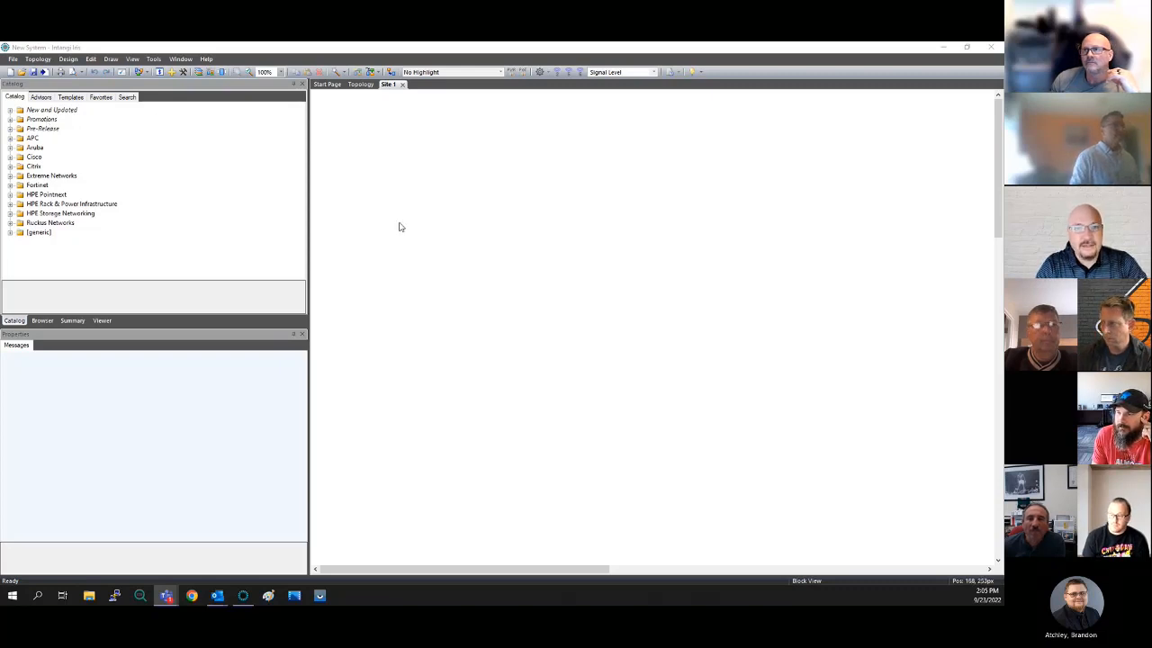
Close the current system without saving its changes and relaunch Intangi Iris
left_click(430, 228)
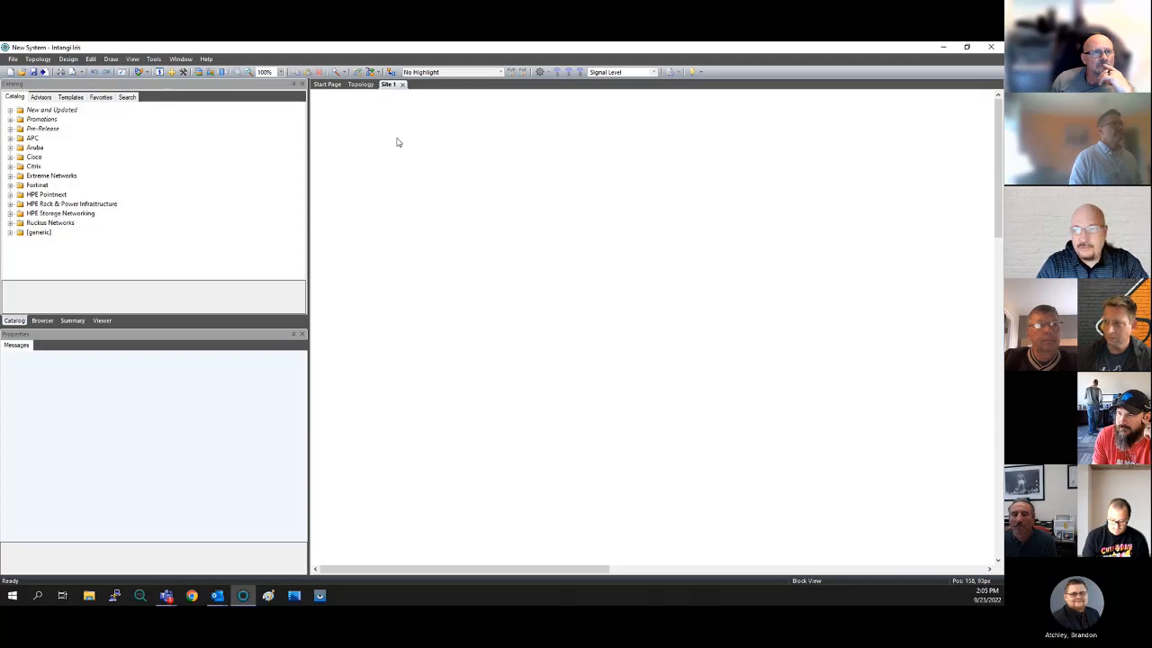
left_click(991, 48)
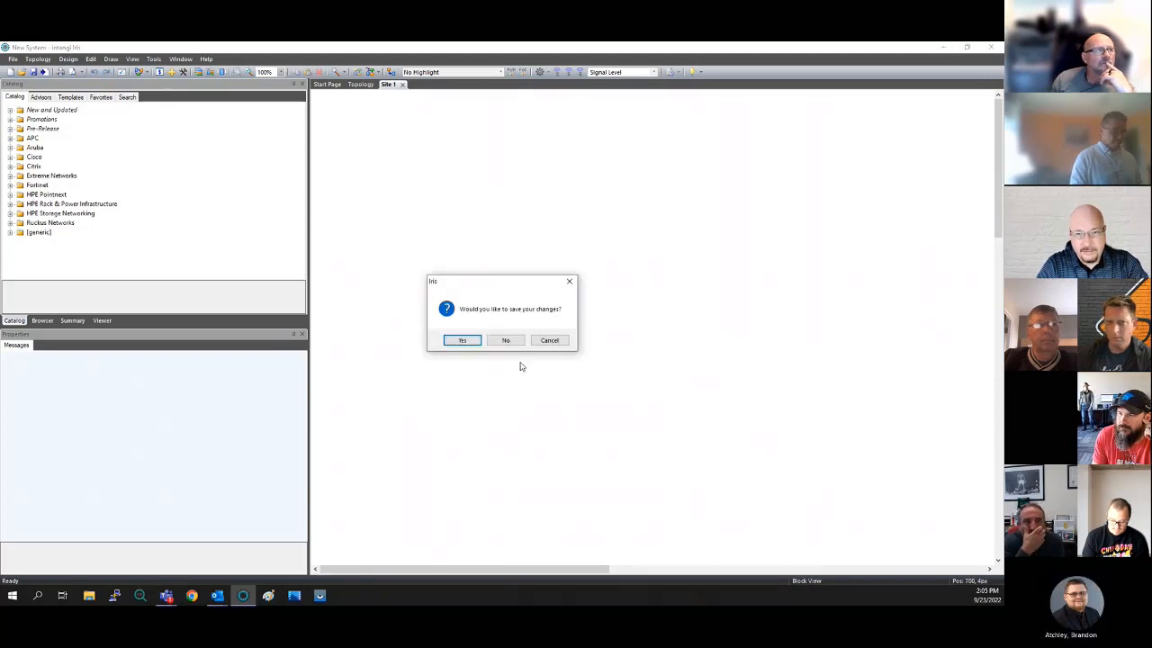
left_click(515, 343)
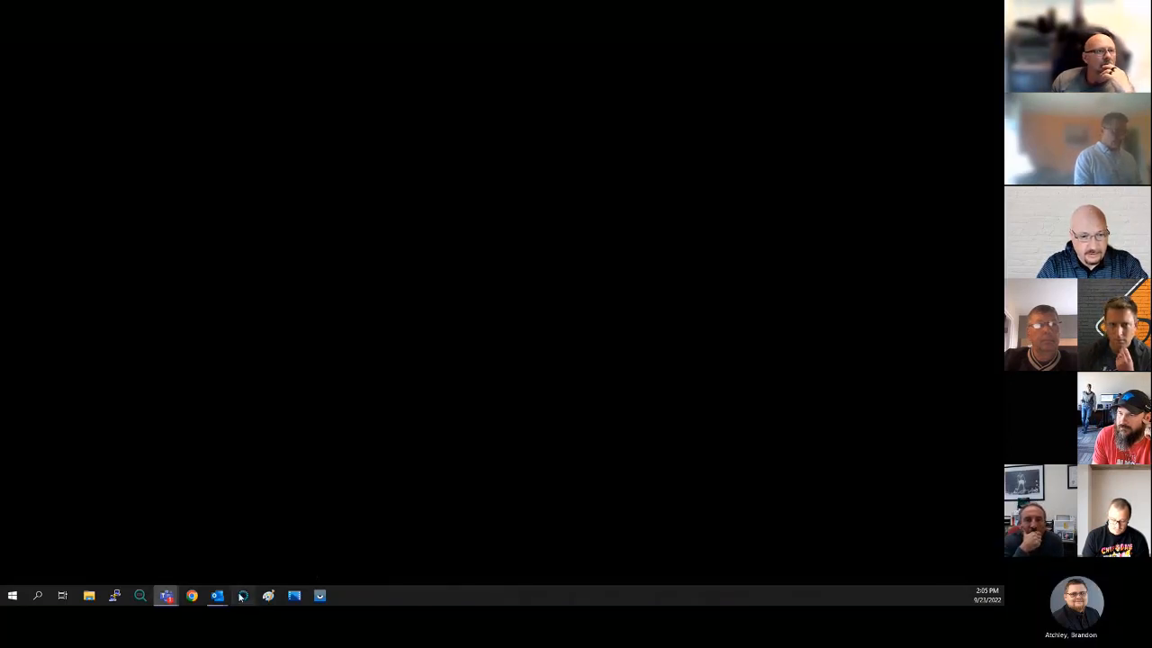
left_click(243, 595)
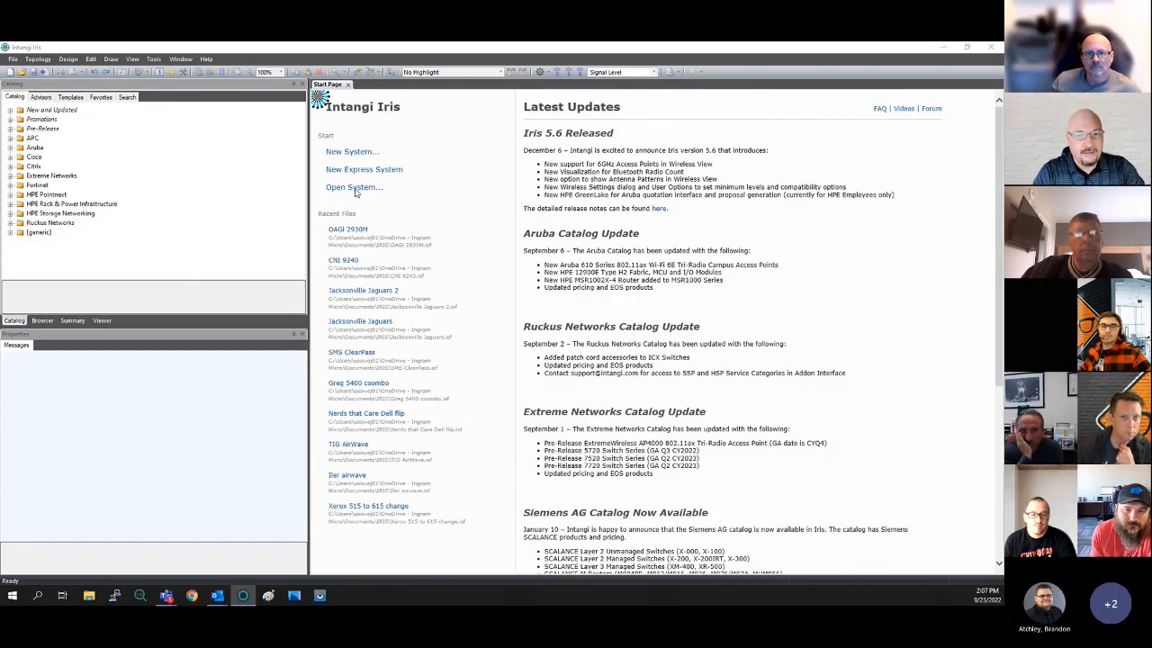
left_click(355, 189)
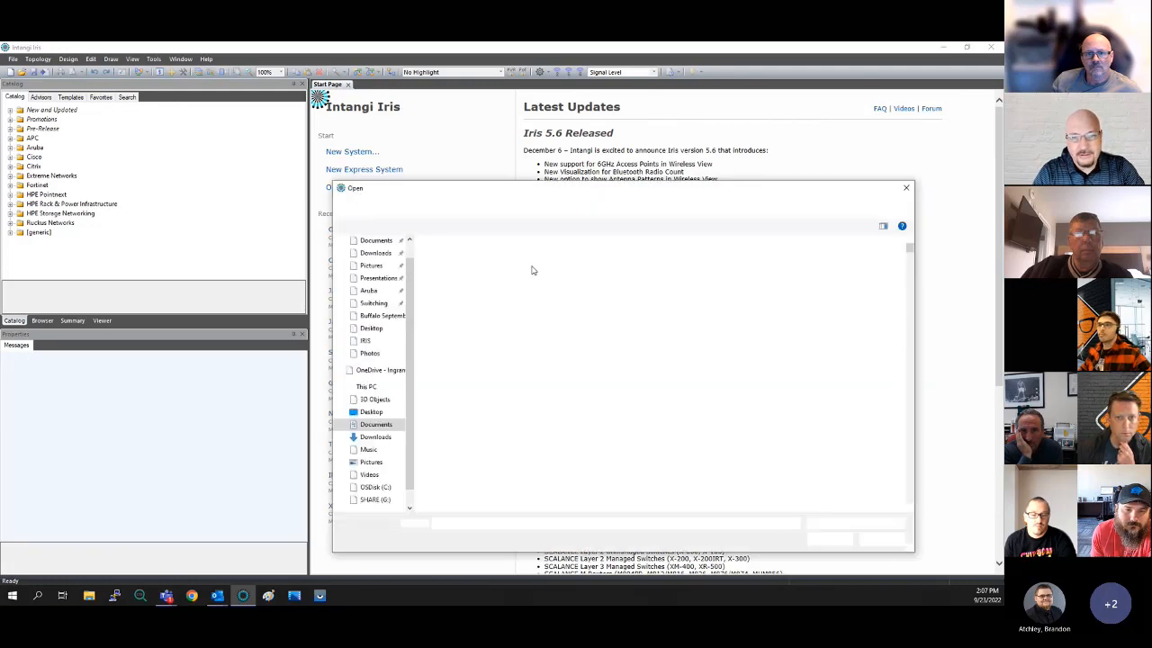
scroll(488, 340, "down", 6)
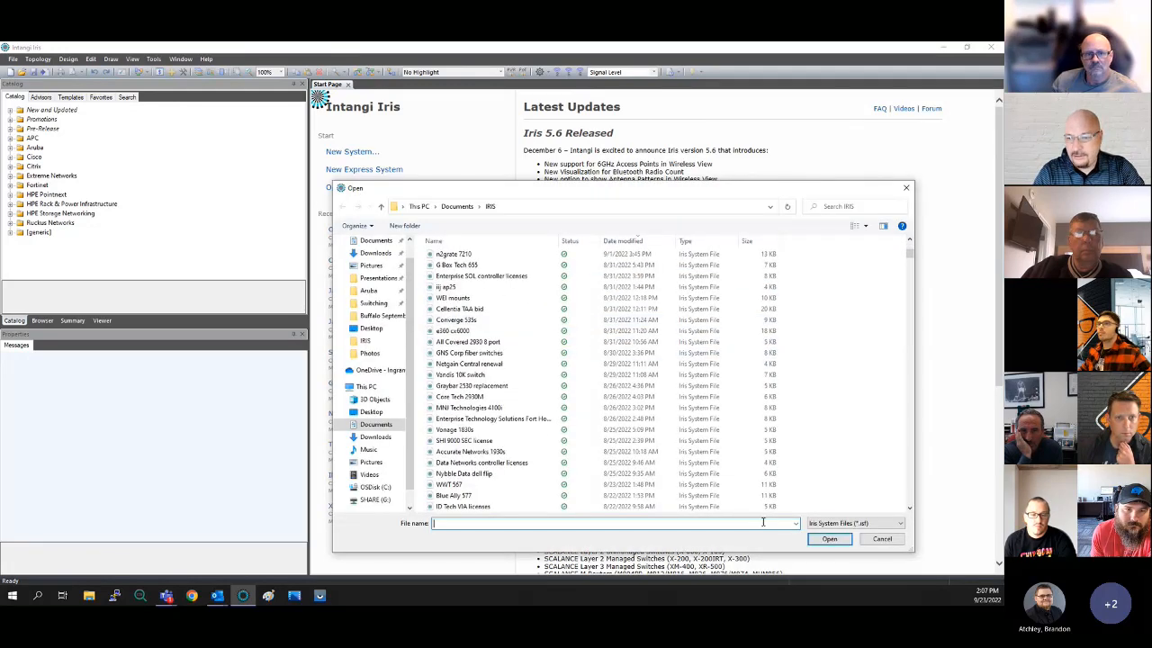
left_click(882, 539)
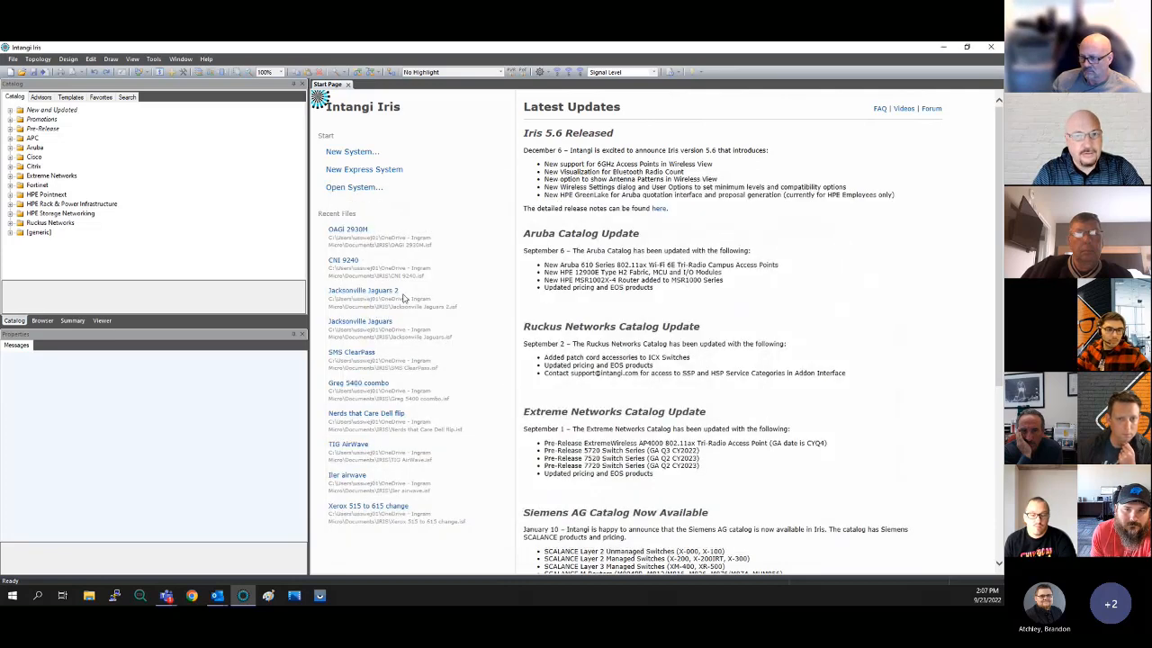
Create a new express system, move the Site 1 marker to the southern United States on the topology map, and open the site's design
left_click(363, 171)
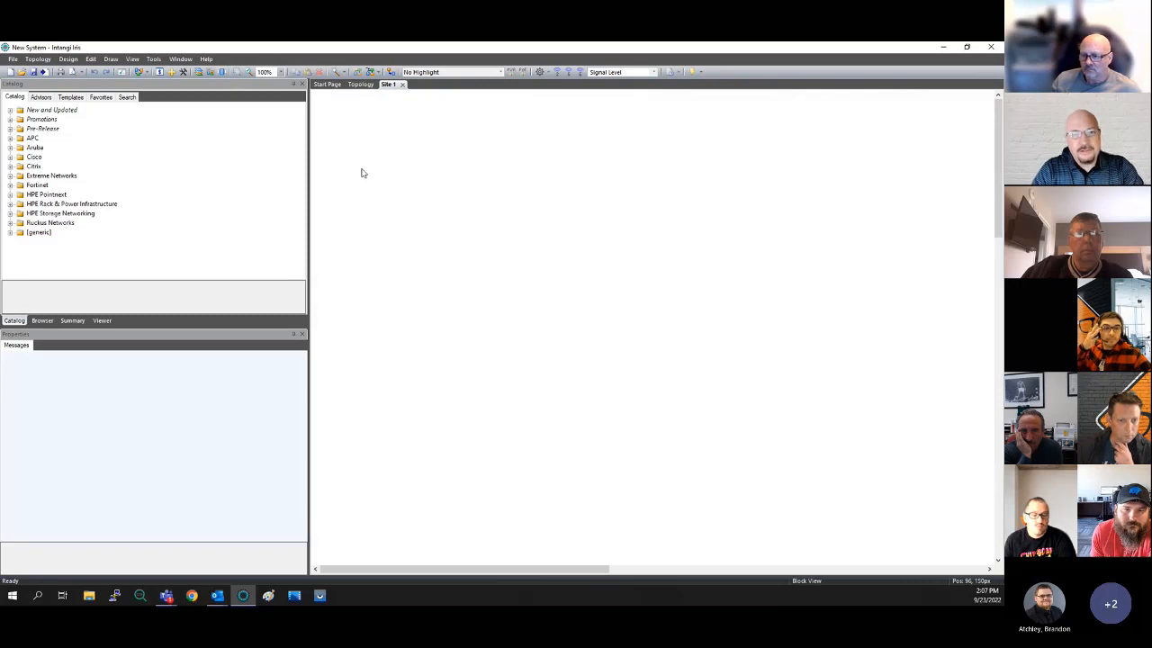
left_click(361, 84)
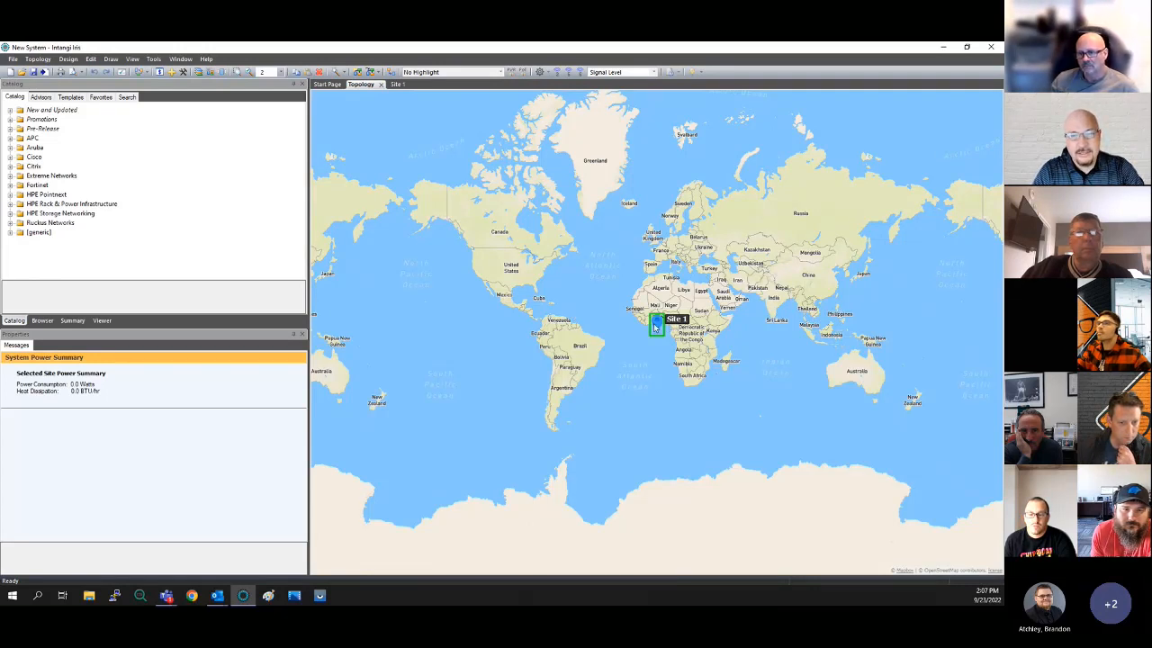
left_click_drag(656, 328, 506, 274)
double_click(506, 275)
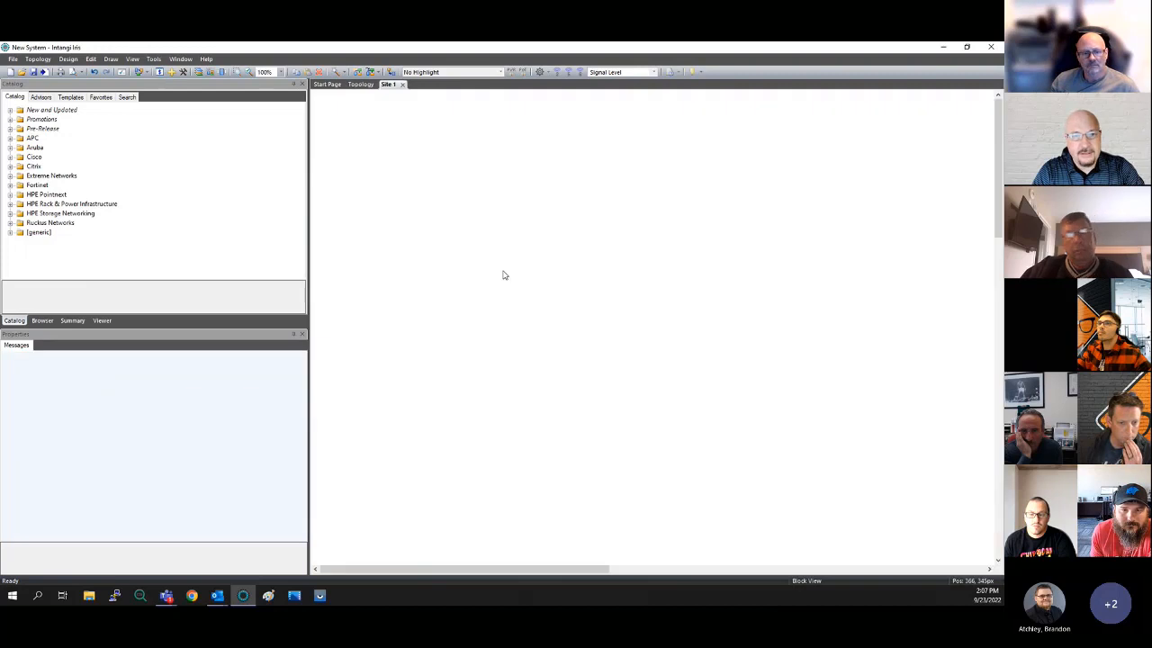
Place an Aruba 500 Series Wi-Fi 6 indoor campus access point near the upper part of the Site 1 design
double_click(35, 147)
left_click(31, 147)
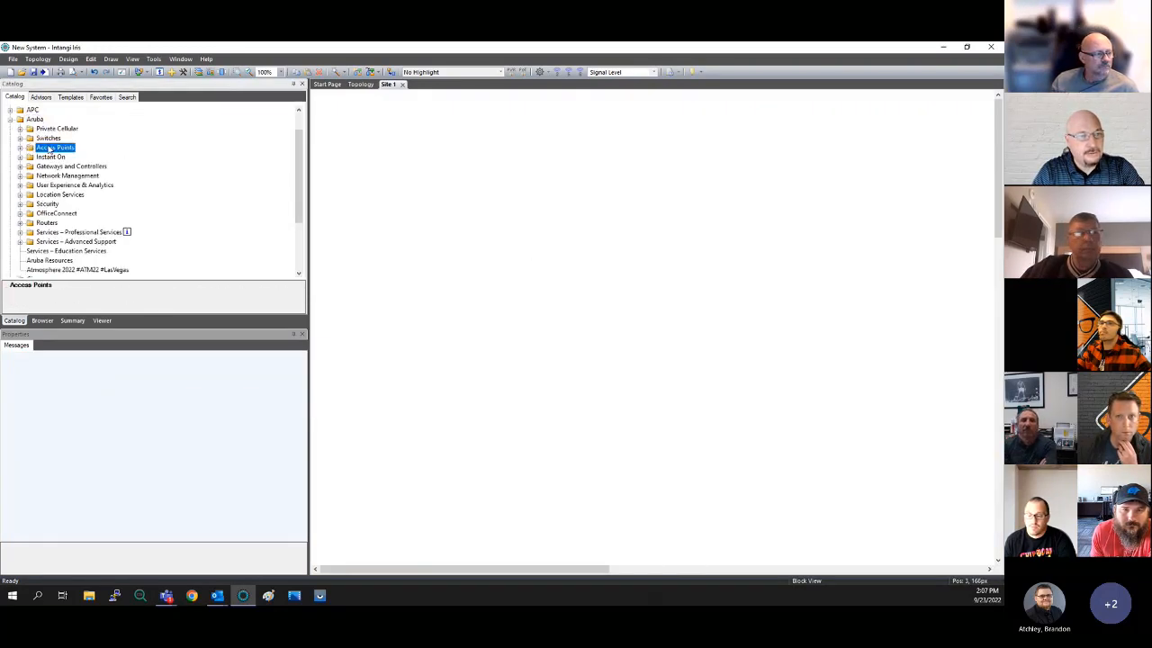
double_click(31, 147)
double_click(60, 157)
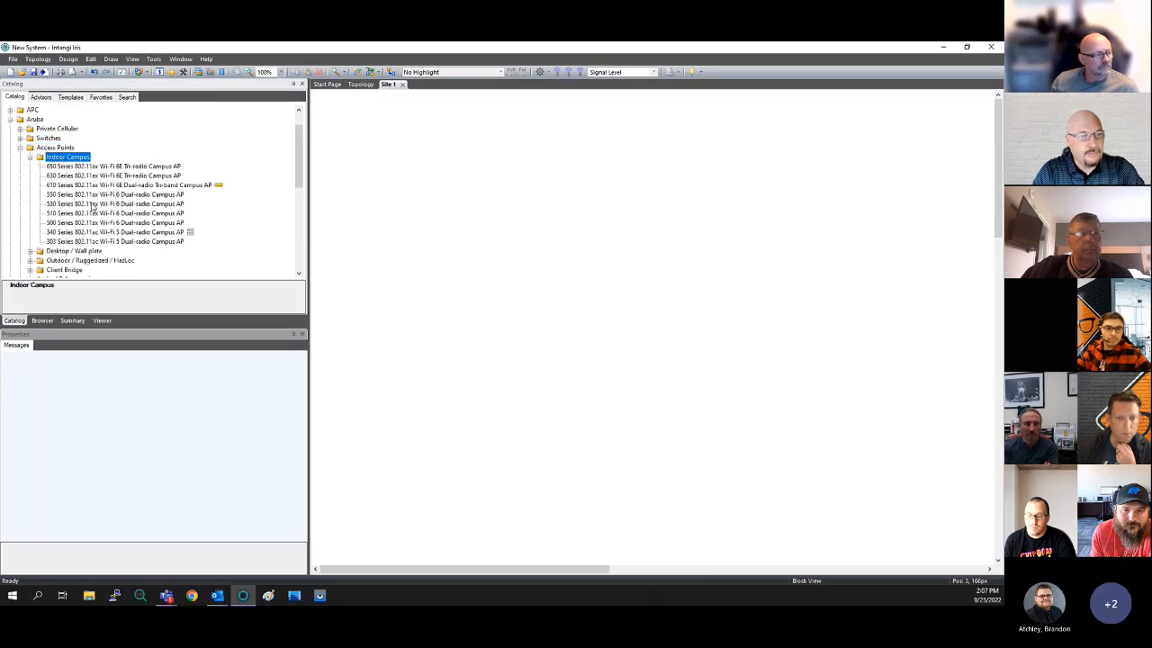
left_click(95, 223)
left_click(376, 161)
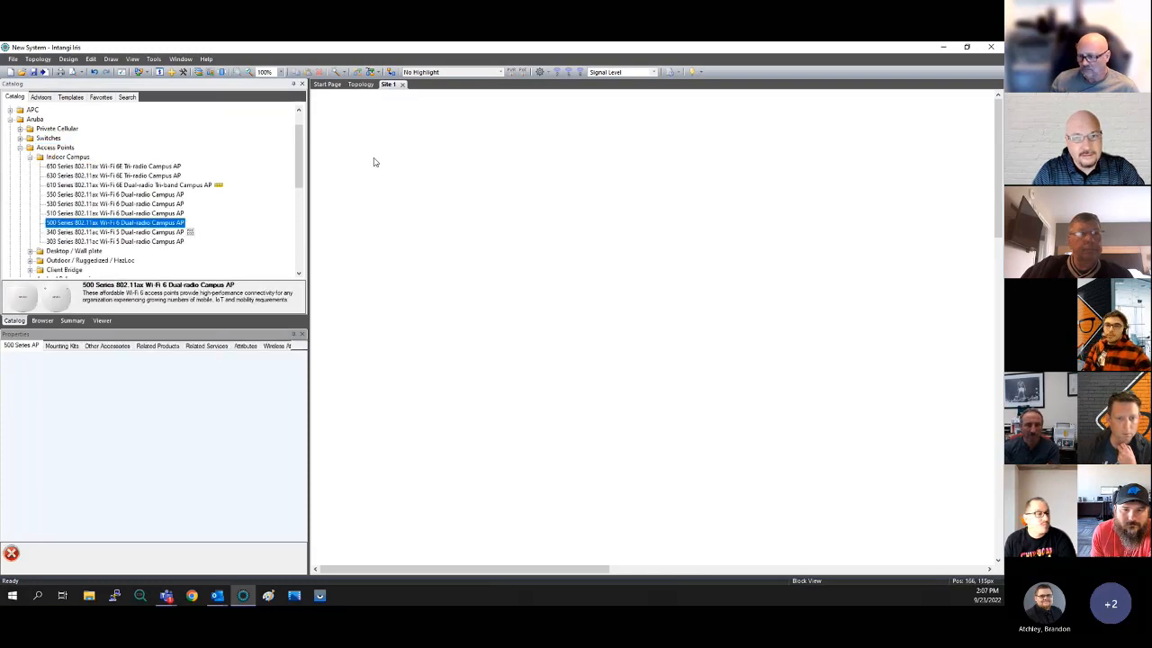
Place an Aruba AOS-S 2930M series switch below the access point in the Site 1 design
double_click(48, 138)
double_click(56, 157)
left_click(75, 185)
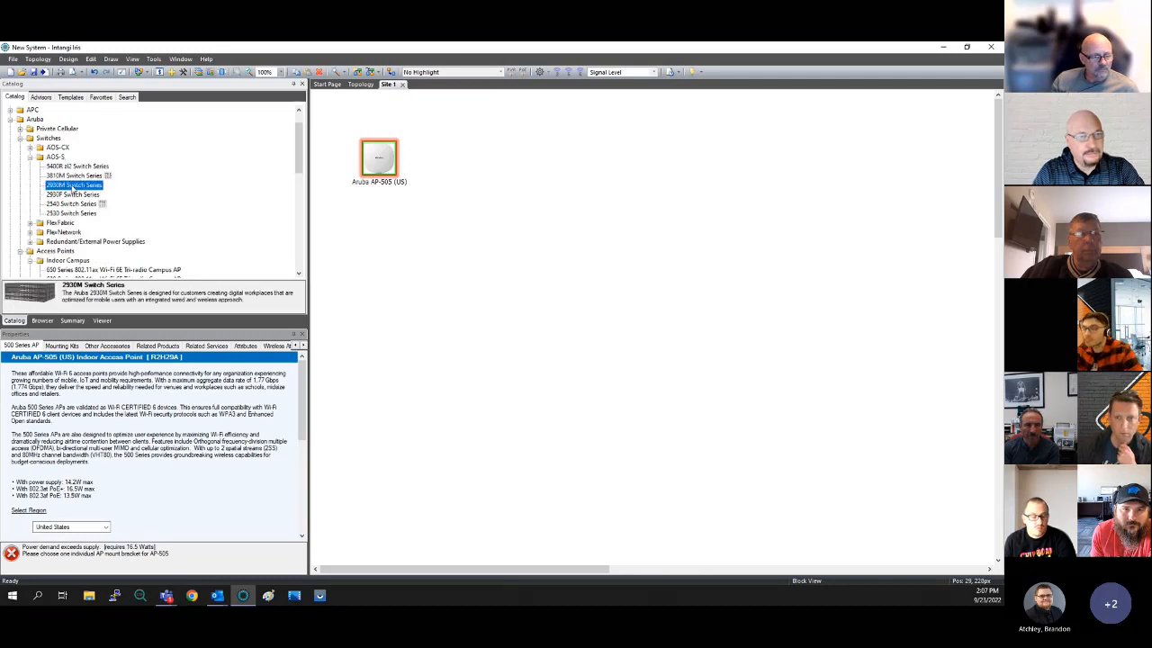
left_click(375, 238)
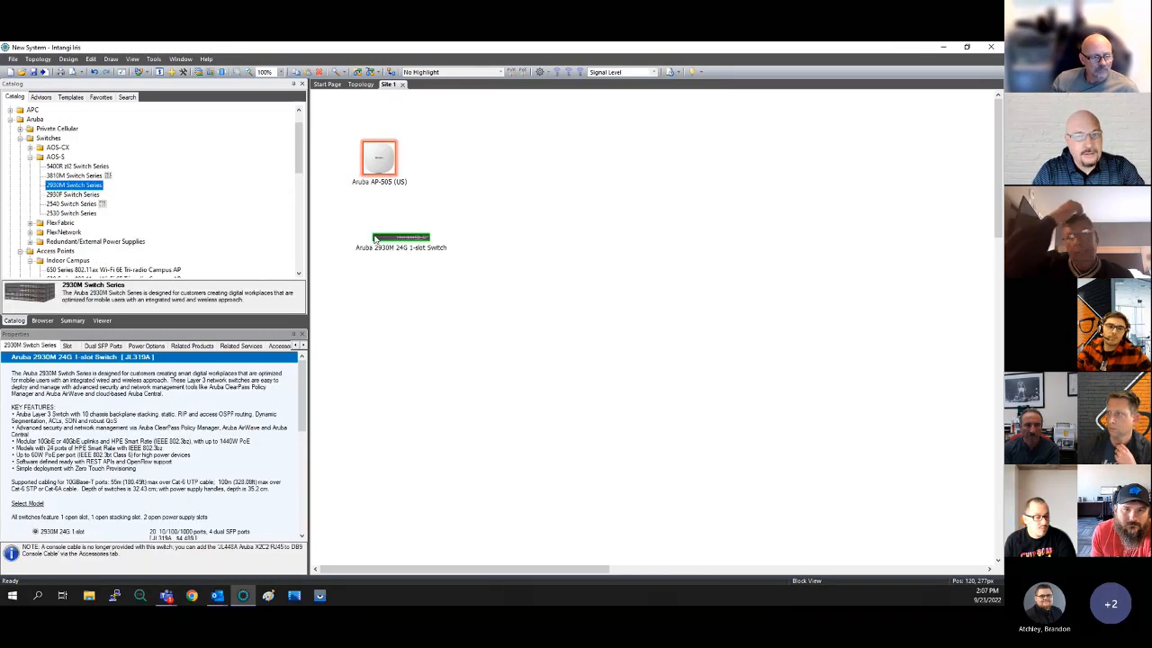
Add a new site named Nebraska to the topology map and move its marker to the western United States
left_click(361, 84)
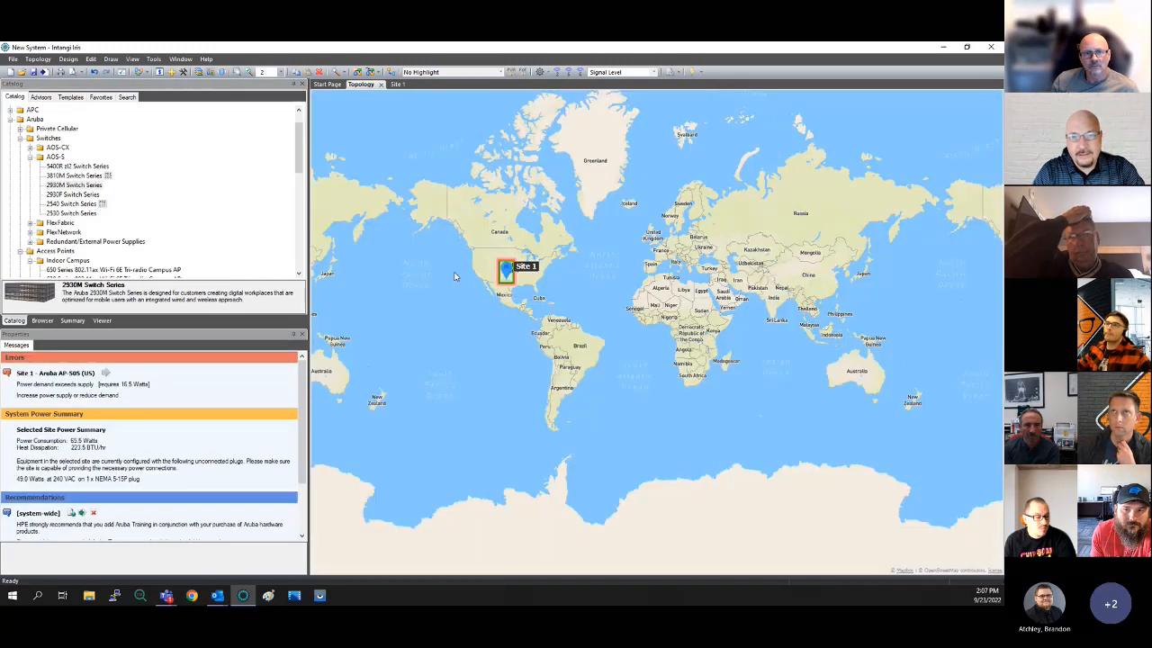
left_click(477, 276)
right_click(490, 231)
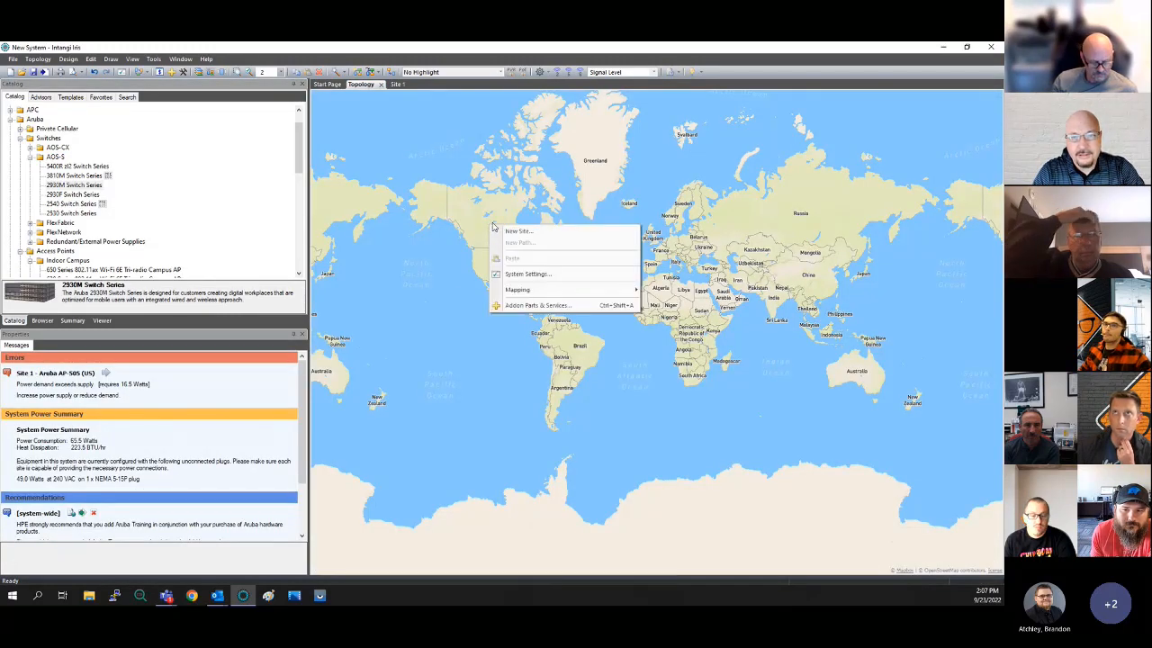
left_click(500, 233)
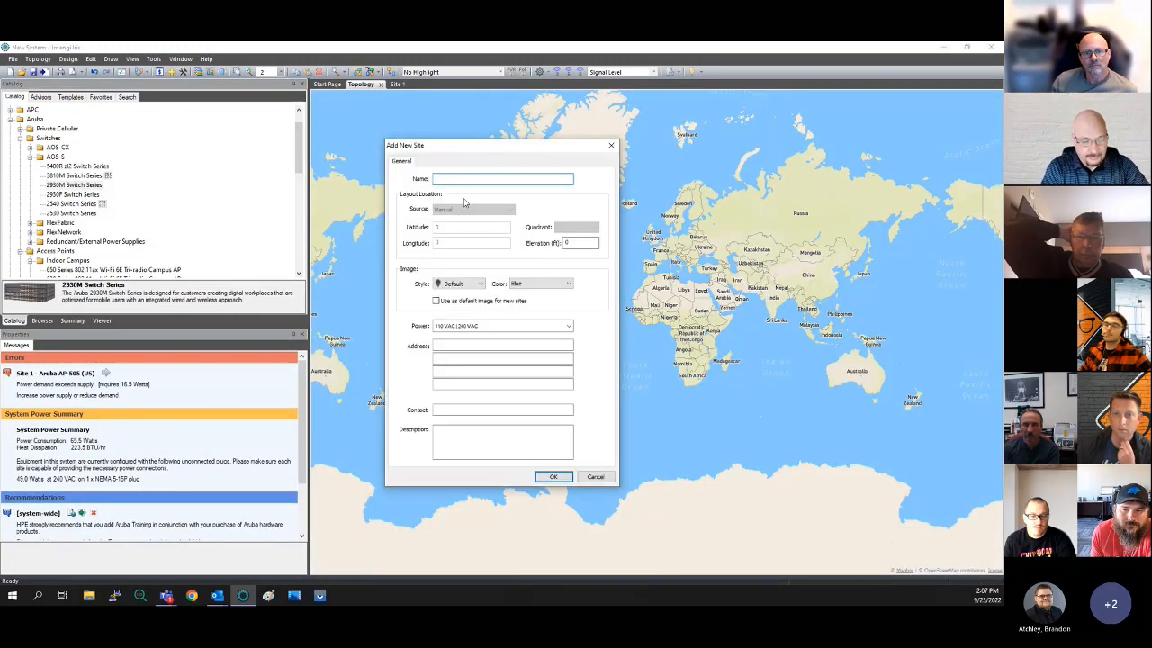
type("N")
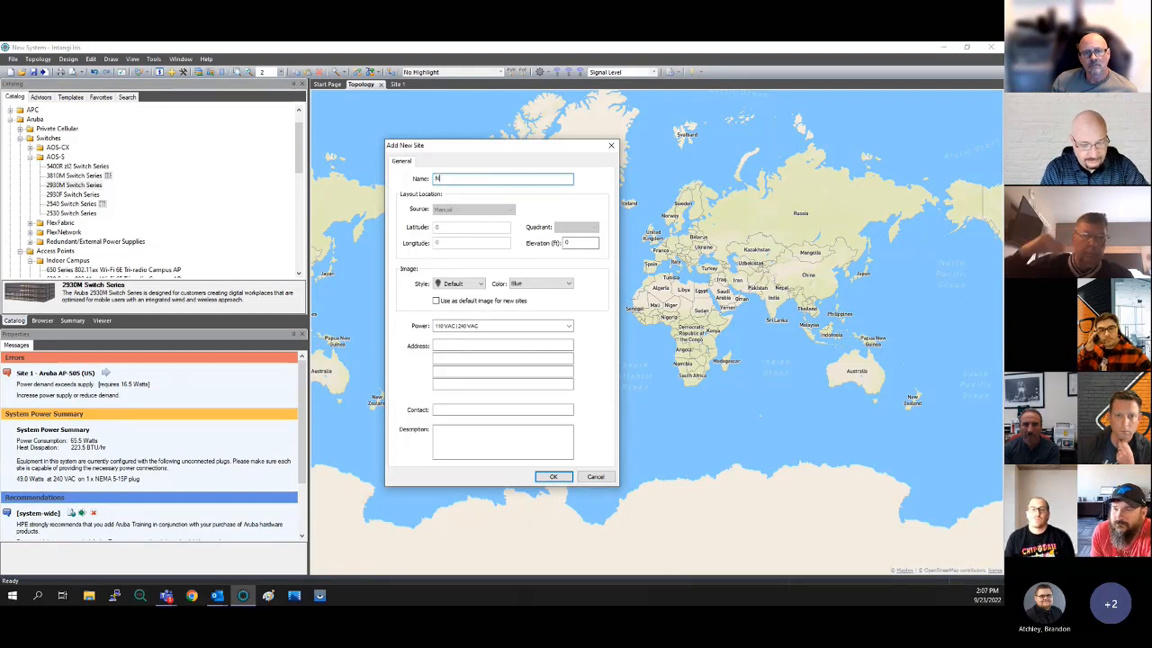
type("ebraska")
key("Return")
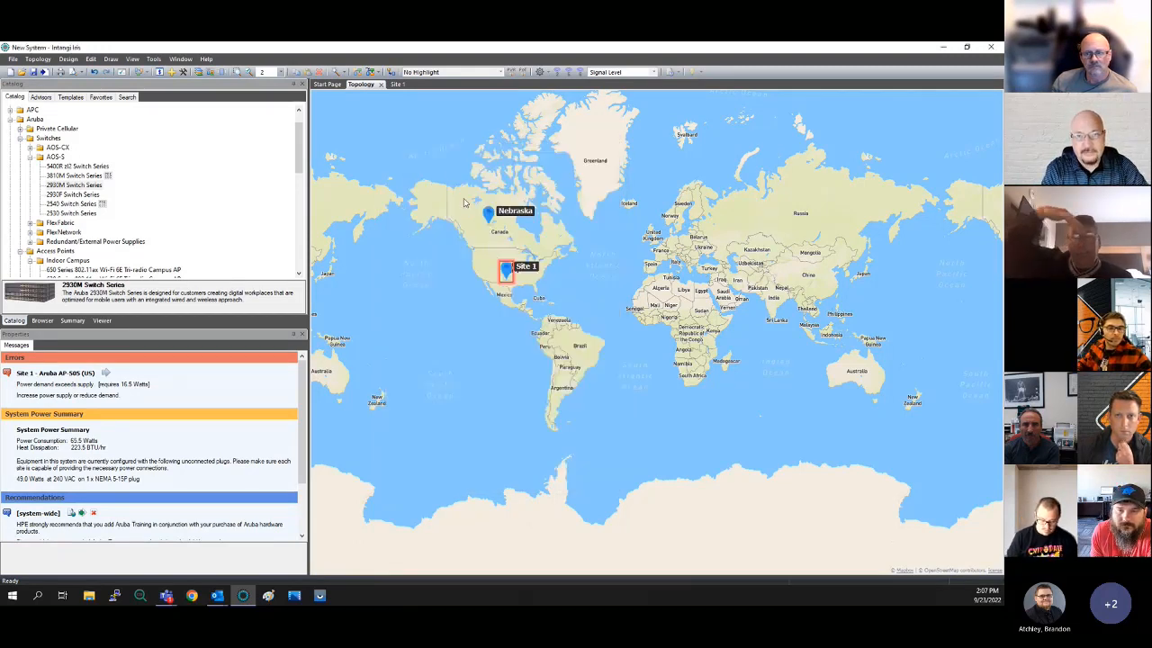
left_click_drag(490, 221, 482, 268)
Place an Aruba 2930F series switch in the Nebraska site design and a 650 Series Wi-Fi 6E indoor campus access point below it
double_click(482, 268)
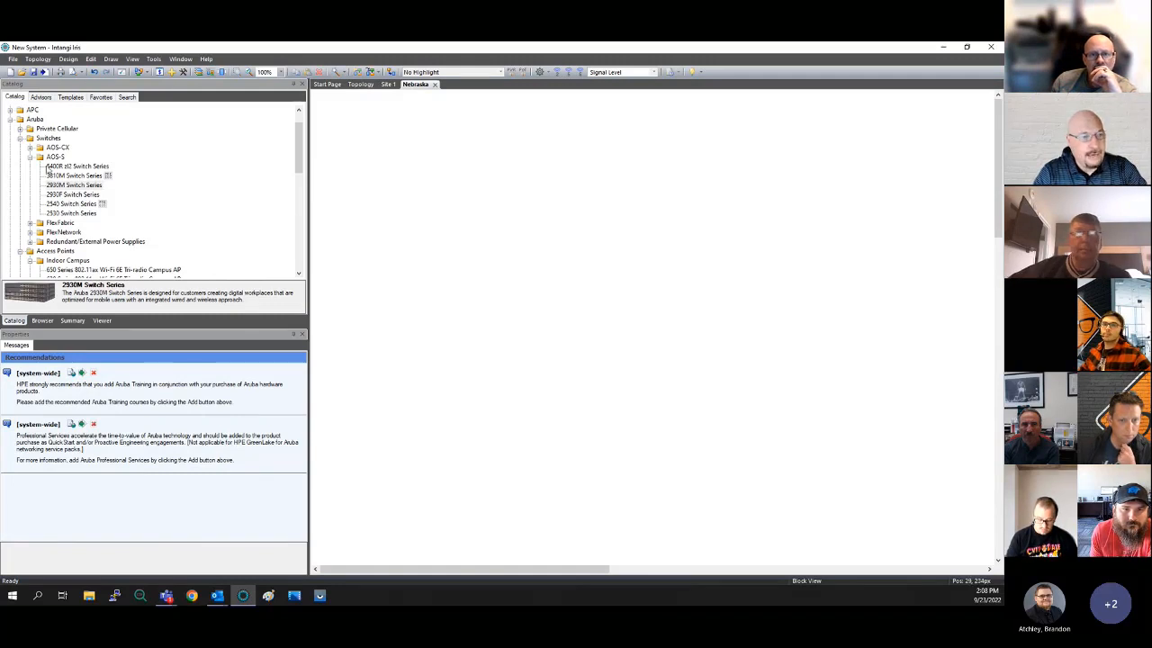
left_click_drag(61, 194, 375, 164)
left_click(61, 223)
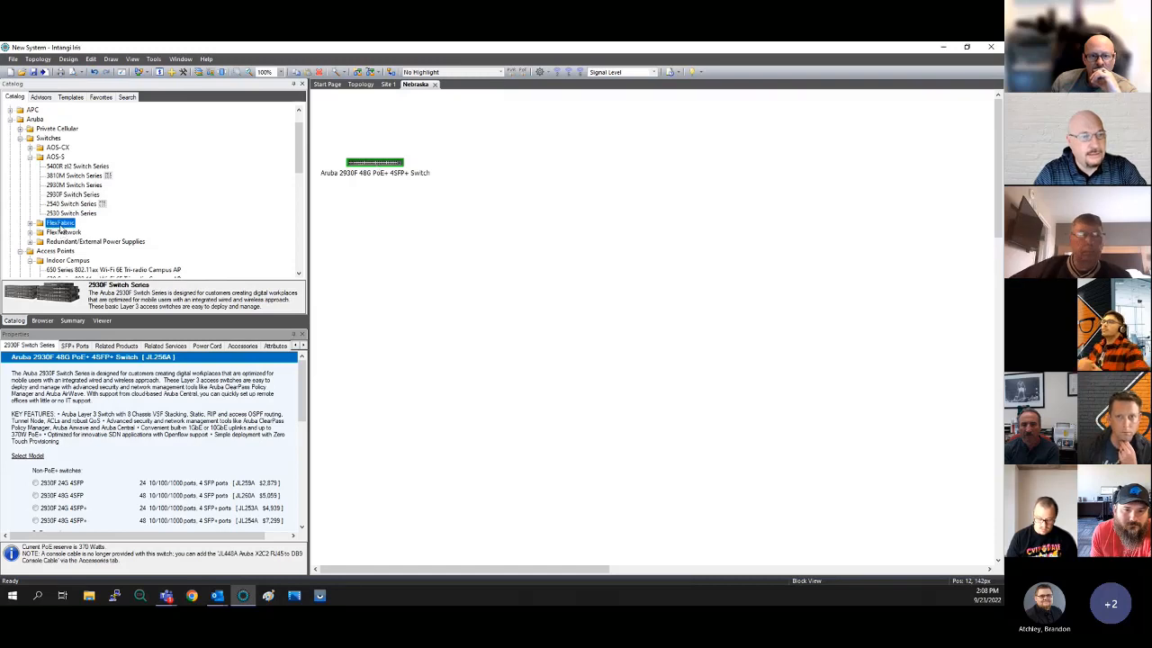
left_click(63, 270)
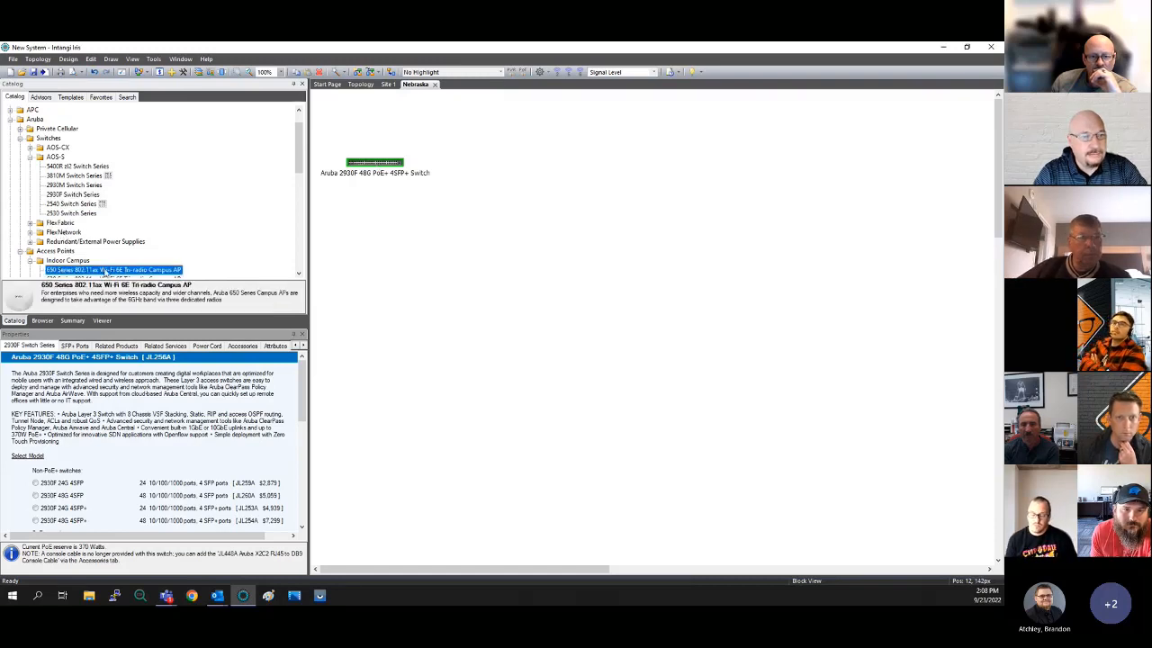
left_click_drag(338, 269, 370, 216)
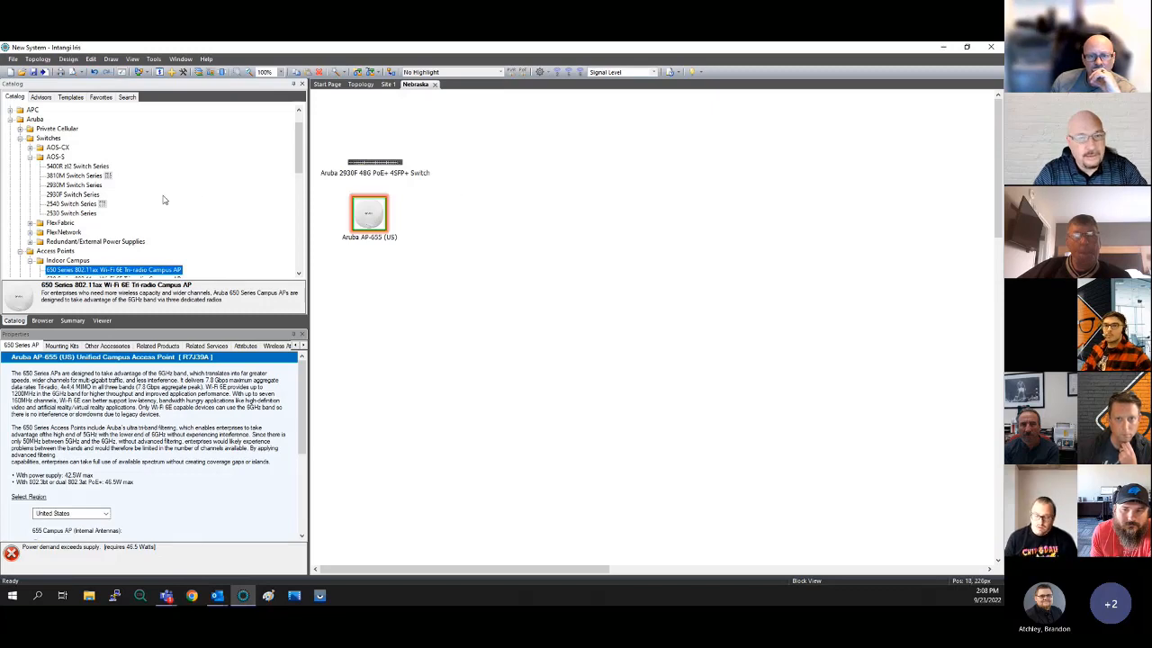
Move the Site 1 marker just south of Nebraska on the topology map, and reopen the Nebraska site's design
left_click(367, 85)
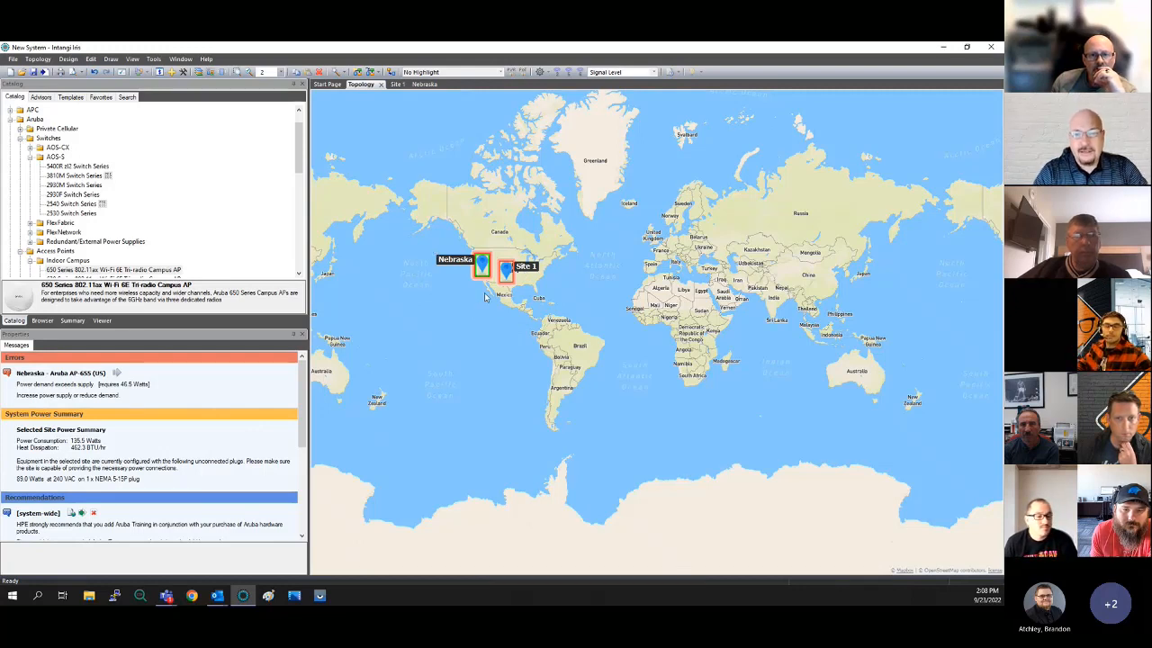
left_click_drag(509, 274, 488, 304)
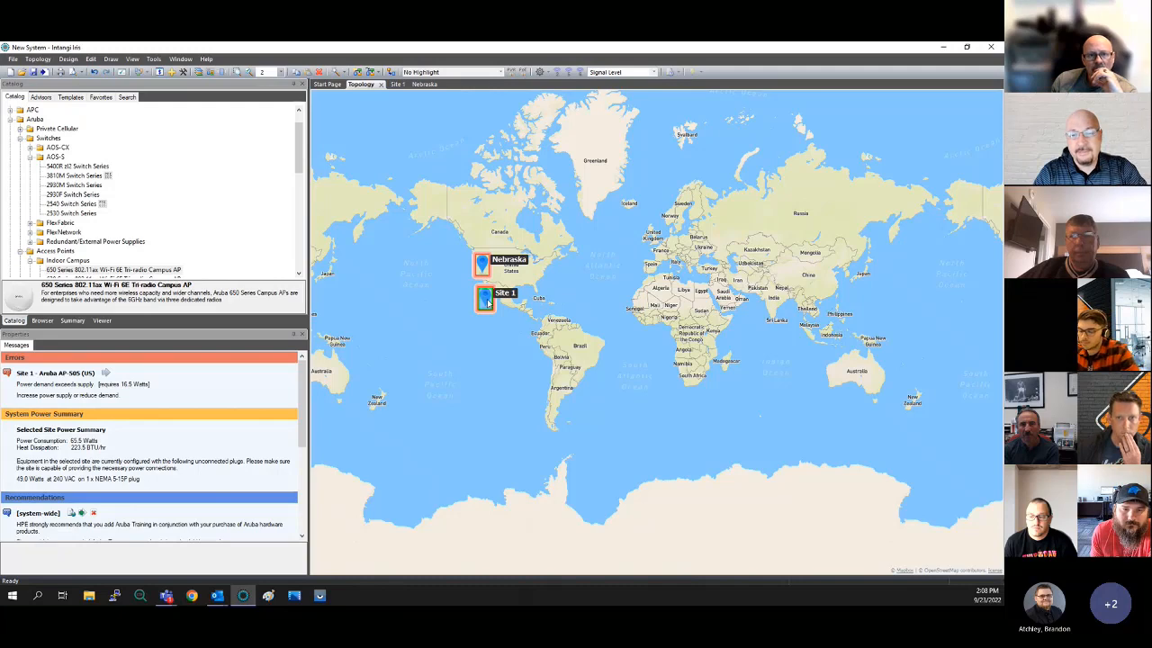
double_click(483, 265)
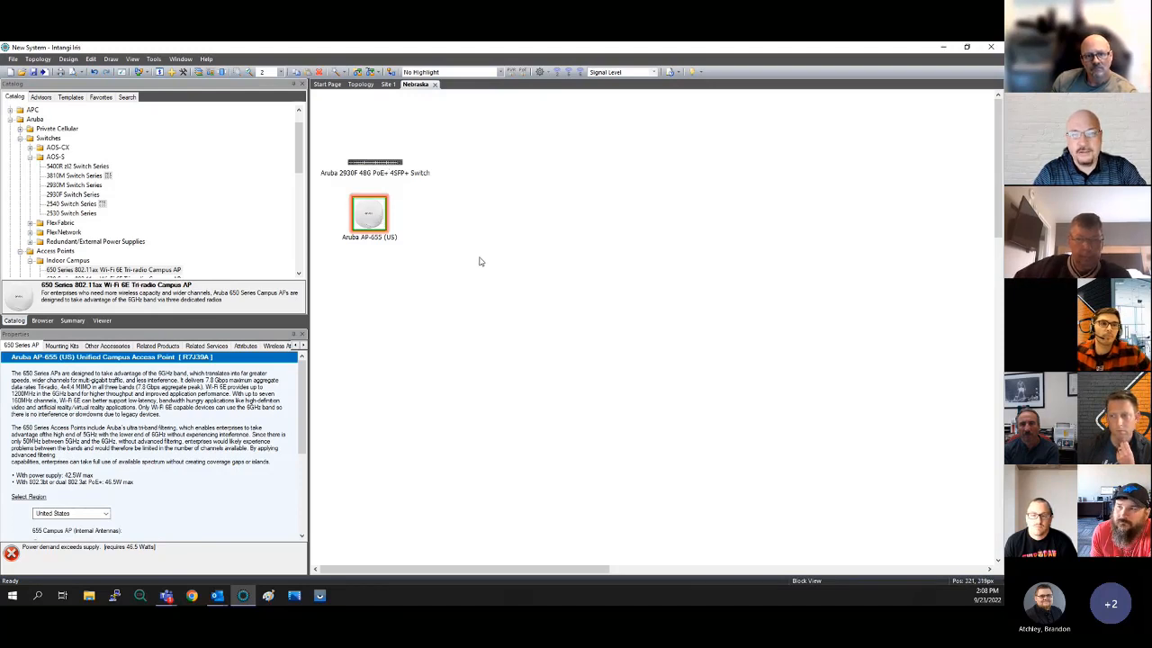
Copy the Nebraska site on the topology map and place the duplicate near the eastern coast of the United States
left_click(361, 83)
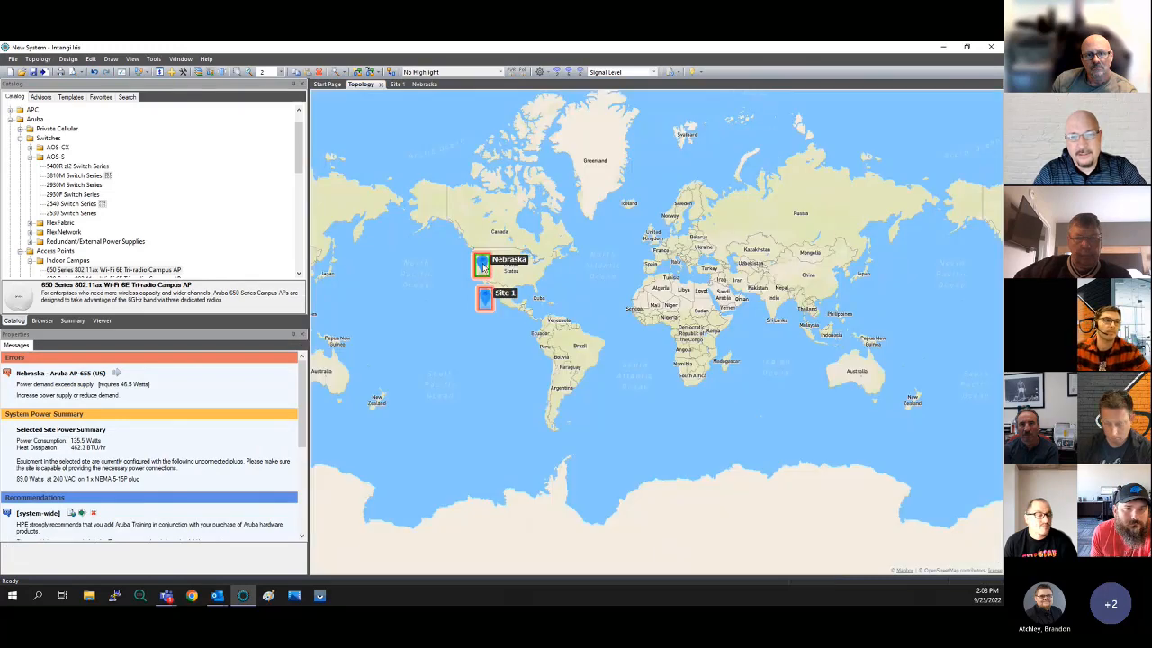
right_click(483, 267)
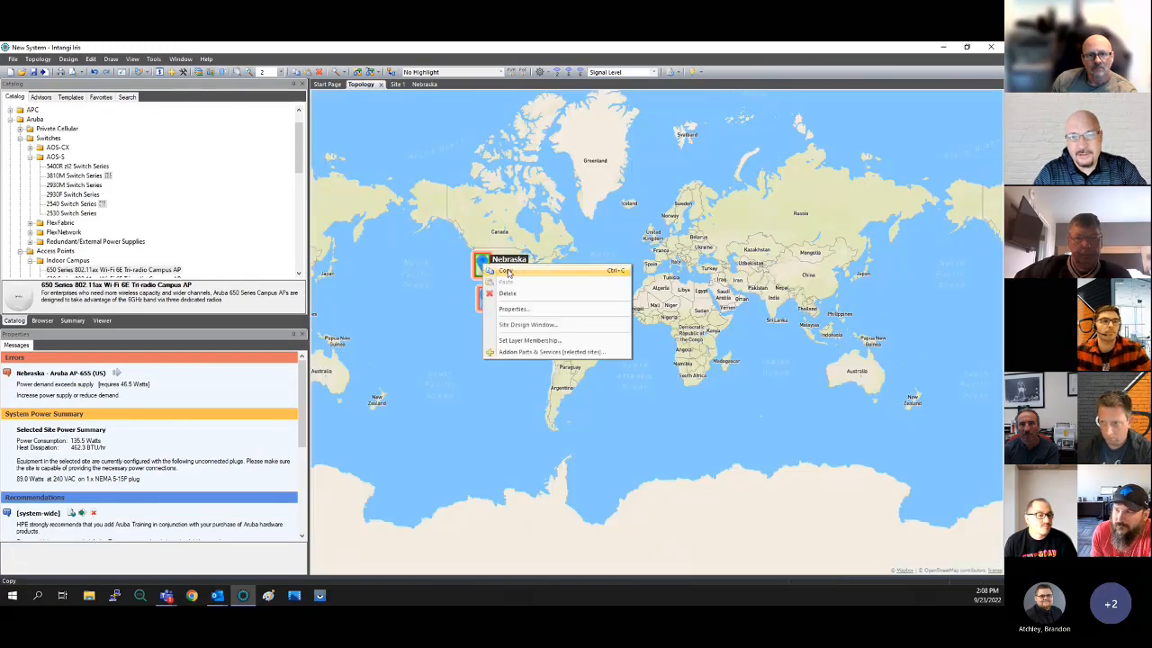
left_click(513, 273)
right_click(537, 253)
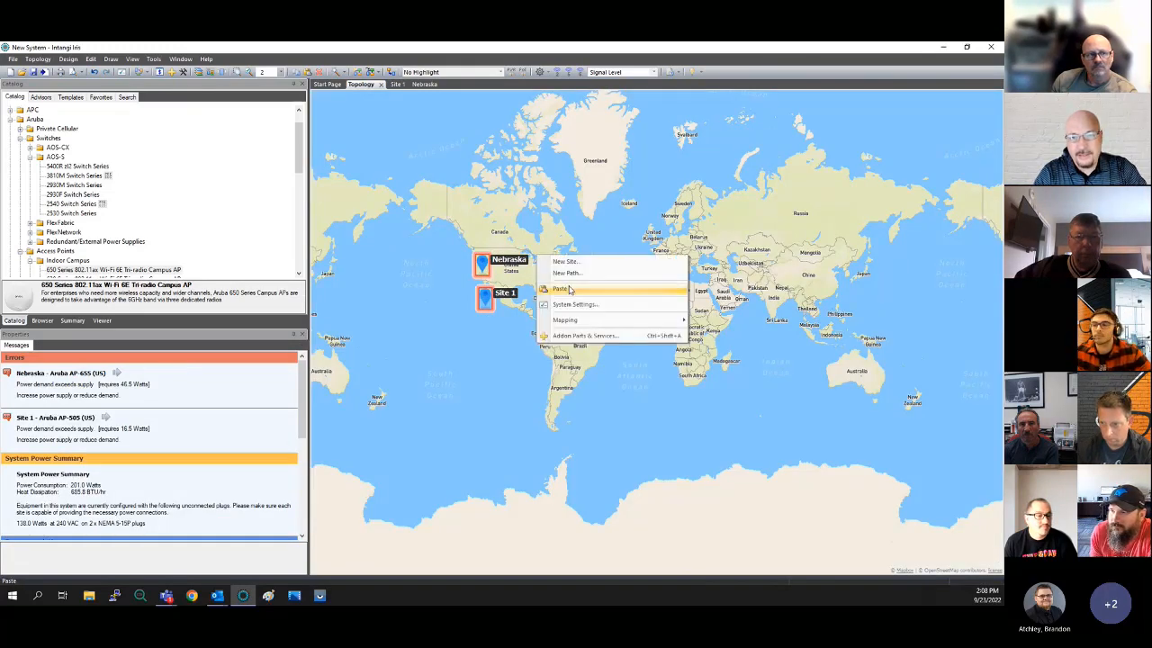
left_click(567, 288)
left_click_drag(540, 247, 552, 263)
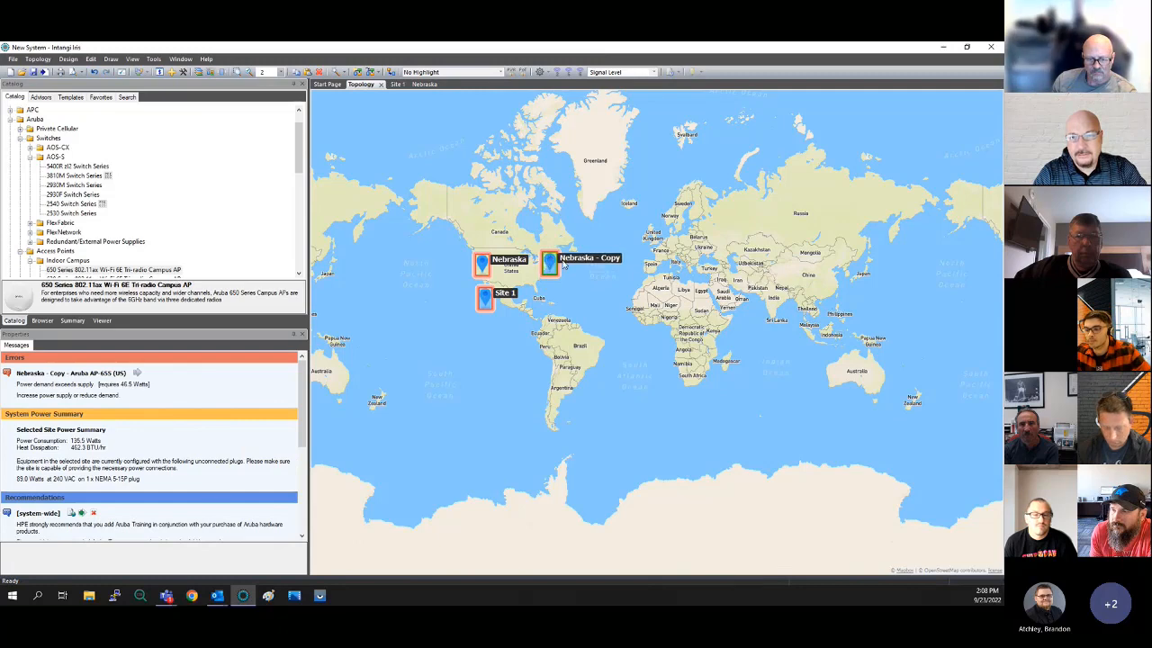
Rename the duplicated Nebraska site as Arizona in its site properties
right_click(566, 261)
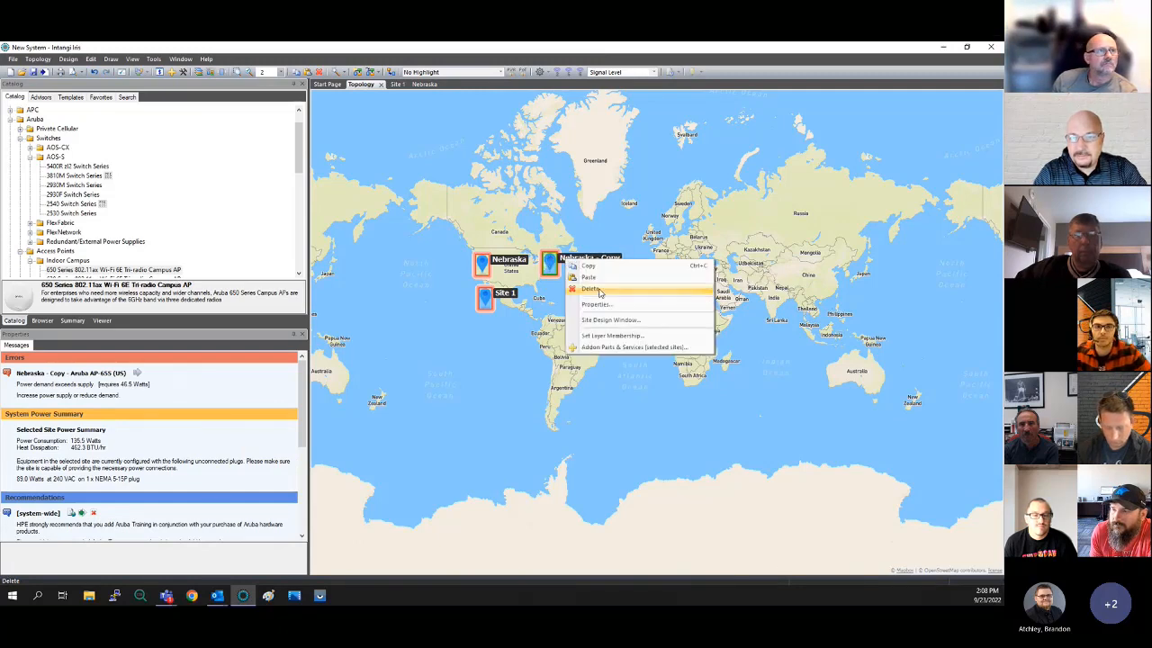
left_click(601, 305)
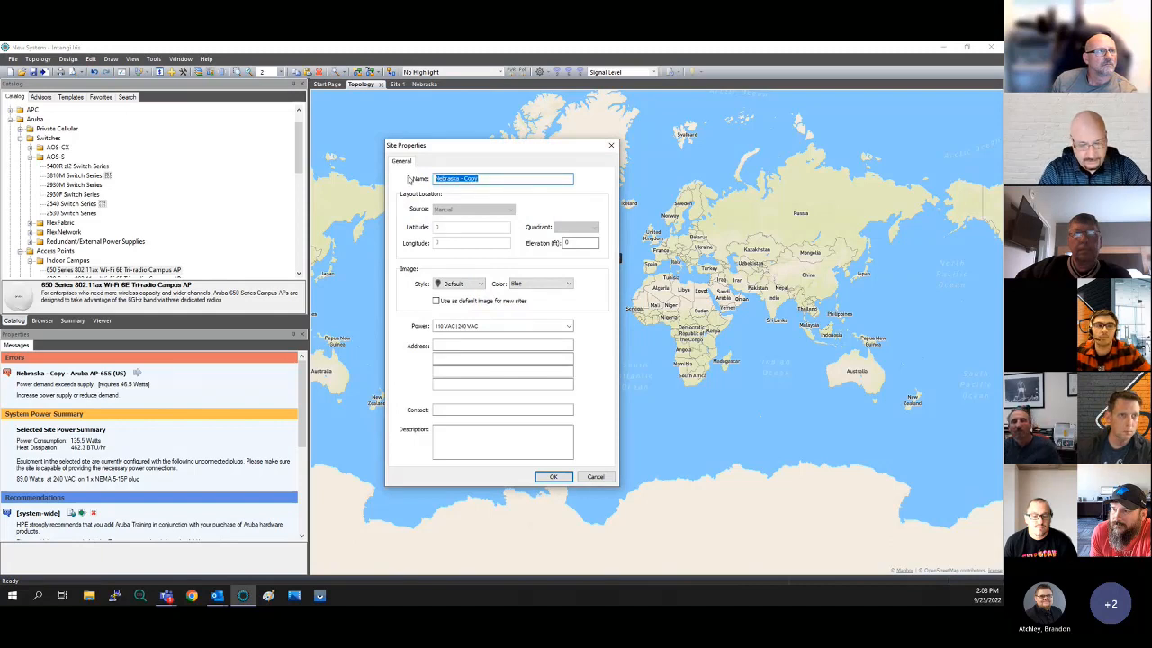
type("rizona")
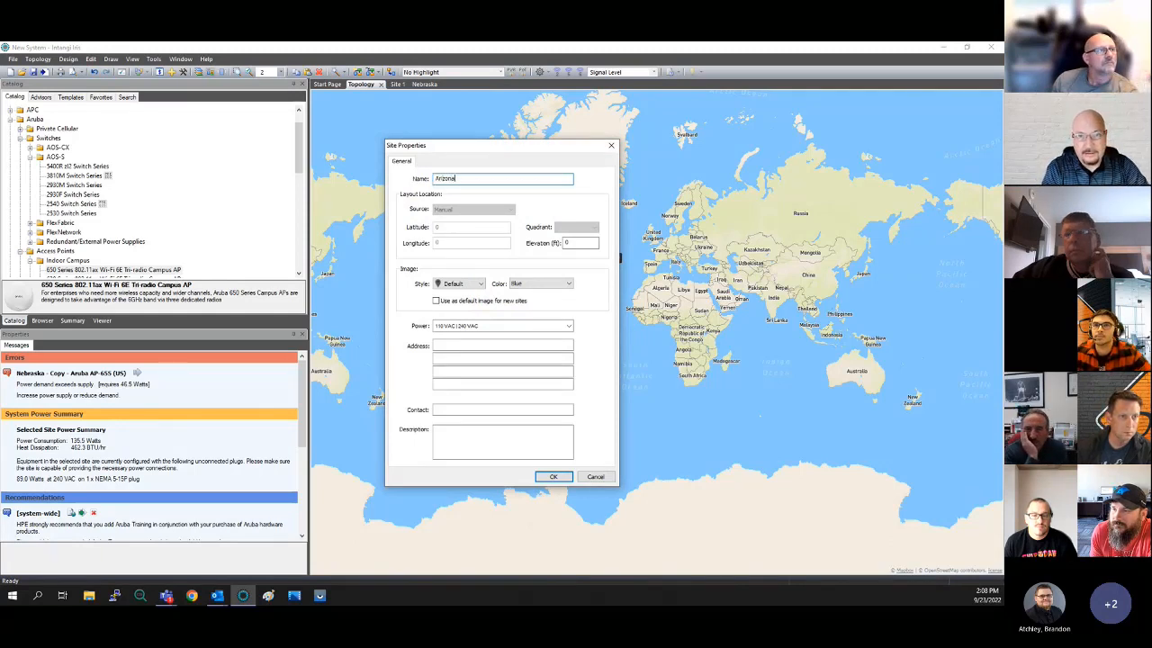
key("Return")
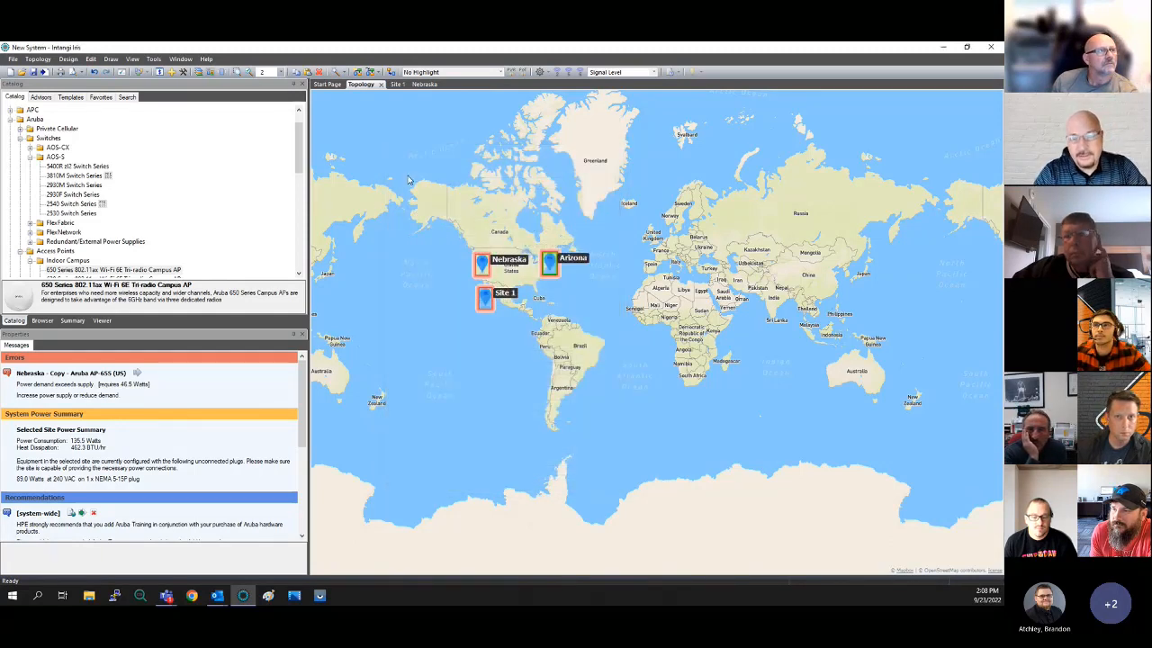
Review the equipment in the Arizona, Nebraska and Site 1 designs, and return to the topology map with no site selected
double_click(551, 264)
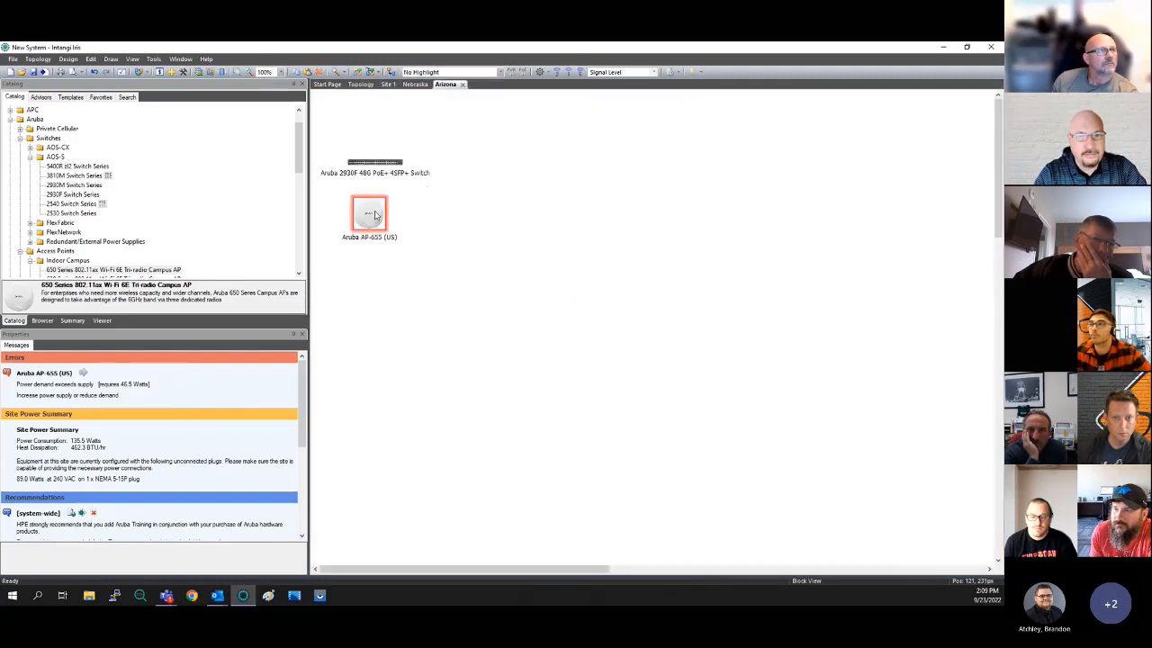
left_click(414, 84)
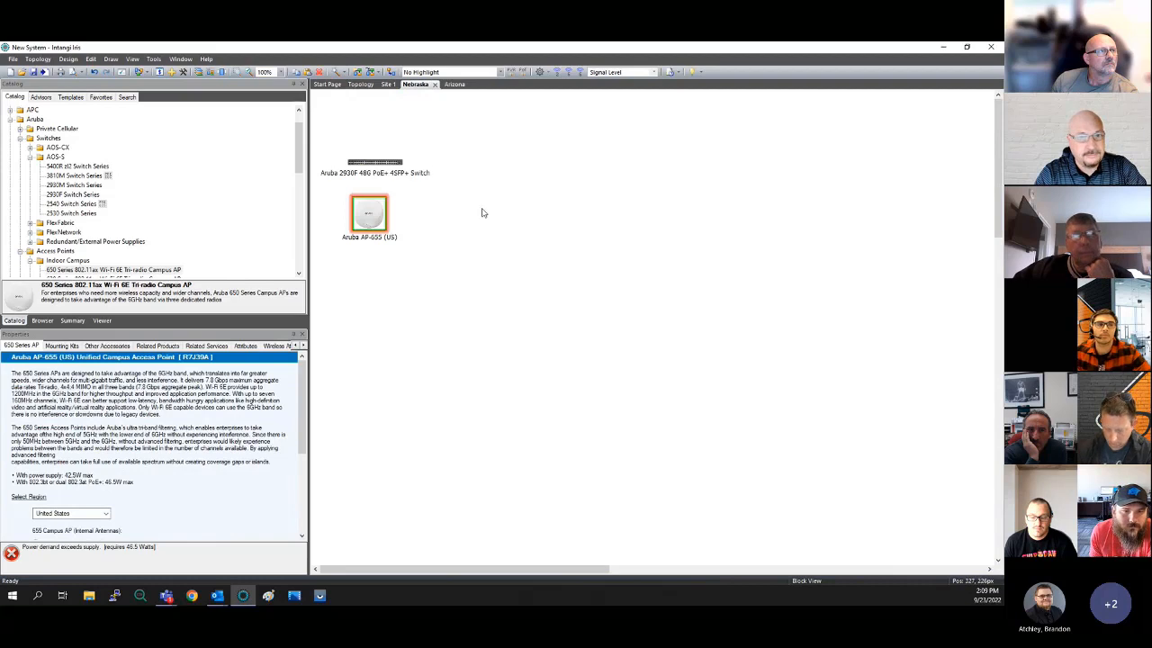
left_click(450, 85)
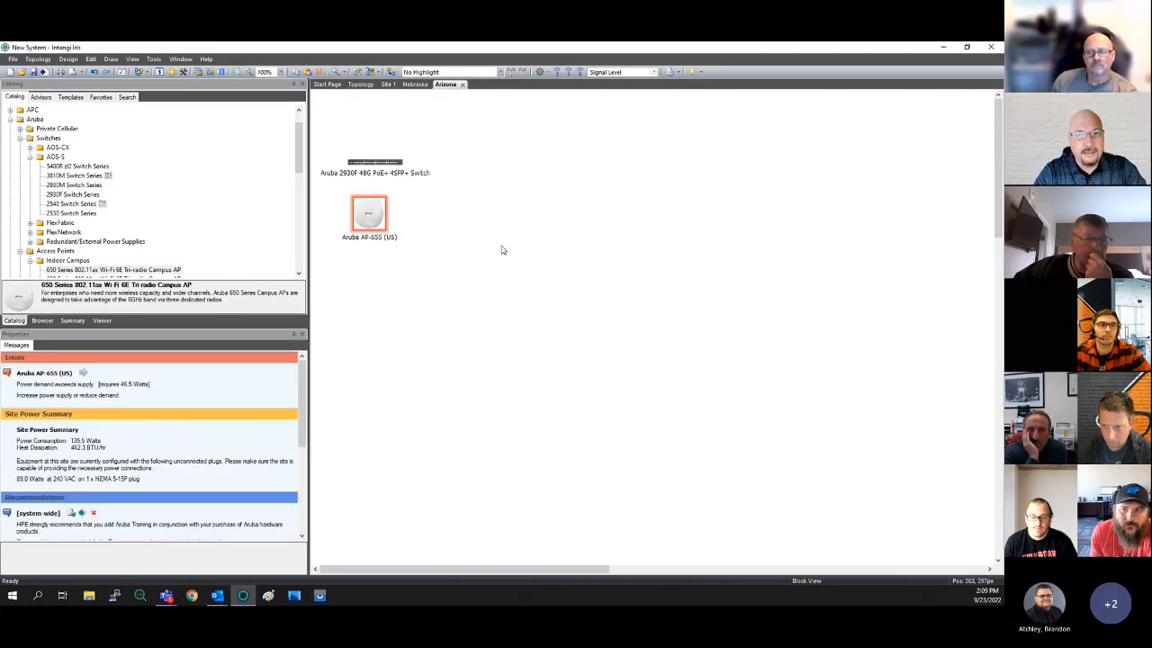
left_click(415, 86)
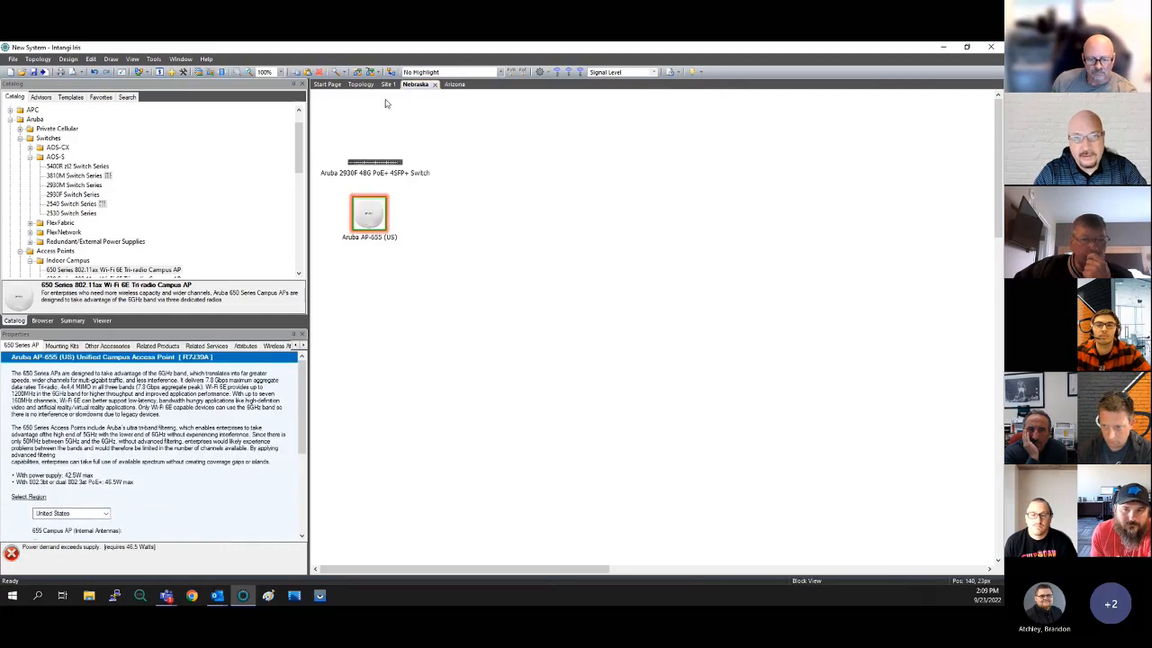
left_click(389, 86)
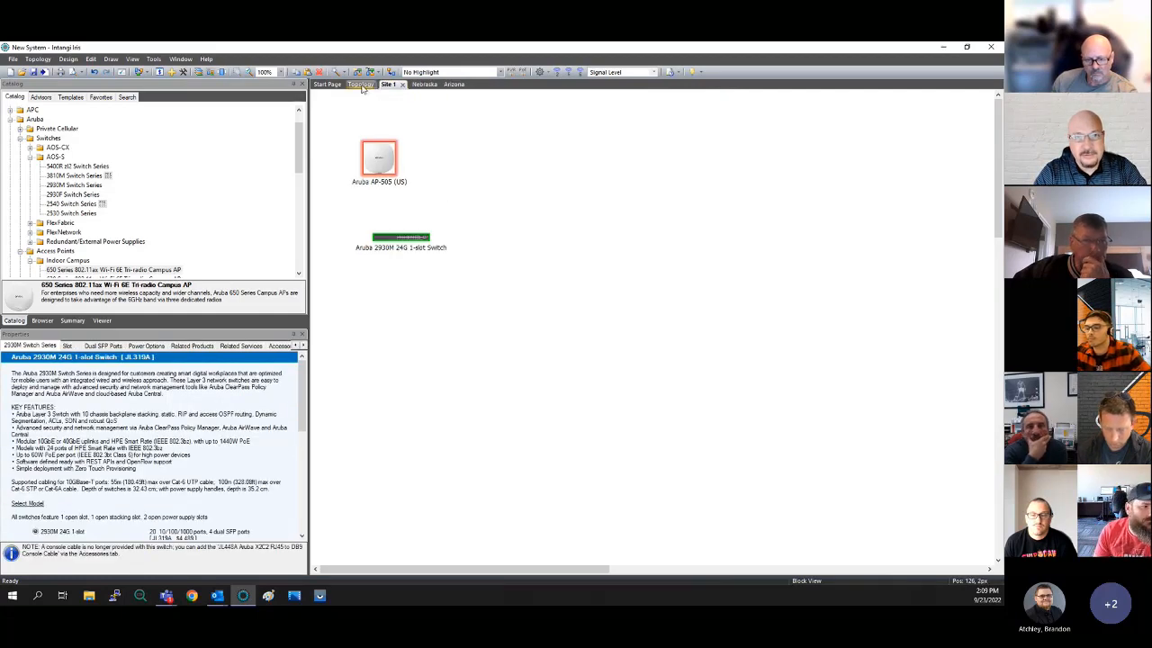
left_click(361, 85)
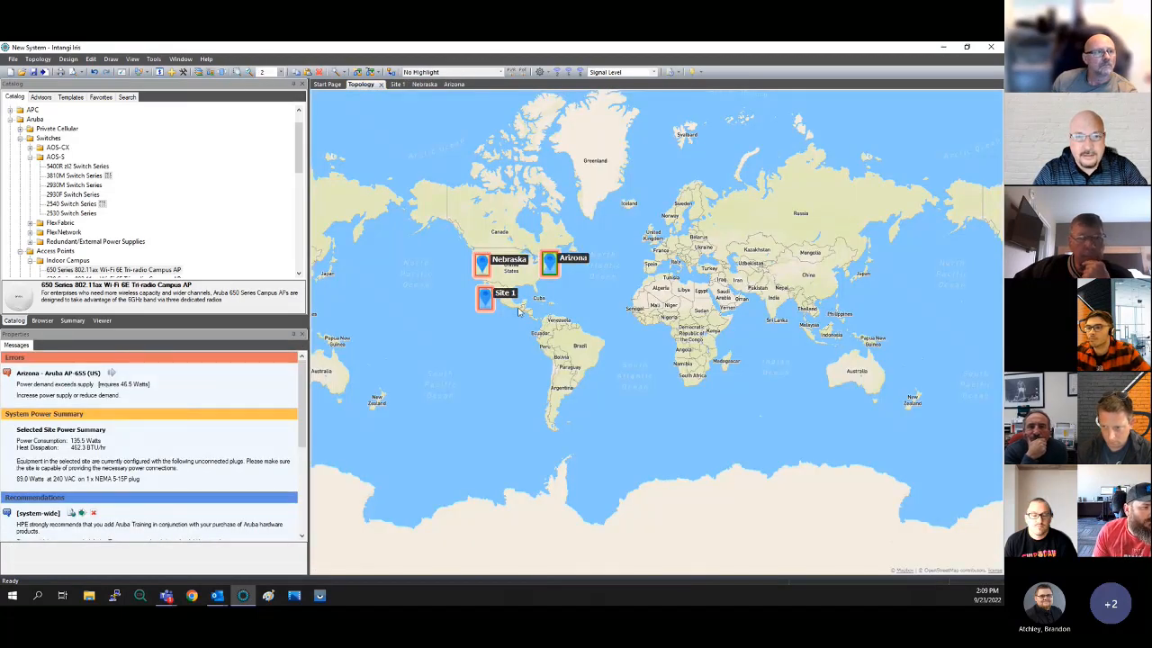
left_click(388, 157)
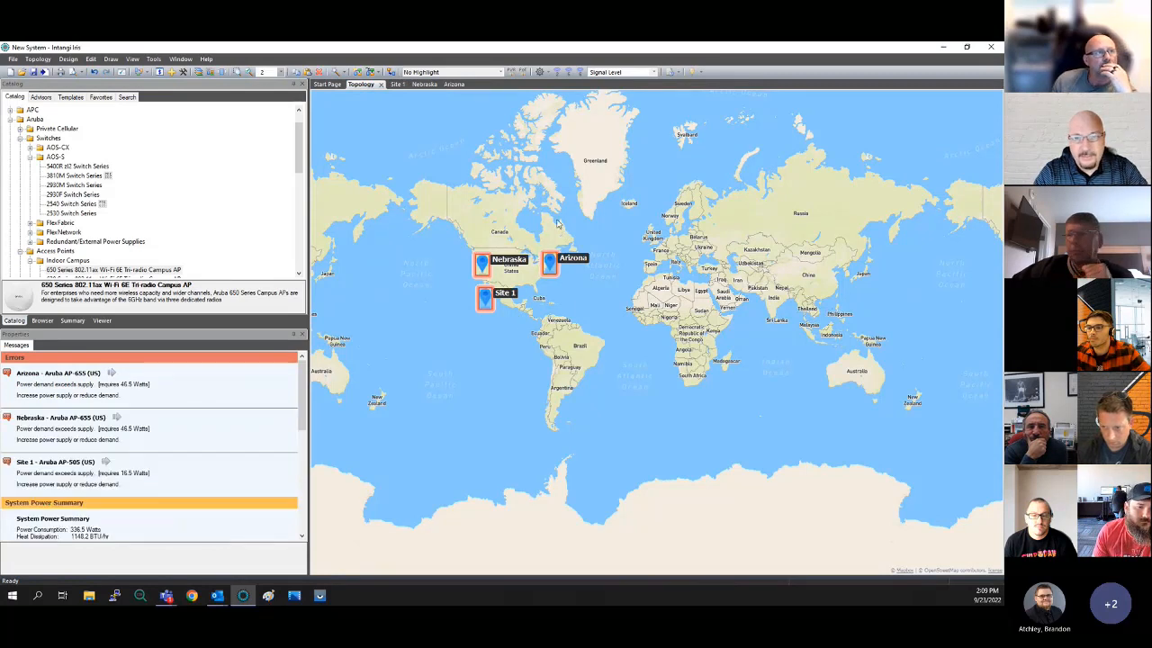
Open the system's quotation, review the line items filtered by Arizona, Nebraska and Site 1, and close the quotation
left_click(13, 58)
left_click(36, 160)
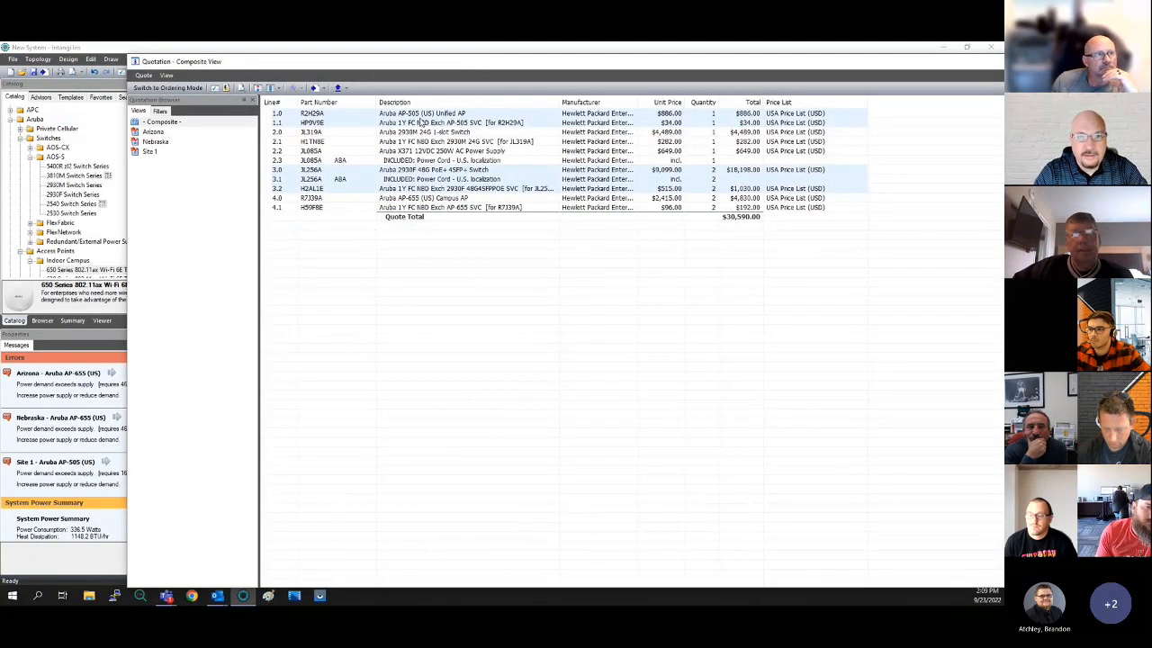
left_click(152, 133)
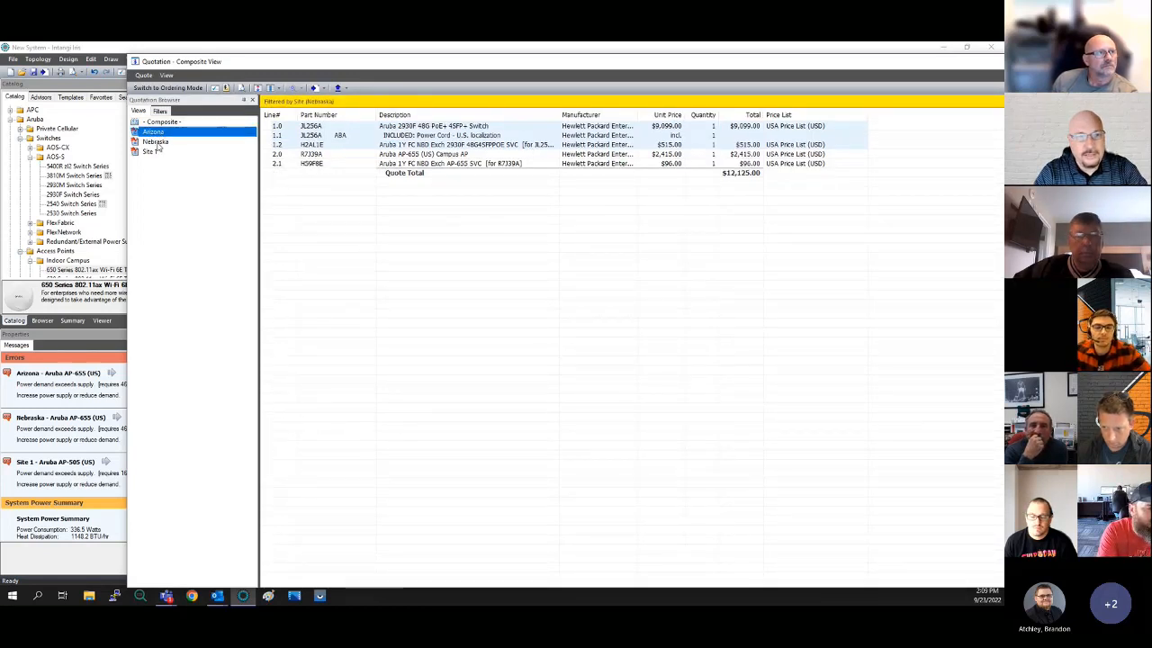
left_click(154, 142)
left_click(150, 153)
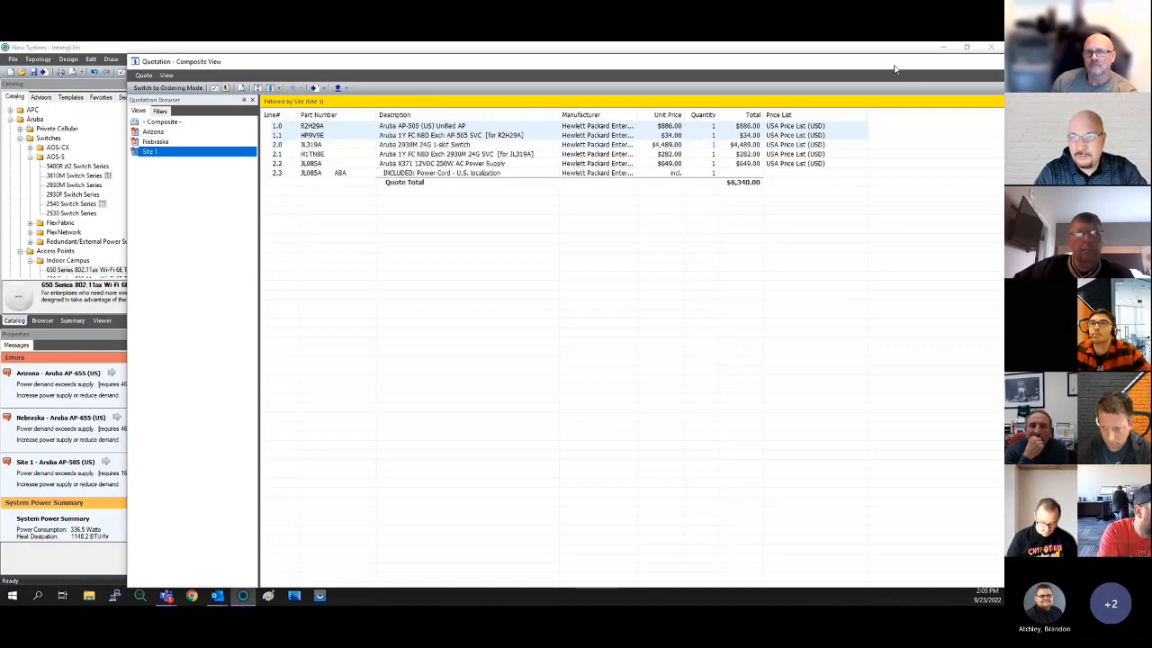
left_click_drag(896, 70, 734, 92)
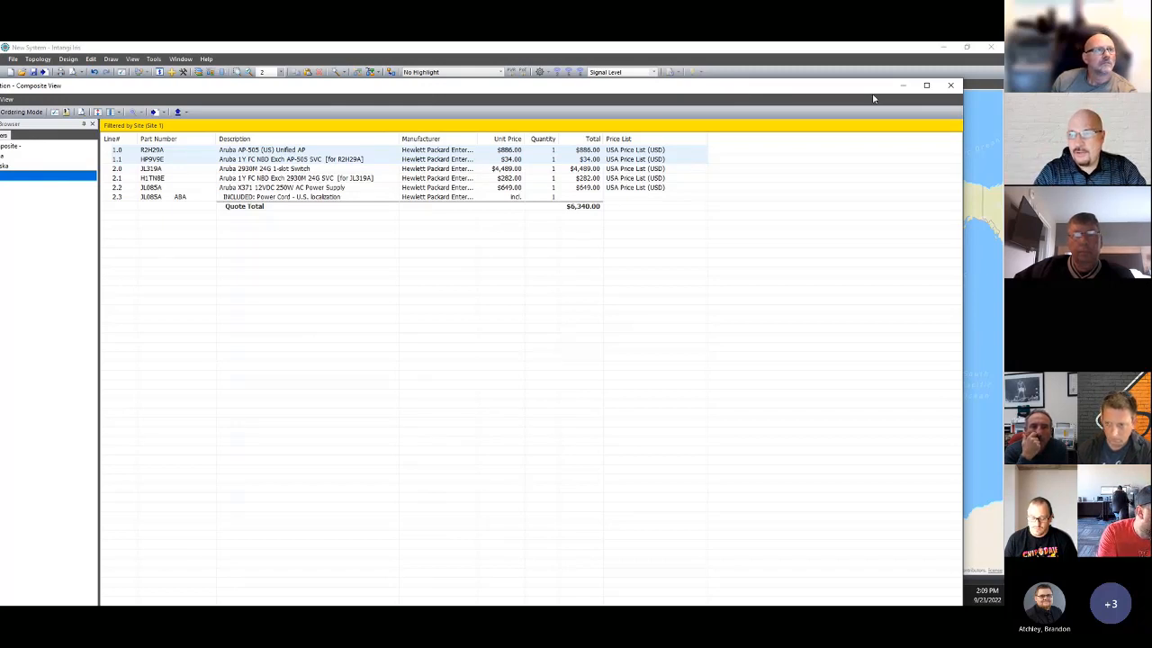
left_click(955, 88)
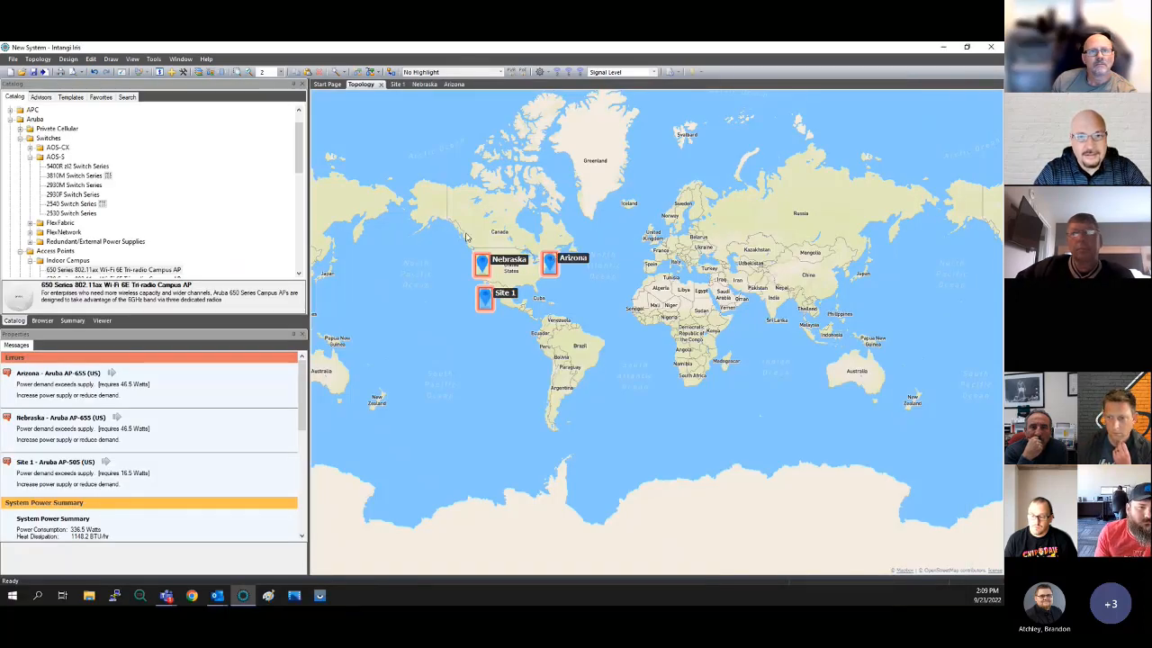
Open the Site 1 design, collapse the Aruba product catalog, and launch the Aruba Wireless Selector advisor
left_click(395, 85)
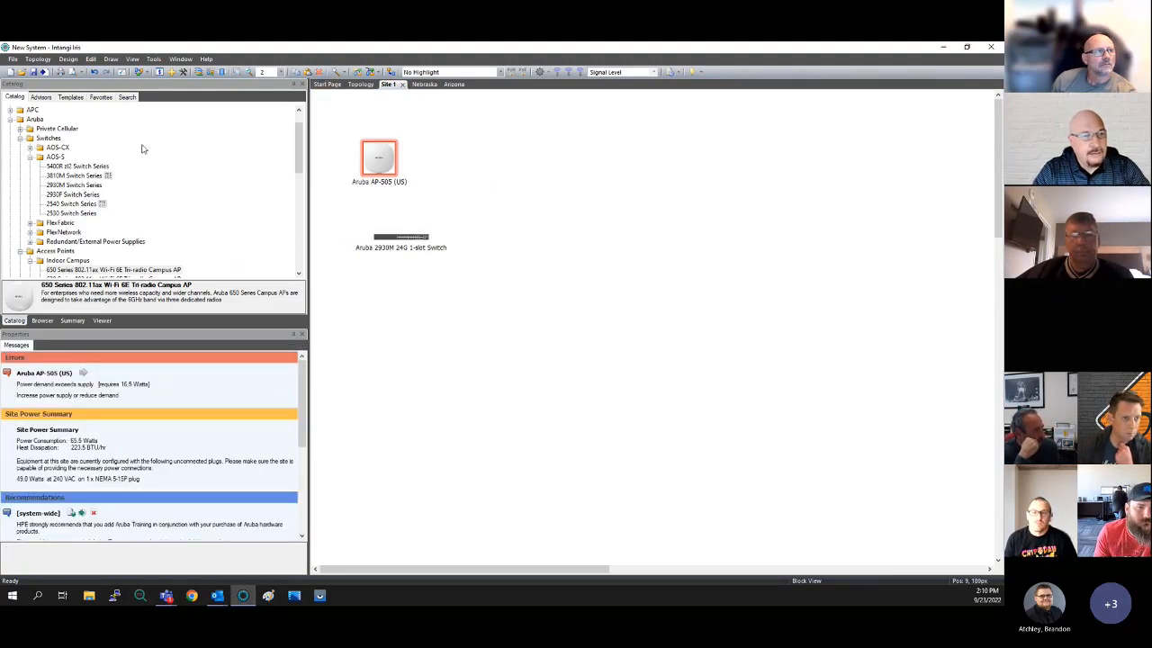
left_click(10, 119)
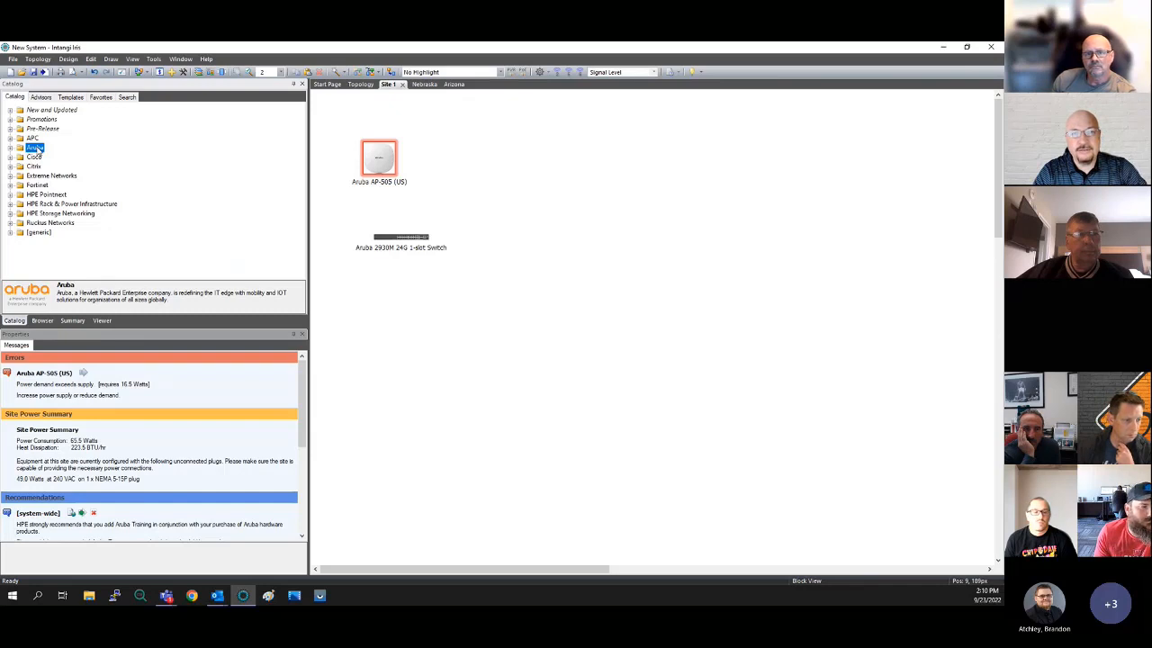
left_click(9, 98)
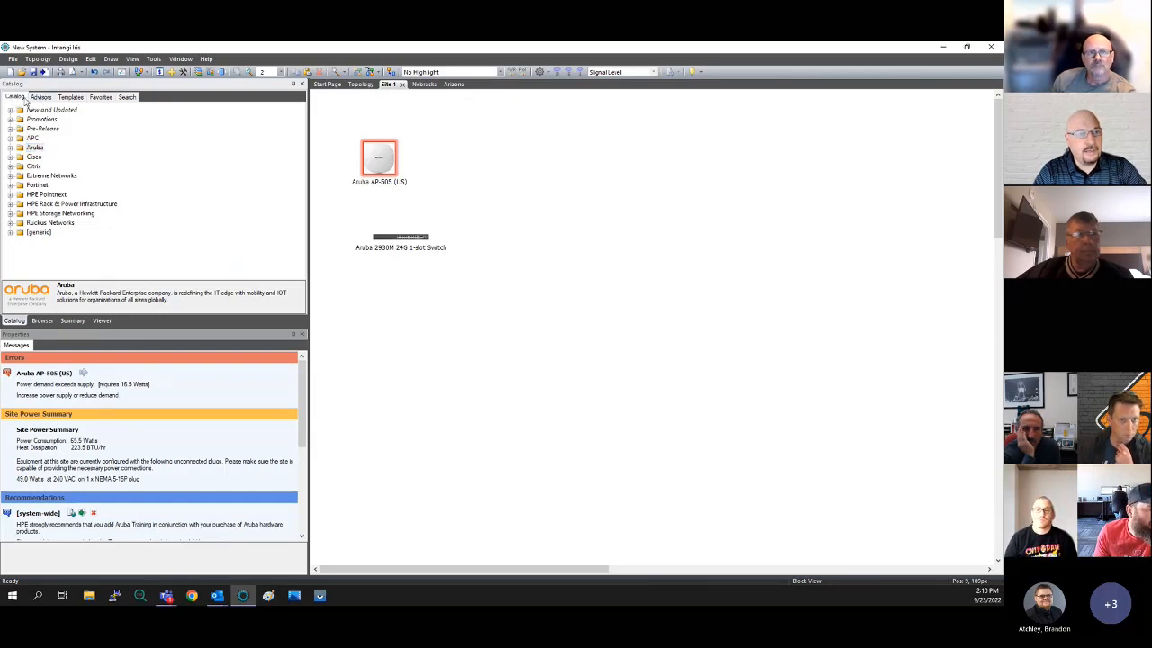
left_click(42, 97)
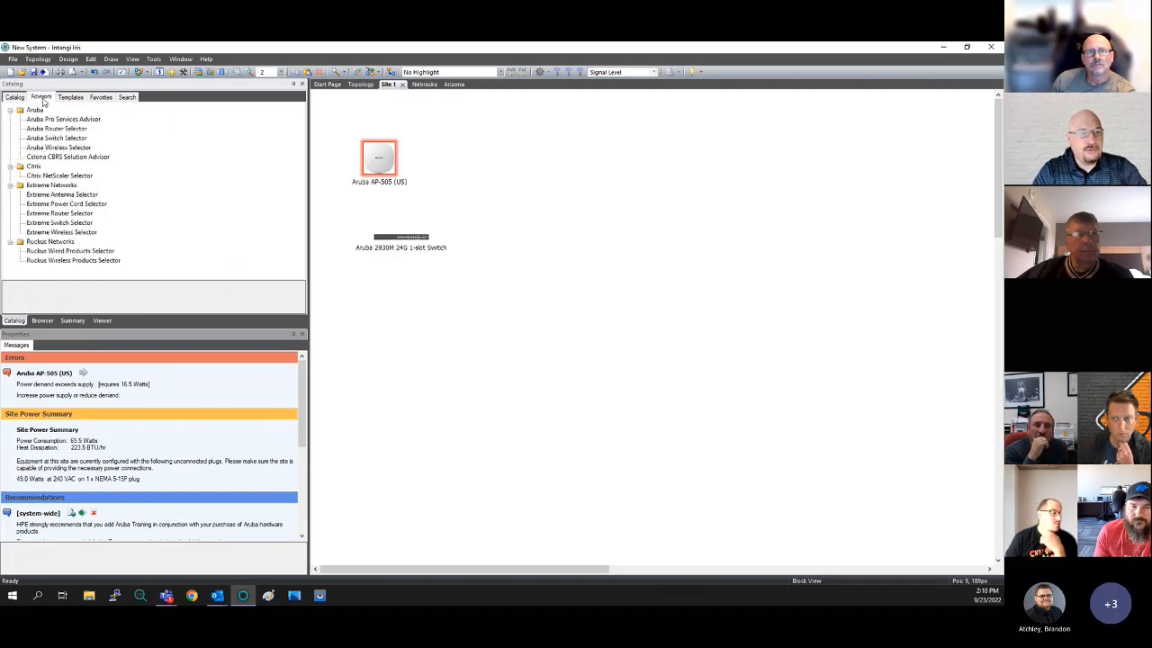
double_click(62, 150)
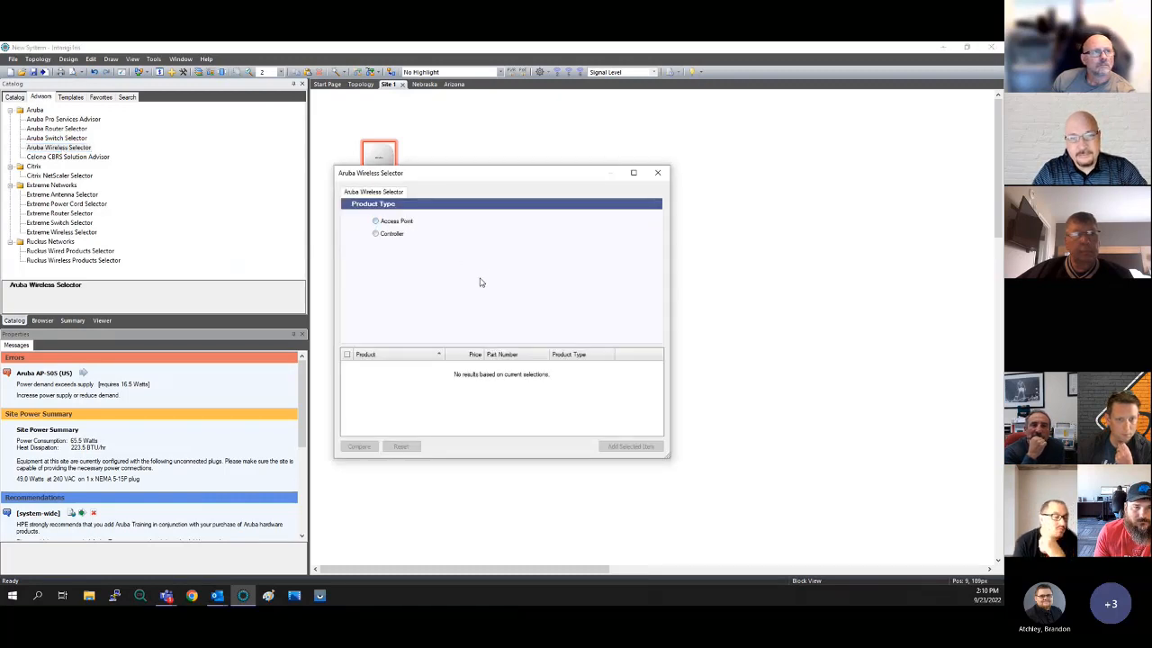
Filter the wireless selector to the Access Point product type with an Indoor enclosure
left_click(376, 221)
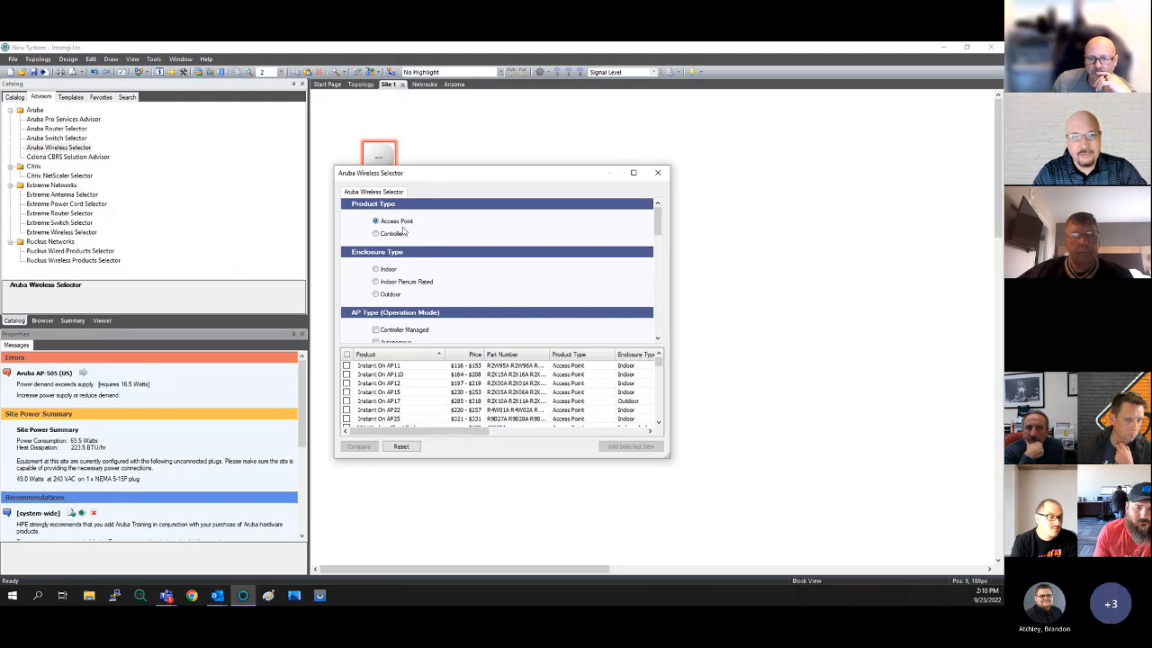
scroll(502, 274, "down", 1)
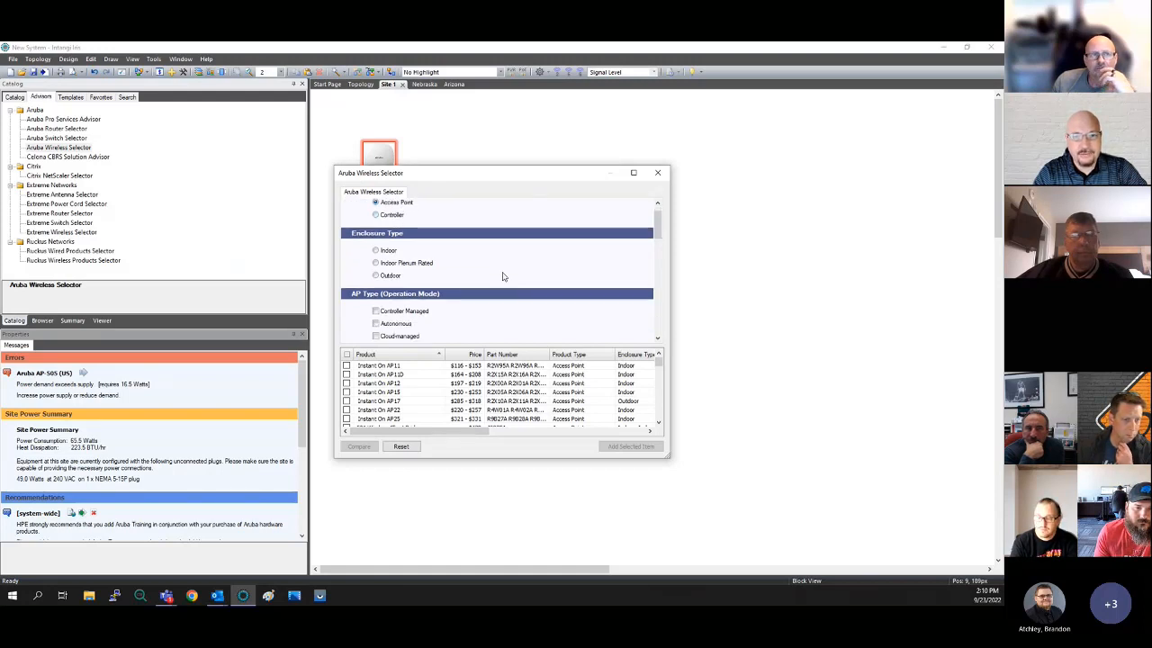
left_click(377, 251)
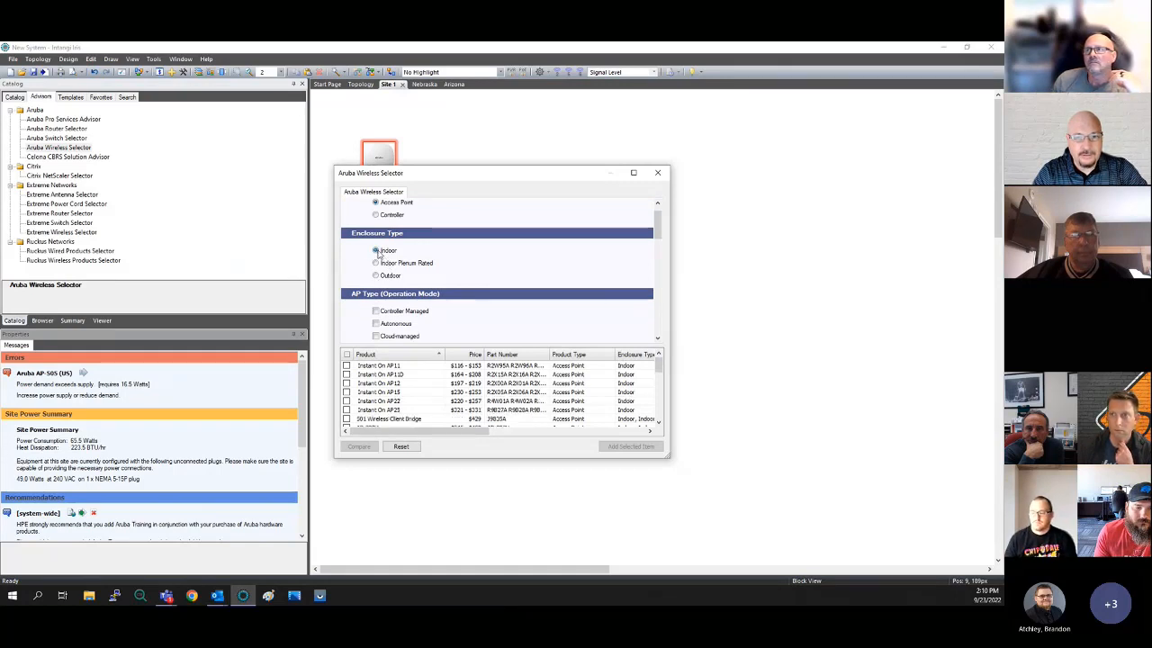
Try the Instant On Mobile App & Cloud Portal operation mode filter, review the remaining criteria, and clear that filter
scroll(531, 274, "down", 1)
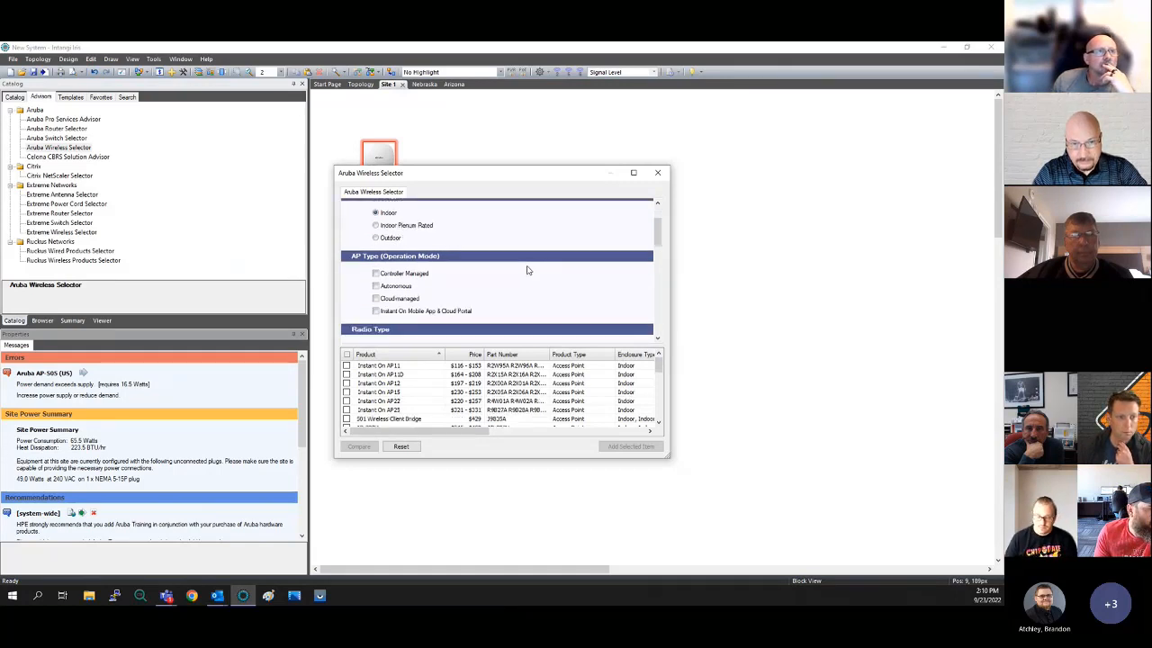
scroll(528, 270, "down", 1)
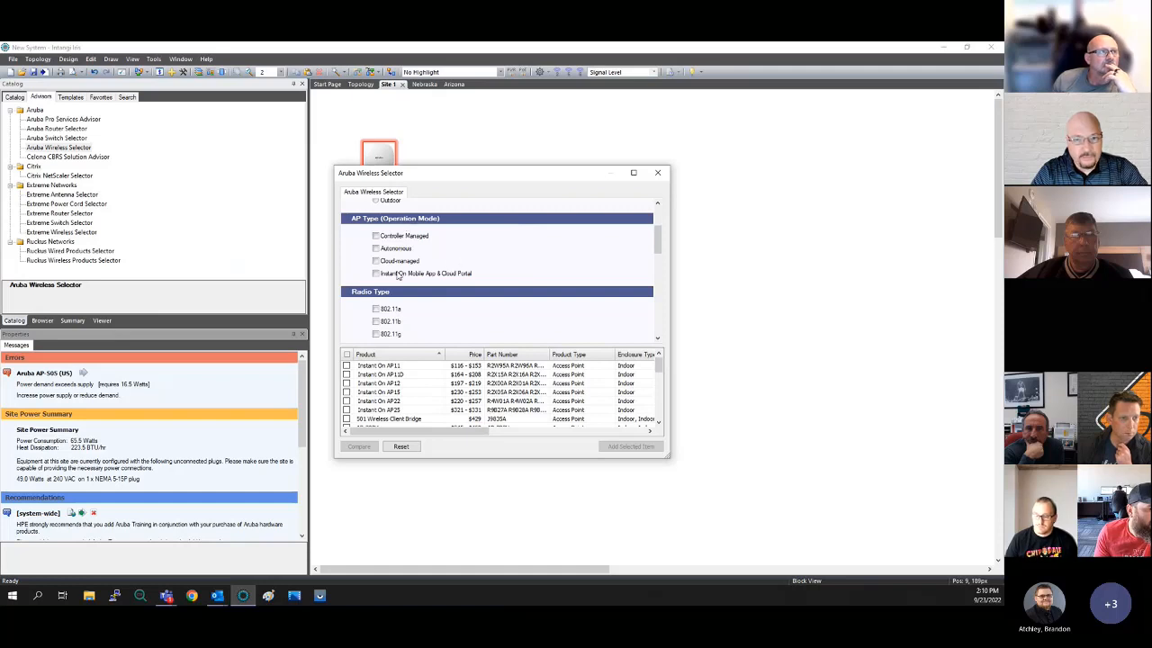
scroll(455, 317, "down", 1)
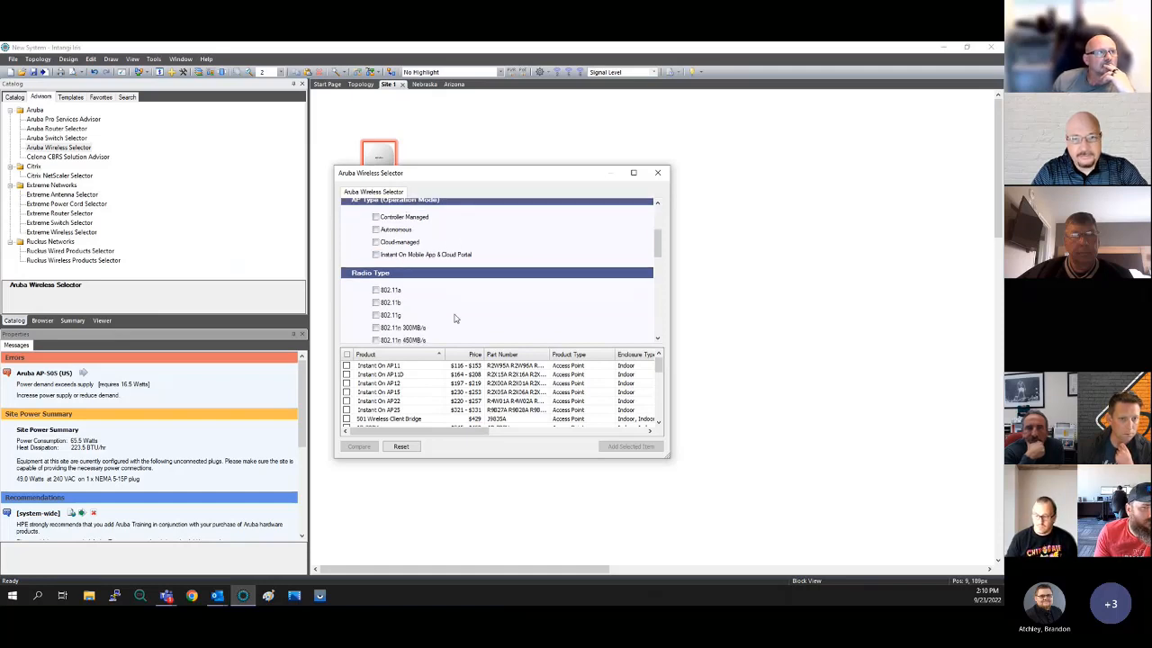
left_click(378, 237)
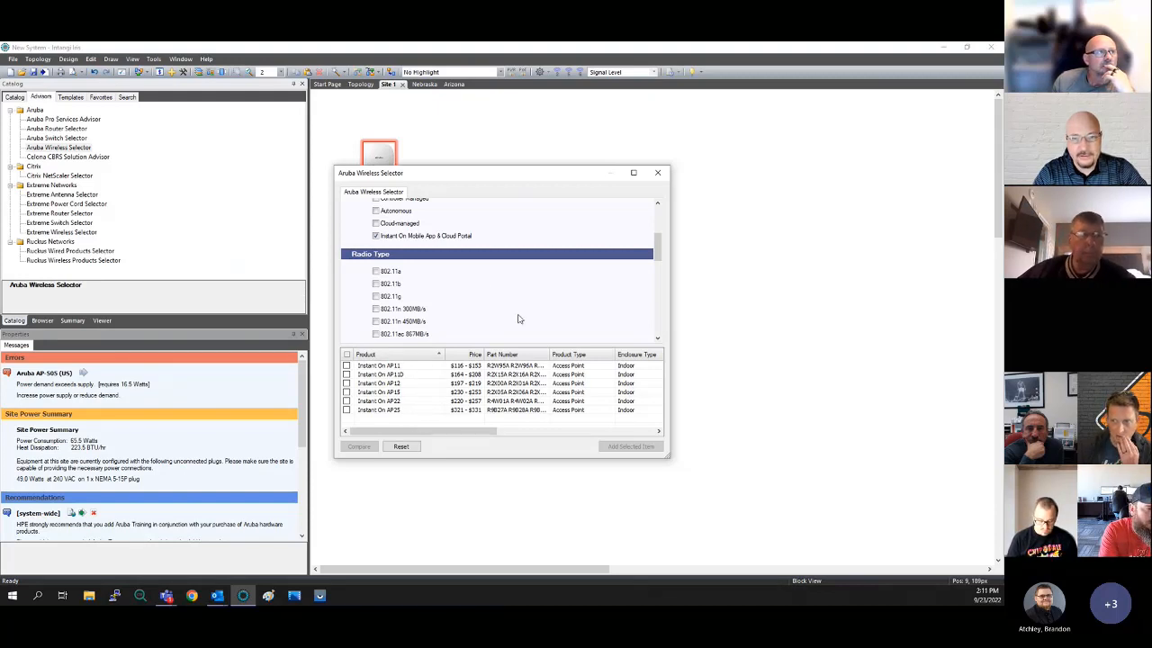
scroll(518, 317, "down", 8)
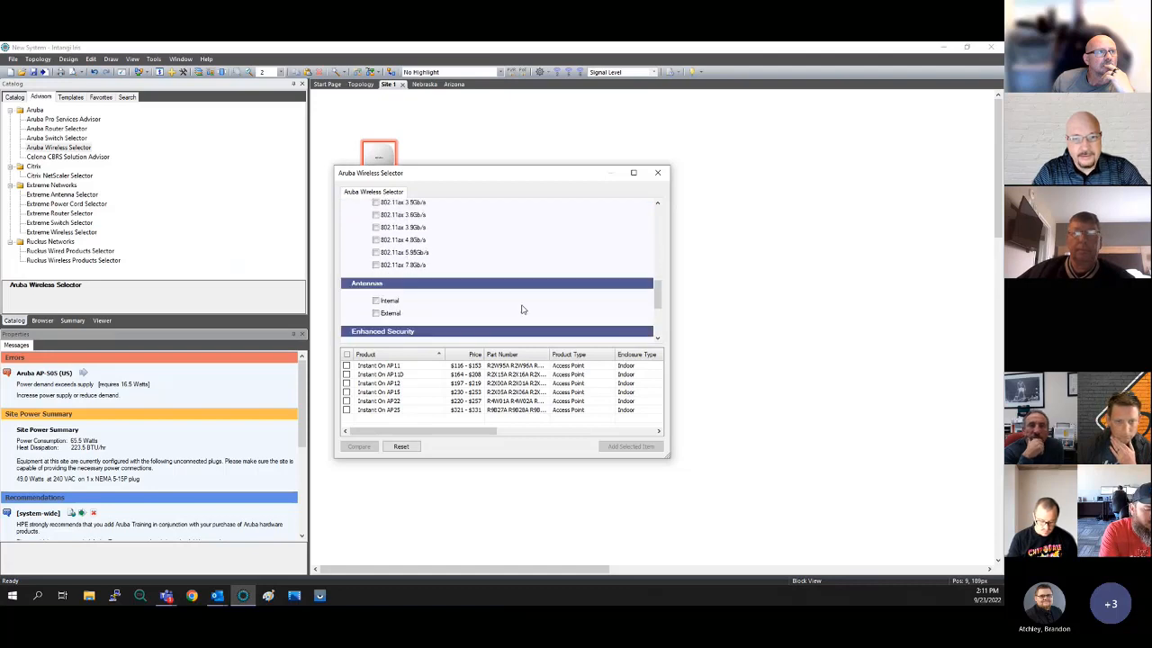
scroll(521, 309, "down", 3)
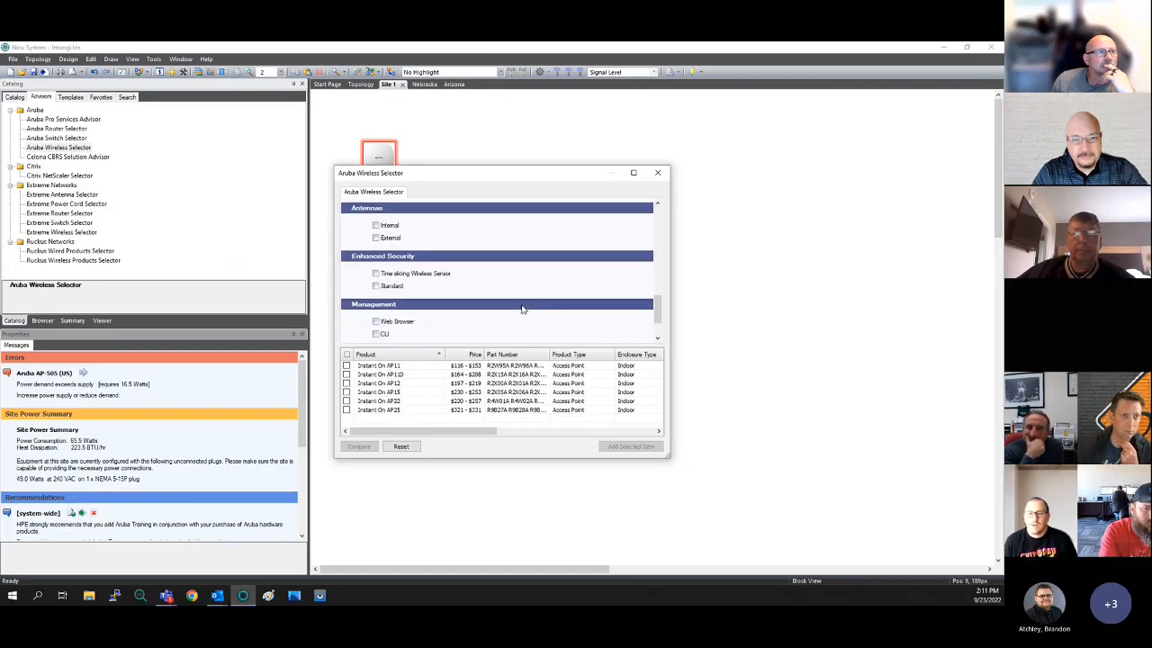
scroll(521, 309, "down", 3)
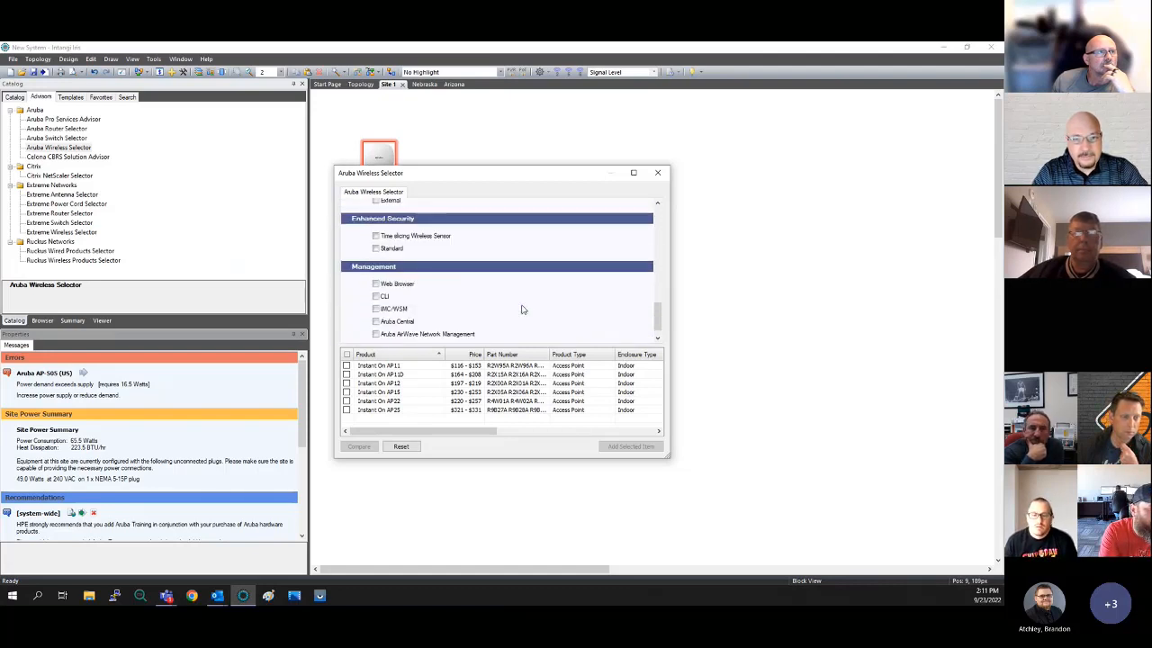
scroll(521, 309, "down", 1)
scroll(522, 309, "up", 10)
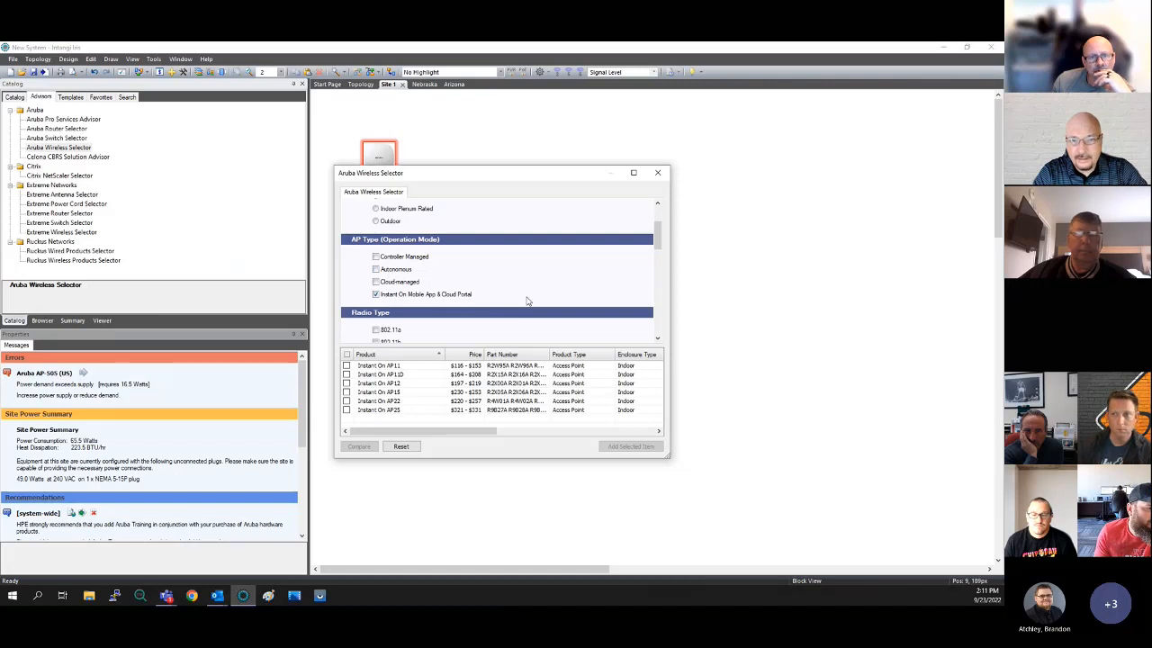
left_click(377, 296)
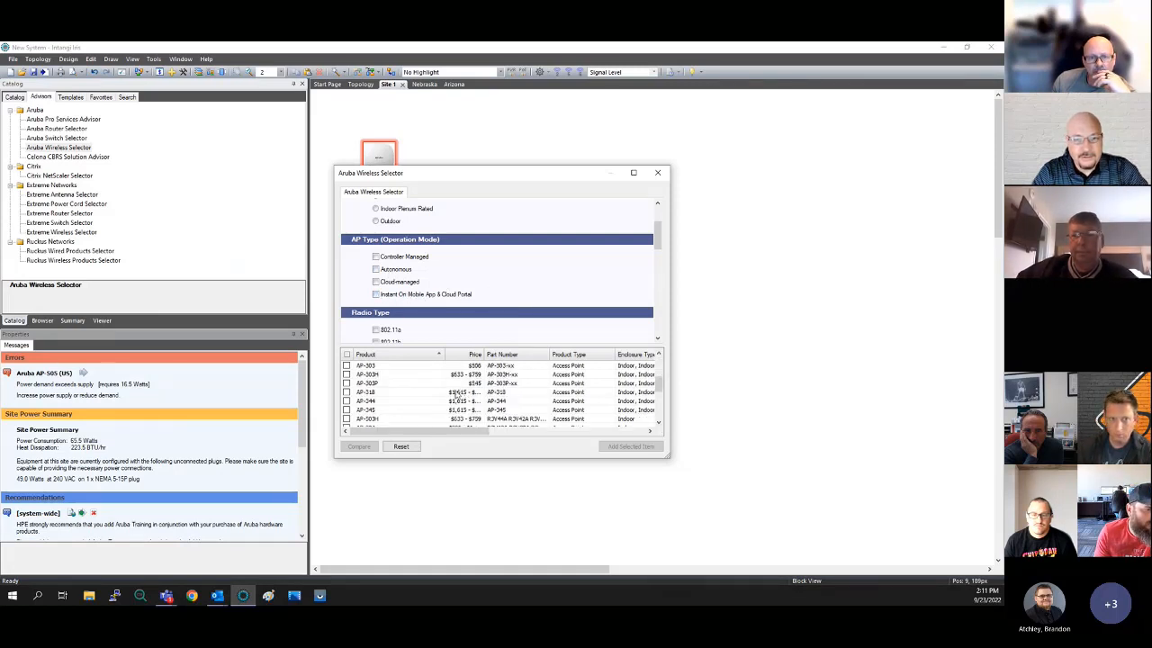
Browse the indoor access point results and highlight the AP-534
left_click(393, 402)
scroll(402, 409, "down", 3)
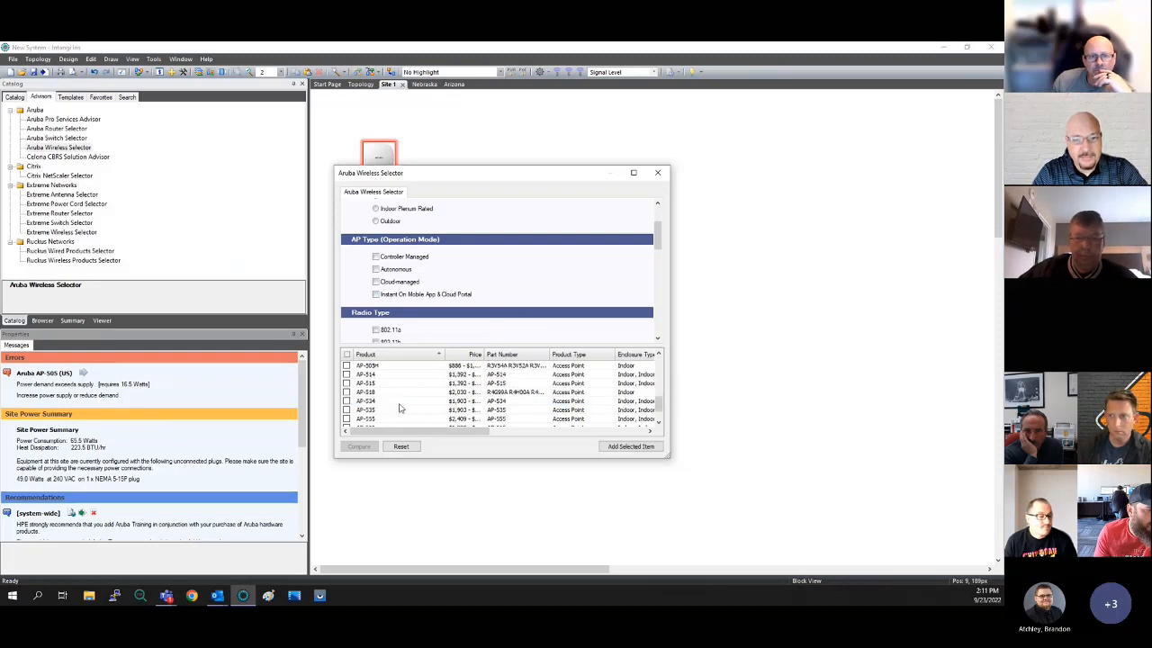
left_click(394, 404)
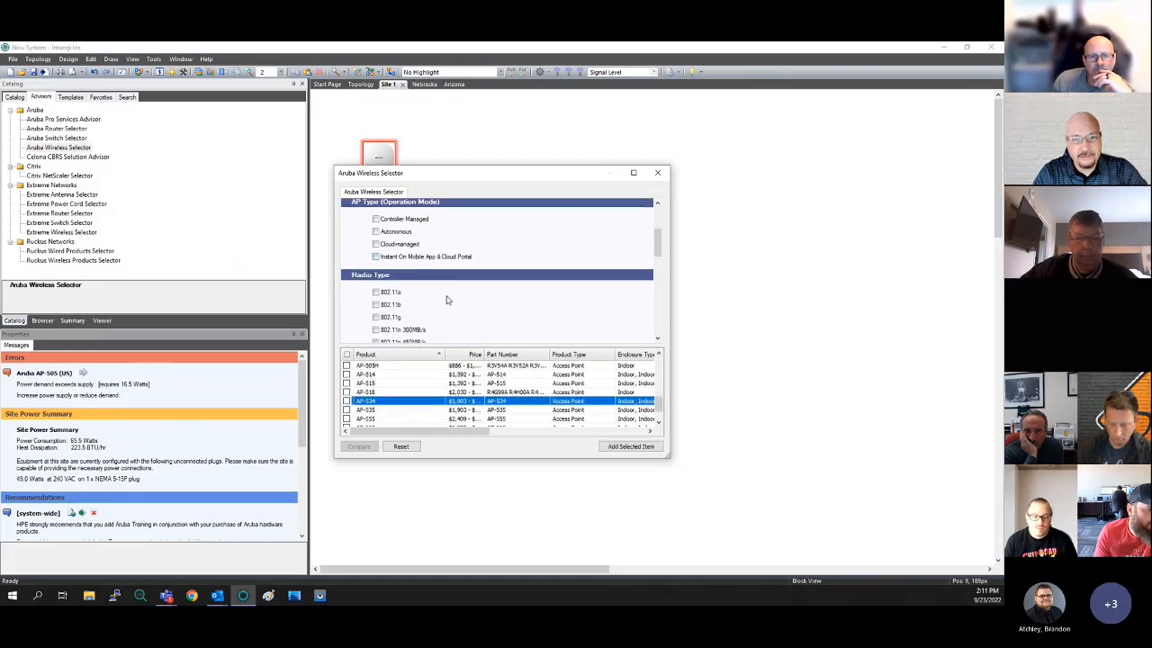
Filter the access points by the 802.11ax 1.2Gb/s radio type
scroll(447, 301, "down", 3)
scroll(447, 301, "down", 5)
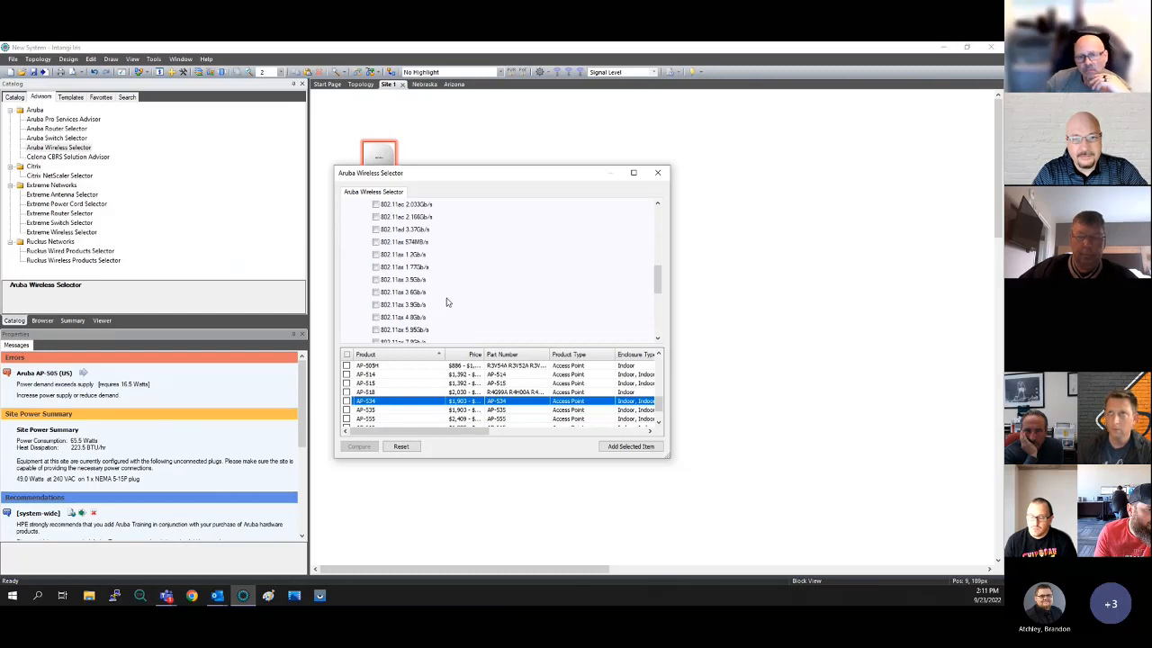
scroll(446, 301, "down", 2)
scroll(443, 300, "up", 2)
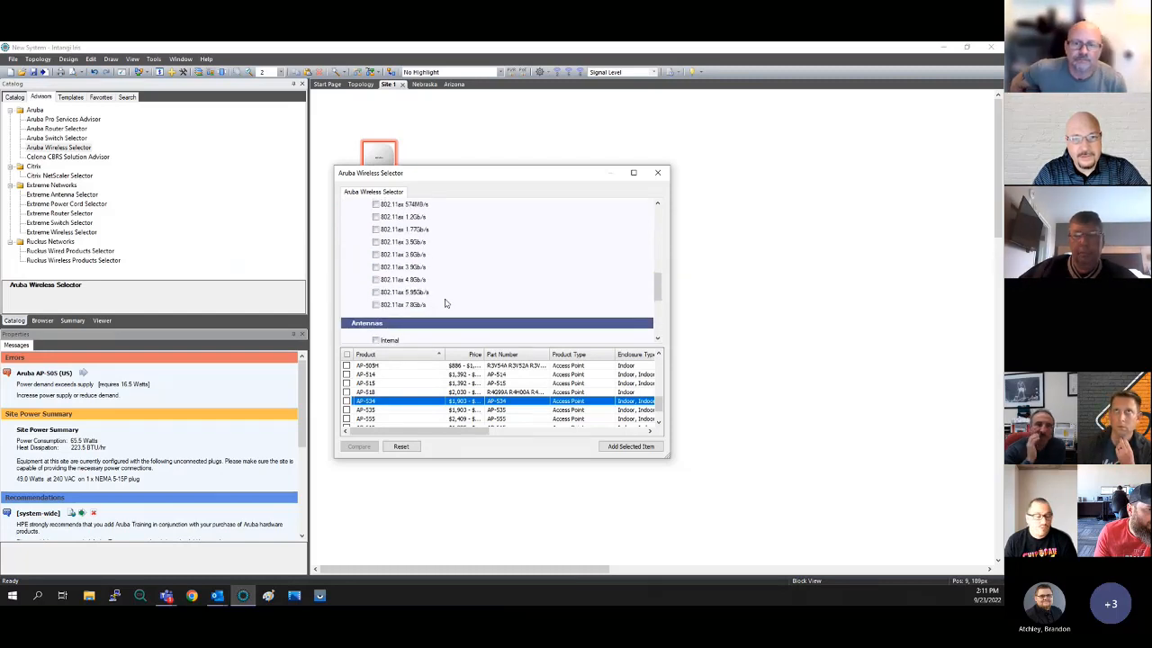
scroll(389, 236, "up", 1)
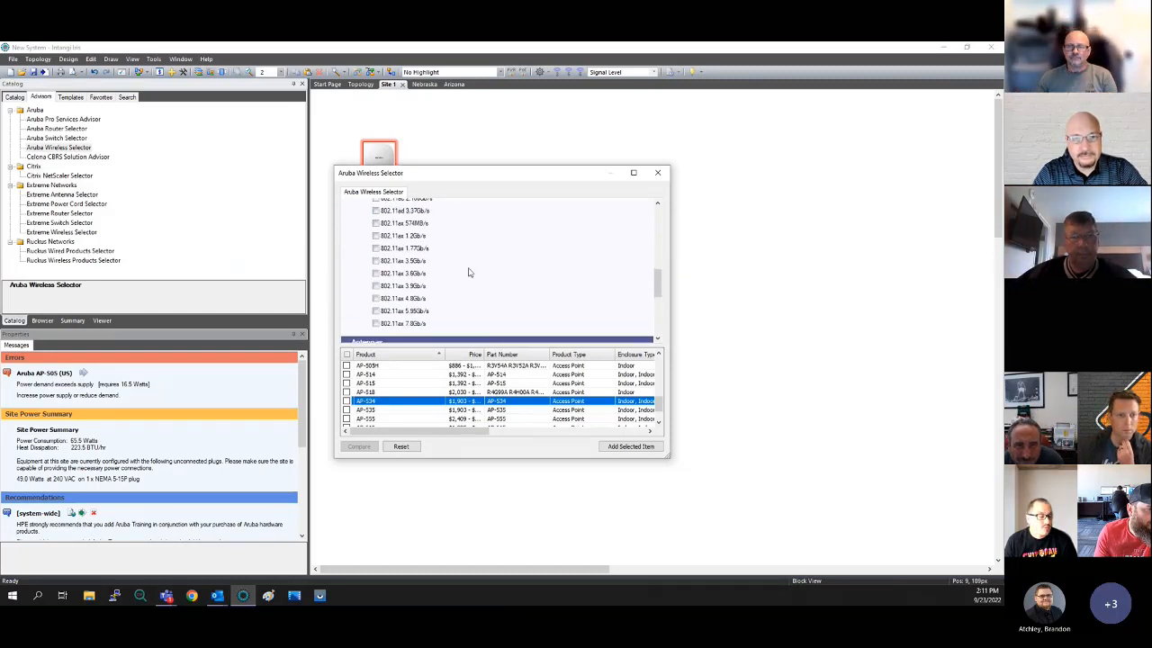
left_click(375, 235)
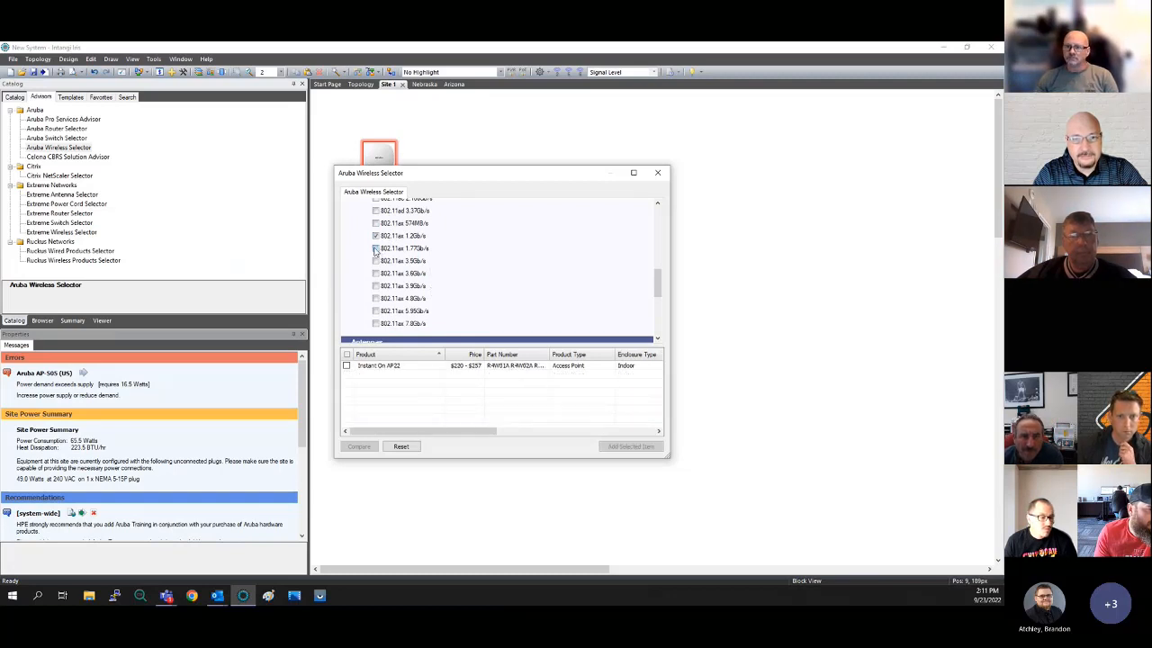
Replace the radio type filter with 802.11ax 1.77Gb/s only, trying and clearing 802.11ax 3.5Gb/s along the way
left_click(375, 249)
left_click(375, 236)
left_click(376, 261)
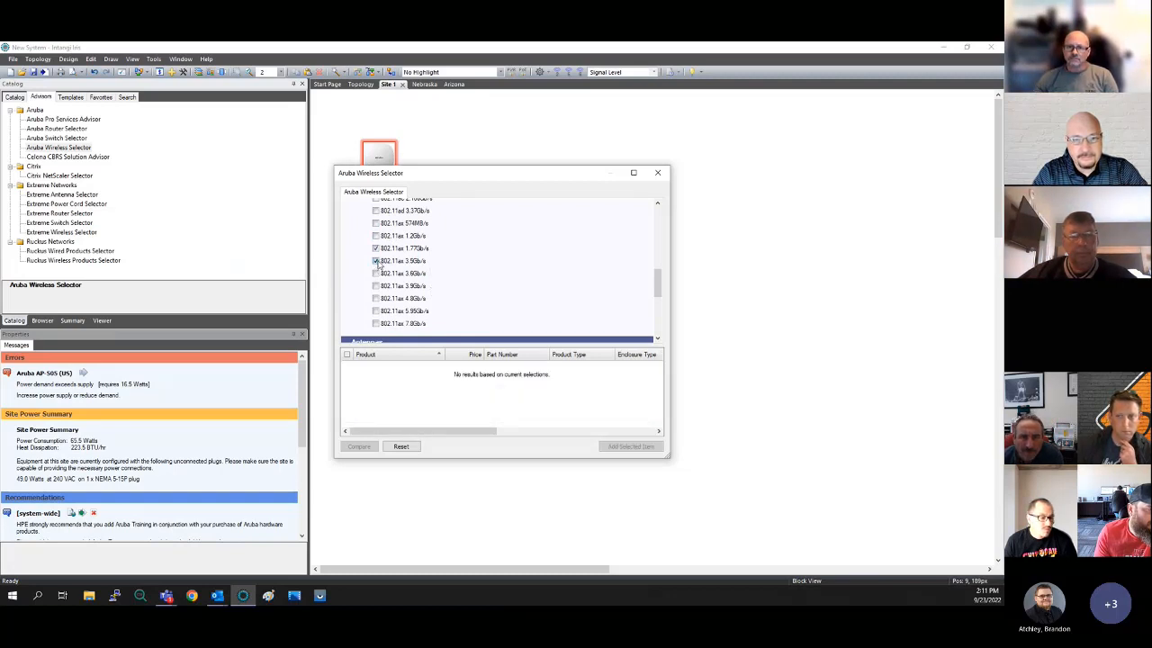
left_click(376, 261)
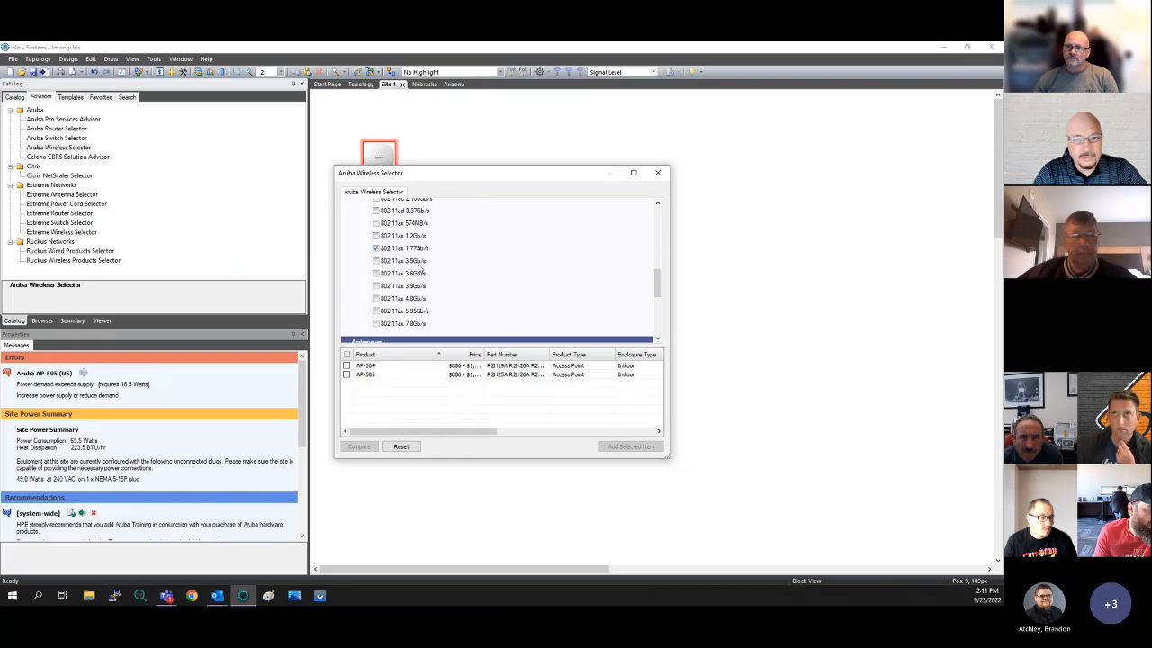
Restrict the access points to internal antennas, tick the AP-505, and close the Aruba Wireless Selector
scroll(521, 288, "down", 2)
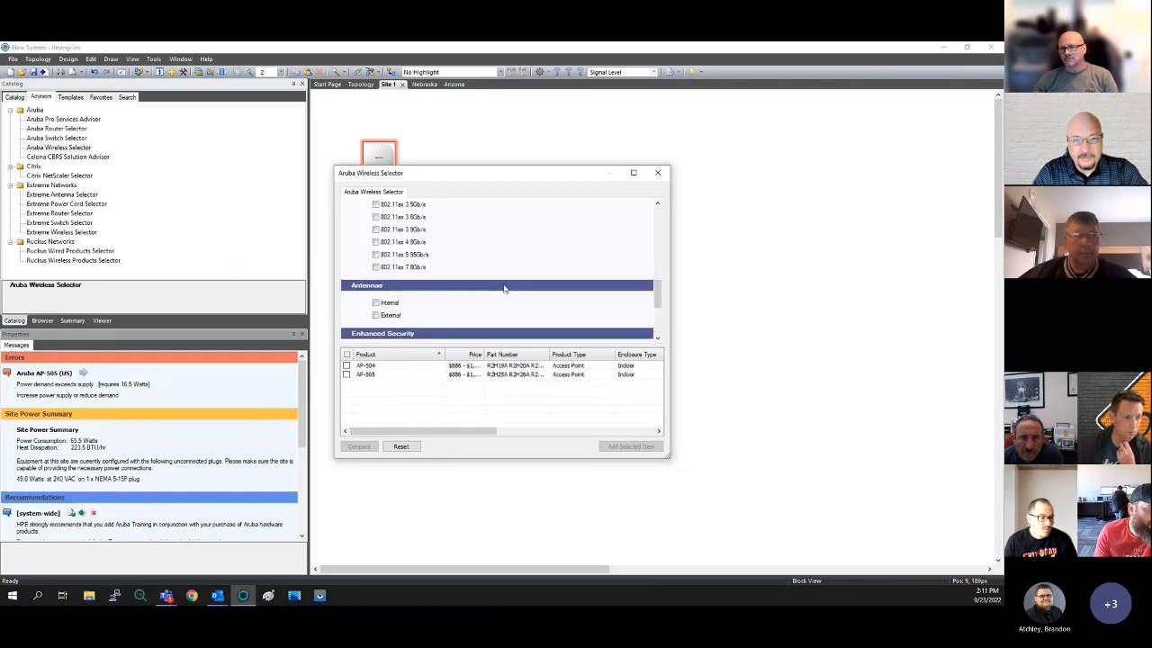
left_click(376, 303)
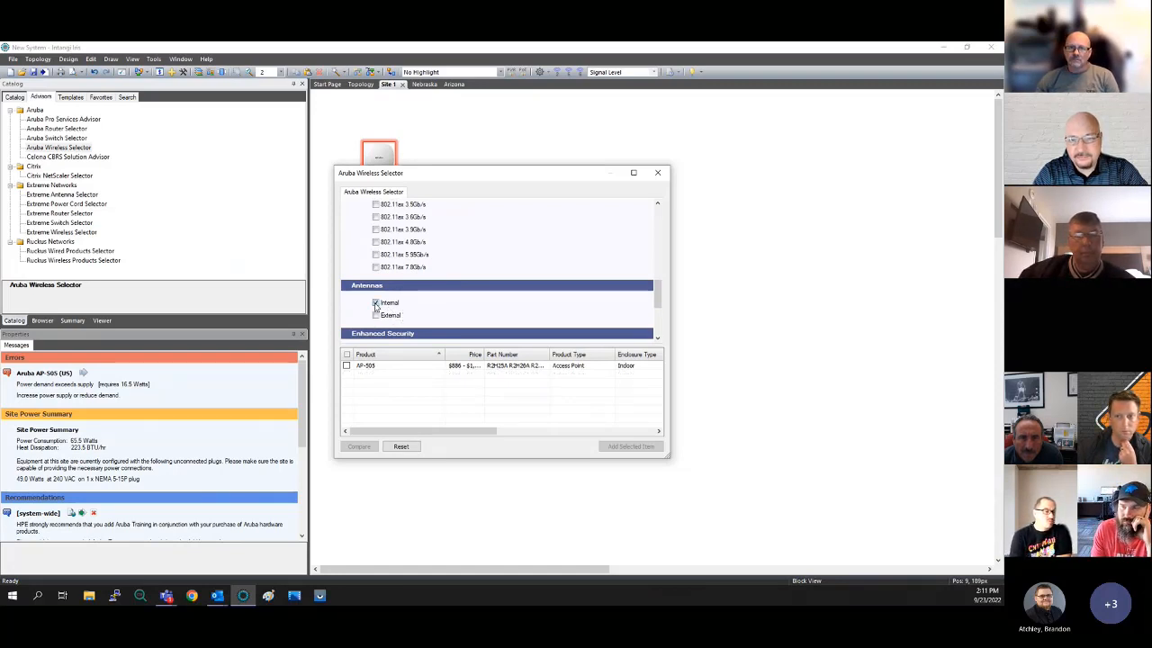
left_click(347, 366)
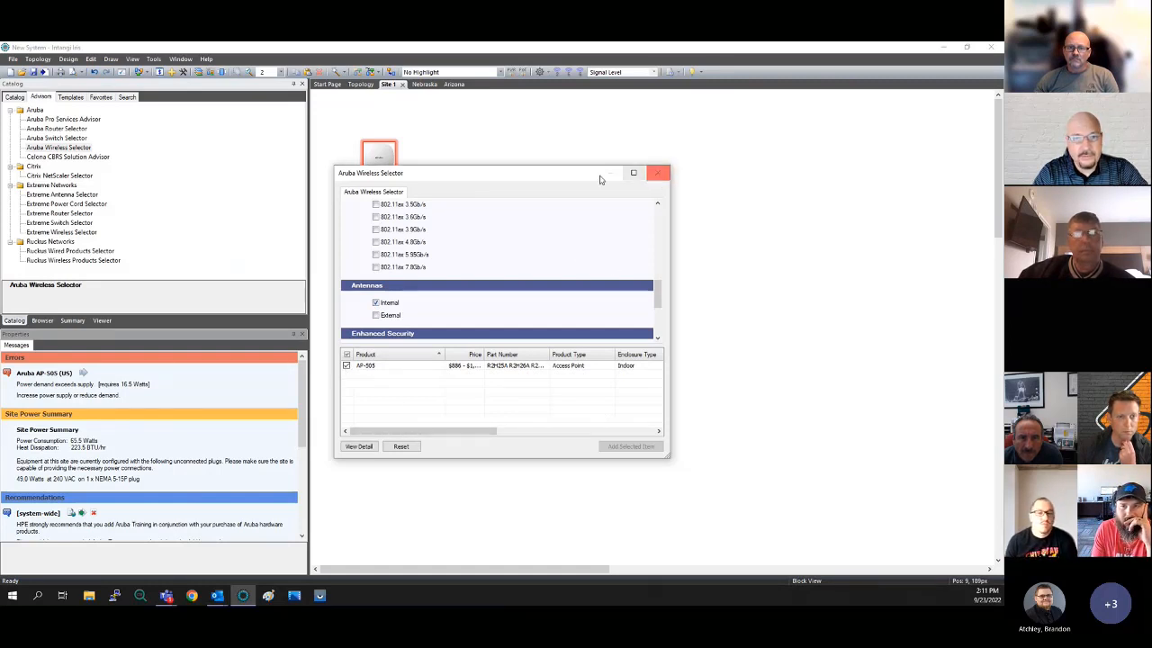
left_click_drag(522, 180, 630, 160)
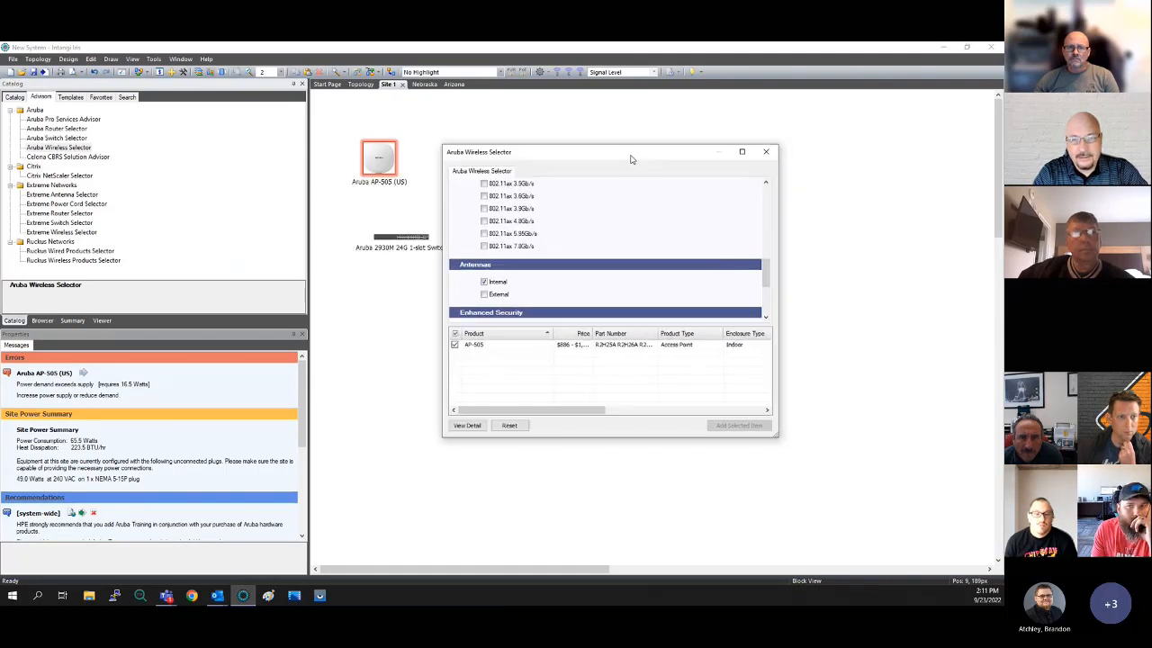
left_click(766, 151)
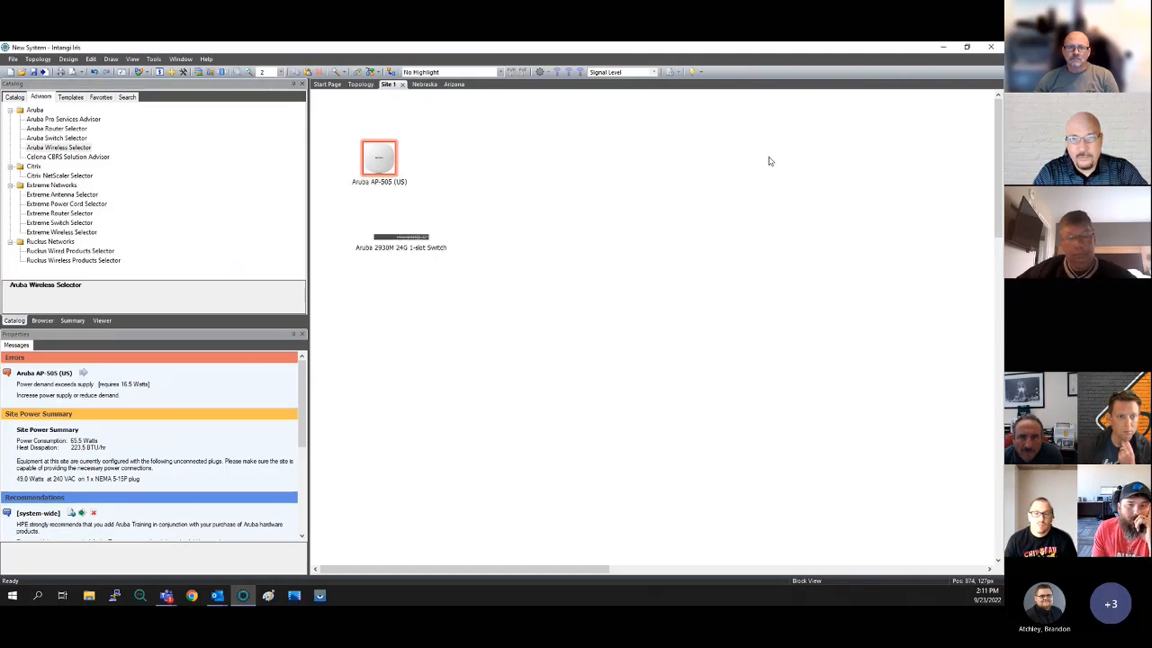
left_click(13, 59)
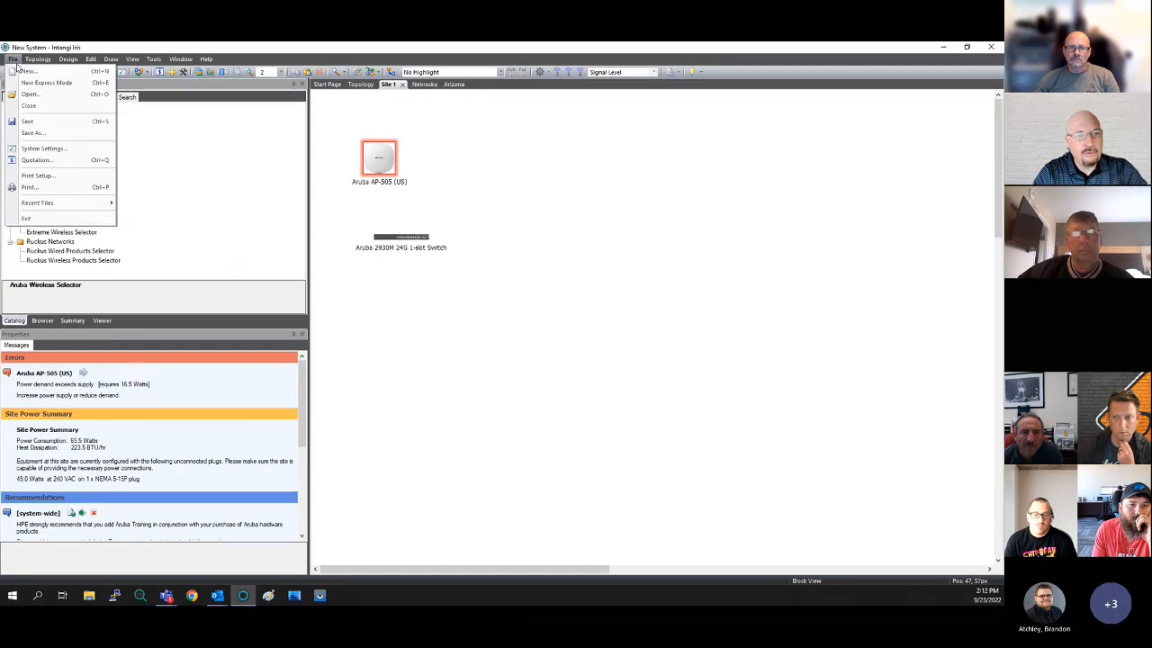
mouse_move(41, 61)
left_click(399, 320)
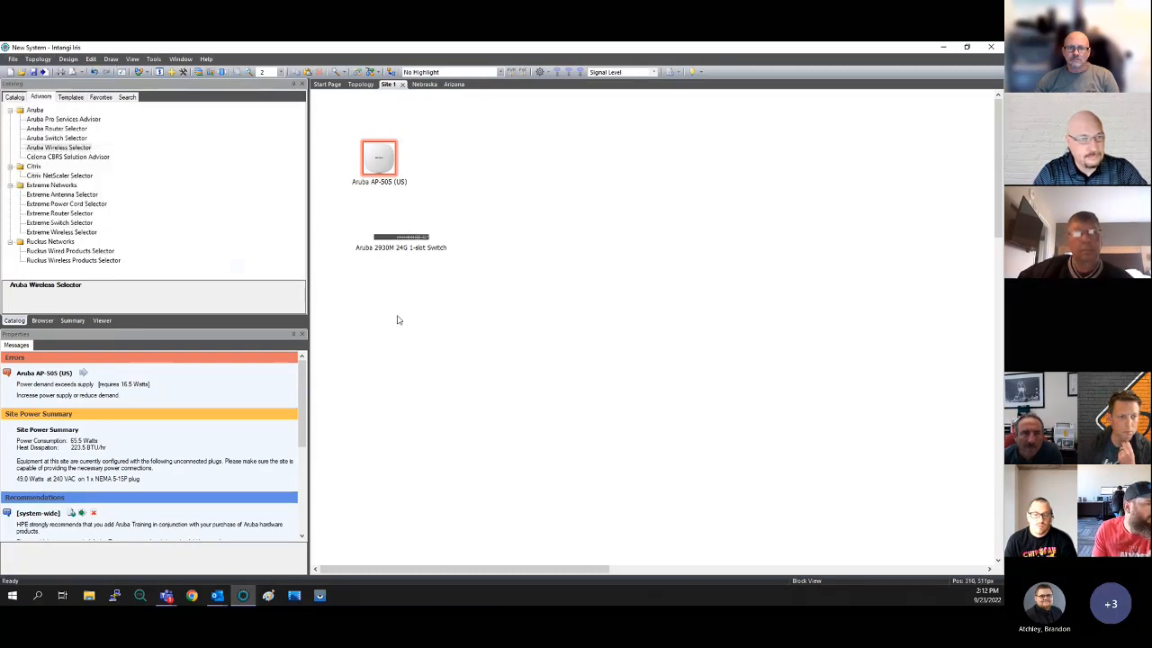
Open the Aruba Switch Selector full screen and filter for Fixed Port switches running ArubaOS-CX with Layer 2 Only switching
left_click(44, 100)
left_click(54, 138)
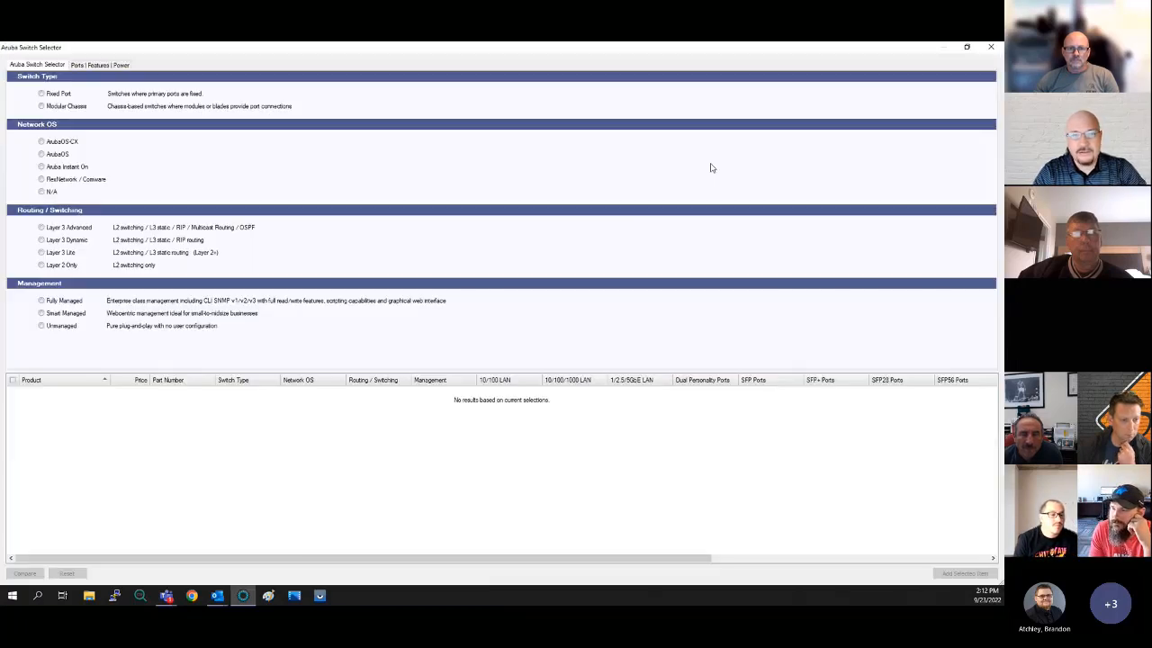
left_click(741, 151)
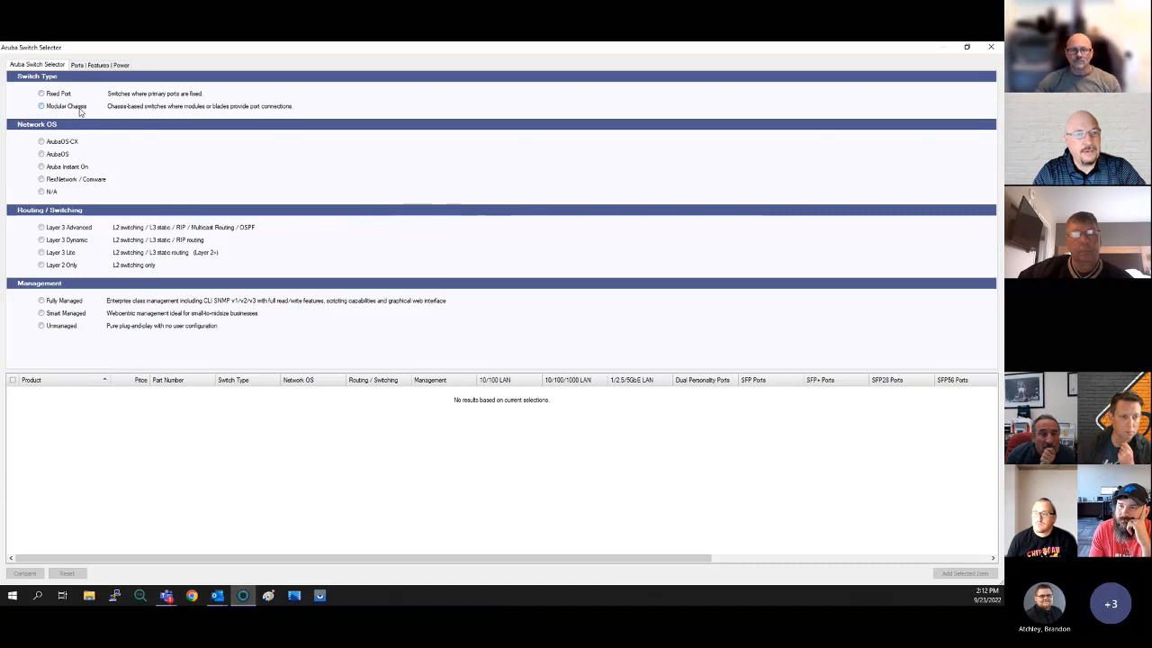
left_click(56, 95)
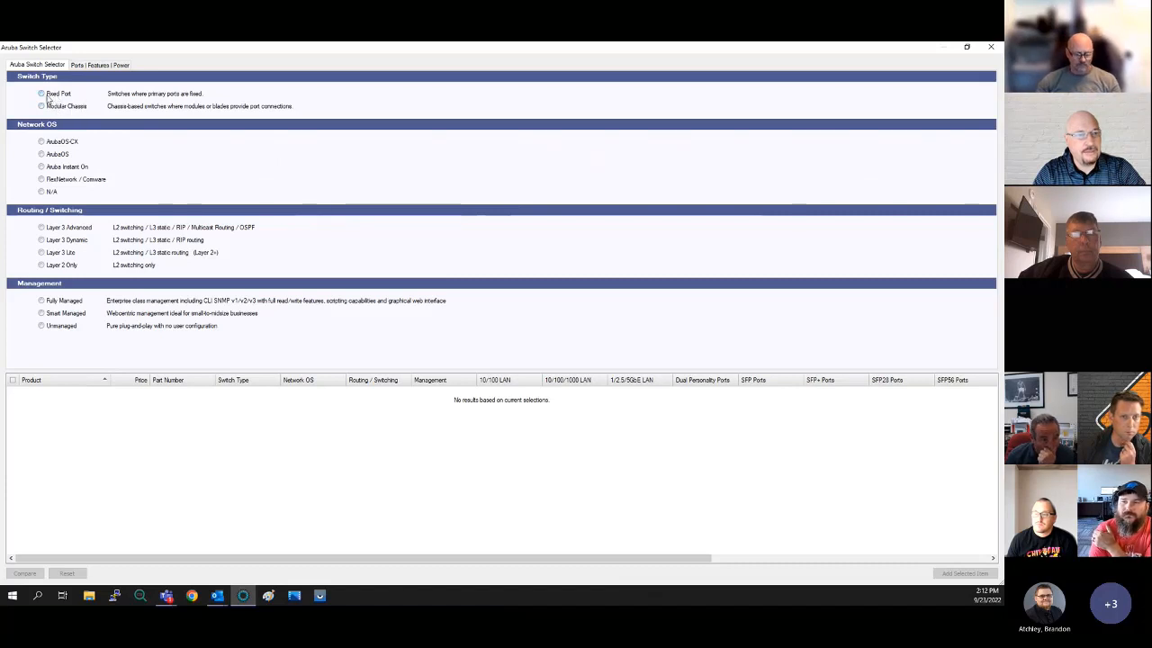
left_click(42, 142)
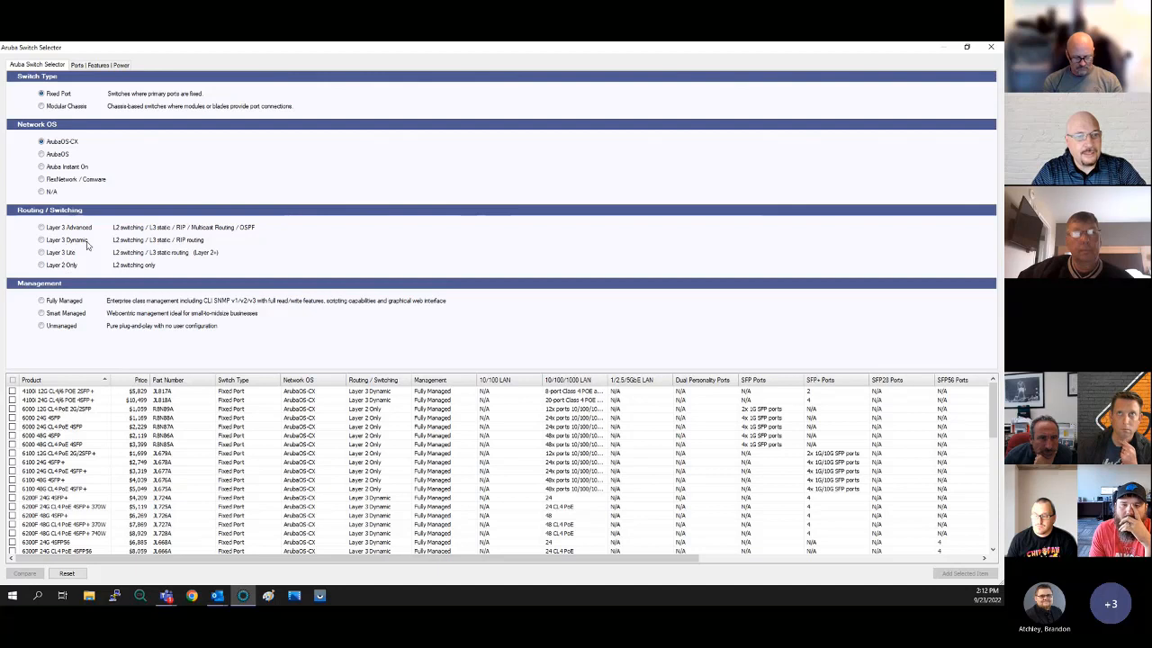
left_click(42, 265)
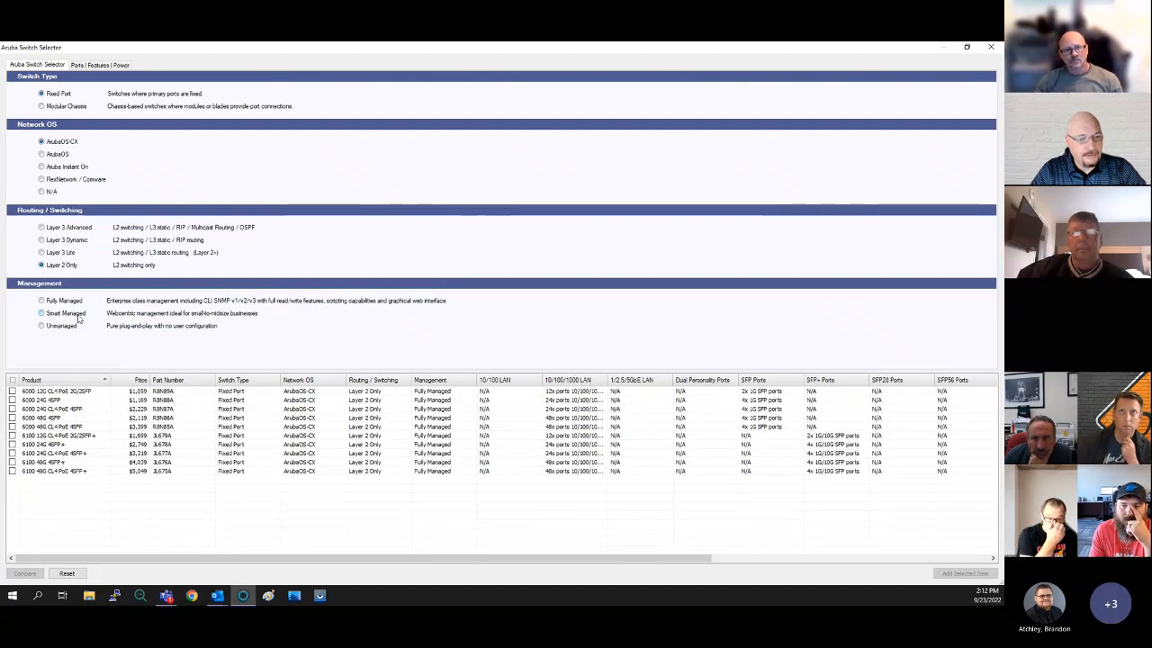
Set the switch port count to 24 - 36 and the predominant port type to 1 GbE Copper
left_click(97, 66)
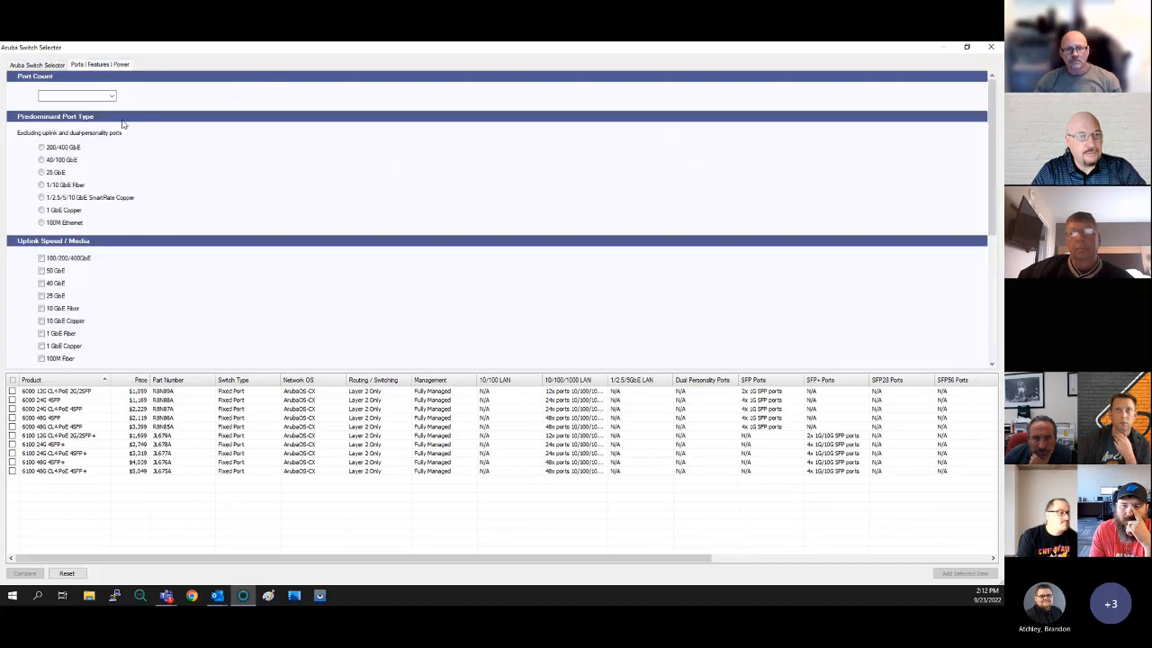
left_click(101, 98)
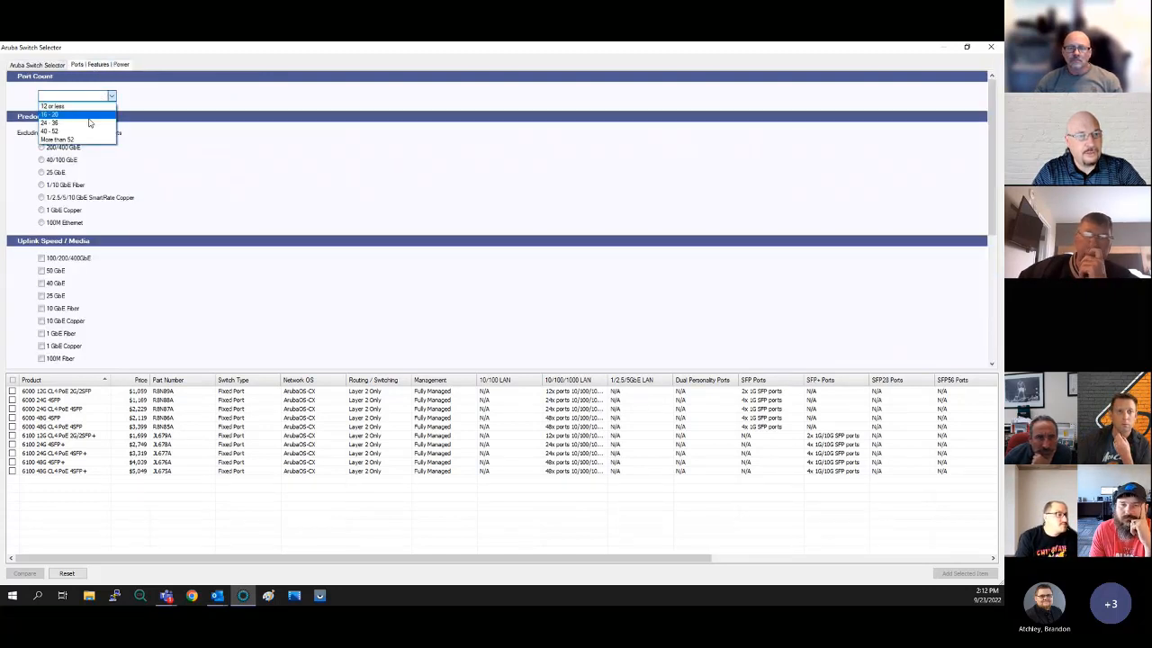
left_click(87, 124)
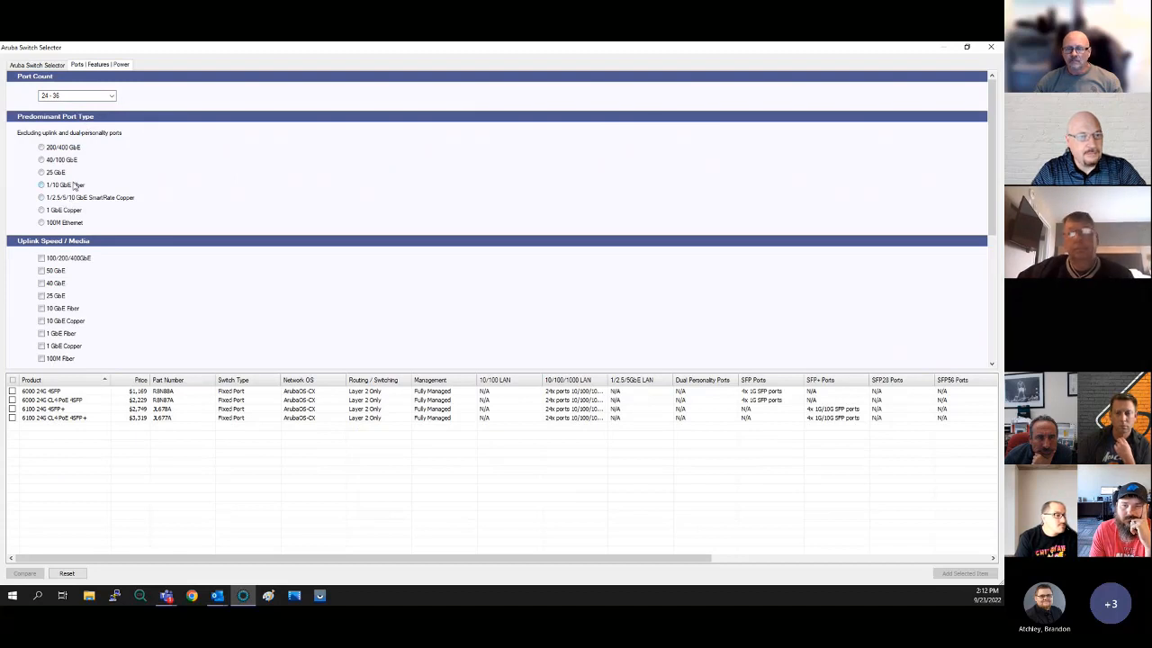
left_click(68, 212)
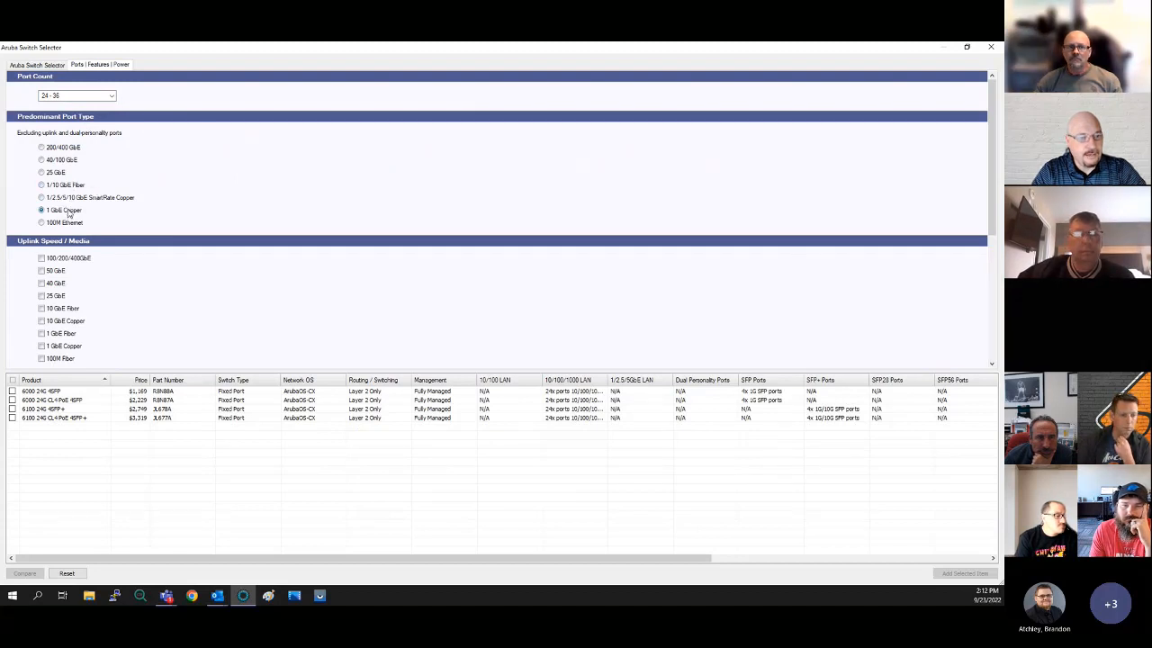
left_click(58, 198)
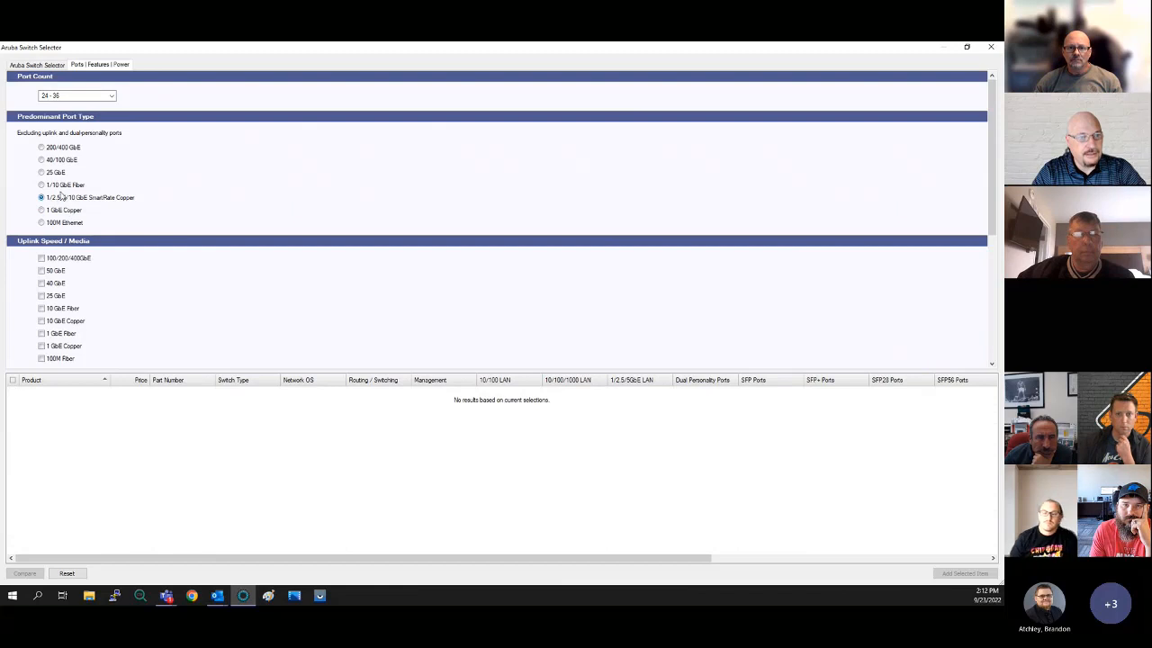
left_click(59, 211)
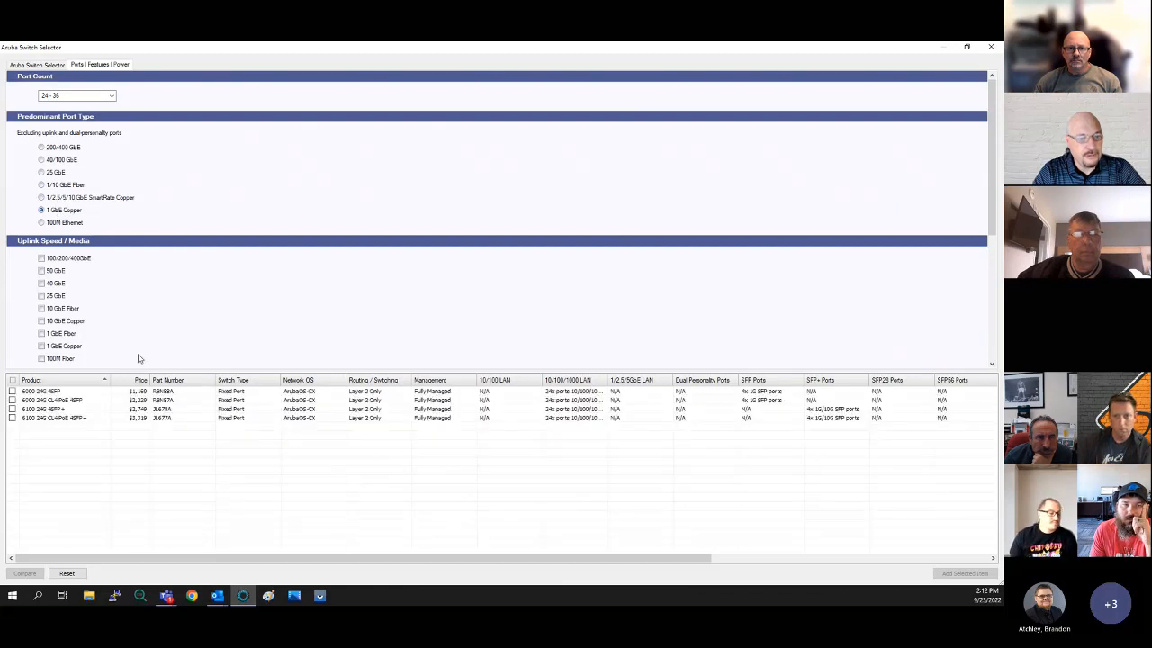
Examine the matching 6000 and 6100 24G switches and their port columns, and close the Aruba Switch Selector
scroll(275, 296, "down", 1)
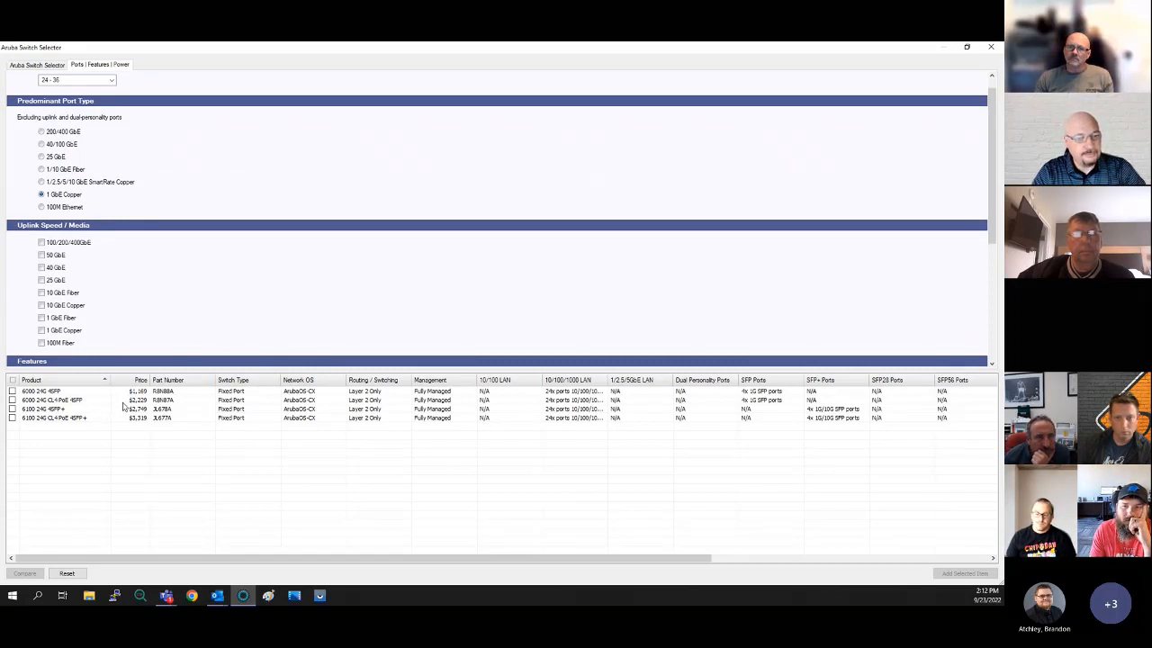
left_click(50, 392)
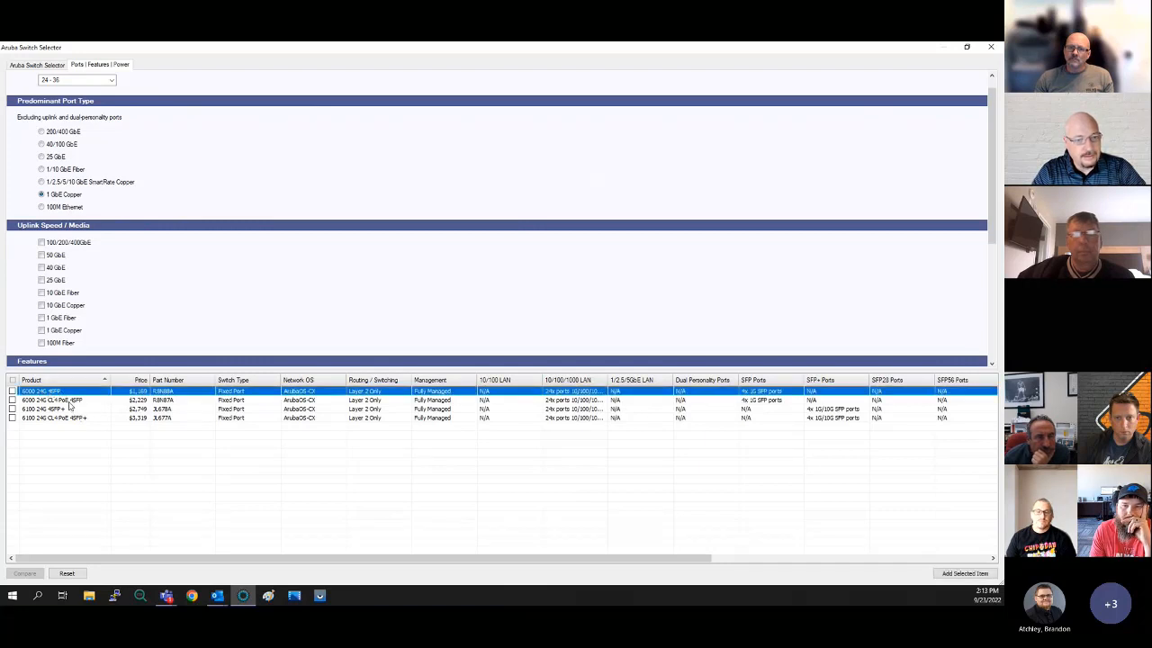
left_click(68, 402)
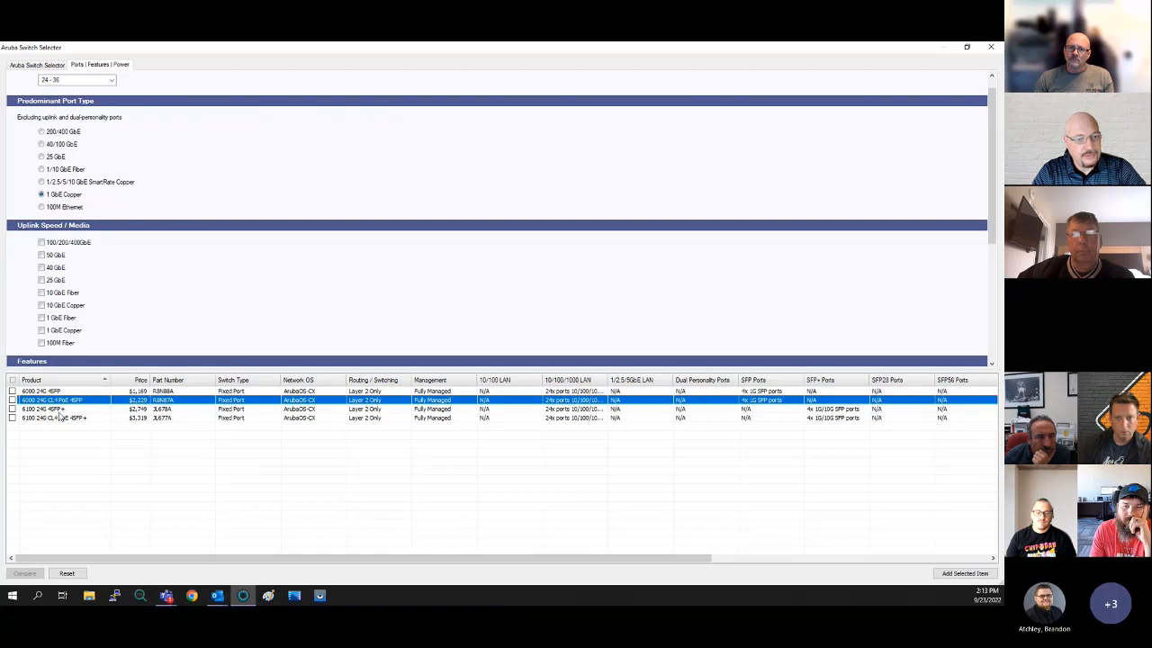
left_click(54, 410)
left_click(81, 419)
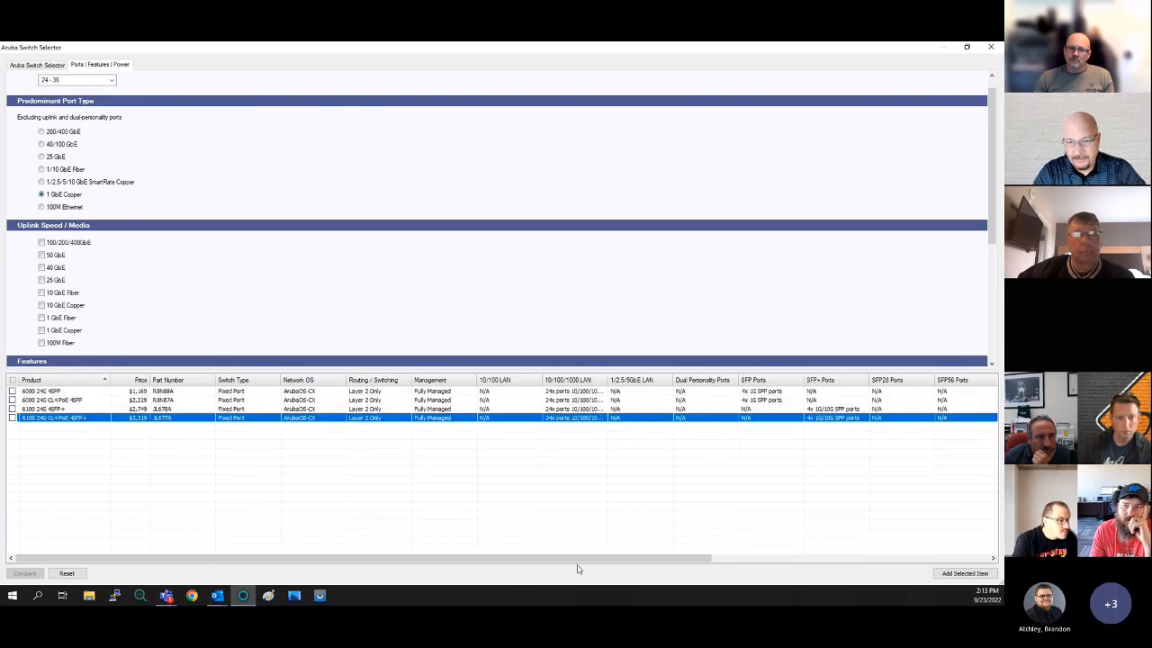
left_click_drag(568, 559, 687, 560)
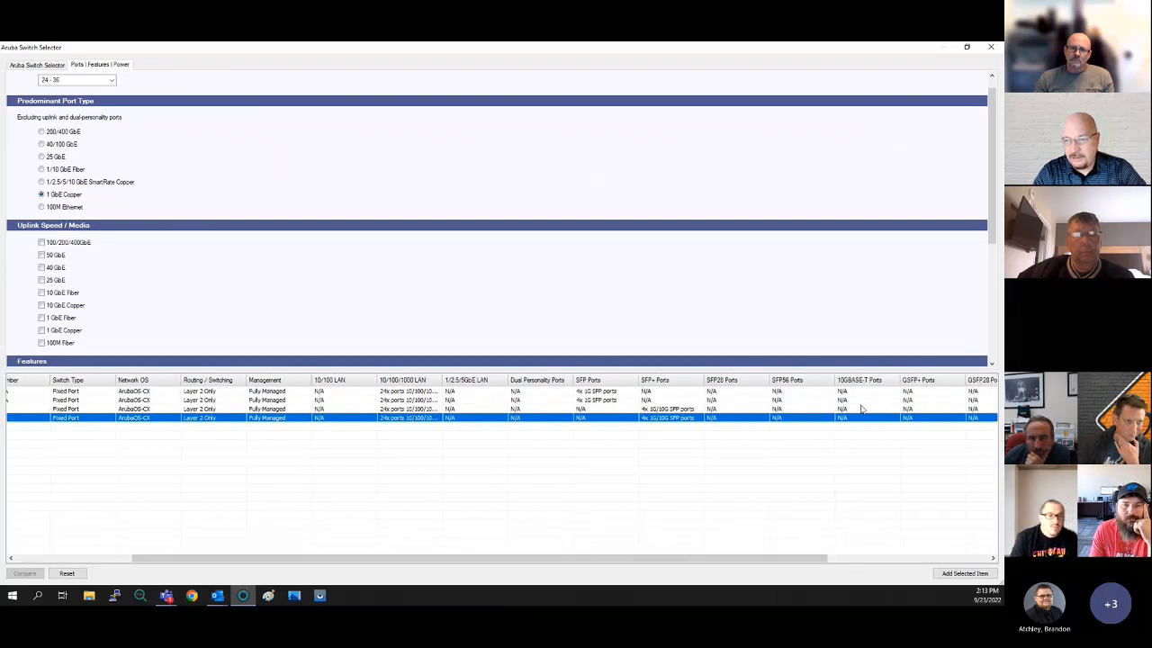
left_click_drag(772, 562, 501, 539)
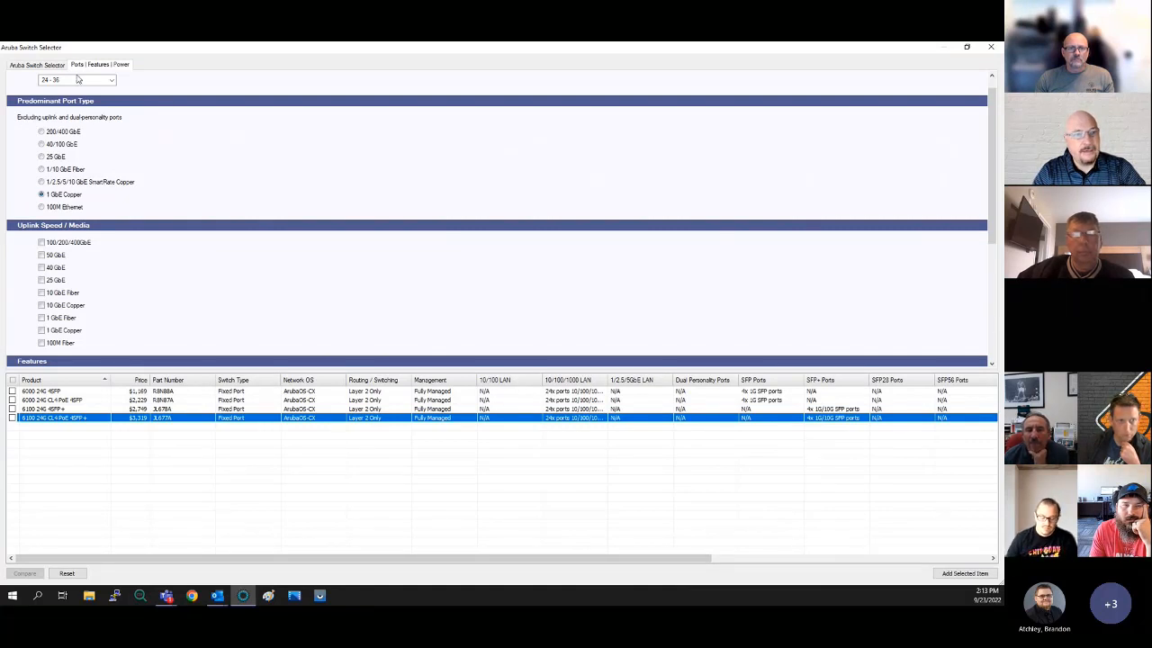
left_click(31, 65)
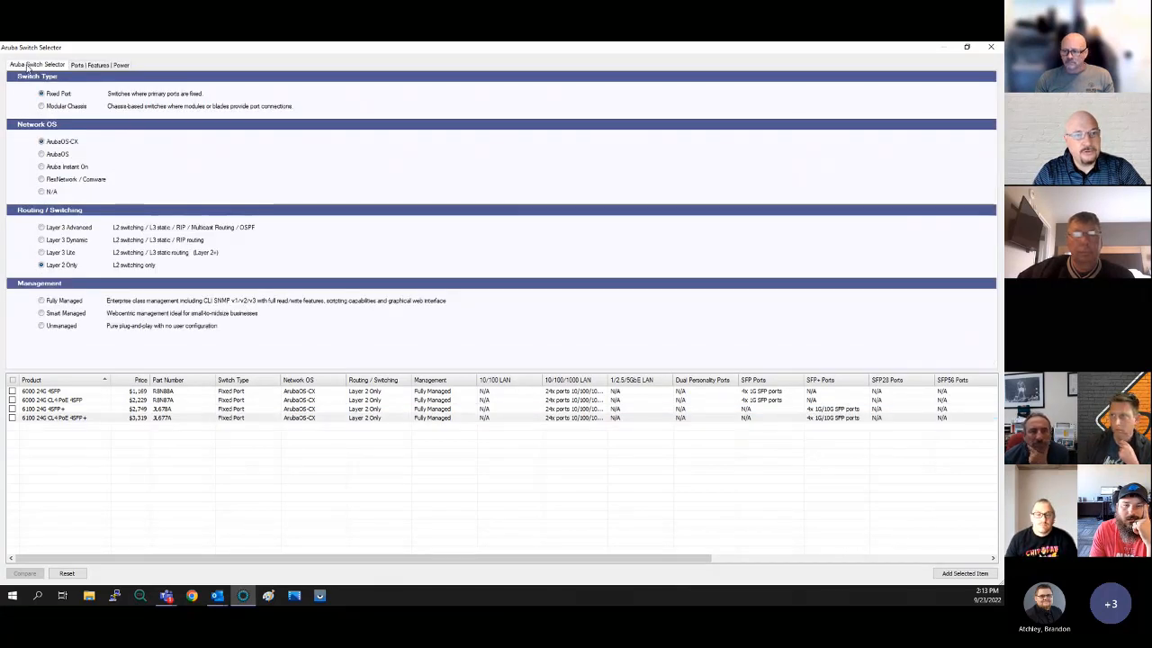
left_click(991, 46)
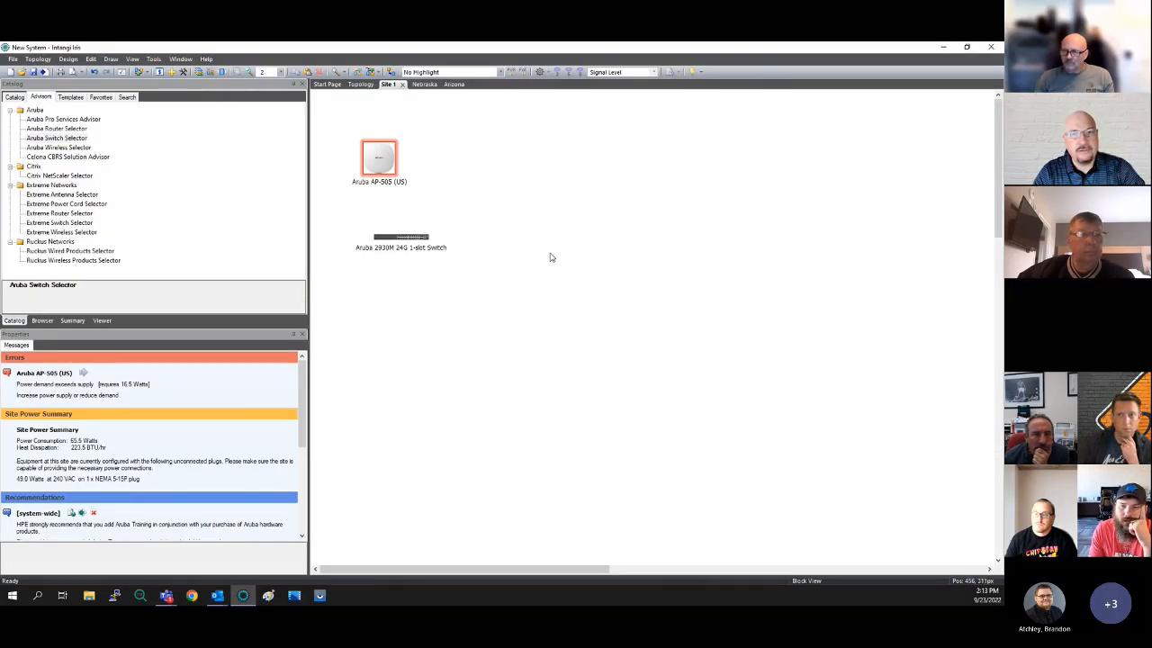
Open the catalog search and show the AP-505 (US) access point's model options with their part numbers
left_click(126, 97)
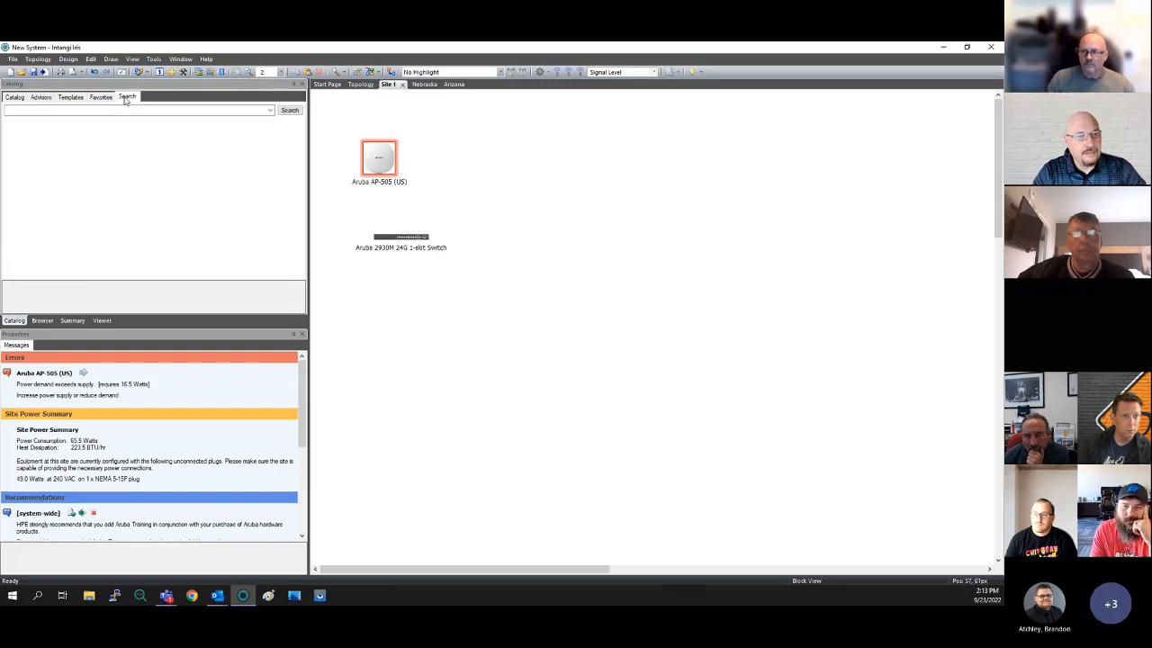
left_click(72, 114)
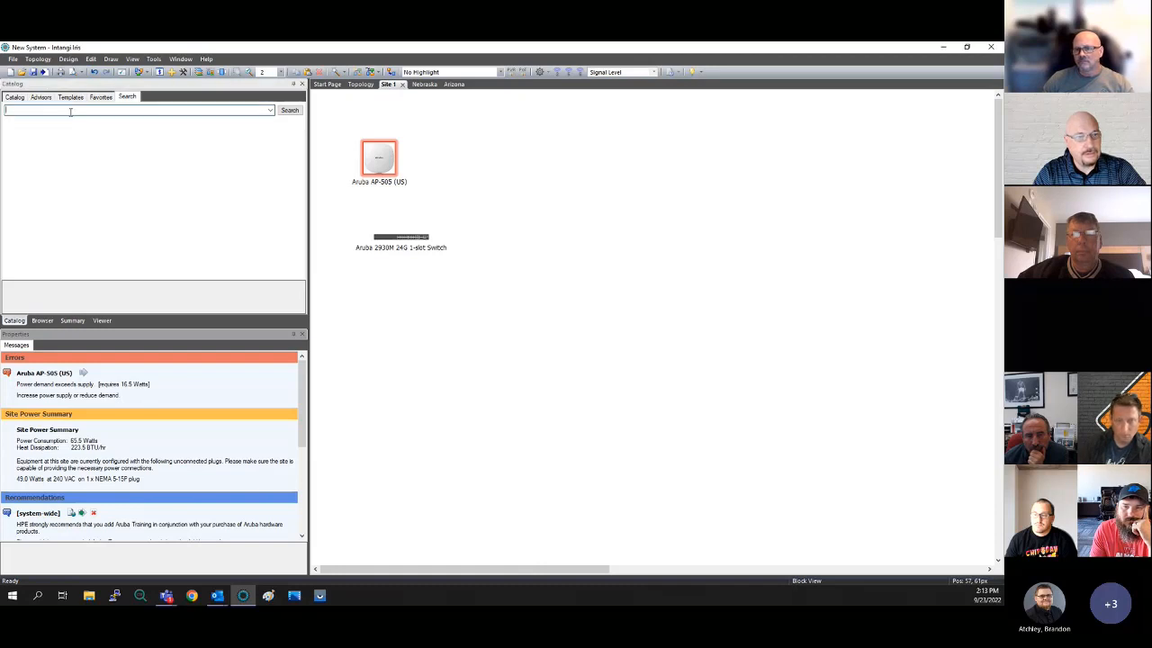
left_click(350, 182)
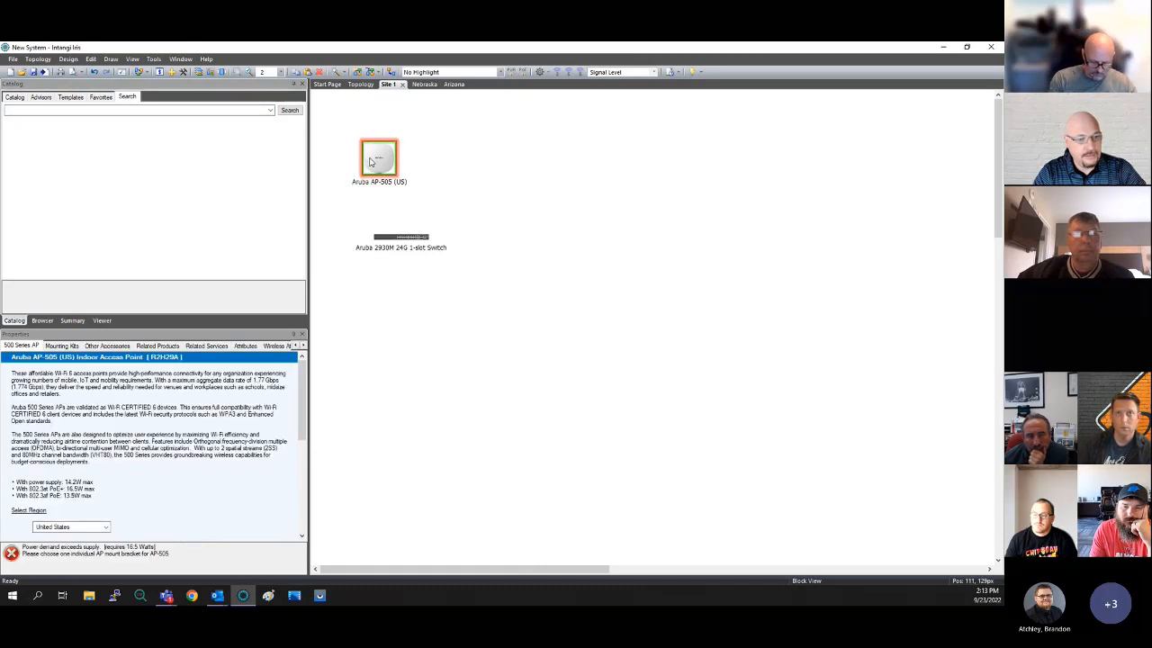
scroll(149, 417, "down", 2)
scroll(148, 417, "down", 3)
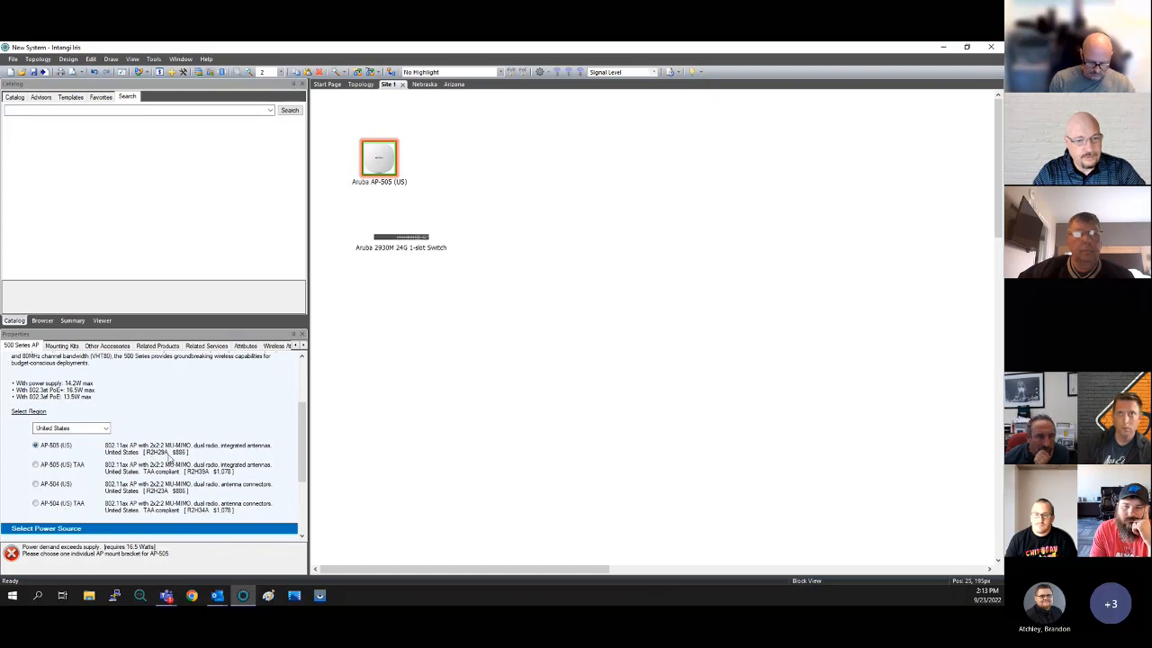
Search the catalog for part number R2H29A
left_click(34, 110)
type("r2h2")
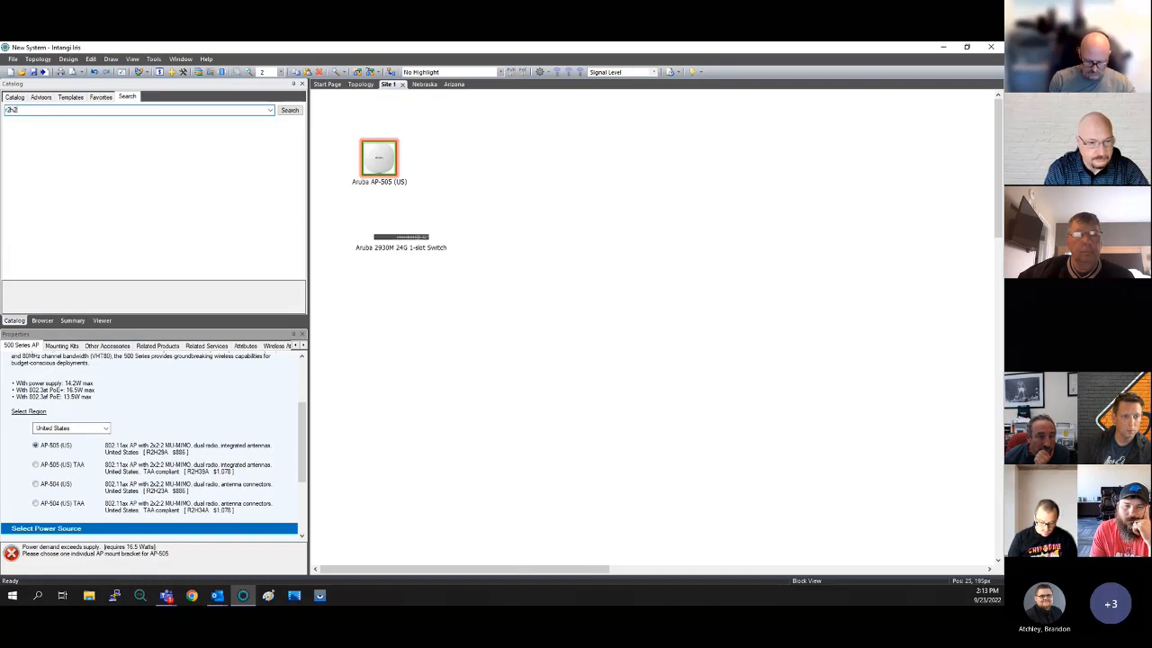
type("9")
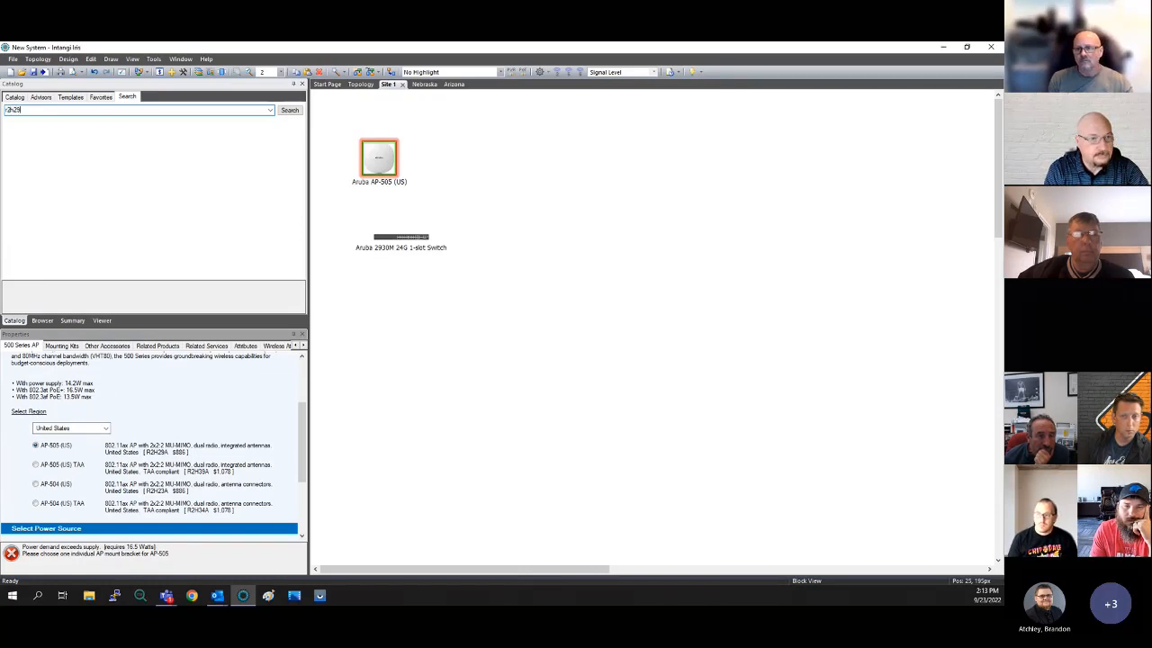
type("a")
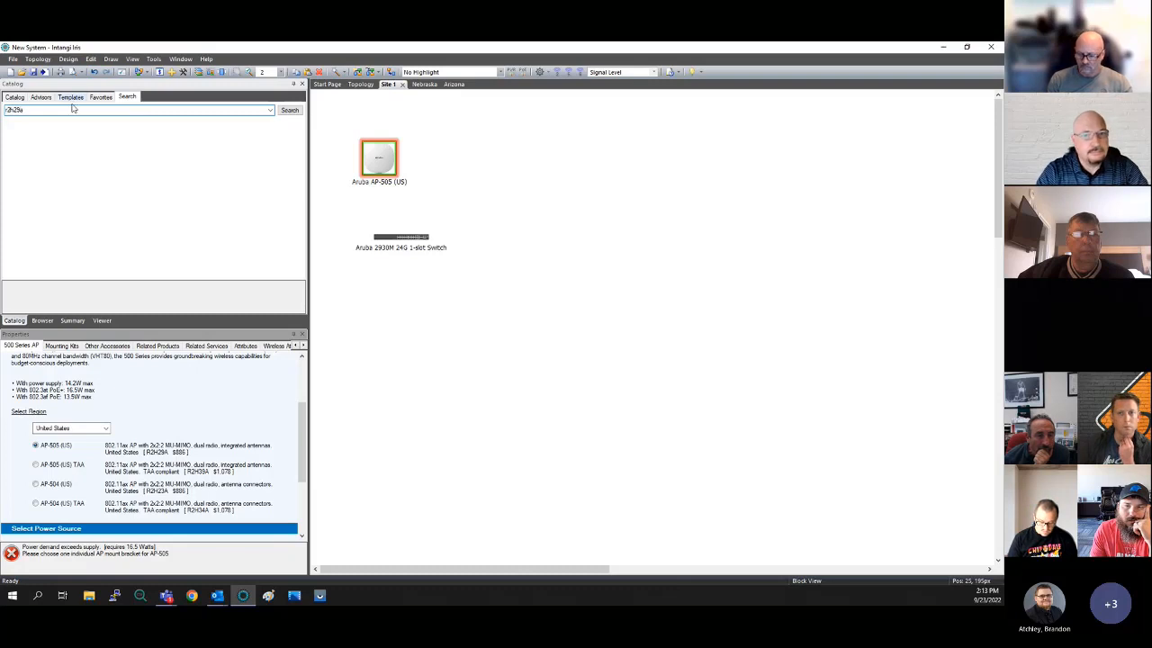
left_click(289, 110)
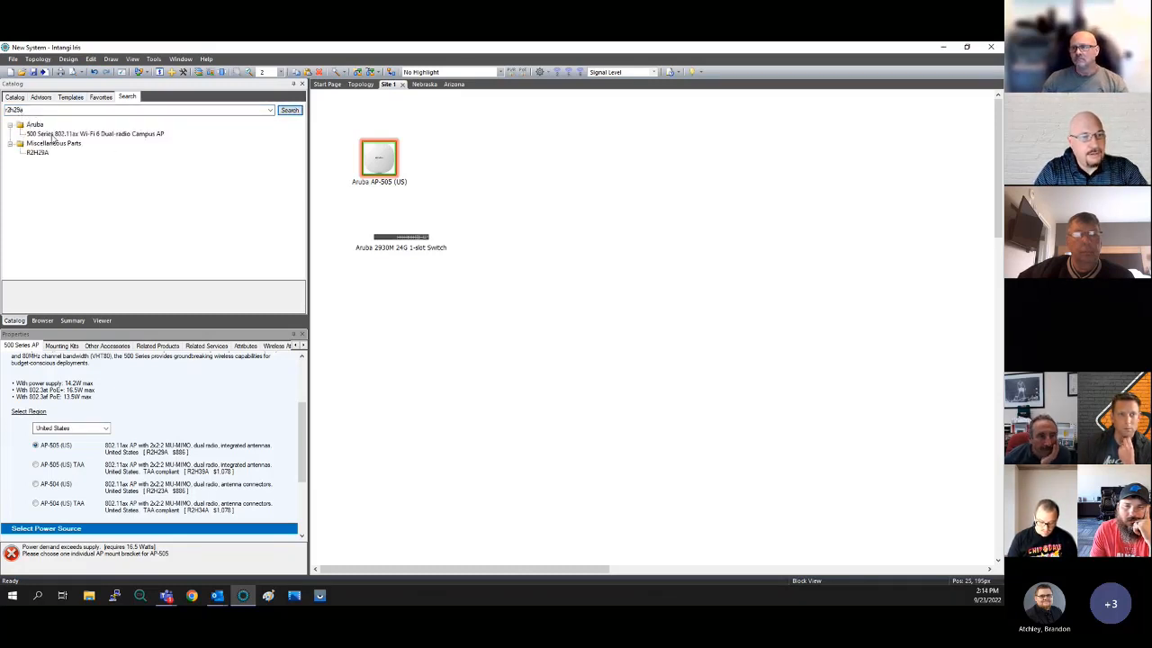
Compare the descriptions of the 500 Series campus AP and the R2H29A miscellaneous part in the search results
left_click(52, 135)
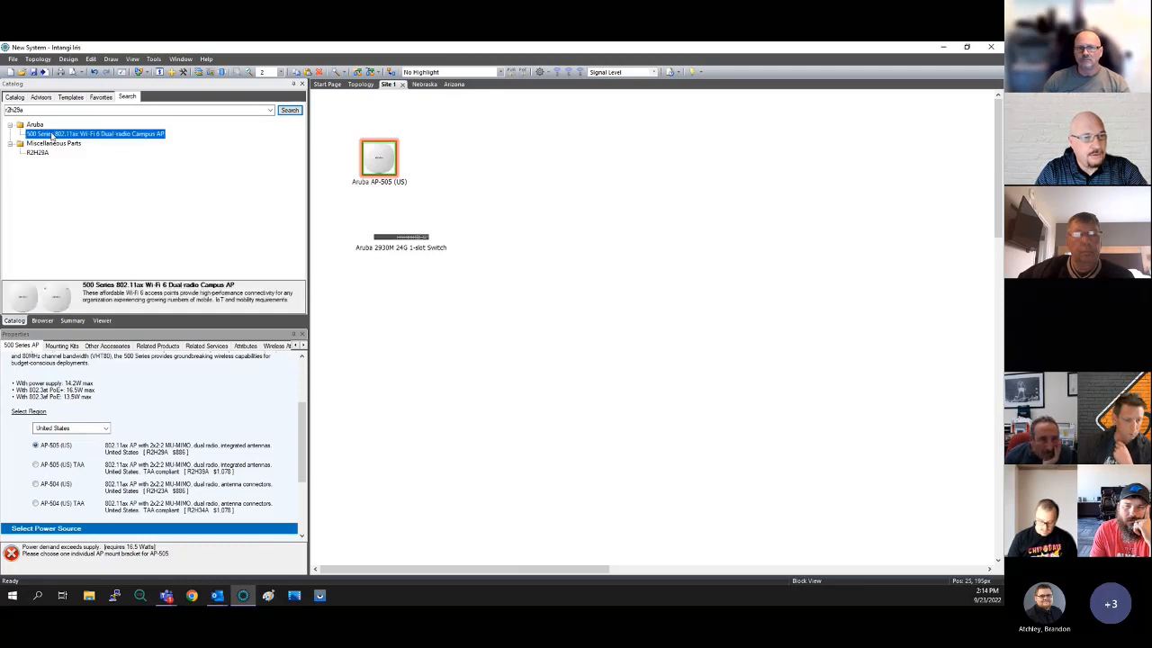
left_click(37, 153)
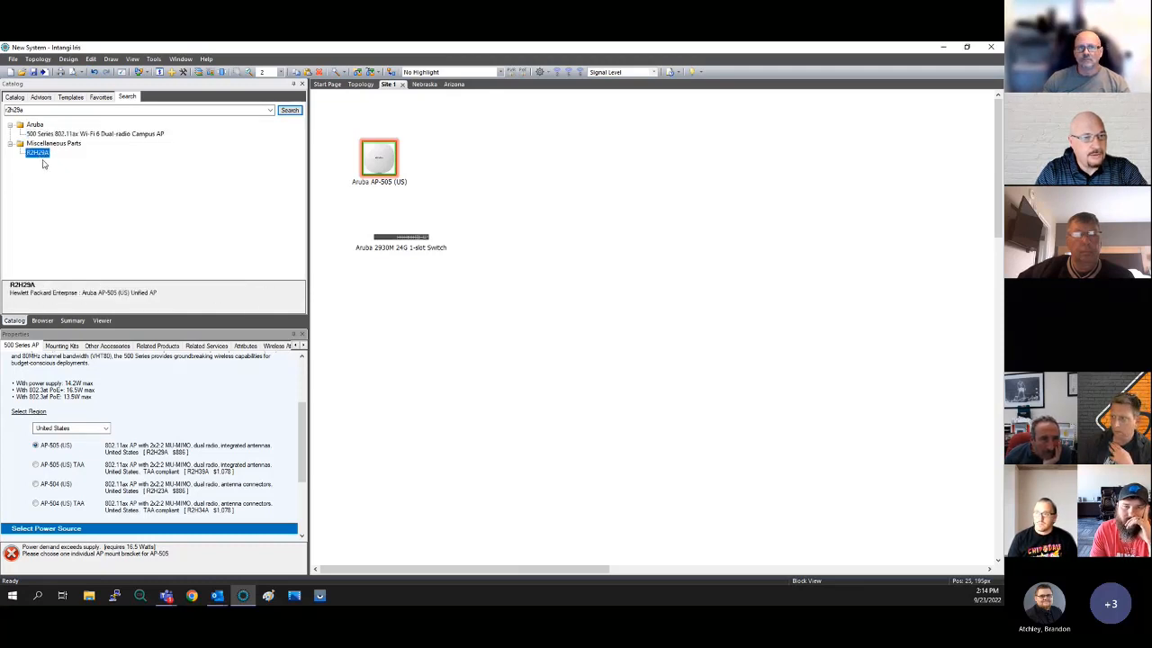
left_click_drag(101, 293, 127, 293)
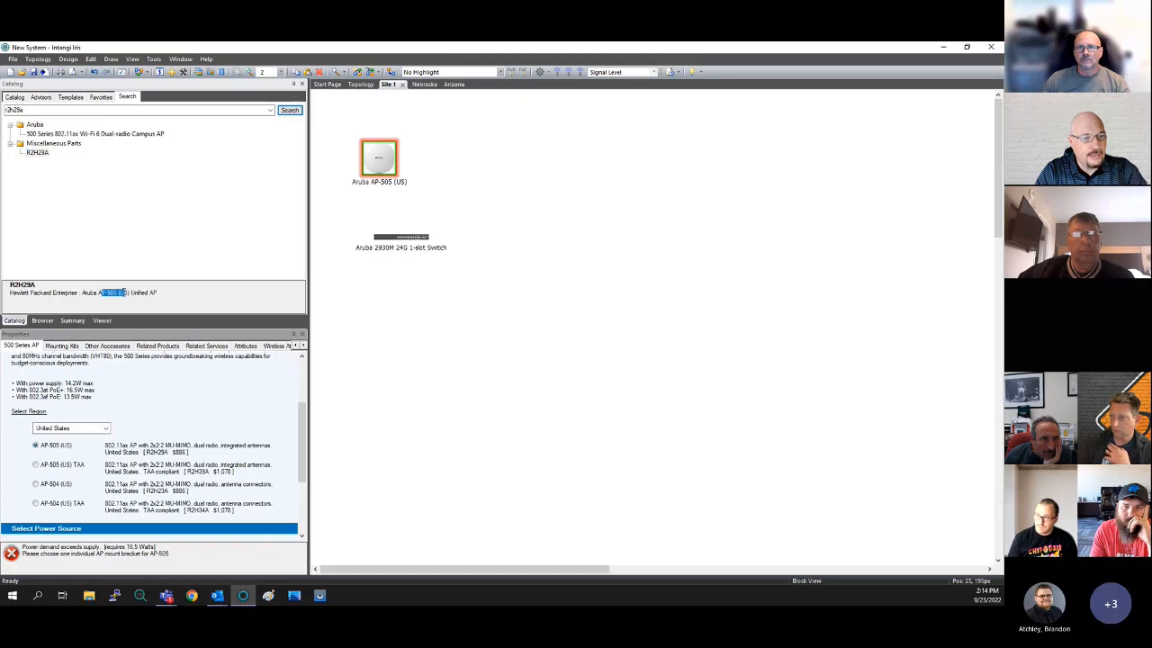
left_click(56, 110)
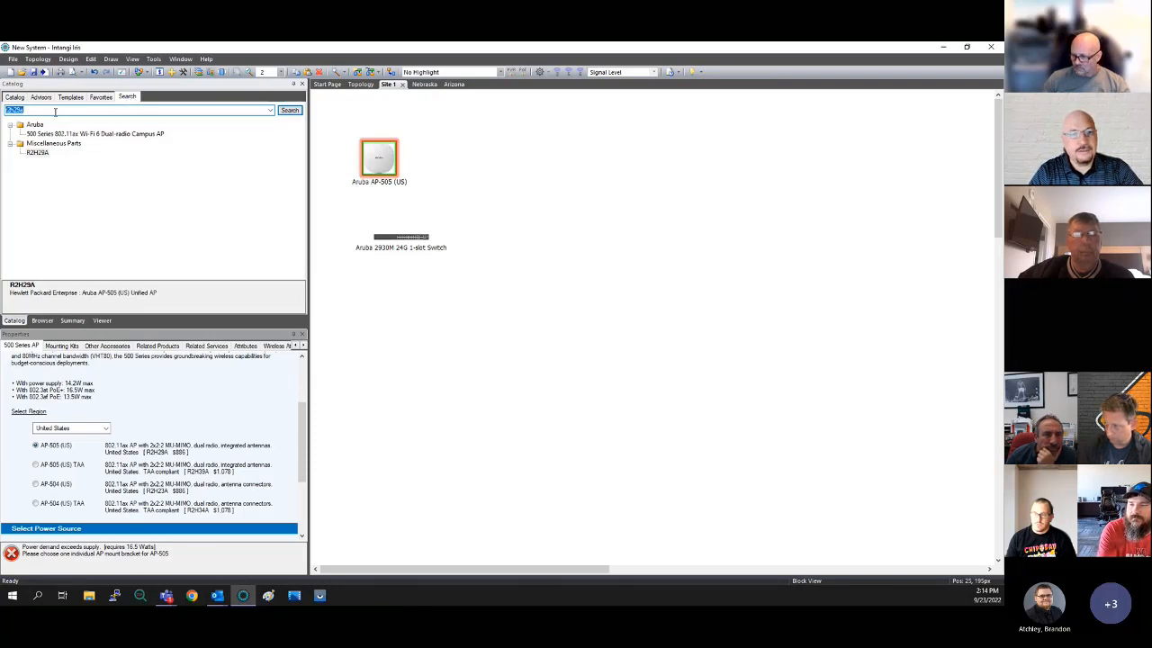
Return to the full product catalog and review the Aruba and Ruckus Networks entries under New and Updated
left_click(17, 98)
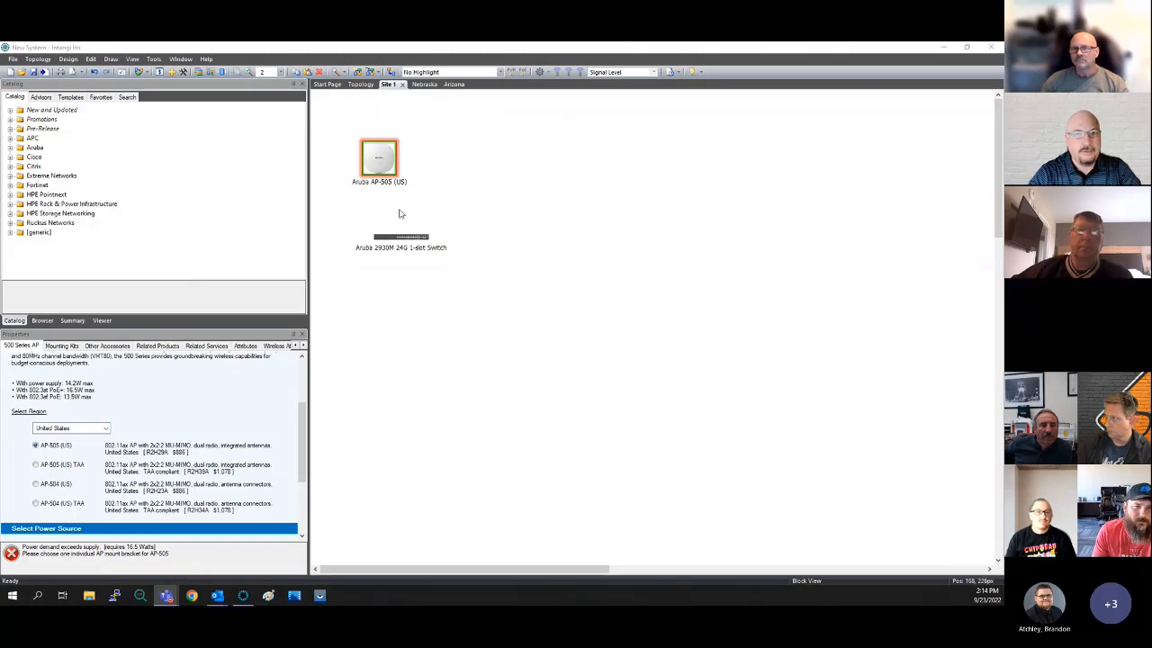
left_click(488, 146)
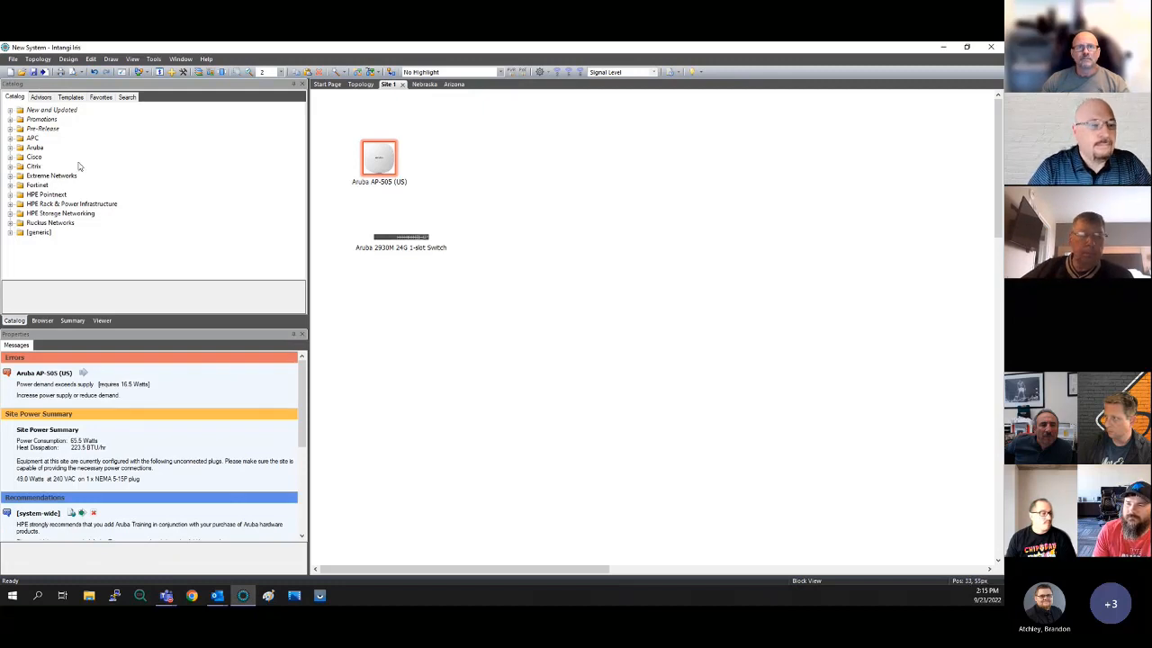
double_click(36, 111)
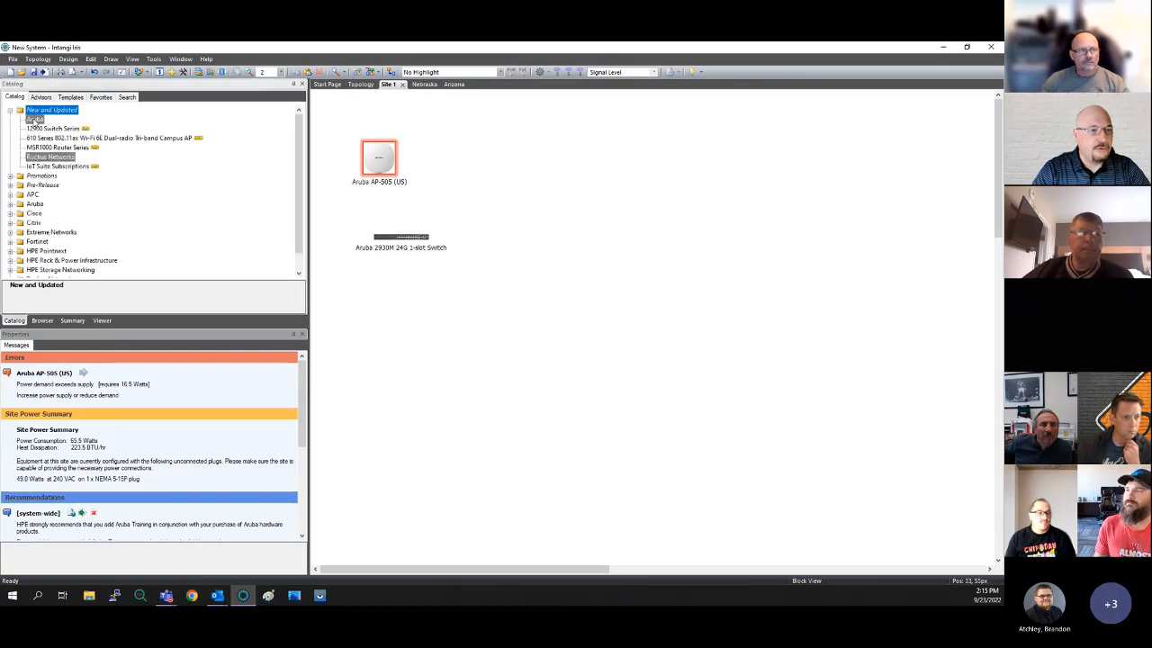
left_click(35, 119)
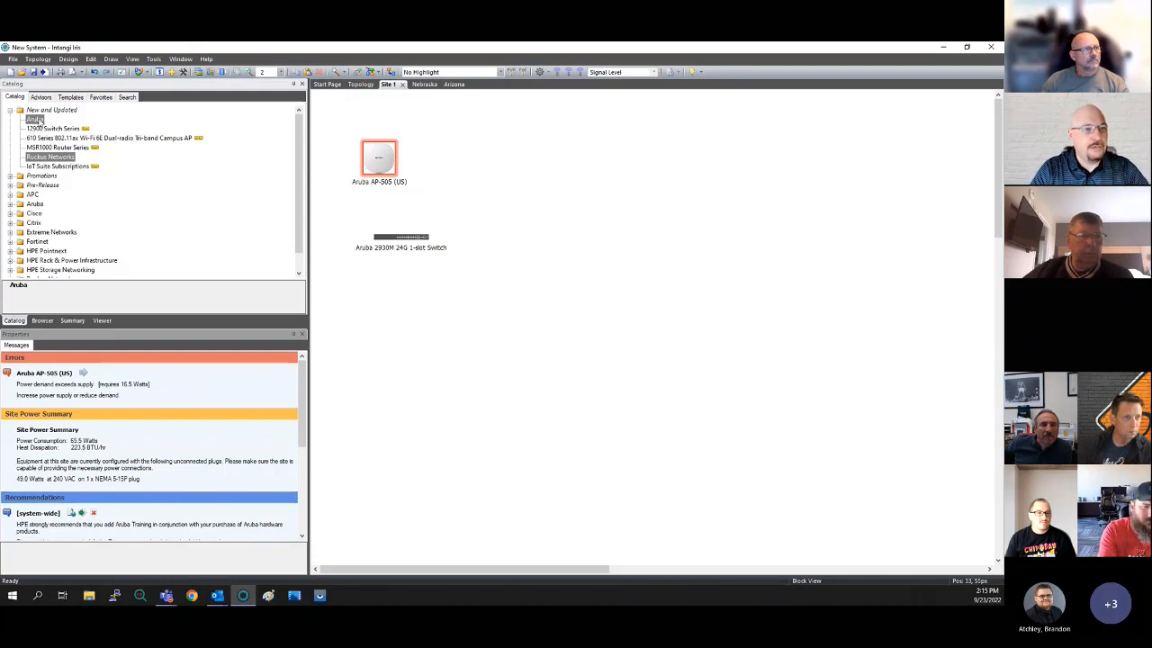
left_click(56, 128)
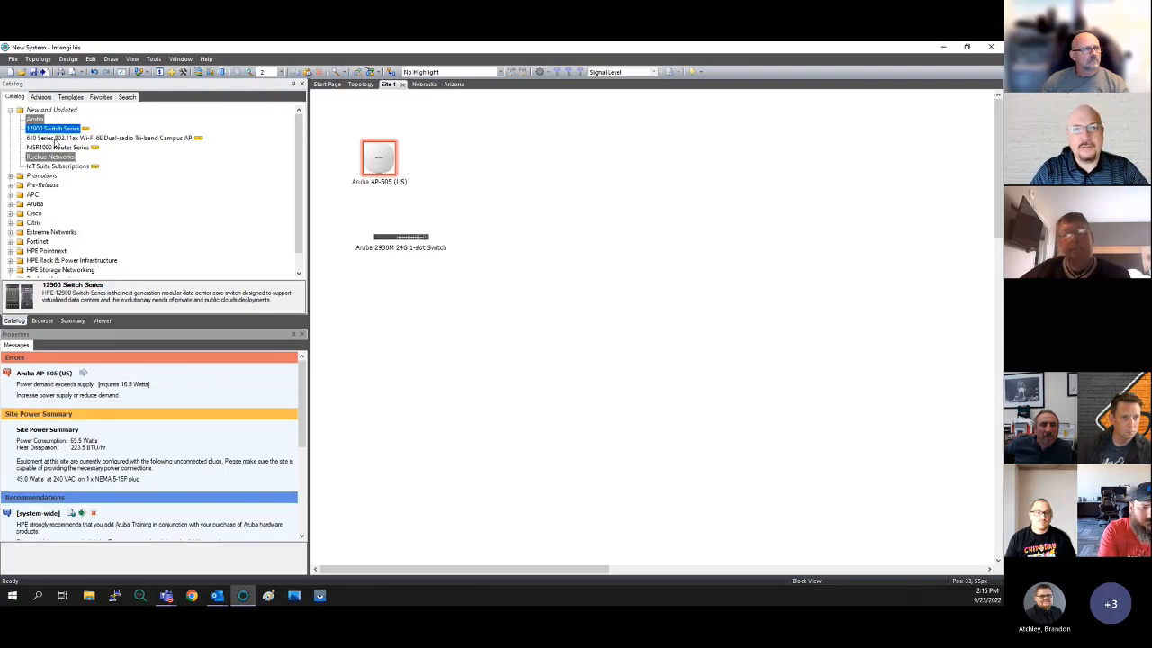
left_click(56, 140)
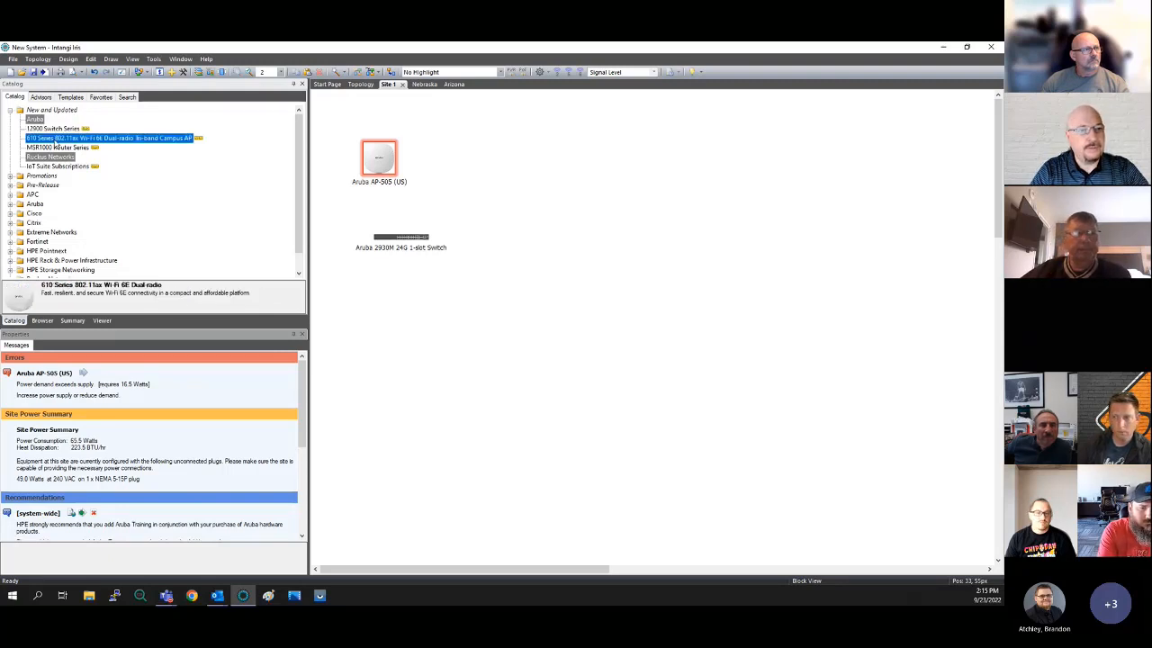
left_click(56, 147)
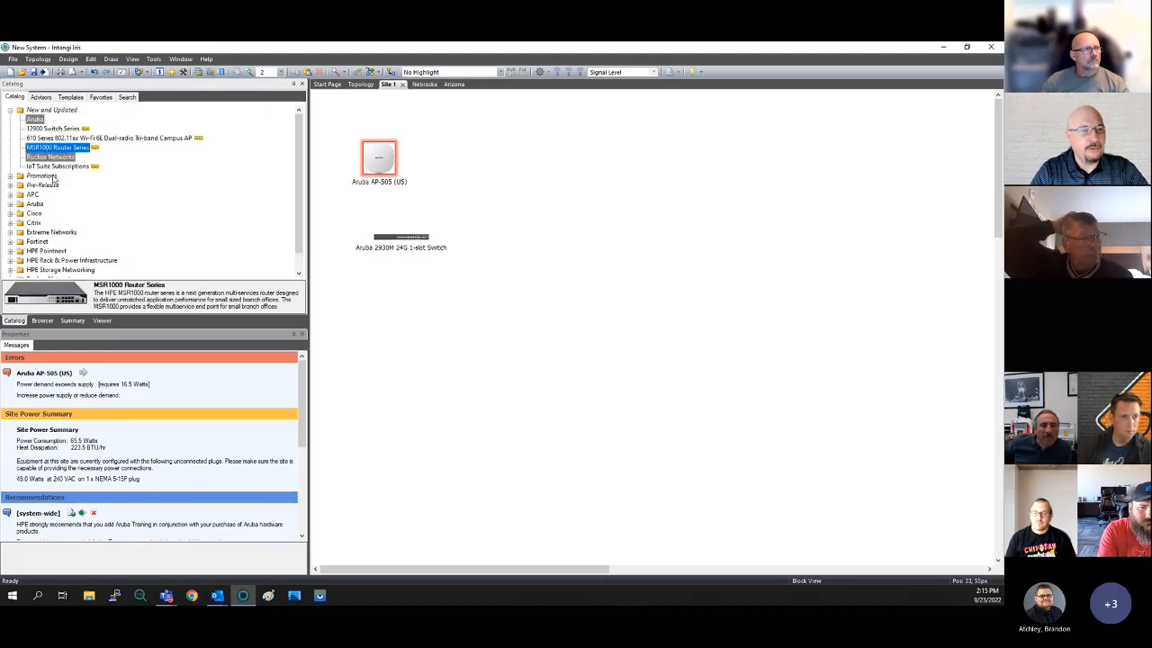
left_click(60, 157)
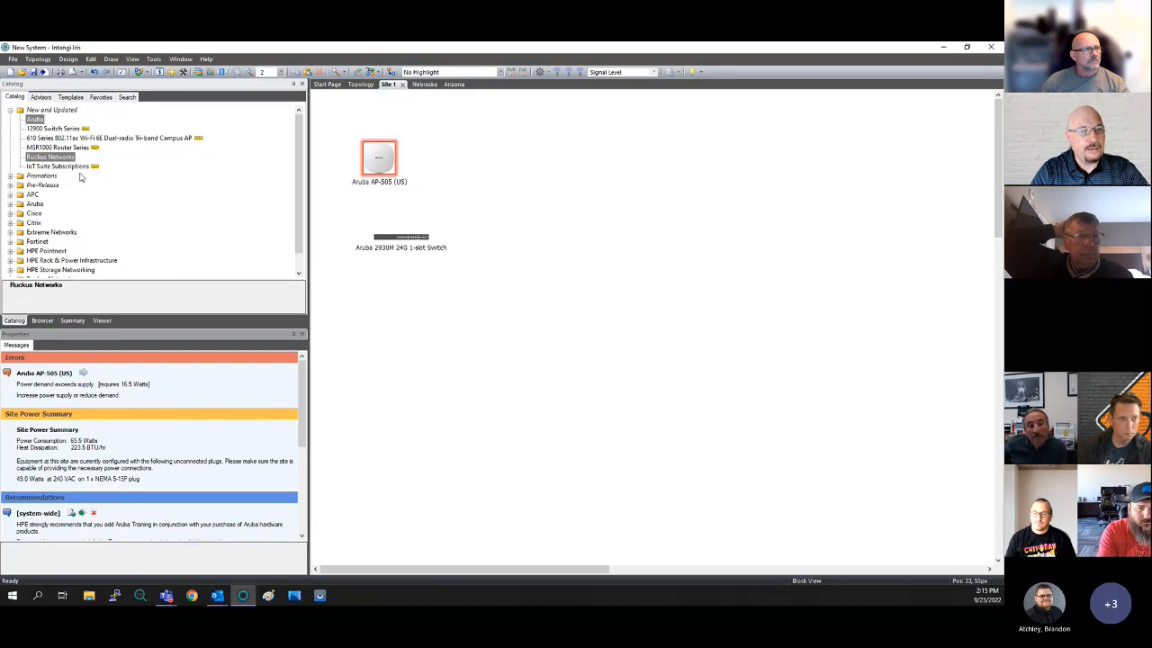
left_click(59, 166)
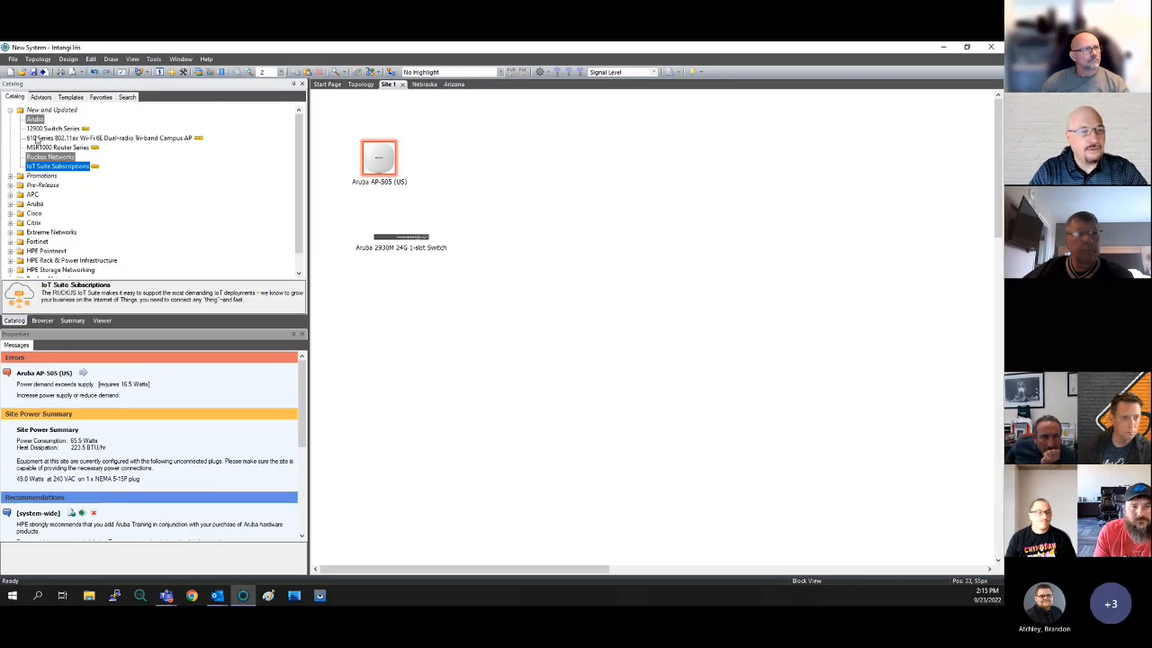
Expand Aruba in the catalog, open the end-of-sale notice for the 340 Series campus AP, and move it over the design area
double_click(34, 206)
left_click(20, 130)
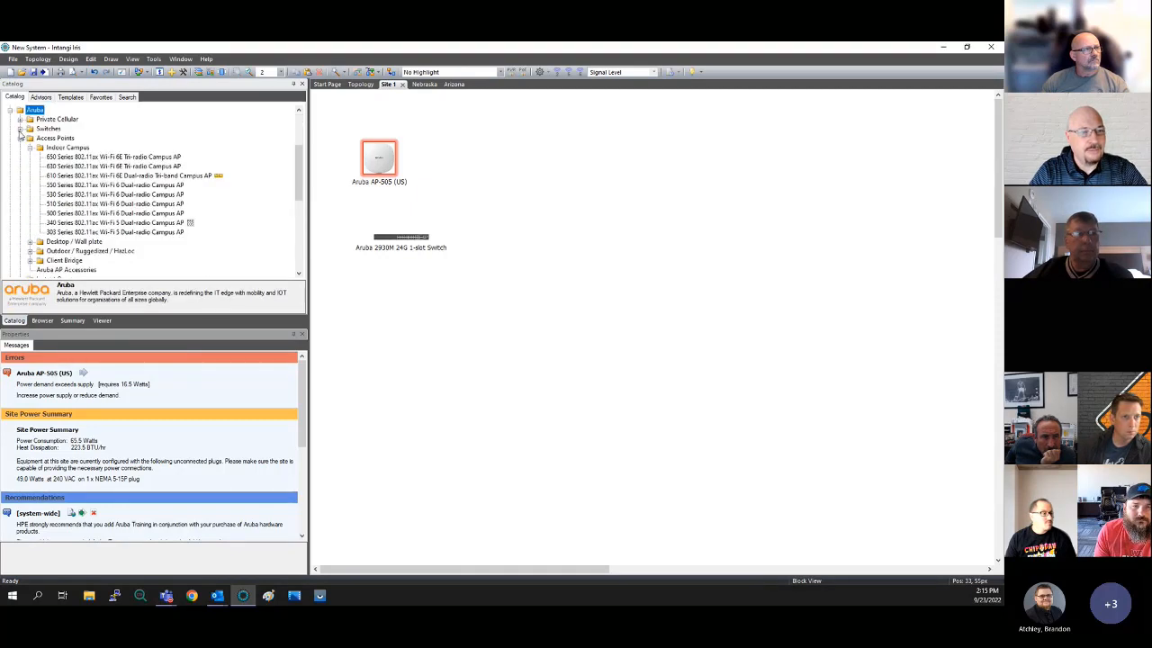
left_click(219, 178)
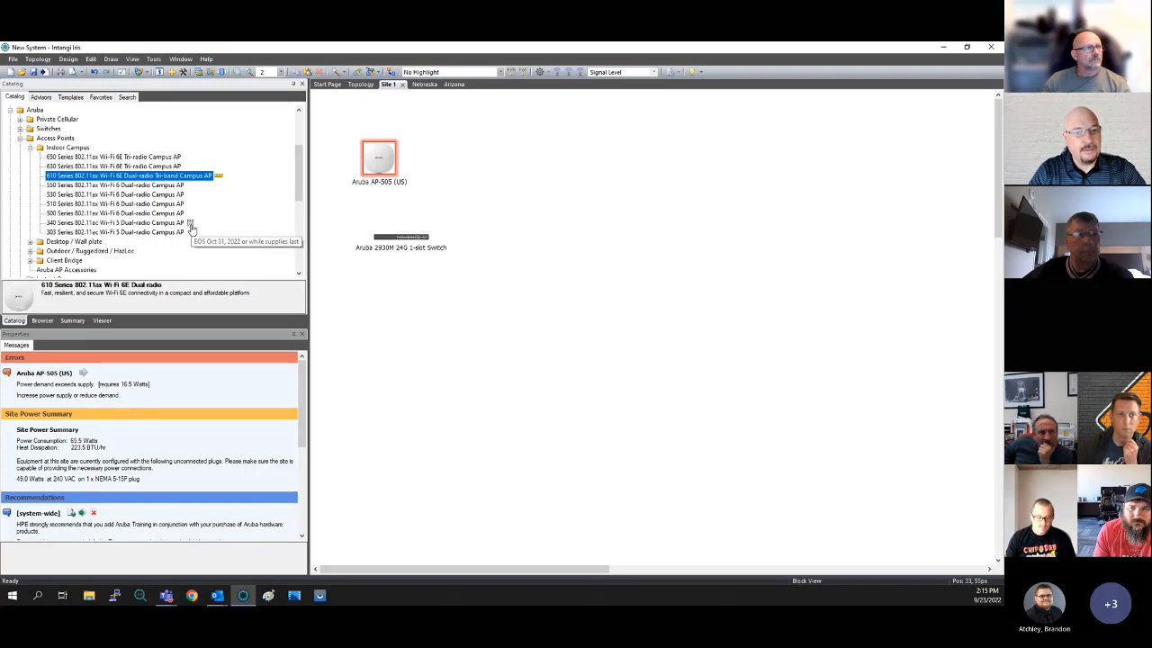
left_click(163, 224)
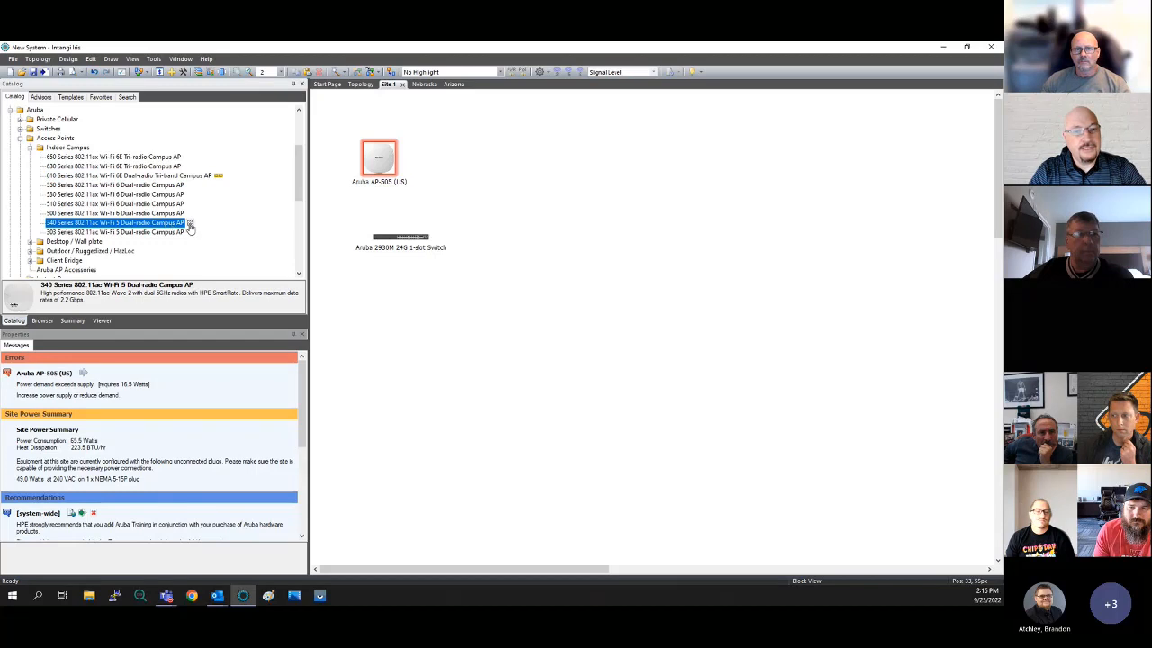
mouse_move(191, 227)
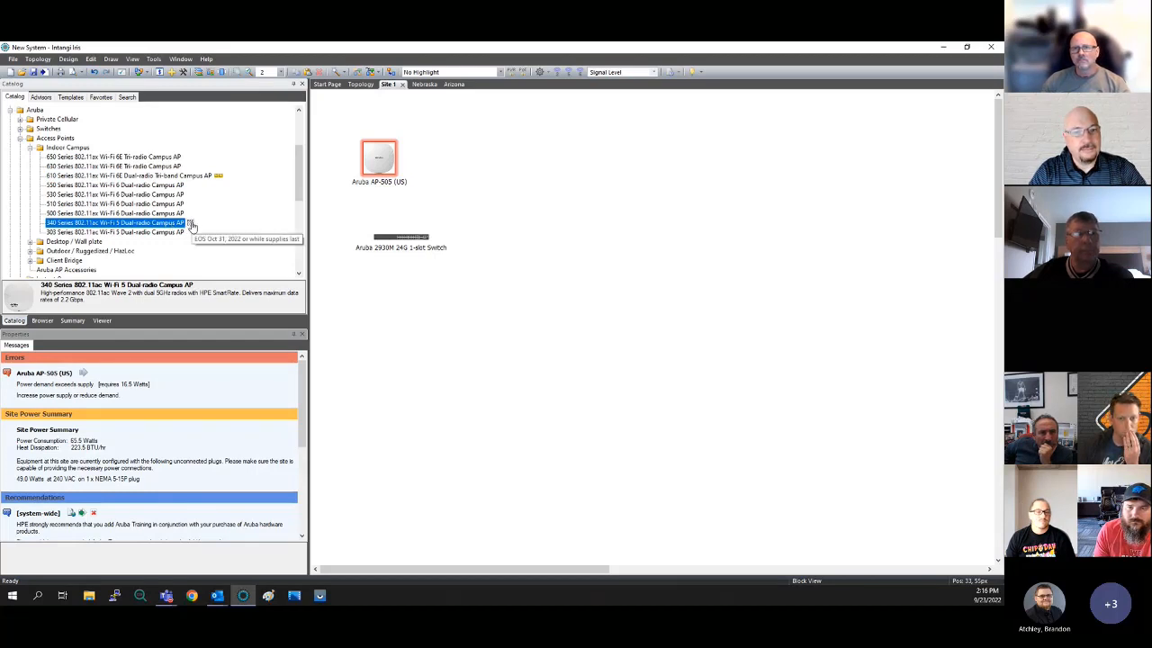
left_click(191, 224)
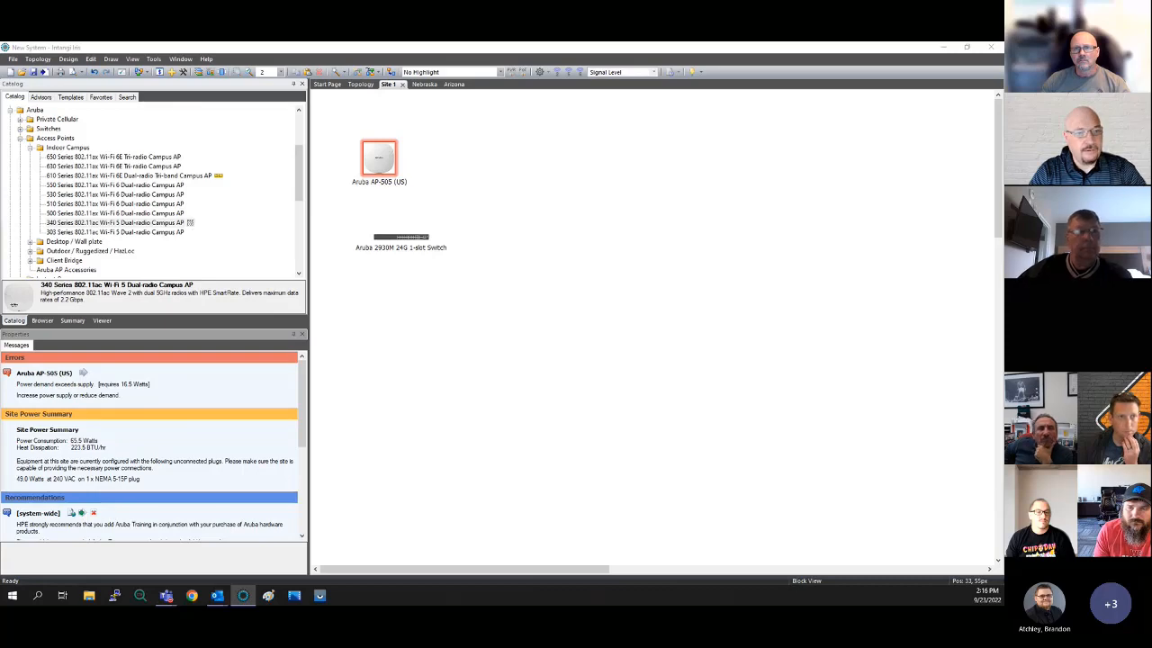
left_click_drag(77, 266, 445, 168)
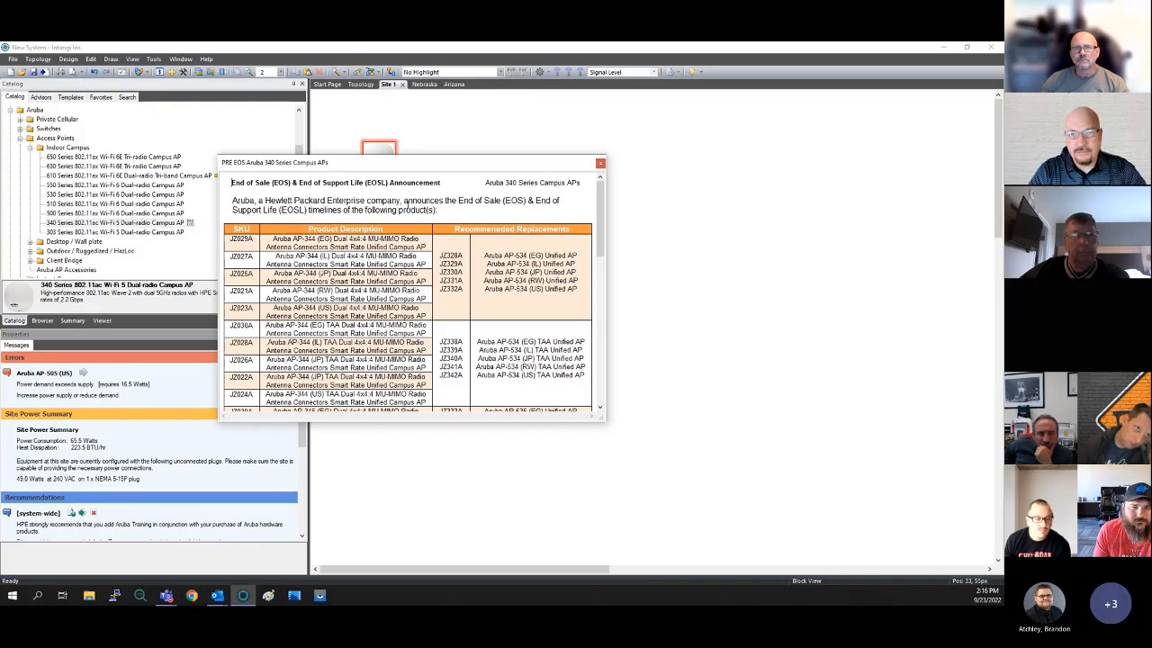
Examine the AP-344 (US) entry in the end-of-sale notice and its recommended replacement's SKU and region variants
left_click_drag(505, 183, 566, 182)
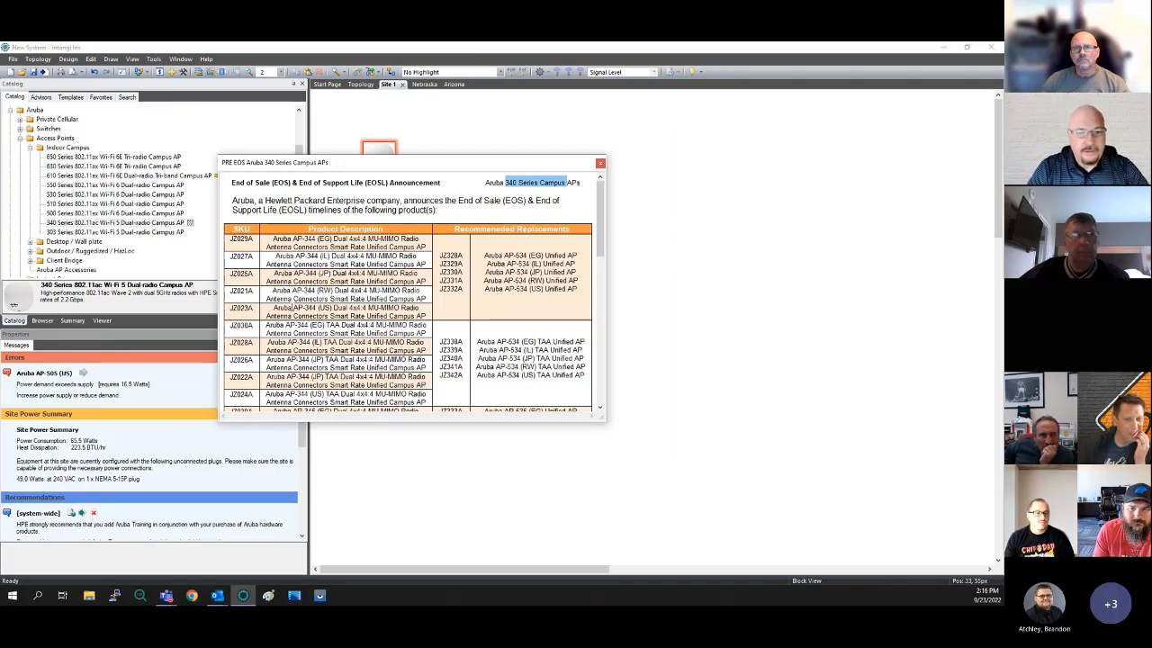
left_click_drag(292, 308, 367, 309)
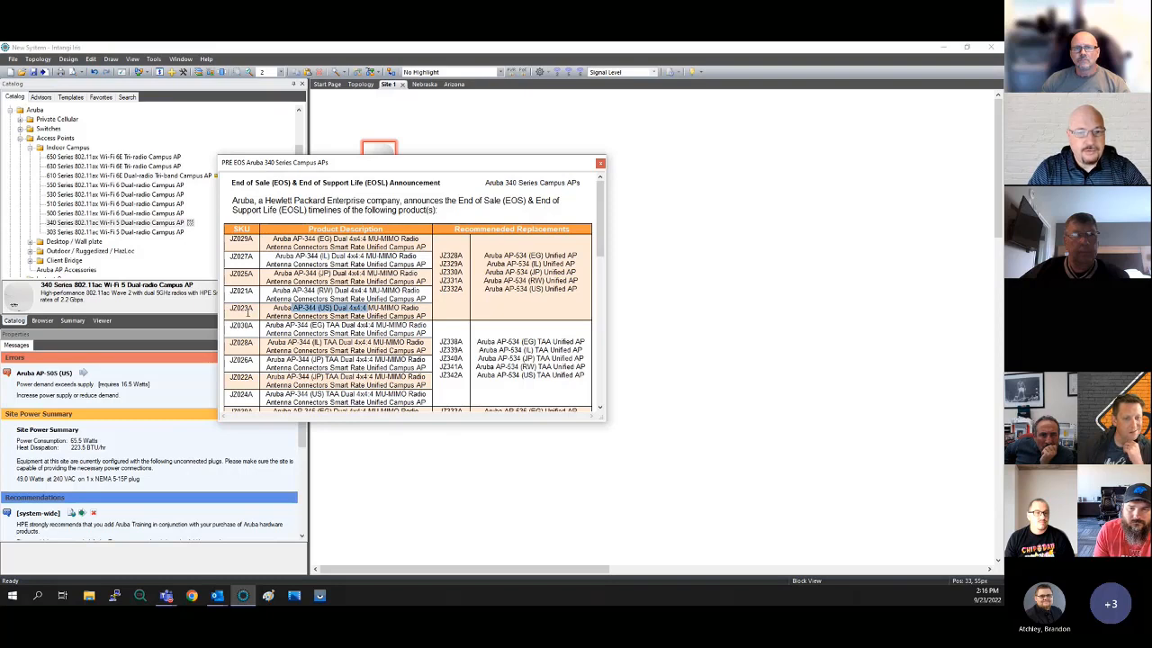
left_click_drag(248, 311, 432, 314)
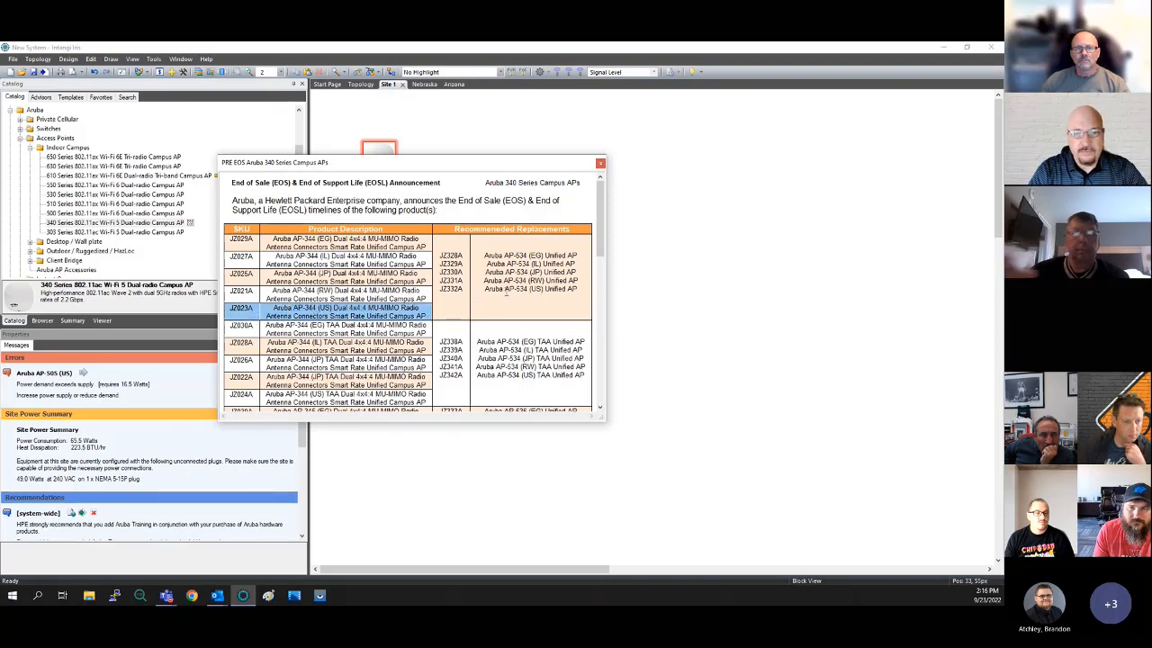
left_click_drag(504, 289, 547, 291)
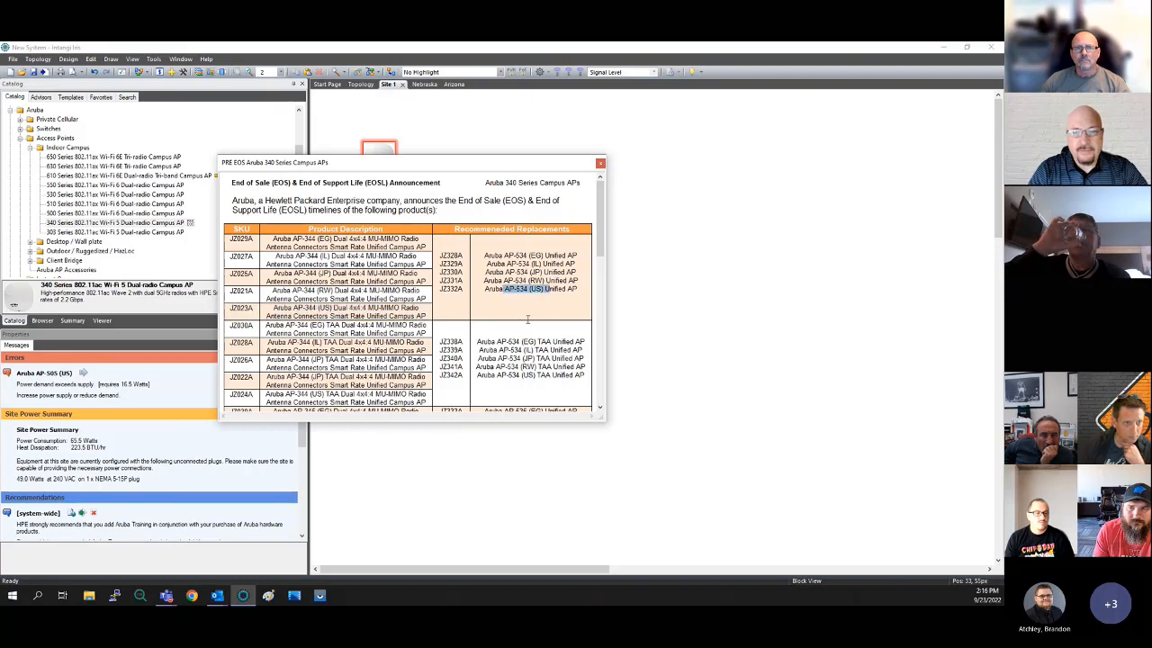
double_click(461, 290)
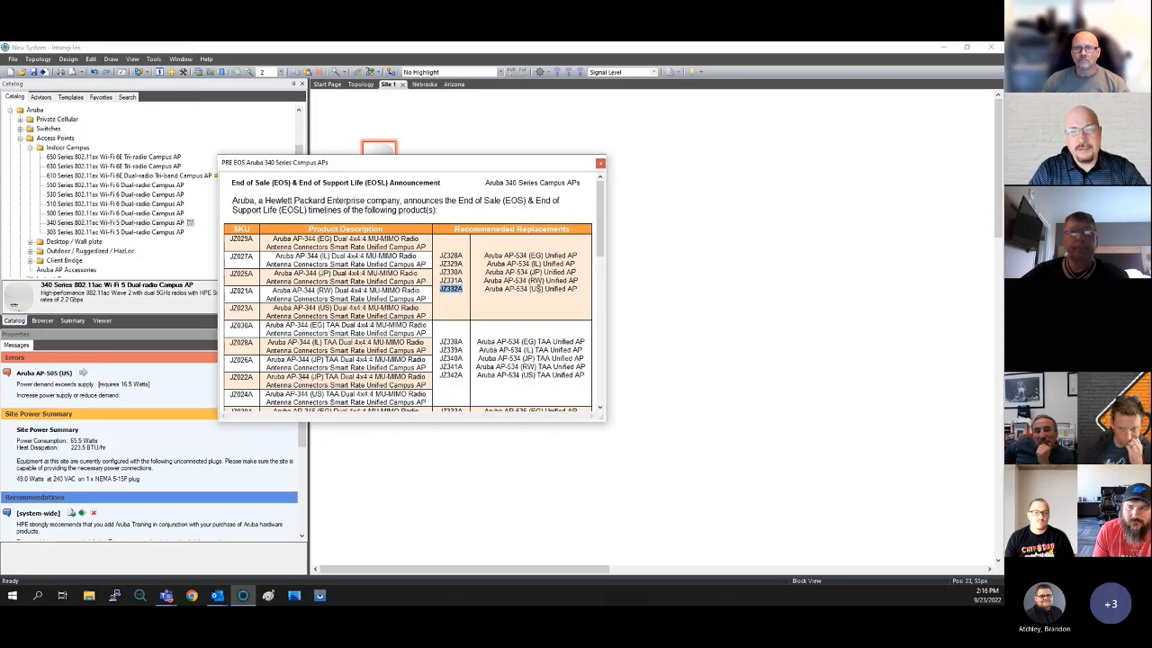
left_click_drag(545, 289, 528, 289)
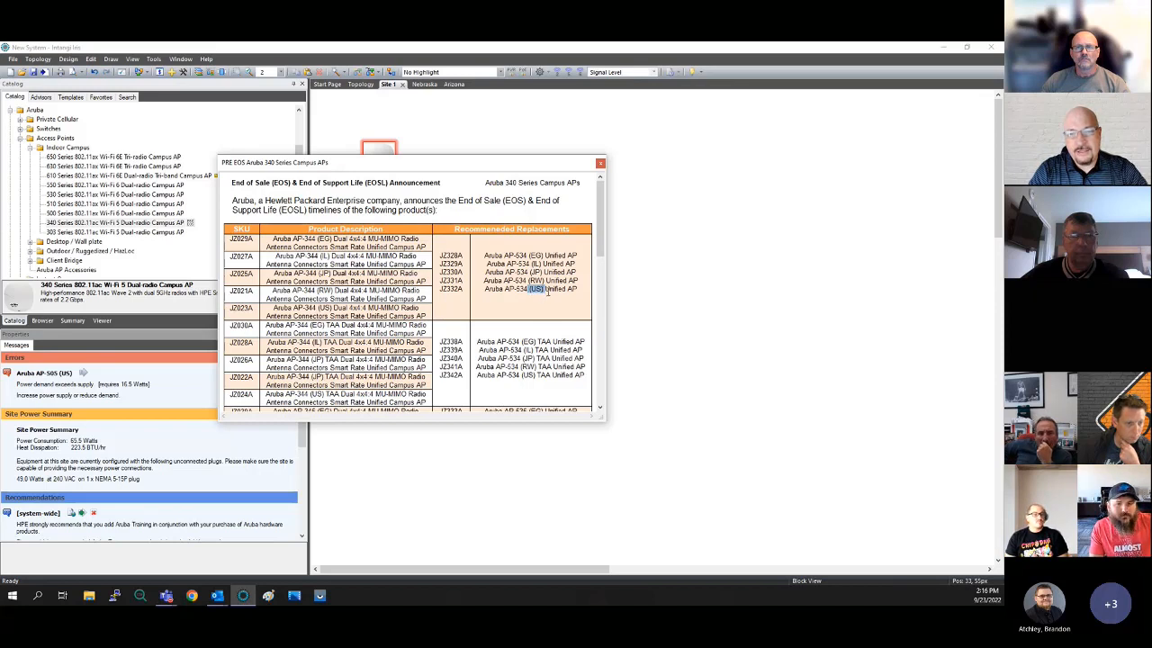
left_click_drag(543, 289, 529, 288)
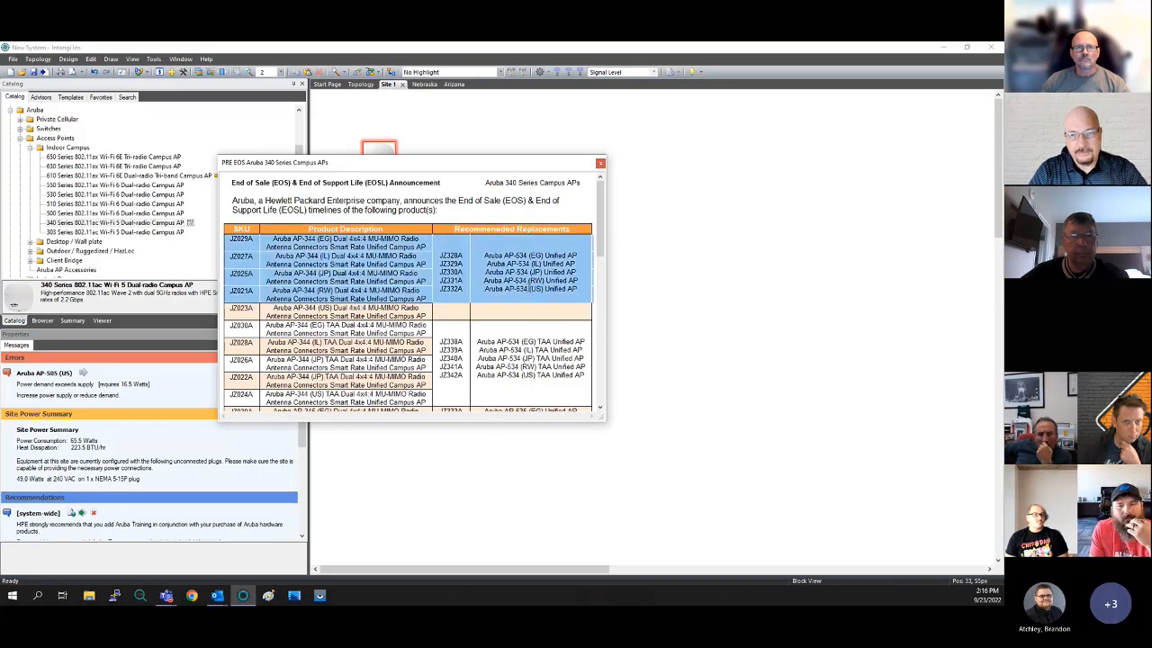
left_click(545, 309)
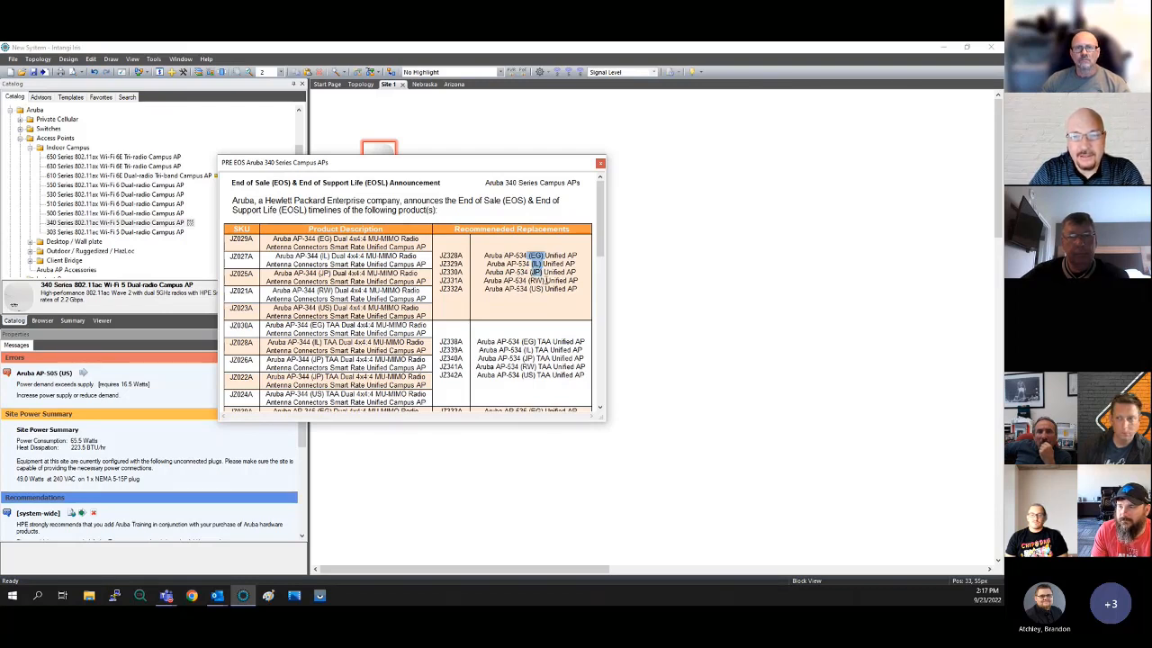
Check the RW and US variants of the recommended AP-534 replacement in the 340 Series end-of-sale notice, and close the notice
left_click_drag(546, 280, 529, 281)
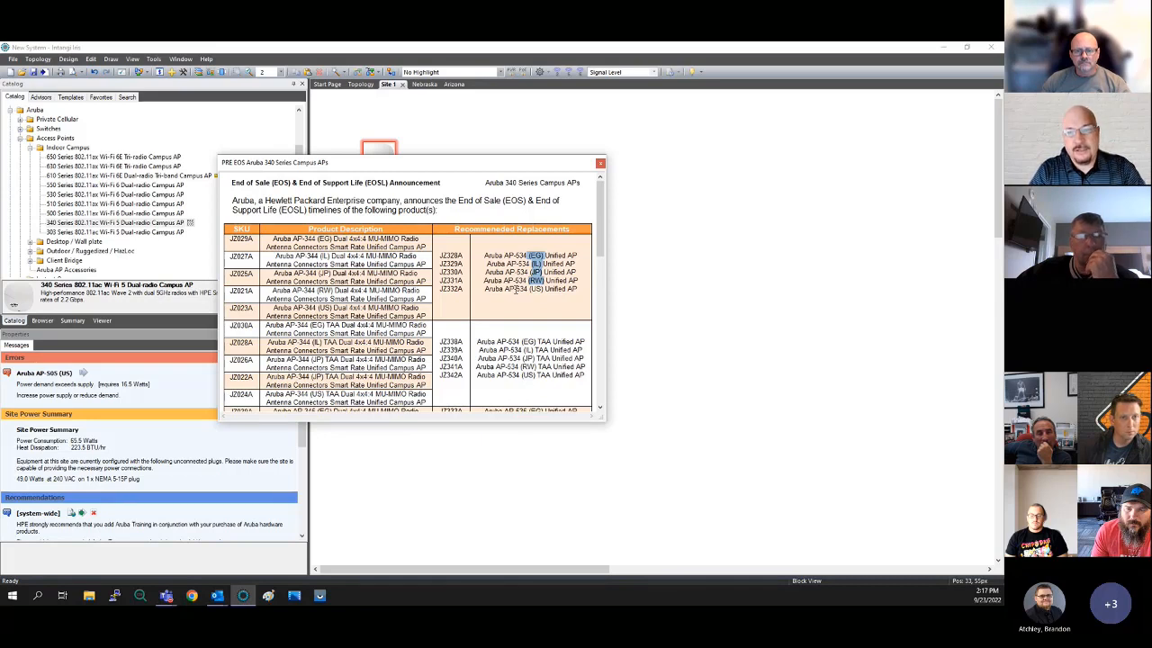
left_click_drag(548, 288, 360, 295)
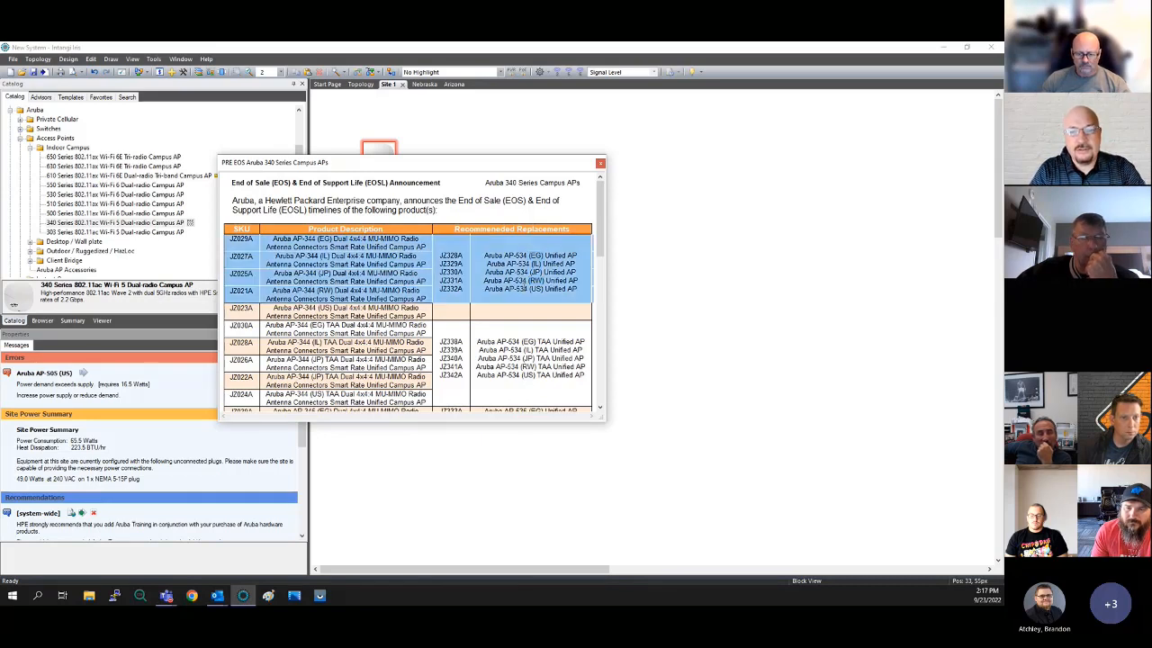
left_click(531, 293)
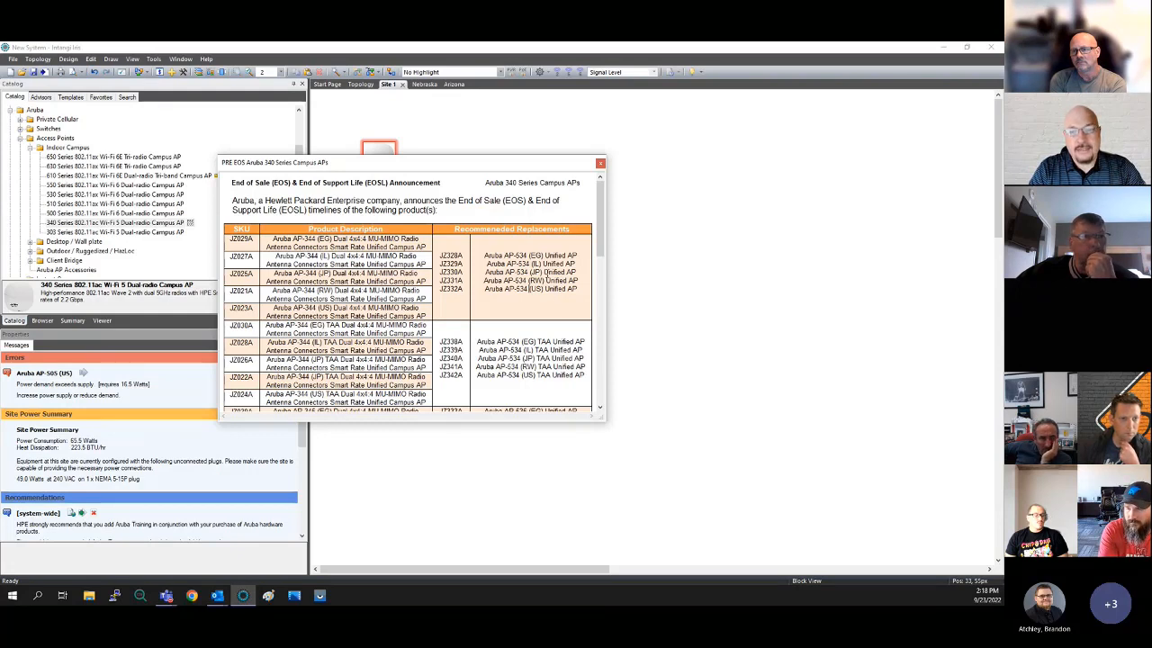
left_click_drag(551, 281, 525, 284)
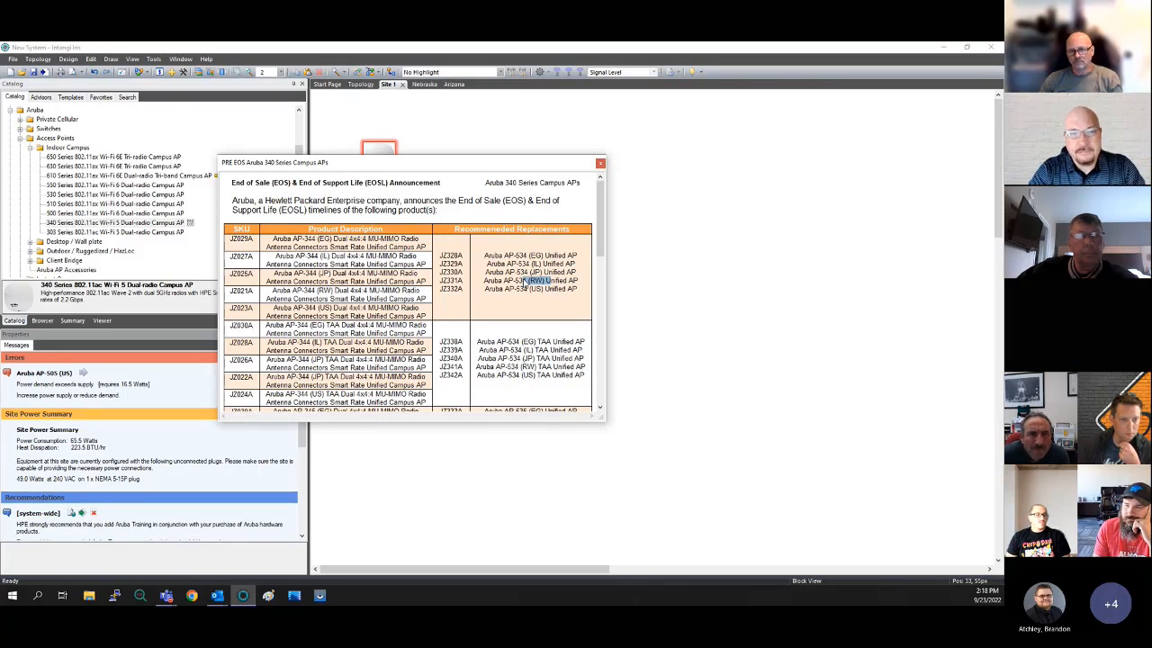
left_click(599, 164)
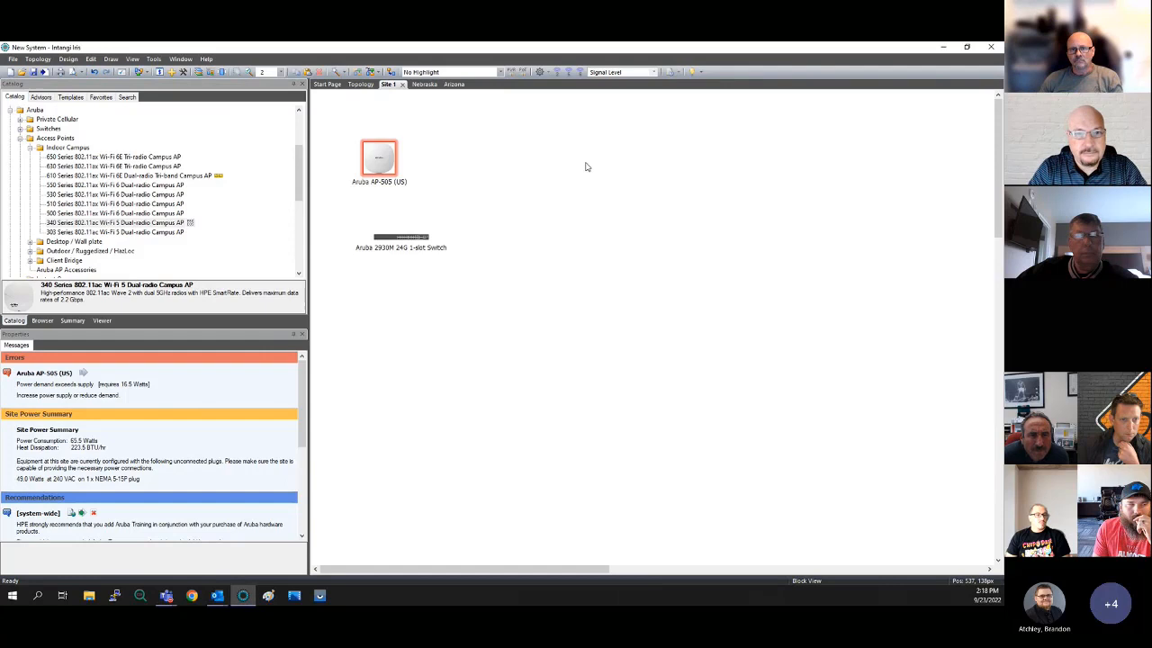
Show the Aruba AP-505 (US) properties with a widened pane and review its region and model options
left_click(378, 165)
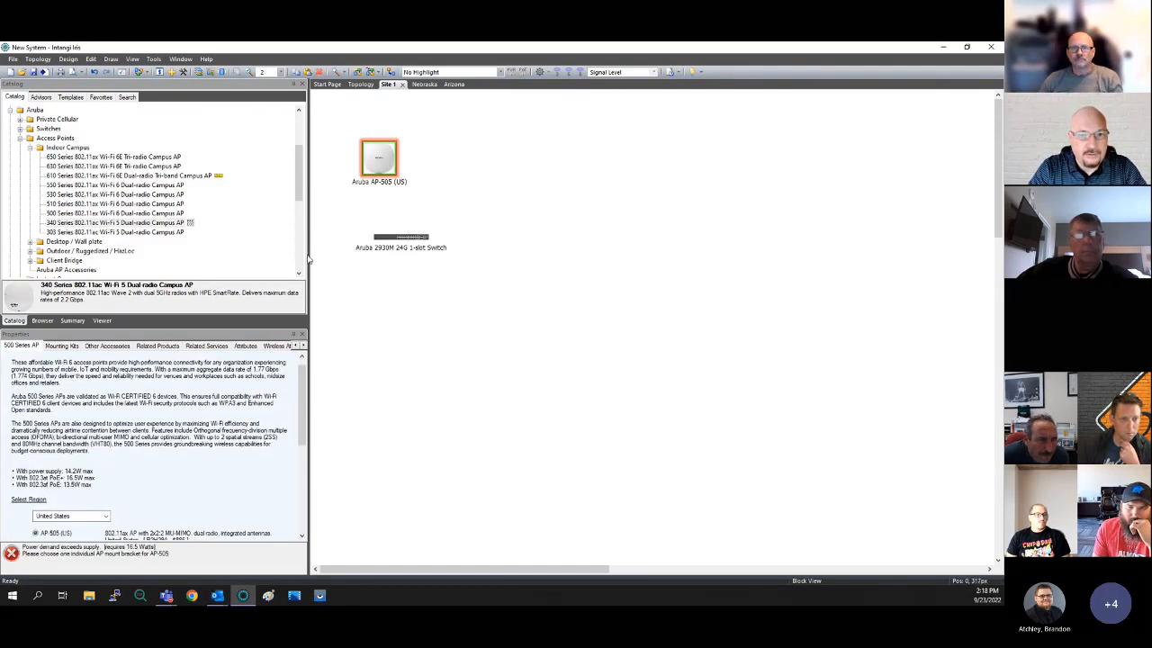
left_click_drag(308, 254, 601, 253)
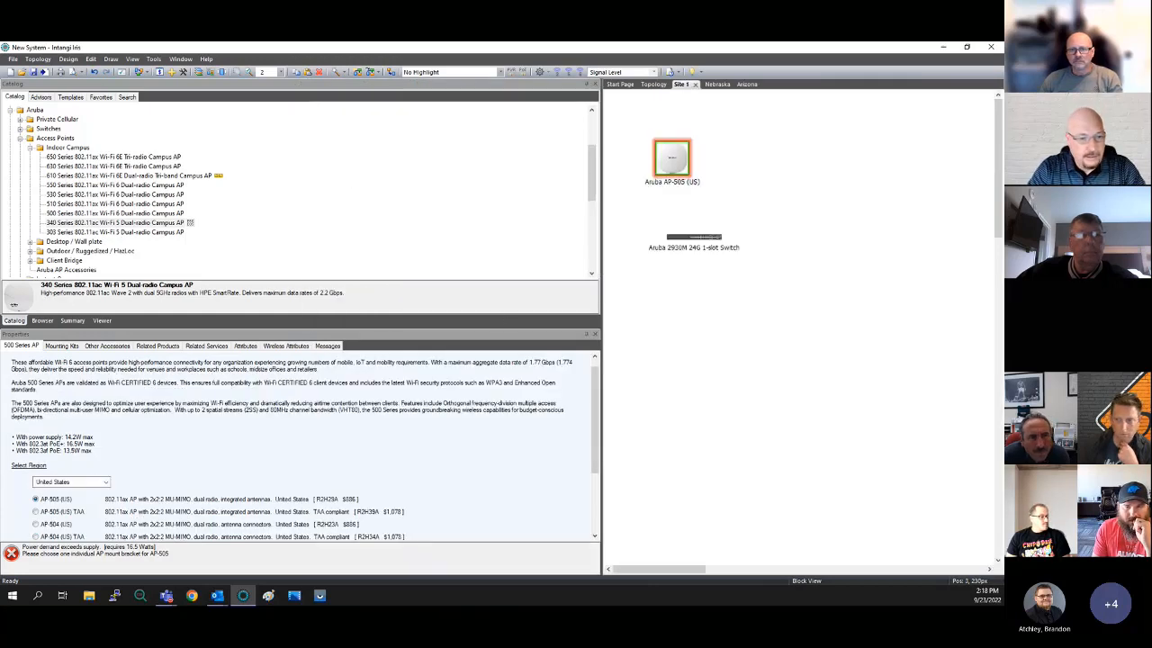
left_click(90, 482)
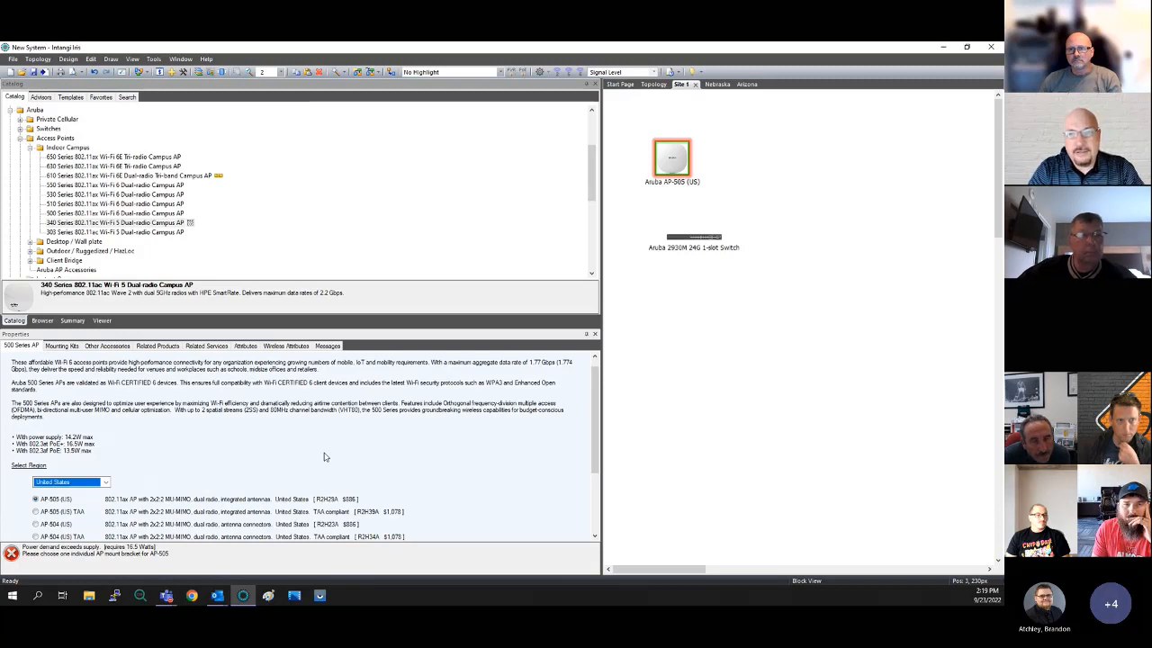
Collapse the Indoor Campus folder and add an Indoor AP22 from Instant On Access Points to Site 1, below the 2930M switch
left_click(31, 149)
left_click(41, 195)
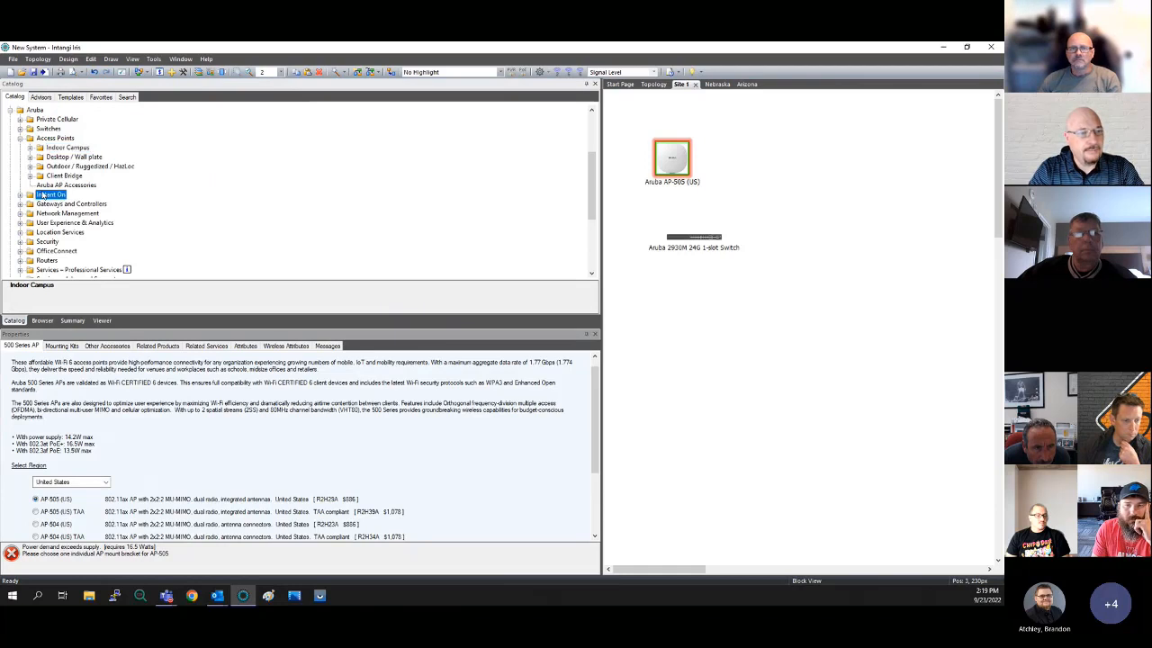
double_click(47, 196)
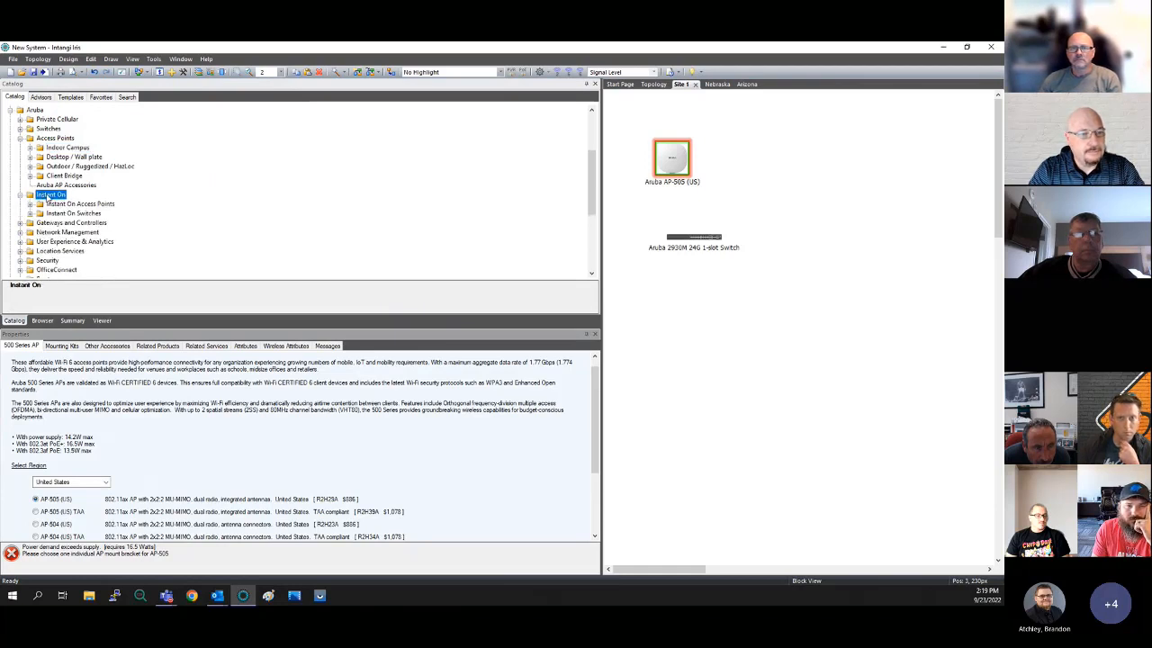
double_click(86, 205)
left_click(71, 224)
left_click_drag(71, 227, 693, 307)
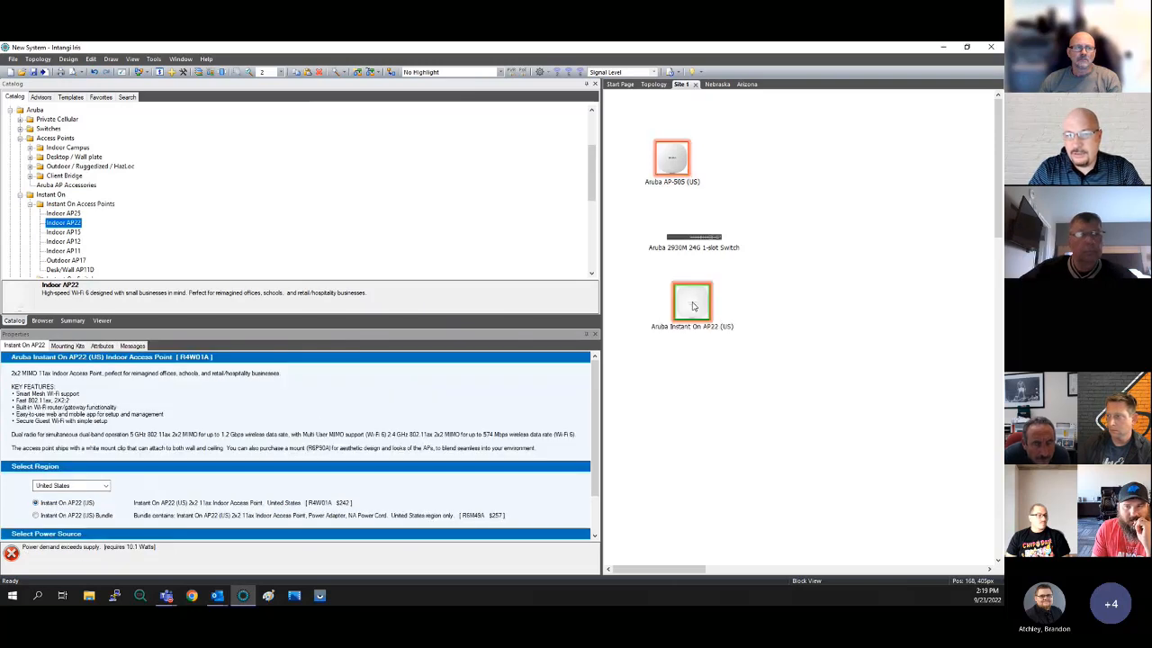
Review the Instant On Access Points list and the region choices of the placed AP22, keeping United States selected
left_click(30, 205)
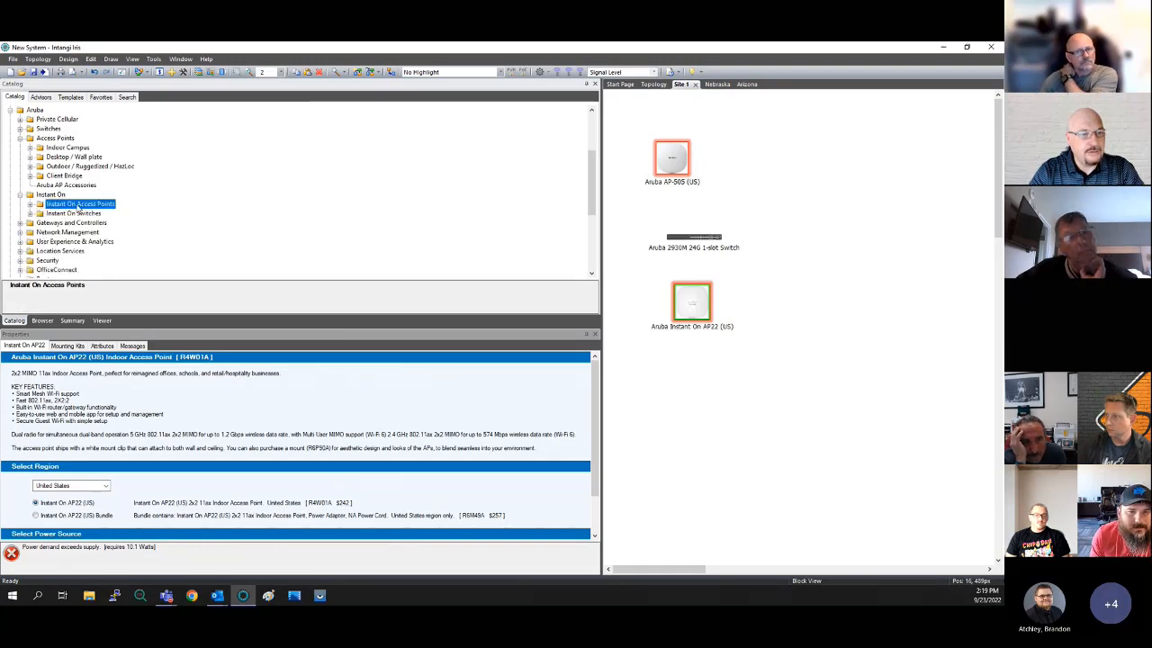
double_click(79, 205)
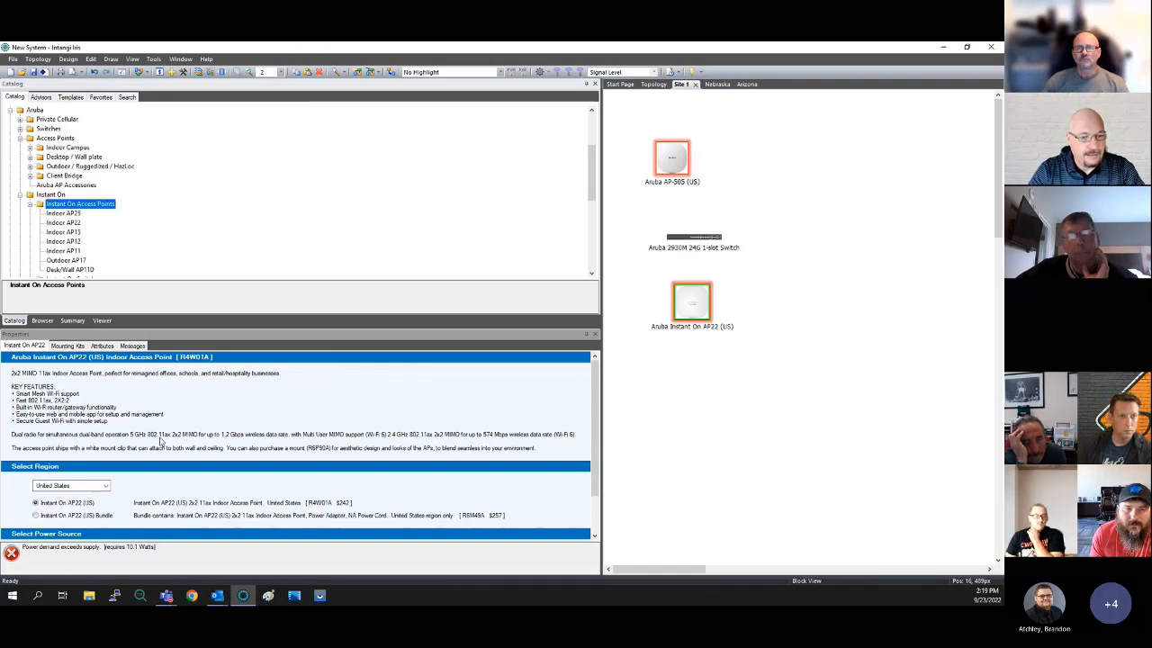
scroll(162, 441, "down", 3)
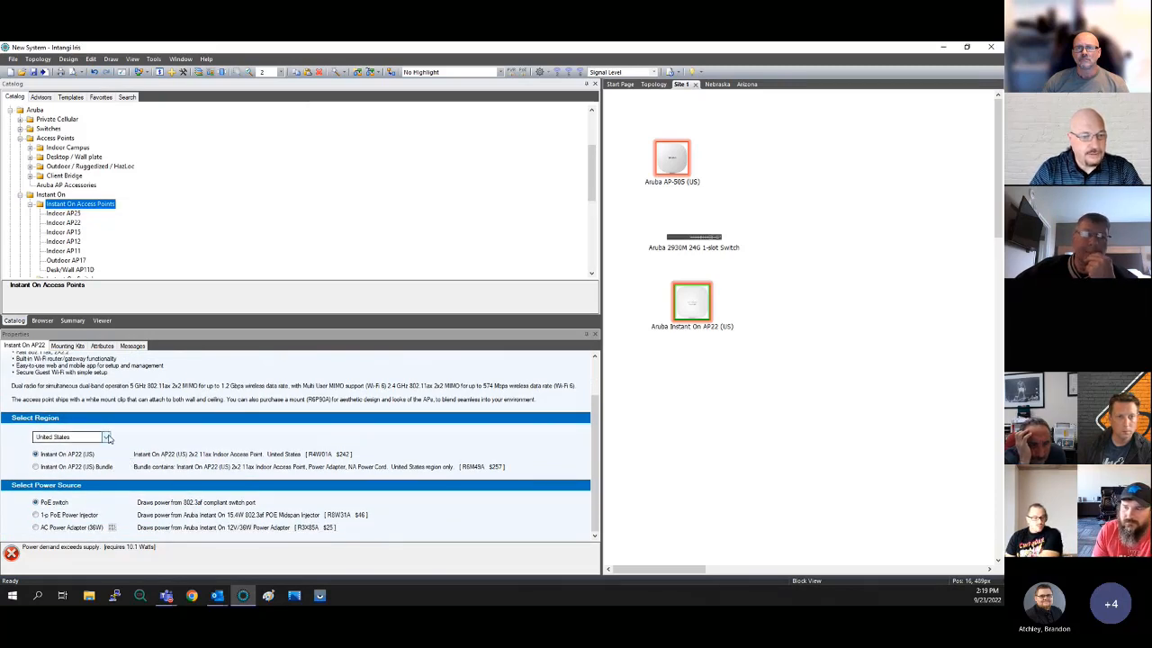
left_click(107, 437)
left_click(85, 456)
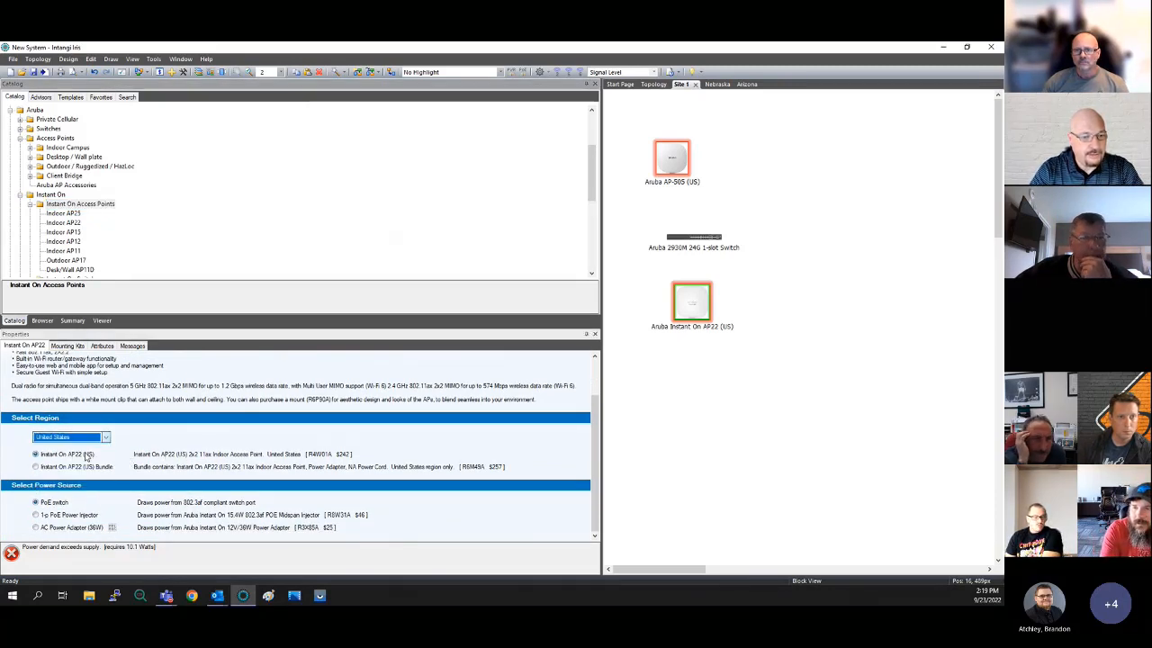
left_click(150, 435)
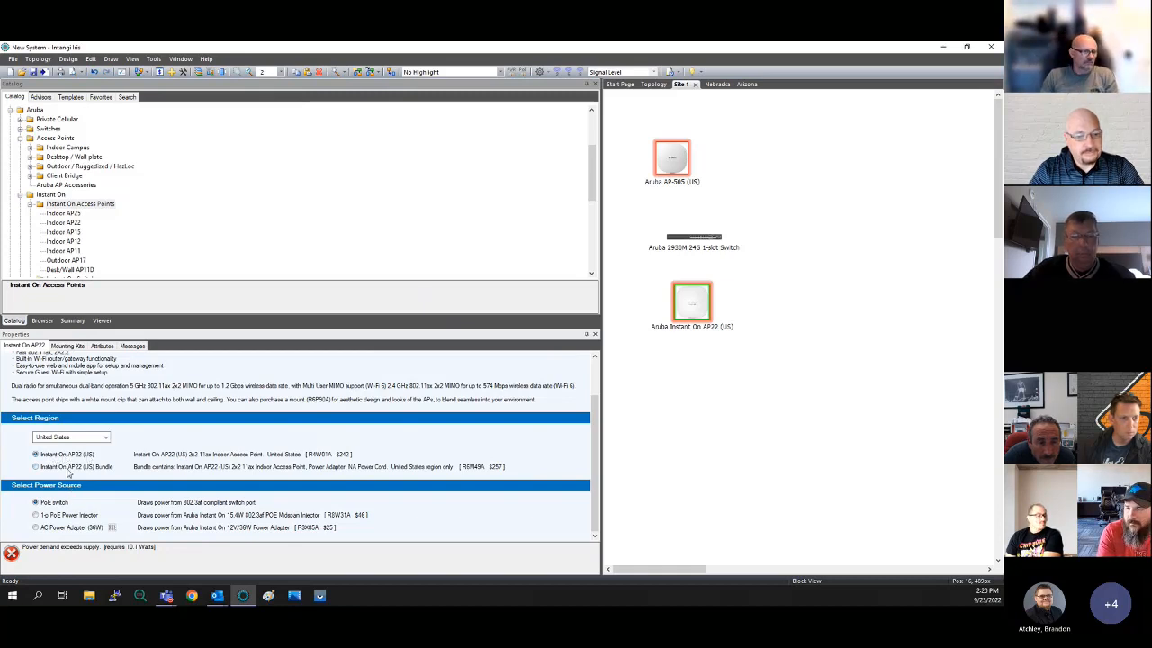
Try the AP22 (US) Bundle and the PoE power injector option, returning to Instant On AP22 (US) powered by a PoE switch
left_click(89, 467)
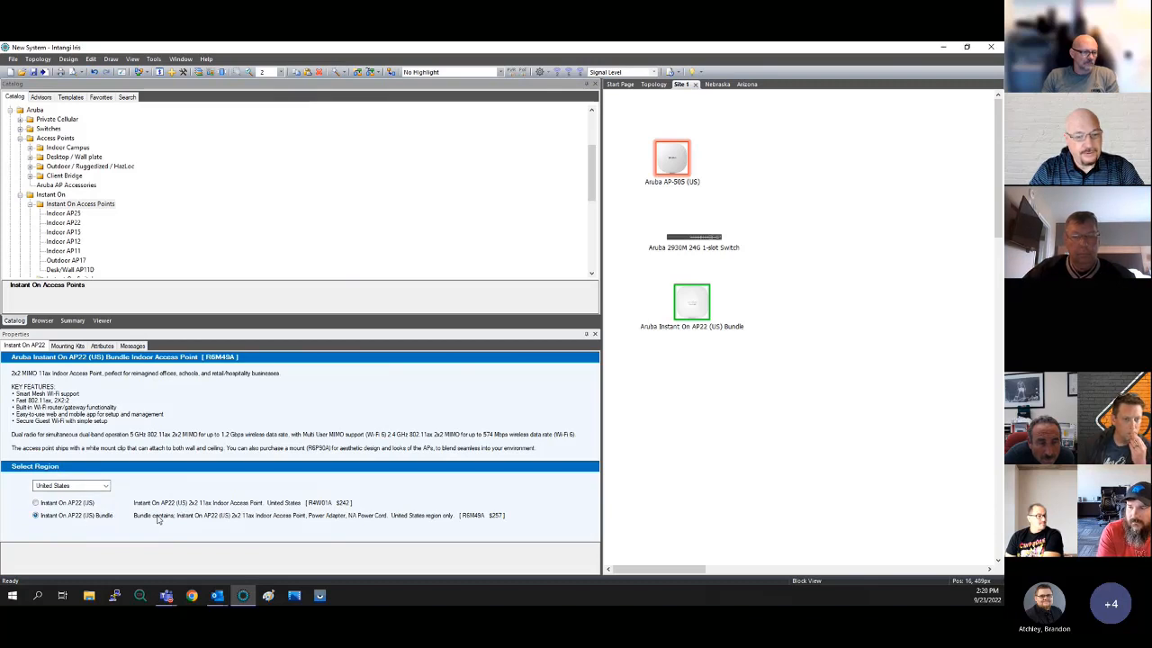
left_click(68, 505)
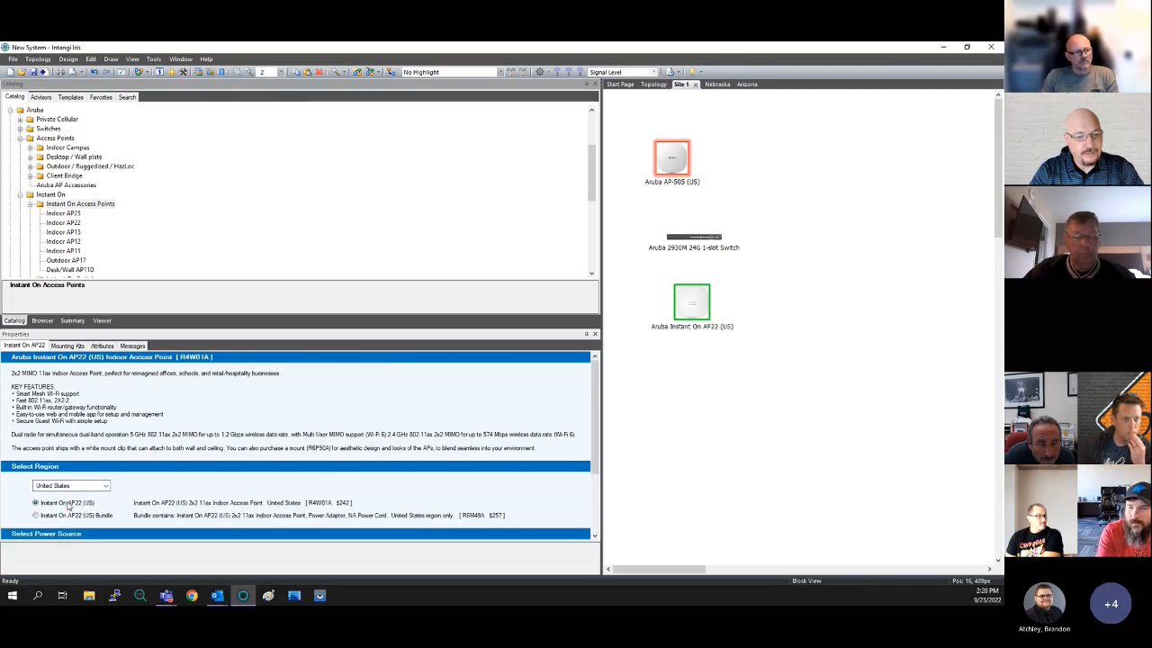
scroll(135, 486, "down", 3)
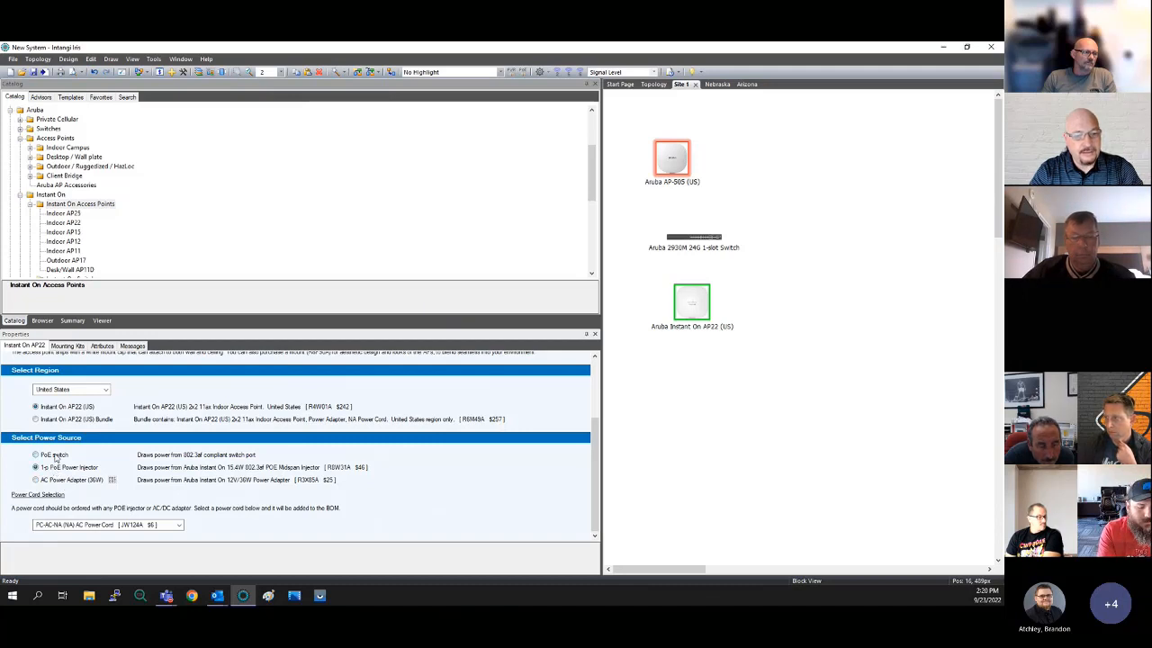
left_click(55, 456)
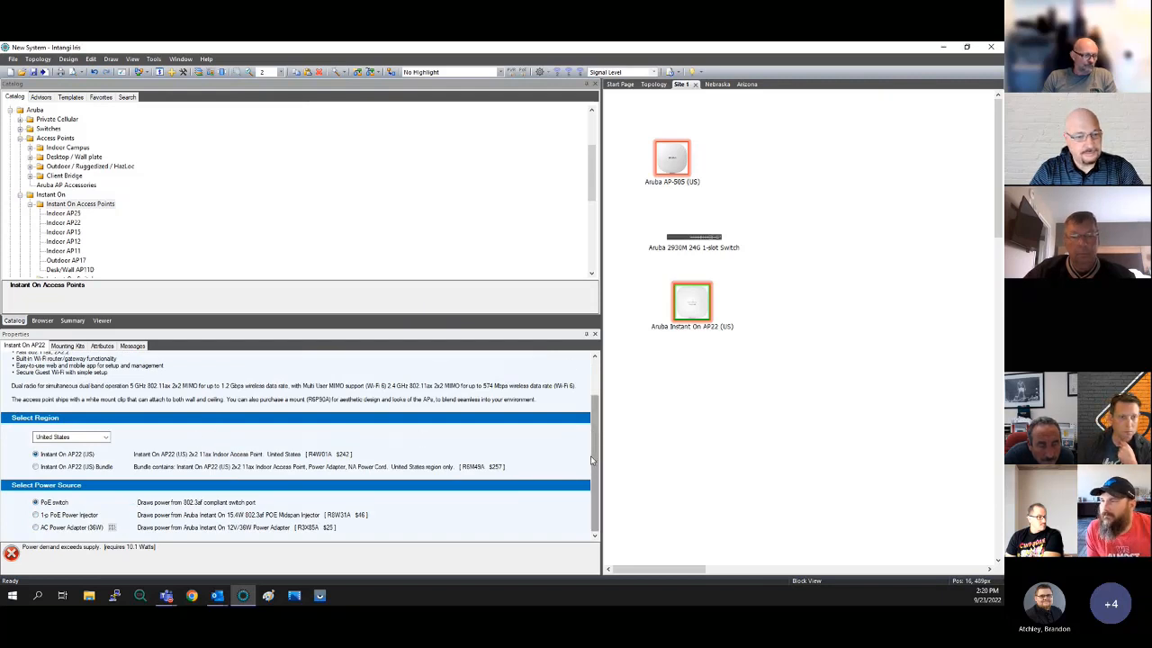
Review the mounting kit available for the Instant On AP22 alongside its main product description
left_click(75, 348)
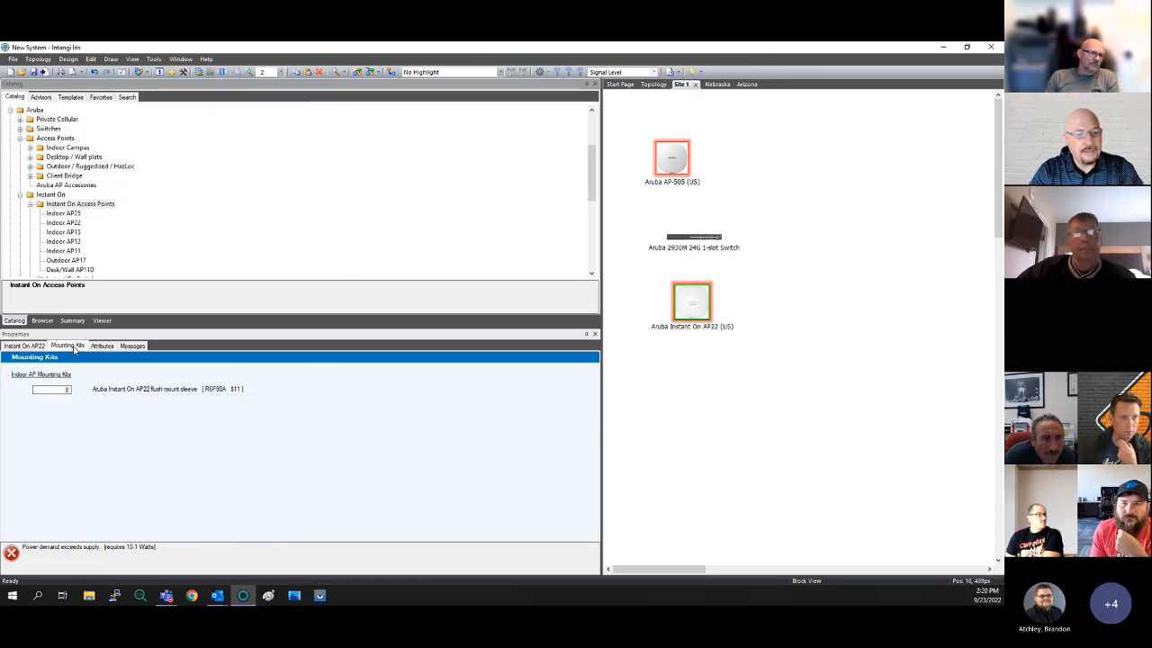
left_click(13, 349)
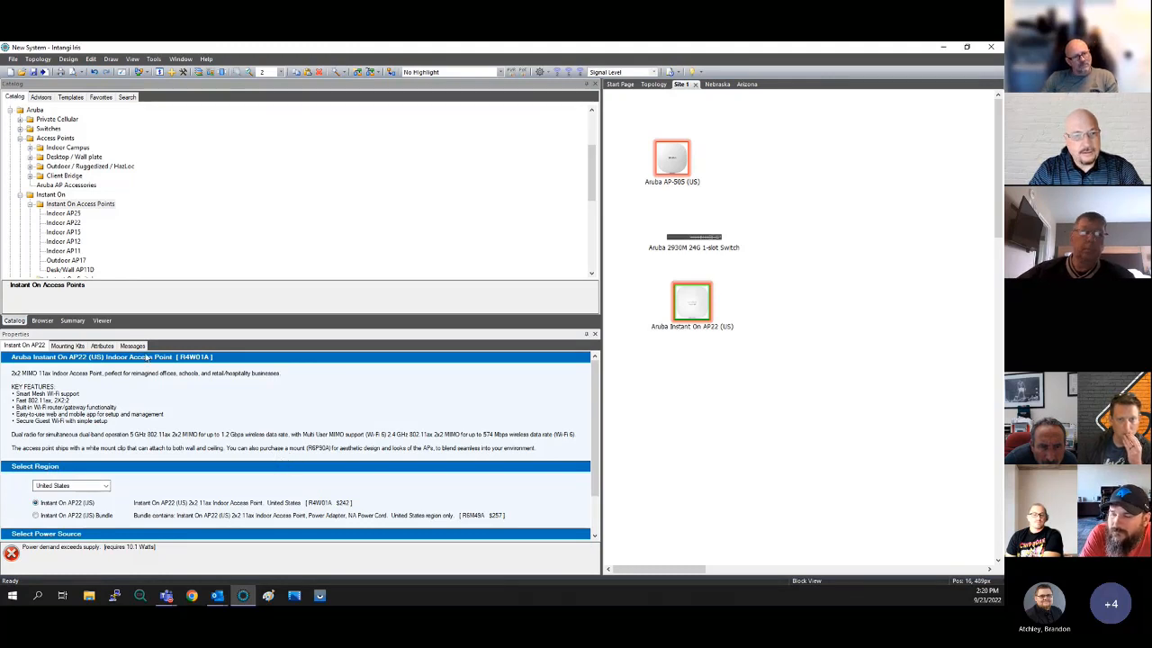
left_click(65, 351)
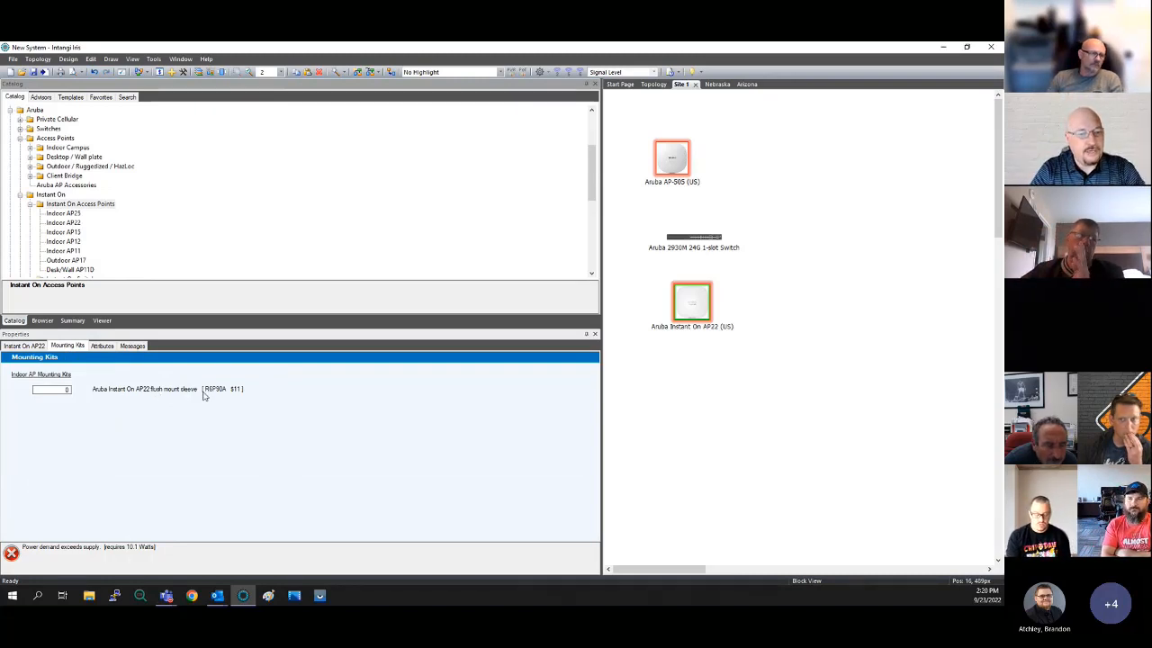
Examine the AP22's attributes for heat dissipation, physical dimensions, rack-unit height and power consumption
left_click(102, 347)
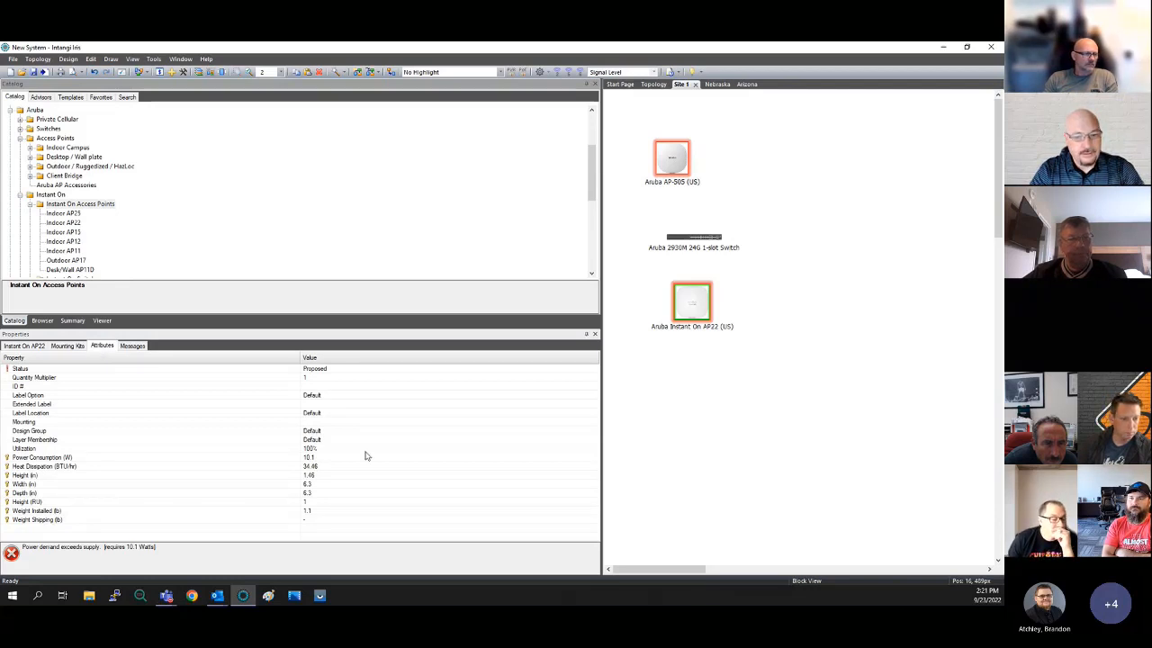
left_click(315, 469)
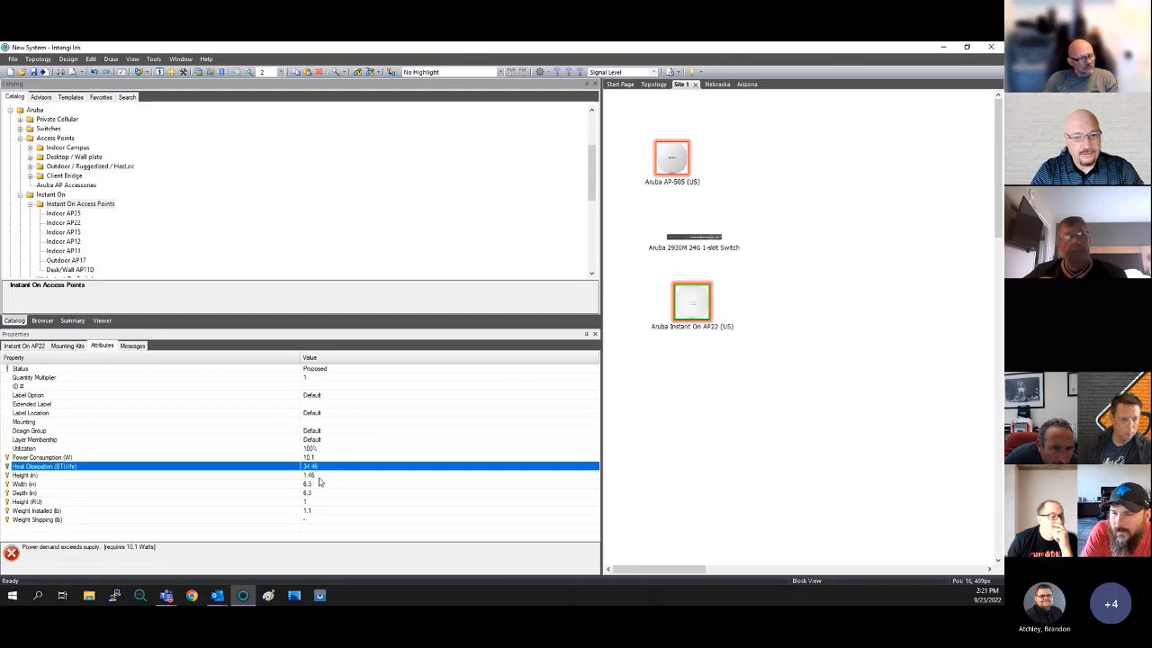
left_click(319, 477)
left_click(322, 493)
left_click(327, 503)
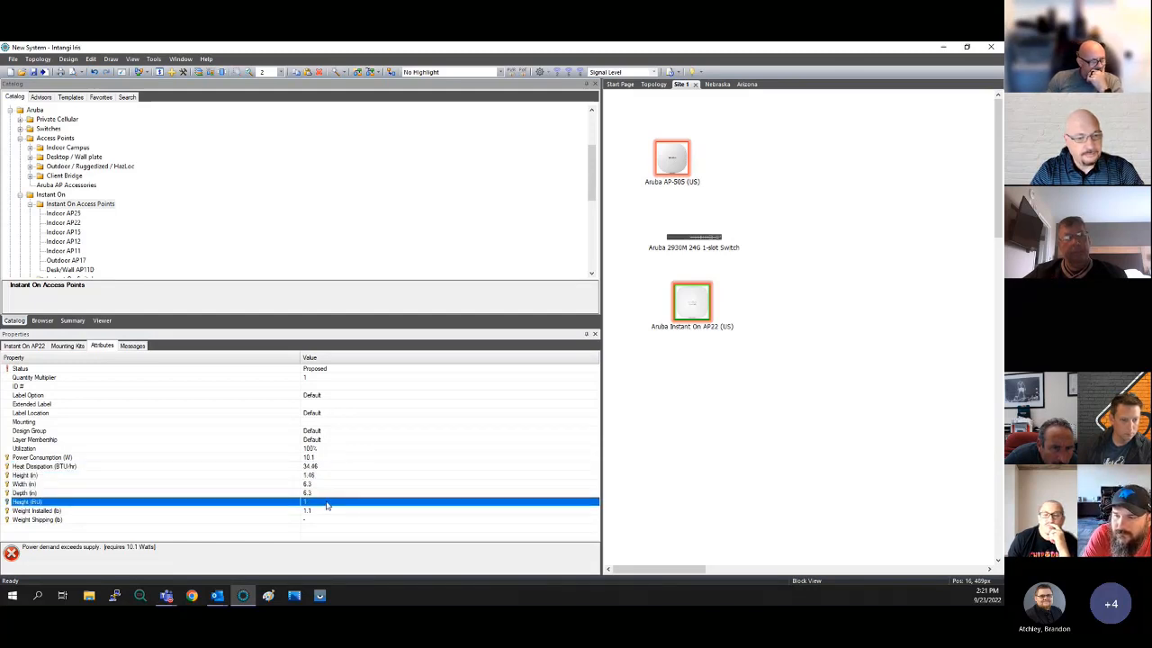
left_click(315, 459)
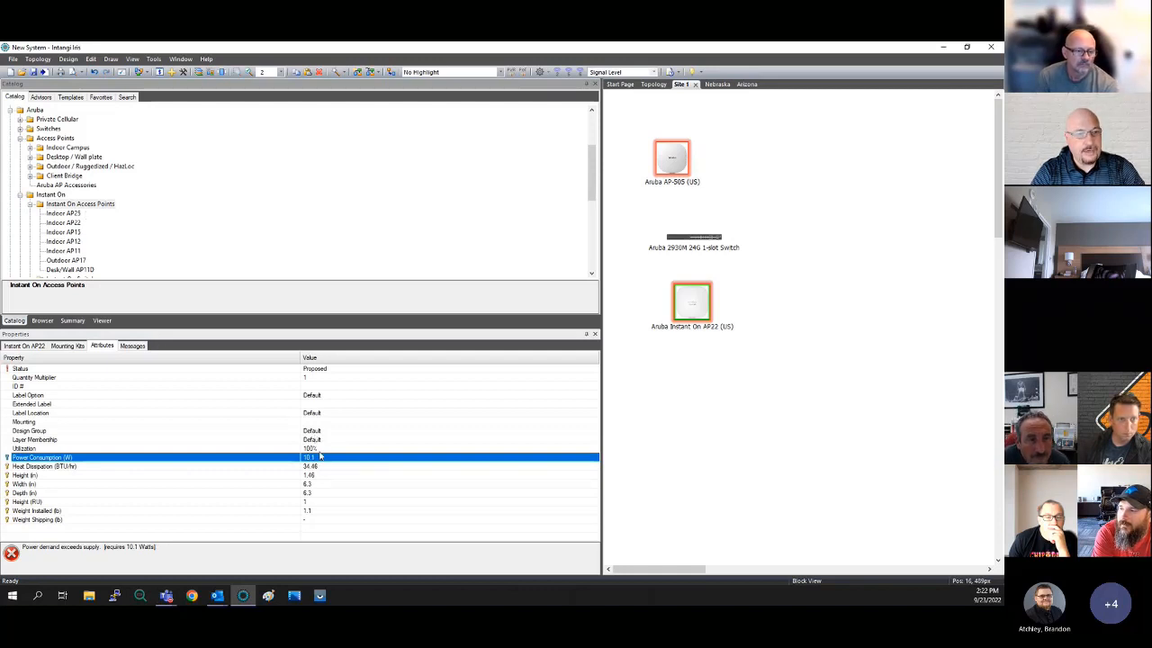
Add a 1930 Switch Series from Instant On Switches to Site 1, below the Instant On AP22
scroll(81, 207, "down", 3)
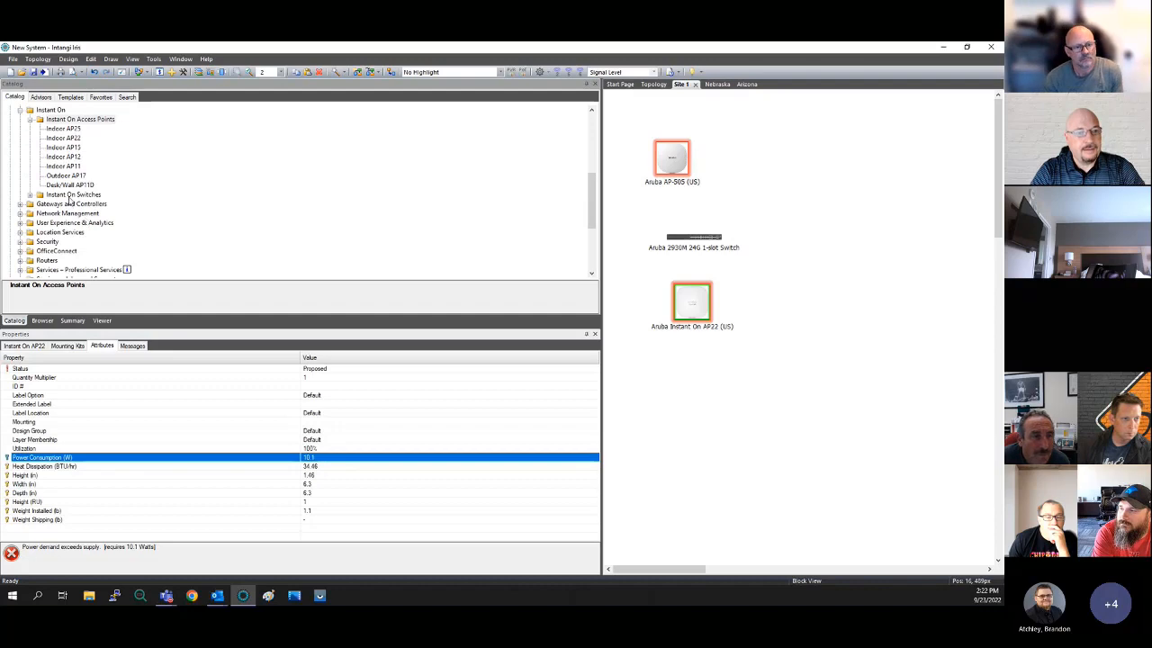
left_click(72, 195)
left_click_drag(74, 213, 747, 389)
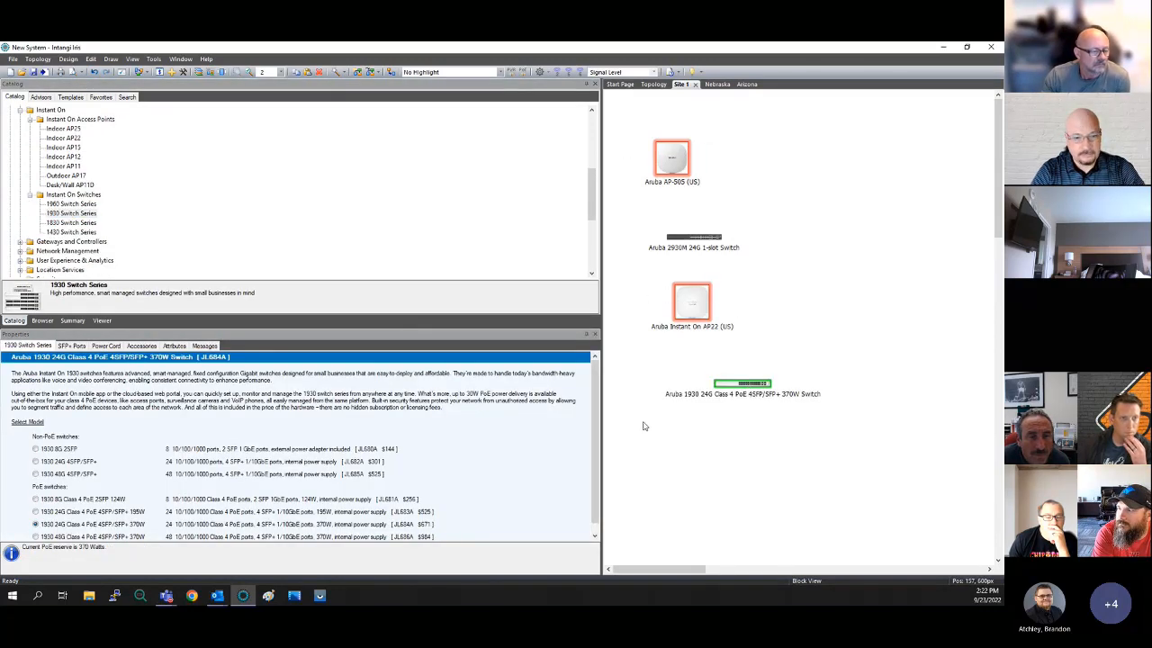
Try the 1930 8G 124W, 24G 195W and 48G 370W PoE models, returning to the 24G Class 4 PoE 4SFP/SFP+ 370W model
scroll(330, 468, "down", 2)
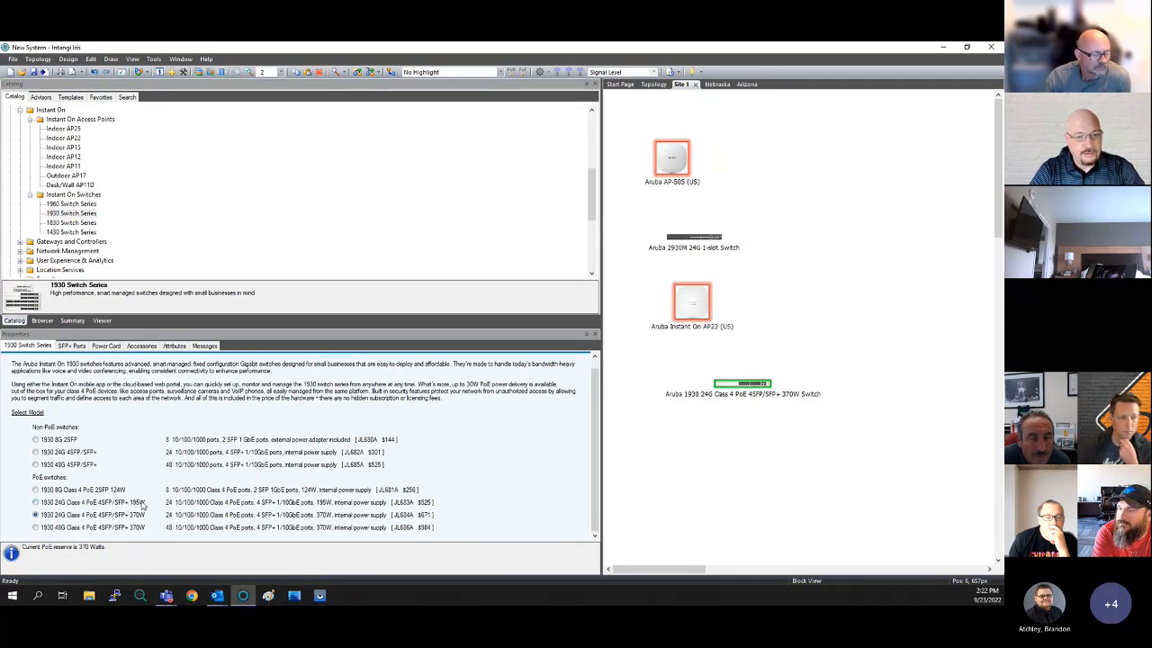
left_click(122, 492)
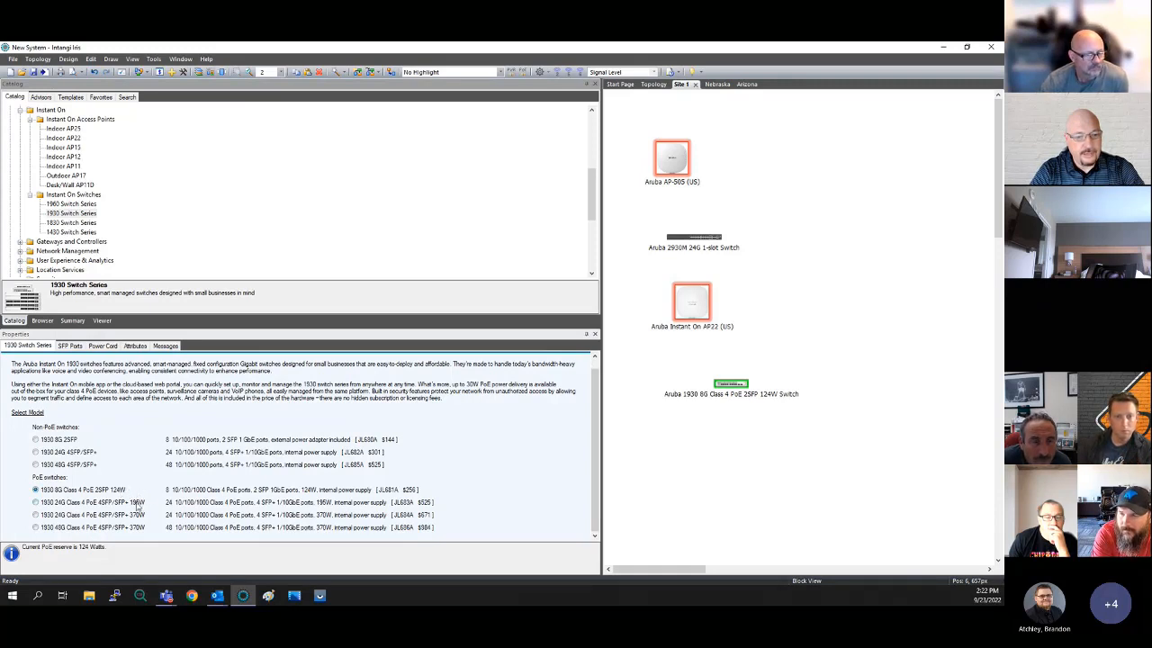
left_click(139, 504)
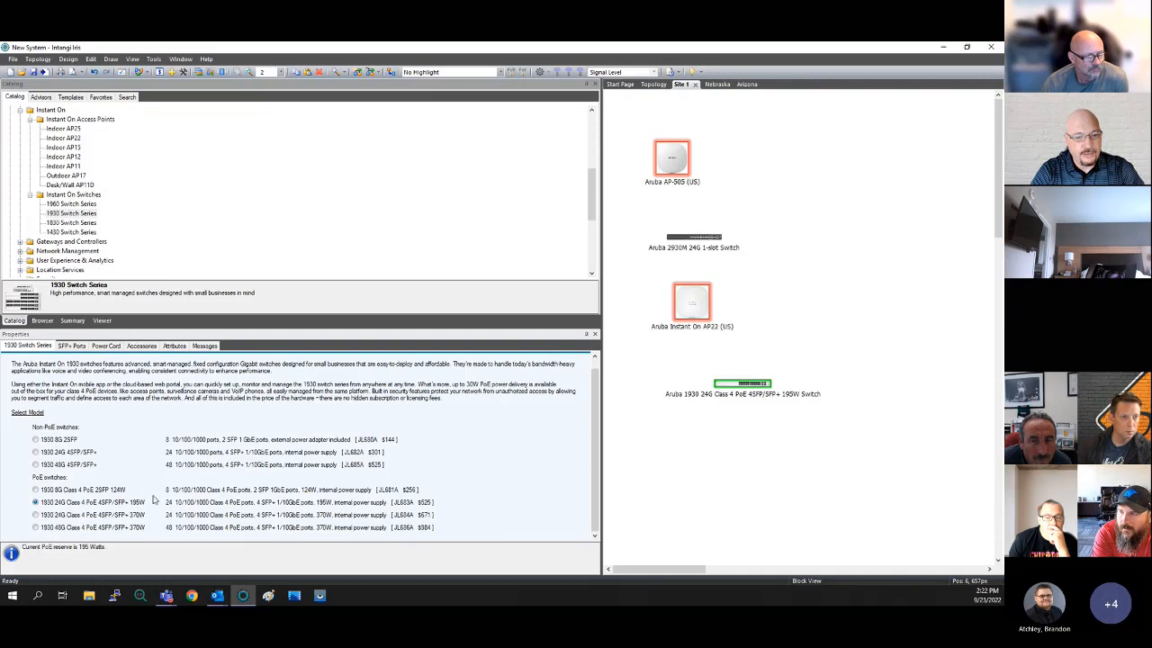
left_click(141, 514)
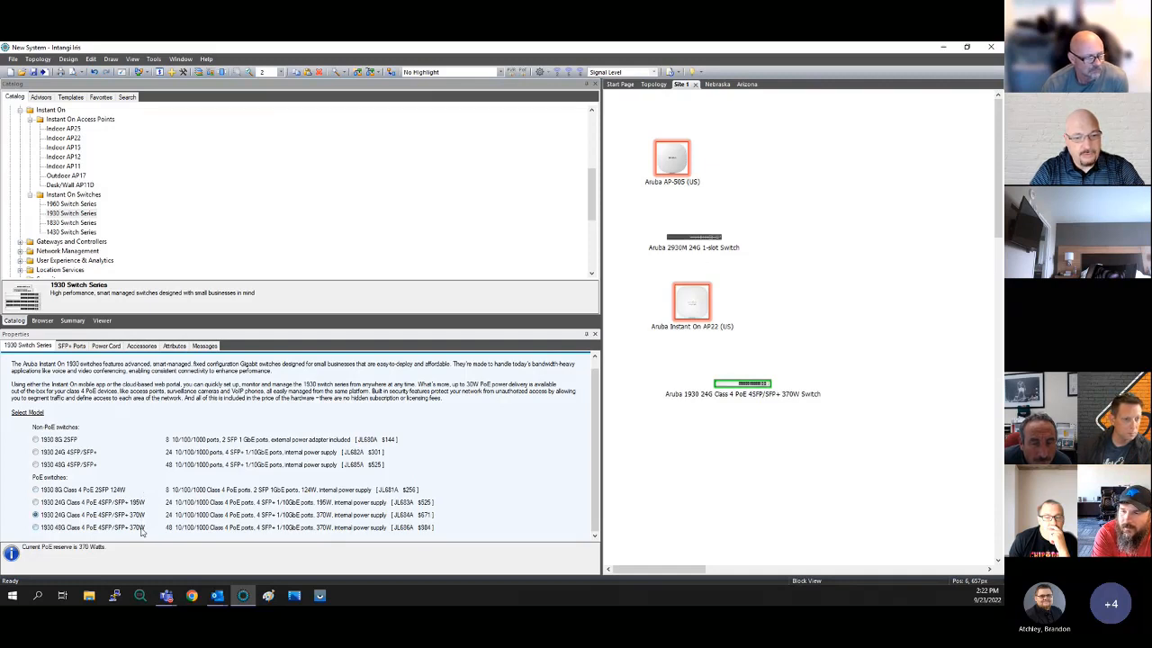
left_click(141, 528)
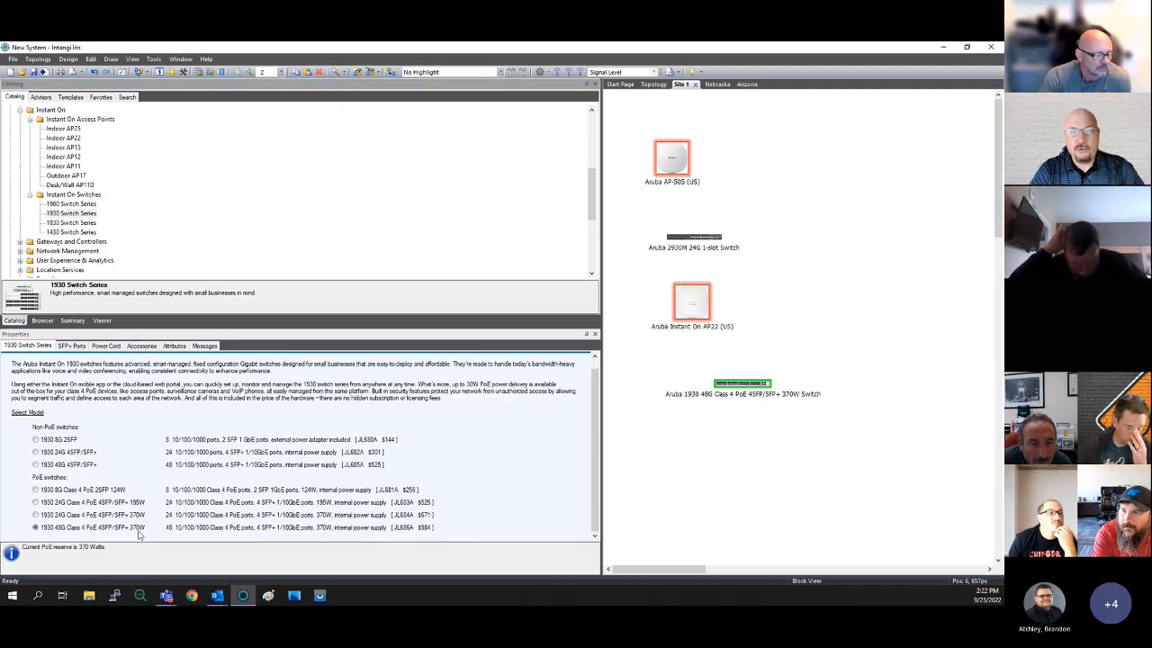
left_click(140, 516)
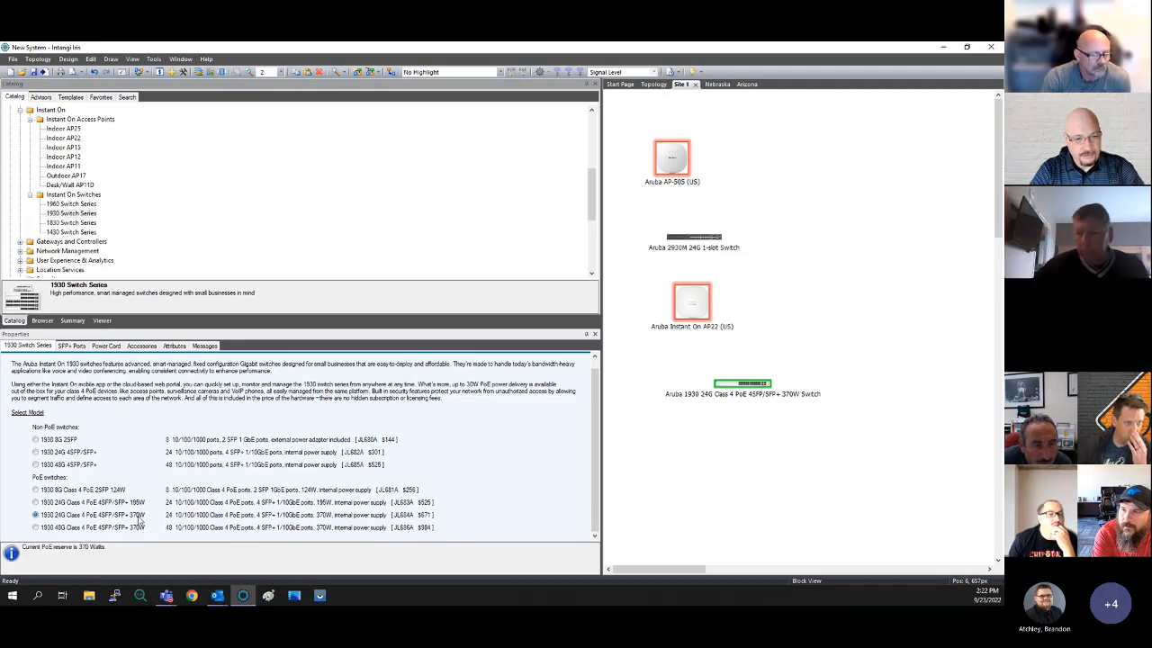
Examine the Instant On AP22's power consumption attribute and its error, equipment power summary and recommendation messages
left_click(687, 309)
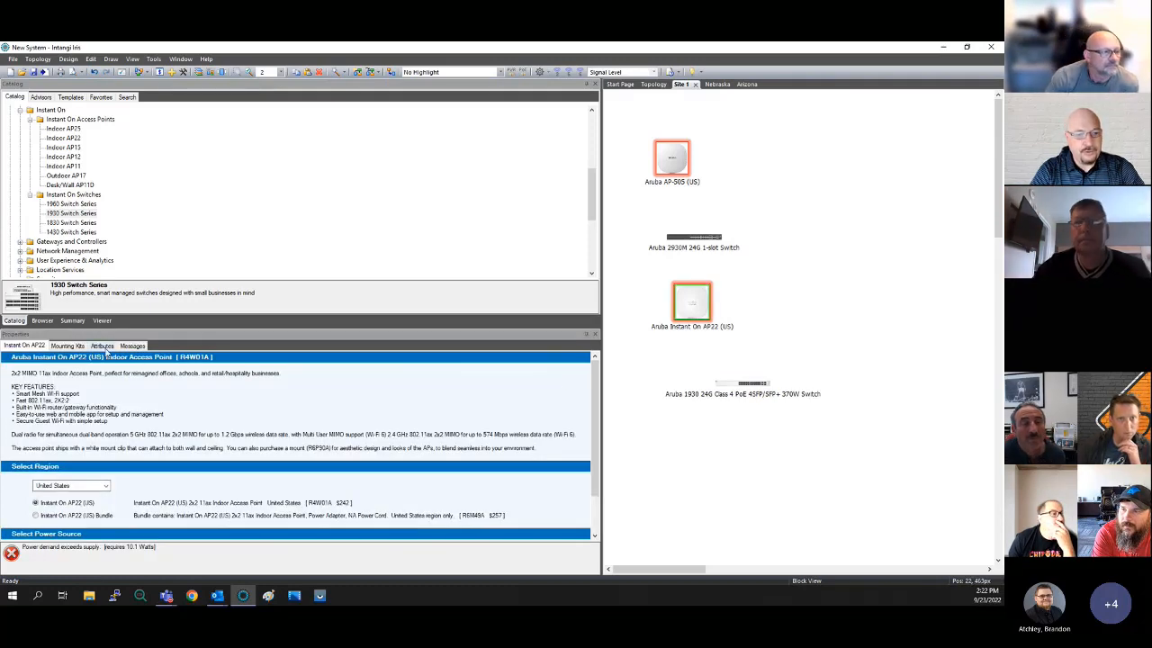
left_click(102, 346)
left_click(308, 459)
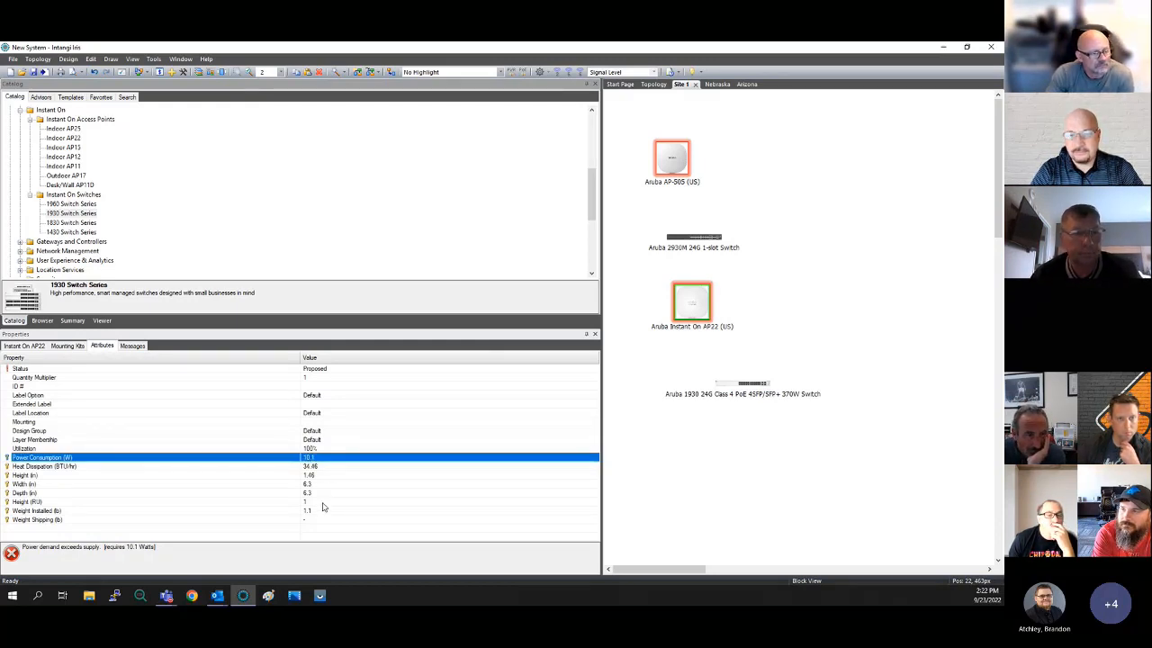
left_click(131, 347)
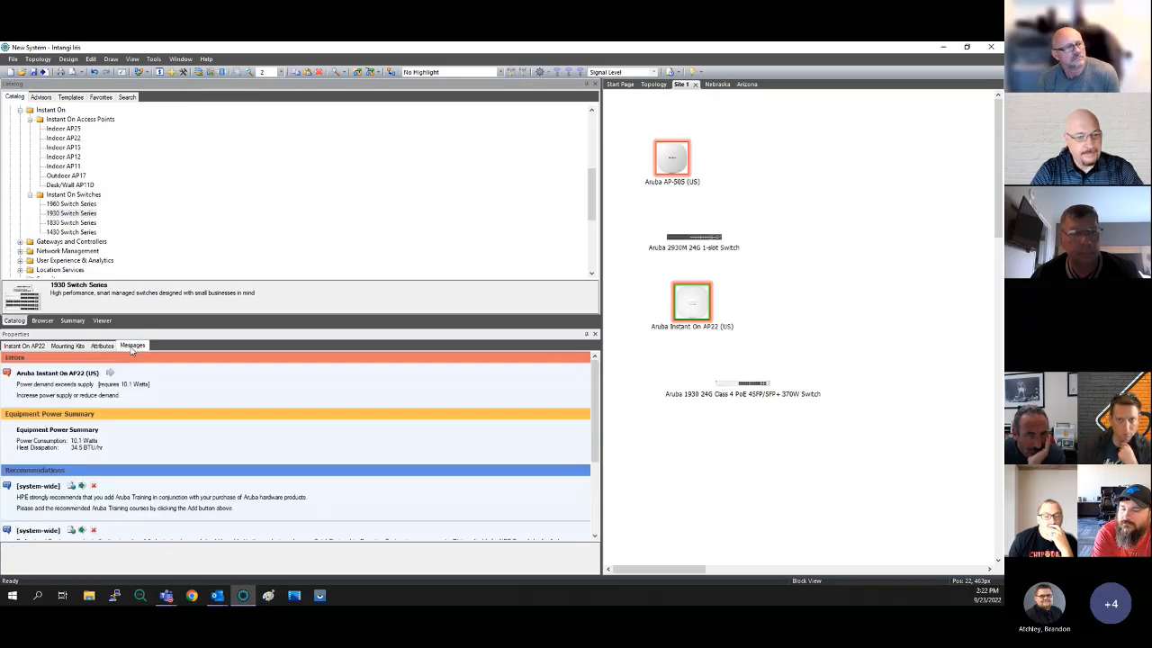
scroll(194, 419, "down", 3)
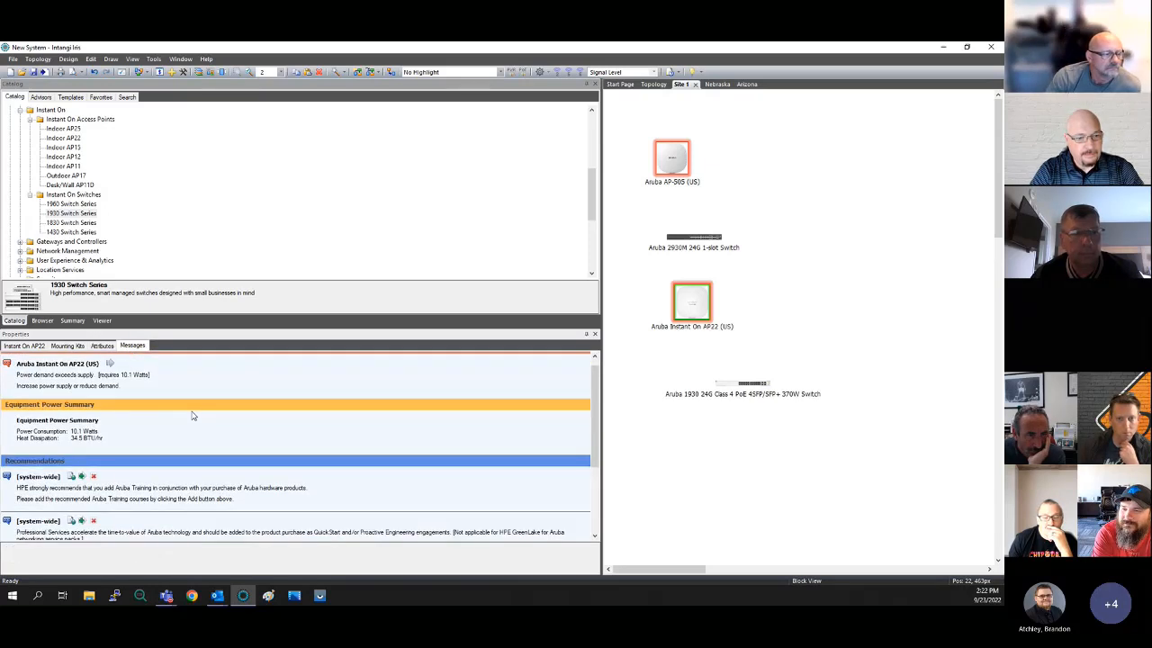
scroll(203, 430, "down", 2)
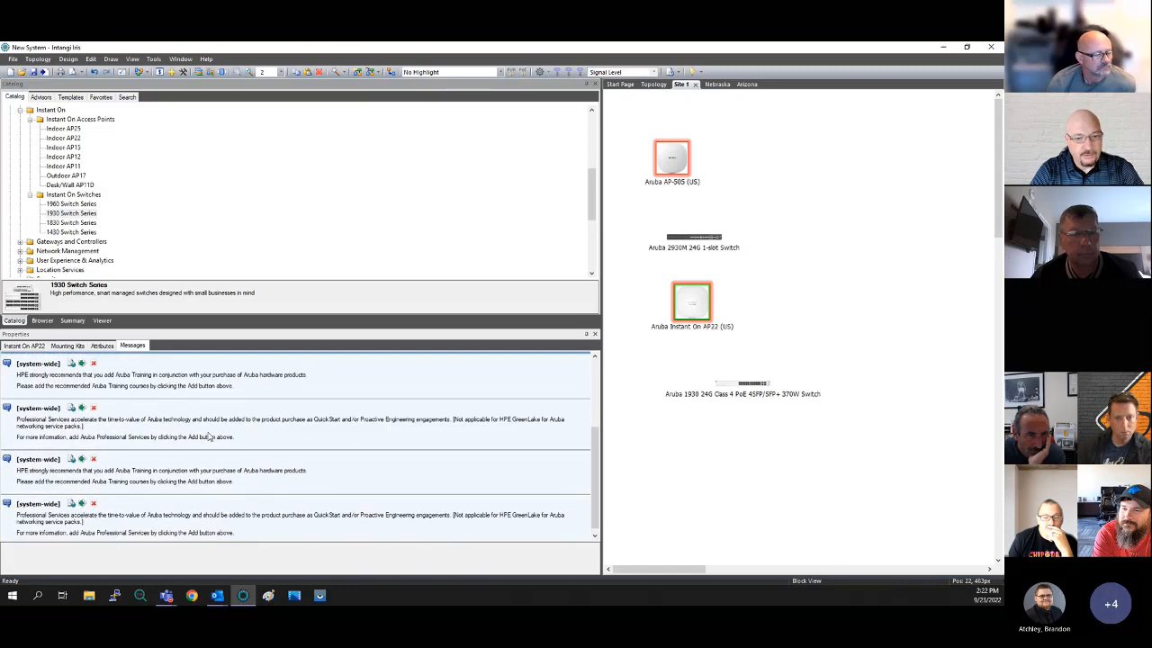
scroll(213, 442, "up", 5)
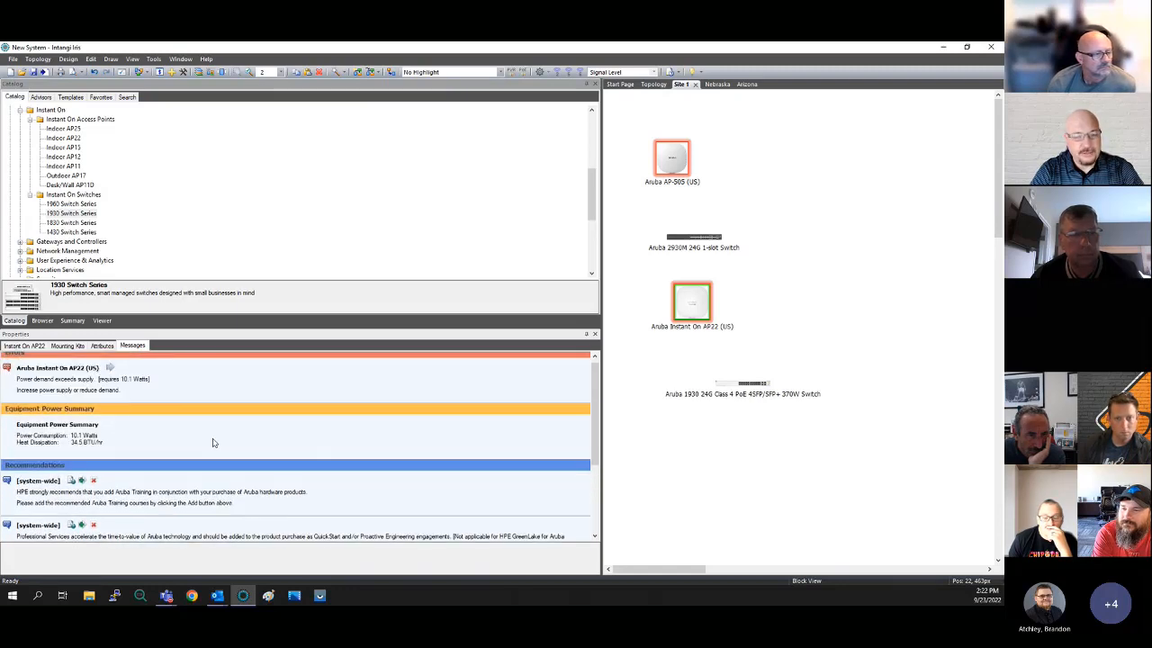
Set the quantity multiplier of the Instant On AP22 at Site 1 to 21
left_click(99, 347)
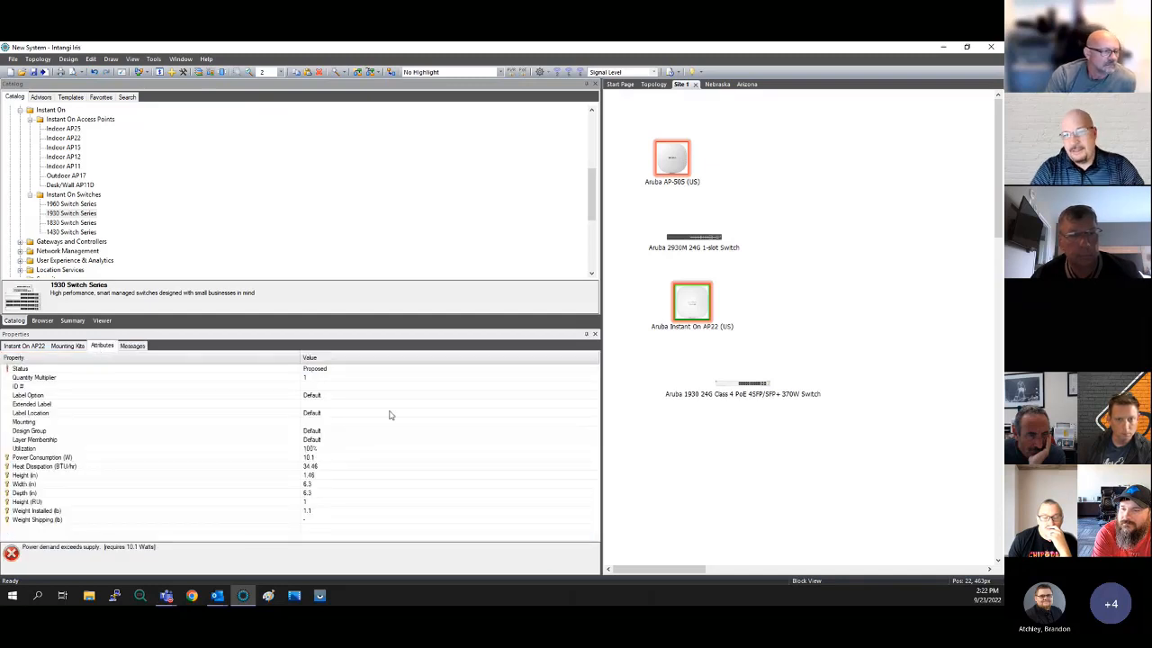
left_click(691, 312)
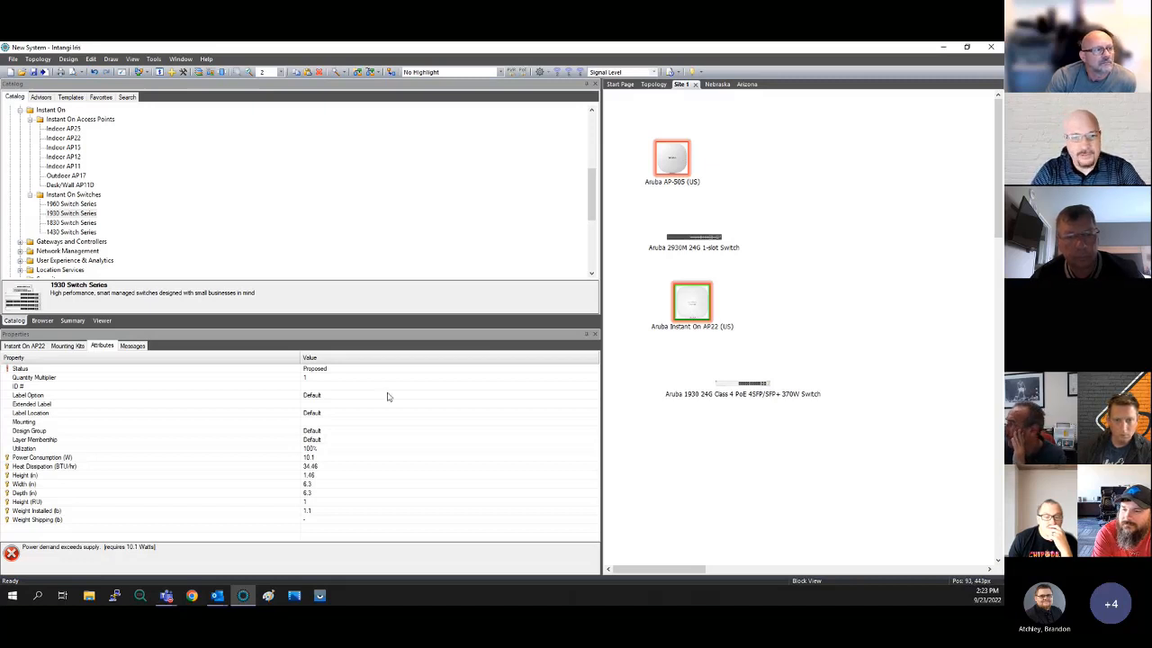
left_click(315, 379)
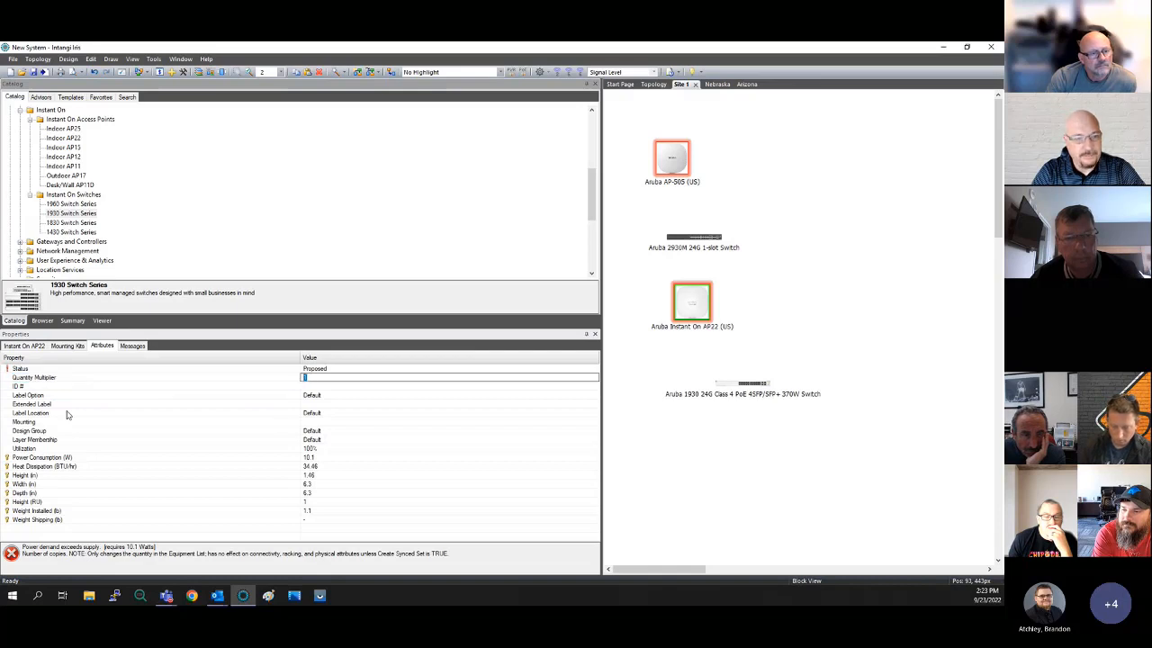
type("21")
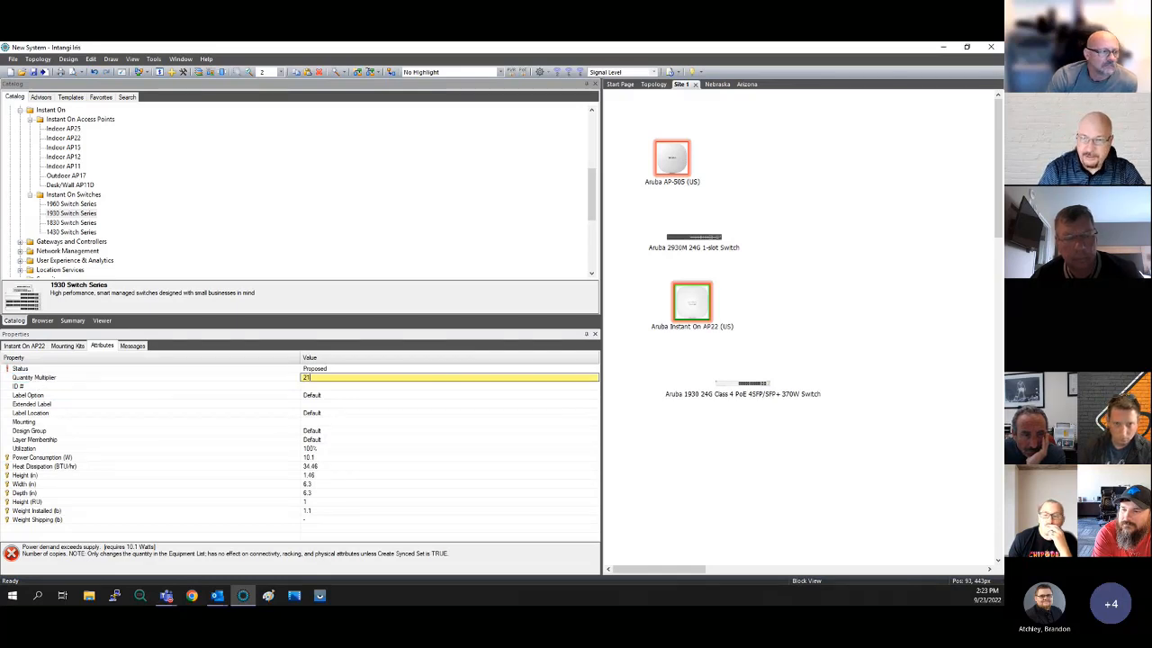
key("Return")
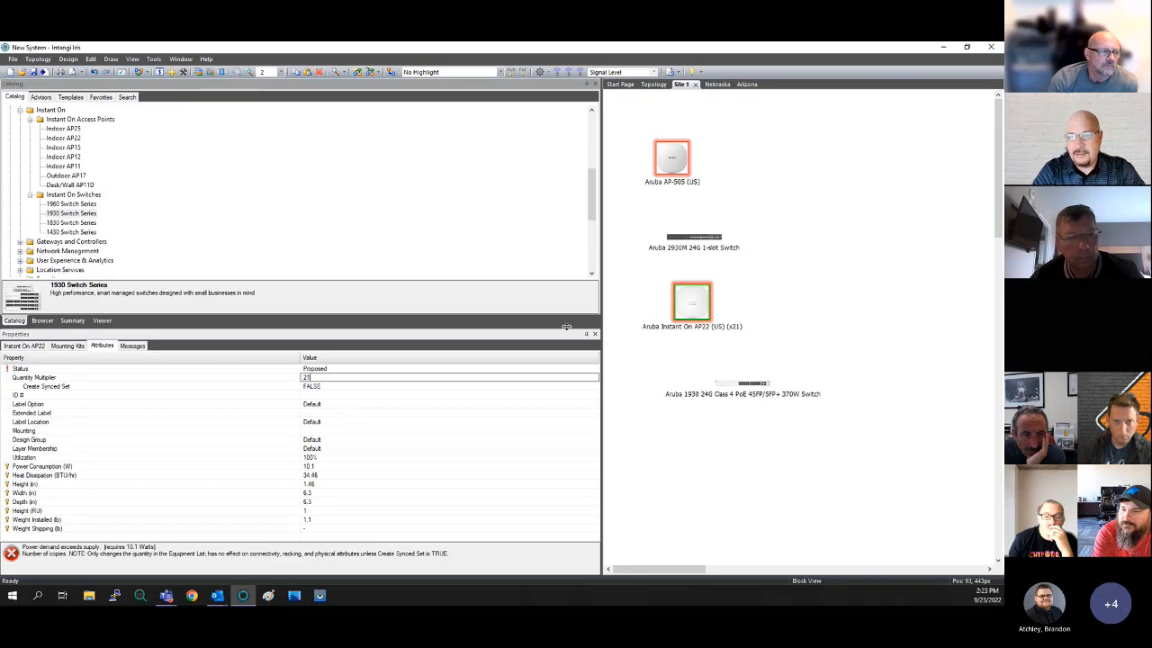
Check the Instant On AP22 line and its quantity in the Site 1 quotation, closing the quotation when finished
left_click(13, 59)
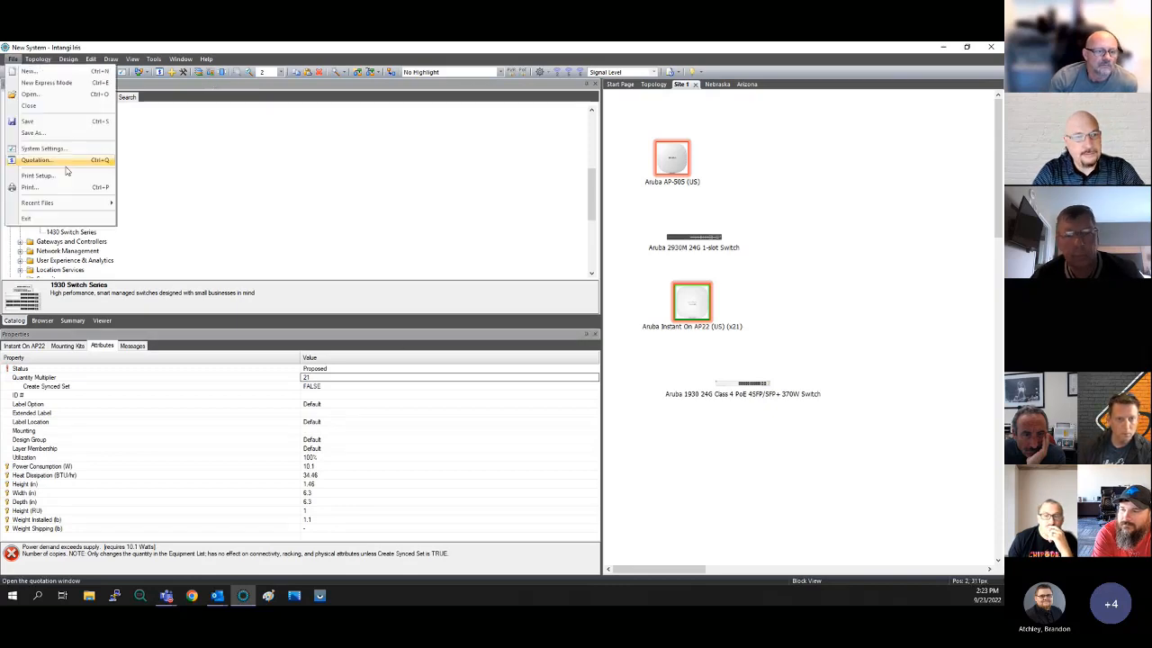
left_click(66, 162)
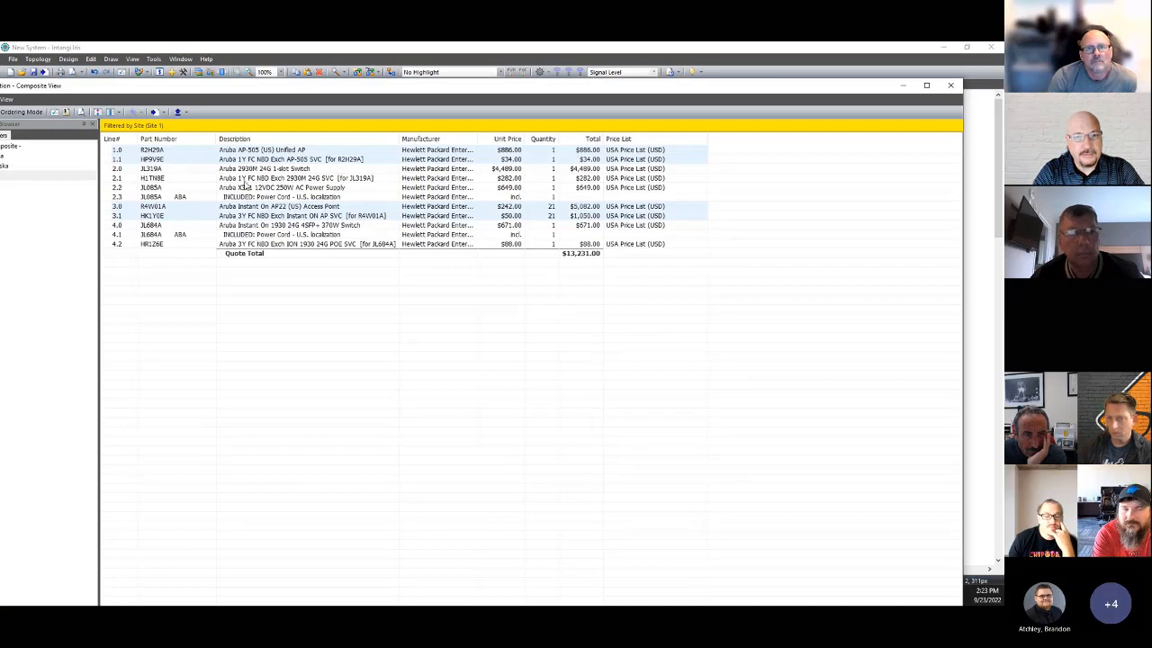
left_click(255, 206)
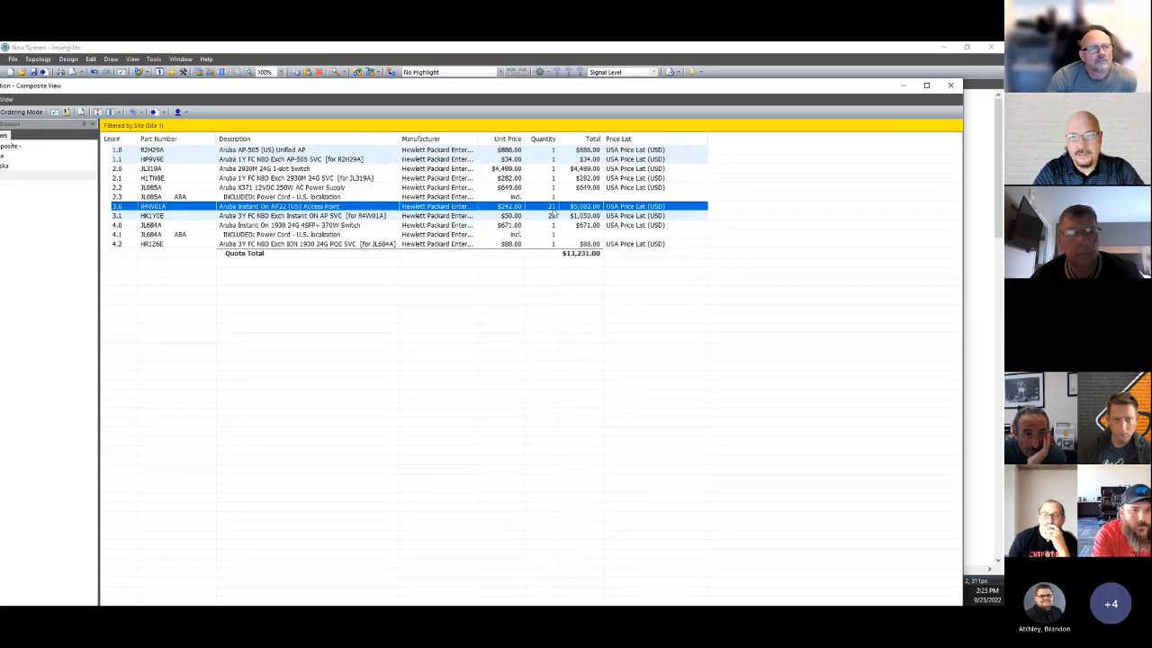
left_click(952, 87)
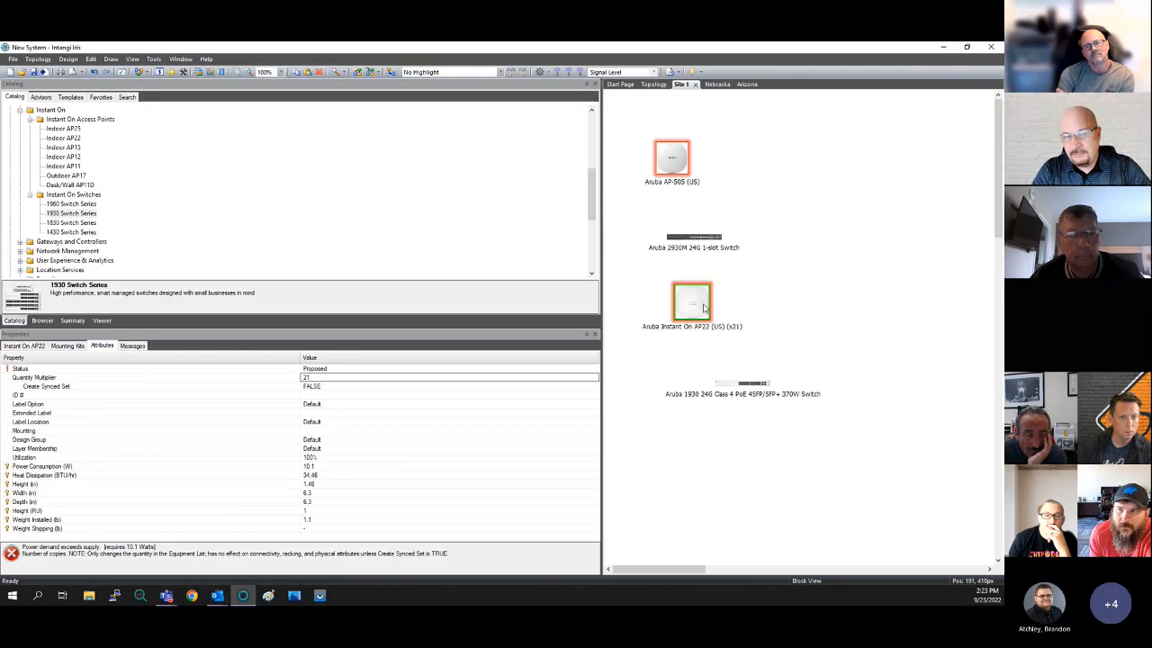
Move the Instant On AP22 slightly up on the Site 1 diagram and place the 1930 24G switch closer beneath it
left_click(330, 404)
left_click(318, 378)
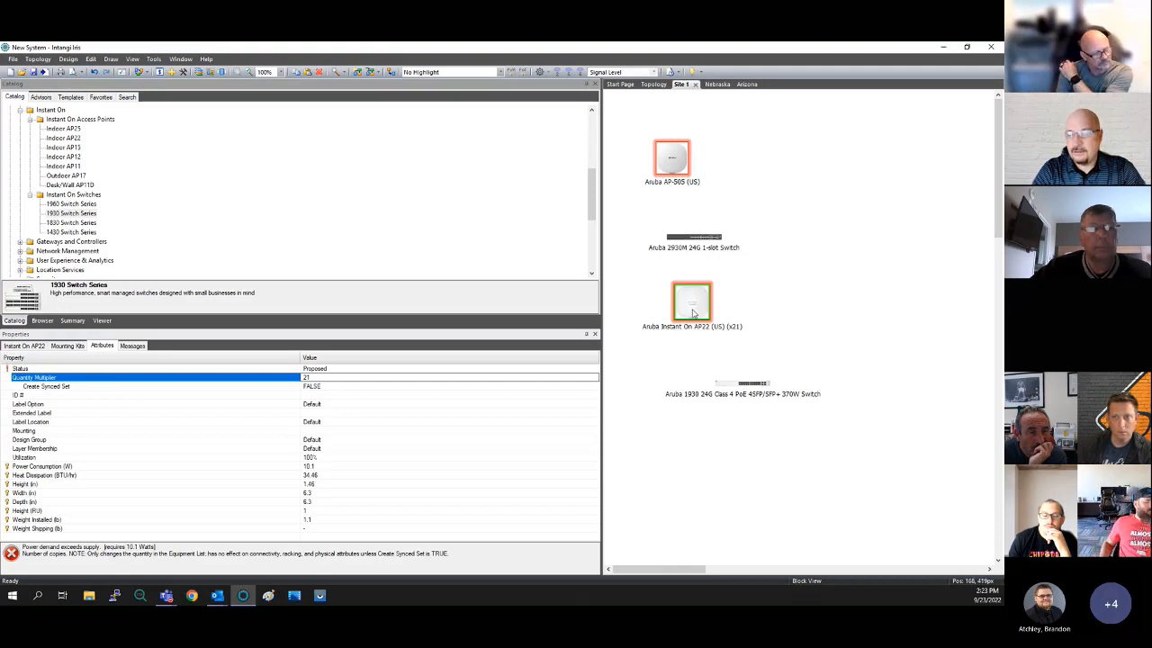
left_click_drag(693, 313, 692, 307)
left_click(680, 355)
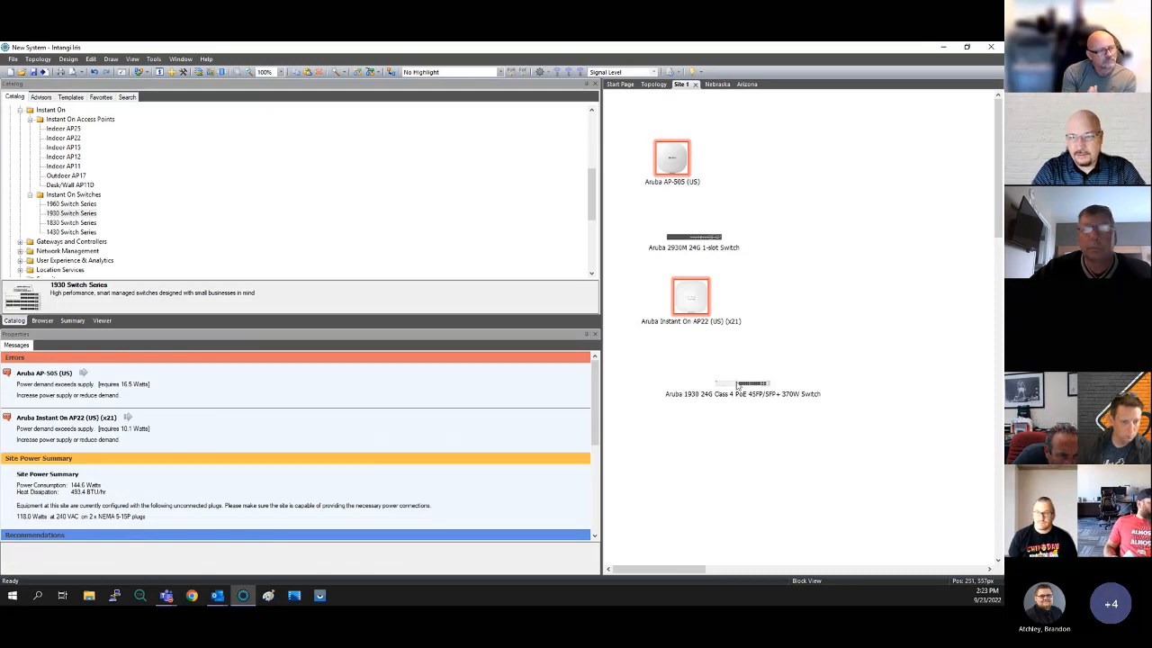
left_click_drag(739, 389, 707, 369)
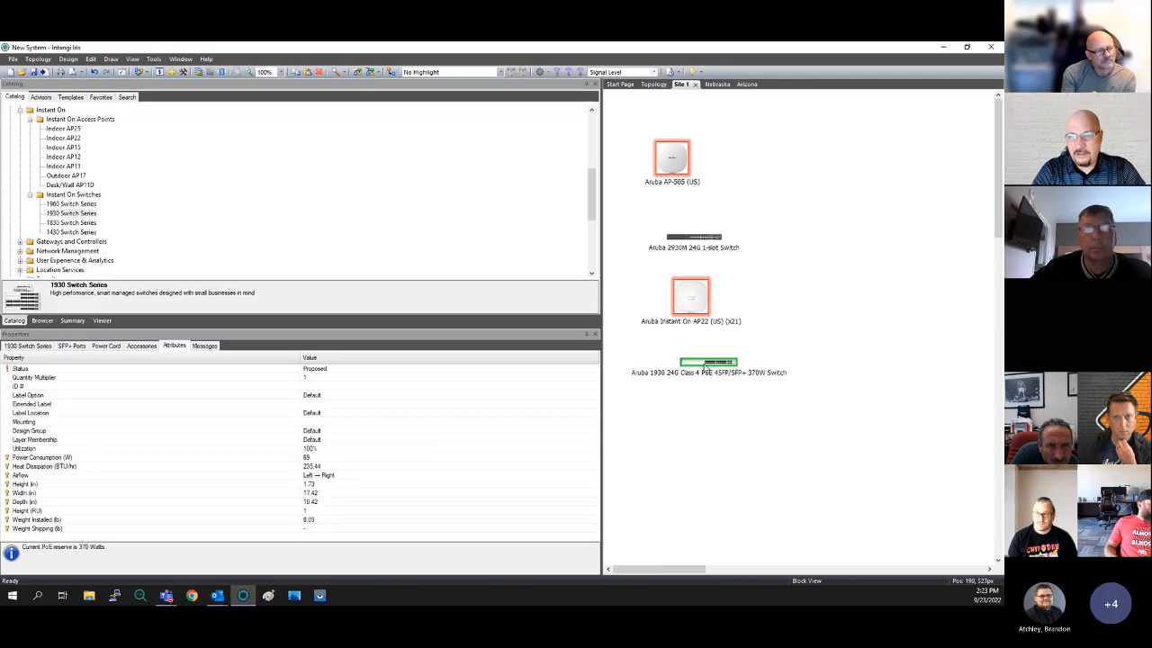
Review the 1930 switch's model list and the transceivers offered for SFP+ Port 25, leaving the port set to None
left_click(27, 346)
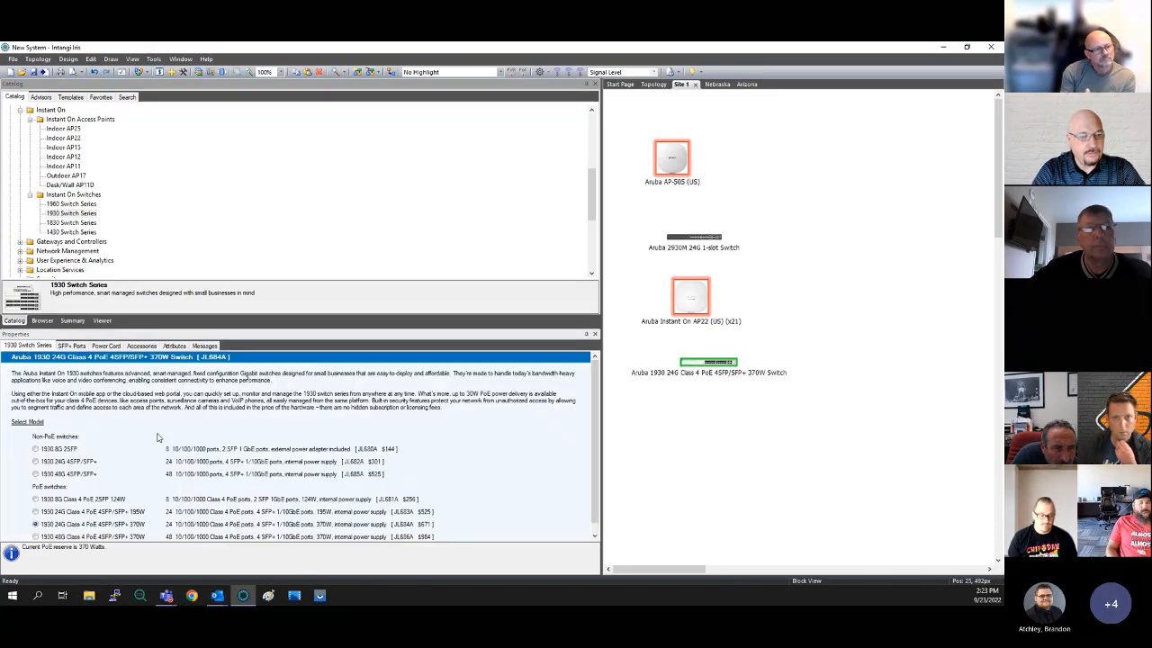
scroll(158, 437, "down", 1)
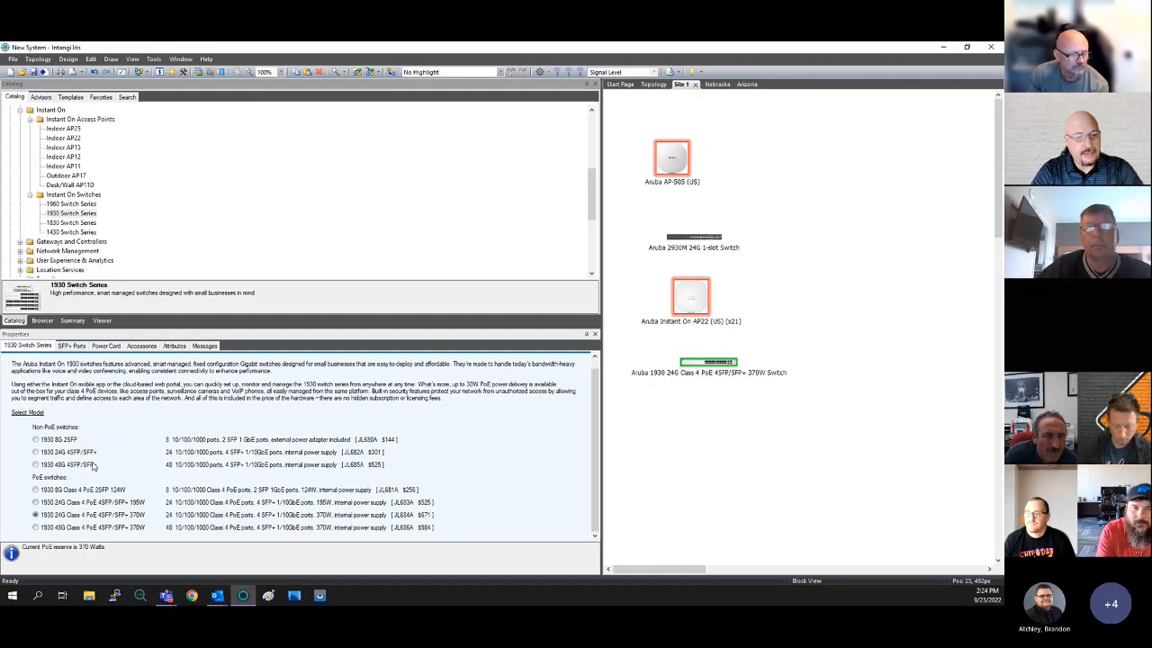
left_click(76, 349)
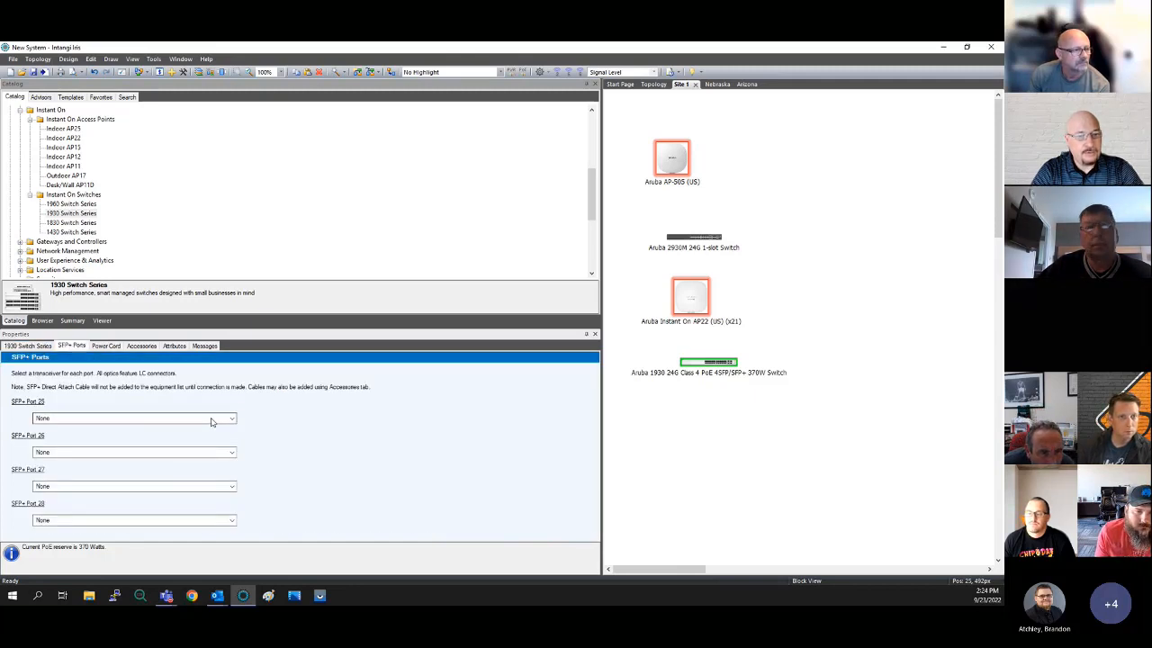
left_click(212, 422)
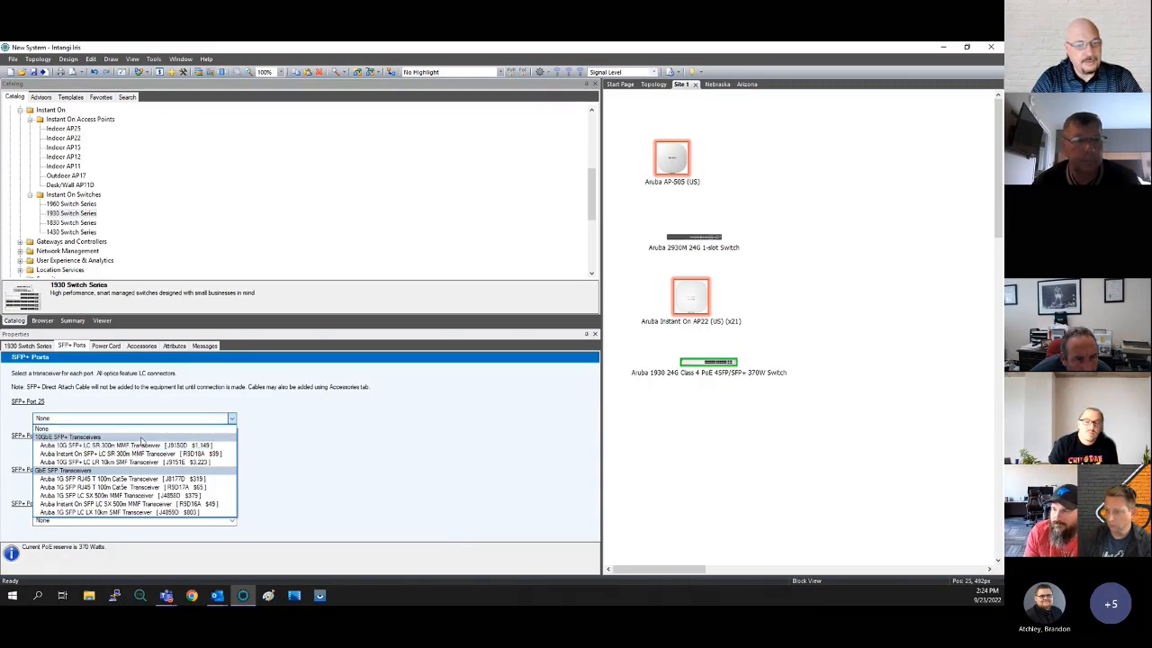
left_click(168, 440)
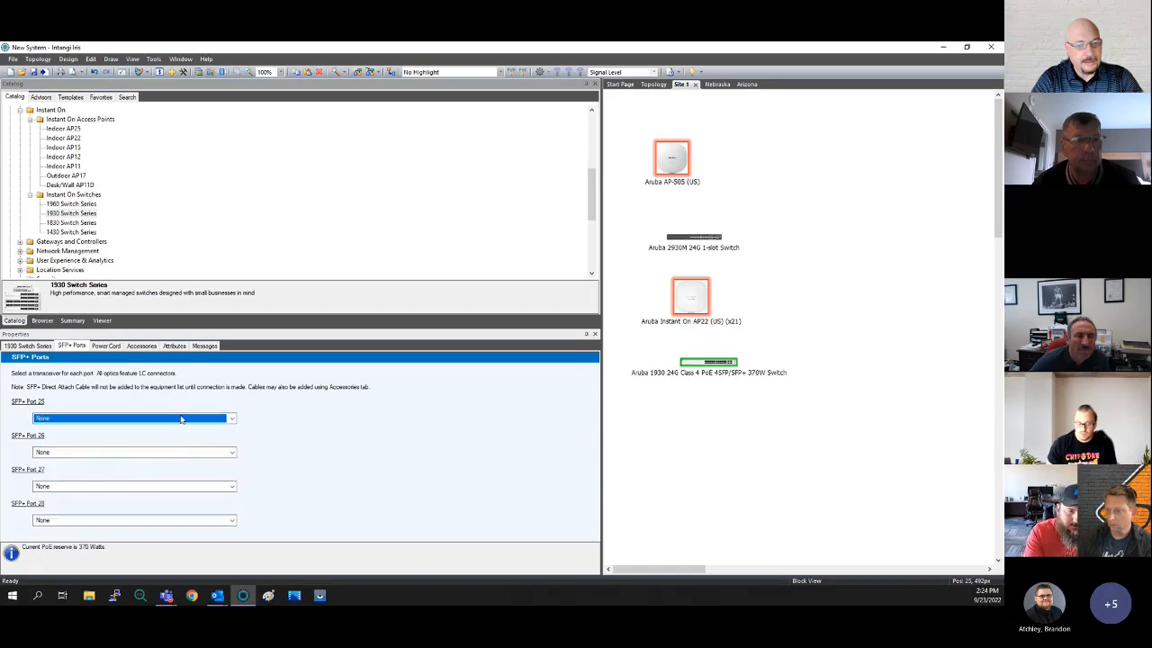
left_click(182, 419)
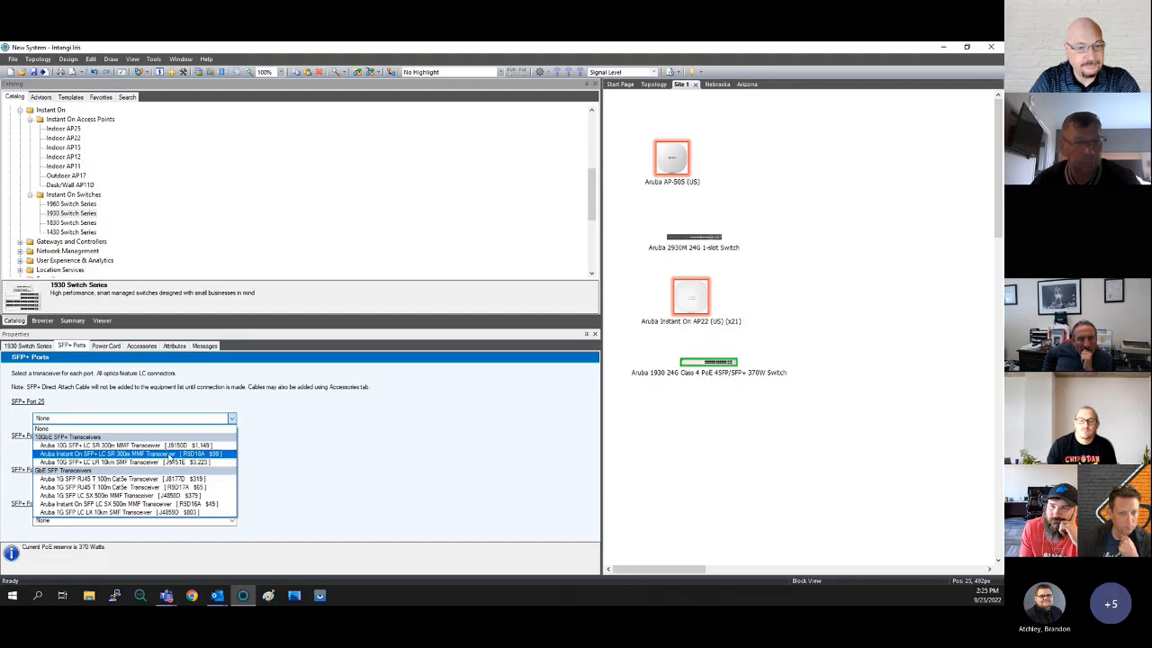
left_click(388, 467)
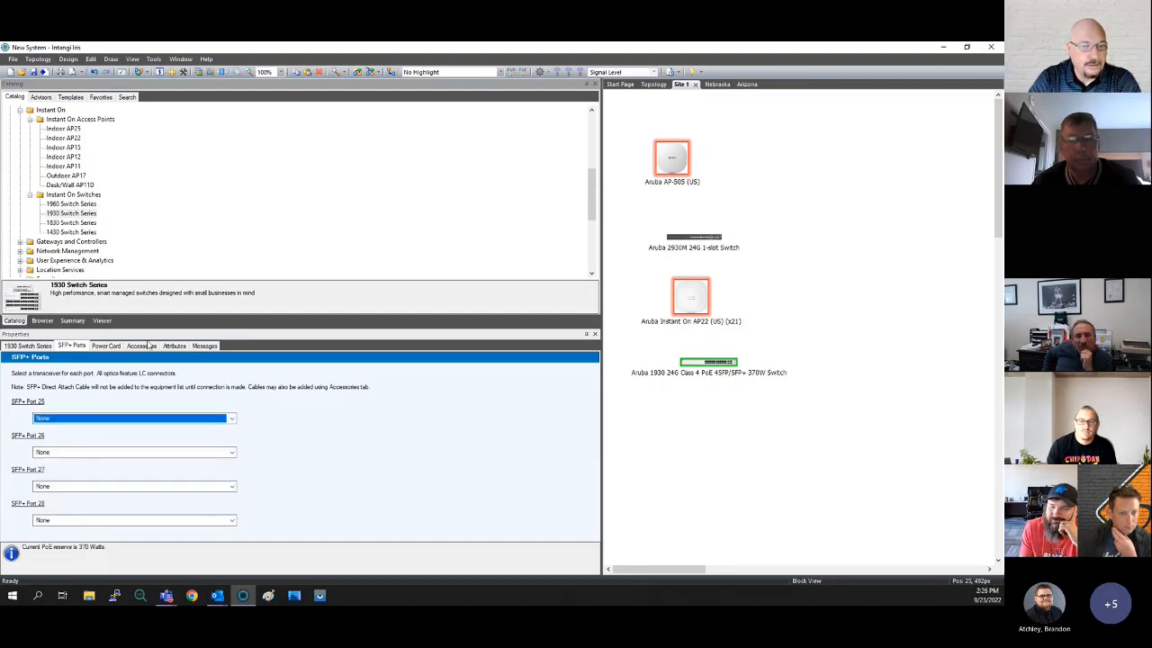
Examine the power cord choices for the 1930 switch, including the equipment-to-PDU cables
left_click(104, 347)
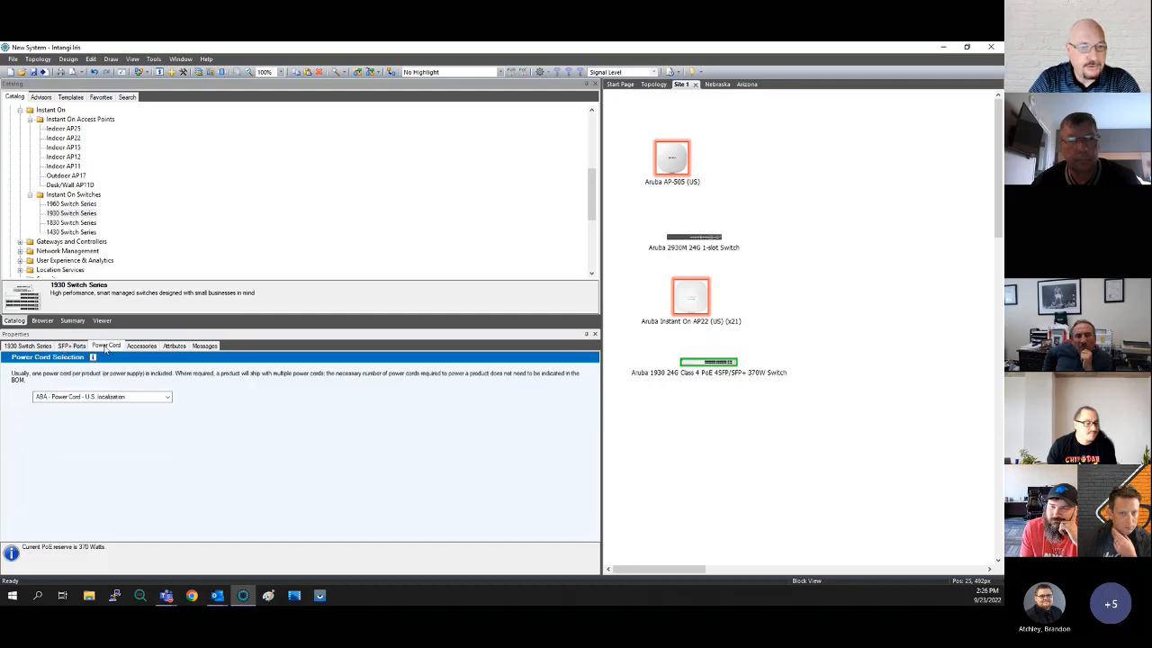
left_click(167, 397)
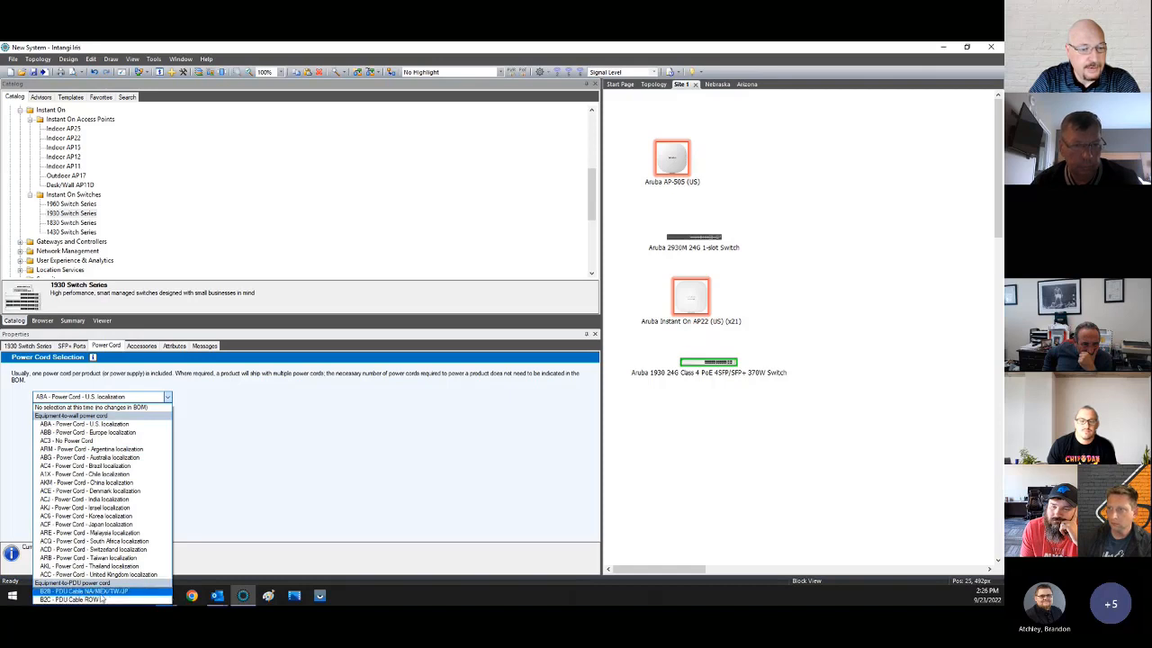
left_click(273, 429)
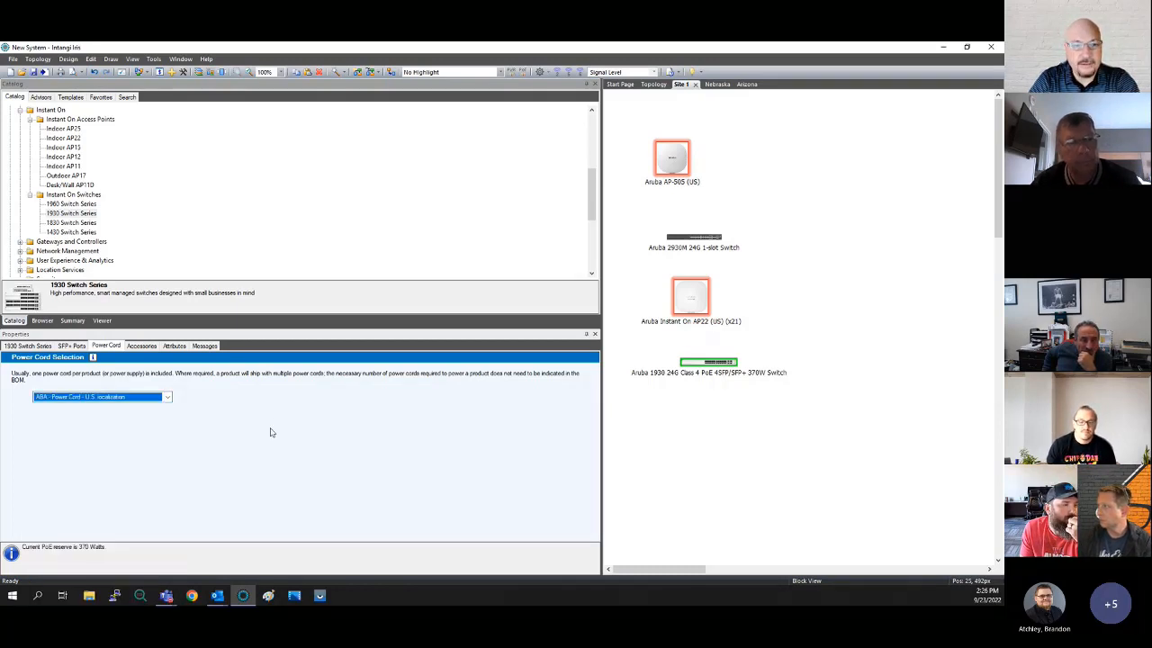
Try the AC3 - No Power Cord option on the 1930 switch, returning to ABA - Power Cord - U.S. localization
left_click(168, 397)
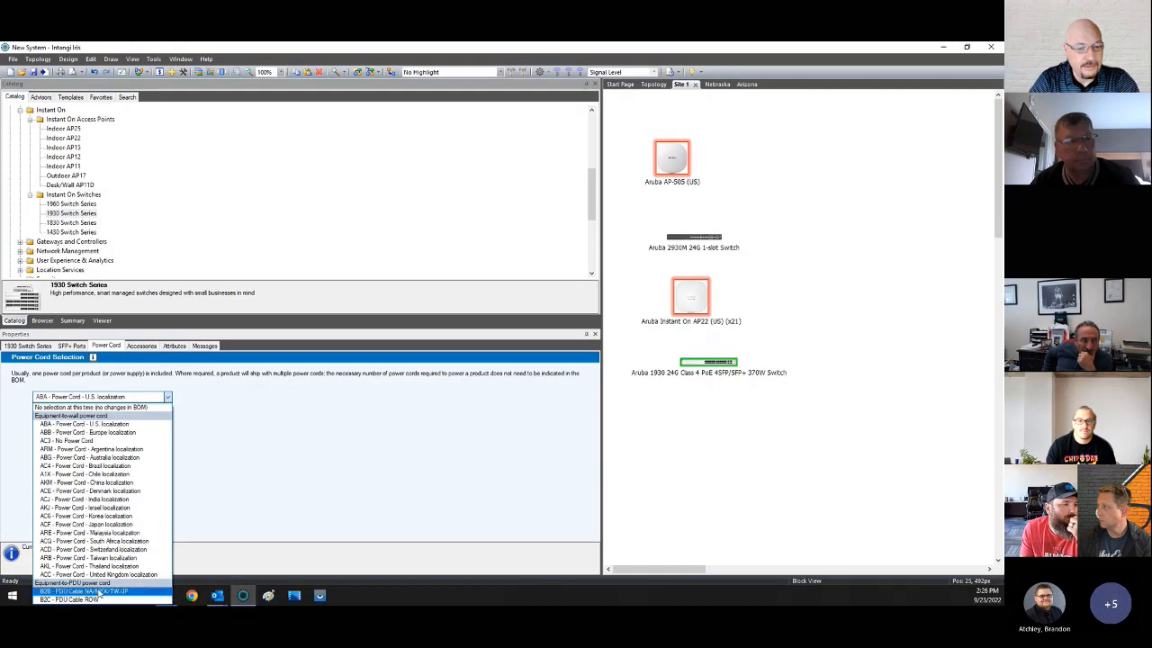
left_click(102, 441)
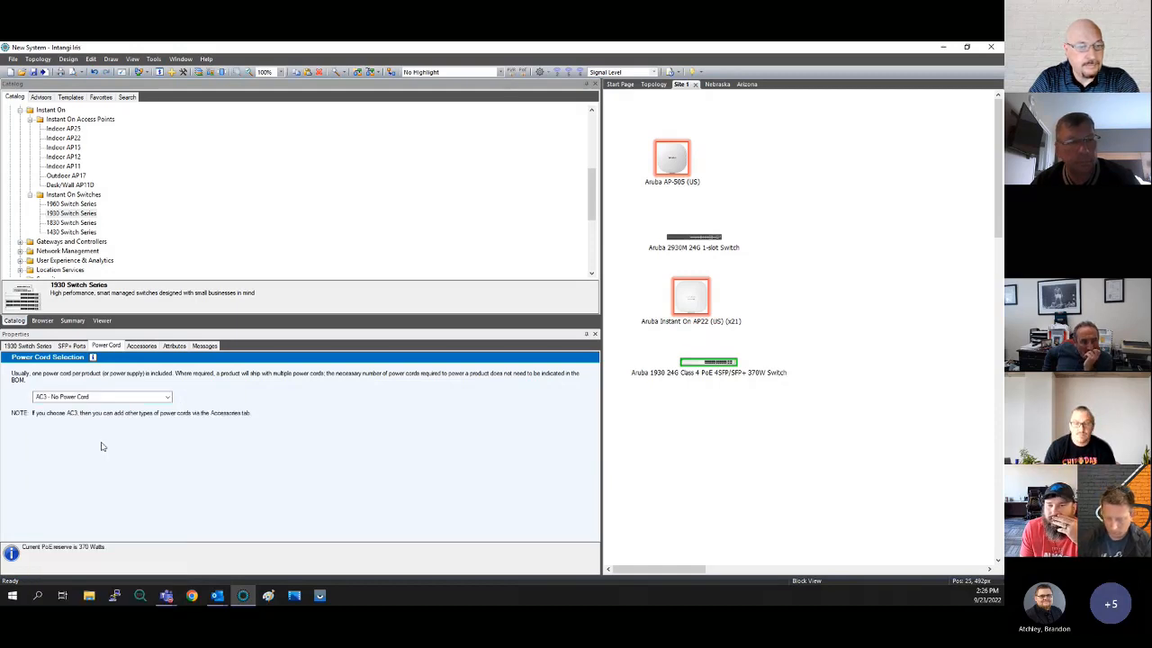
left_click(150, 399)
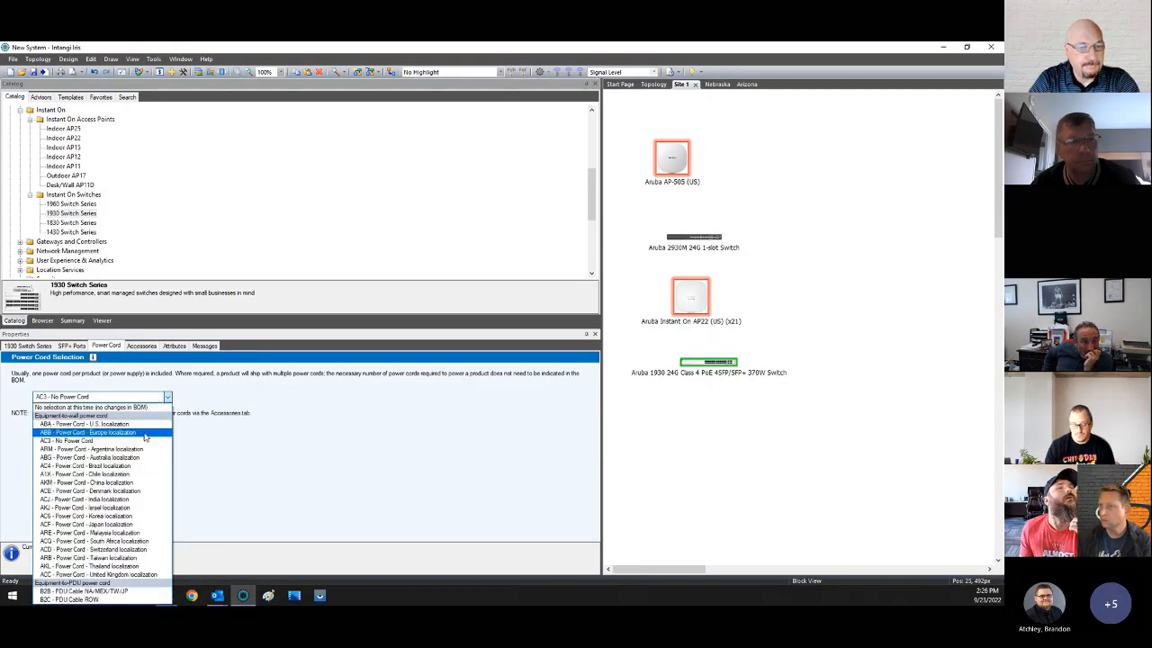
left_click(135, 424)
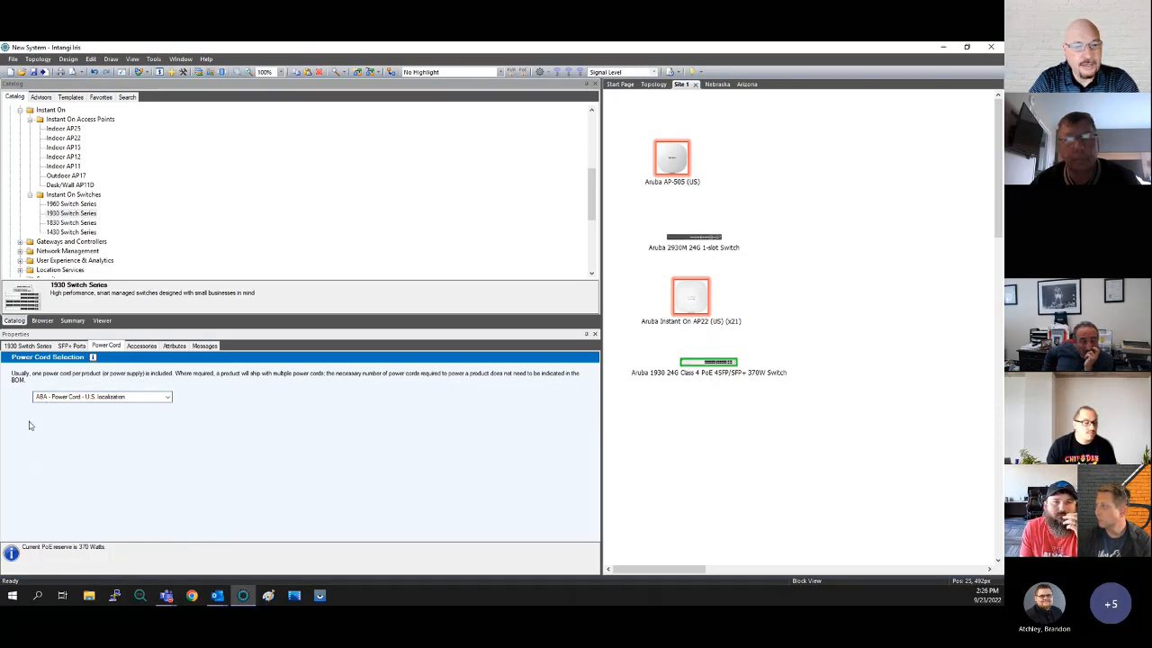
left_click(167, 398)
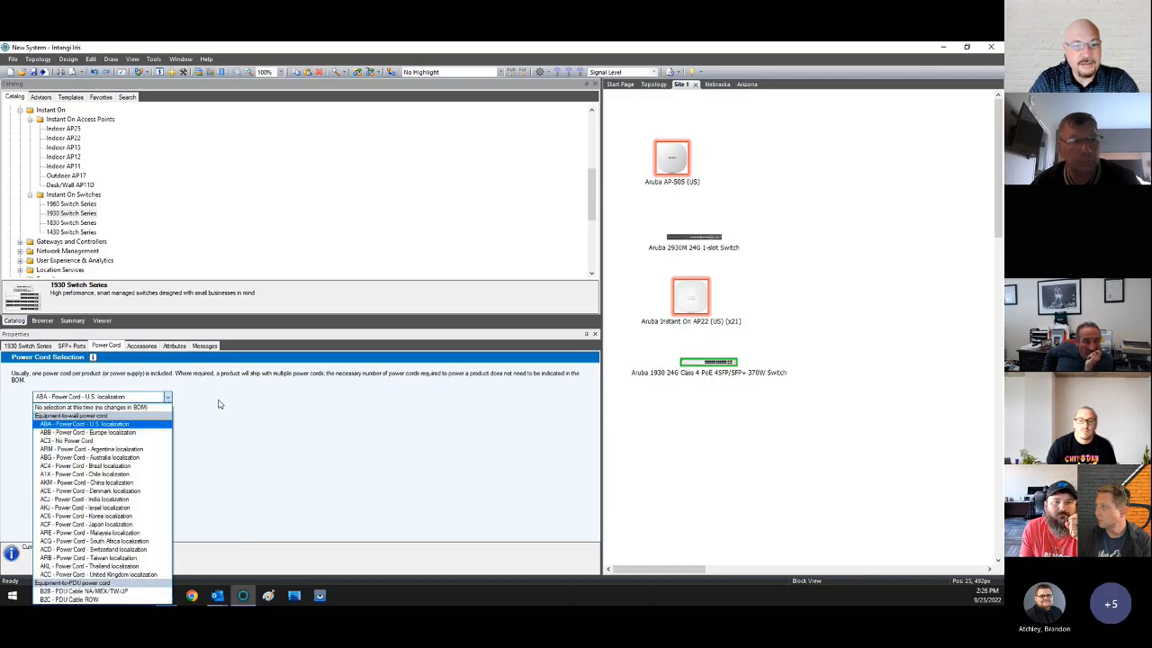
left_click(263, 446)
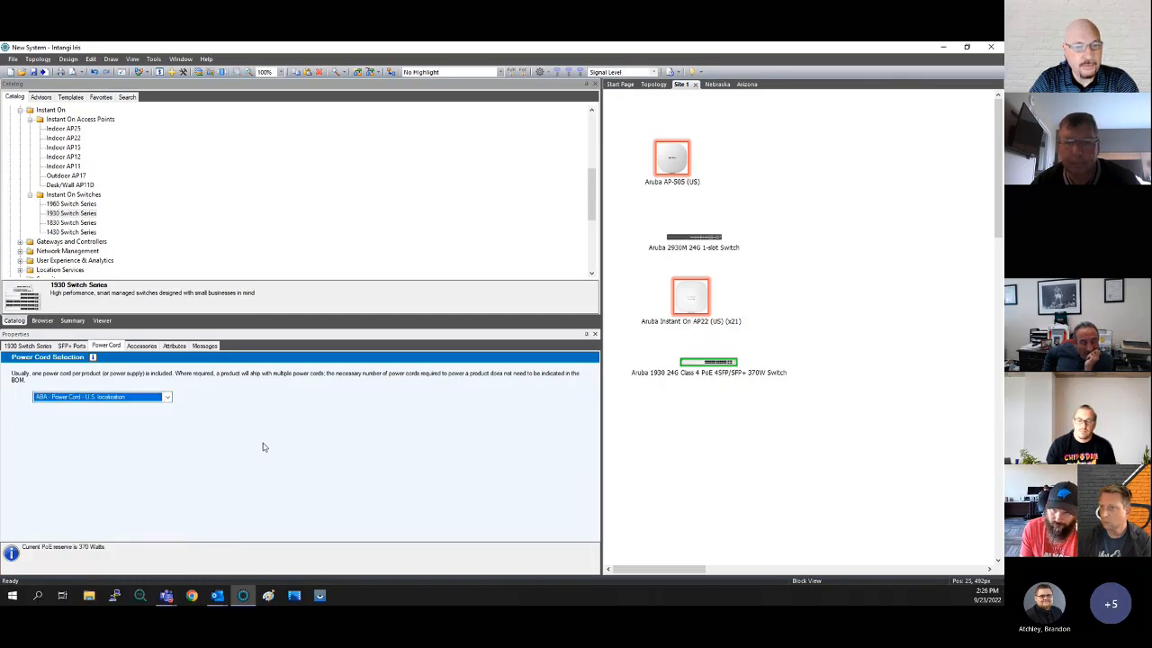
Review the SFP+ DAC cable accessories offered for the 1930 switch
left_click(29, 347)
left_click(141, 347)
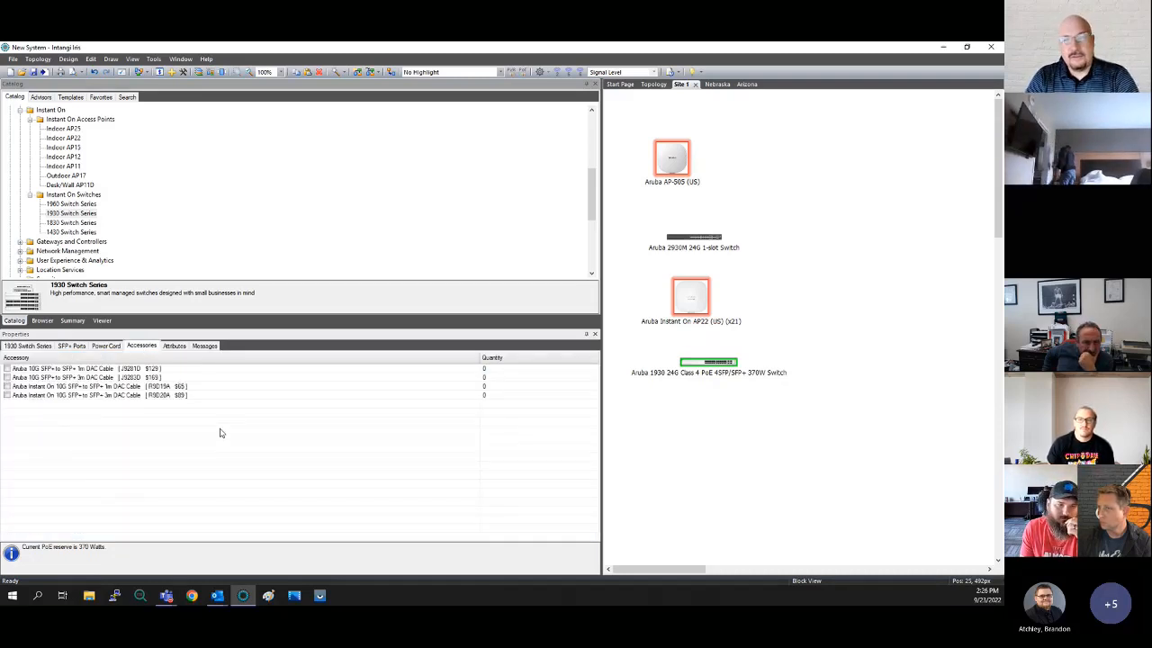
Compare the Aruba 10G SFP+ DAC cables with the Aruba Instant On versions in 1m and 3m lengths
left_click(104, 369)
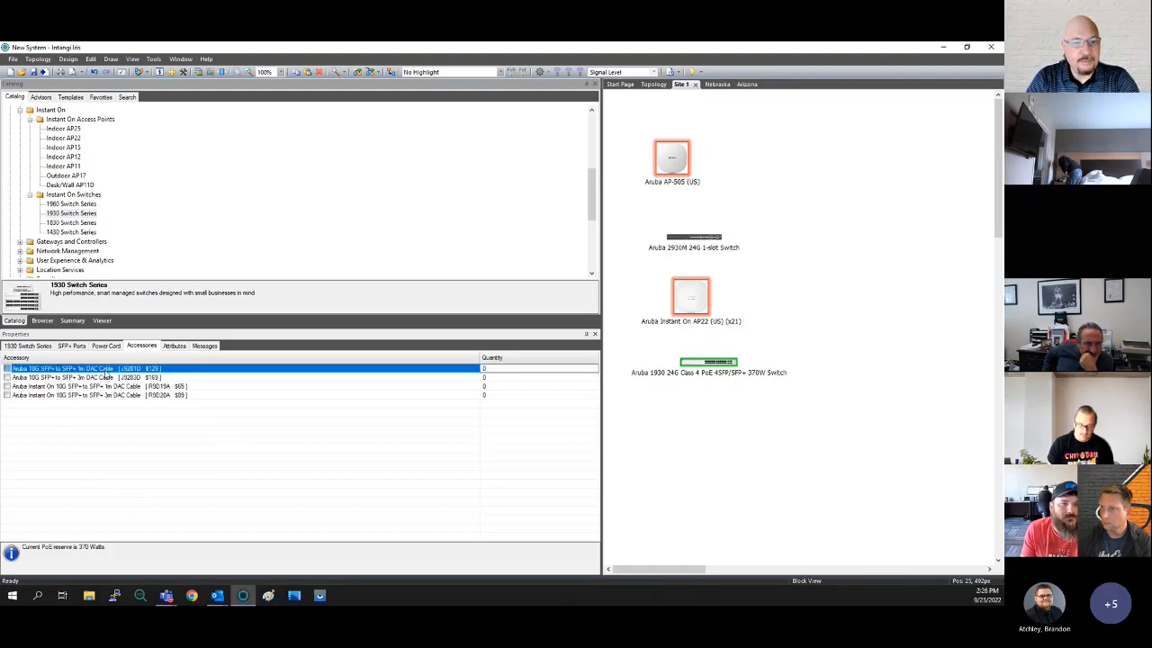
left_click(104, 378)
left_click(116, 387)
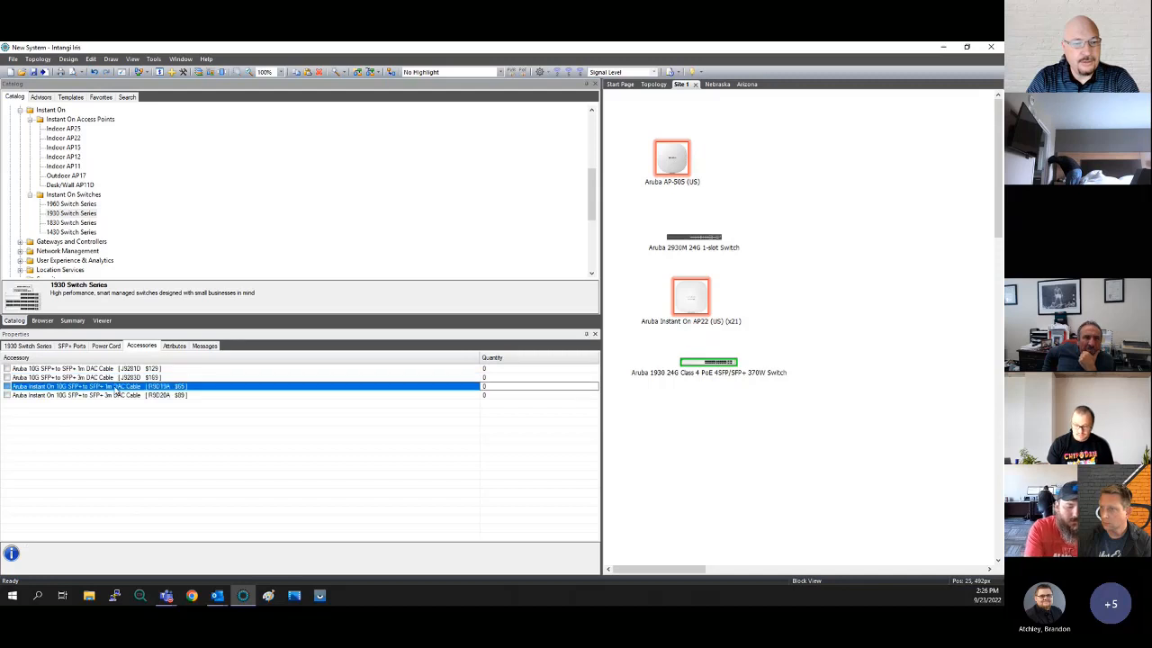
left_click(117, 396)
left_click(118, 387)
left_click(118, 397)
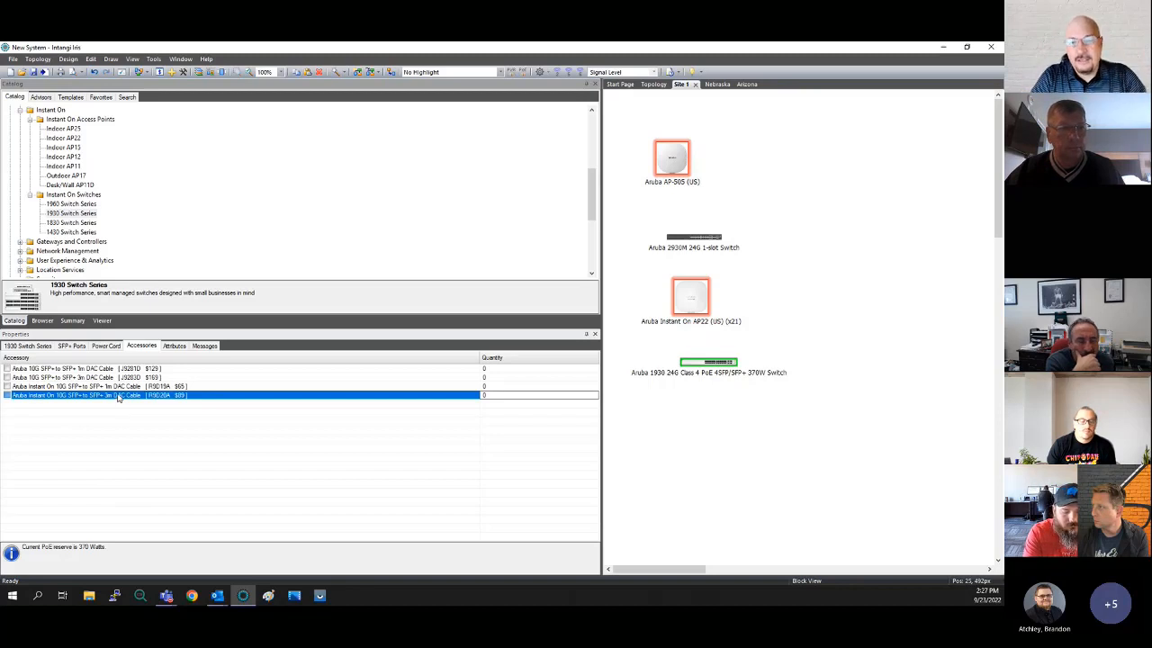
left_click(252, 463)
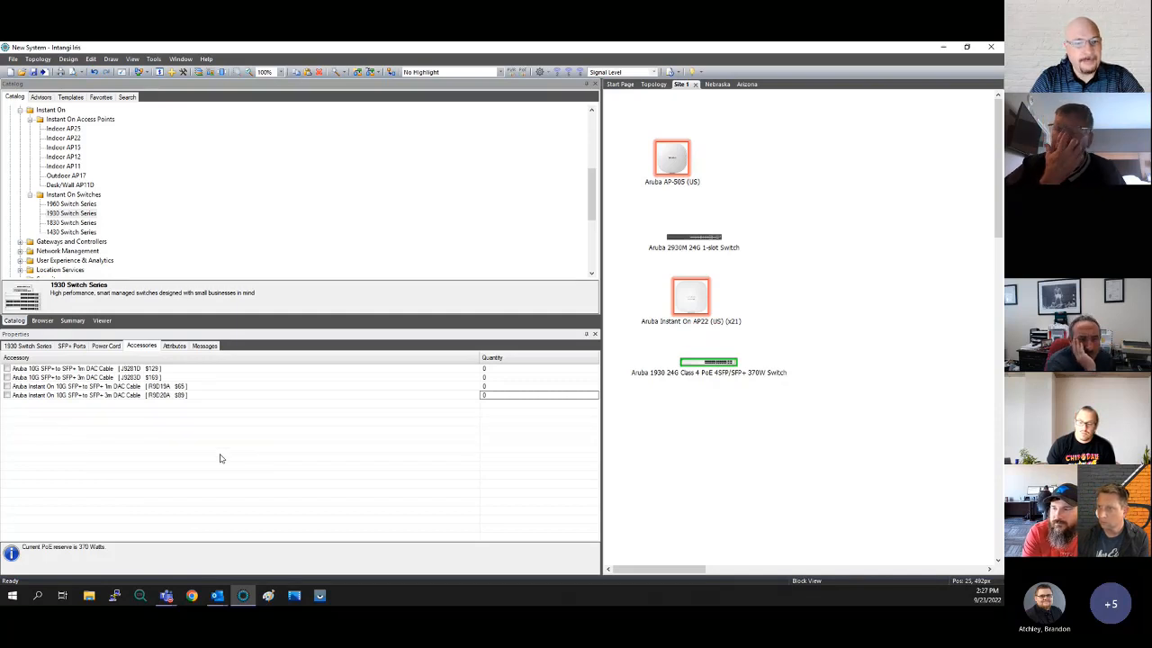
Set the 1930 switch's quantity multiplier to 3 in its attributes
left_click(174, 347)
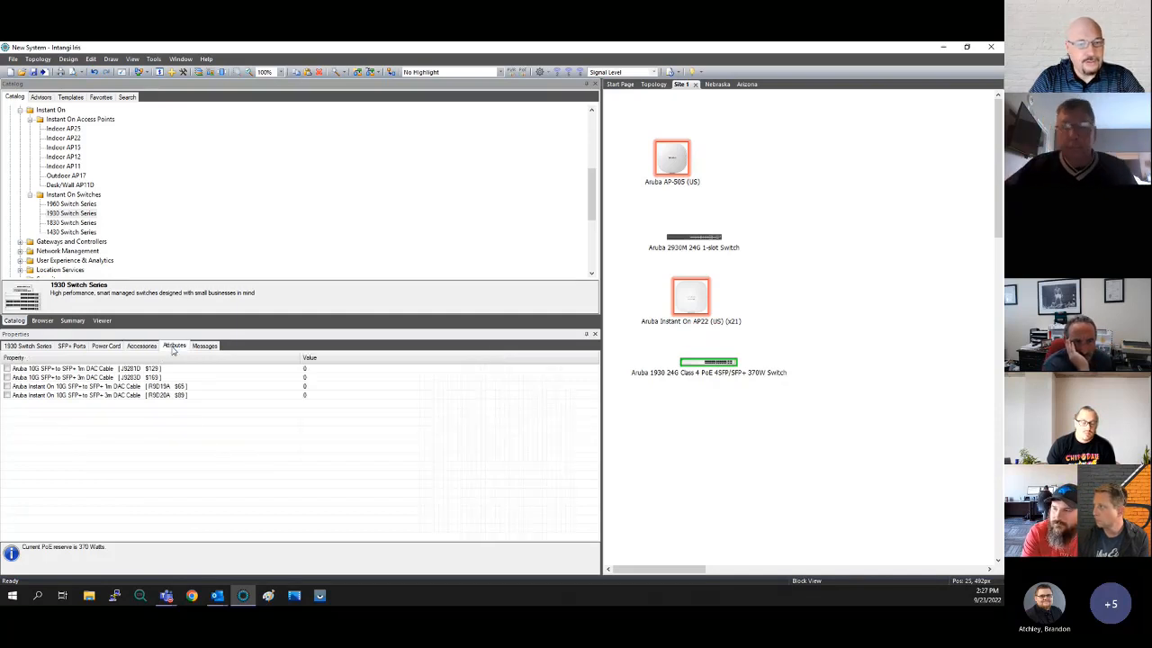
left_click(315, 379)
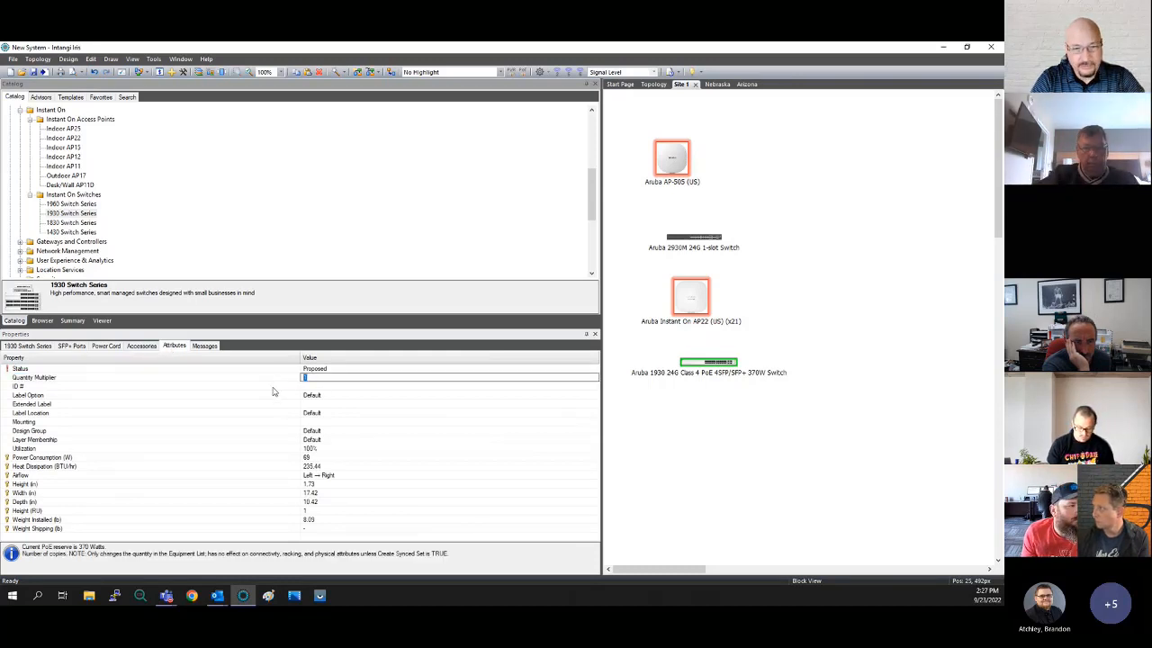
type("3")
key("Return")
Examine the 1930 switch's remaining attributes, including mounting, utilization, power consumption, heat dissipation, depth and installed weight
left_click(376, 432)
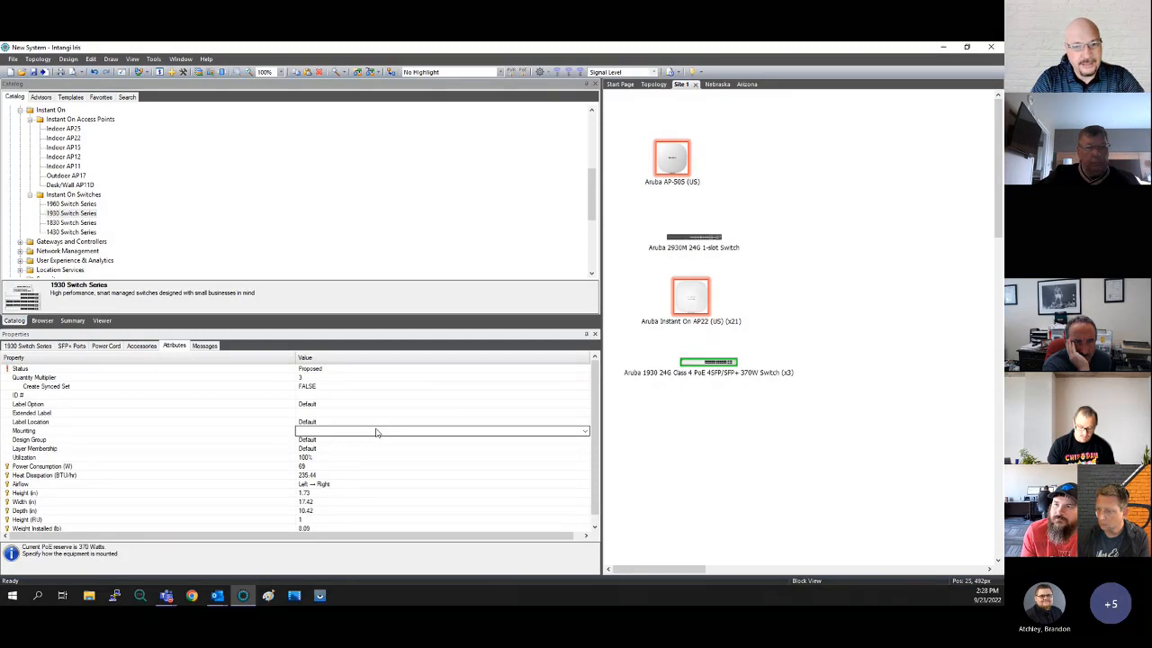
scroll(357, 452, "down", 1)
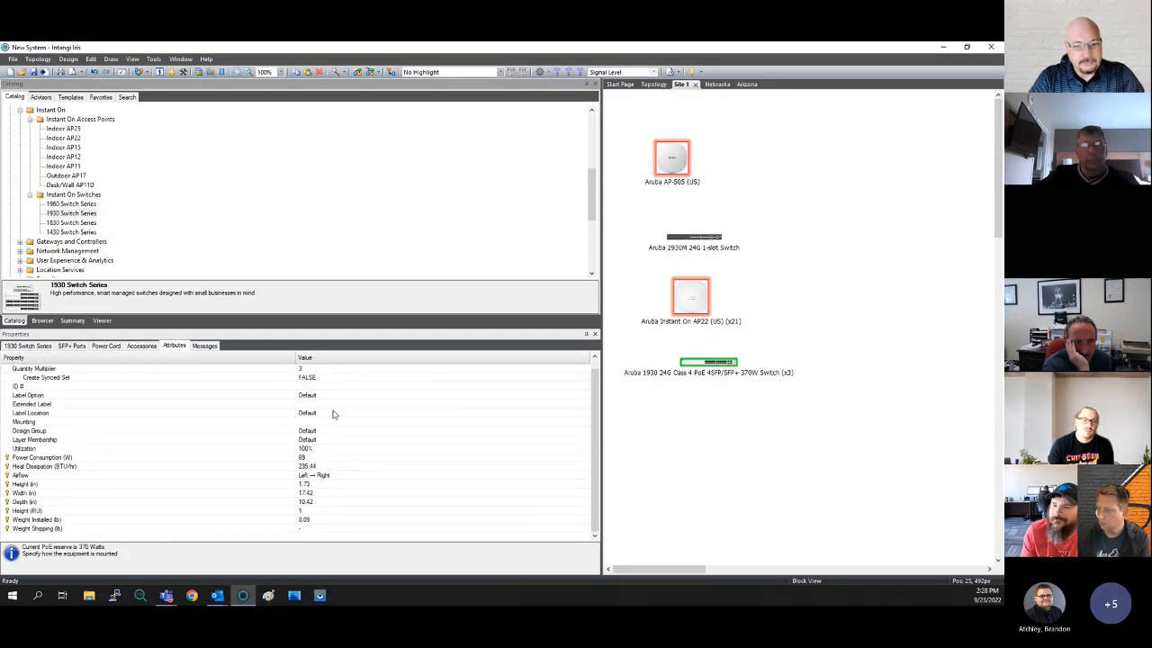
left_click(314, 465)
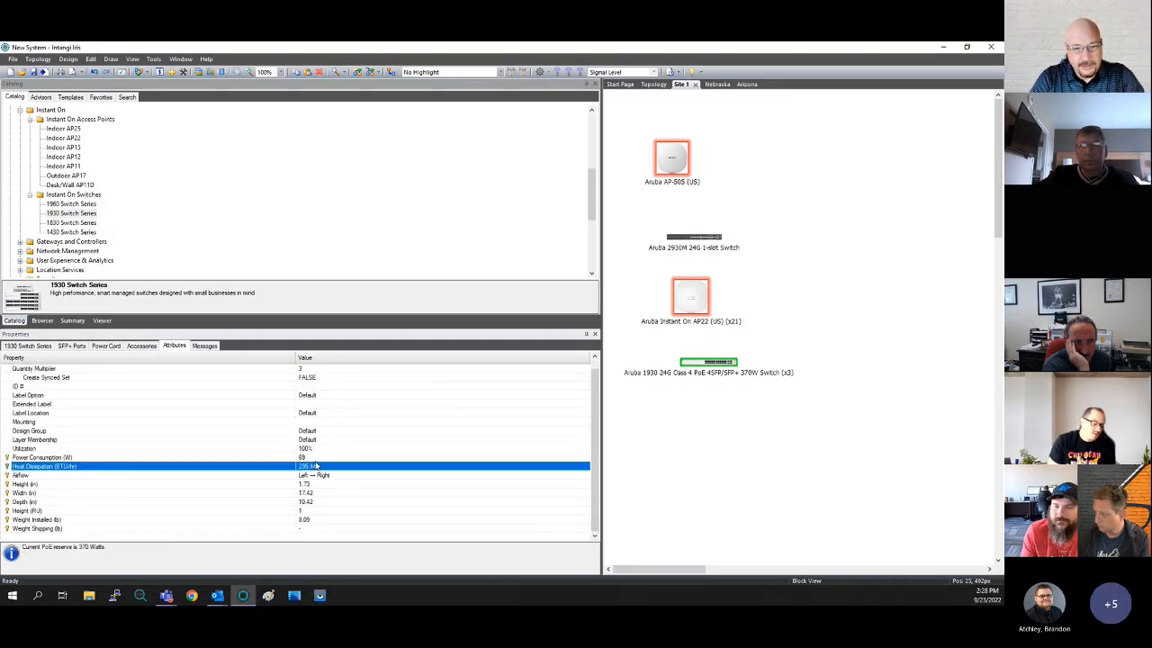
left_click(312, 449)
left_click(313, 458)
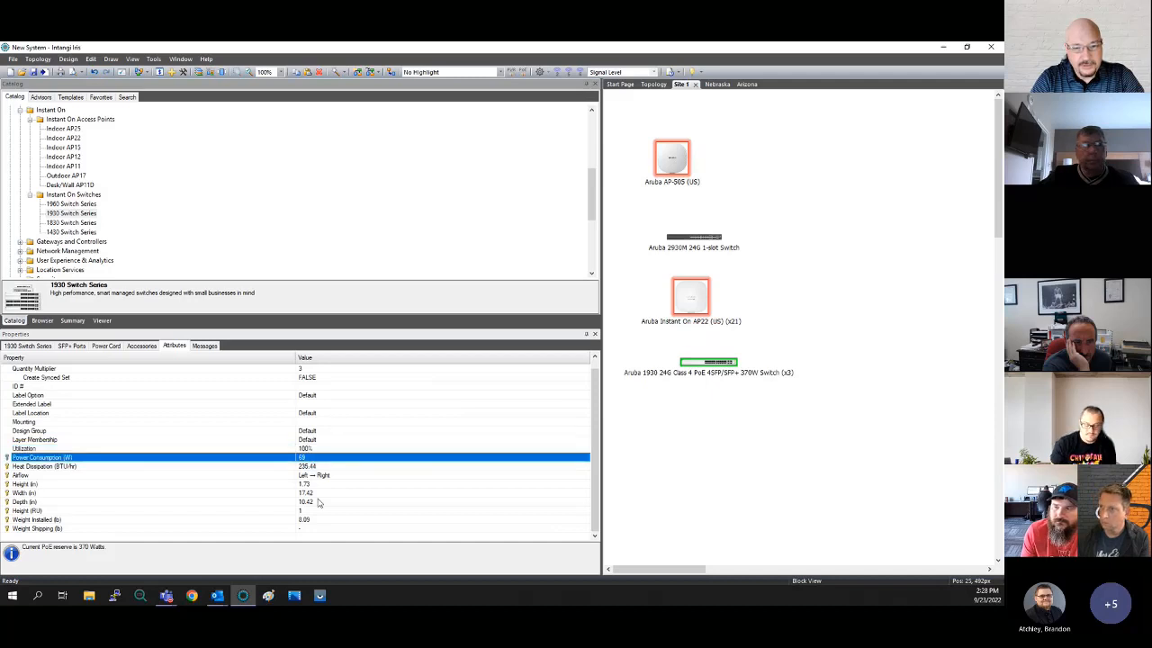
left_click(318, 502)
left_click(310, 521)
Review the 1930 switch's power summary and recommendation messages, returning to its model list and the Aruba catalog folders
left_click(207, 348)
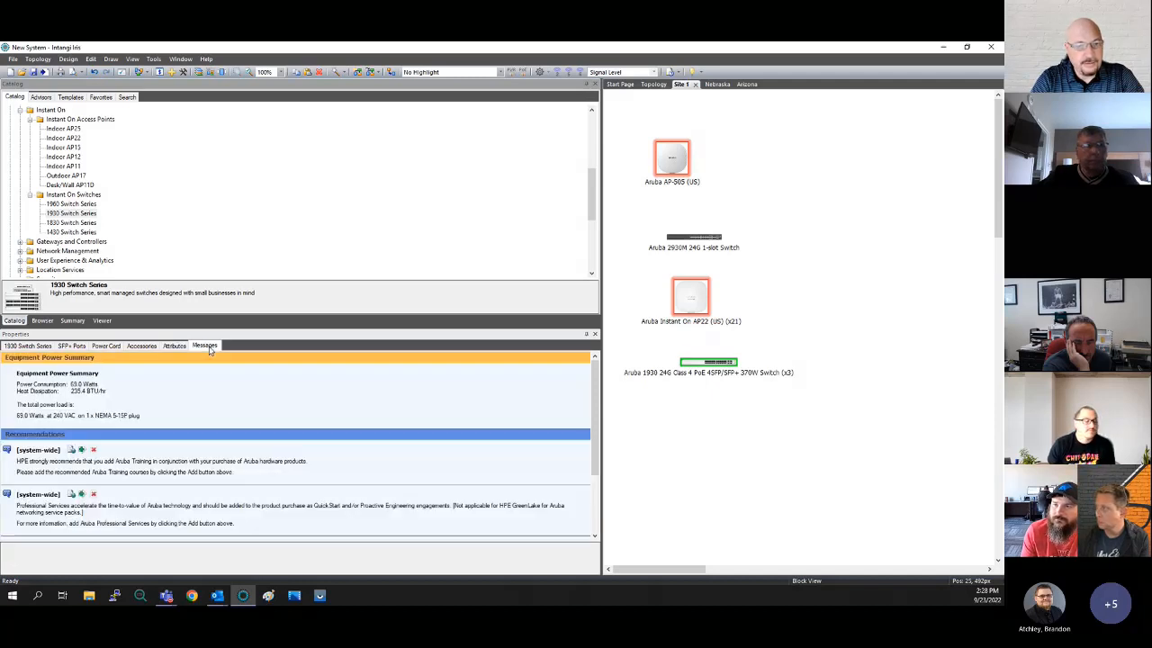
scroll(396, 460, "down", 2)
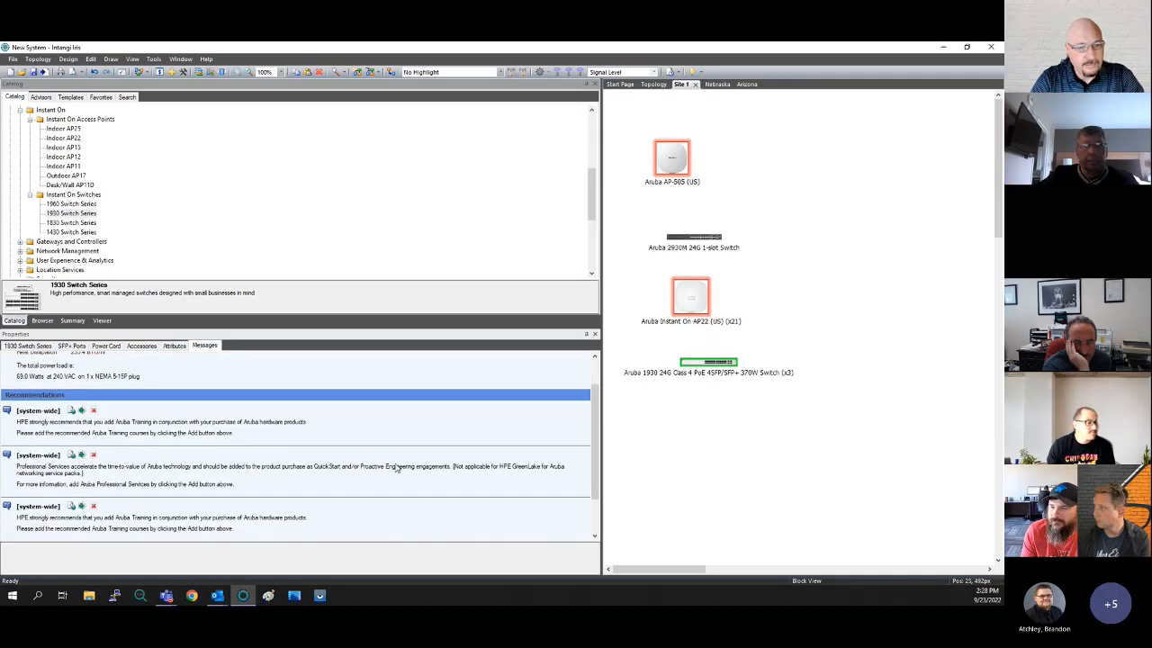
scroll(395, 470, "down", 2)
scroll(396, 472, "up", 4)
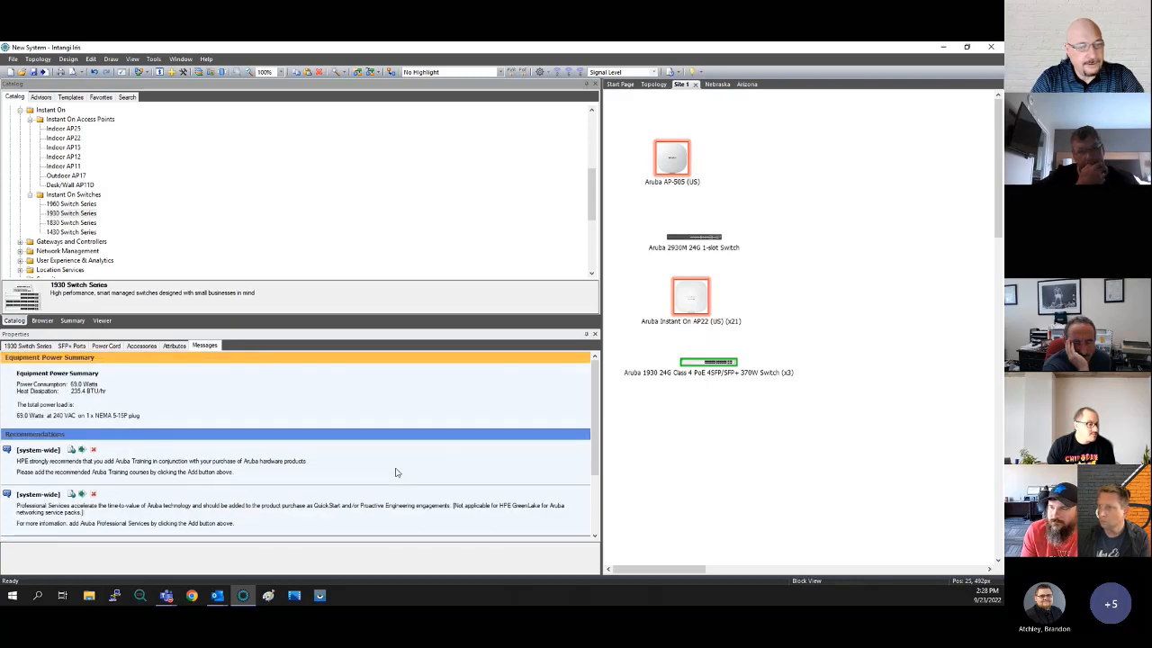
left_click(12, 349)
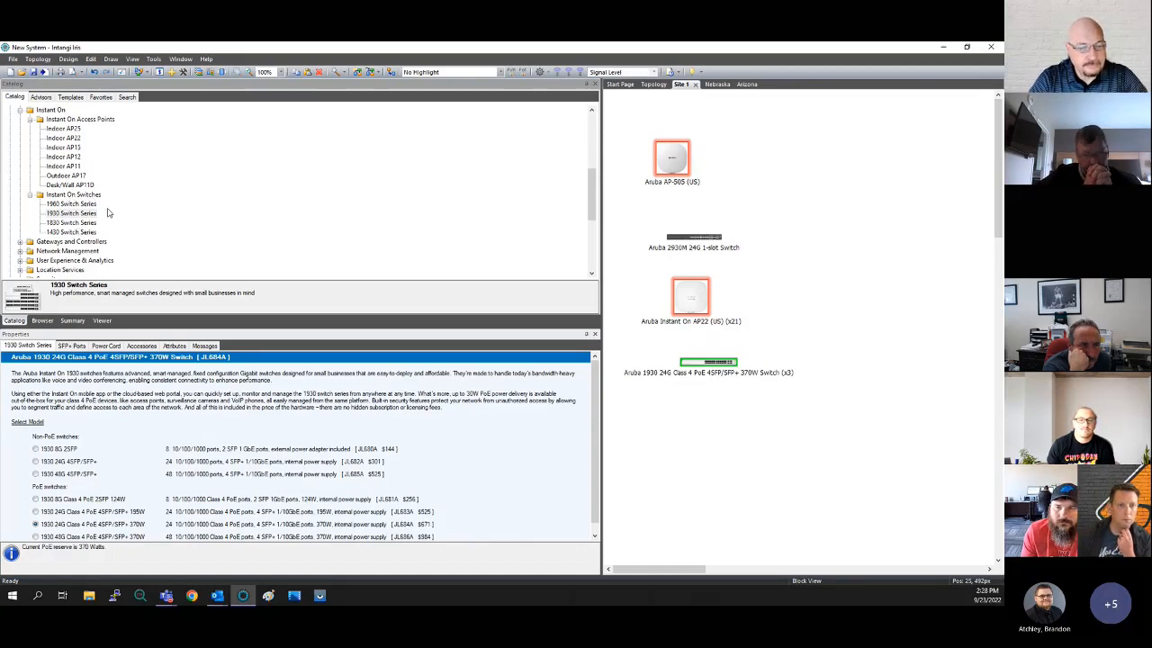
scroll(113, 213, "up", 2)
scroll(112, 213, "up", 2)
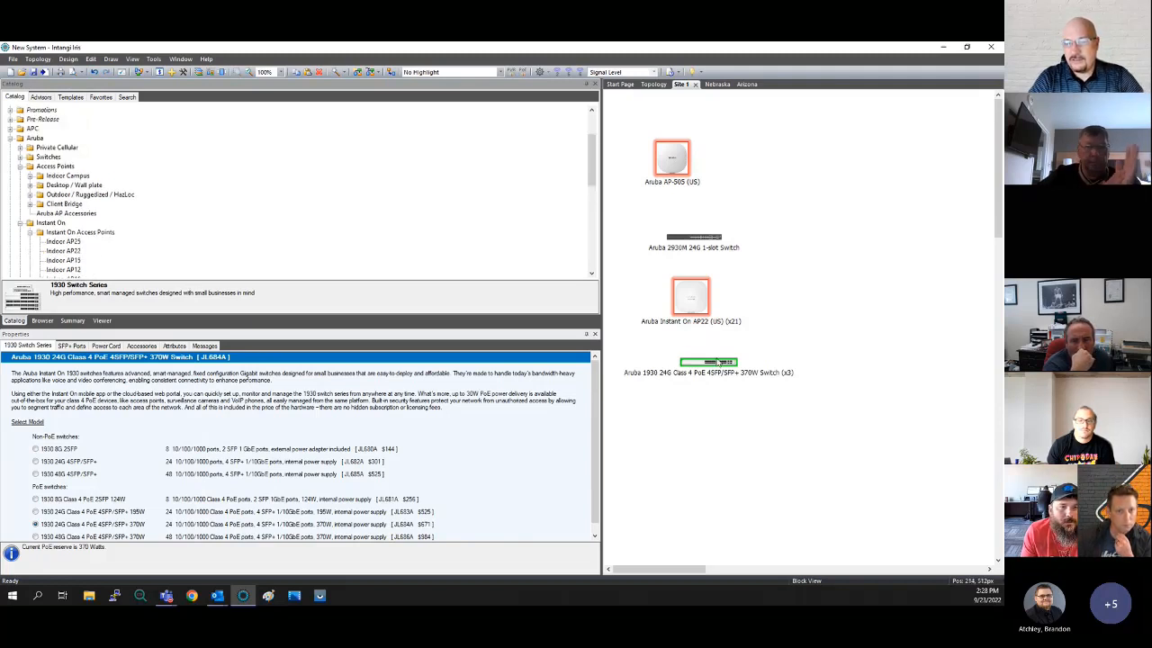
Move the 1930 switch up close beneath the Instant On AP22, selecting both devices together and clearing the selection
left_click_drag(718, 363, 717, 346)
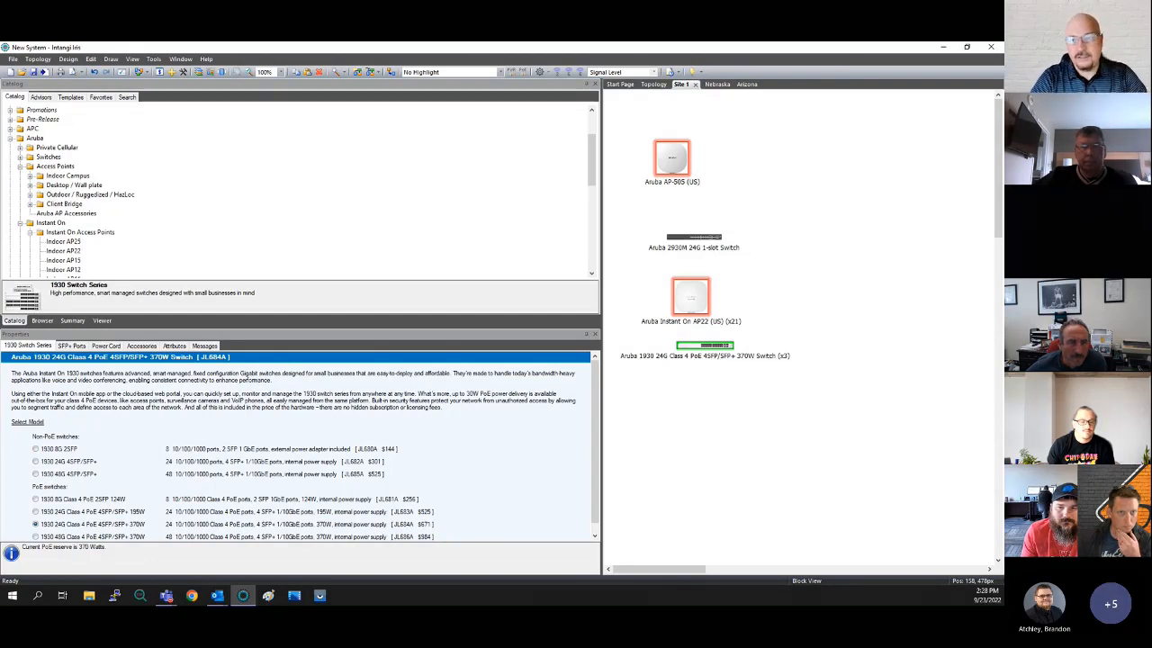
left_click(682, 445)
left_click_drag(621, 266, 815, 373)
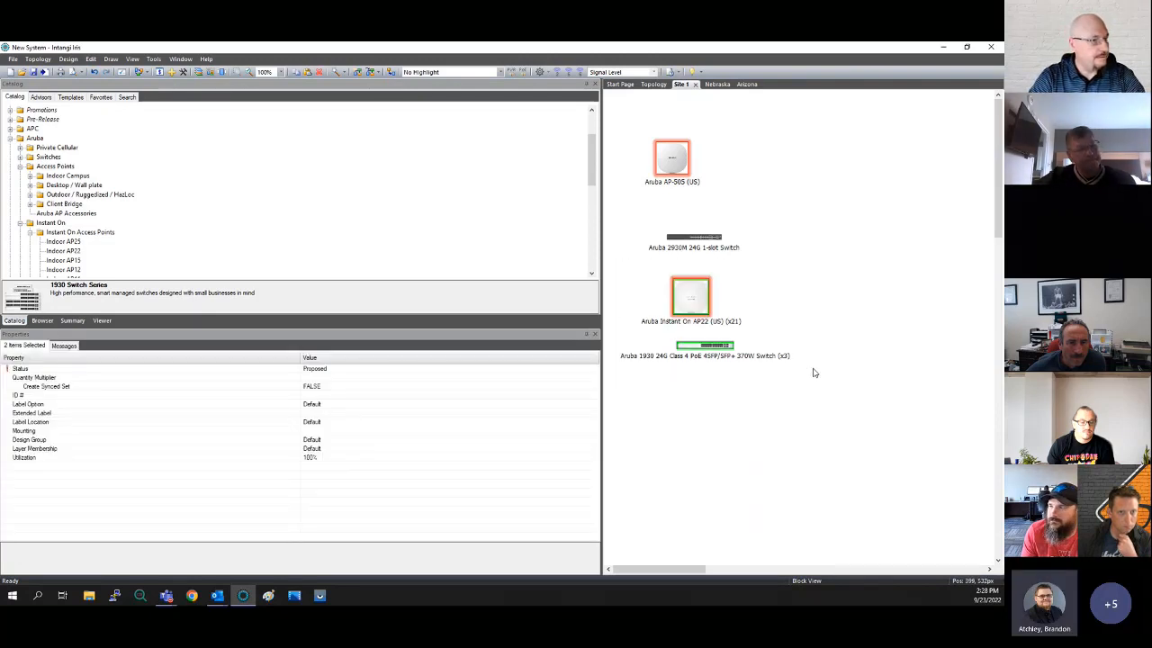
left_click(770, 393)
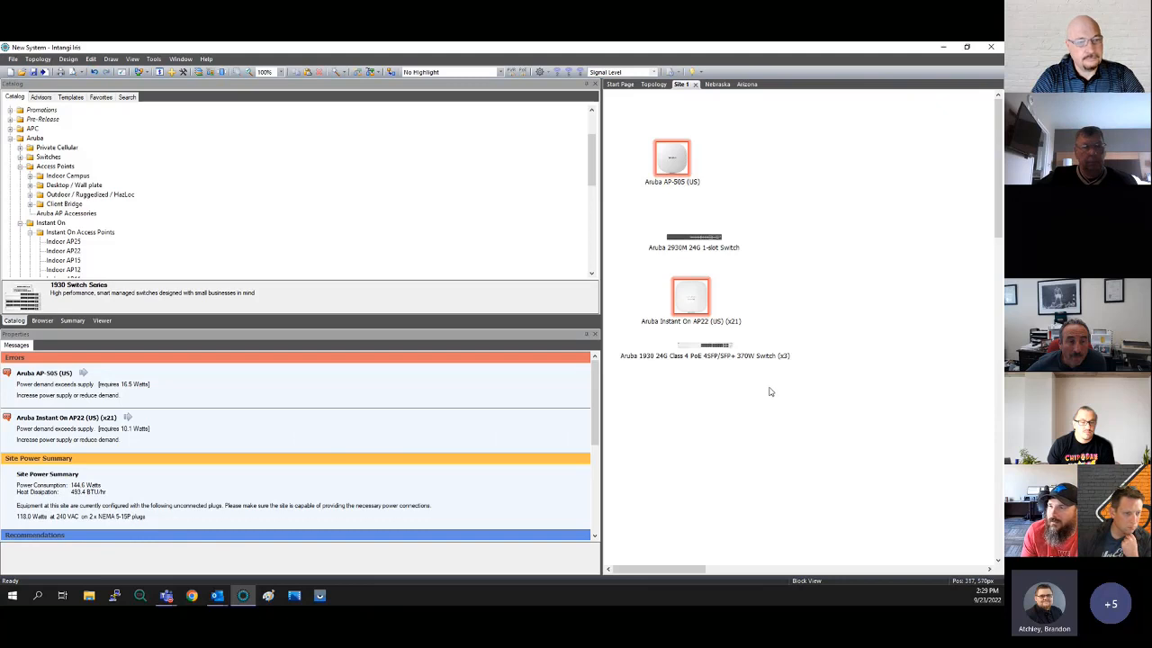
With the Instant On AP22 selected, undock its Properties pane, narrow the Catalog area, and reshape the floating pane into a tall column beside it
left_click(695, 315)
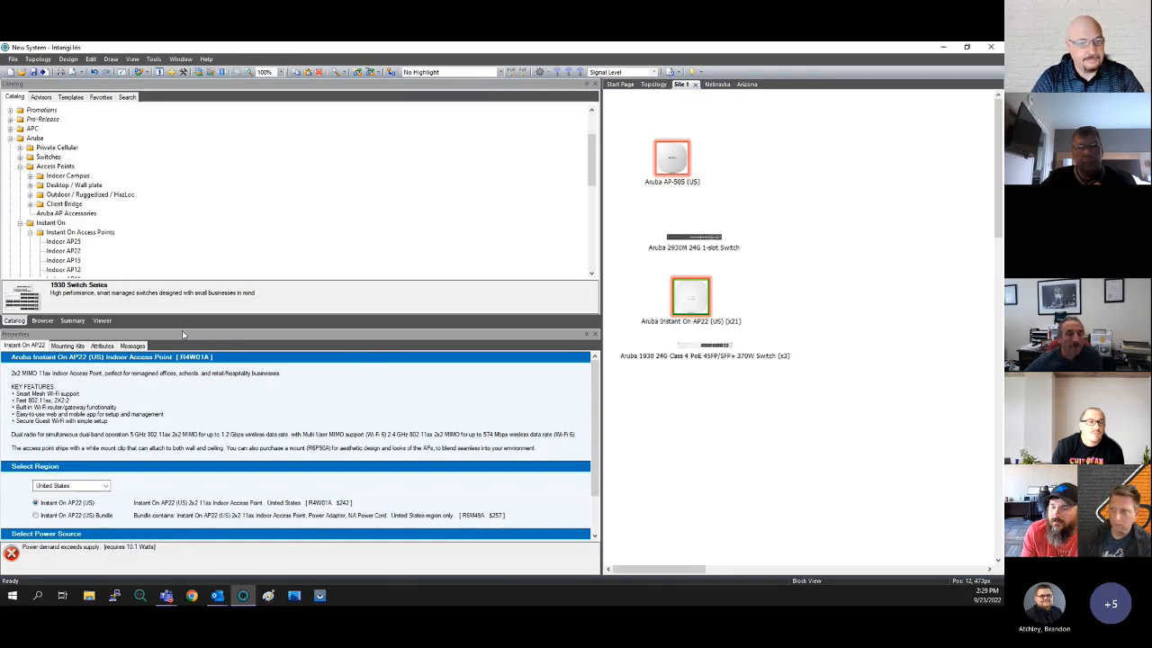
left_click_drag(182, 333, 502, 97)
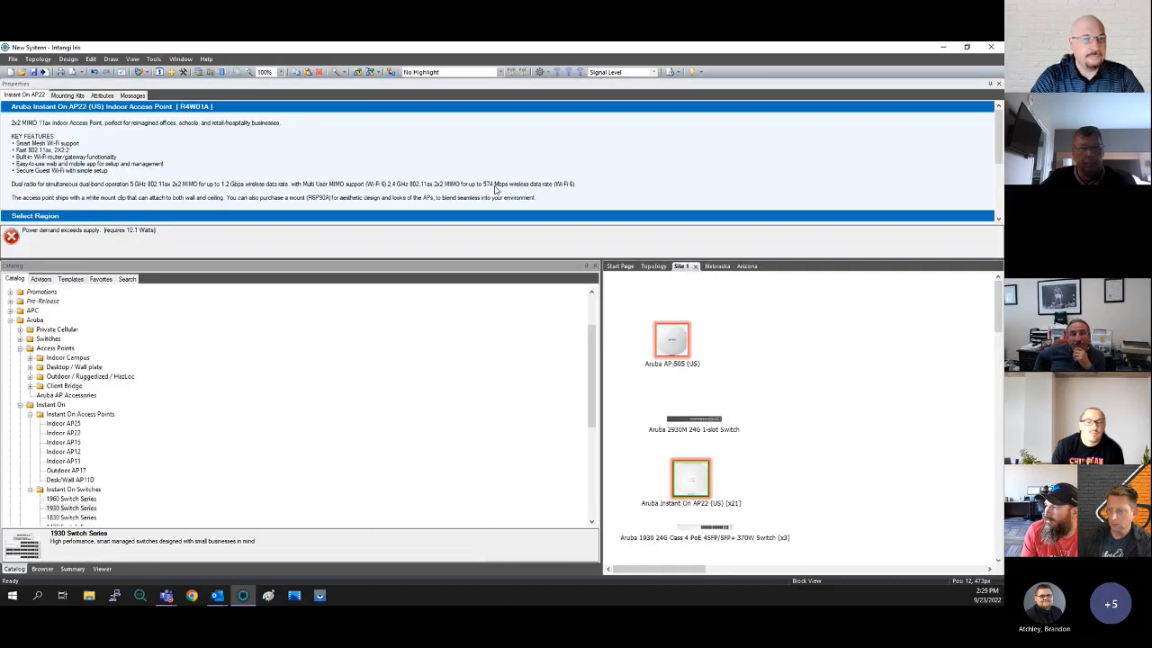
double_click(478, 84)
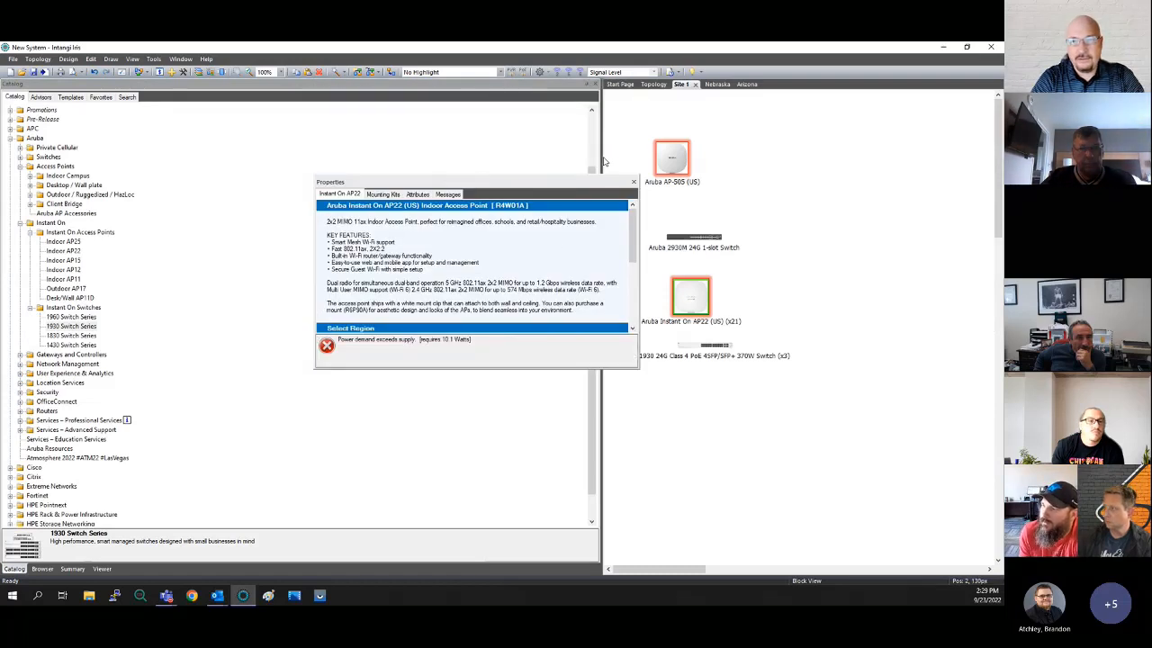
left_click_drag(601, 162, 319, 162)
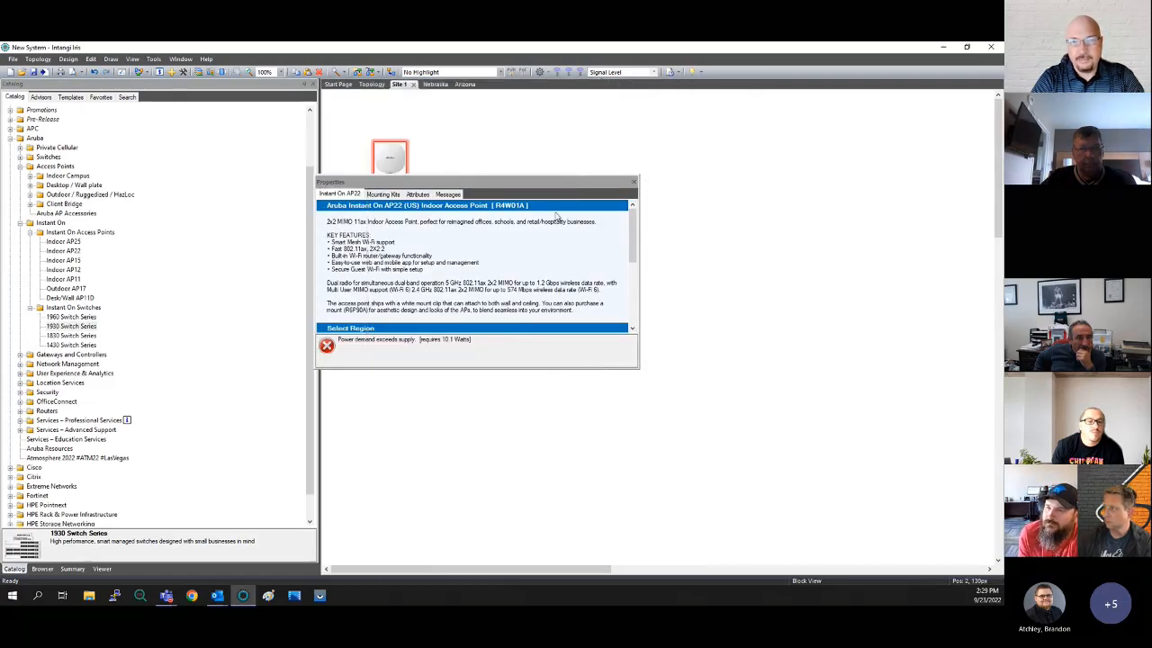
left_click_drag(639, 249, 508, 276)
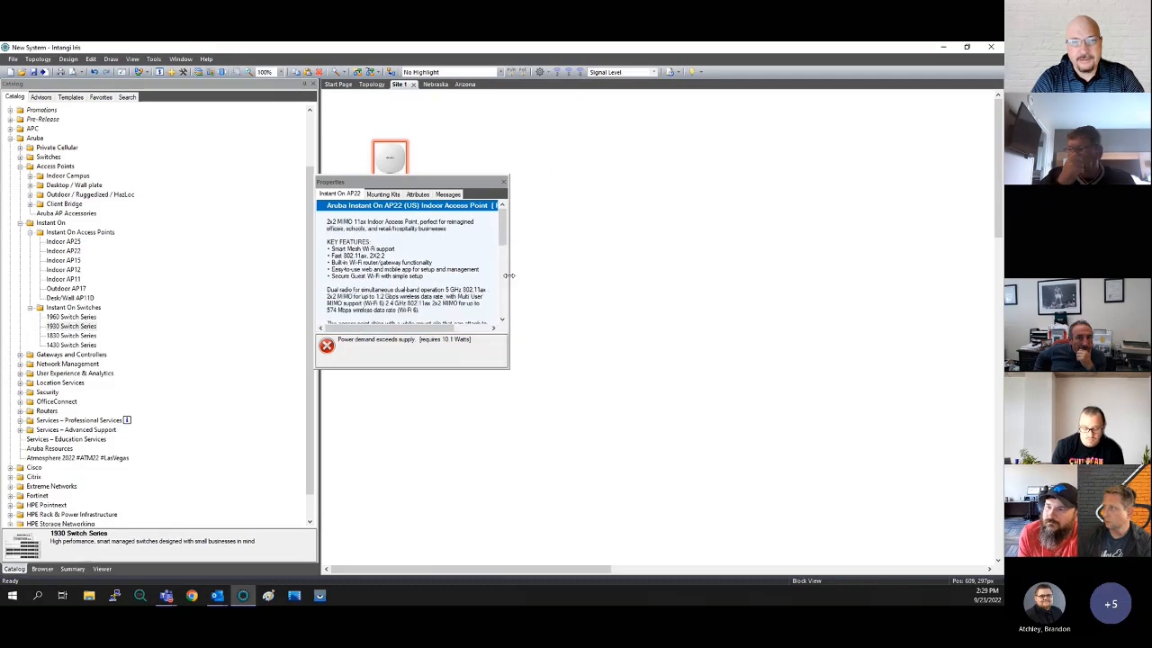
left_click_drag(404, 369, 414, 590)
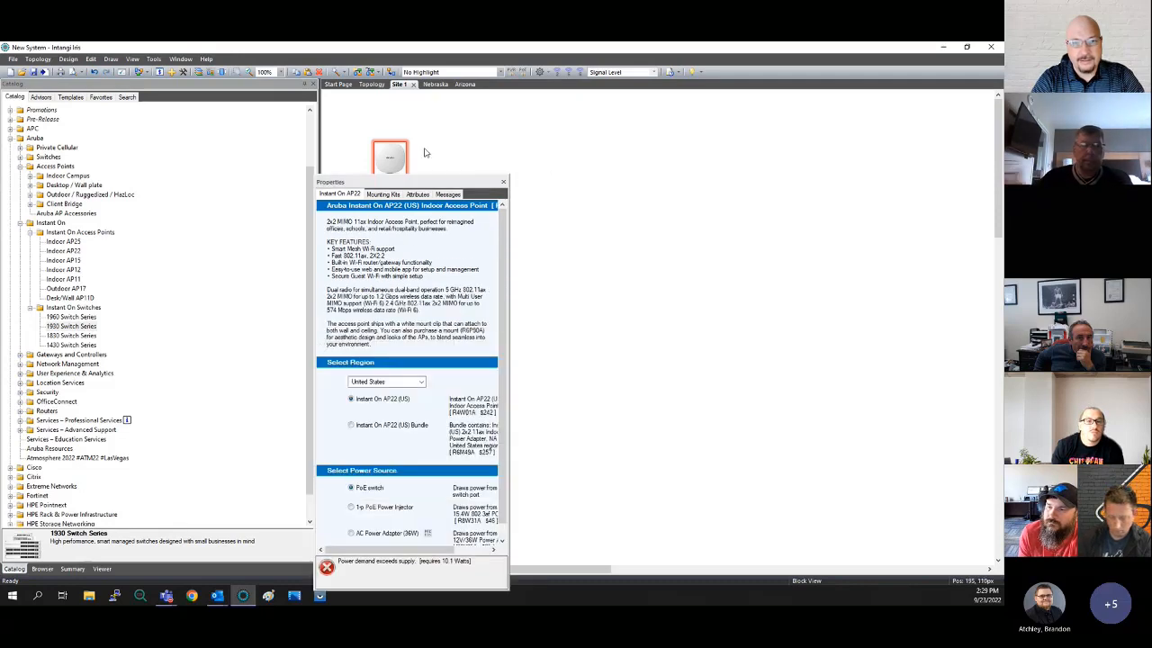
left_click_drag(423, 182, 431, 85)
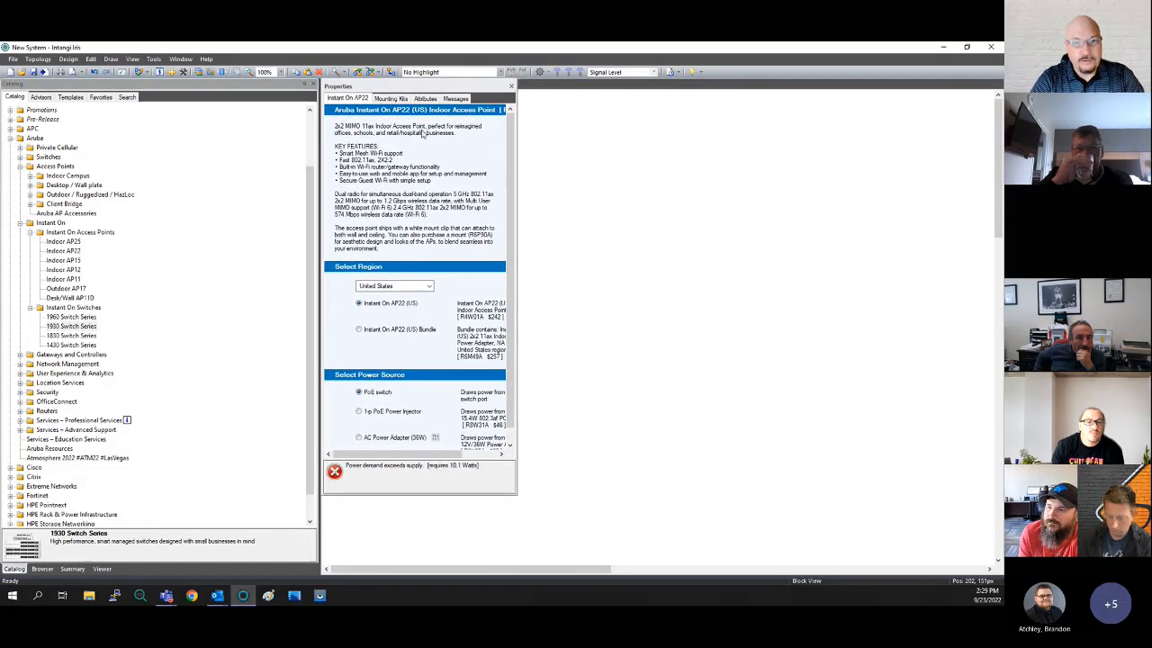
Reset the window layout to its defaults by restarting Iris, and maximize the restarted program window
left_click(180, 58)
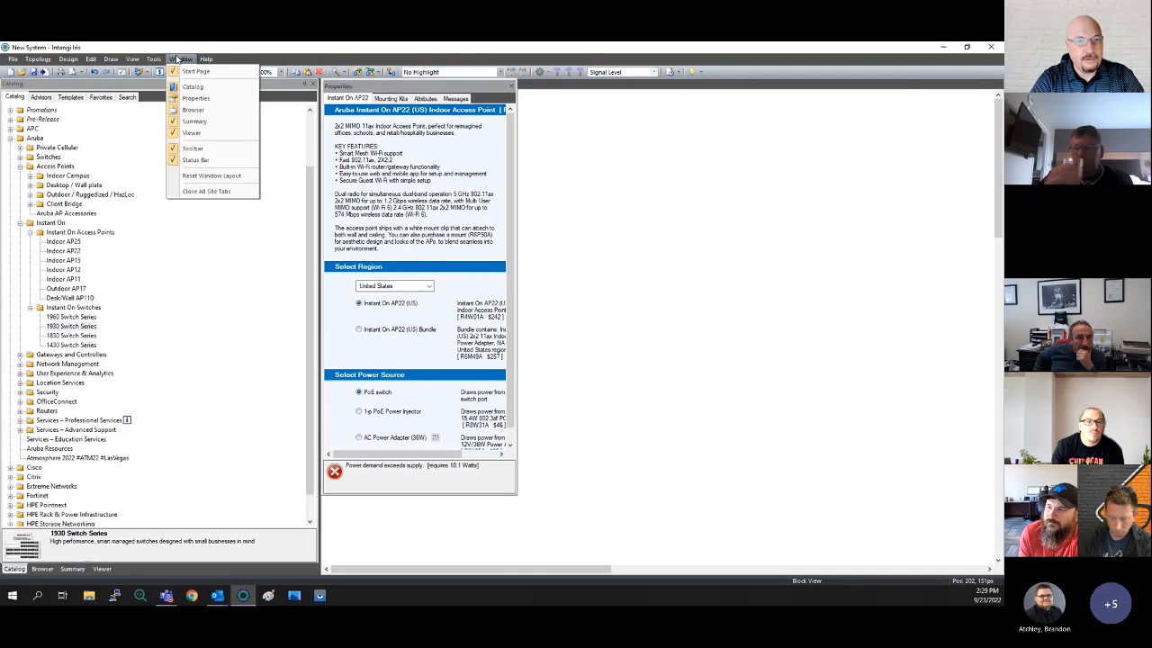
left_click(216, 176)
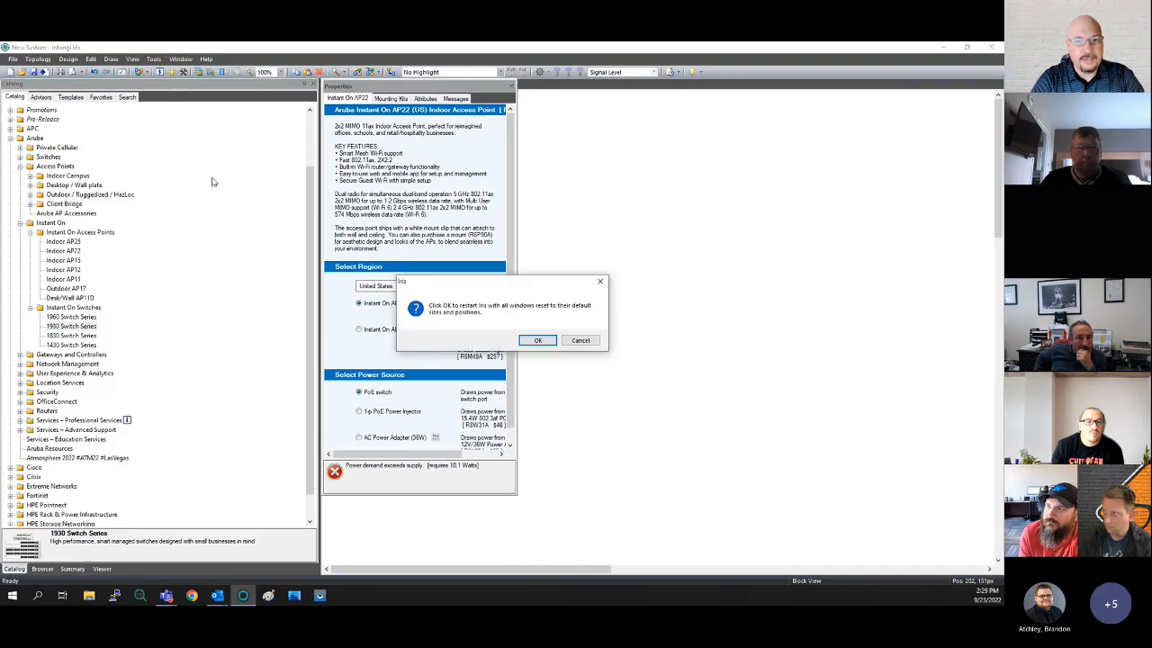
left_click(537, 340)
left_click(521, 342)
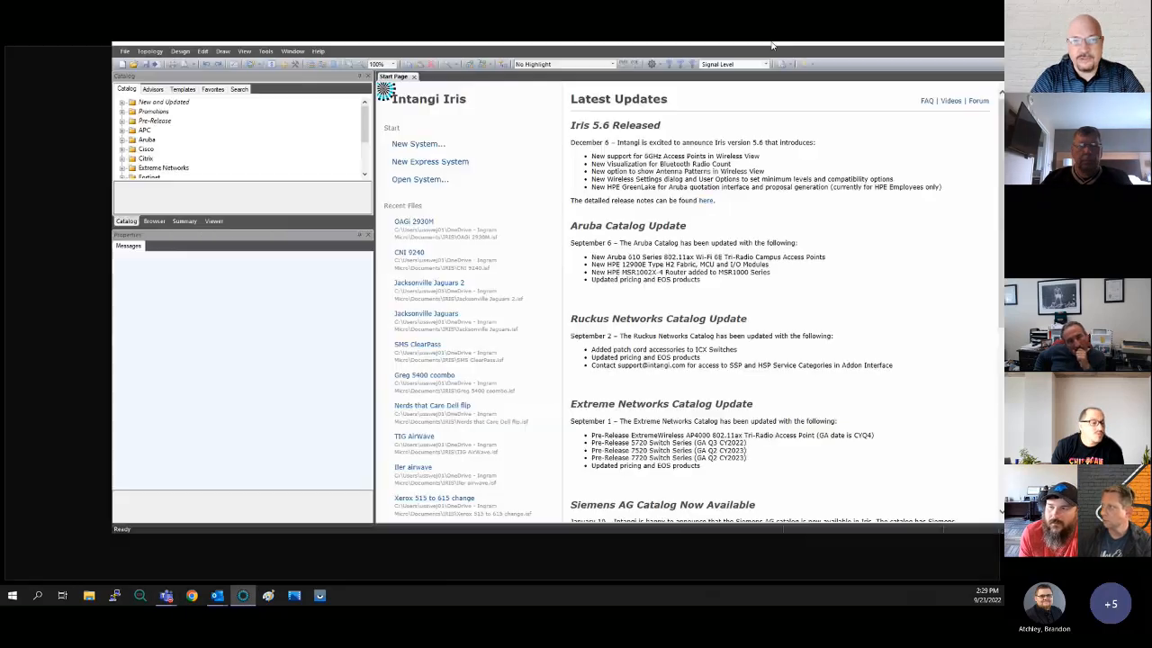
double_click(771, 45)
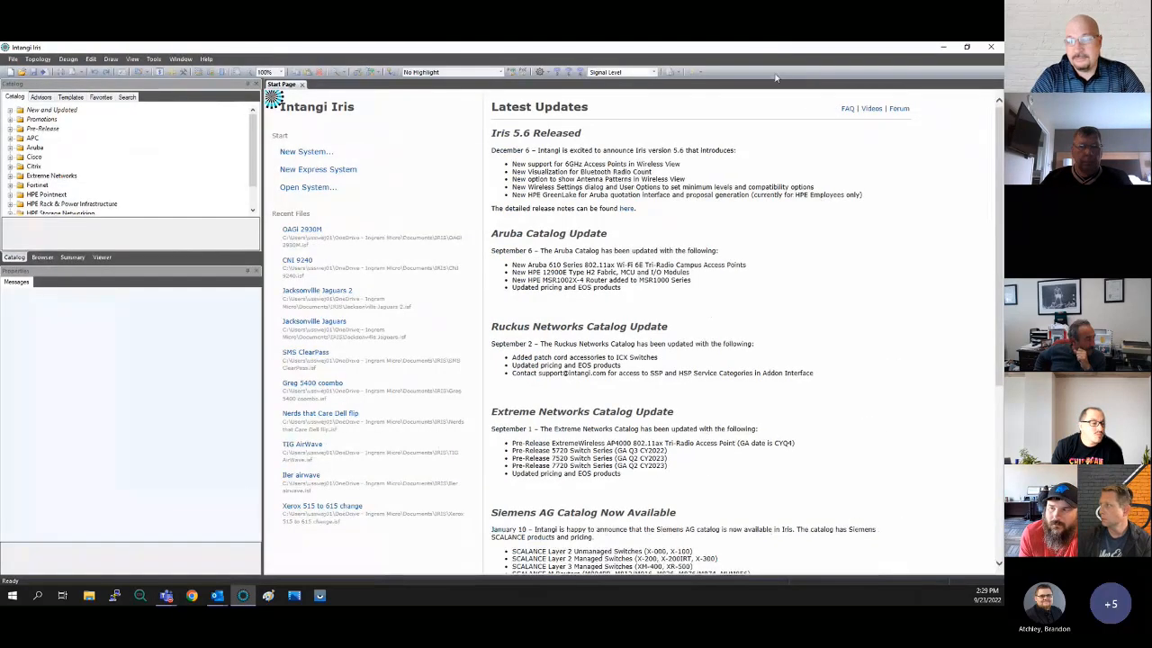
Create a new express system, widen the Catalog and Properties area, and point out the window layout reset command without running it
left_click(325, 174)
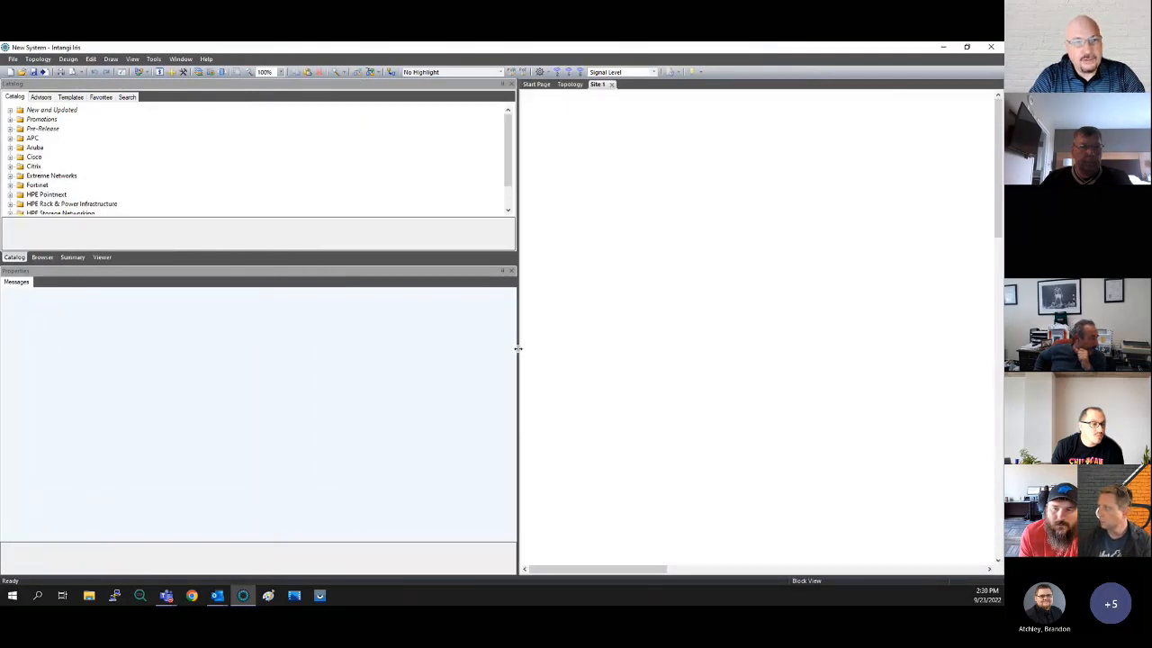
left_click(180, 59)
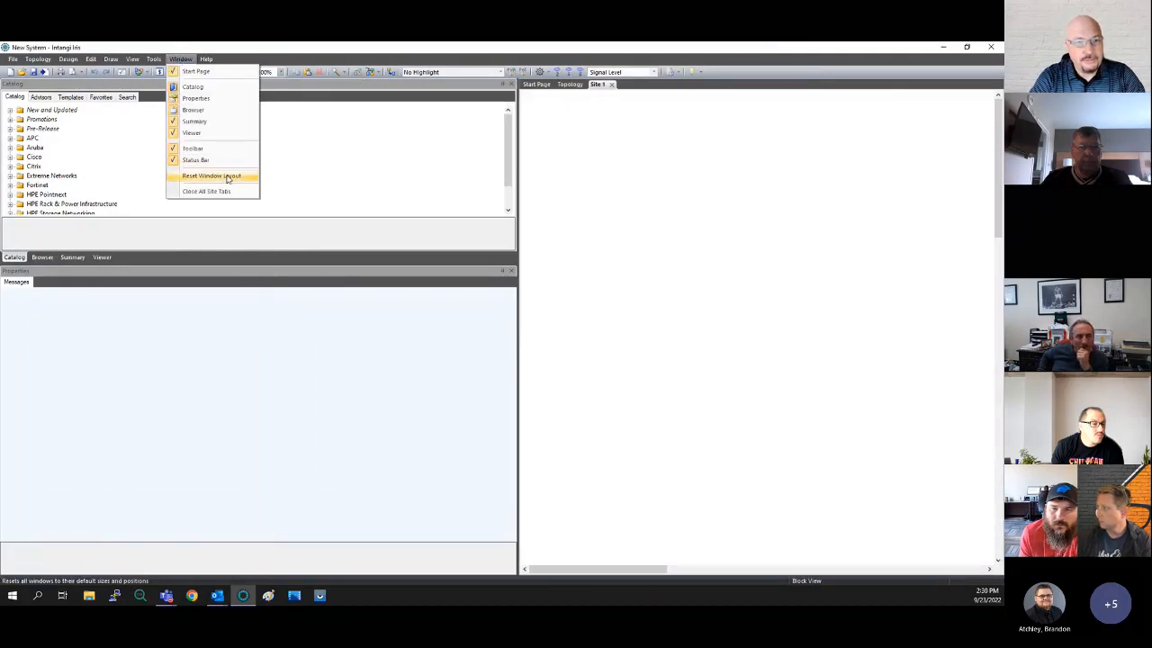
left_click(572, 295)
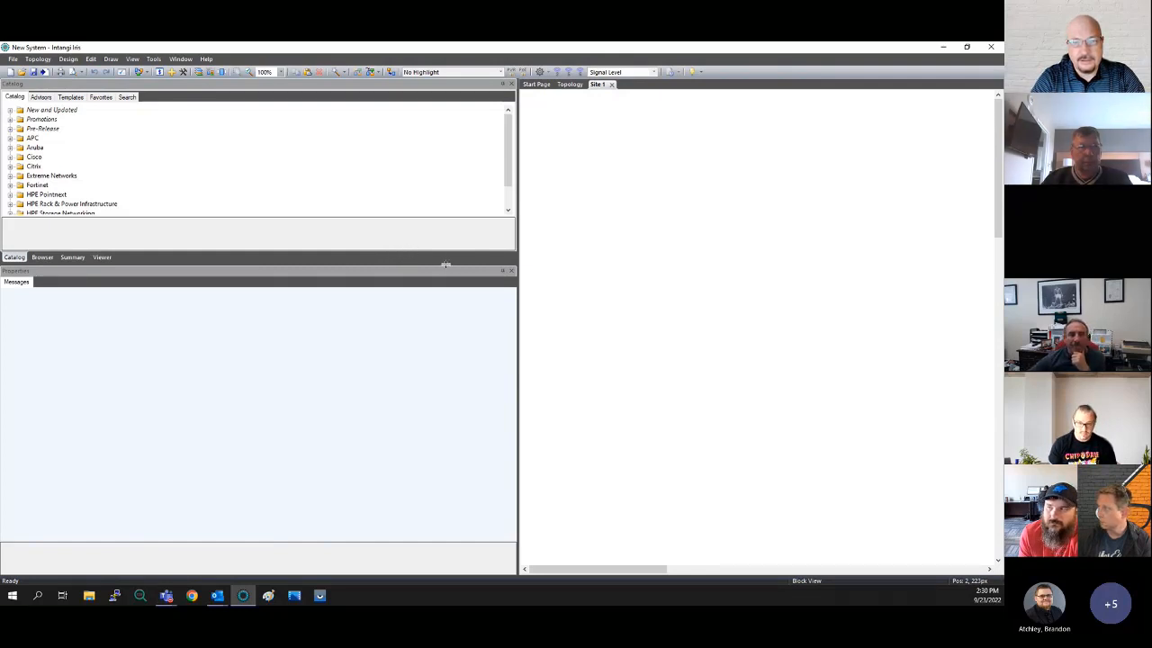
Adjust the divider between the Catalog and Properties panes so the catalog fits its whole list of top-level folders
left_click_drag(446, 264, 445, 344)
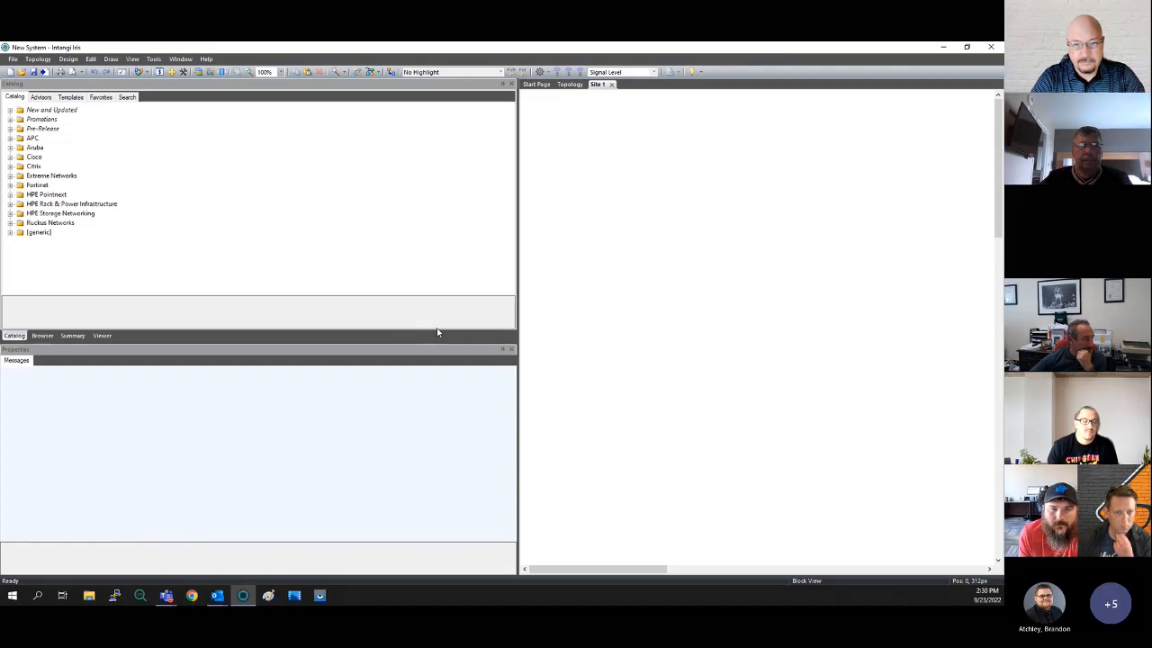
left_click_drag(437, 344, 444, 246)
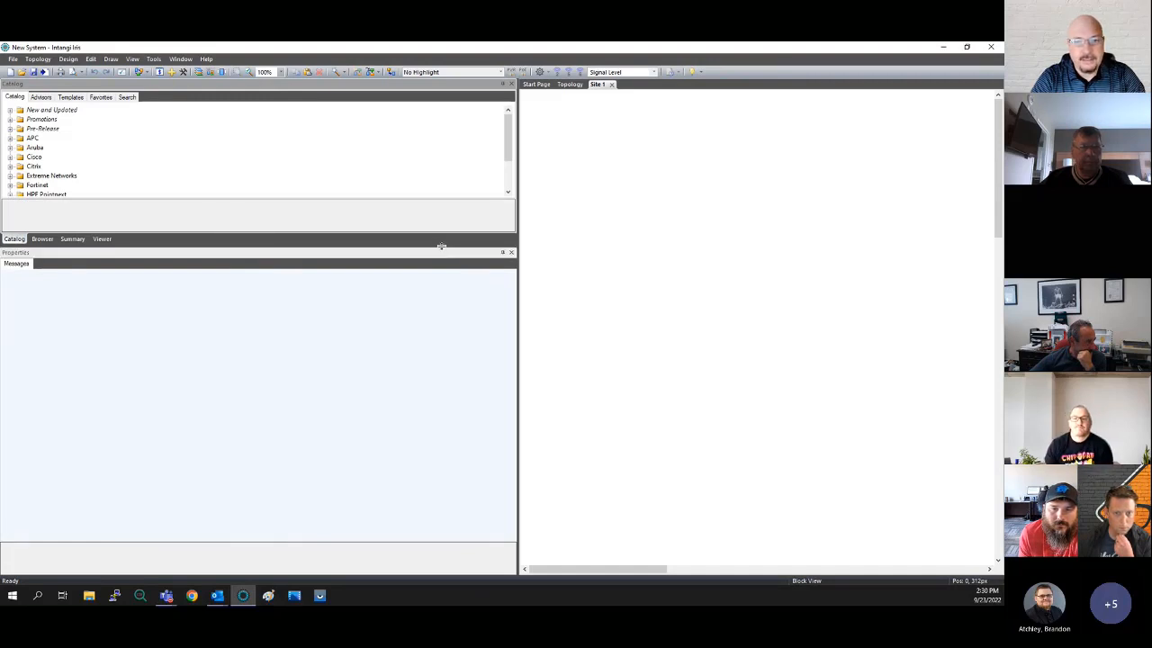
left_click_drag(441, 246, 438, 294)
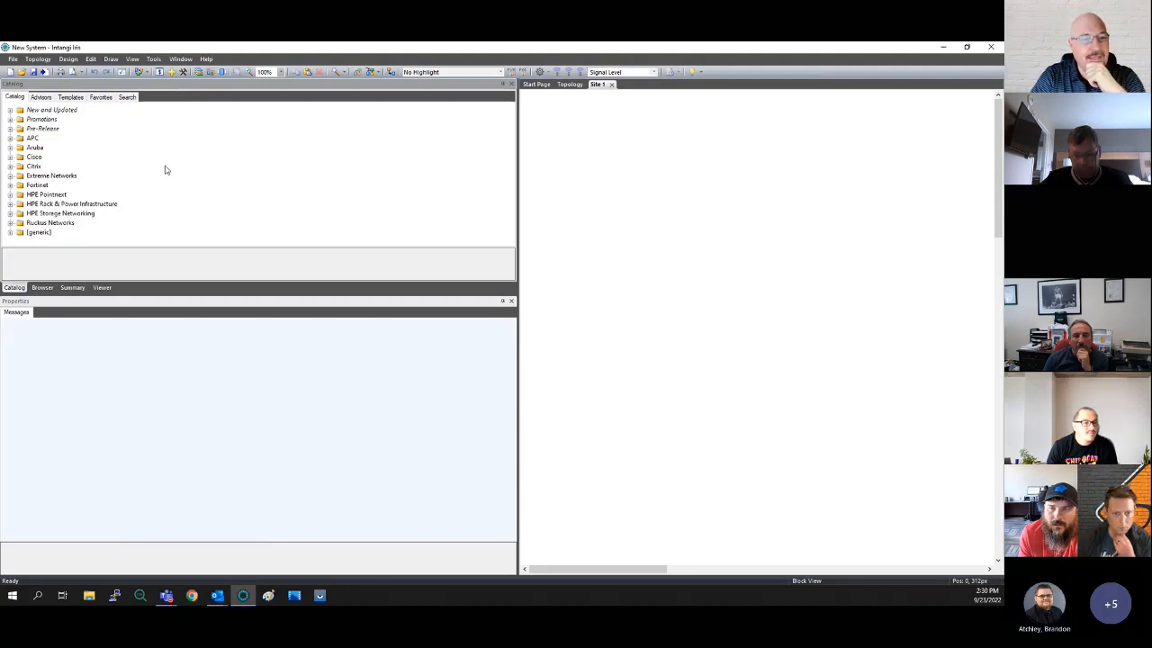
Add a 500 Series 802.11ax Wi-Fi 6 campus AP from Aruba's Indoor Campus access points to Site 1
double_click(35, 148)
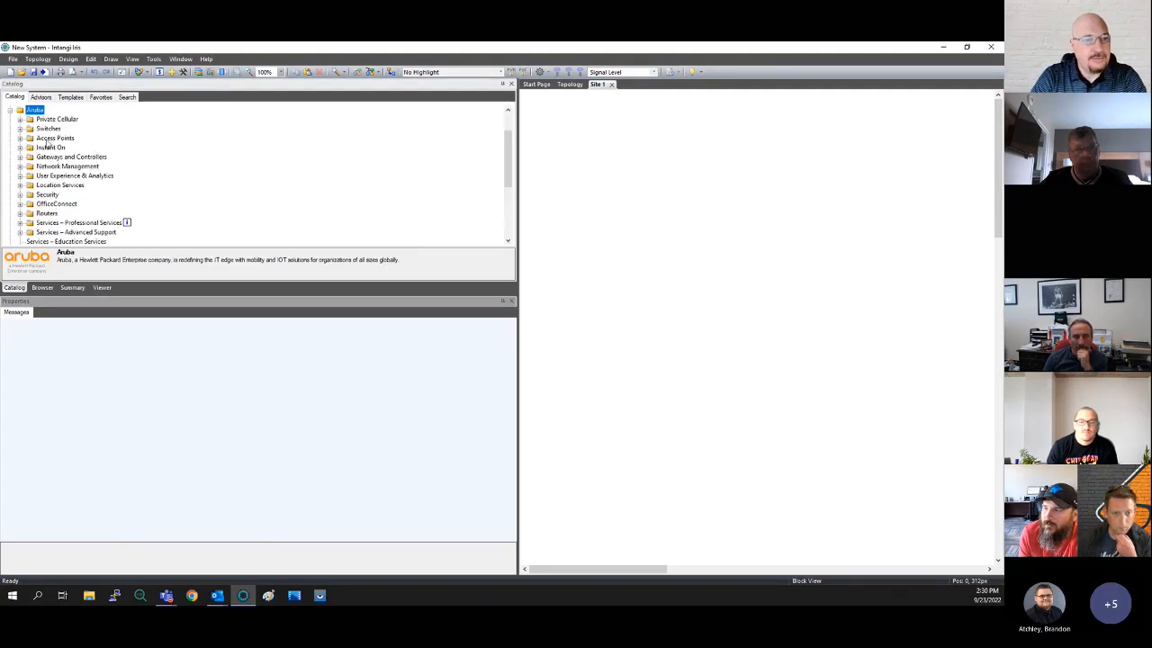
double_click(52, 139)
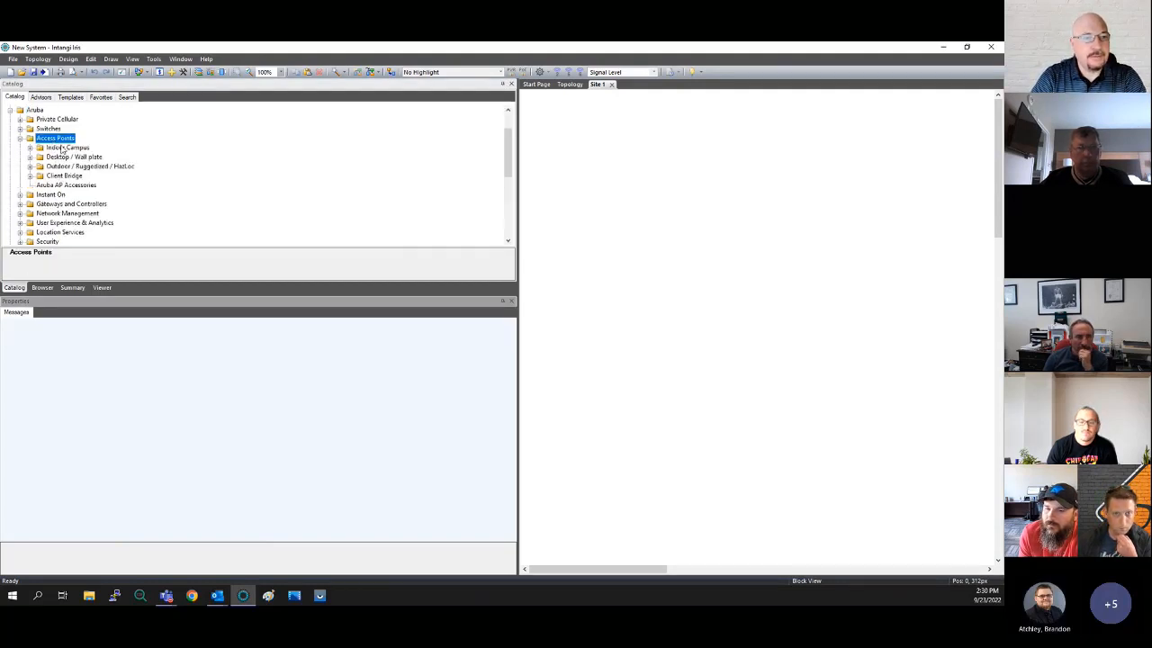
double_click(62, 150)
left_click(103, 216)
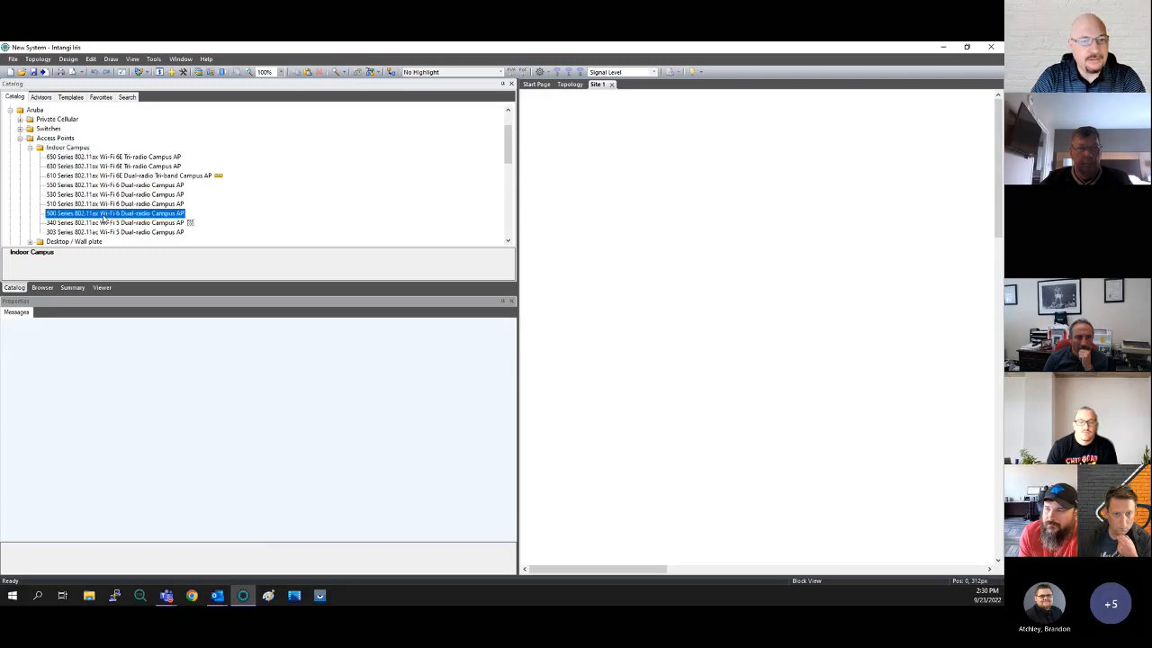
double_click(104, 216)
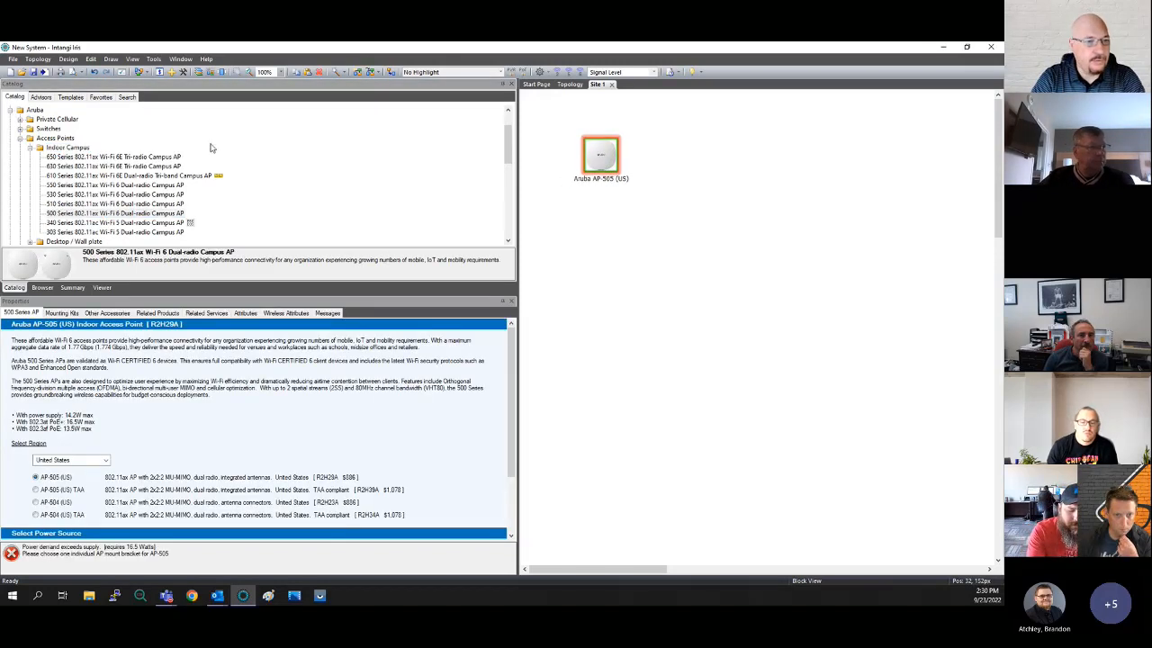
Place a 6200F series switch from Aruba's AOS-CX switches on the Site 1 drawing, below the access point
scroll(112, 209, "down", 3)
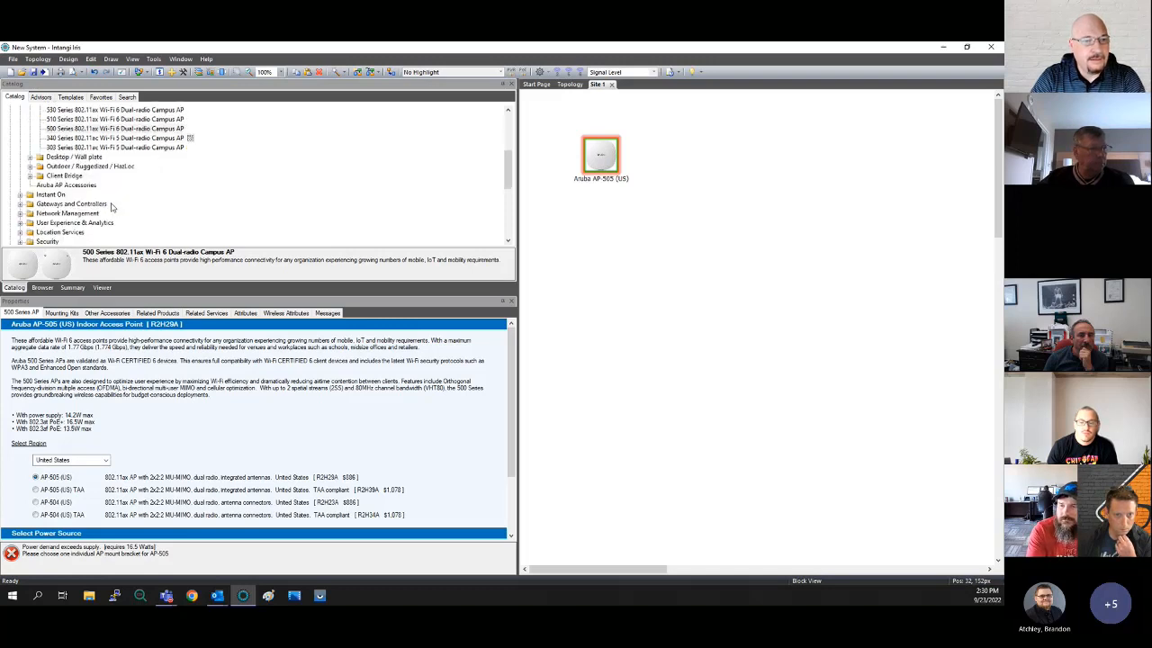
scroll(70, 206, "up", 5)
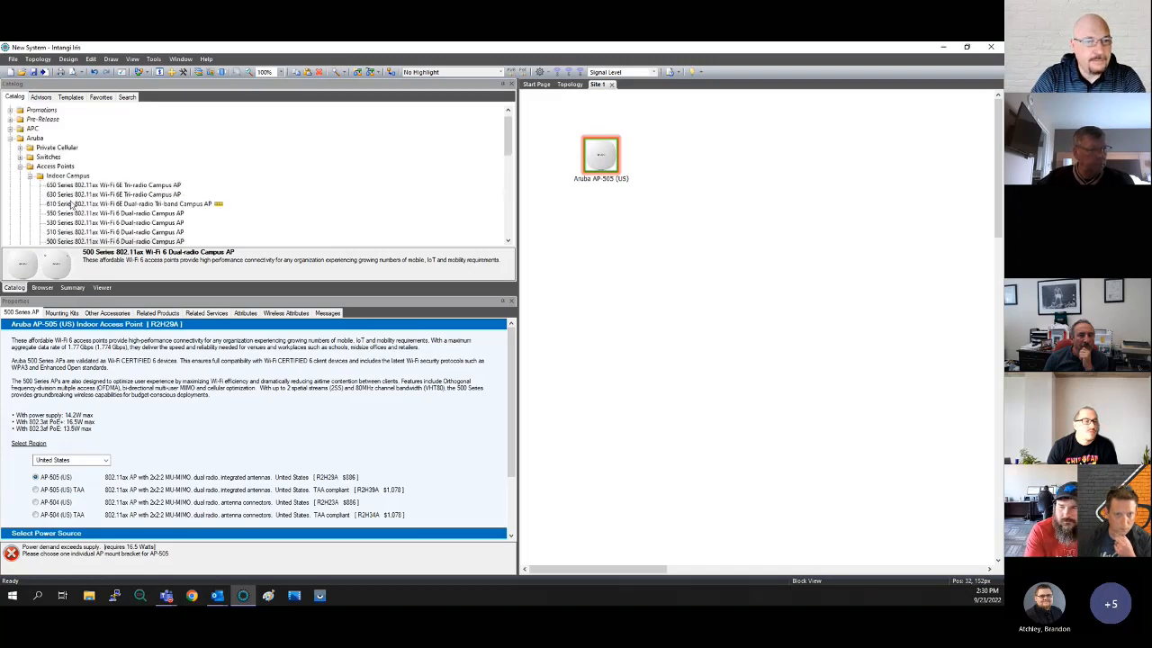
left_click(49, 156)
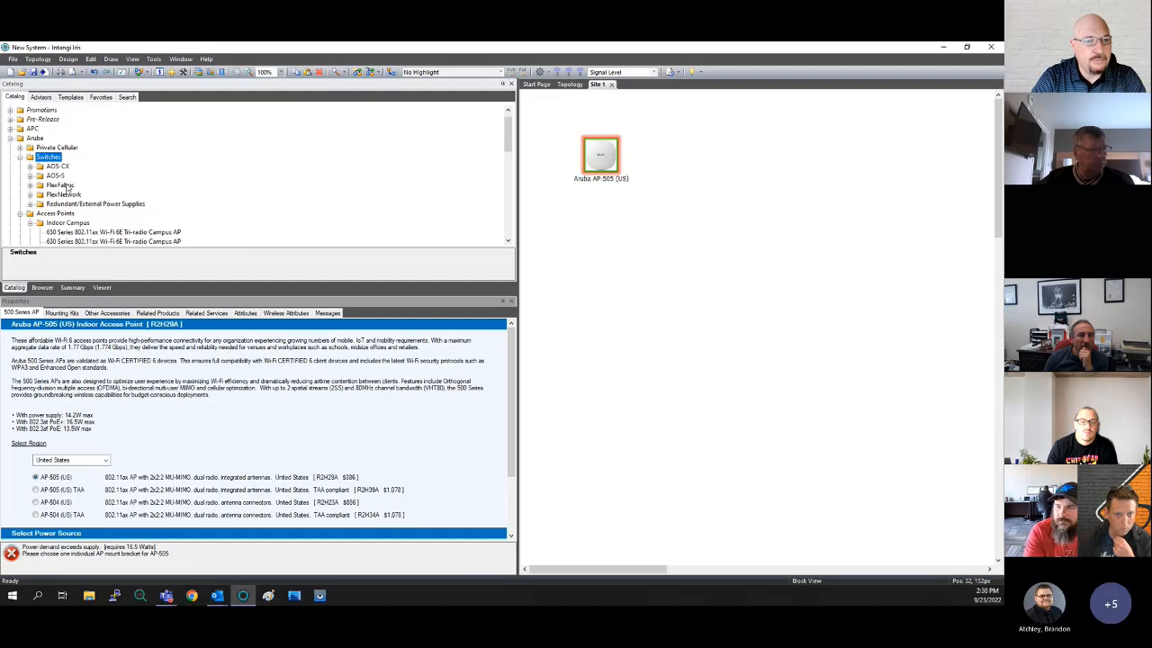
double_click(60, 167)
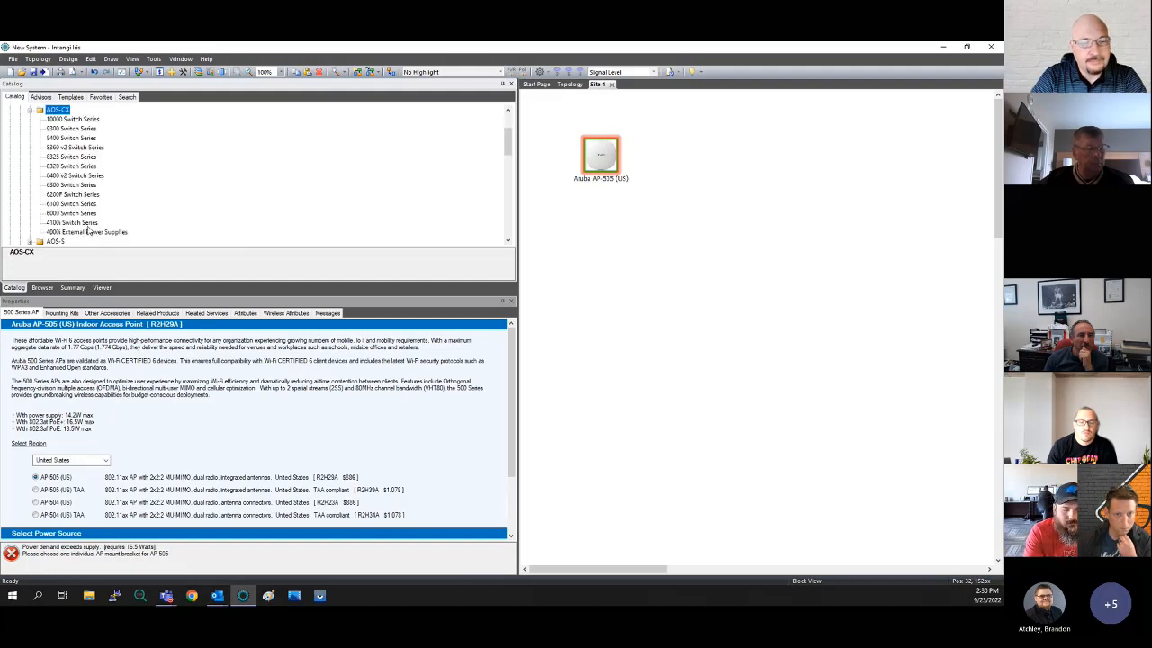
left_click(65, 197)
left_click_drag(65, 196, 616, 234)
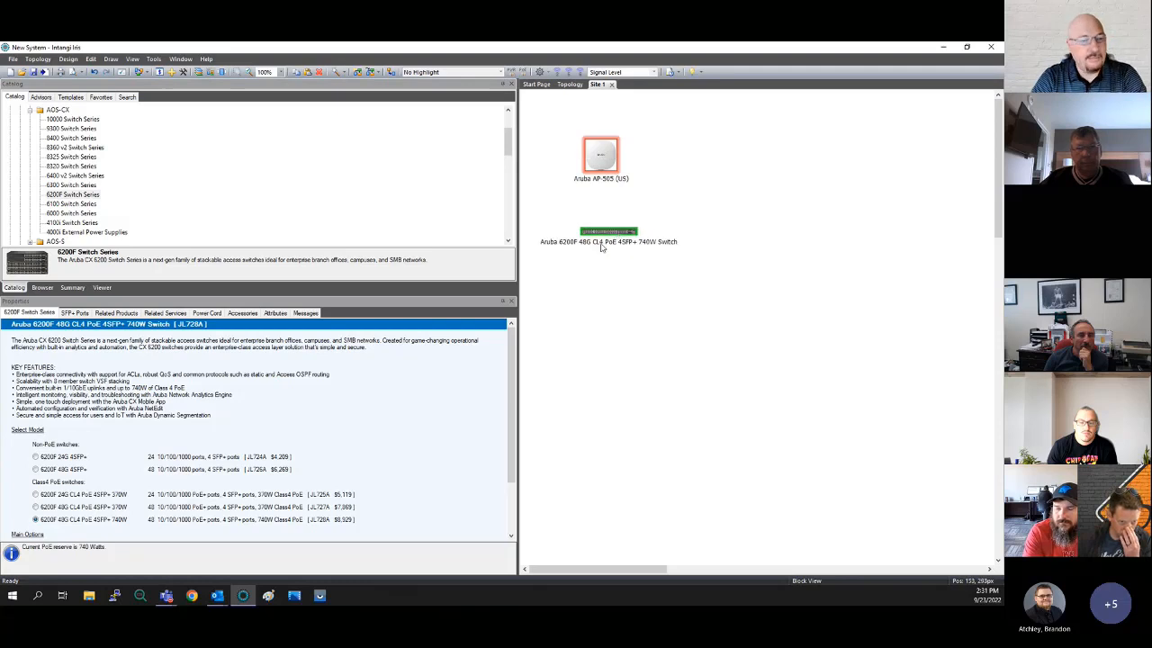
Review the region choices available for the Aruba AP-505, keeping United States as the region
left_click(599, 161)
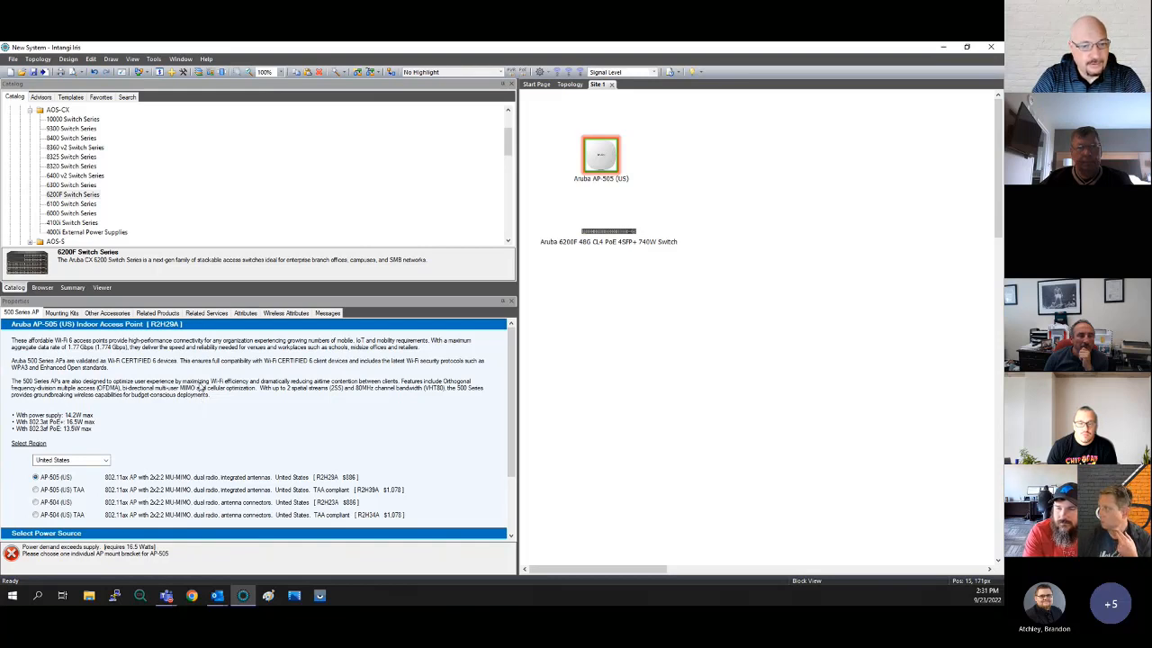
scroll(200, 387, "down", 1)
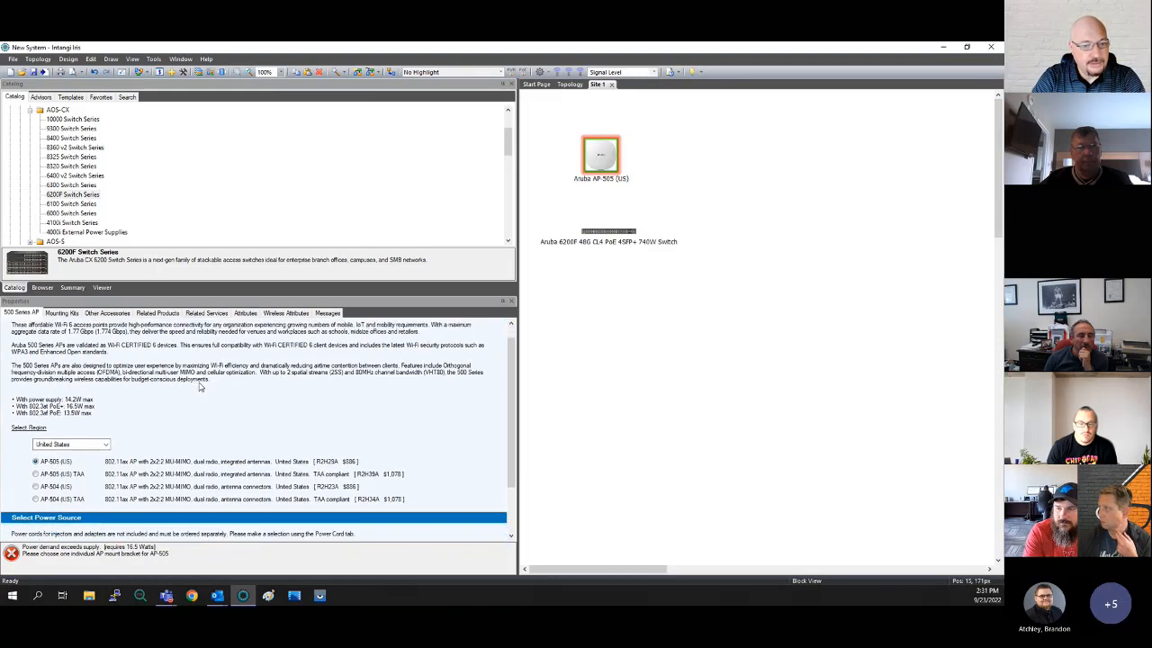
left_click(106, 446)
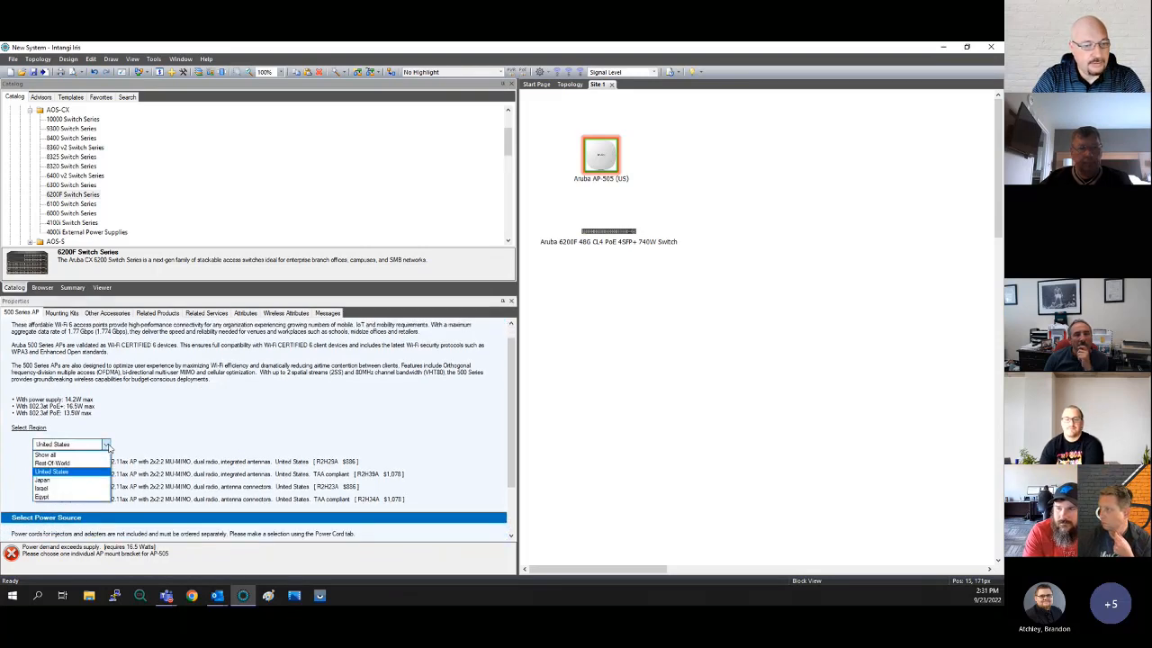
left_click(172, 438)
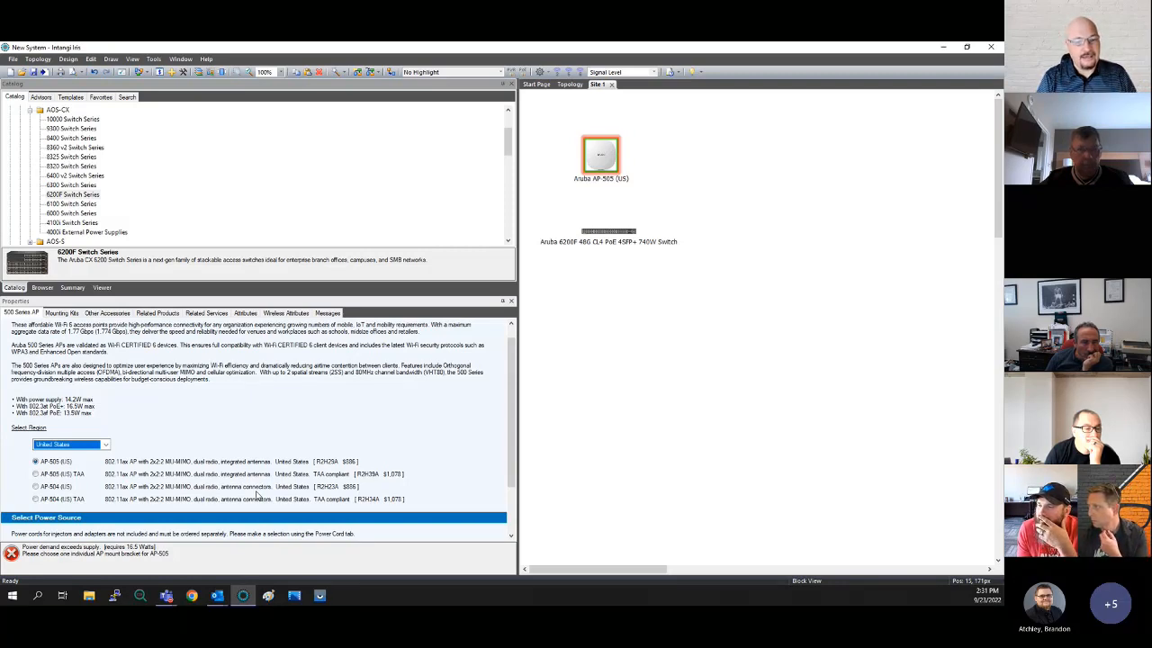
Try the TAA-compliant AP-505 variant, return to the standard AP-505, and set the access point's model to AP-504 (US)
left_click(56, 475)
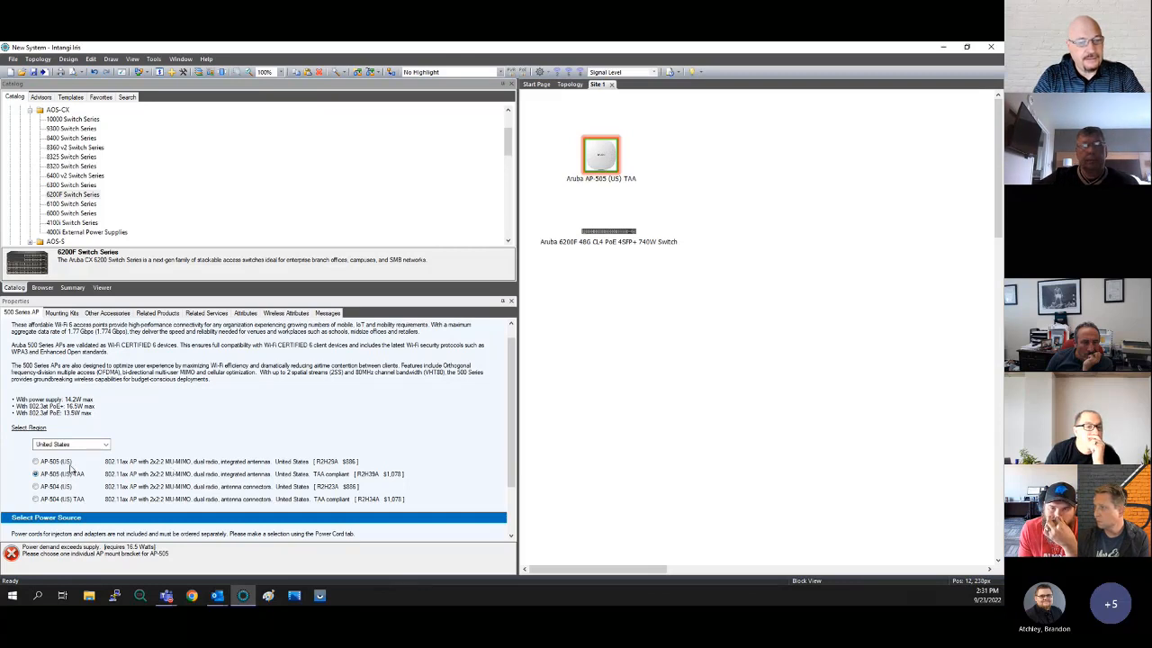
left_click(36, 461)
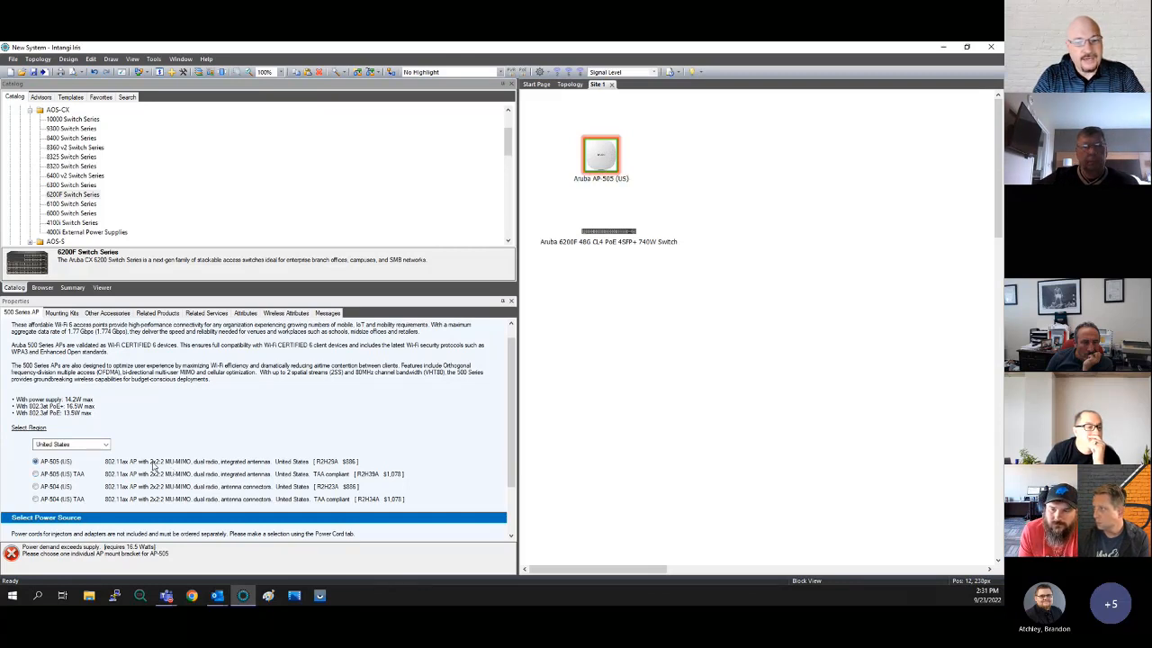
left_click(52, 487)
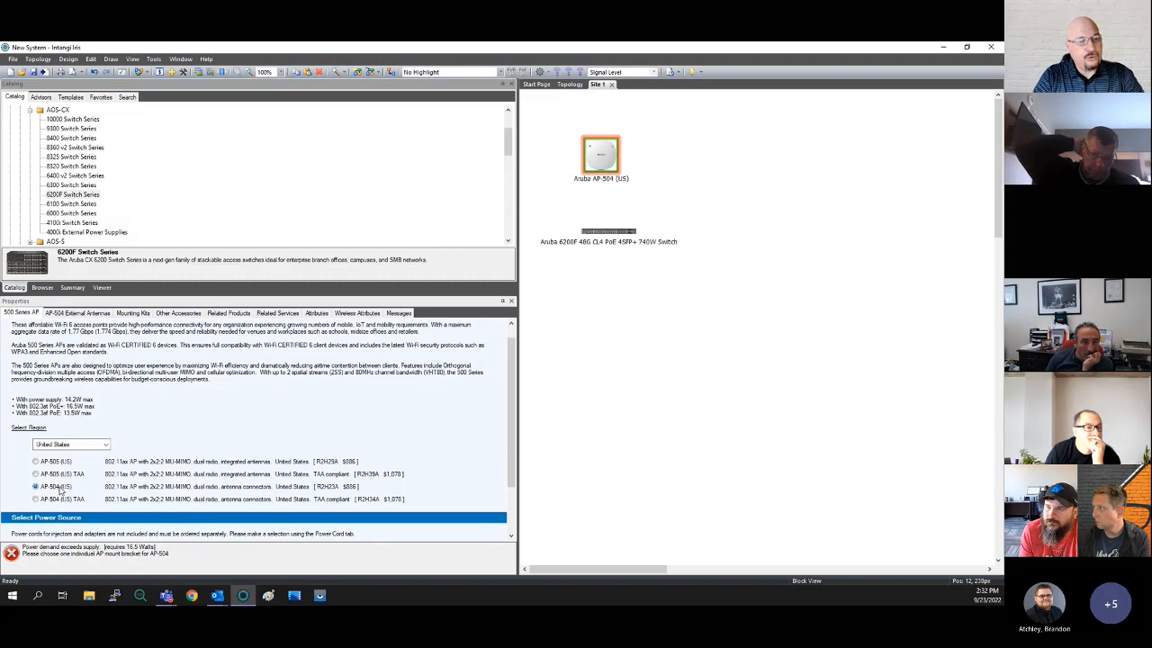
Assign the AP-ANT-1W omni-directional antenna (JW009A) to Antenna 0 of the AP-504
left_click(95, 315)
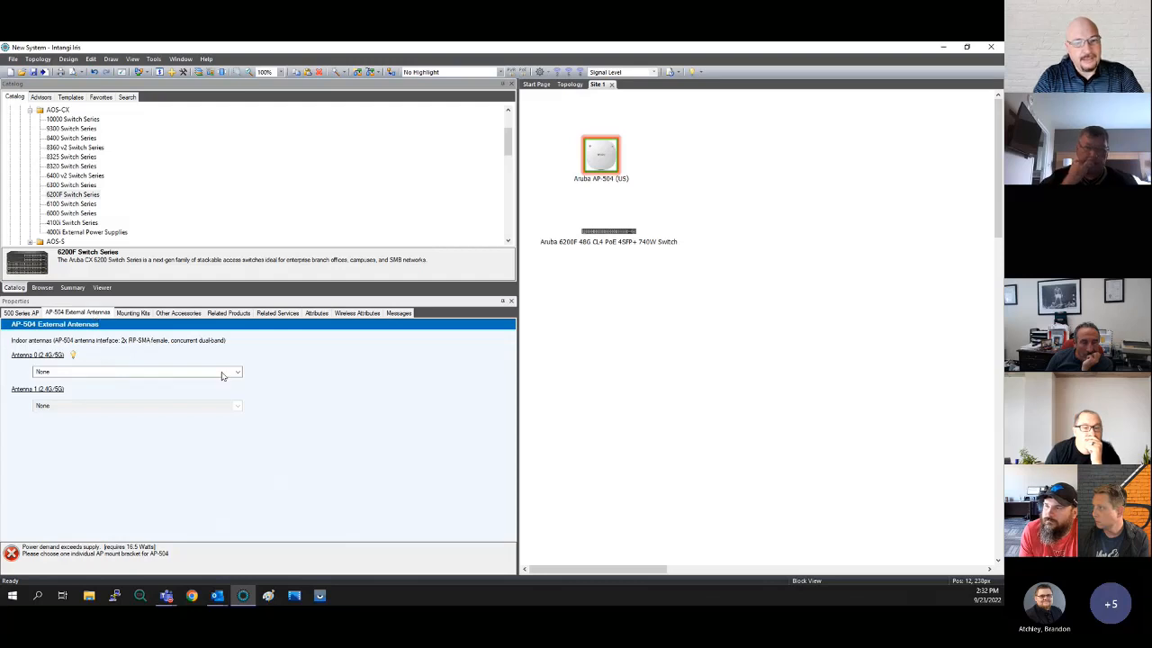
left_click(224, 373)
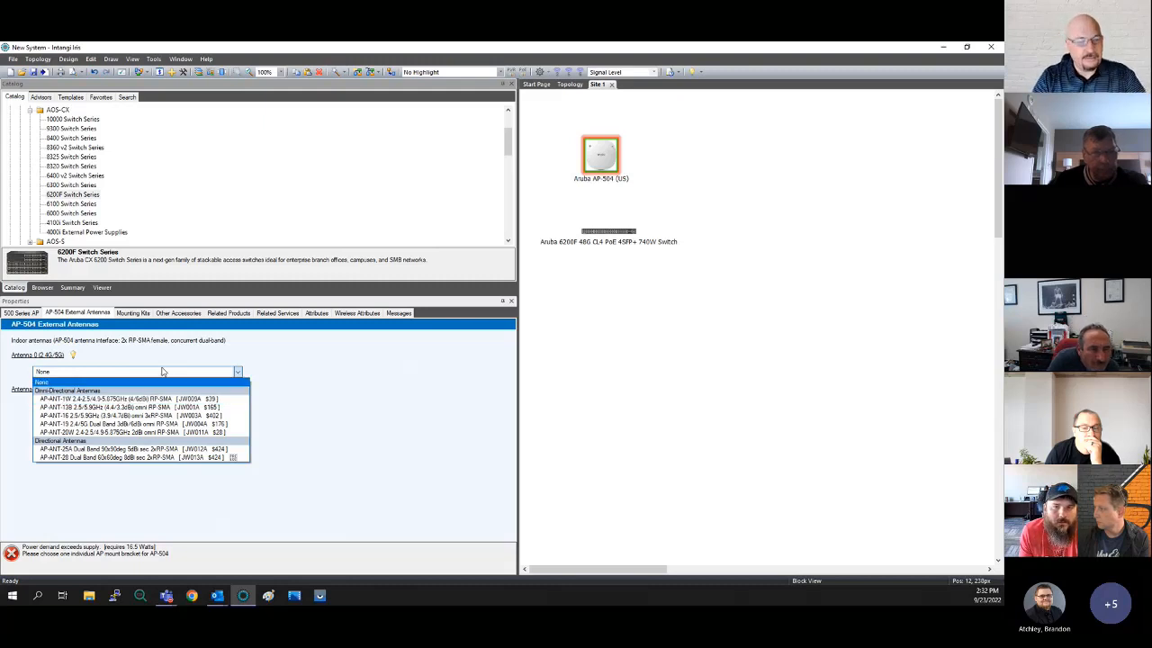
left_click(140, 401)
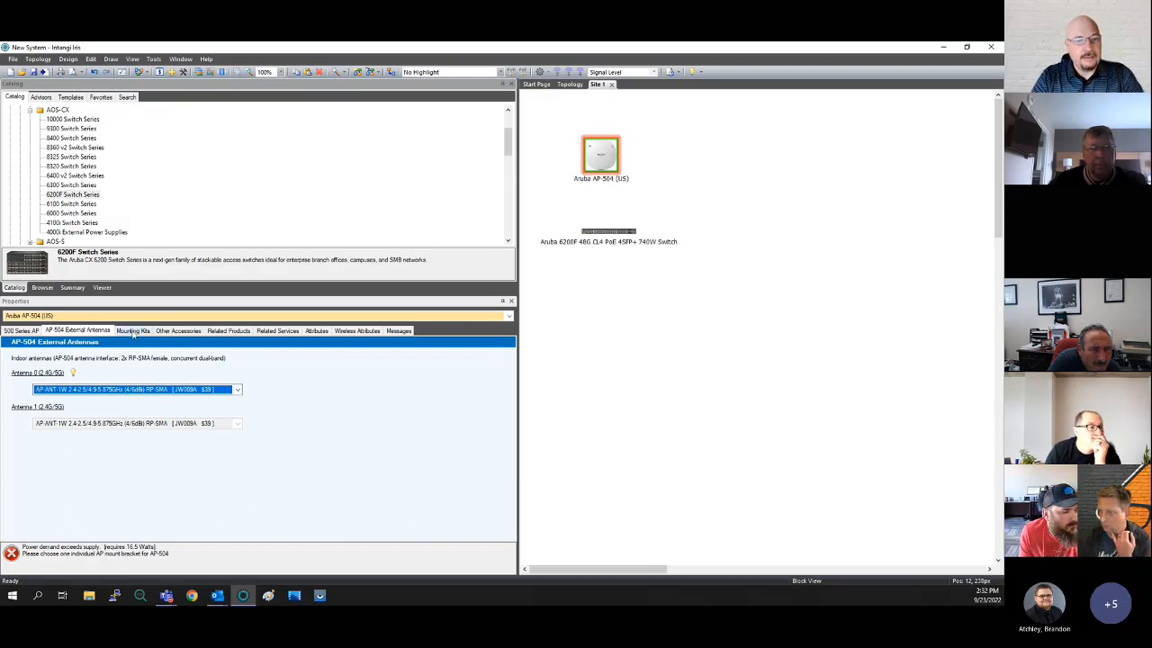
Choose the AP-MNT-A suspended ceiling rail, flat 9/16 mounting kit (R3J15A) for the AP-504
left_click(133, 331)
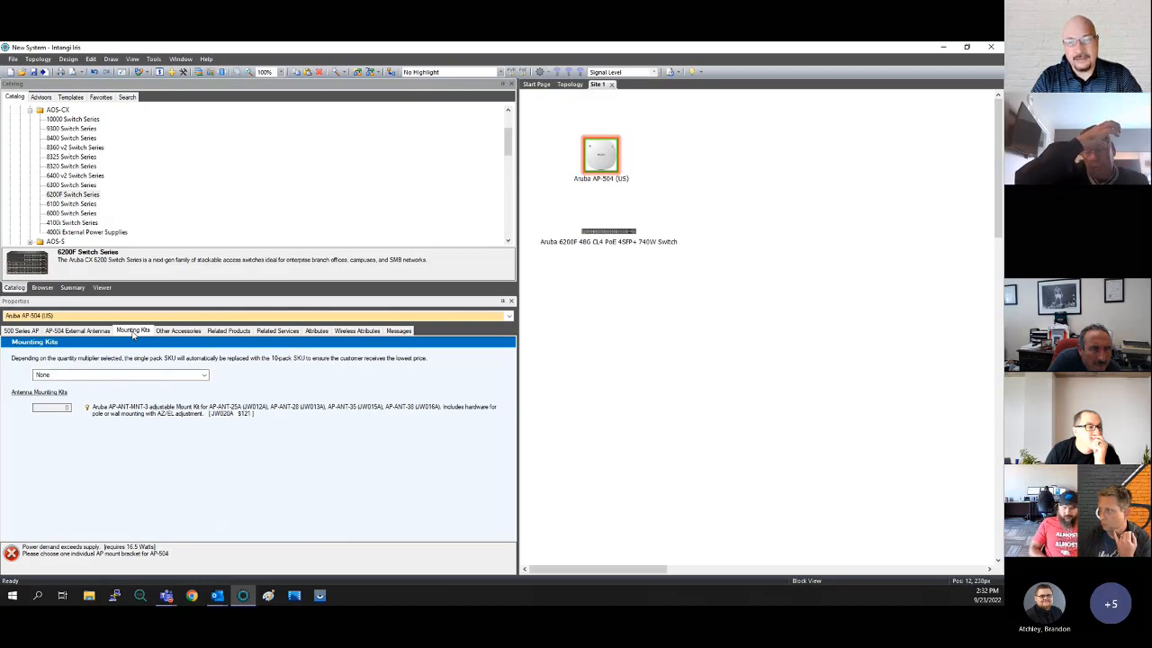
left_click(187, 375)
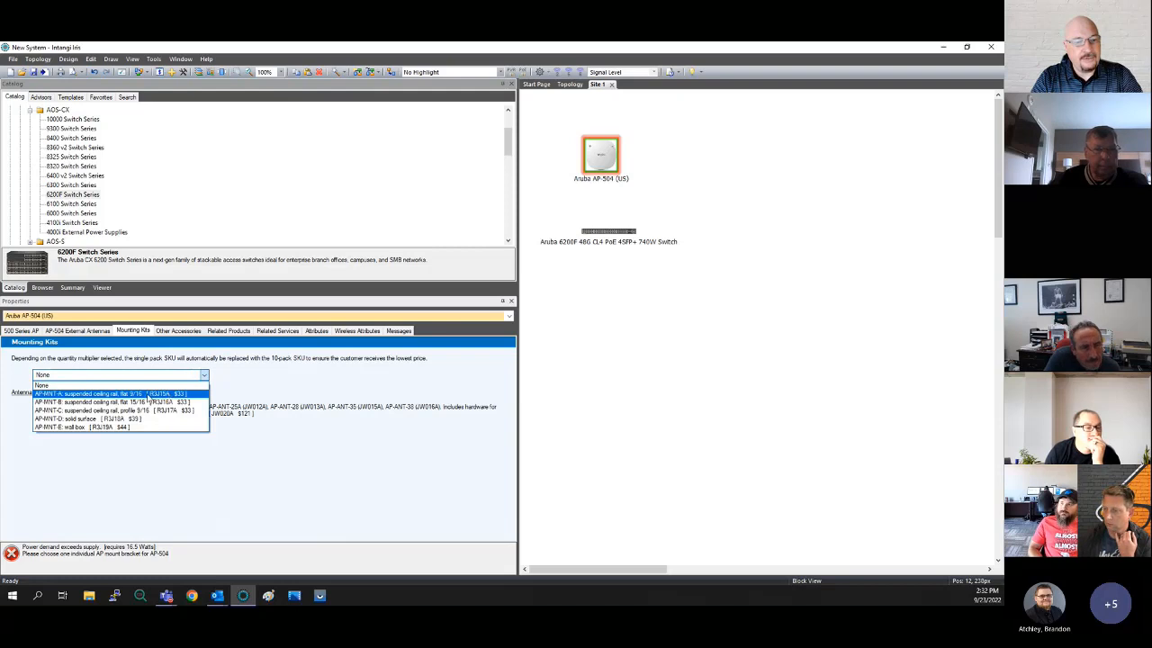
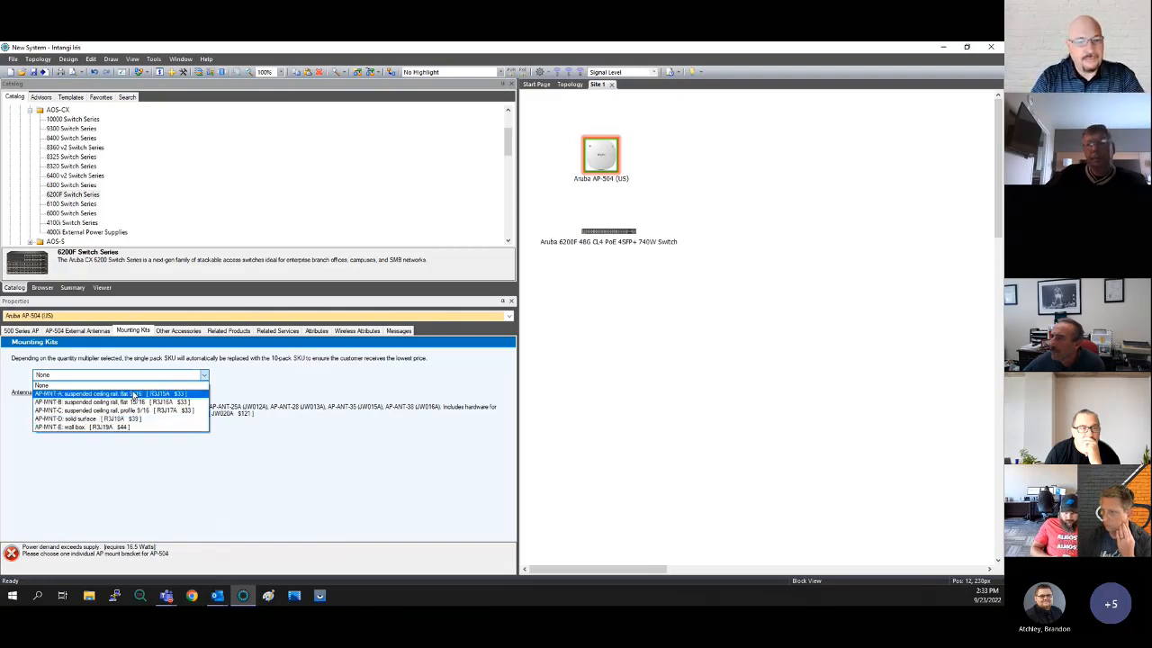
left_click(121, 394)
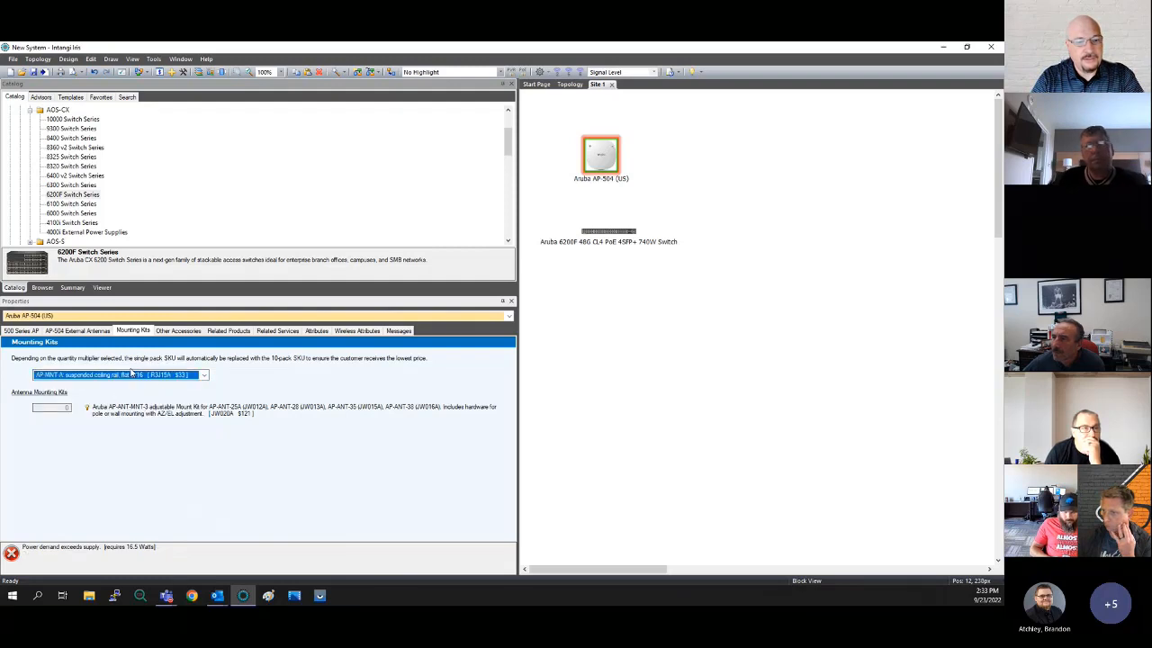
left_click(282, 507)
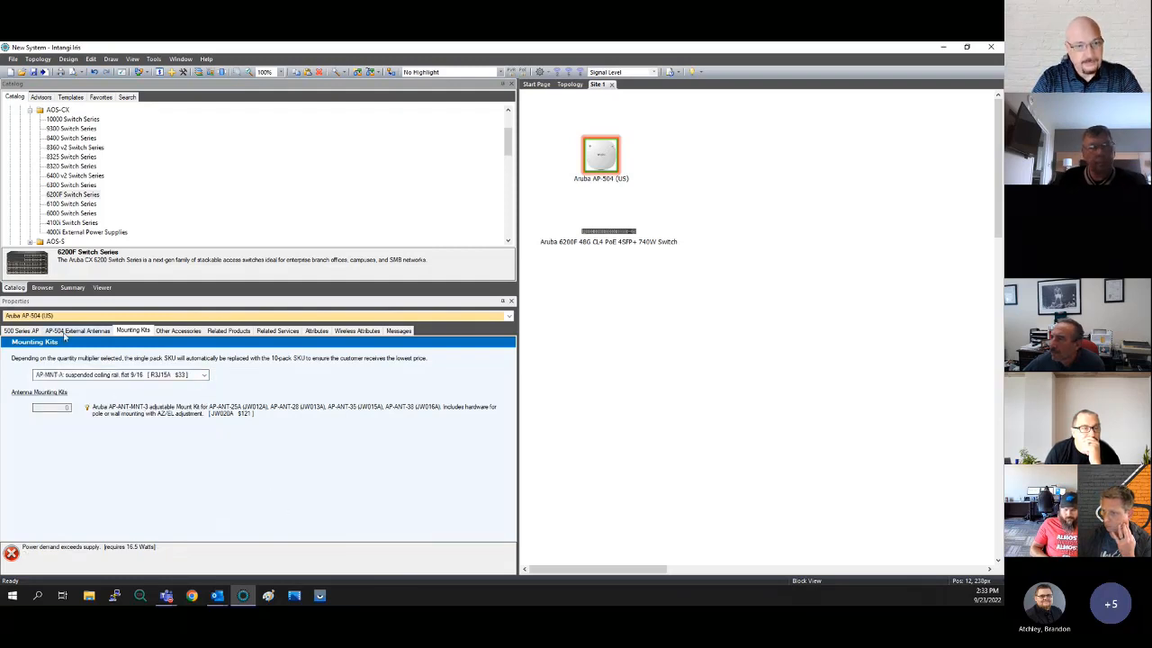
Review the AP-504's other accessories, add the related Aruba Central Cloud licenses, and place their icon to the right of the access point
left_click(179, 331)
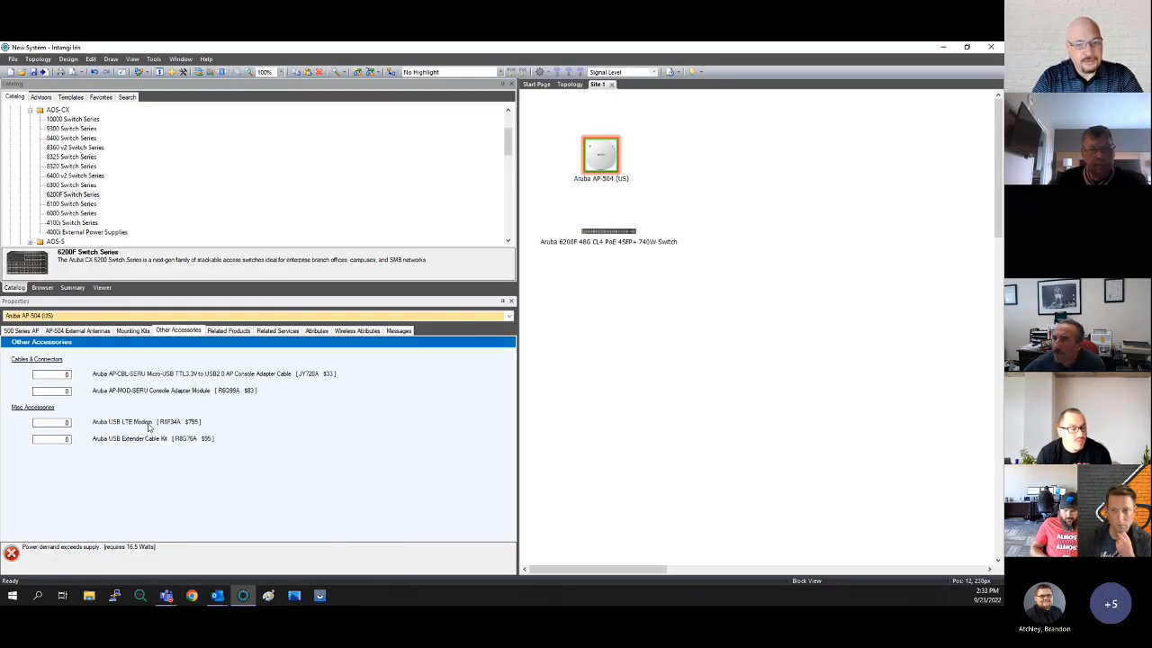
left_click(229, 331)
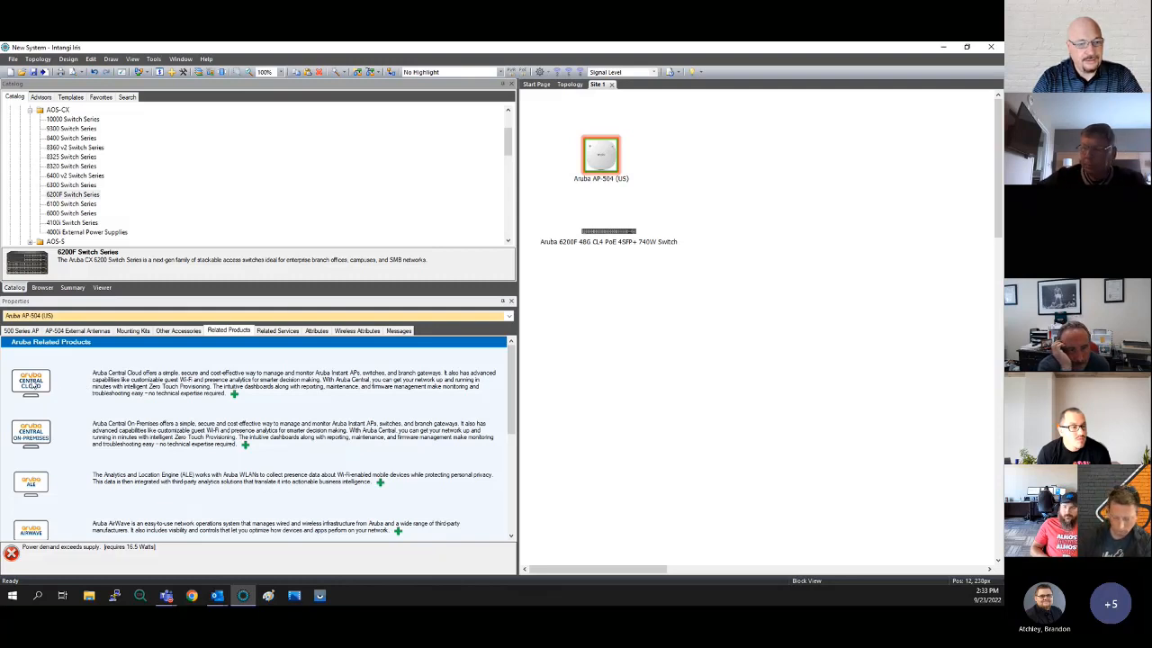
left_click(234, 394)
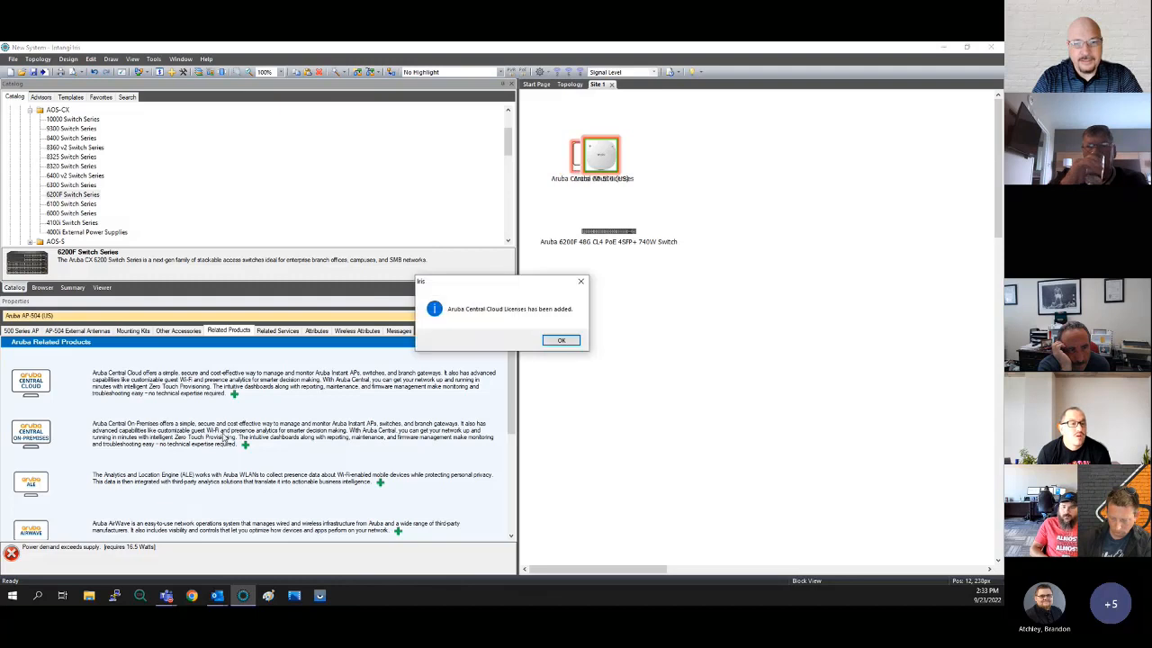
left_click(559, 341)
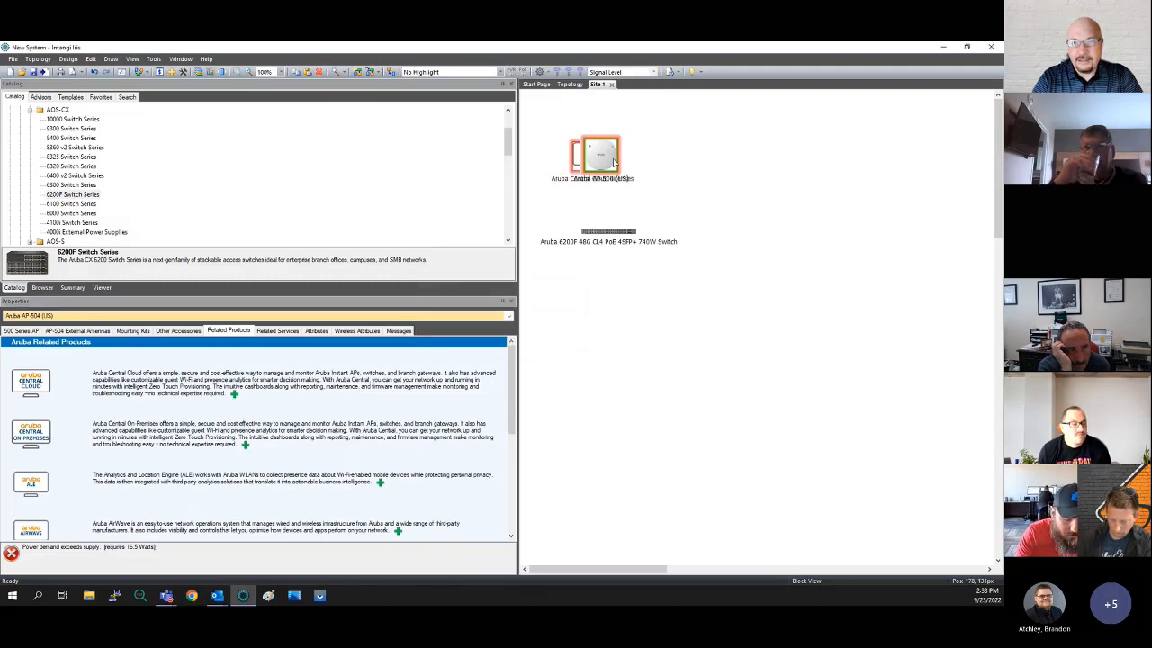
left_click_drag(610, 162, 714, 162)
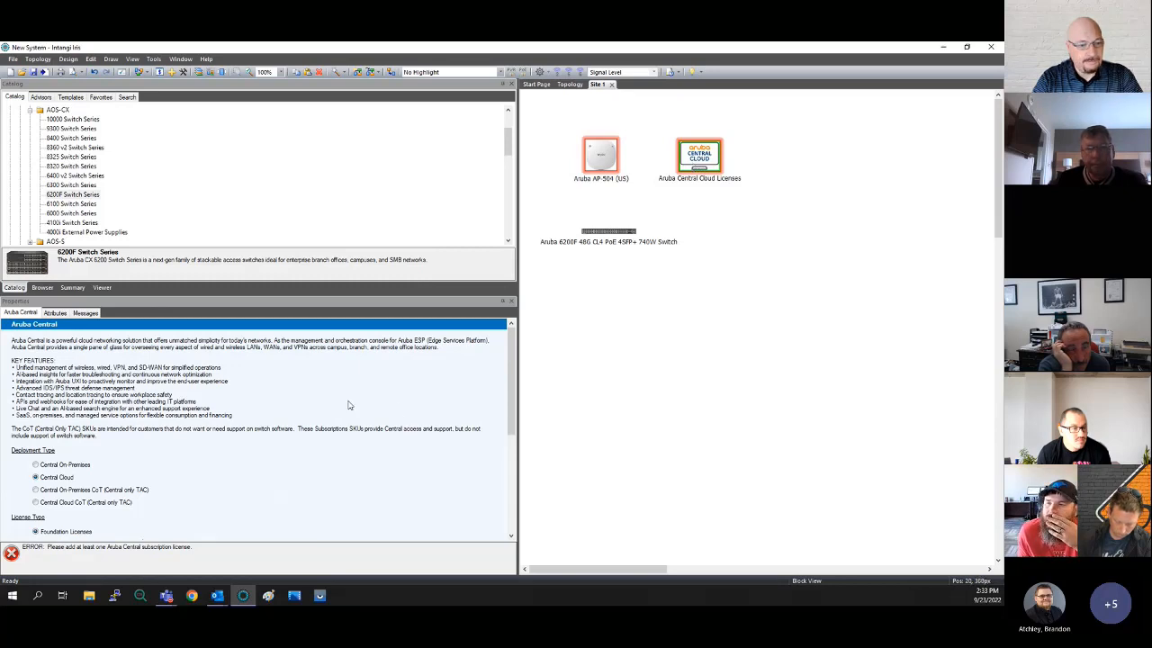
Review the remaining related products and the related services offered for the Aruba AP-504
left_click(607, 161)
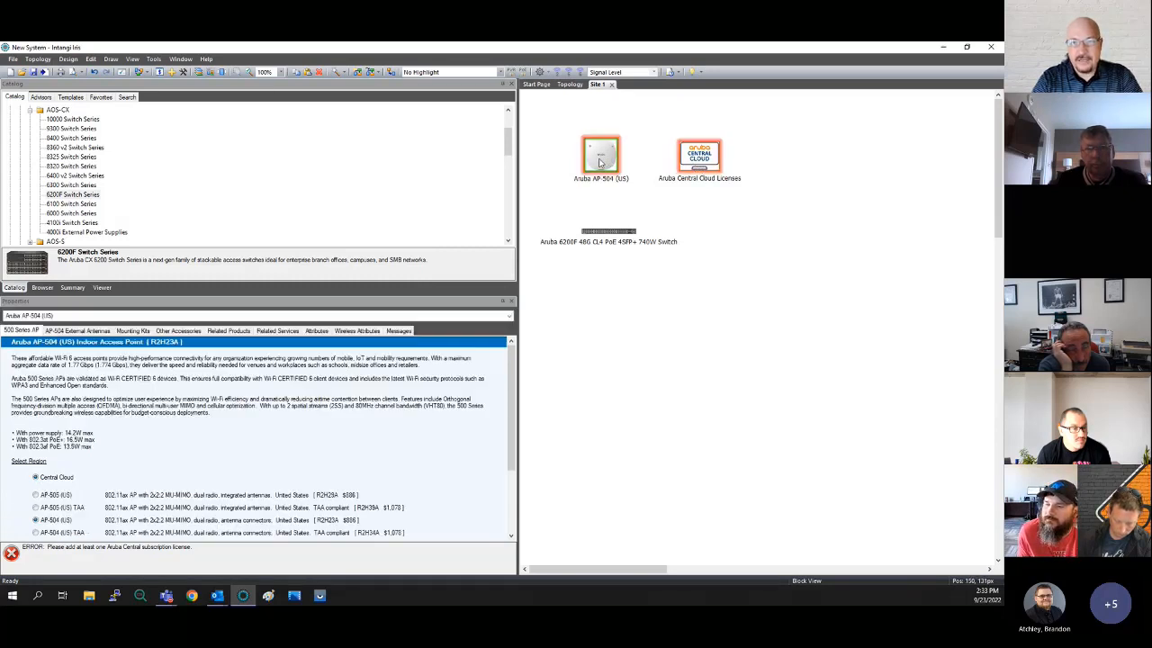
left_click(229, 330)
scroll(266, 430, "down", 3)
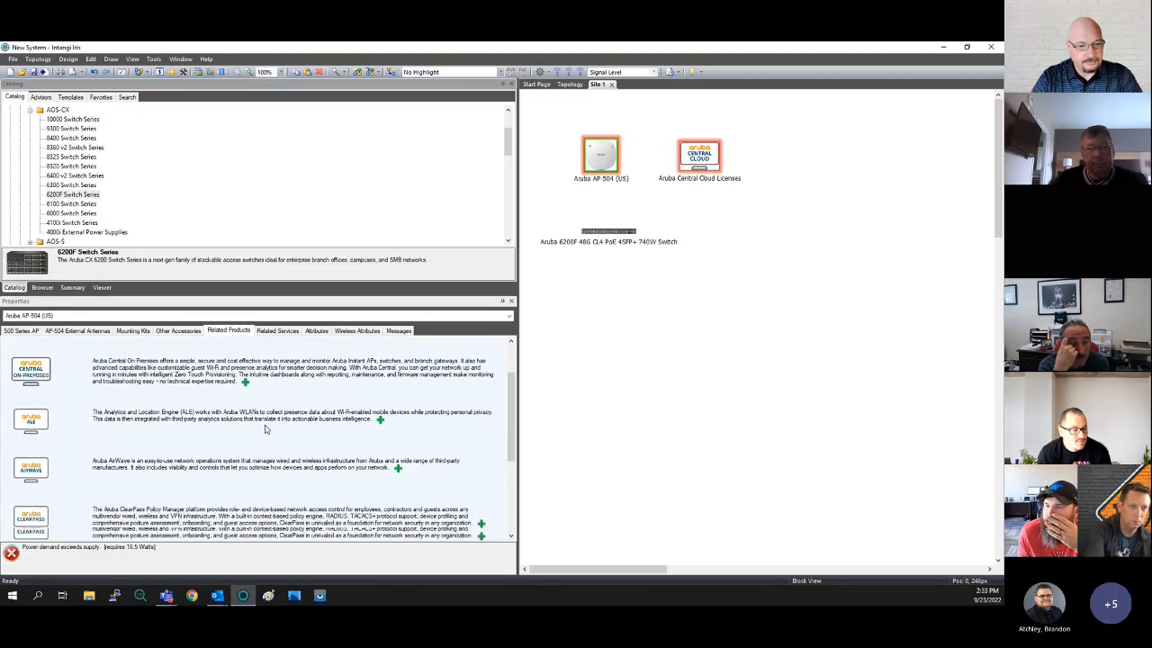
scroll(266, 430, "up", 3)
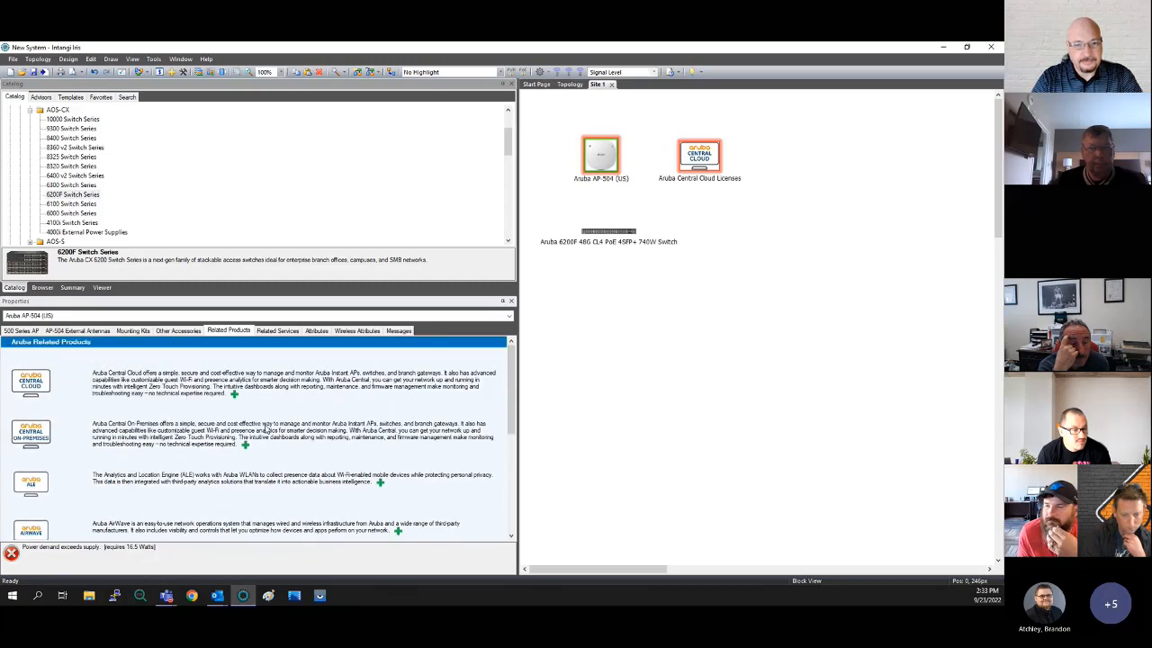
left_click(278, 330)
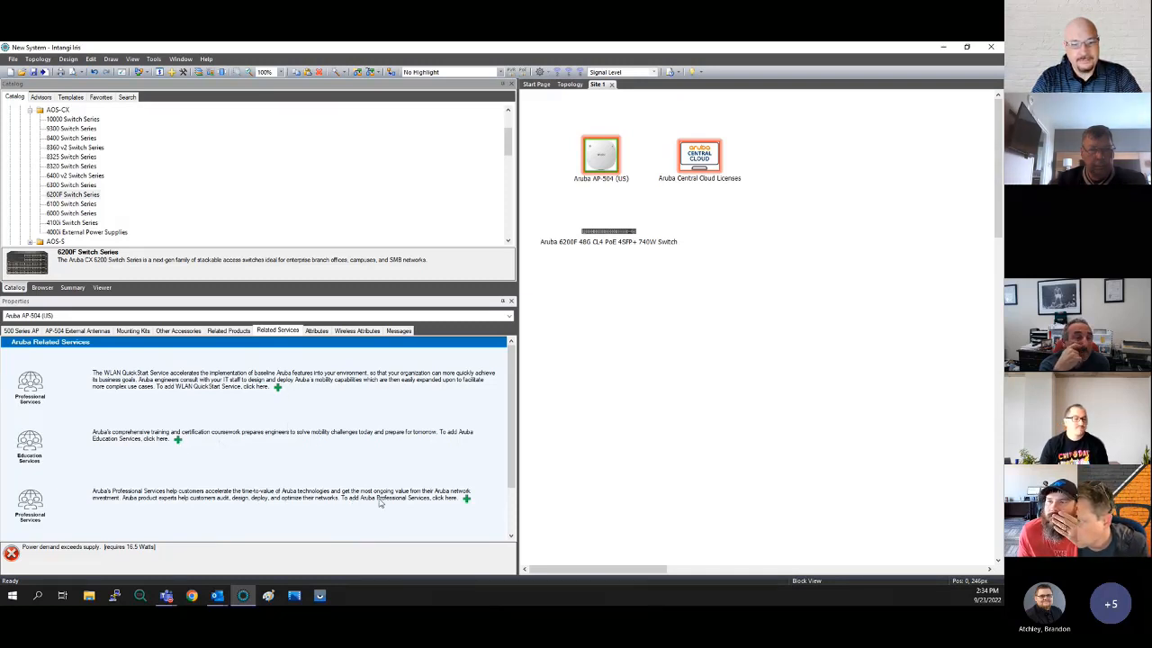
Set the quantity multiplier of the Aruba AP-504 access point to 12
left_click(319, 331)
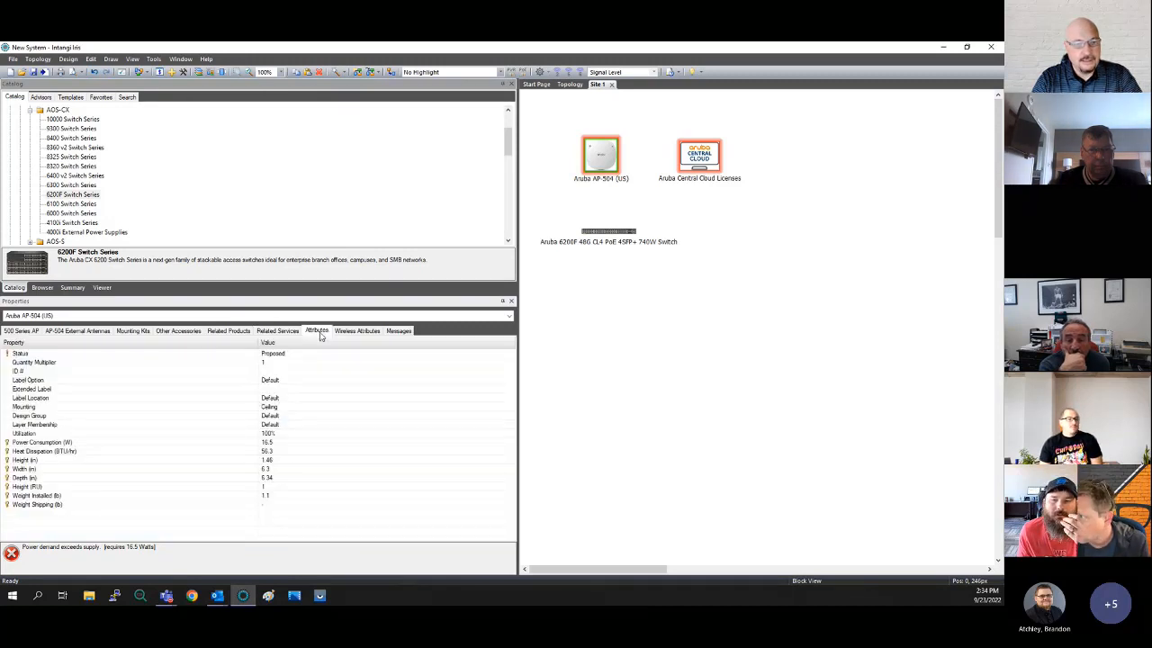
left_click(275, 363)
left_click(275, 363)
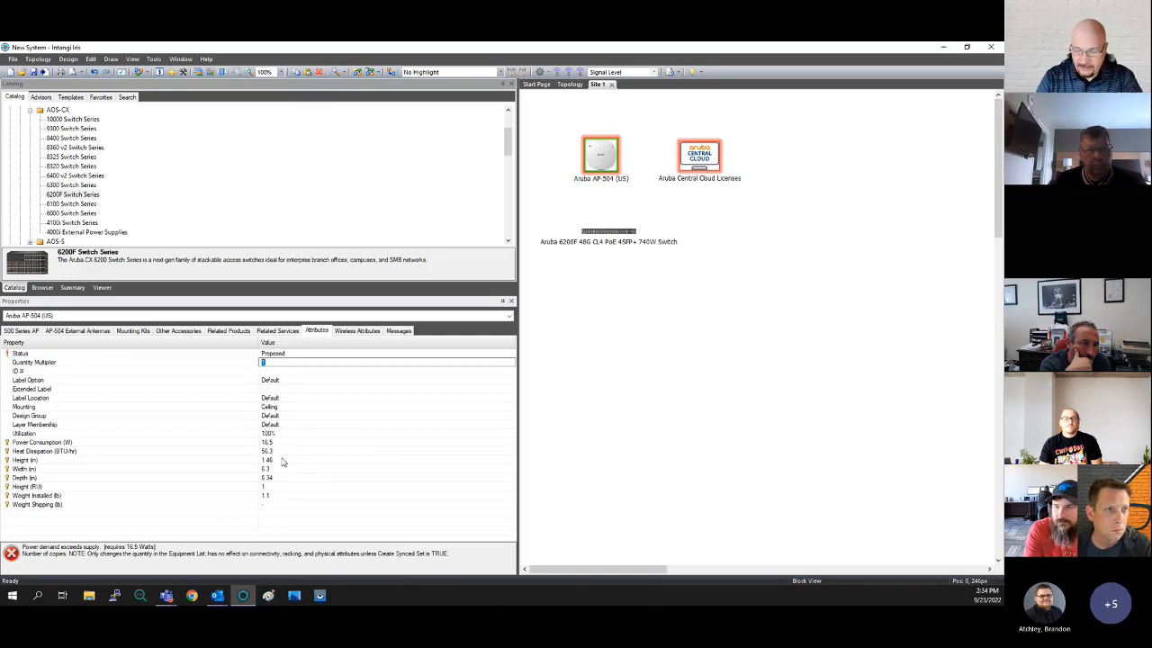
type("12")
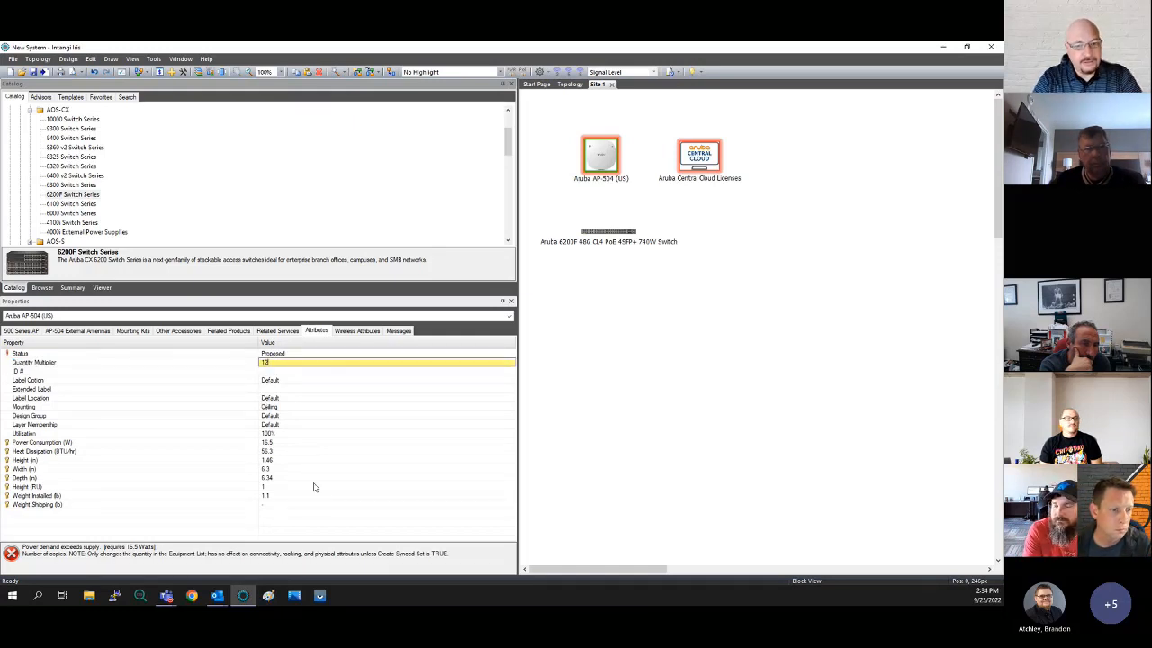
left_click(301, 417)
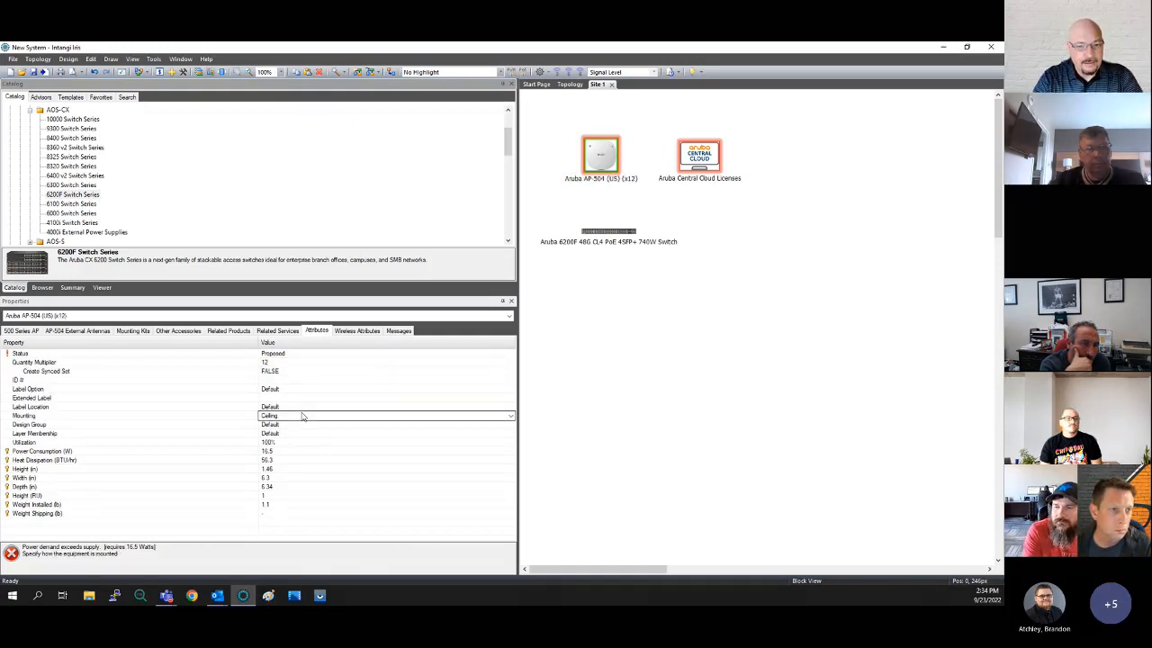
Examine the AP-504's power, dimension and weight attributes, plus its wireless attributes for mounting, channel width and transmit power of each radio
left_click(267, 452)
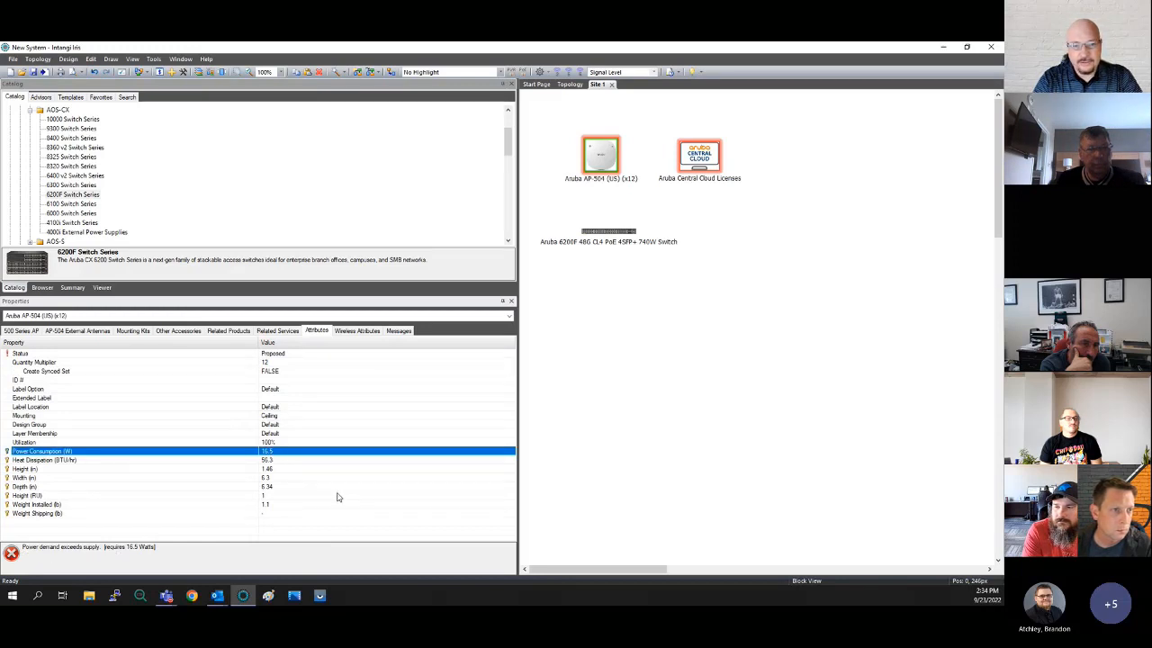
left_click(275, 469)
left_click(281, 486)
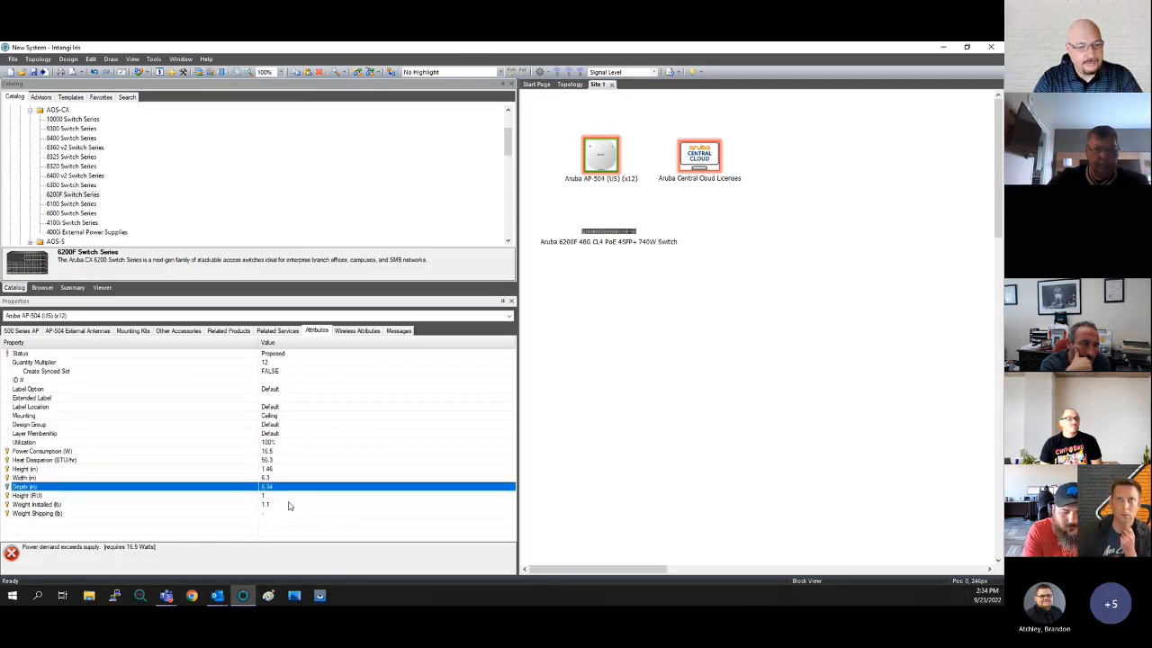
left_click(289, 506)
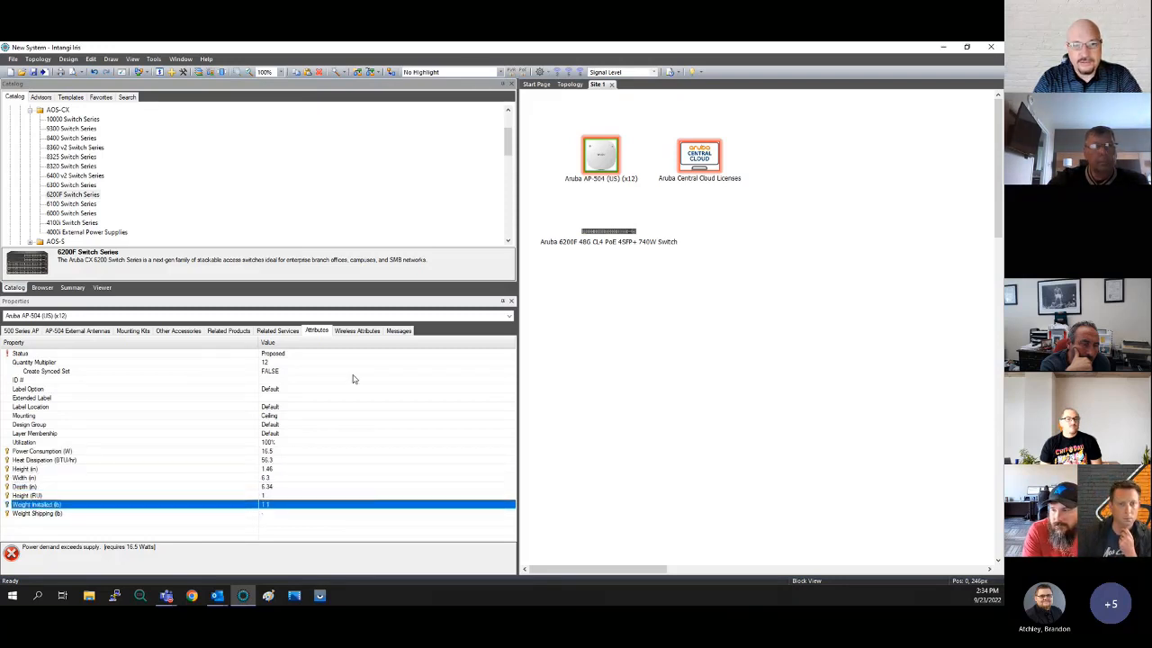
left_click(362, 333)
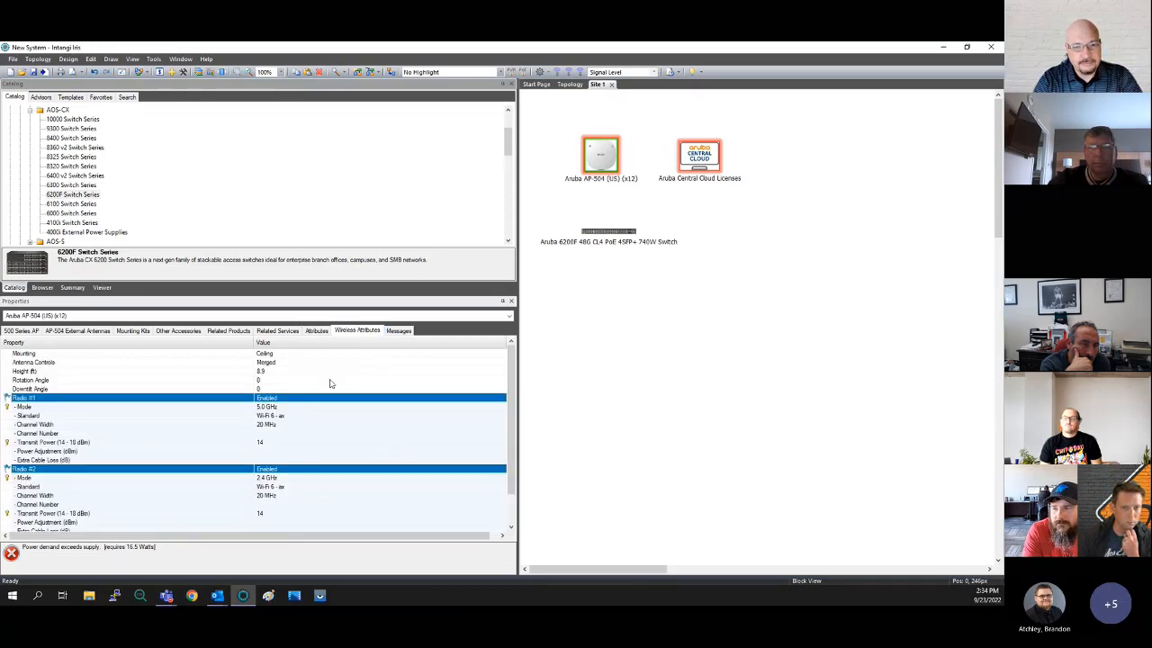
left_click(286, 355)
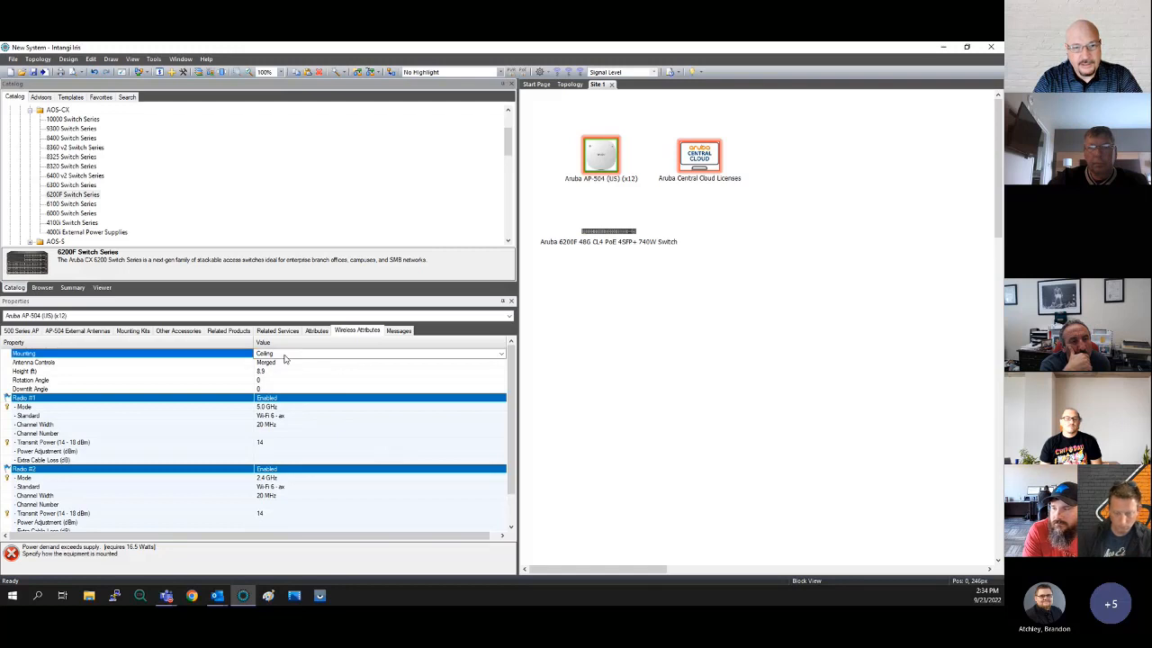
left_click(286, 409)
left_click(277, 427)
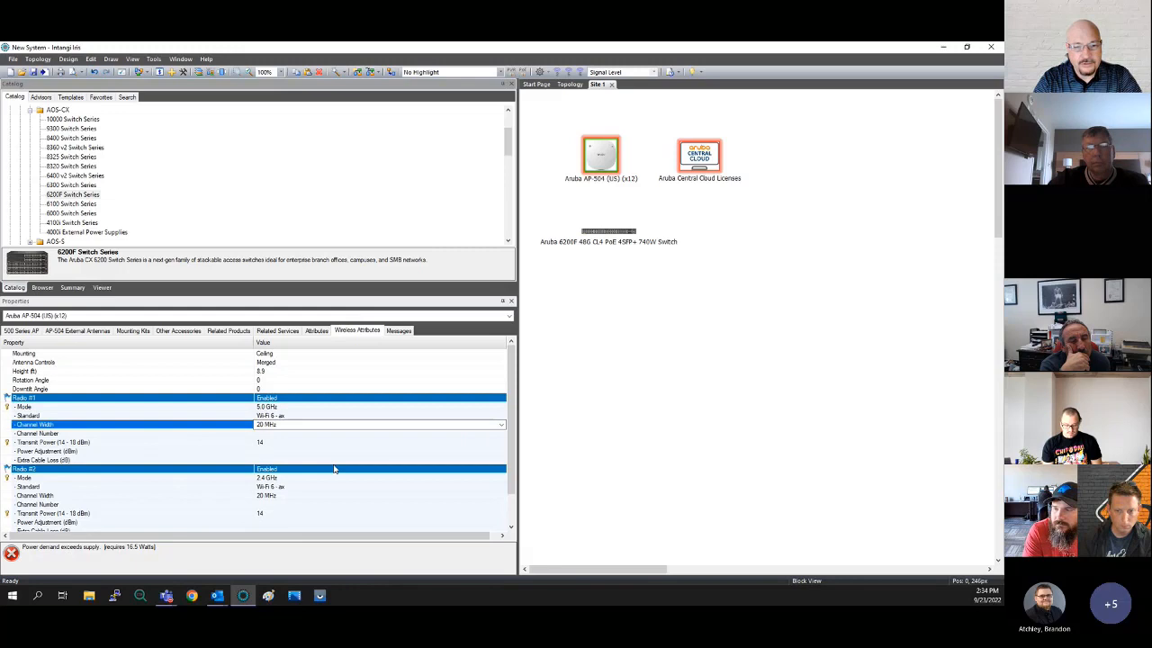
left_click(273, 443)
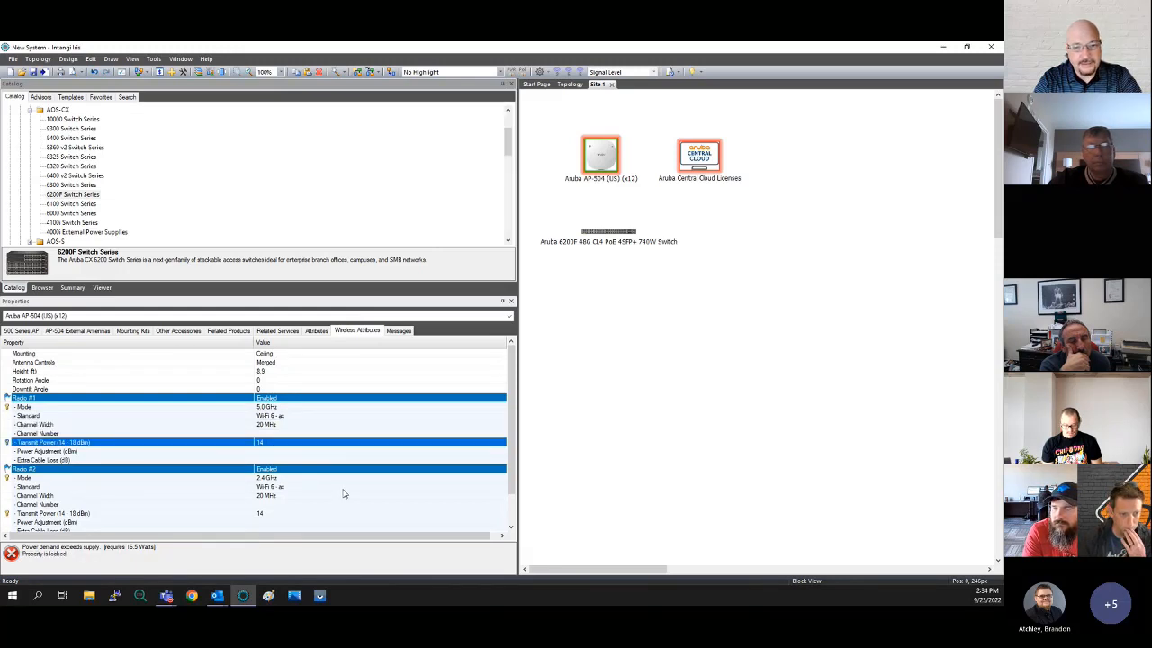
scroll(338, 496, "down", 2)
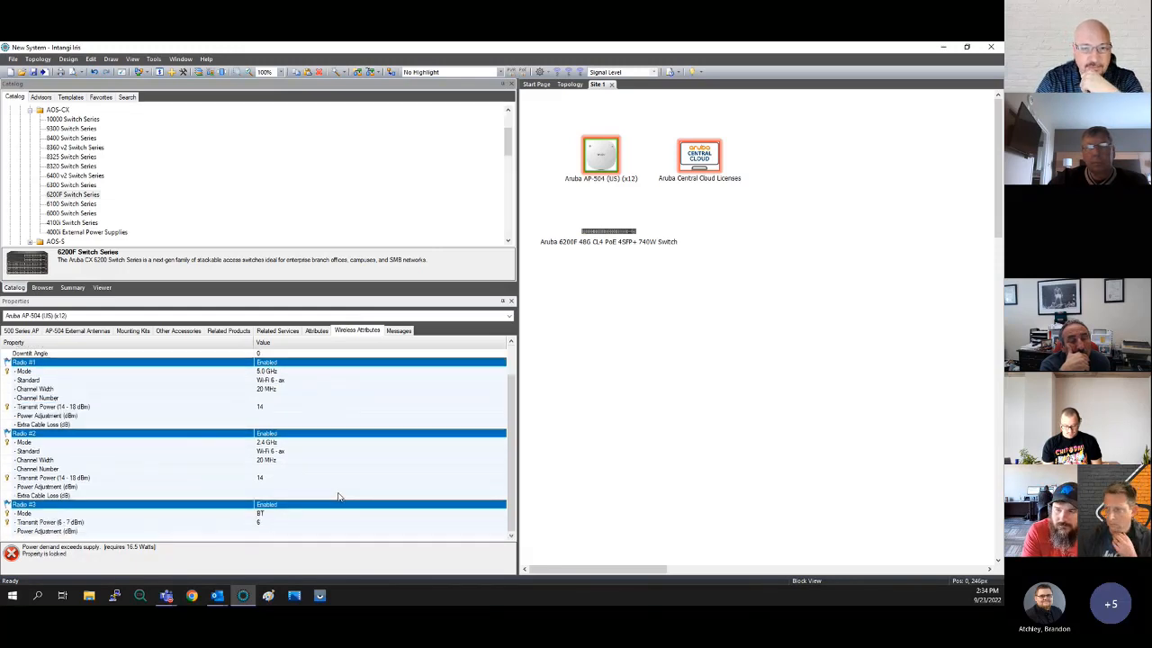
scroll(378, 388, "up", 2)
Review the AP-504's messages and go through all its property pages again, ending on the 500 Series AP model details
left_click(399, 331)
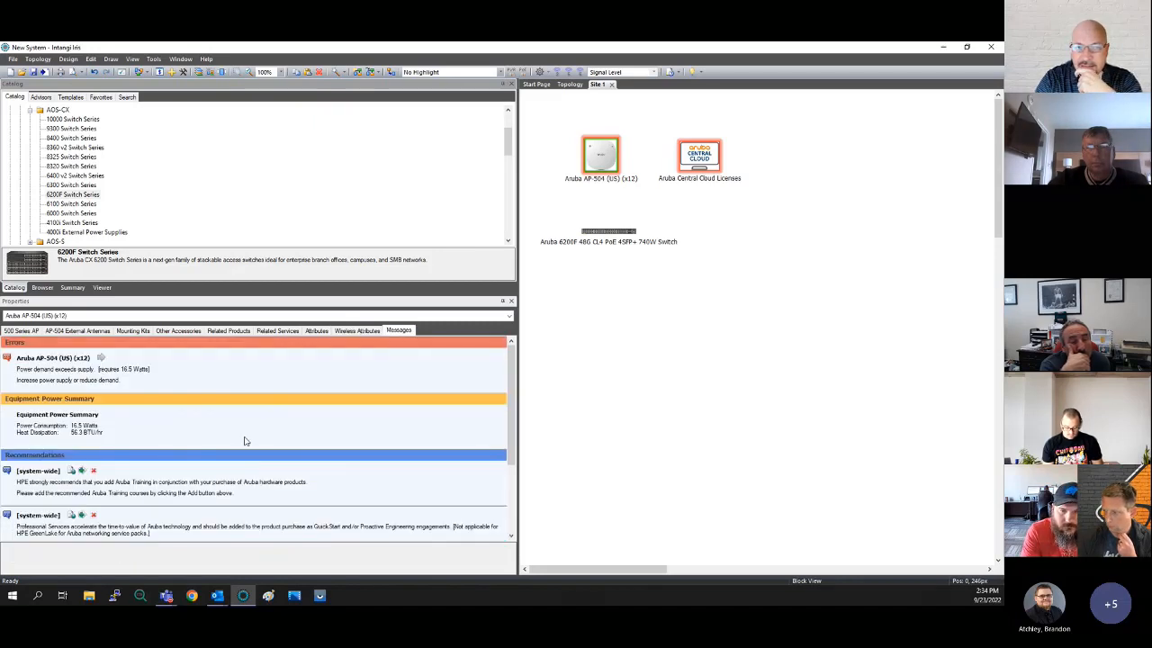
left_click(22, 331)
left_click(72, 330)
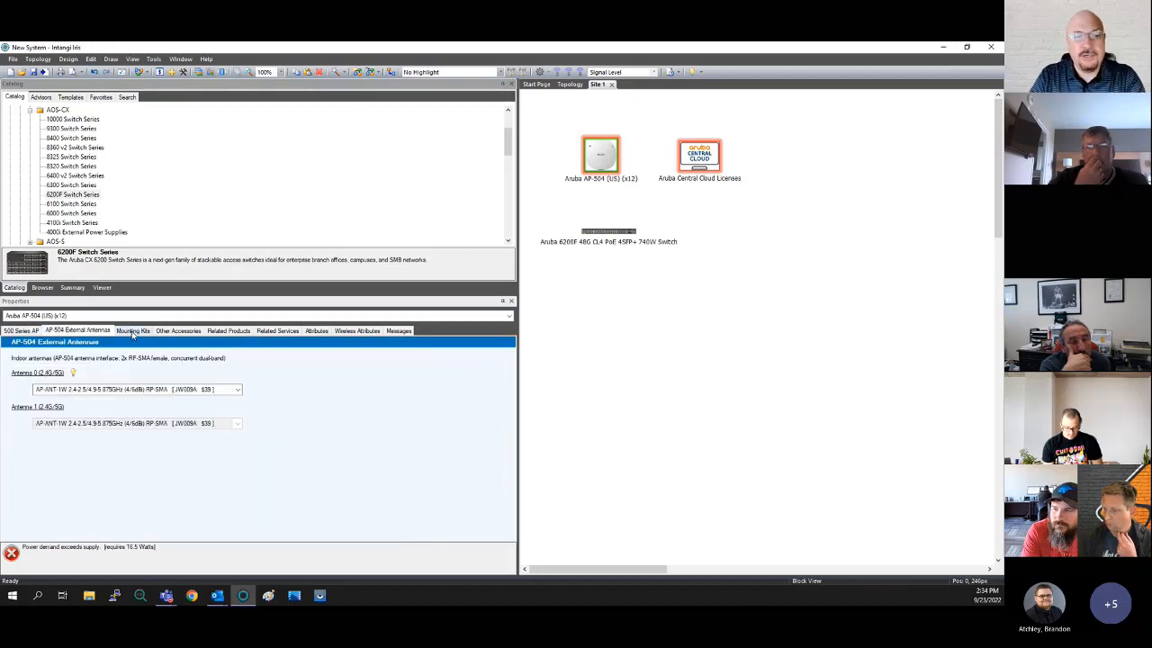
left_click(132, 332)
left_click(169, 331)
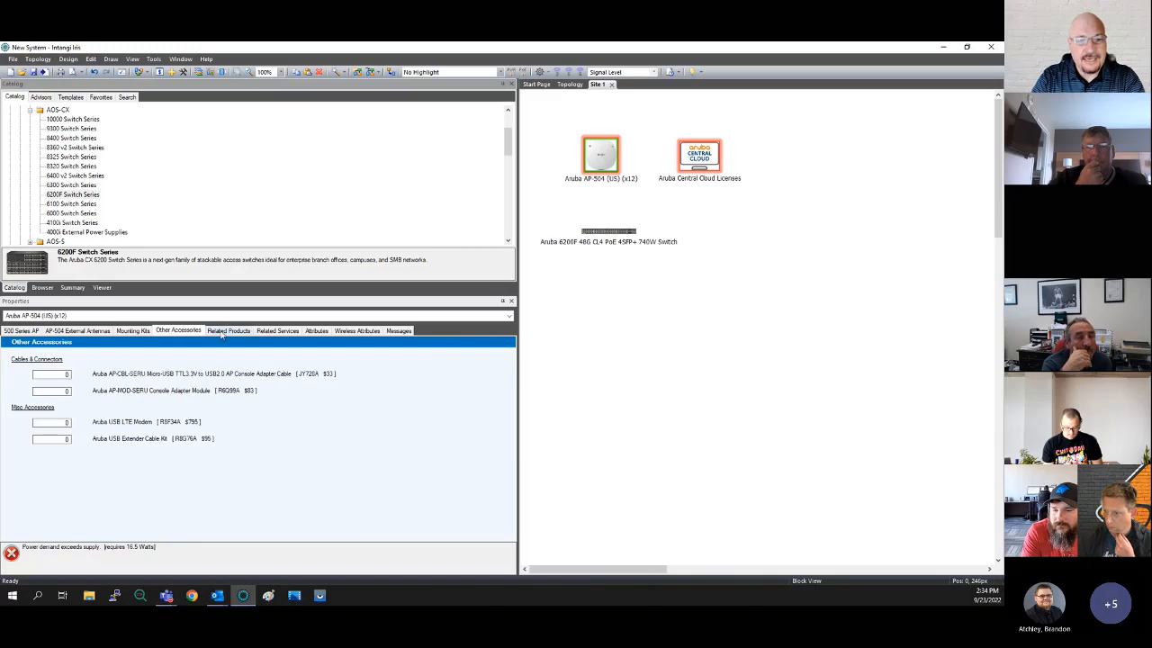
left_click(225, 331)
left_click(277, 331)
left_click(317, 331)
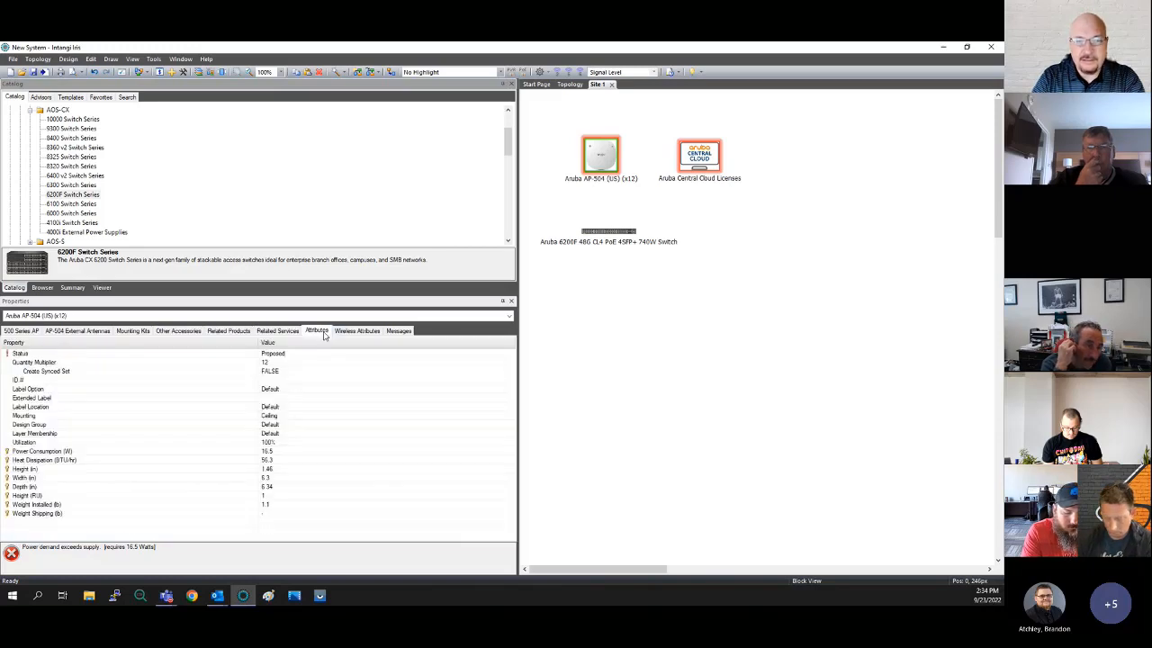
left_click(357, 332)
left_click(399, 331)
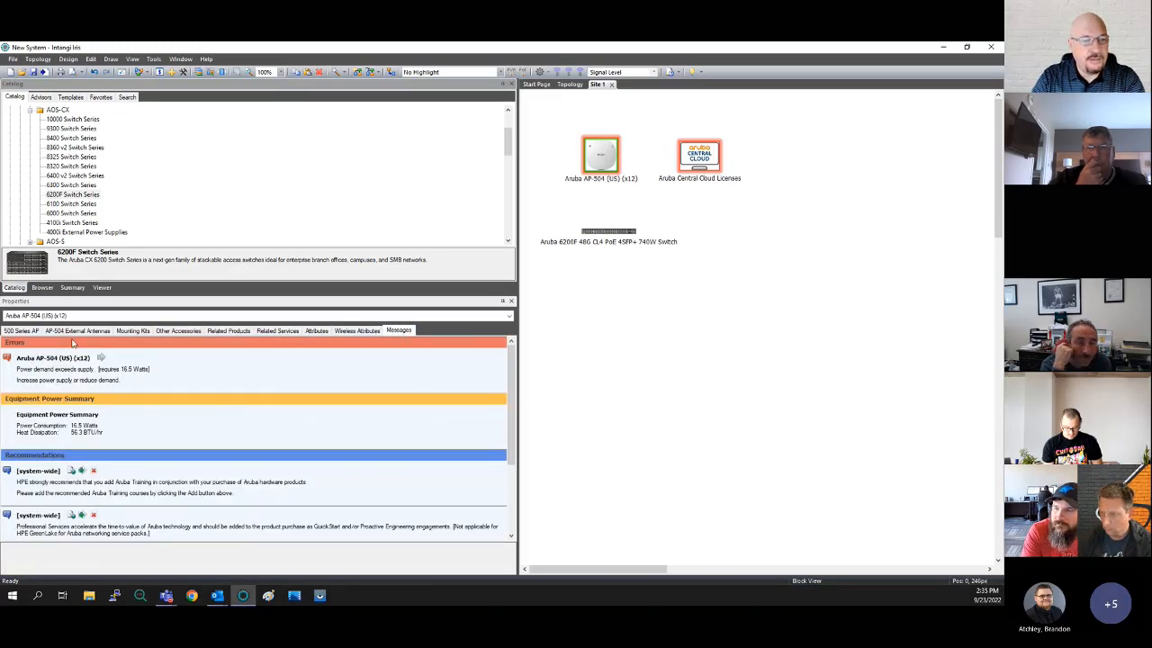
left_click(21, 331)
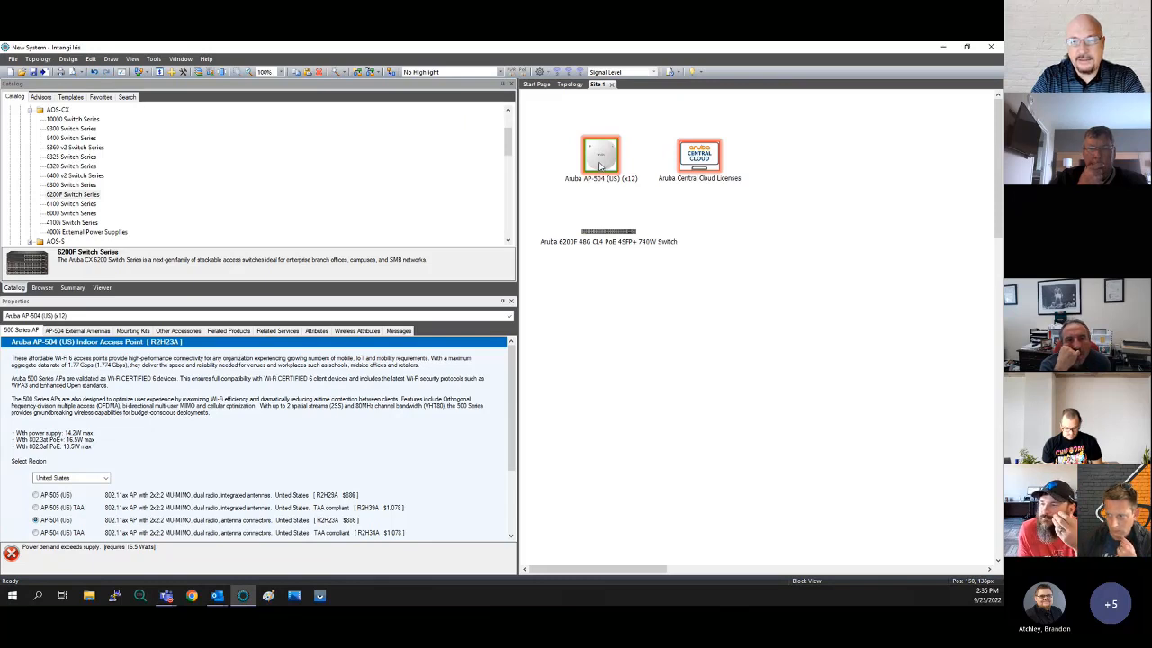
Move the AP-504 and the 6200F switch slightly up on the Site 1 drawing, and review the switch's models and main options
left_click_drag(600, 166, 595, 156)
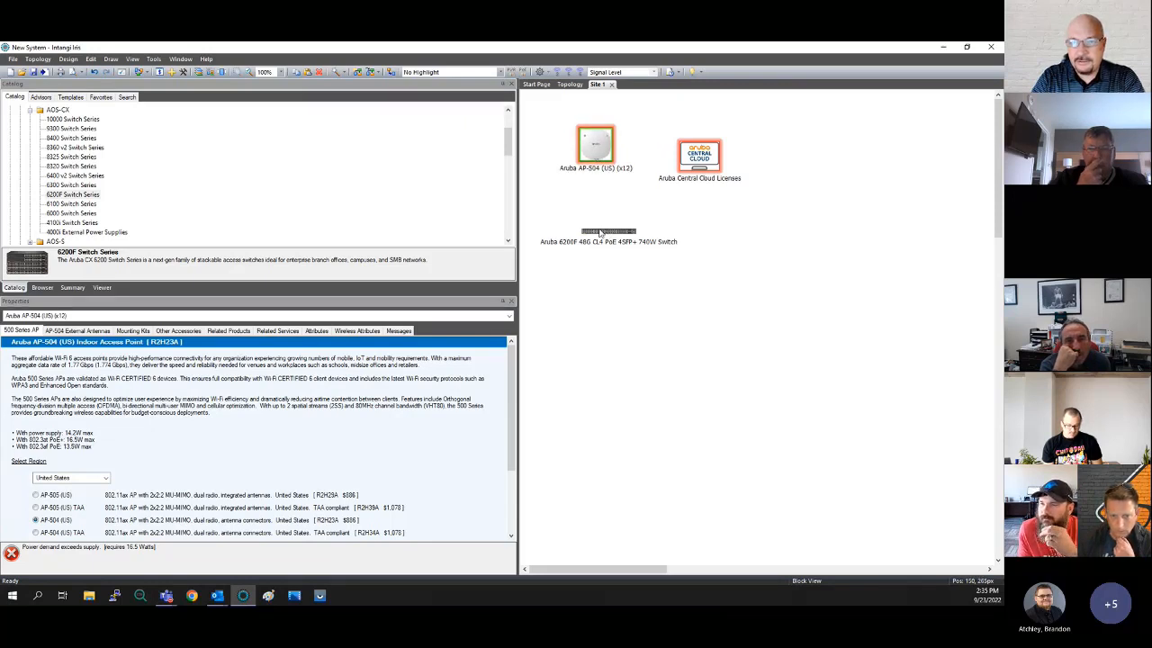
left_click_drag(599, 234, 600, 202)
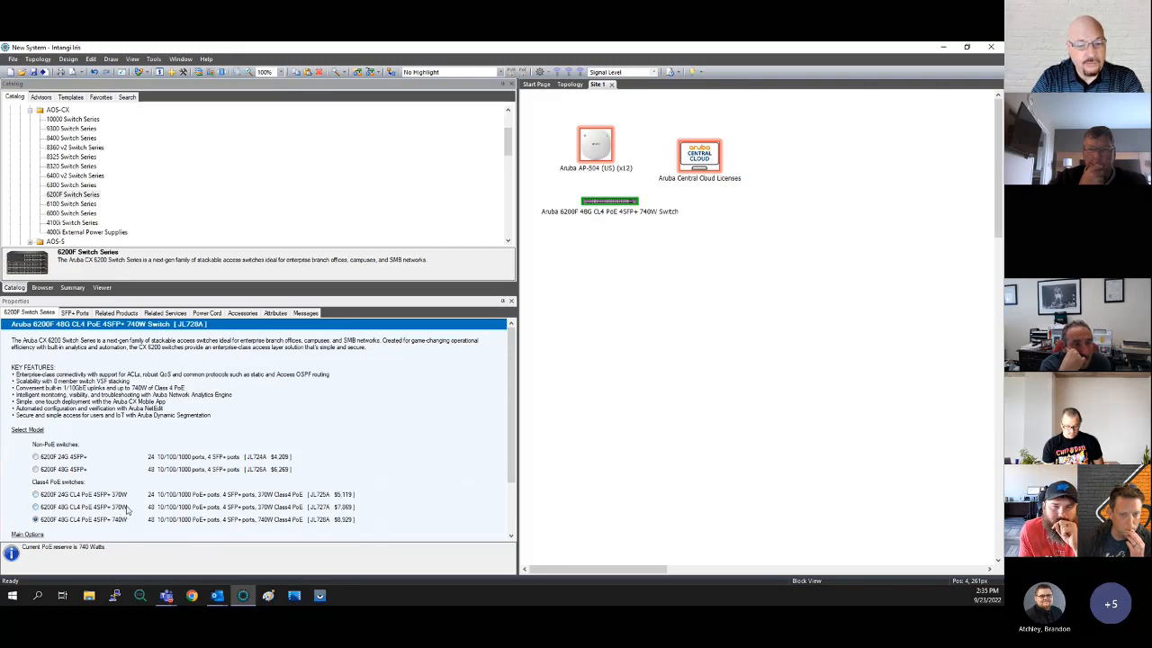
left_click(127, 508)
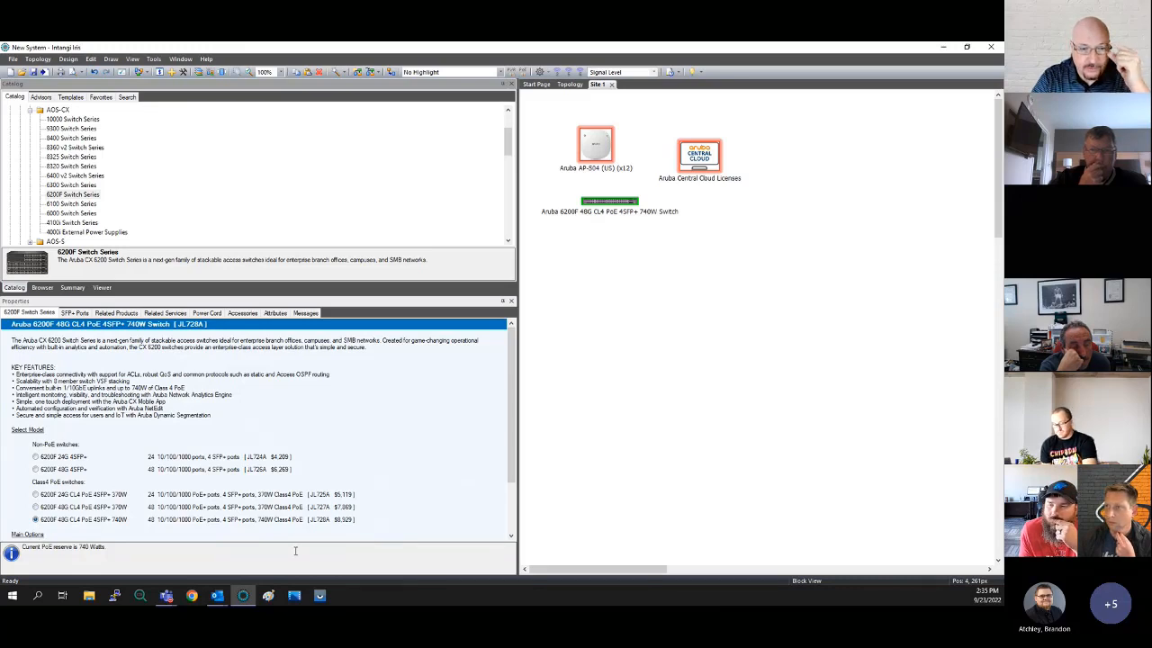
scroll(357, 469, "down", 2)
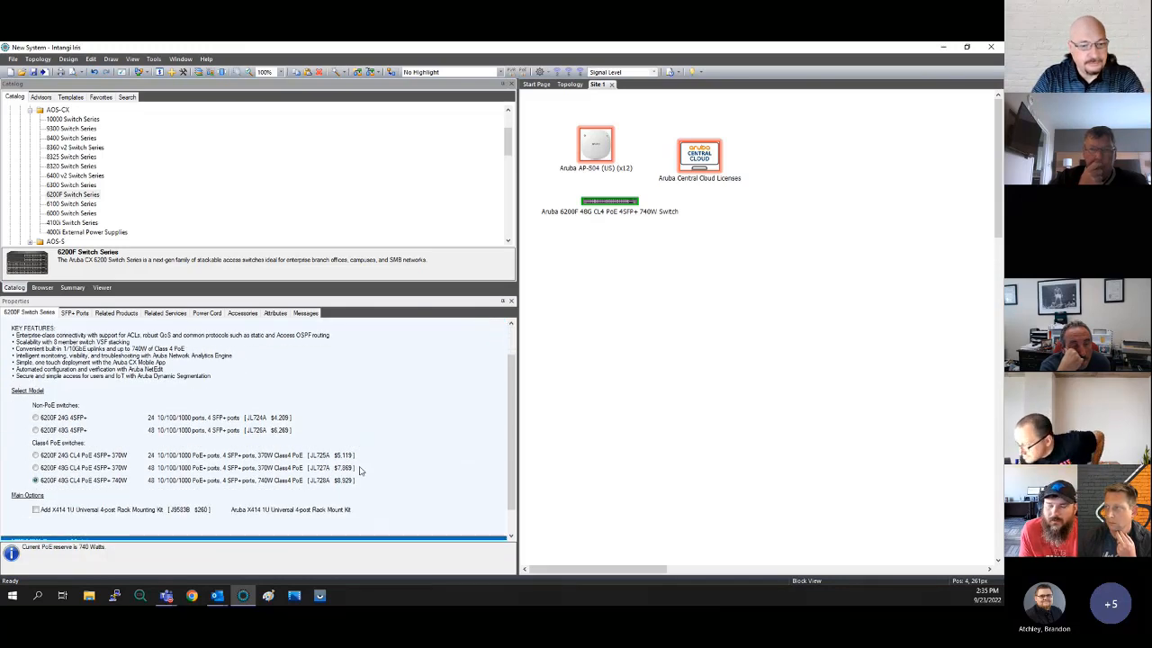
scroll(359, 470, "down", 1)
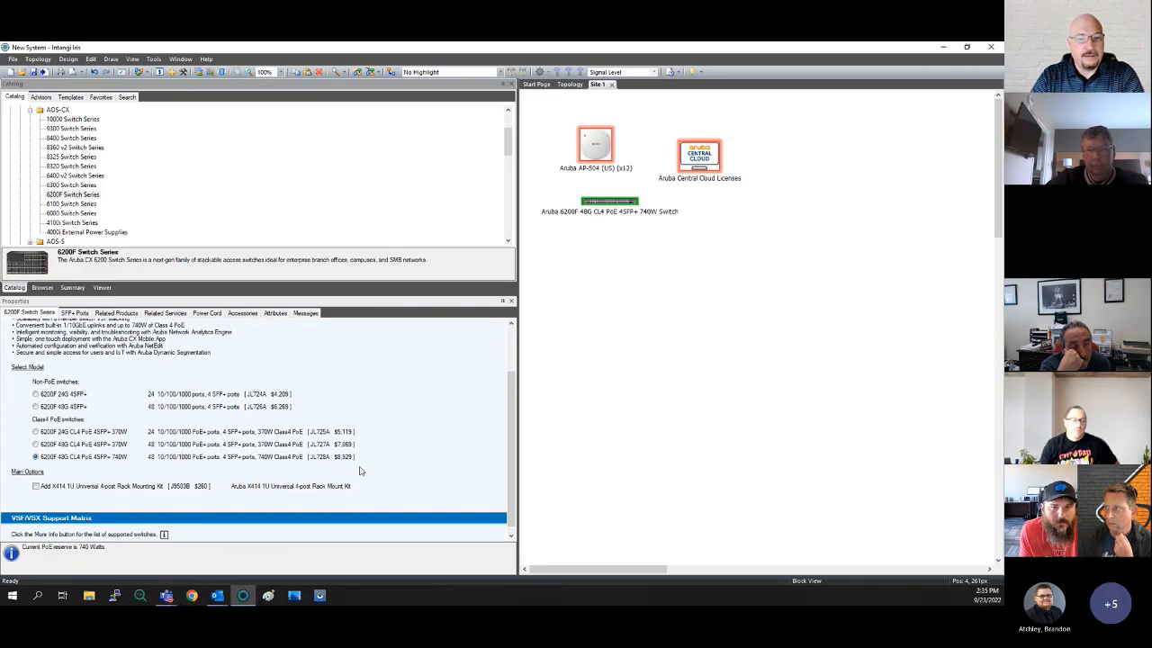
Add the X414 1U Universal 4-post Rack Mounting Kit to the 6200F 48G CL4 PoE 740W switch
scroll(359, 470, "down", 1)
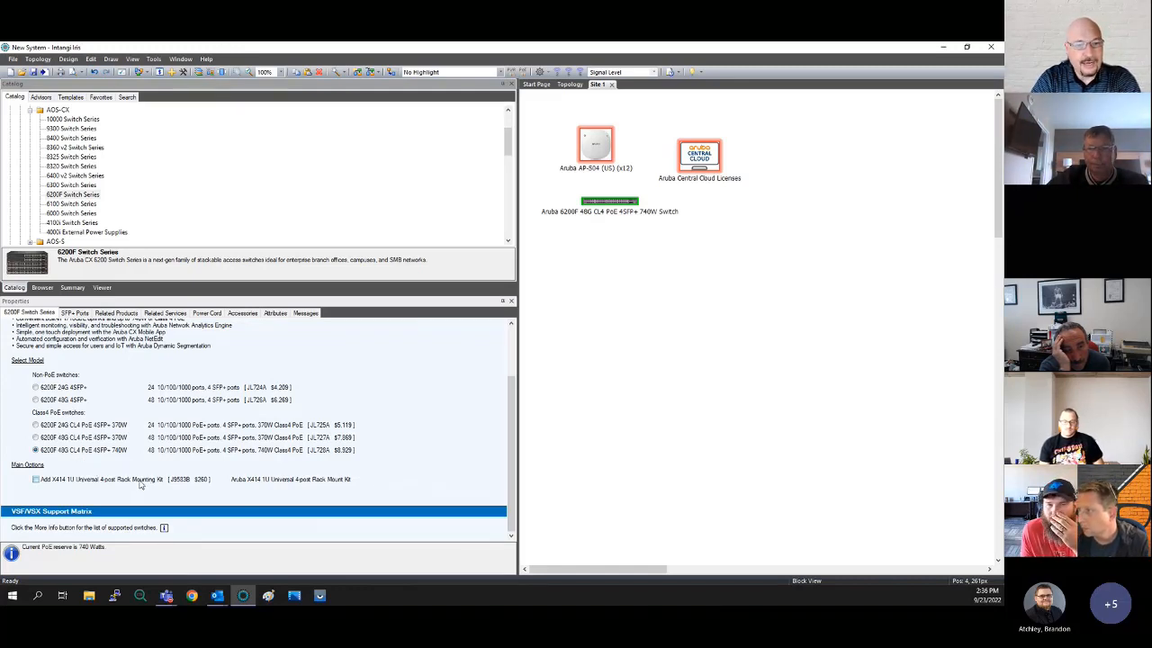
left_click(36, 480)
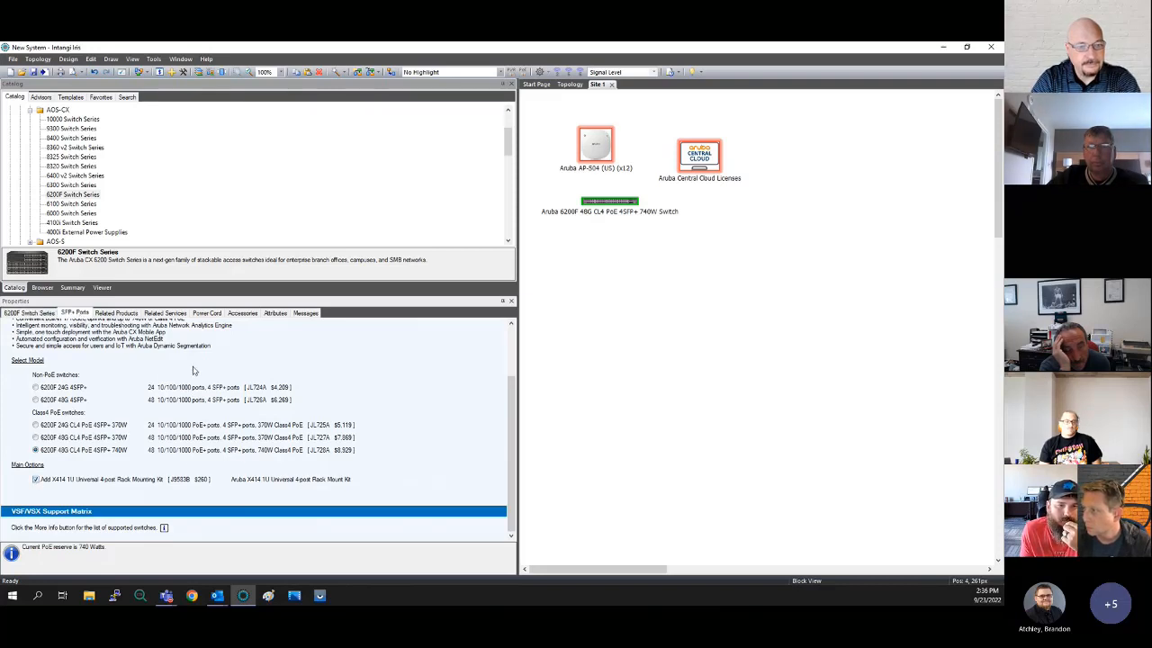
Review the switch's transceiver options for SFP+ Port 49, its related products and its related services
left_click(76, 314)
left_click(228, 387)
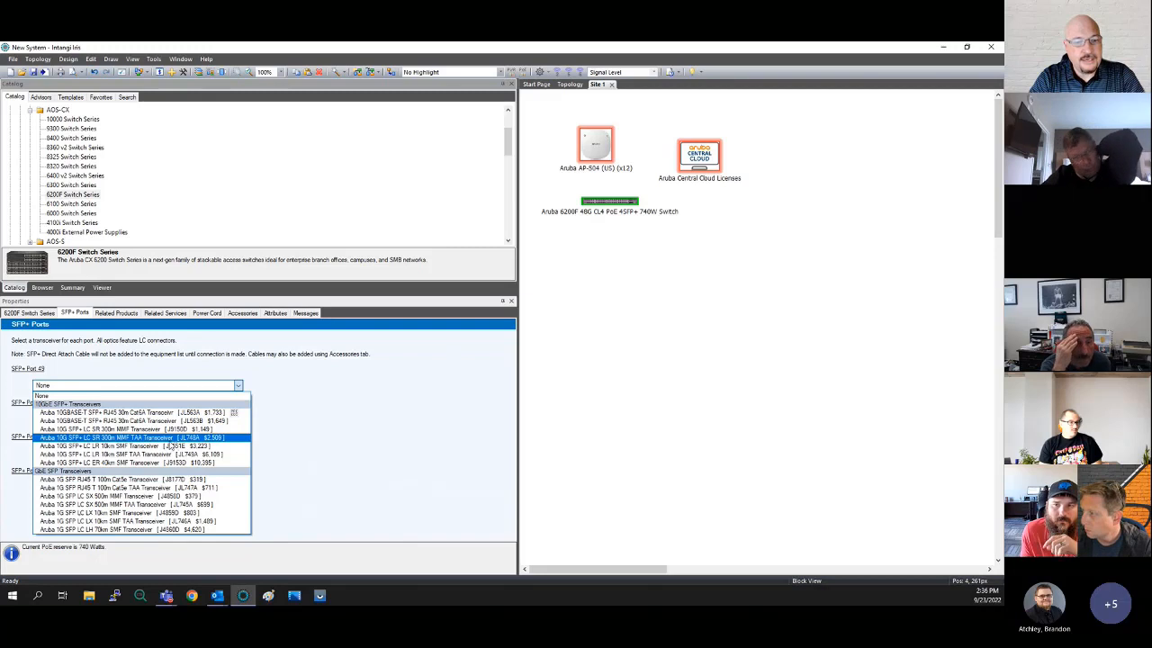
left_click(315, 445)
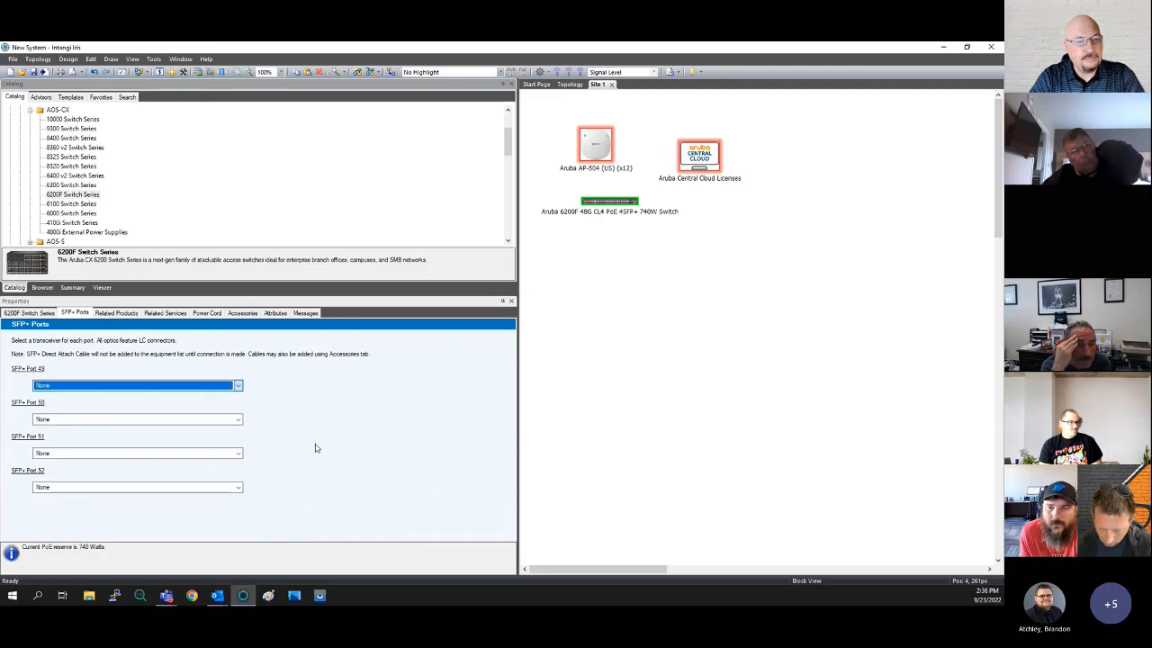
left_click(115, 315)
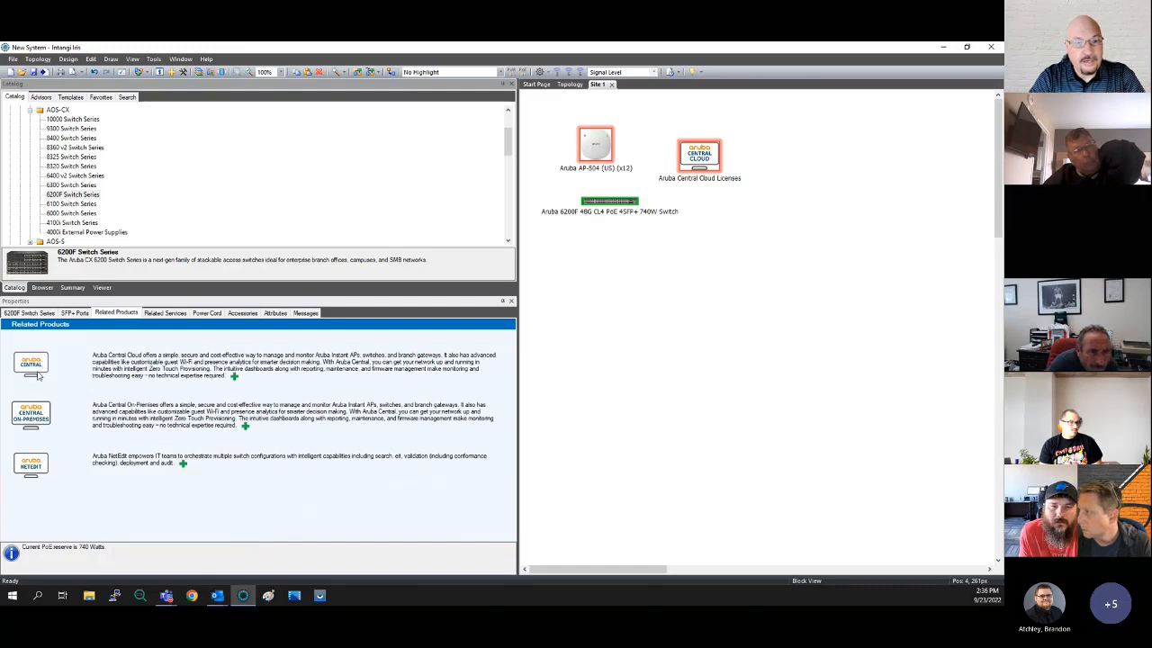
left_click(165, 313)
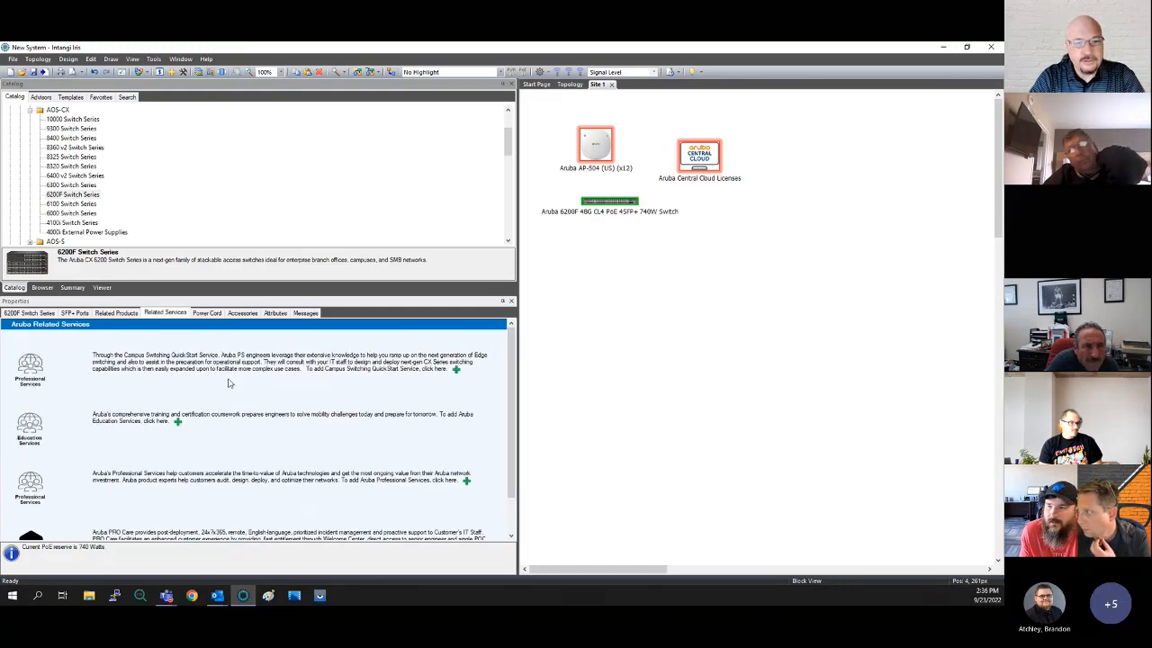
Review the switch's power cord localization options and read the power cord selection information
left_click(213, 315)
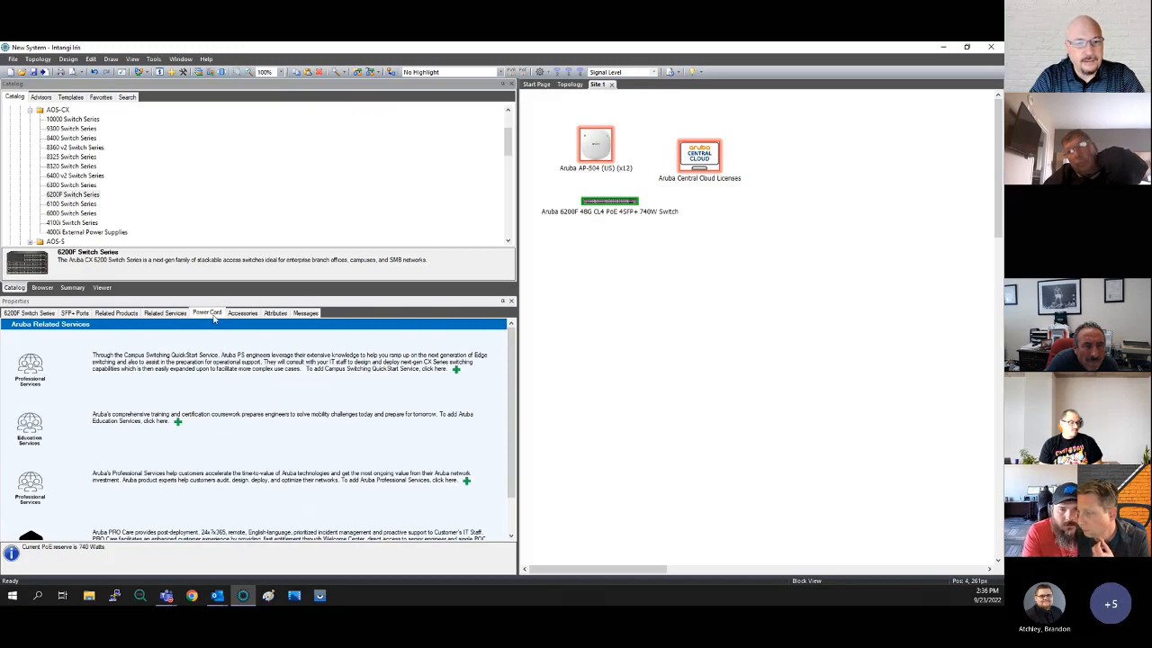
left_click(168, 365)
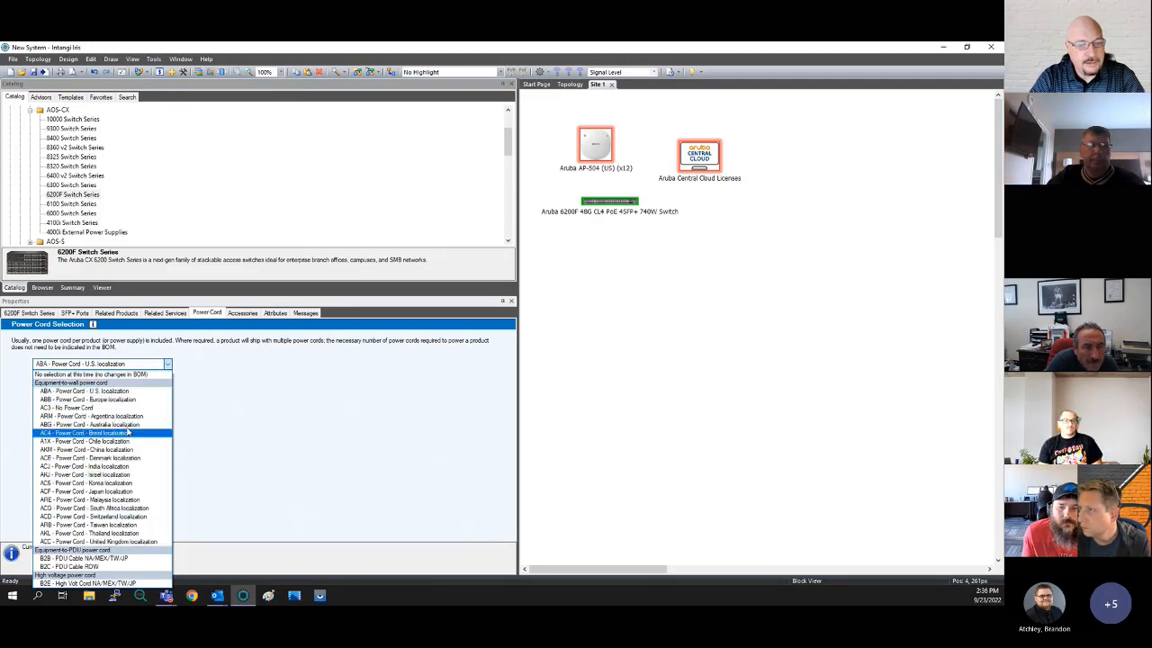
left_click(315, 413)
left_click(92, 325)
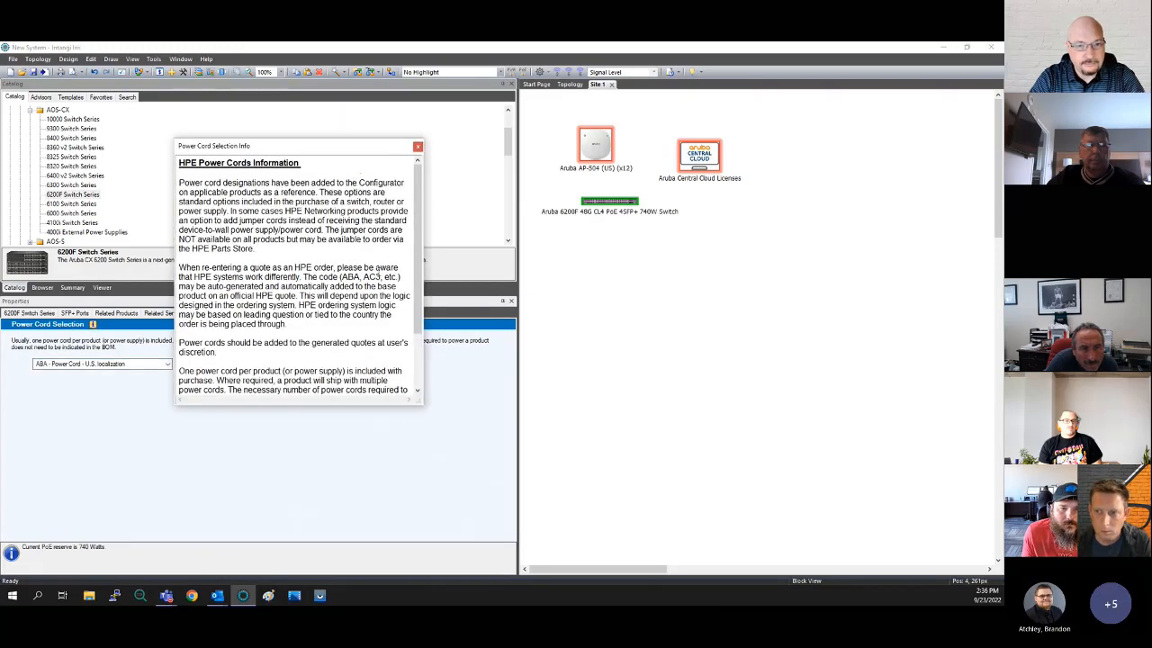
scroll(338, 279, "down", 3)
left_click(418, 146)
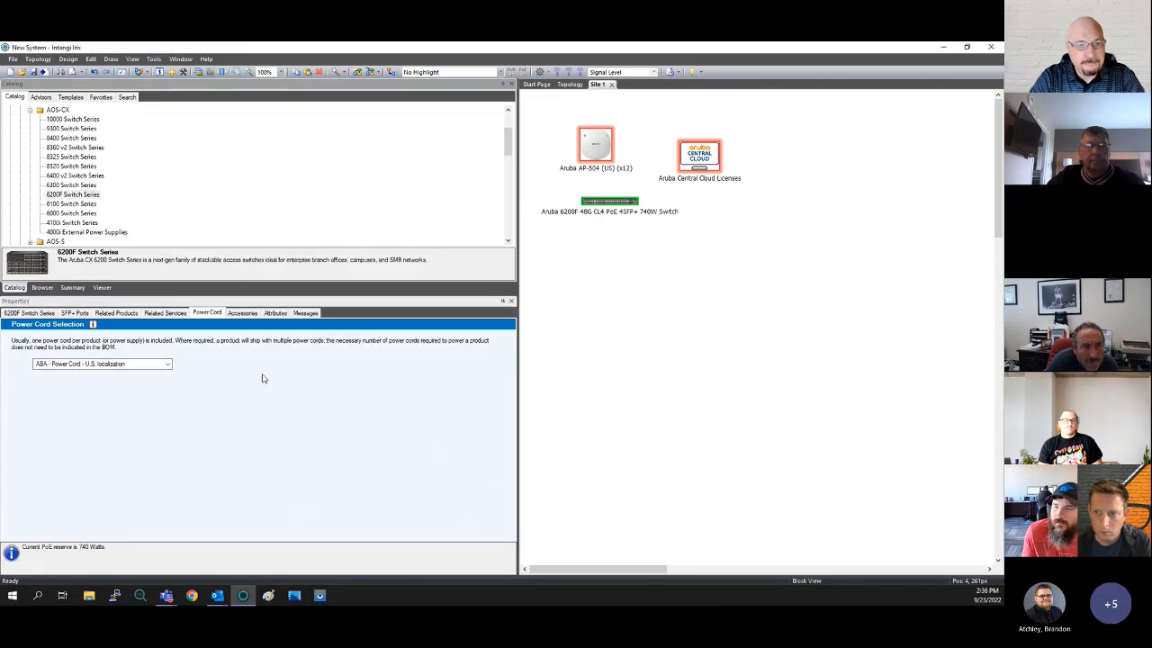
Examine the switch's available accessories, including the 10G SFP+ DAC cables and the USB console cables
left_click(245, 314)
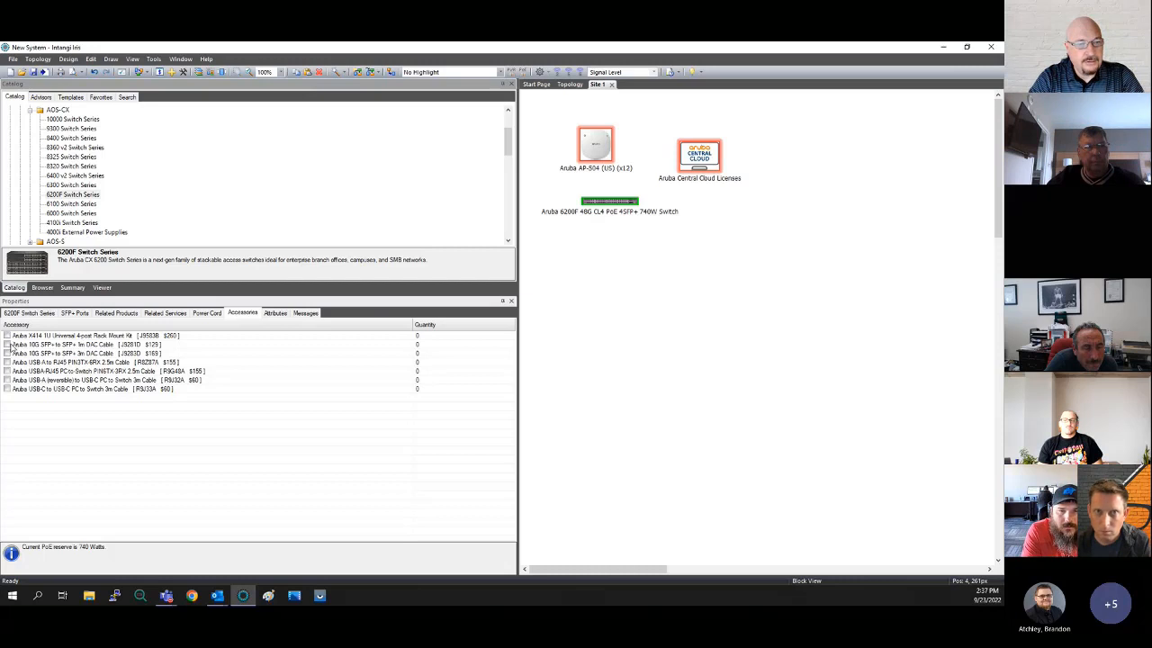
left_click(68, 344)
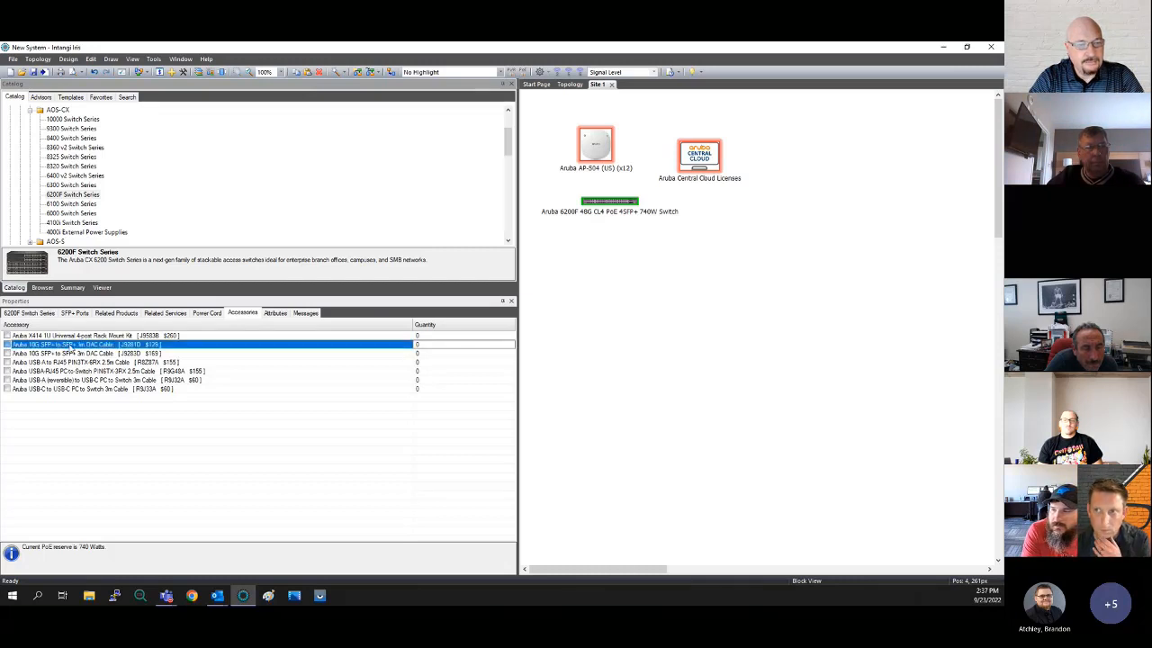
left_click(72, 354)
left_click(119, 364)
left_click(125, 380)
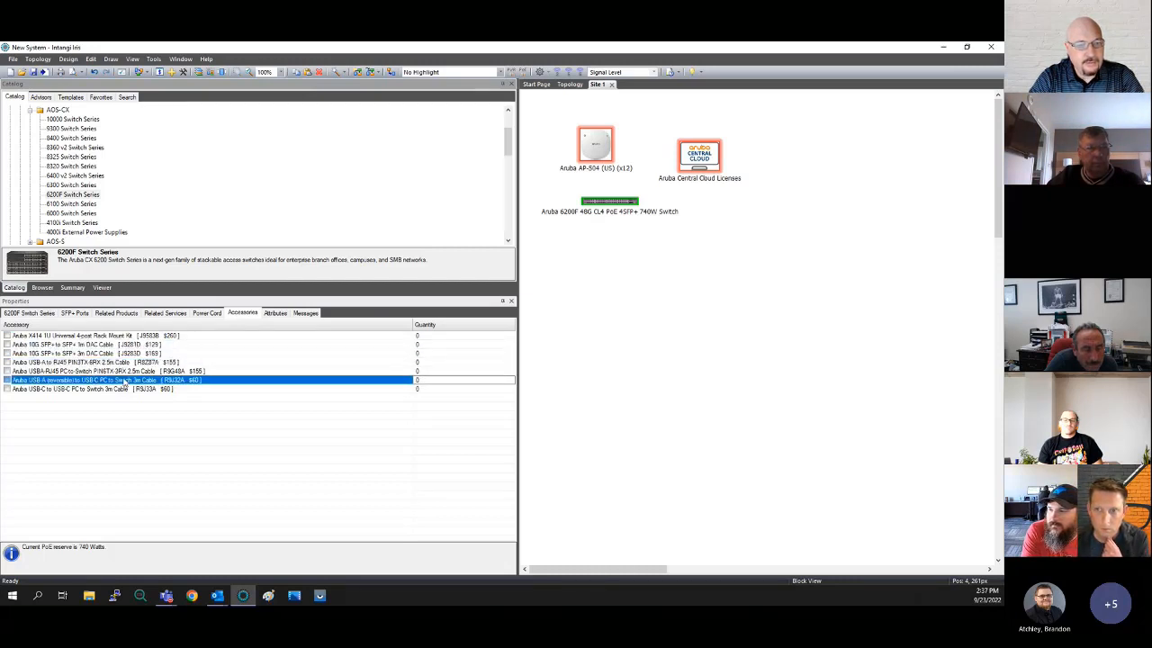
left_click(117, 390)
left_click(111, 371)
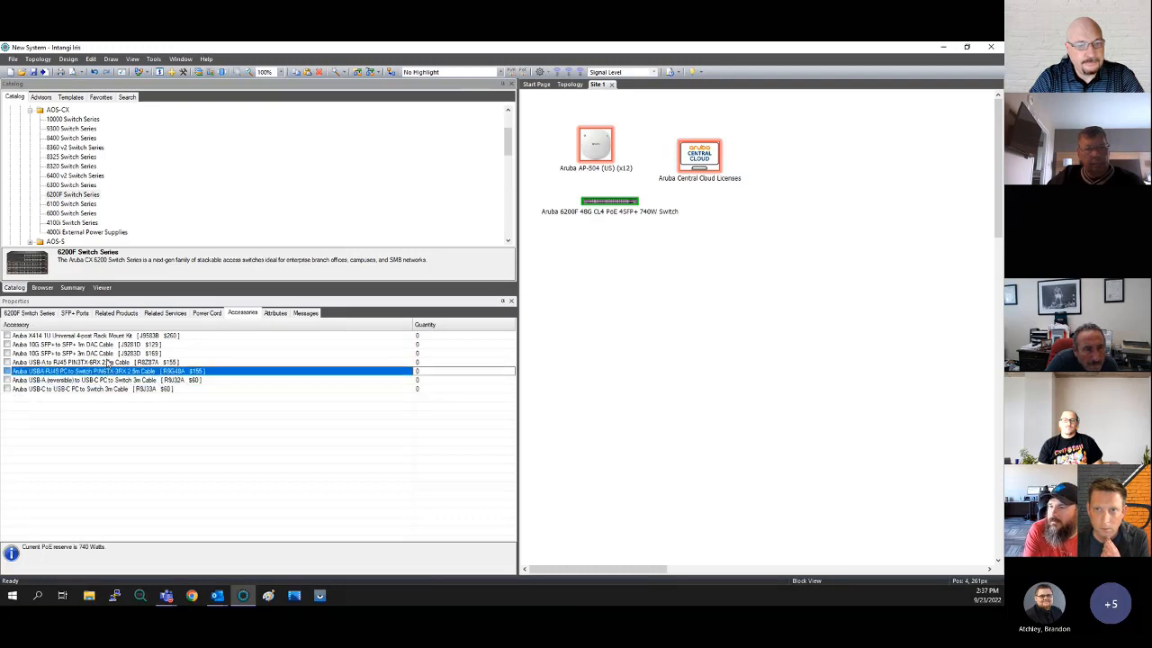
left_click(108, 363)
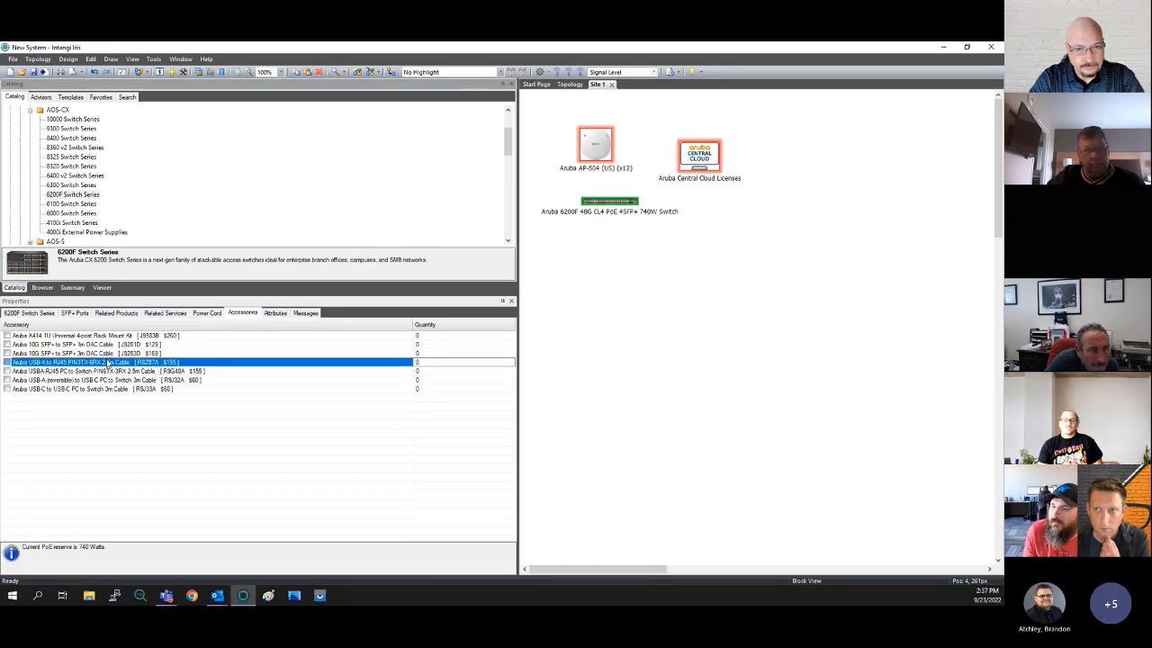
Set the 6200F switch's Quantity Multiplier to 3
left_click(275, 315)
left_click(275, 345)
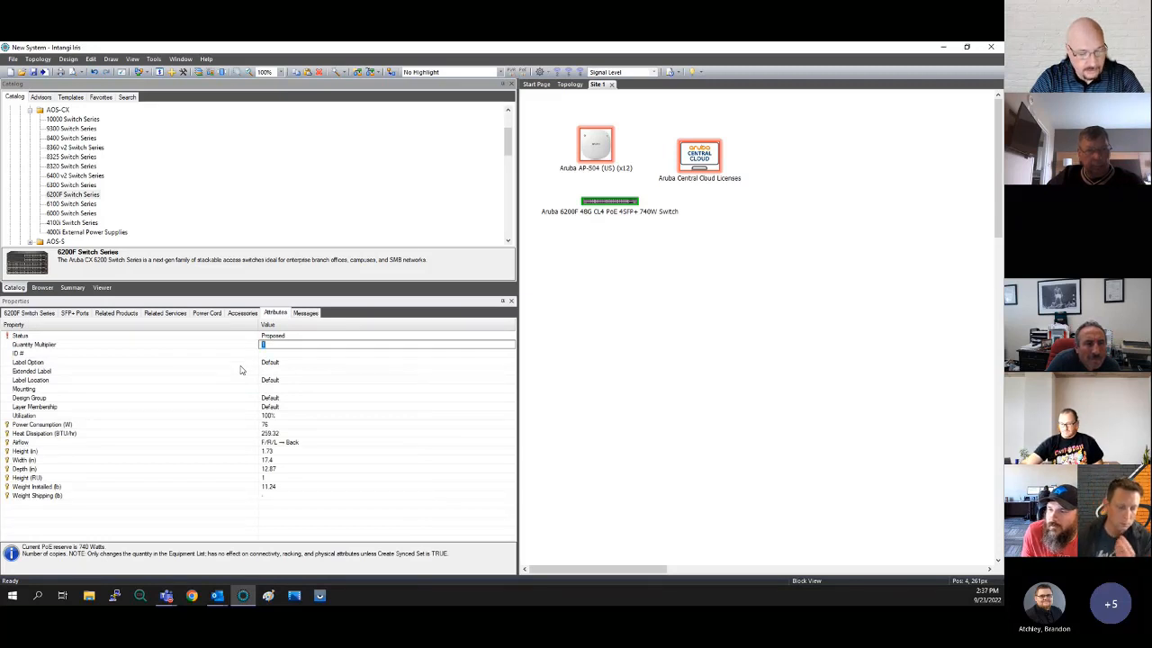
type("3")
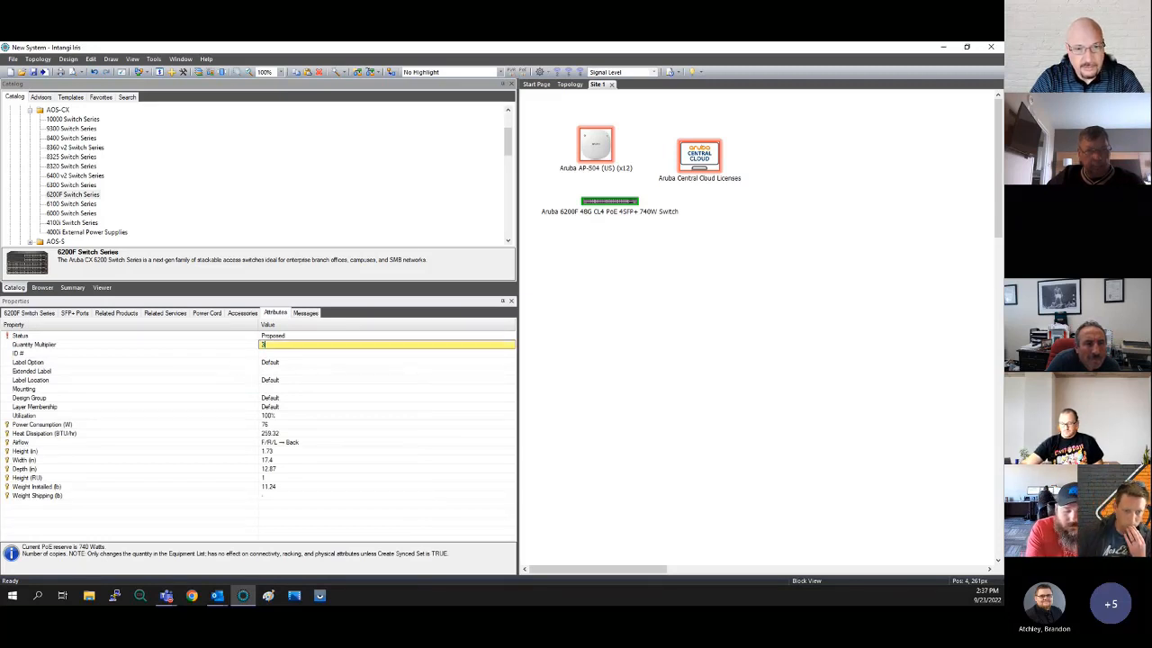
left_click(349, 393)
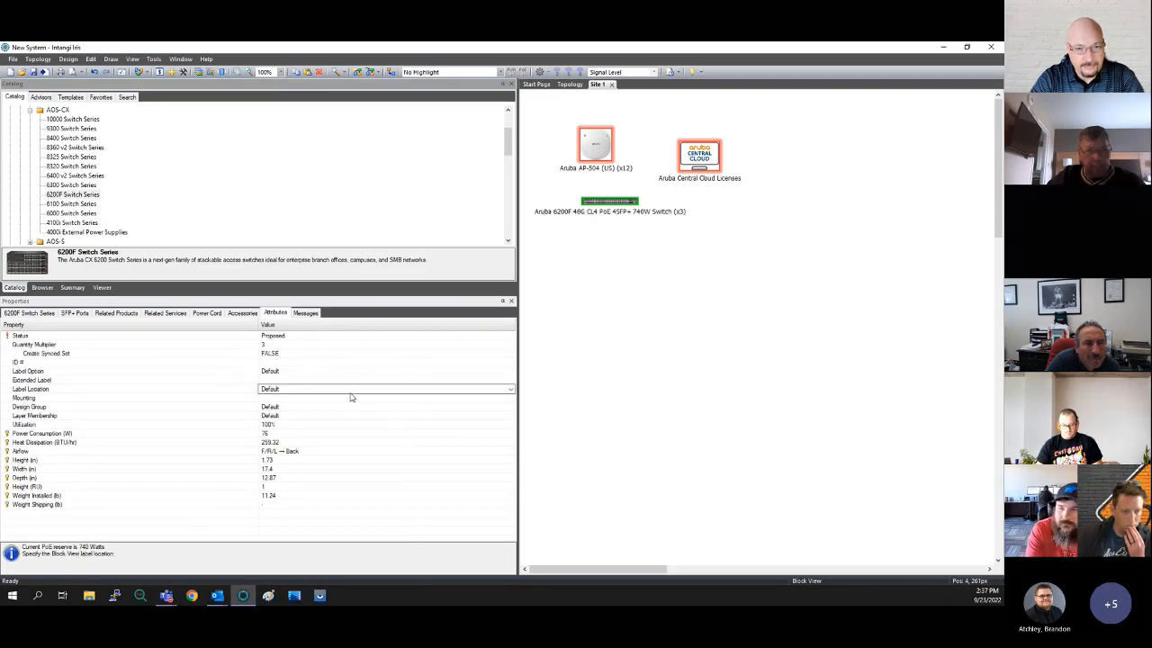
Review the switch's power, height and depth attributes, its messages, and the site-wide messages
left_click(277, 434)
left_click(279, 478)
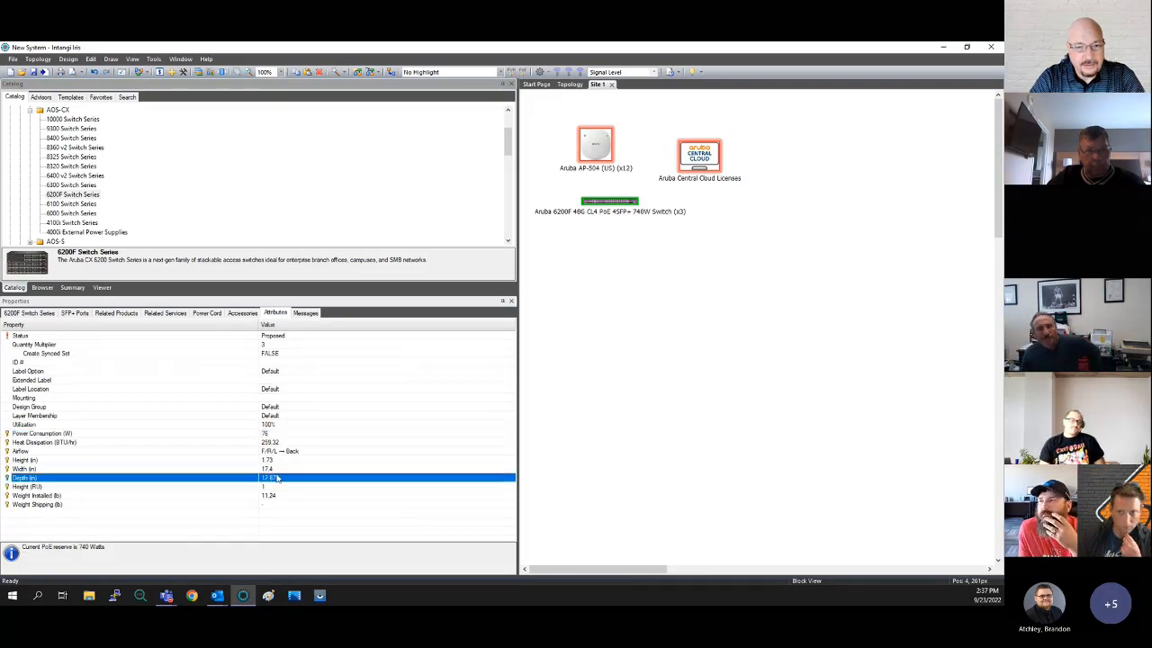
left_click(271, 462)
left_click(280, 478)
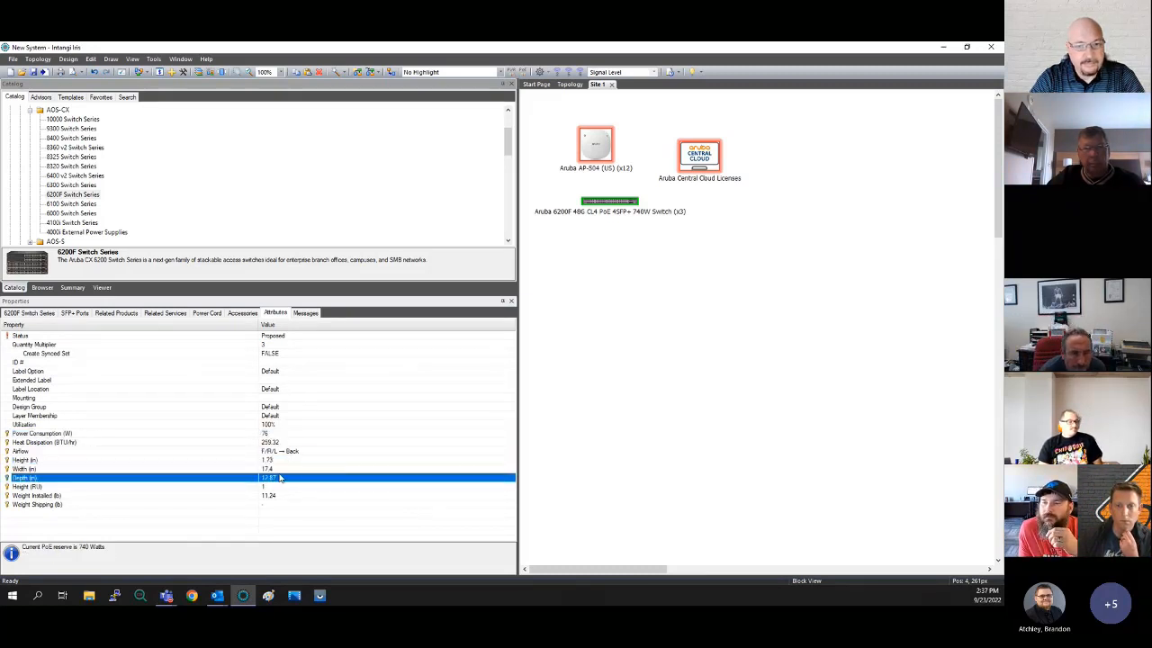
left_click(306, 313)
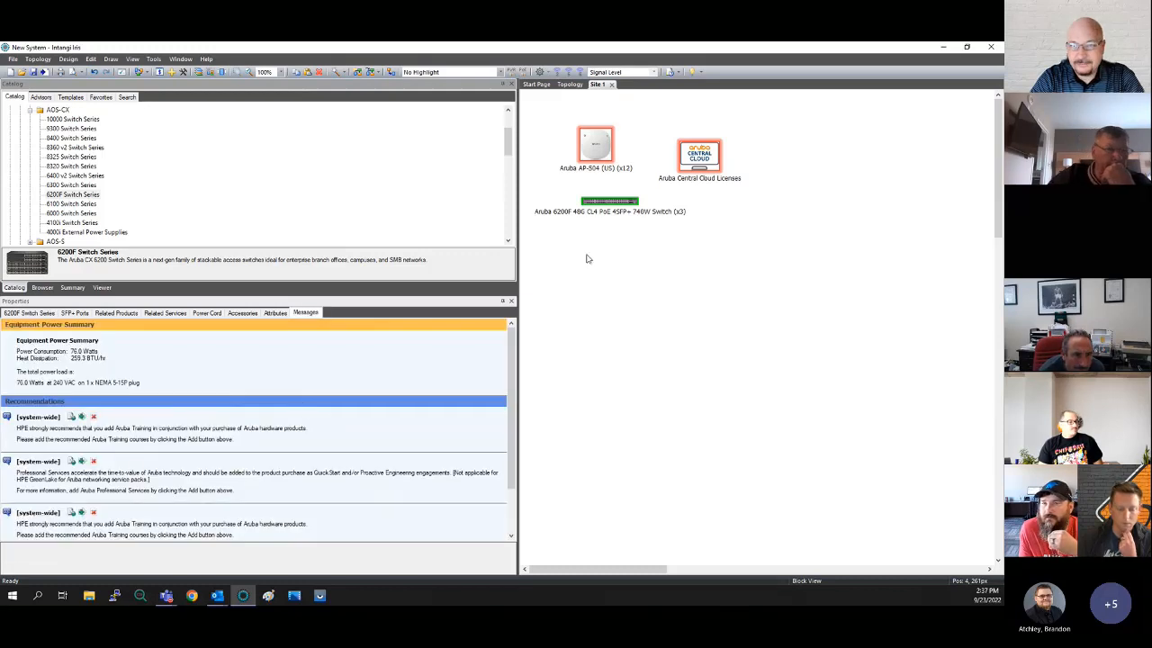
left_click(694, 316)
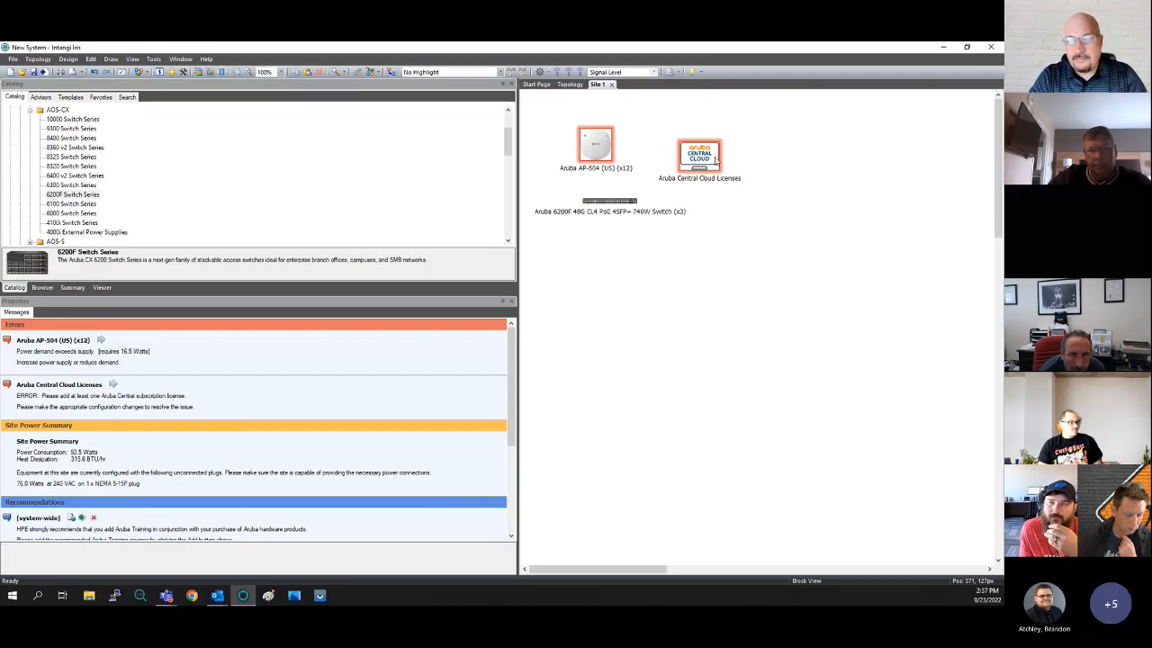
Set the license term of the Aruba Central Cloud Licenses to 3 year
left_click_drag(700, 154, 704, 153)
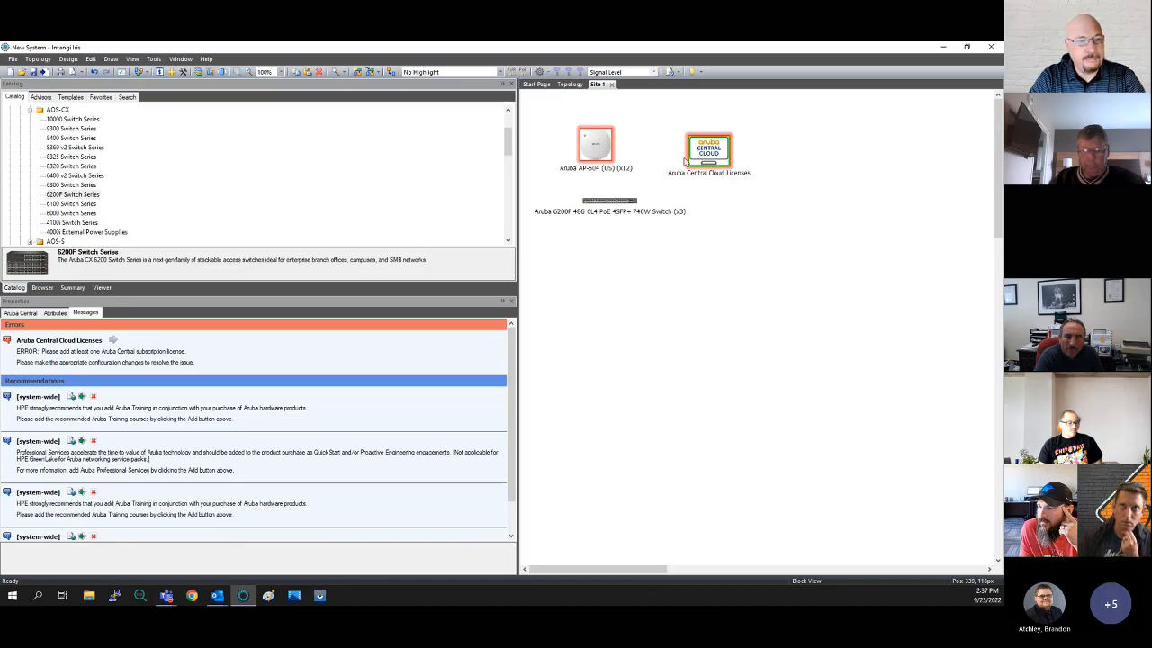
left_click(20, 312)
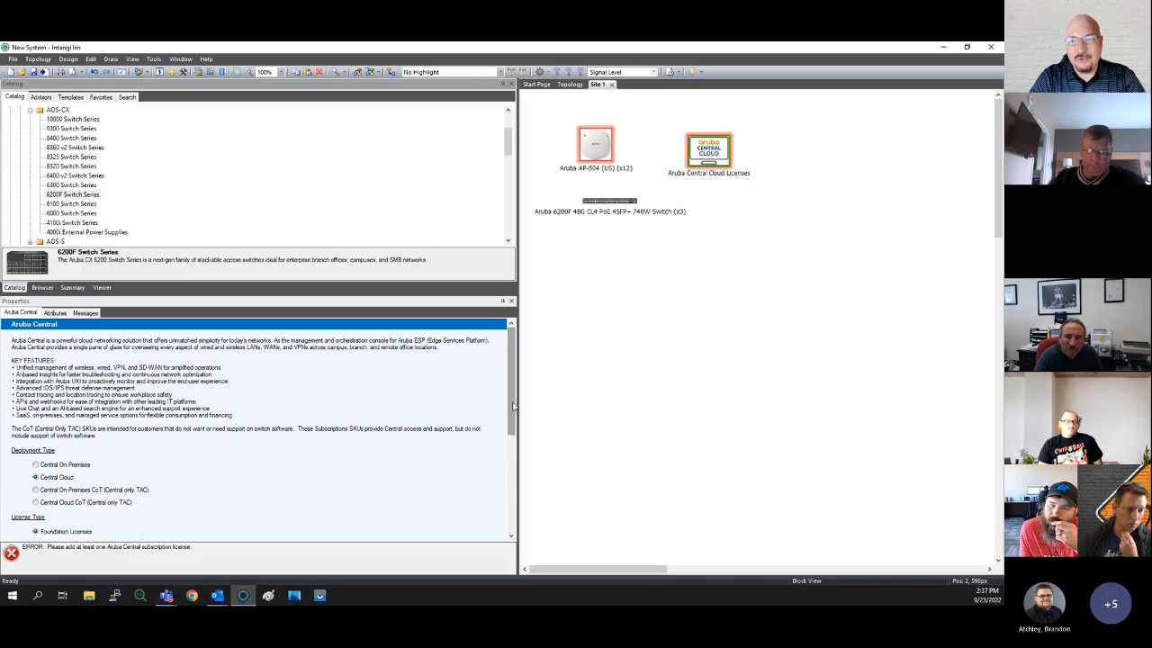
scroll(383, 406, "down", 3)
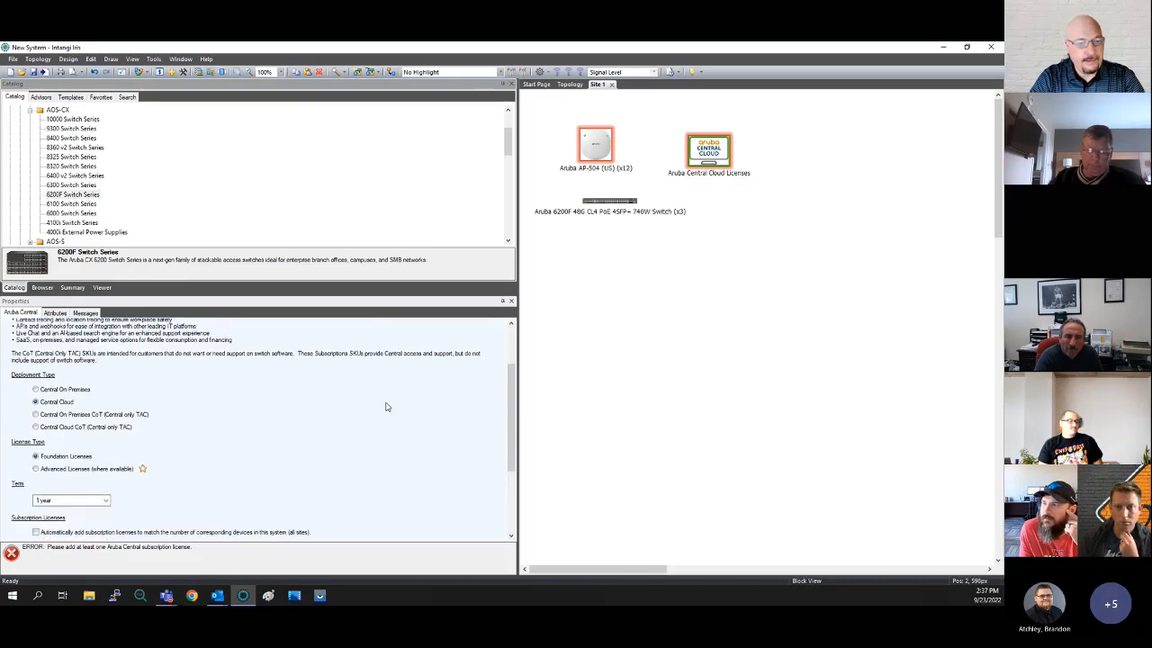
scroll(383, 406, "down", 2)
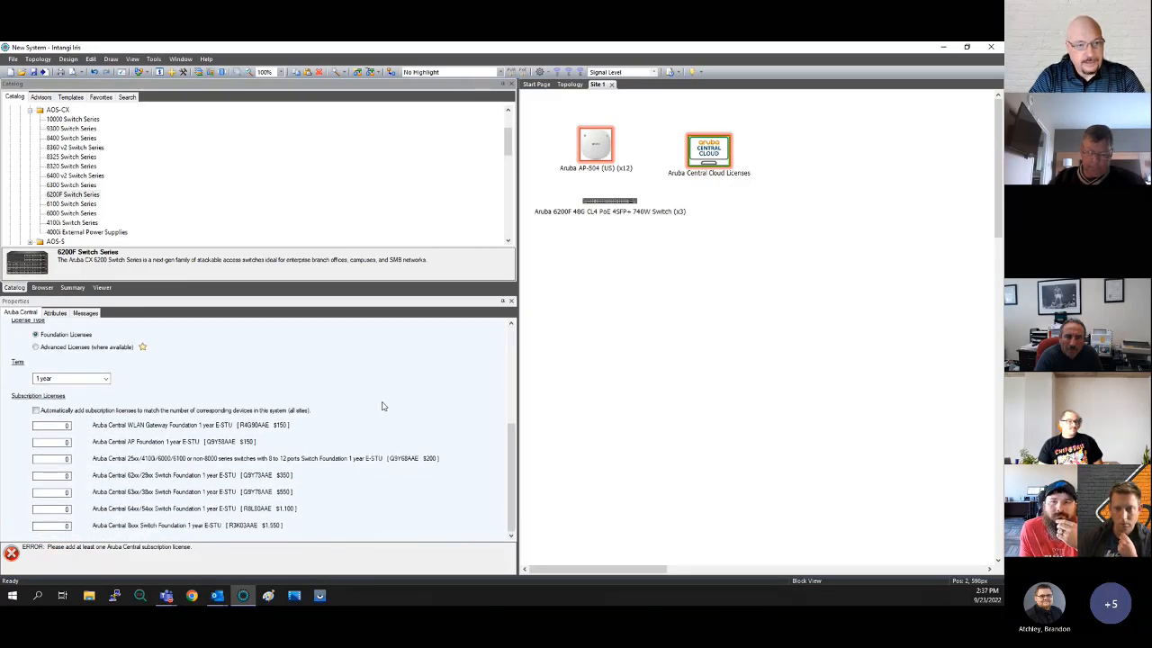
left_click(105, 378)
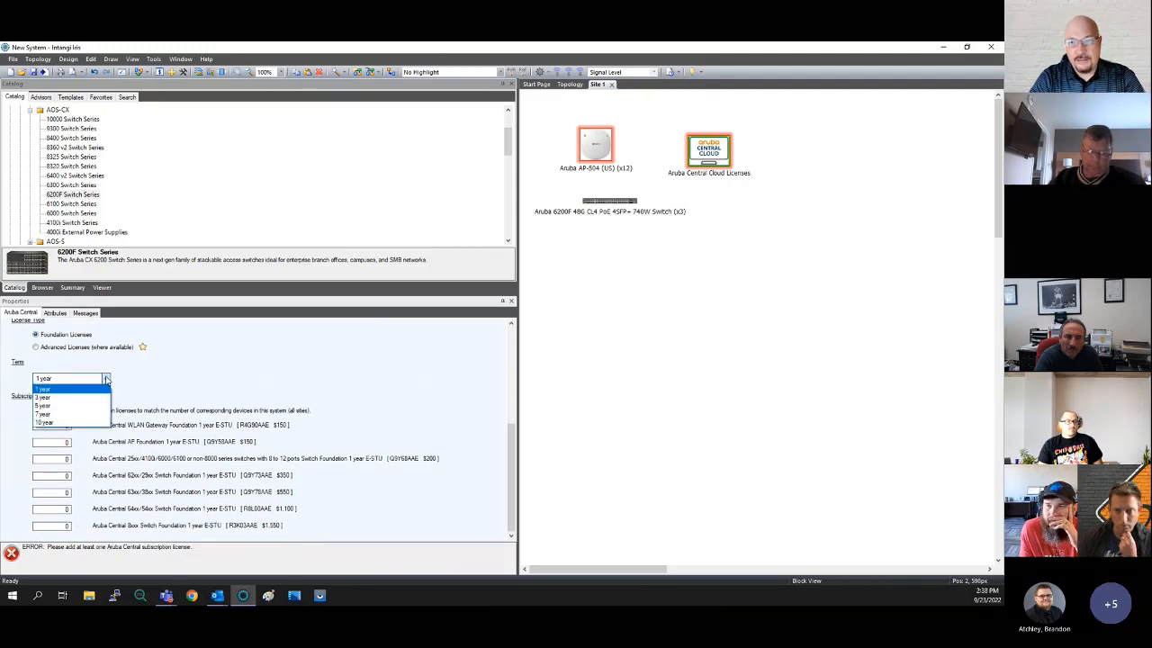
left_click(56, 397)
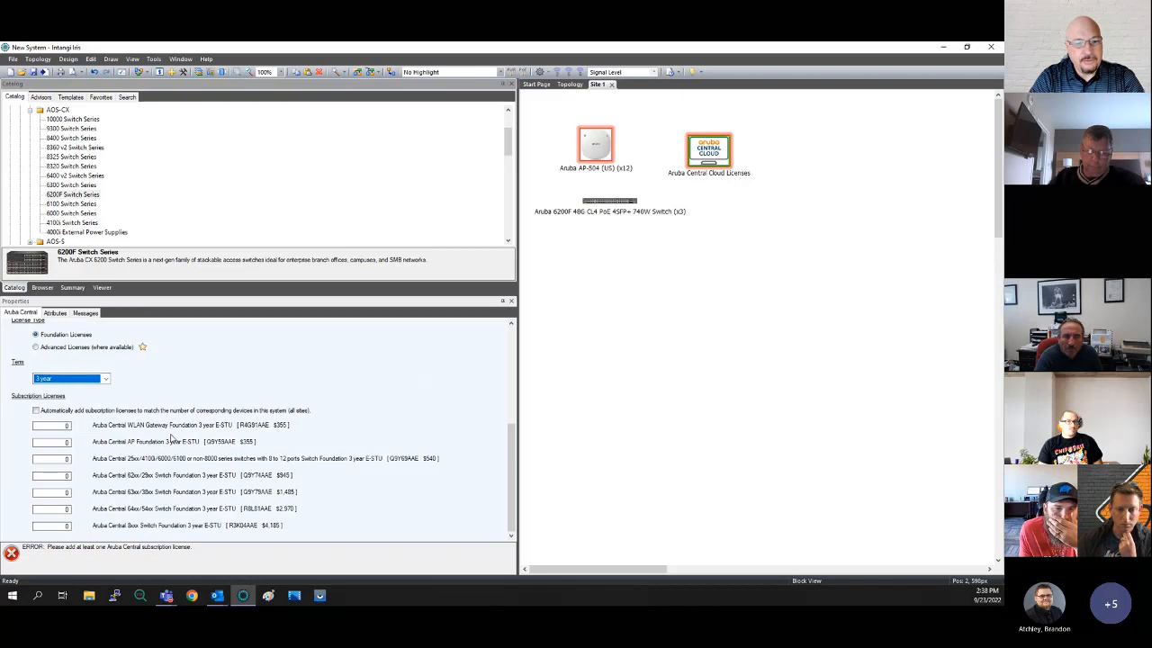
Set the quantity of Aruba Central AP Foundation 3 year licenses to 12
left_click(74, 442)
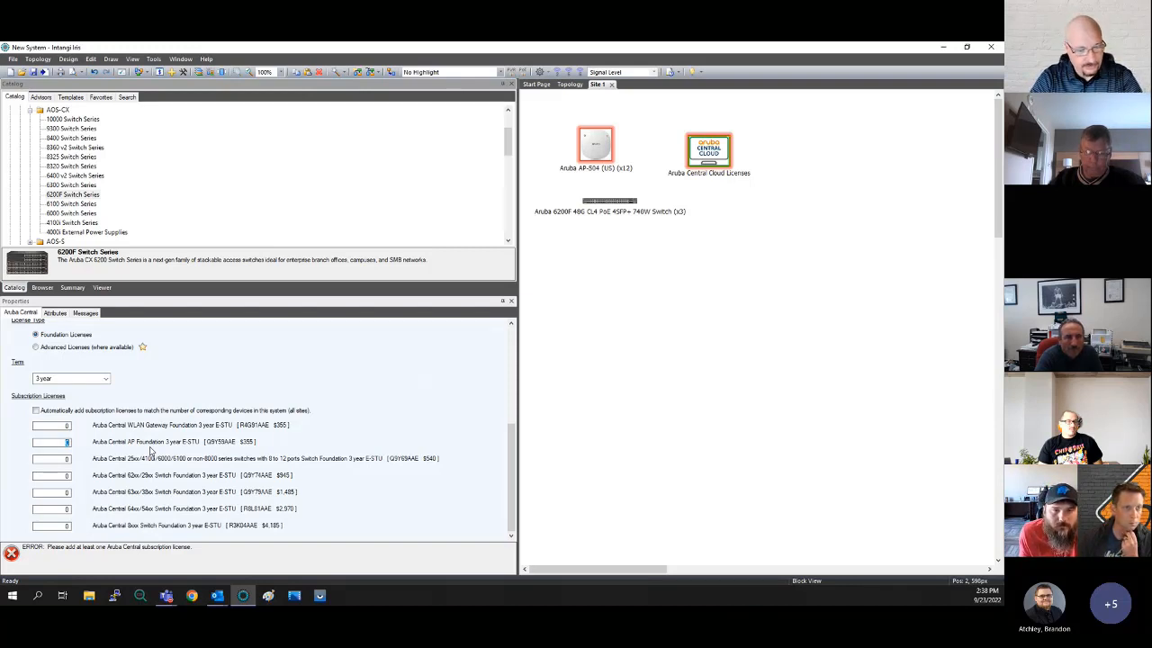
type("12")
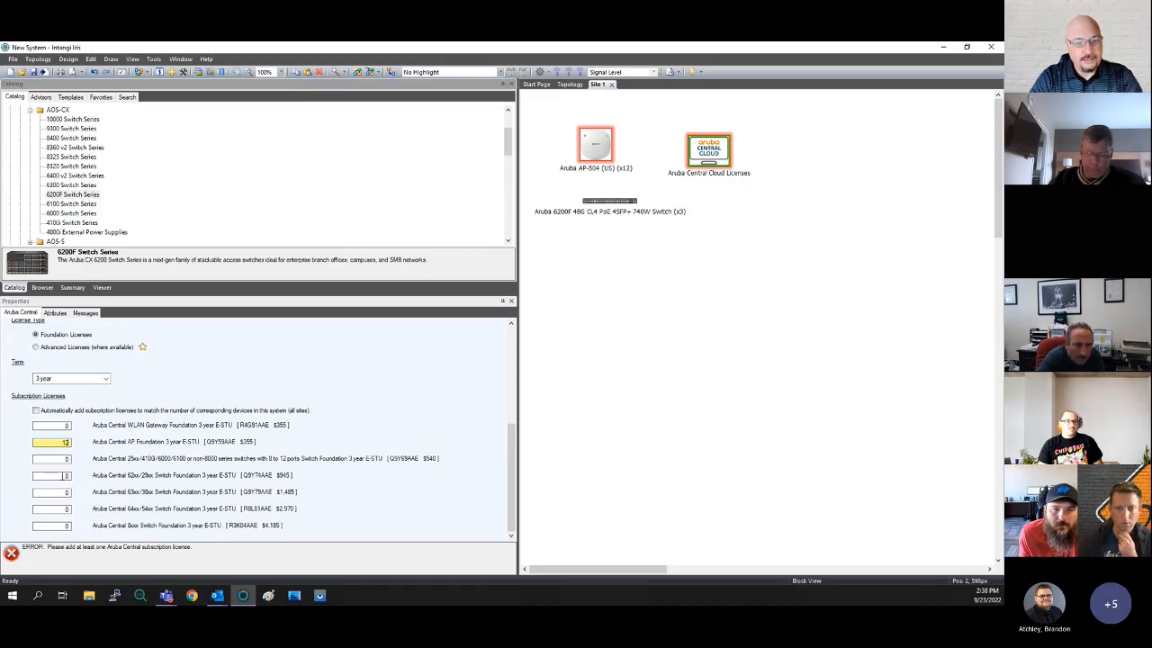
left_click(64, 475)
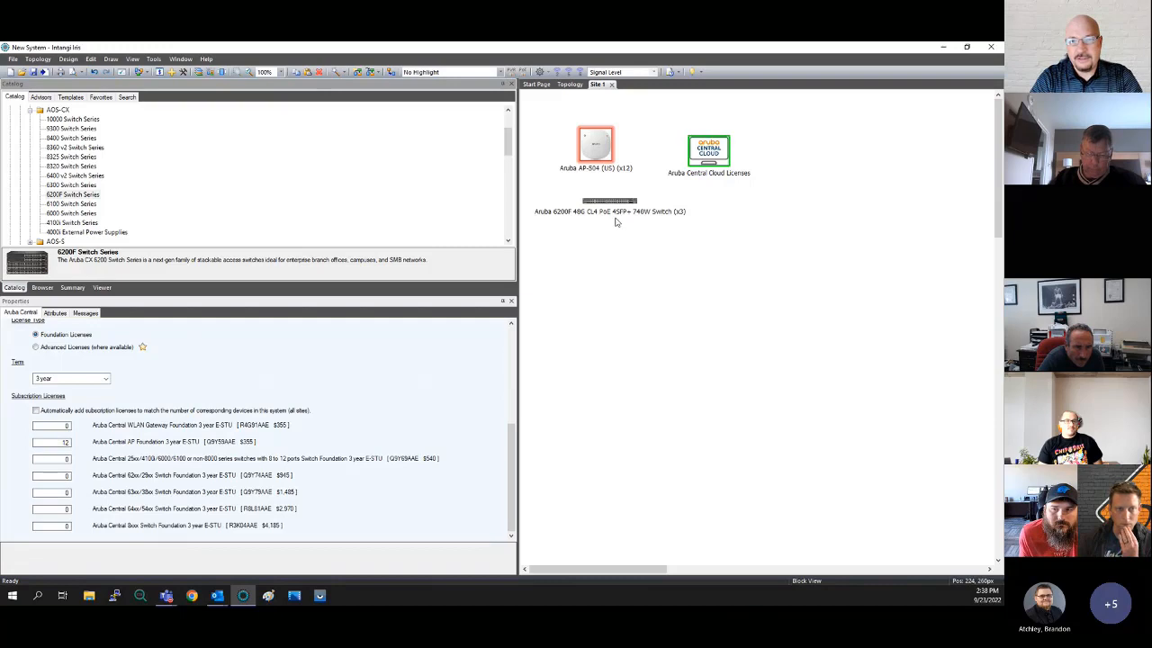
Set the quantity of Aruba Central 62xx/29xx Switch Foundation 3 year licenses to 3 in the Aruba Central Cloud Licenses
left_click(559, 215)
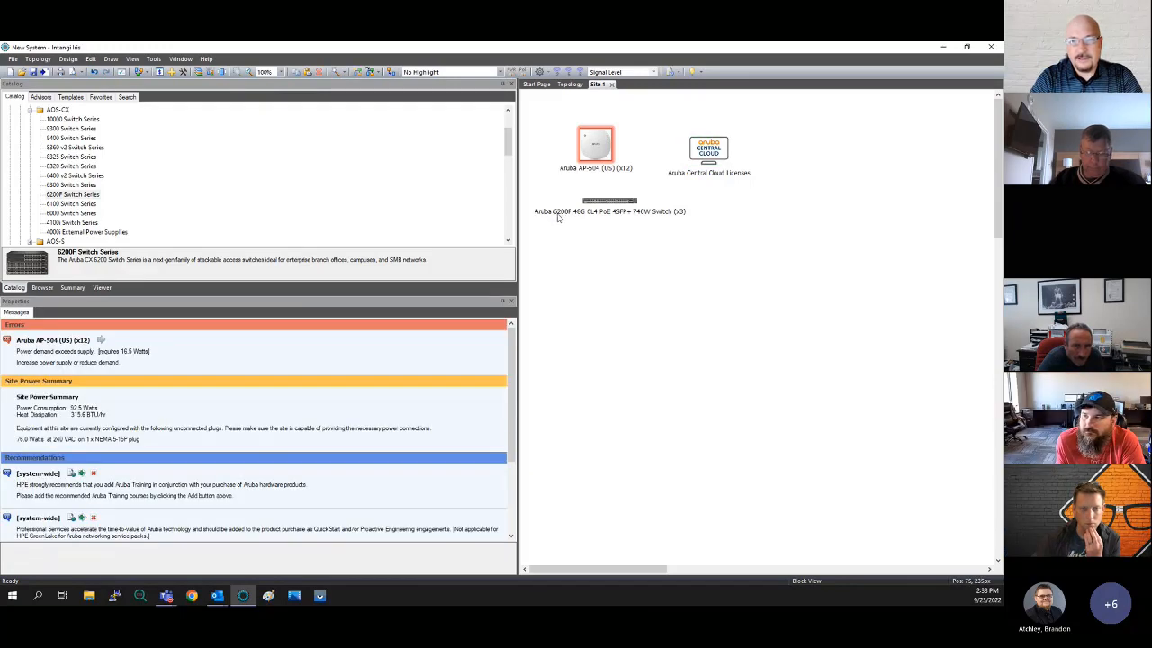
left_click(596, 147)
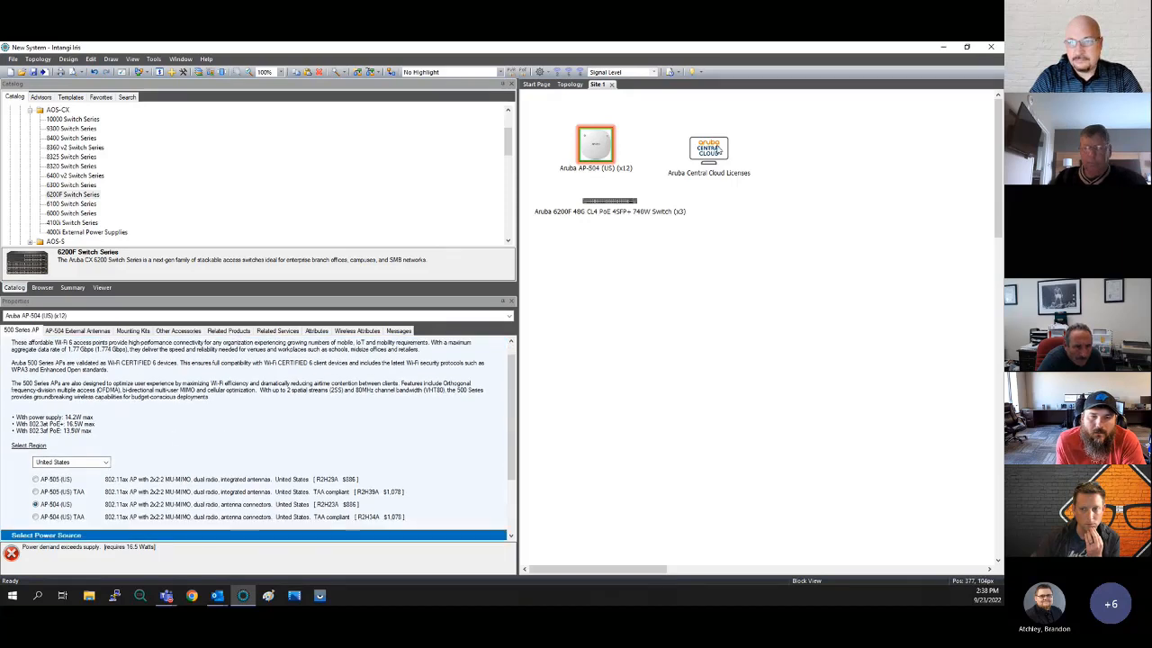
left_click(711, 149)
left_click_drag(511, 418, 529, 486)
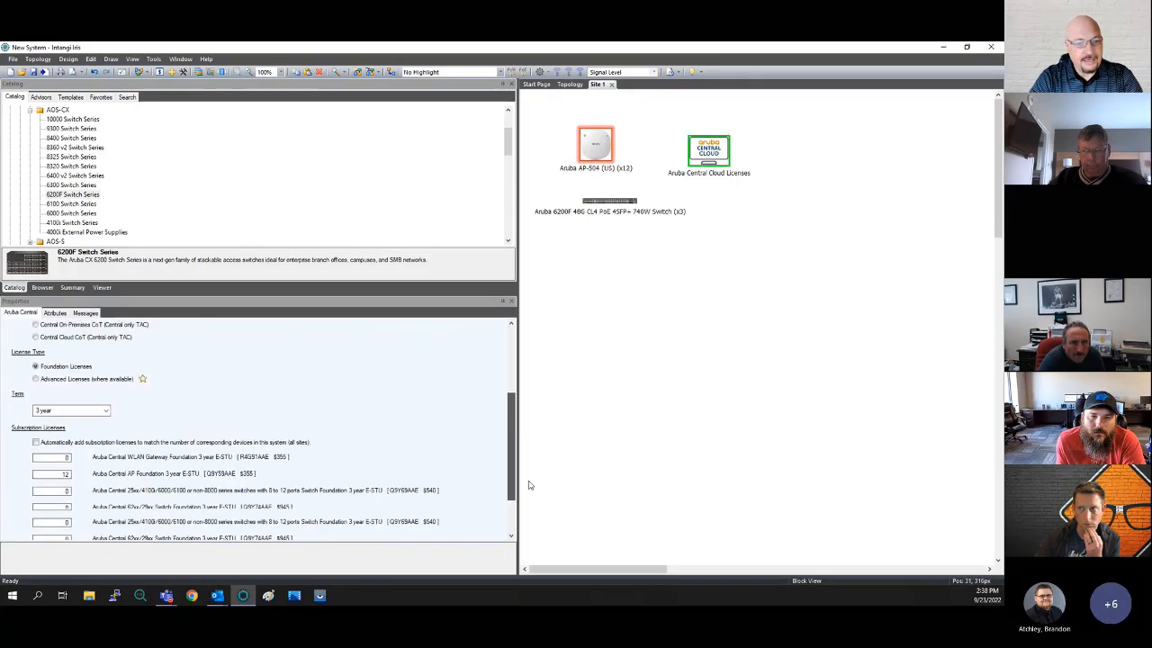
left_click(68, 476)
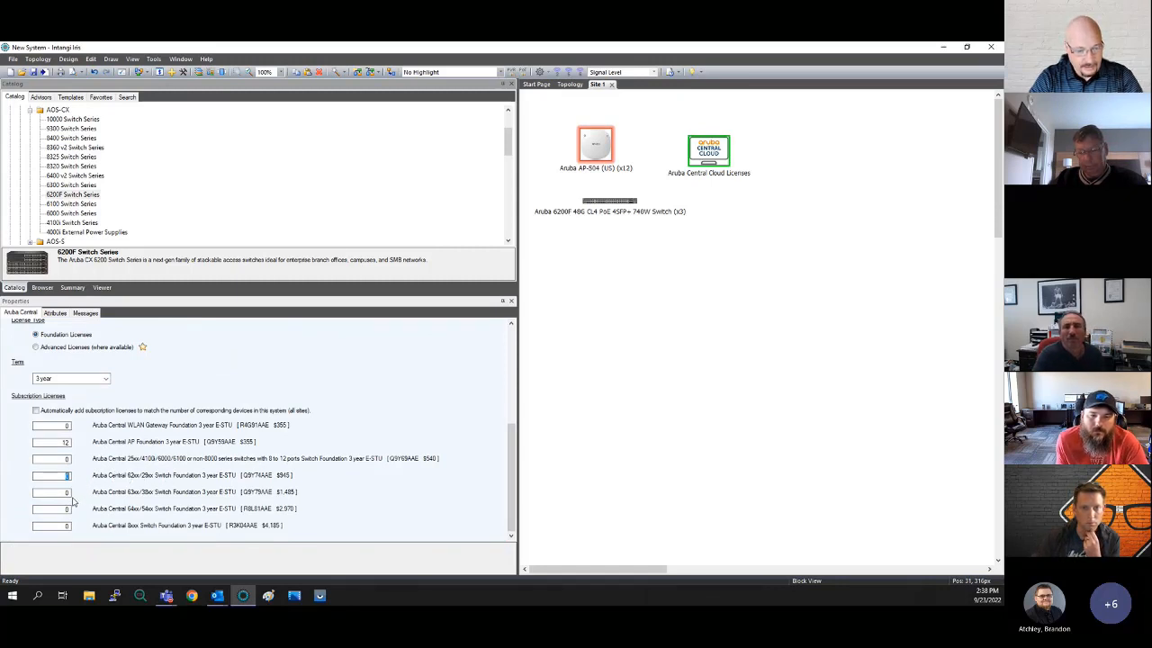
type("3")
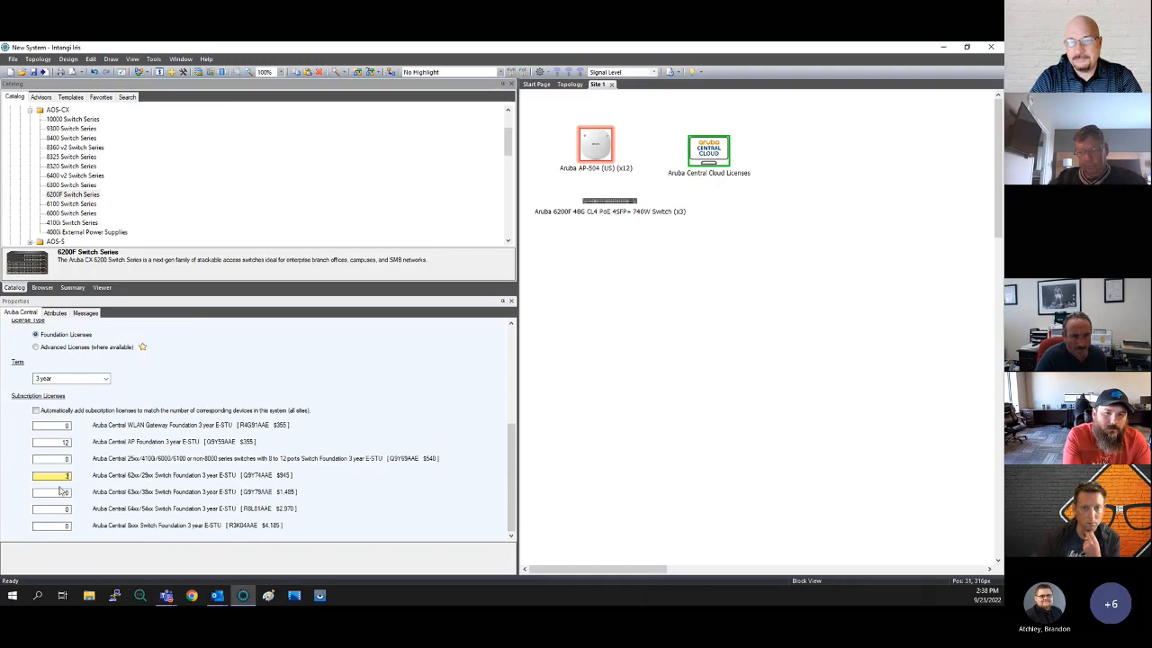
left_click(675, 286)
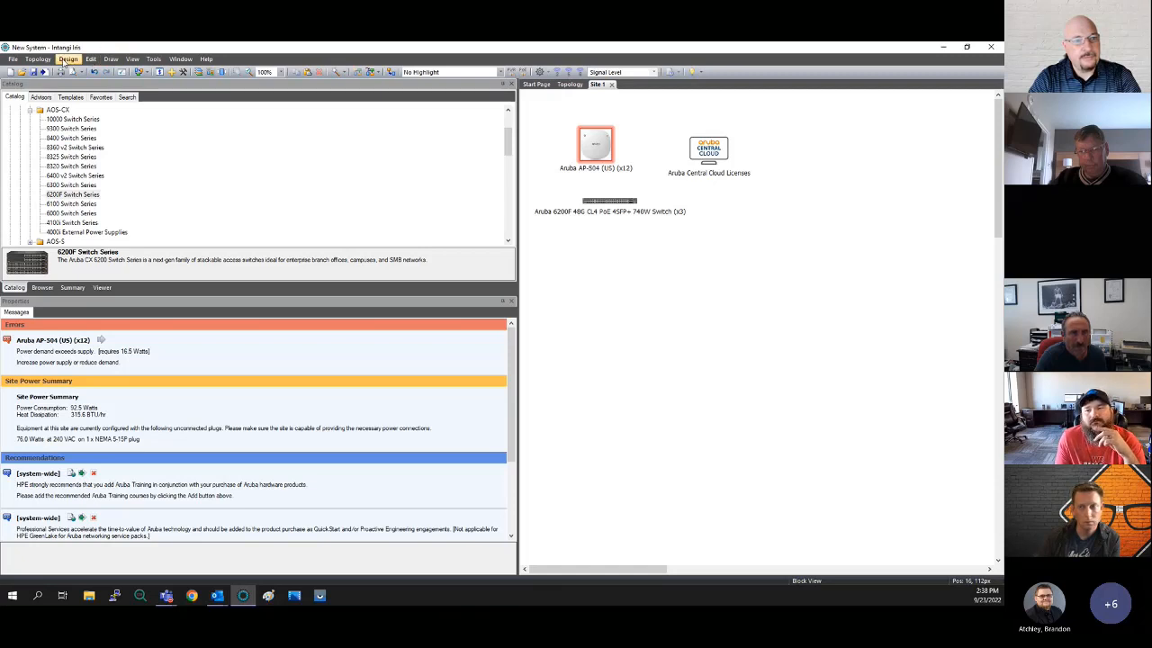
Open the Addon Parts & Services window for the system and maximize it to show the support service options
left_click(68, 59)
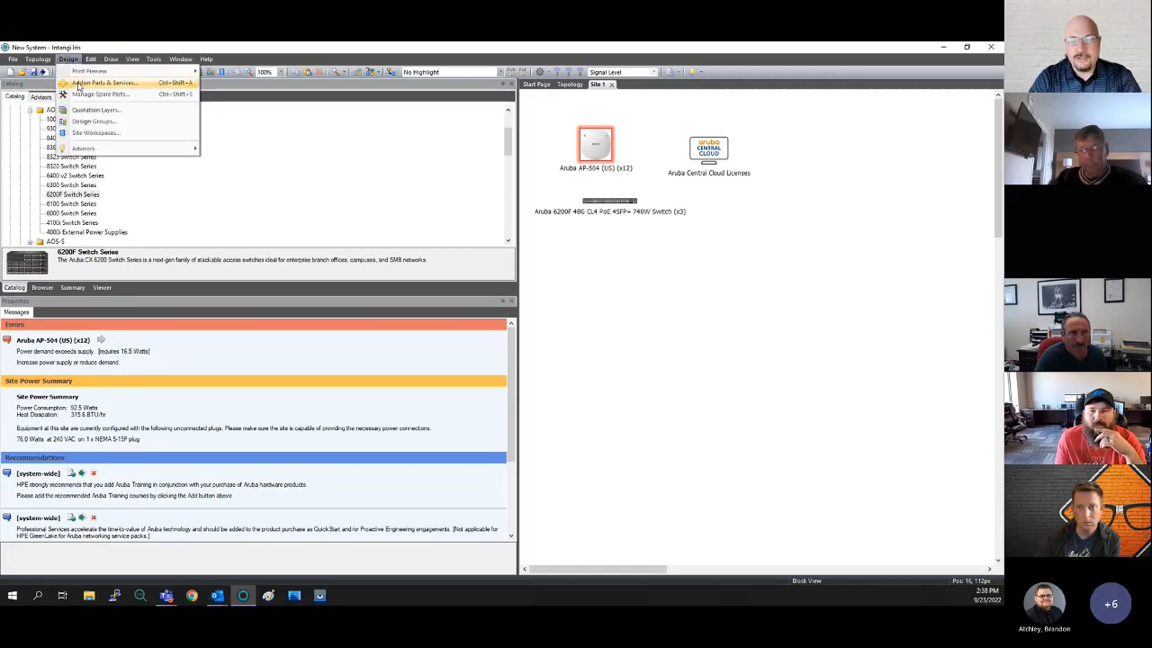
left_click(77, 82)
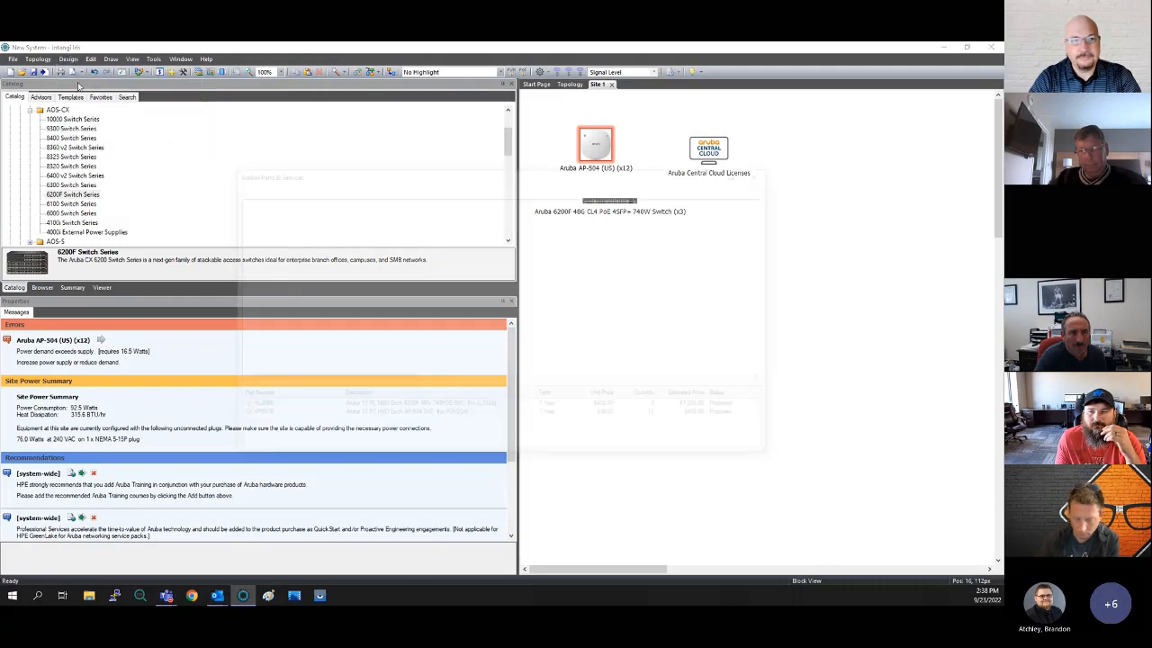
left_click(741, 173)
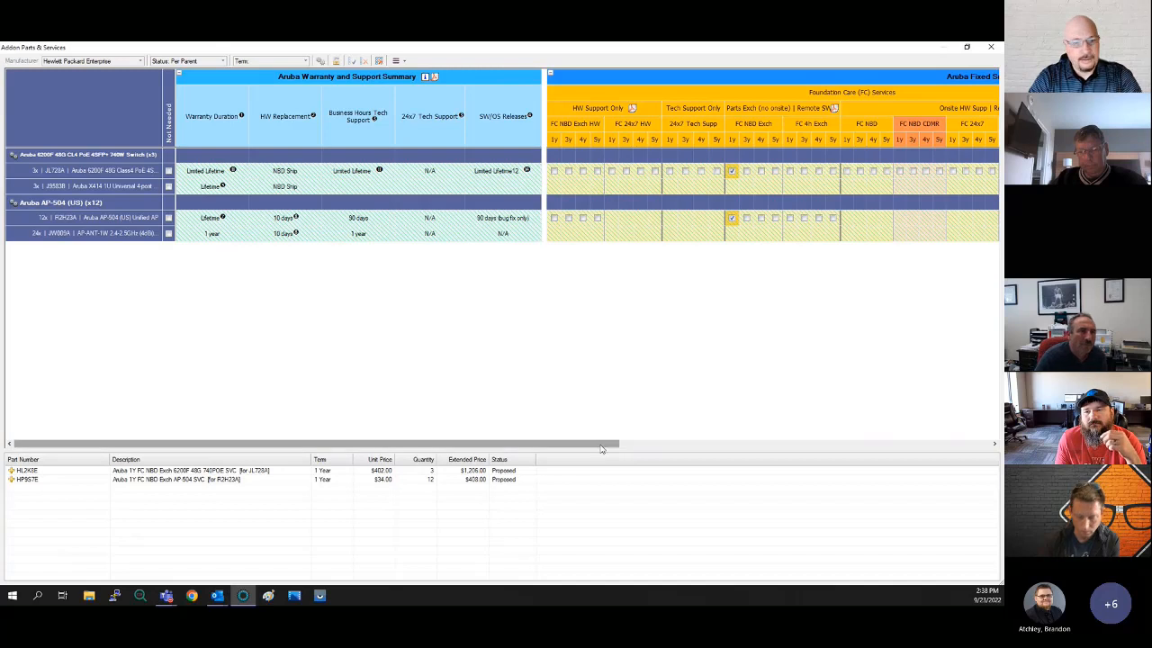
mouse_move(602, 446)
left_mouse_down()
mouse_move(613, 448)
mouse_move(600, 449)
left_mouse_up()
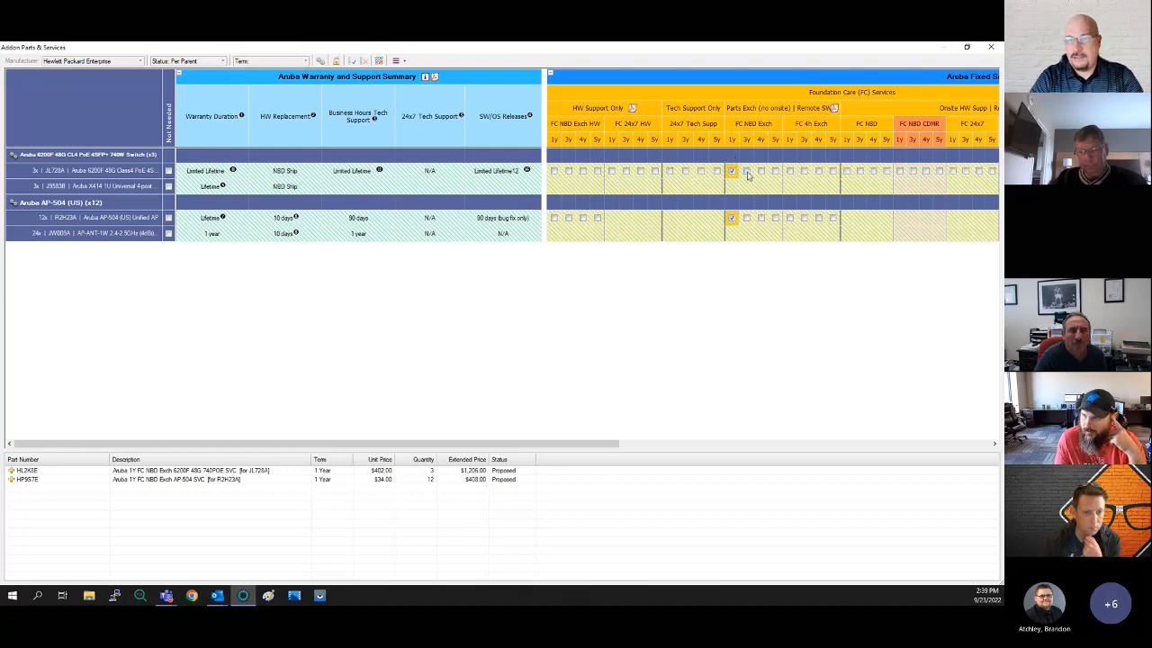
Try FC NBD Exch terms of 5 years for the 6200F switch and 3 years for the AP-504, then return both to 1 year
left_click(775, 171)
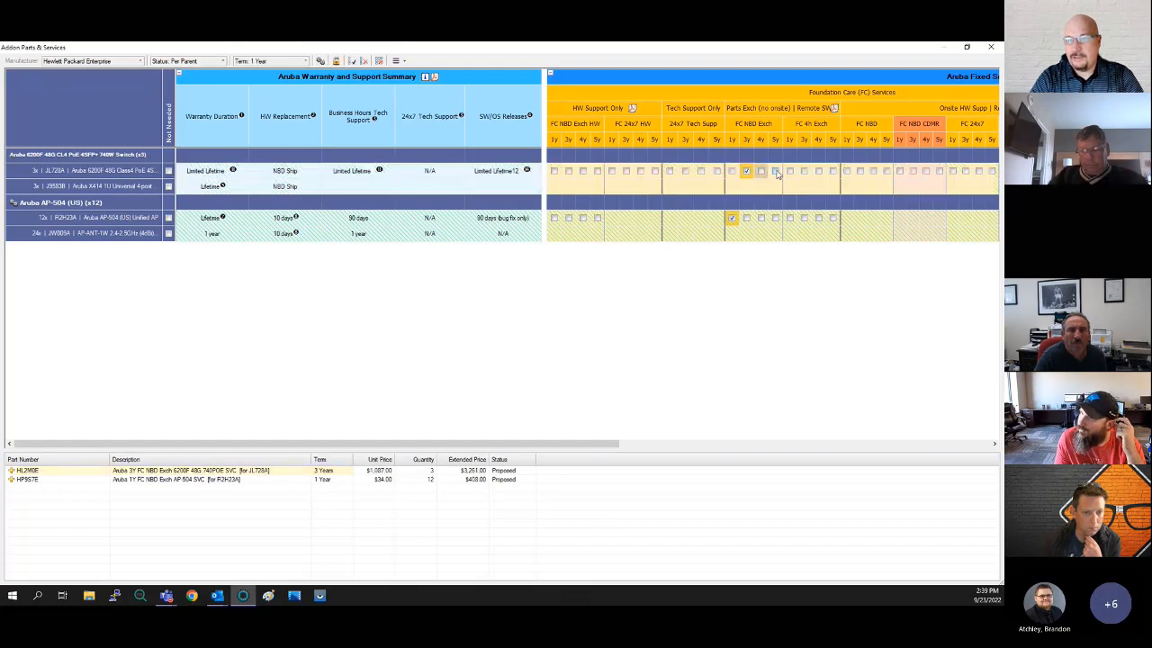
left_click(746, 218)
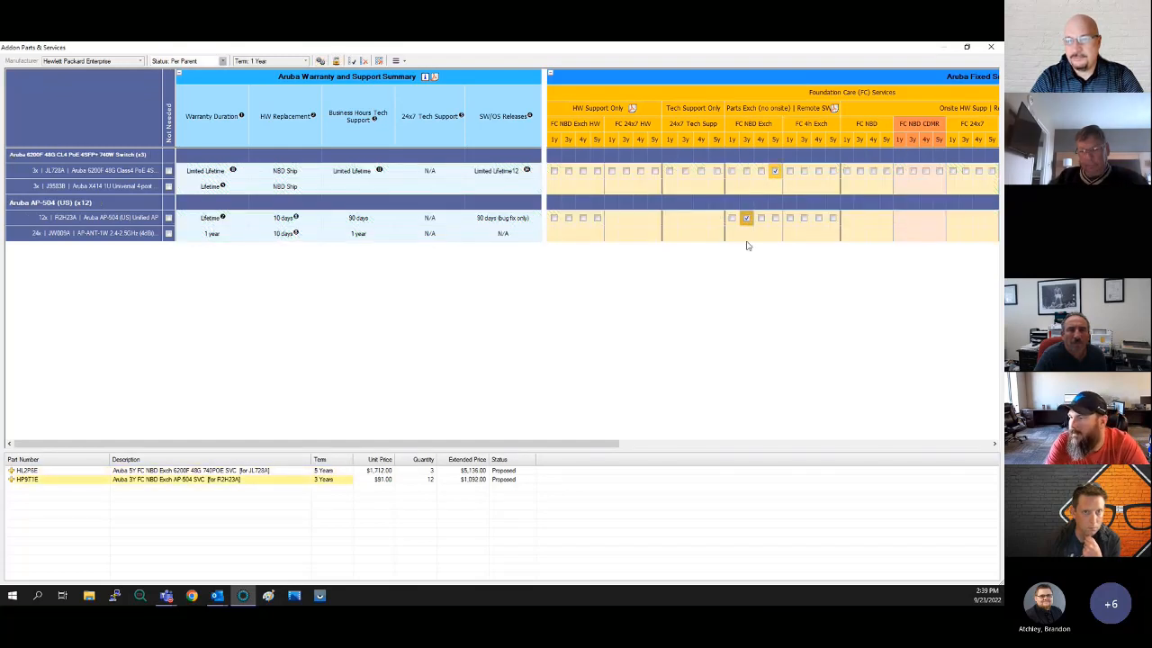
left_click_drag(547, 449, 704, 469)
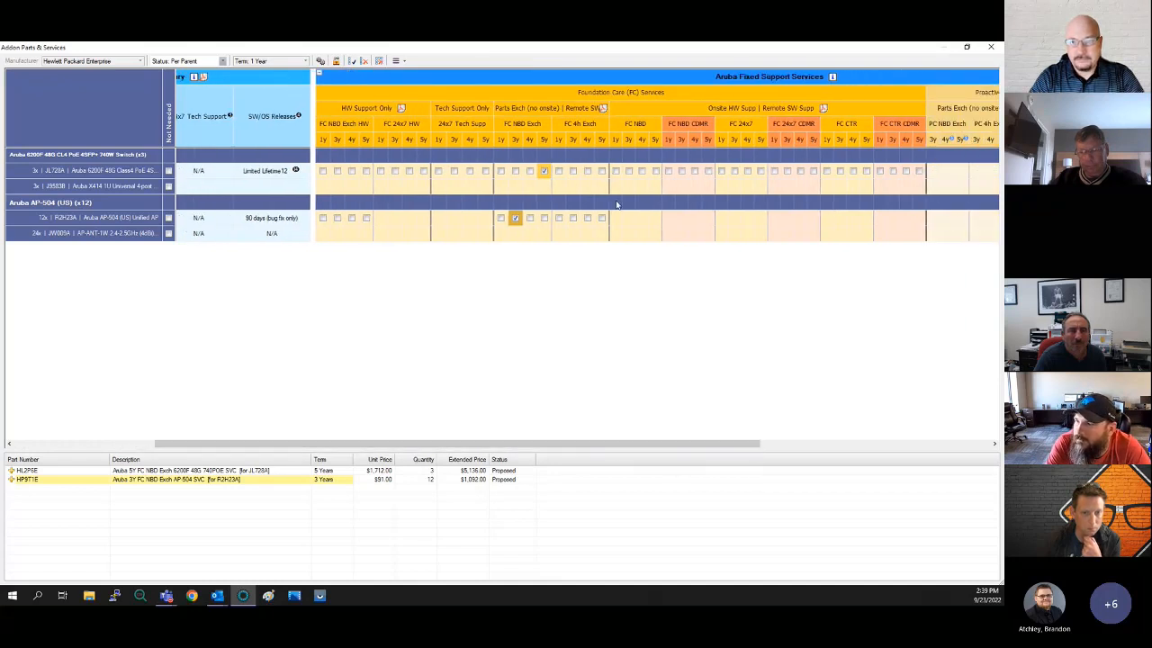
left_click(501, 171)
left_click(501, 218)
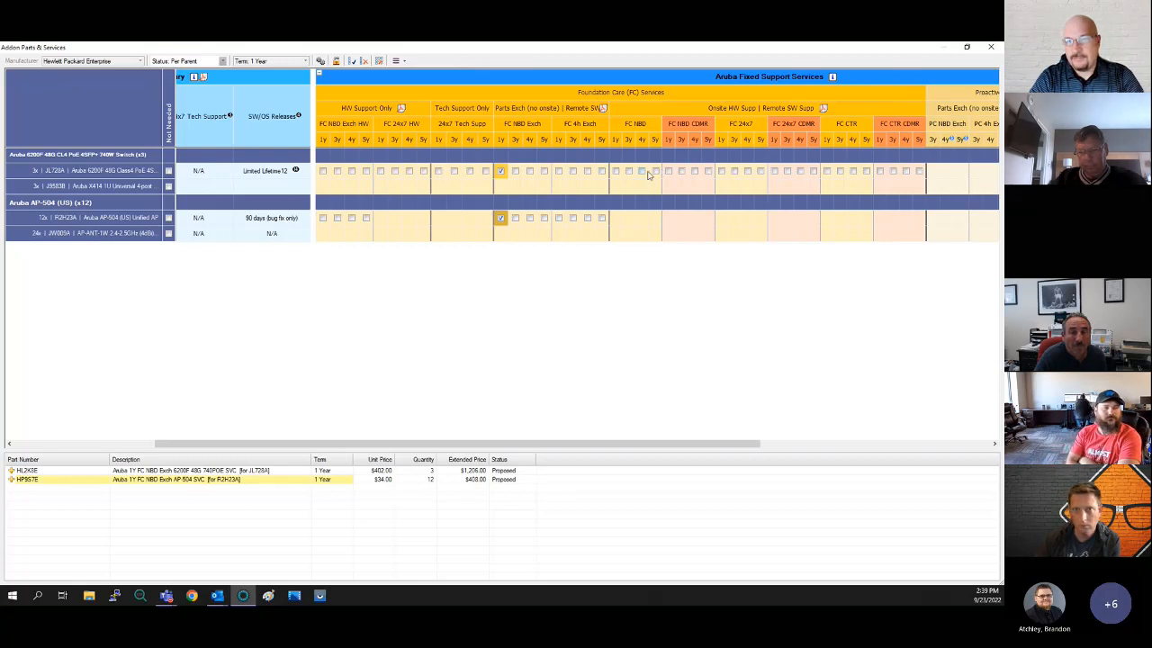
Try FC 24x7 onsite support for 1, 3 and 4 years on the 6200F switch, then return it to 1-year FC NBD Exch
left_click(722, 171)
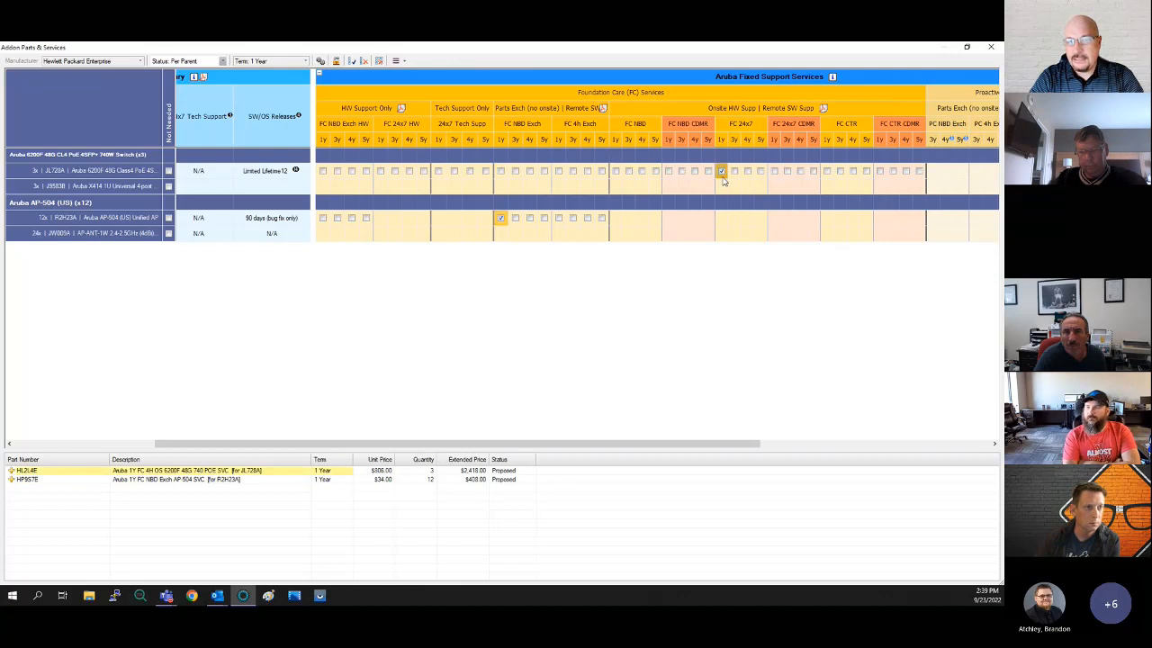
left_click(735, 171)
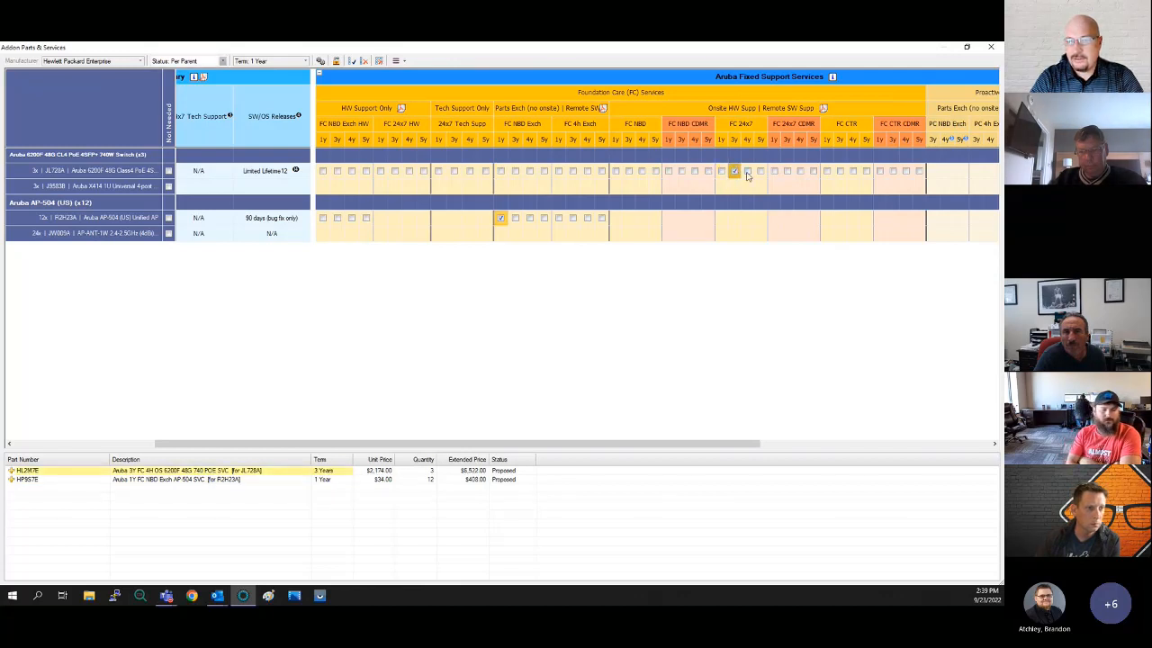
left_click(748, 171)
left_click_drag(570, 442, 615, 430)
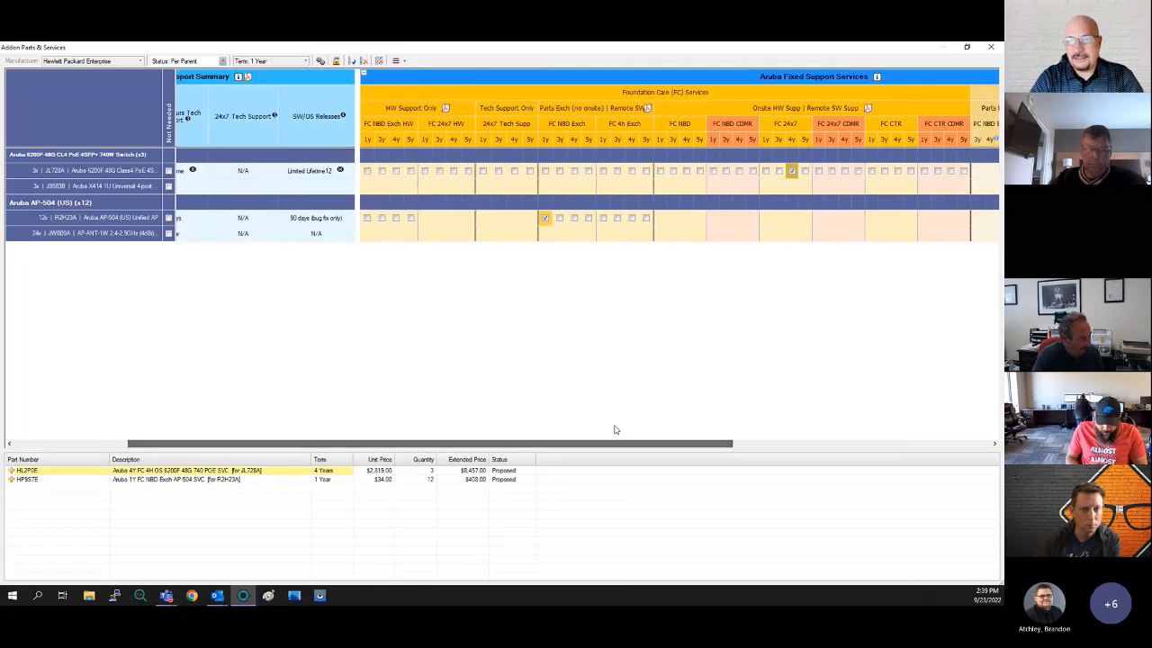
left_click(545, 171)
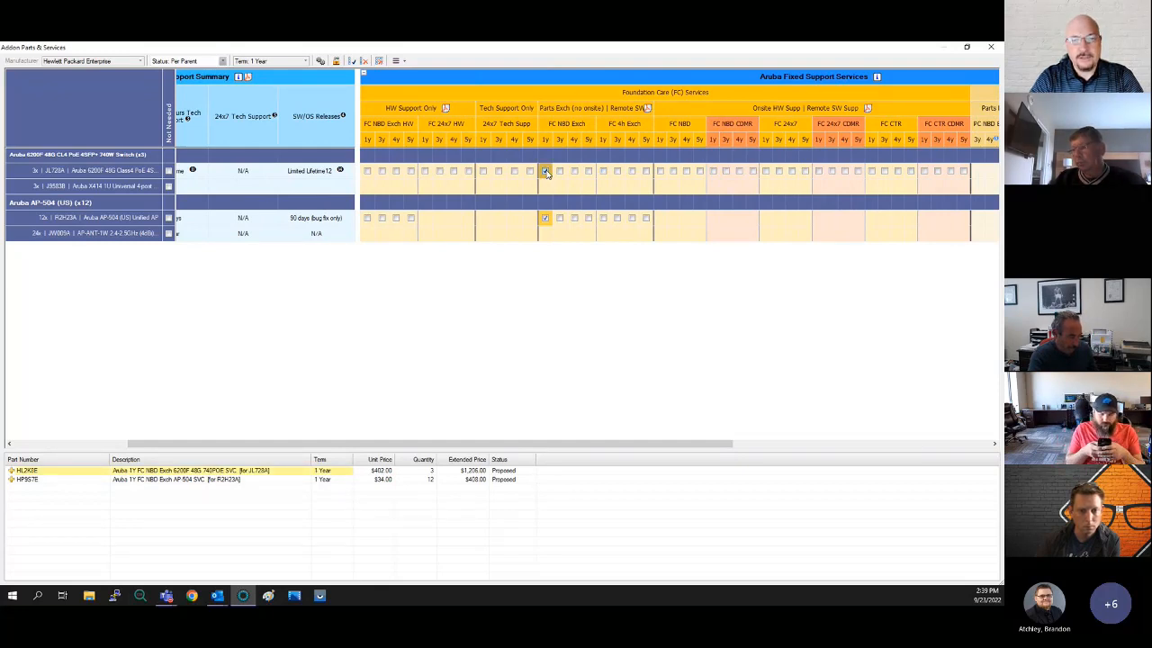
Review the warranty duration, hardware replacement and business hours support of the 6200F switch and AP-504, and close the add-on services window
left_click_drag(582, 445, 461, 447)
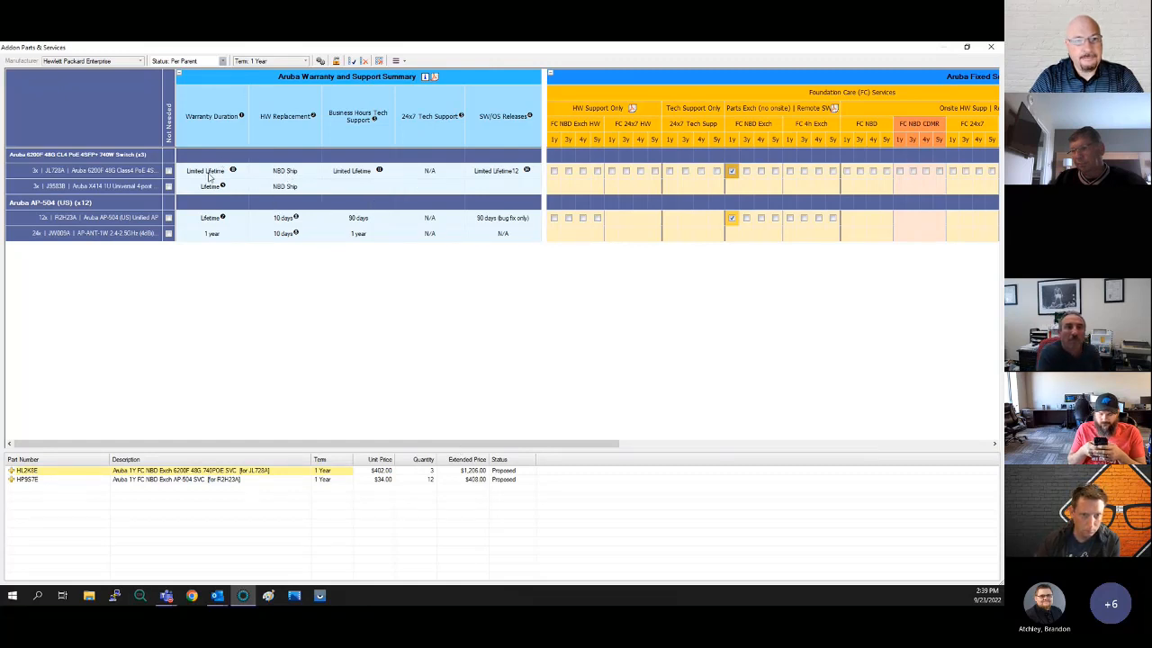
left_click(281, 173)
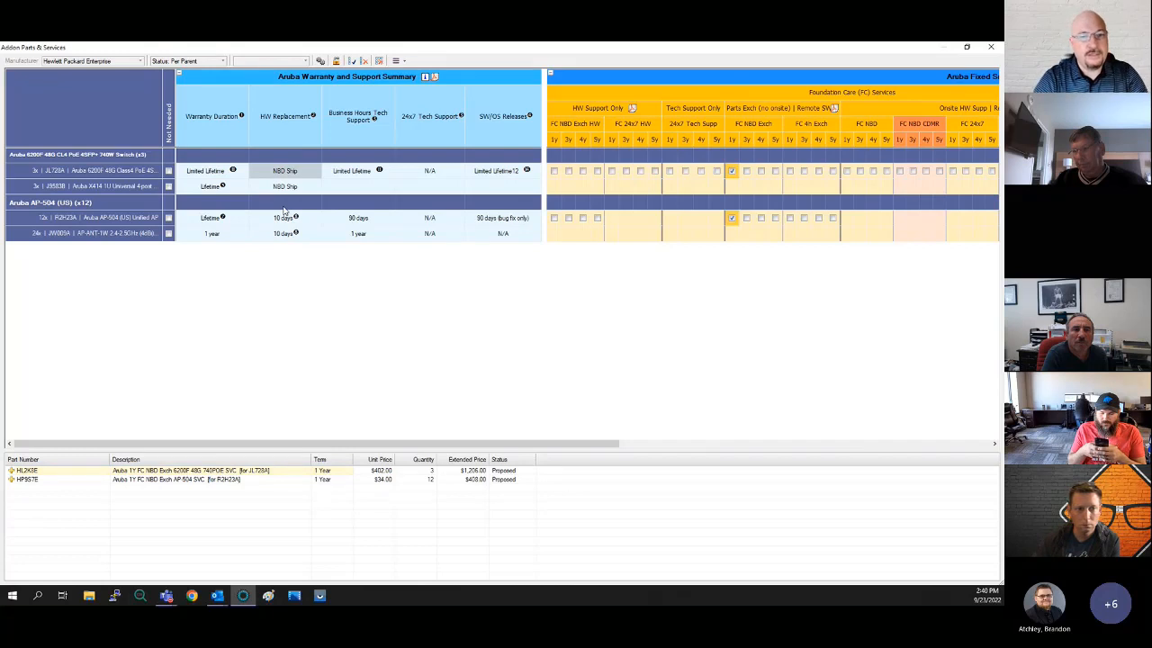
left_click(359, 173)
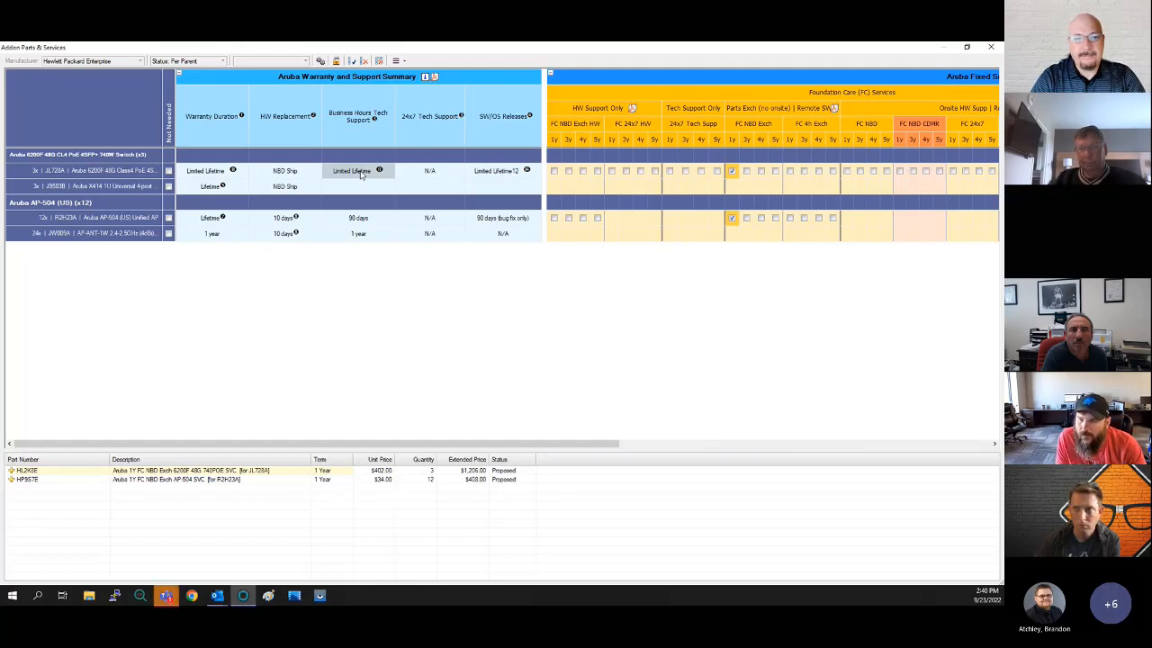
left_click(218, 222)
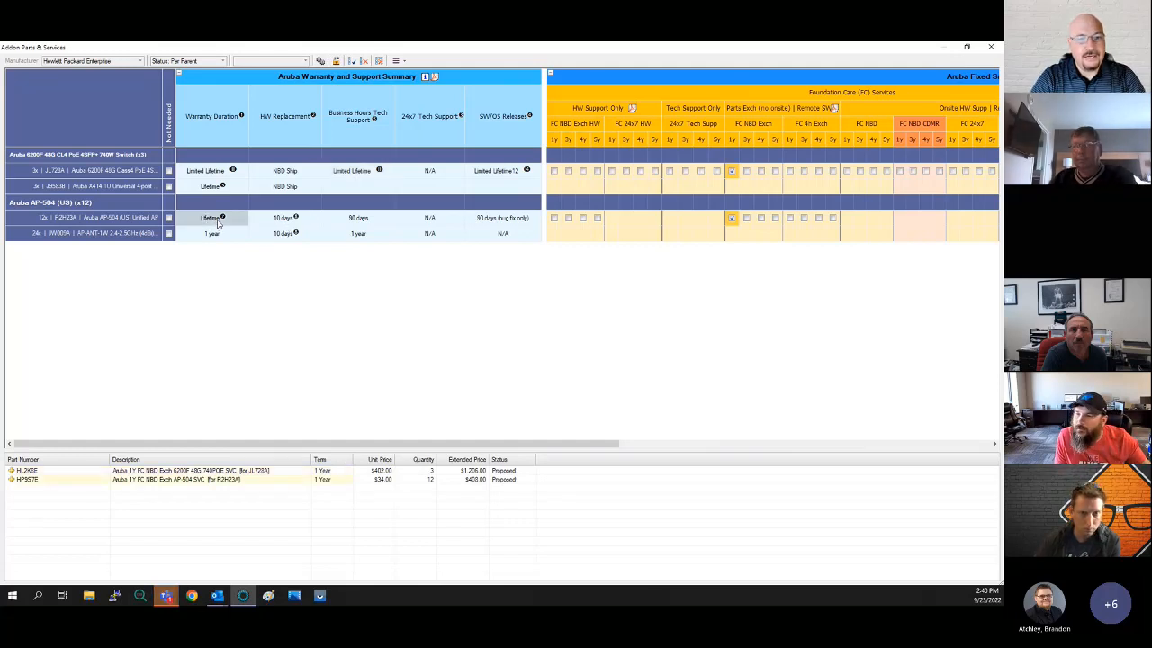
left_click(290, 220)
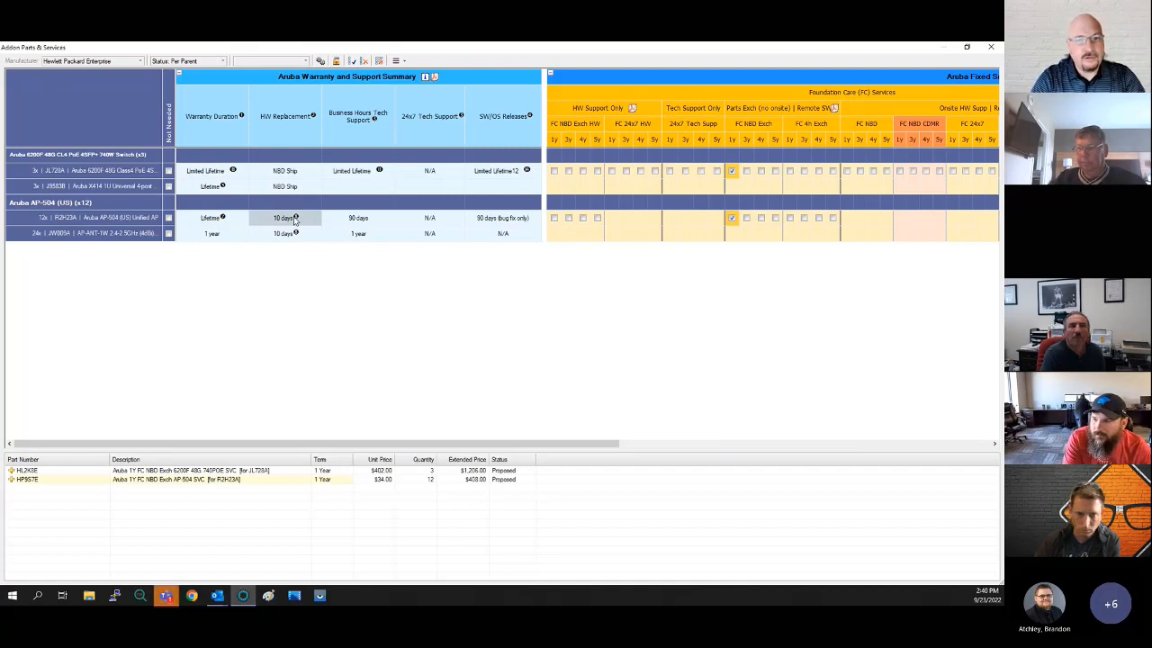
left_click(361, 223)
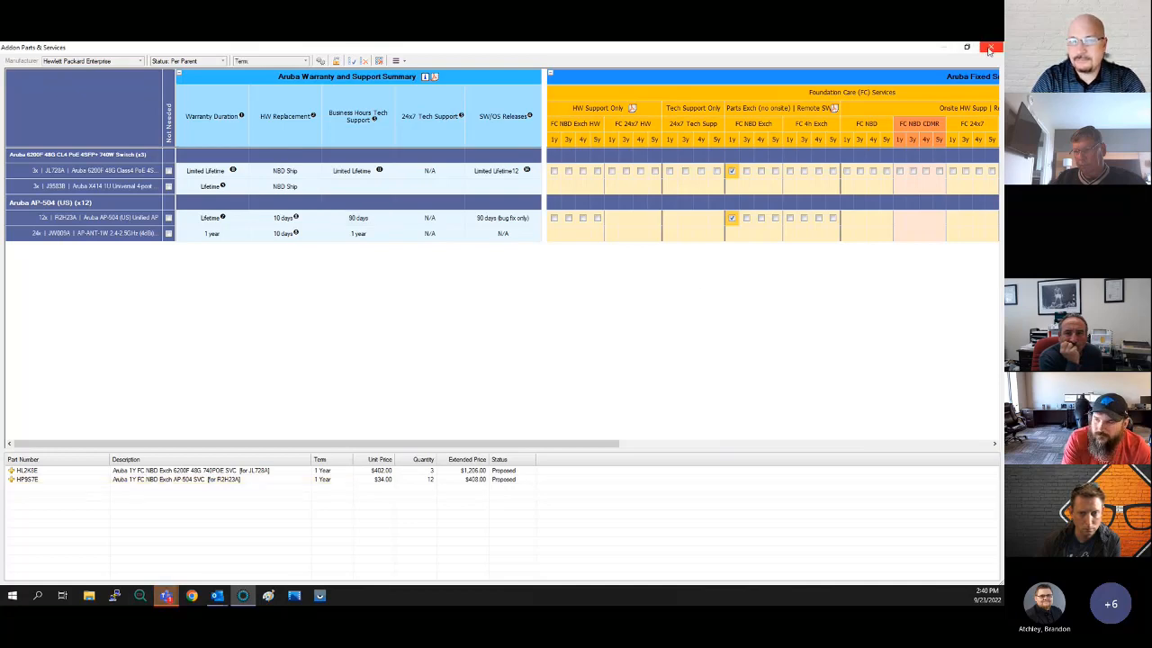
left_click(990, 48)
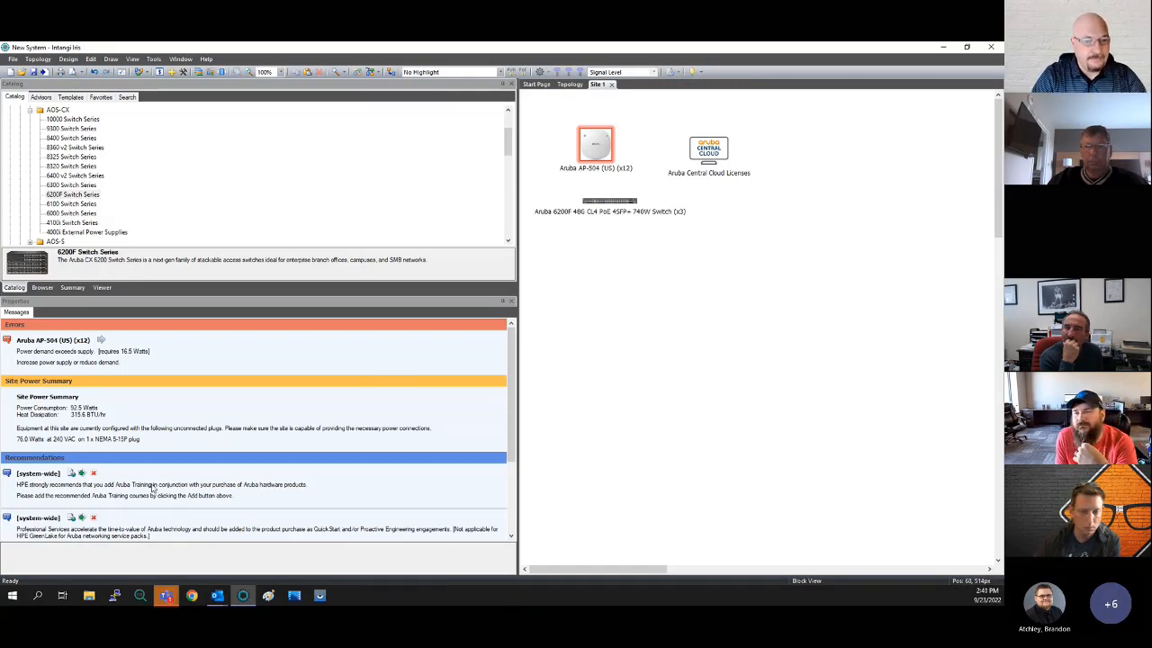
Examine the transceiver options available for SFP+ Port 49 of the 6200F switch without choosing one
left_click(610, 200)
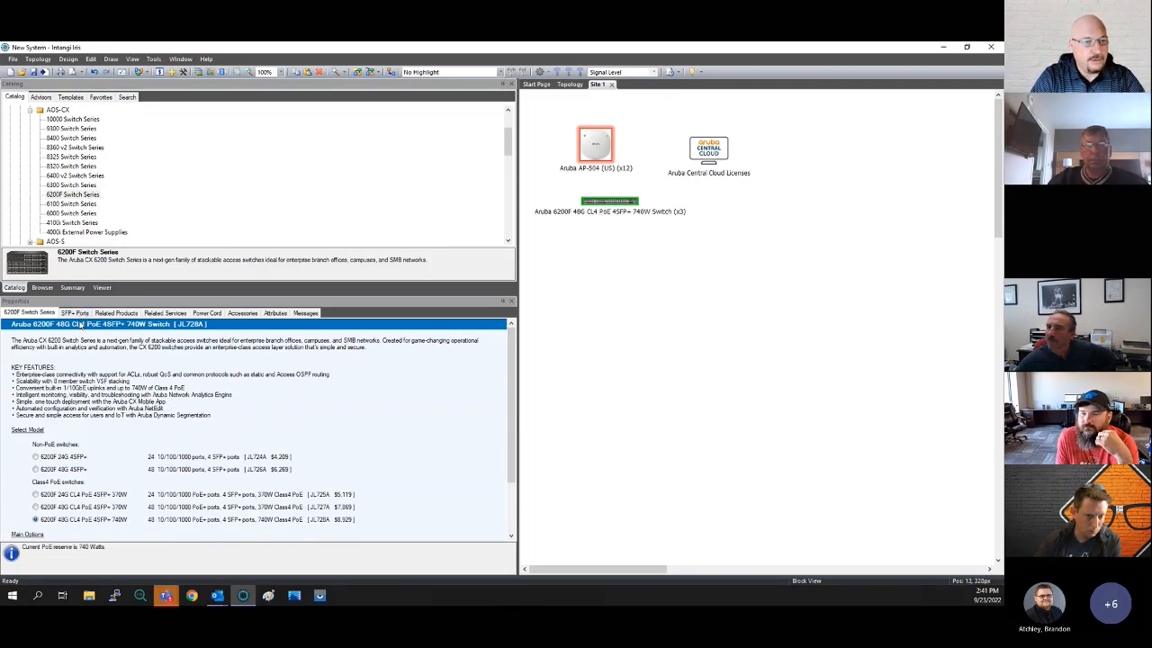
left_click(77, 312)
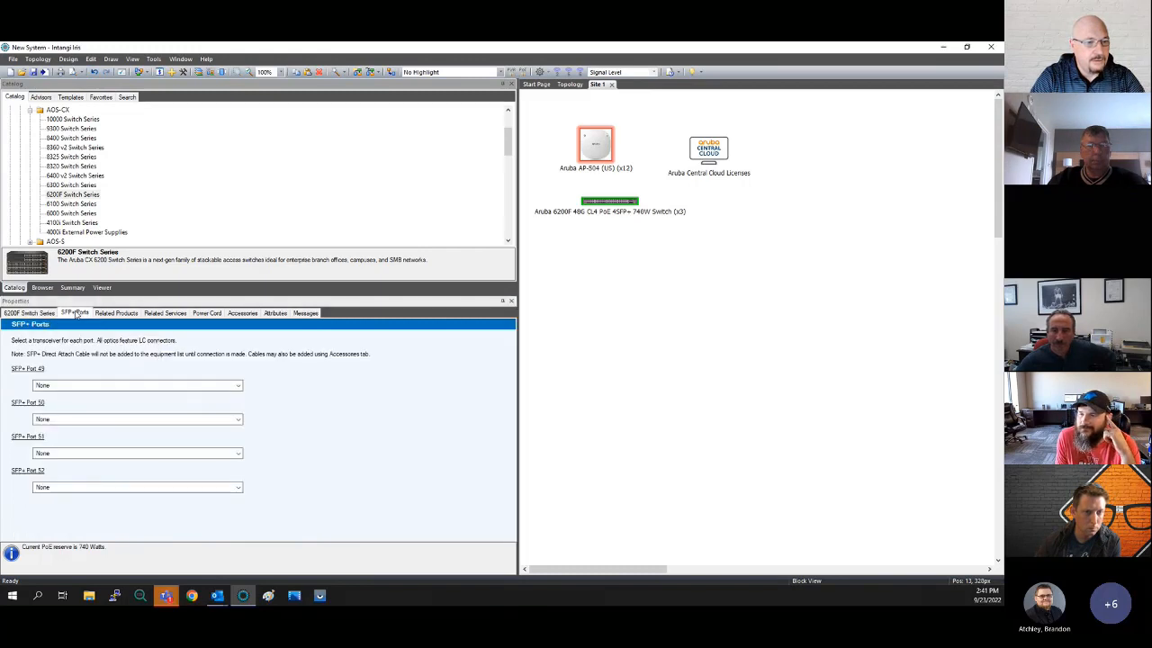
left_click(128, 385)
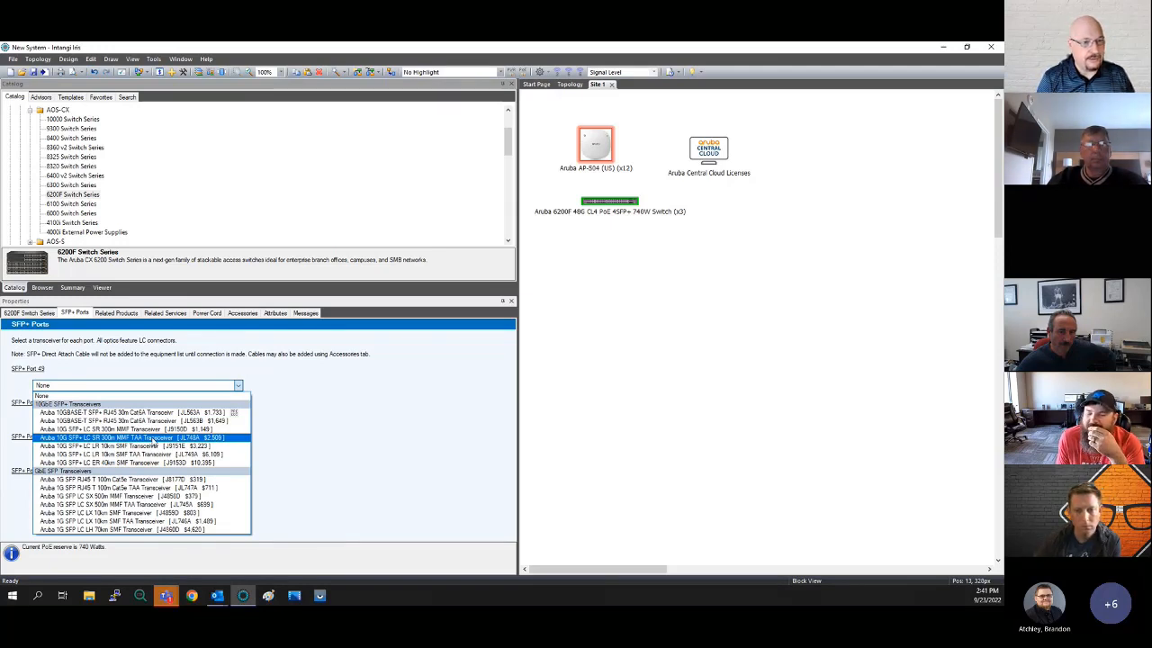
left_click(591, 151)
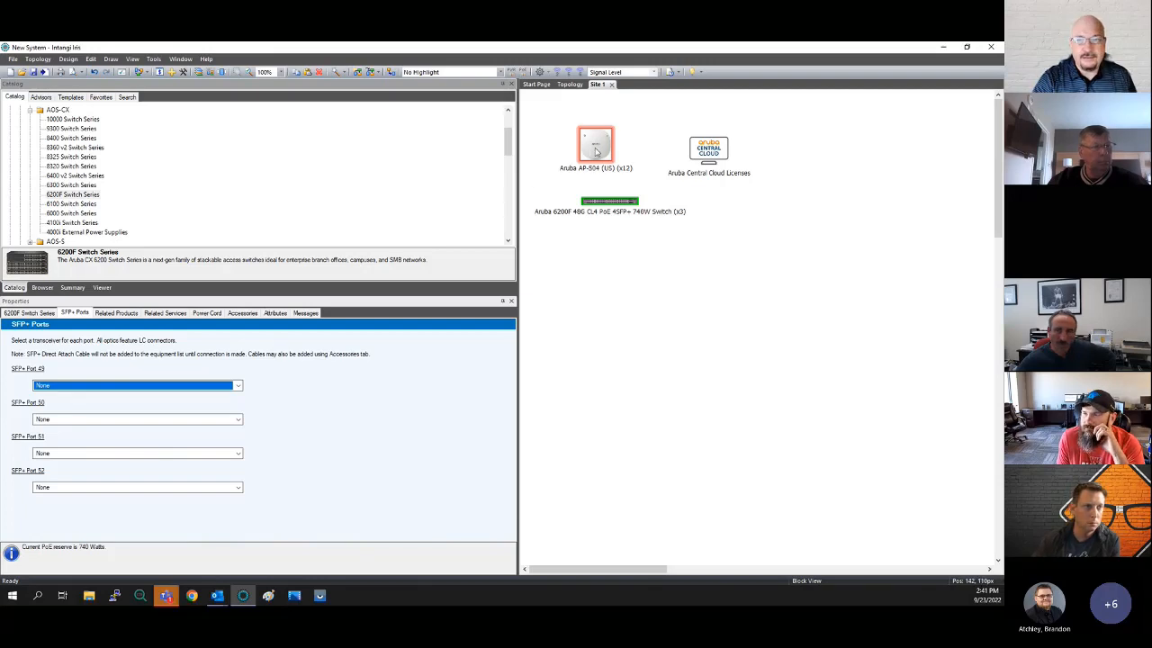
Examine the external antenna choices and the mounting kits of the AP-504 access point
left_click(592, 151)
left_click(83, 332)
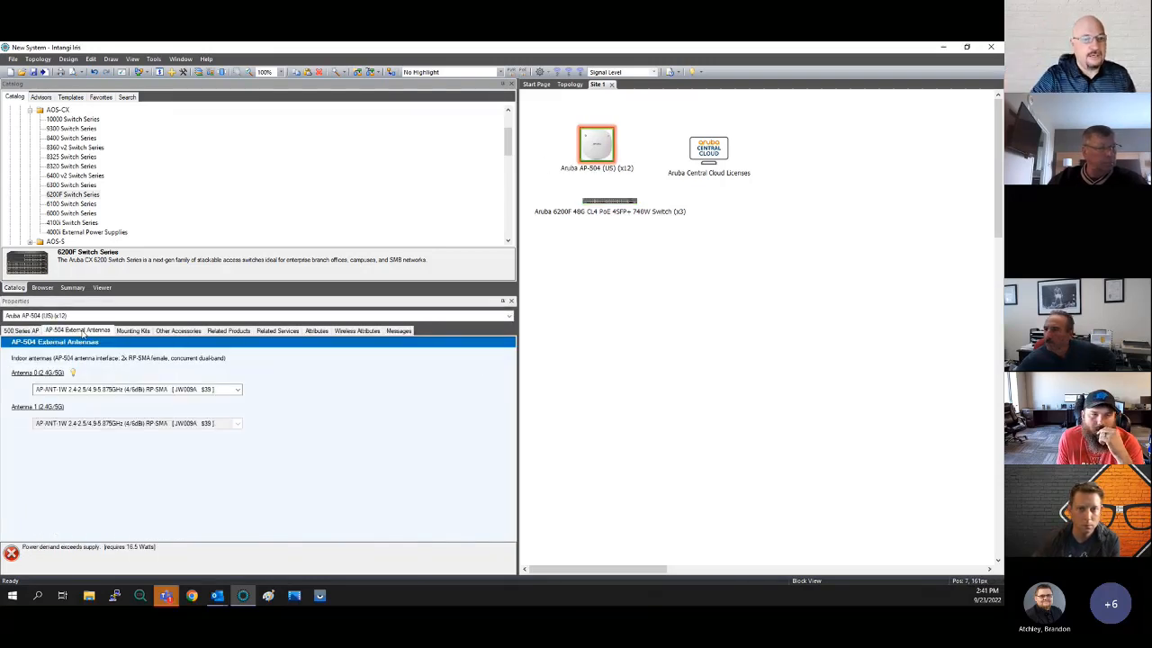
left_click(228, 389)
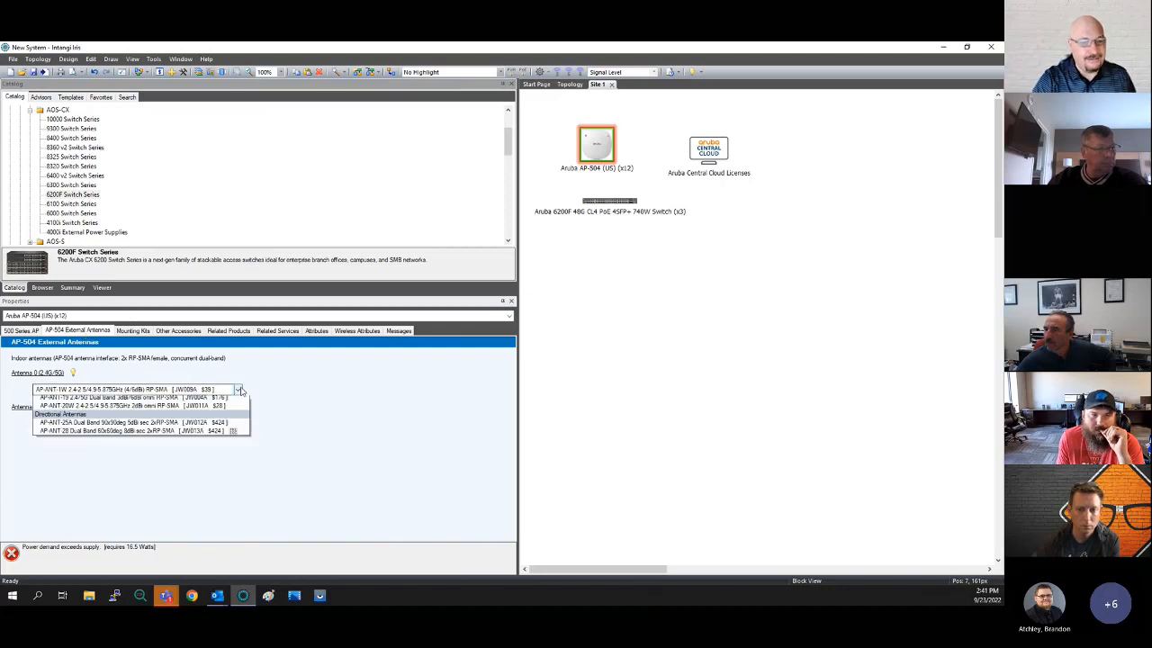
left_click(323, 389)
left_click(134, 330)
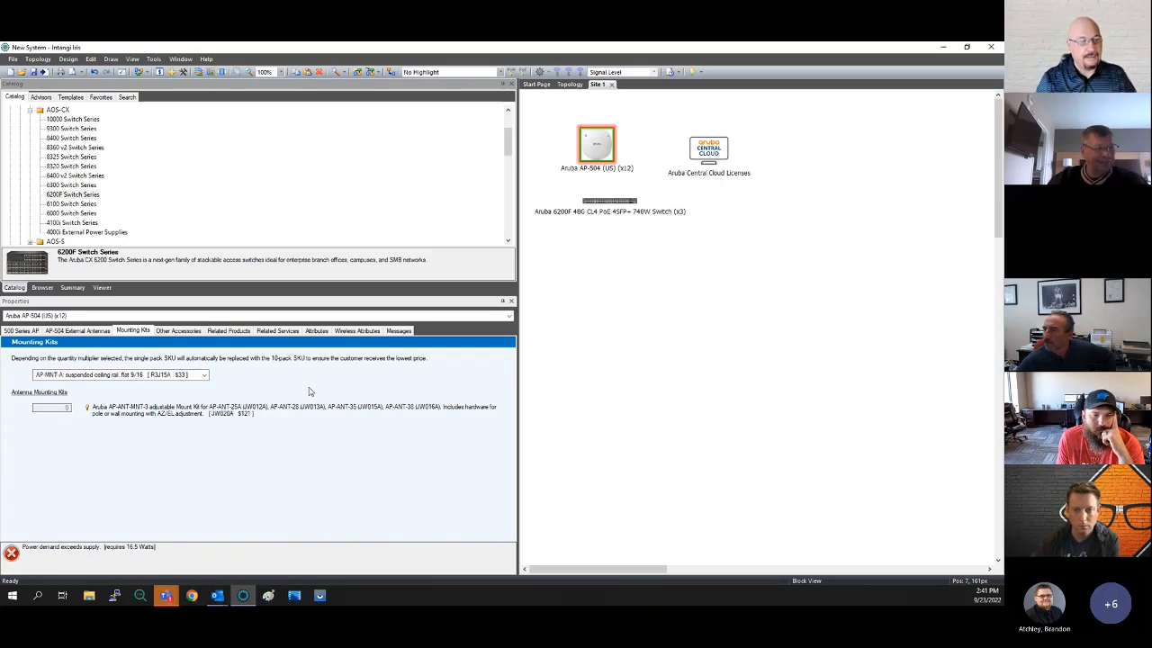
Add a 560 Series outdoor Wi-Fi 6 access point to Site 1 below the switch and display its mounting kits
scroll(173, 217, "down", 3)
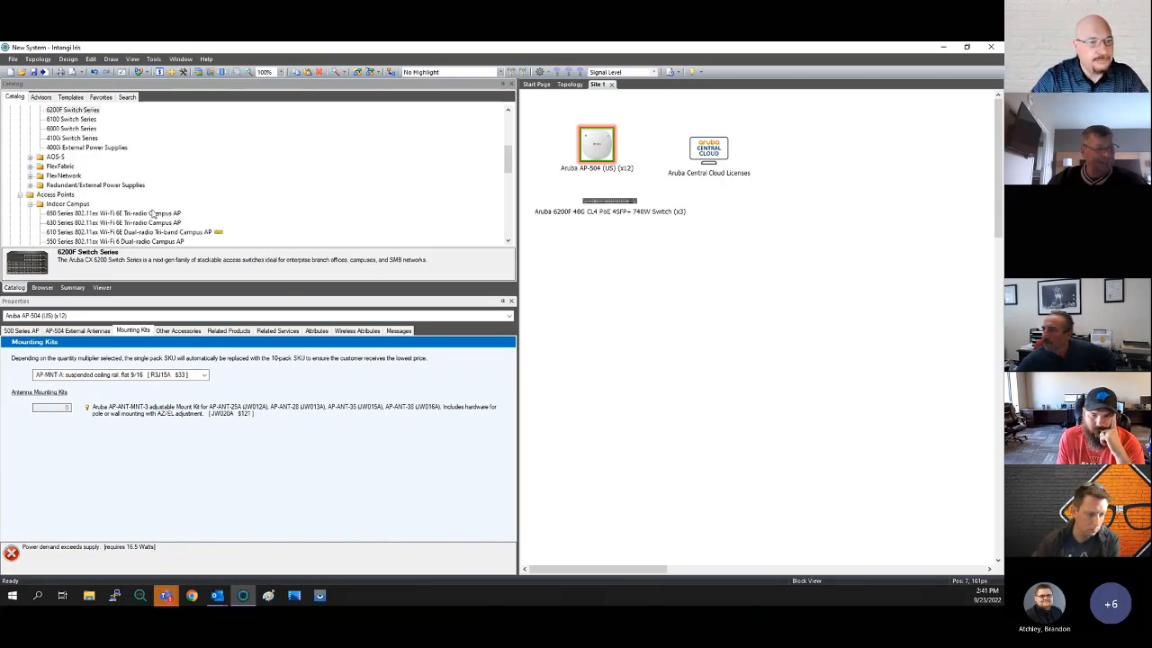
scroll(153, 214, "down", 5)
double_click(108, 194)
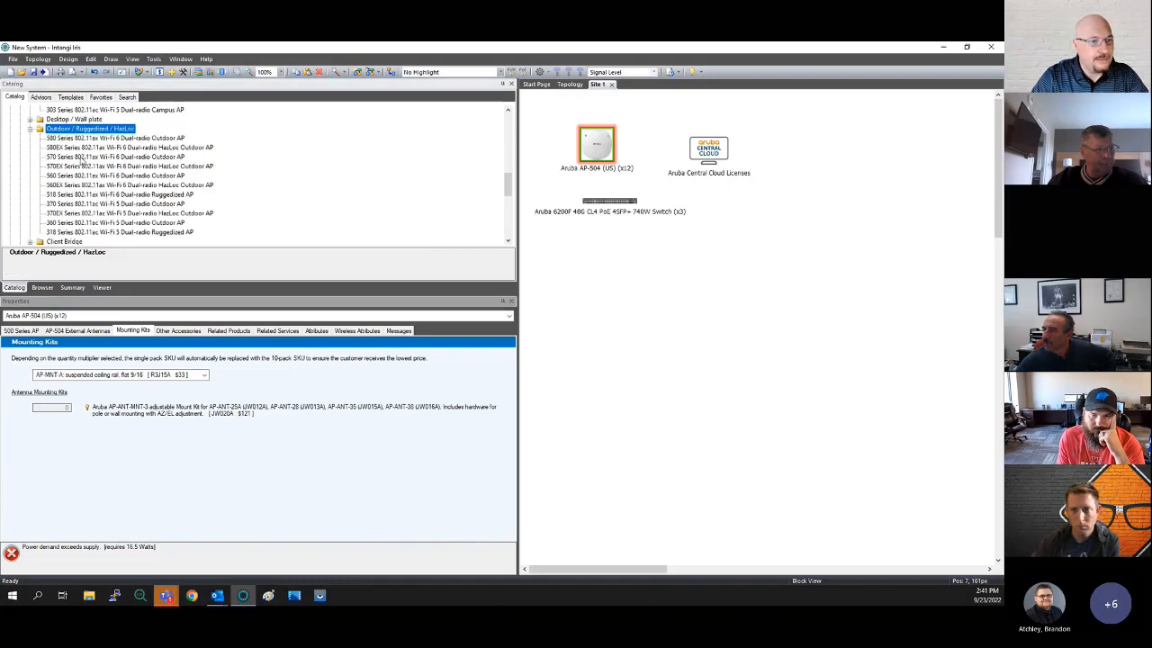
left_click_drag(83, 176, 617, 300)
left_click(63, 313)
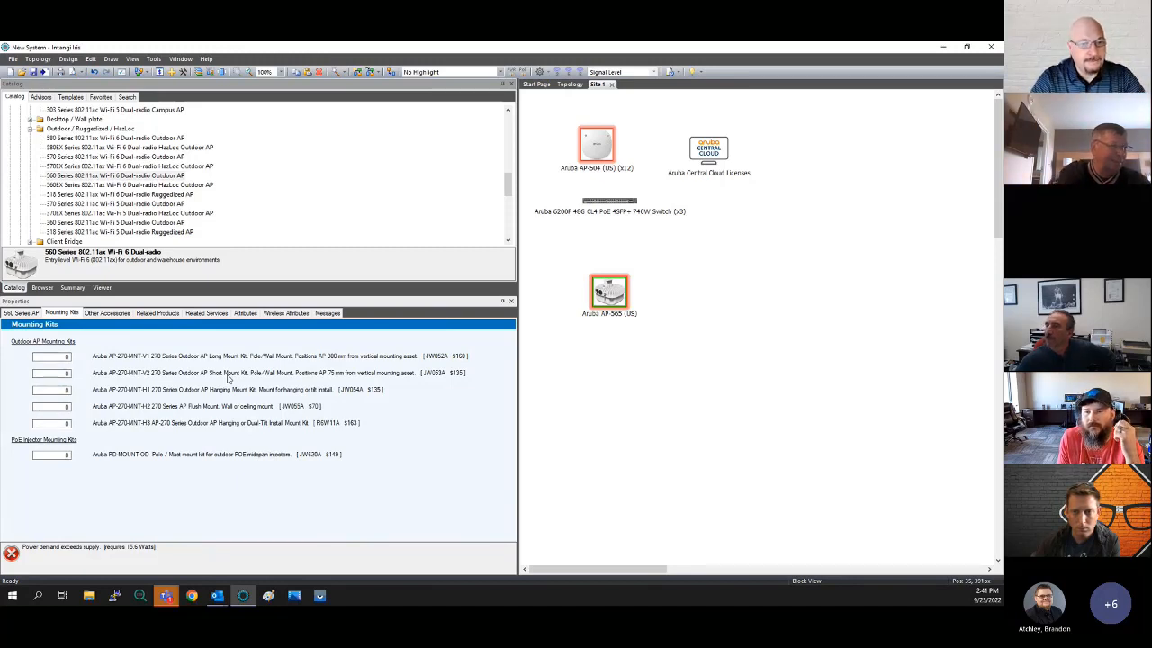
Add a second 560 Series outdoor Wi-Fi 6 access point to Site 1 and place it directly below the first one
left_click(20, 313)
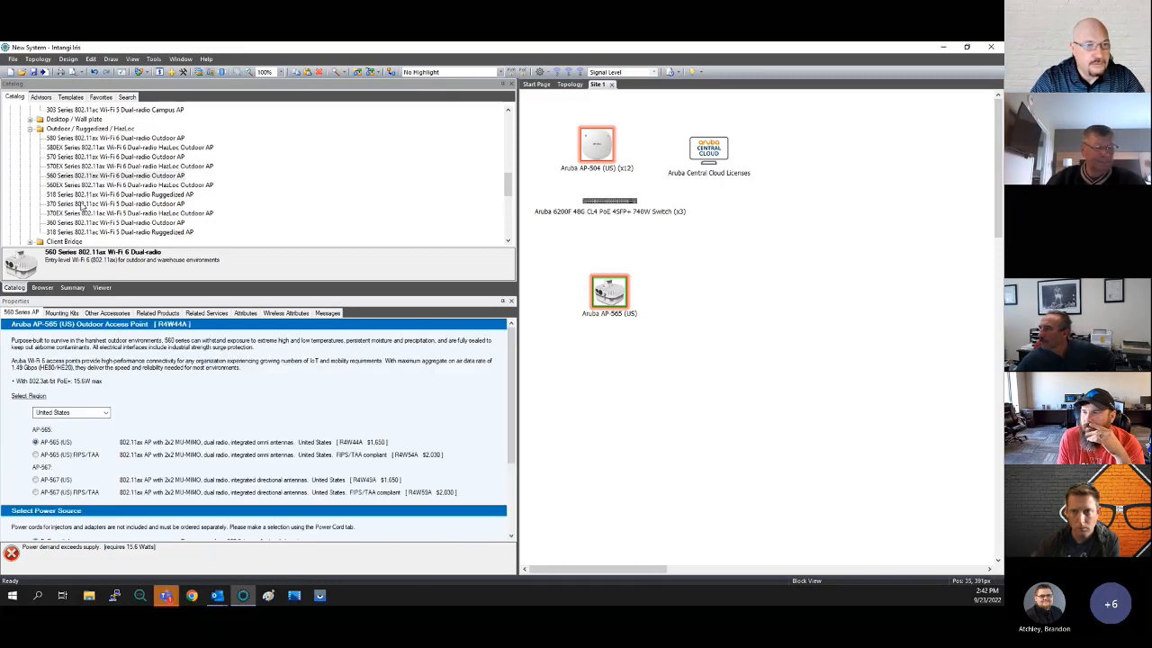
left_click(79, 157)
double_click(79, 175)
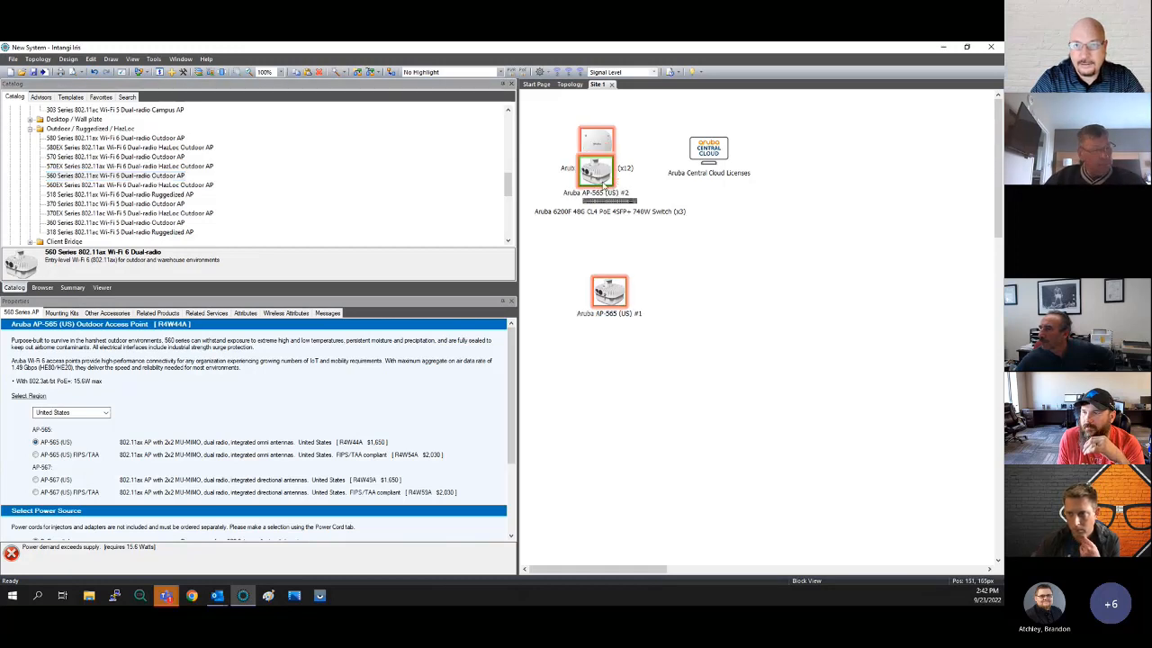
left_click_drag(589, 155, 608, 352)
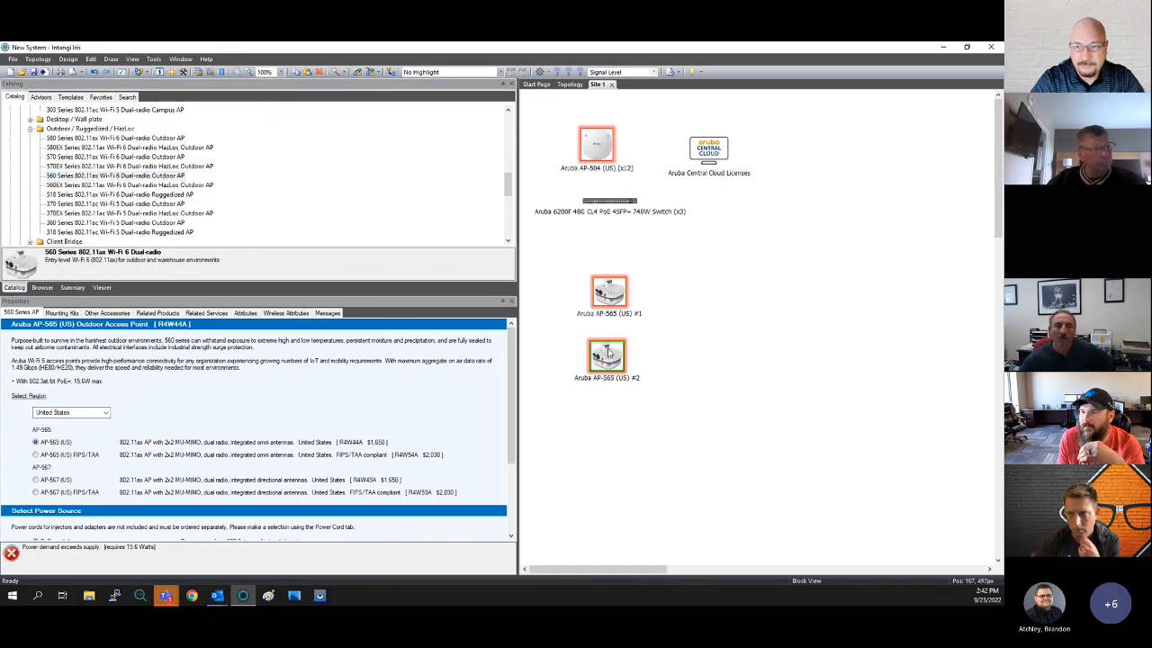
Add a 570 Series outdoor Wi-Fi 6 access point beside the AP-565 units and examine its Antenna 0 external antenna choices
left_click(78, 158)
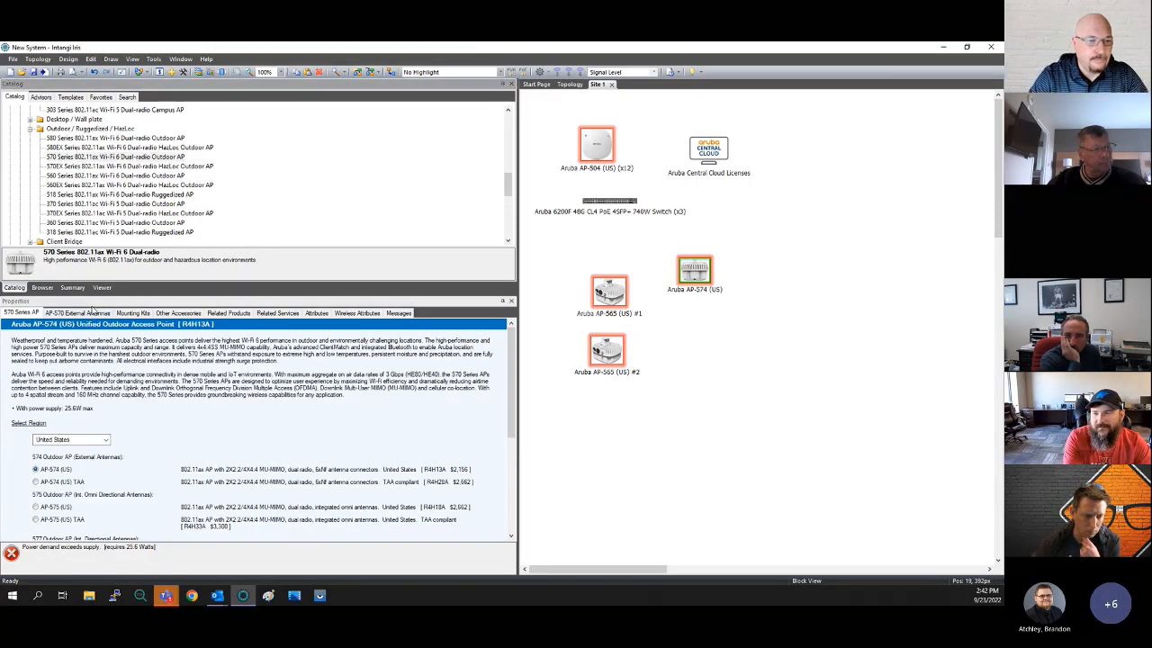
left_click(91, 312)
left_click(143, 385)
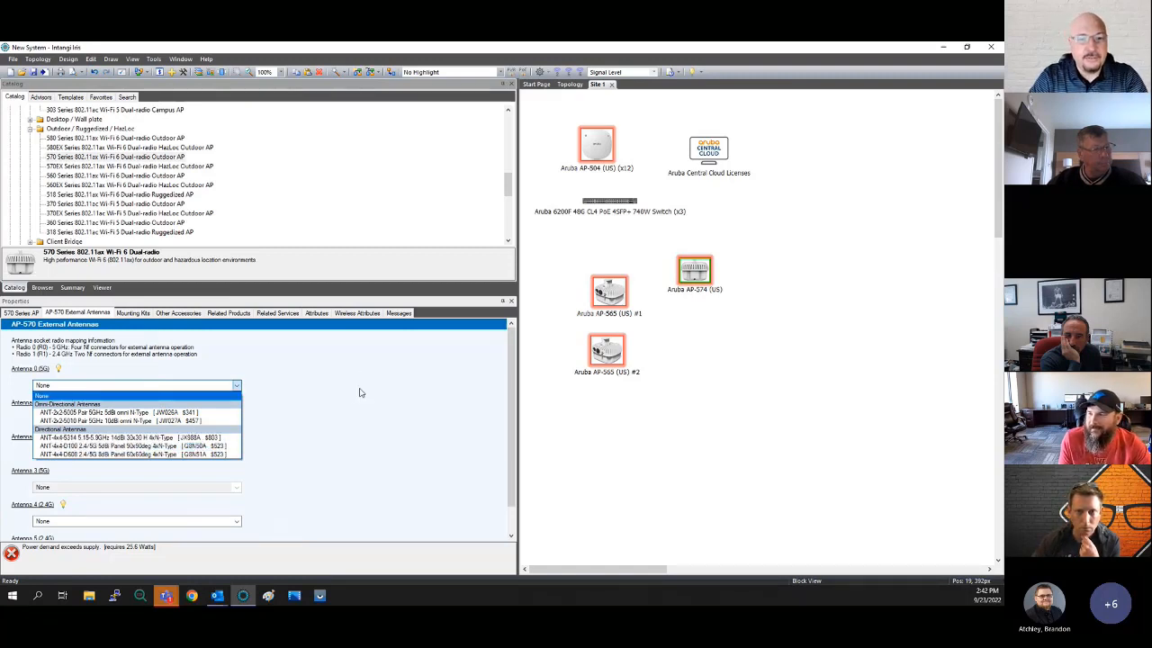
left_click(336, 403)
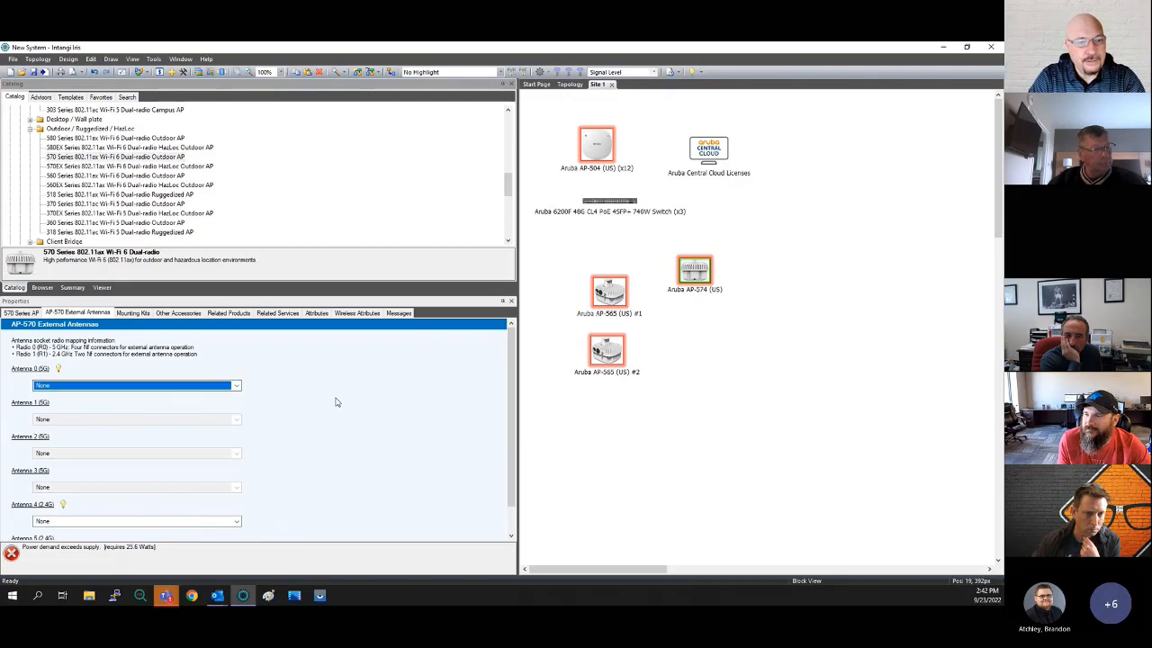
Review the proposed Foundation Care NBD Exchange services for the switches and access points, and close the add-on services window
left_click(611, 206)
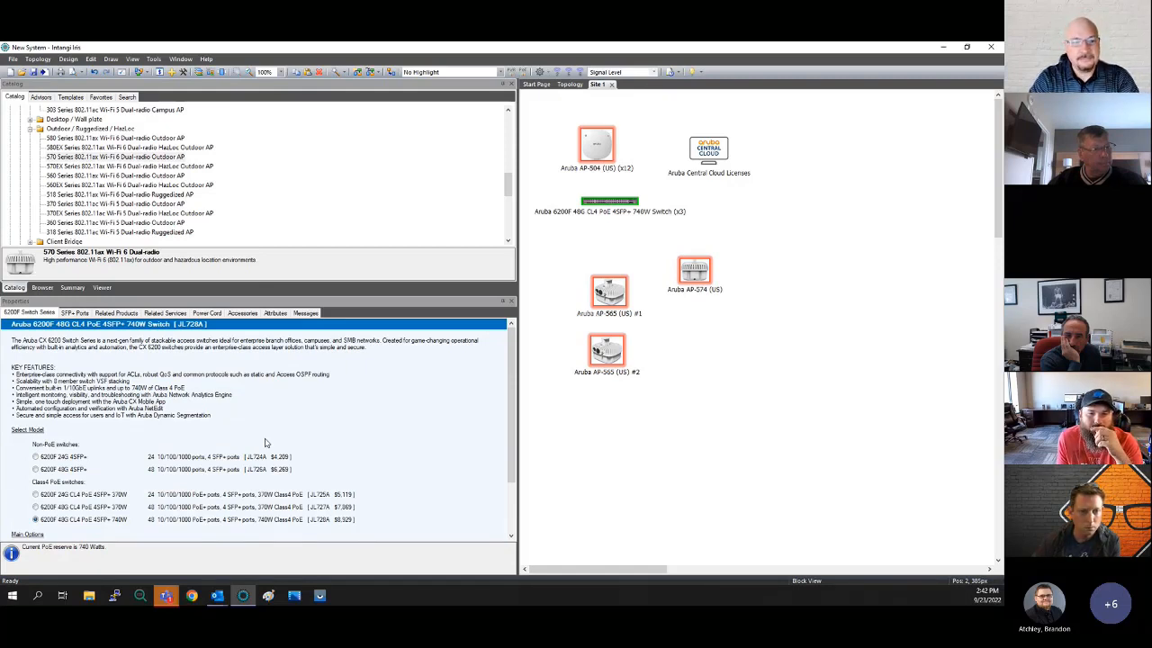
left_click(668, 419)
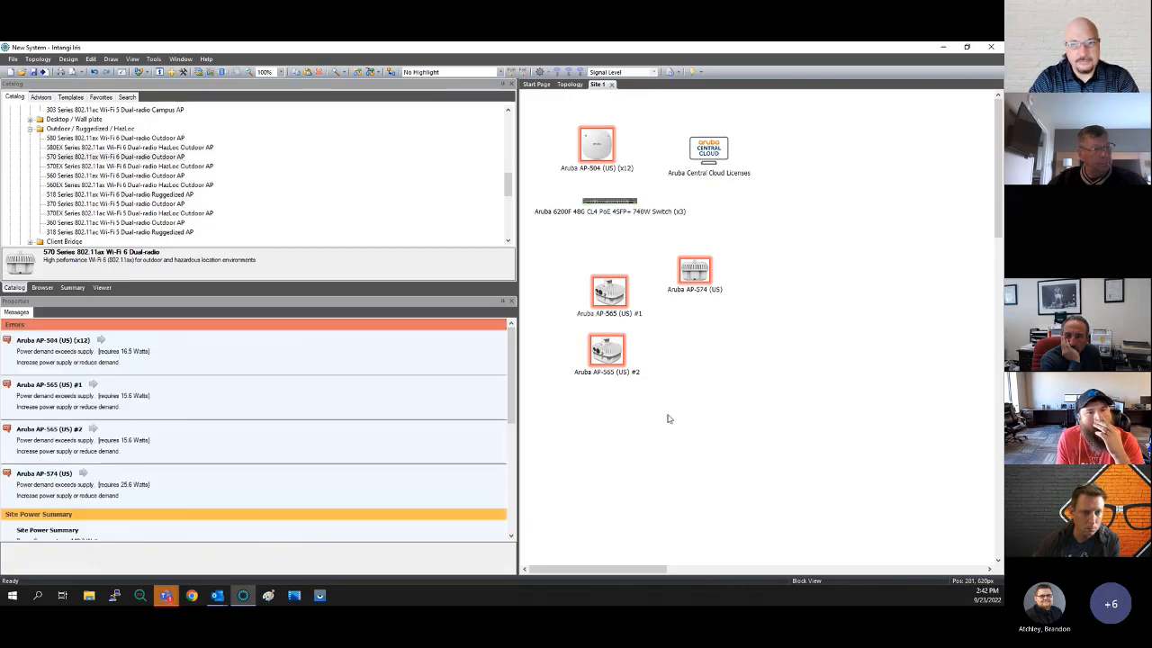
left_click(610, 203)
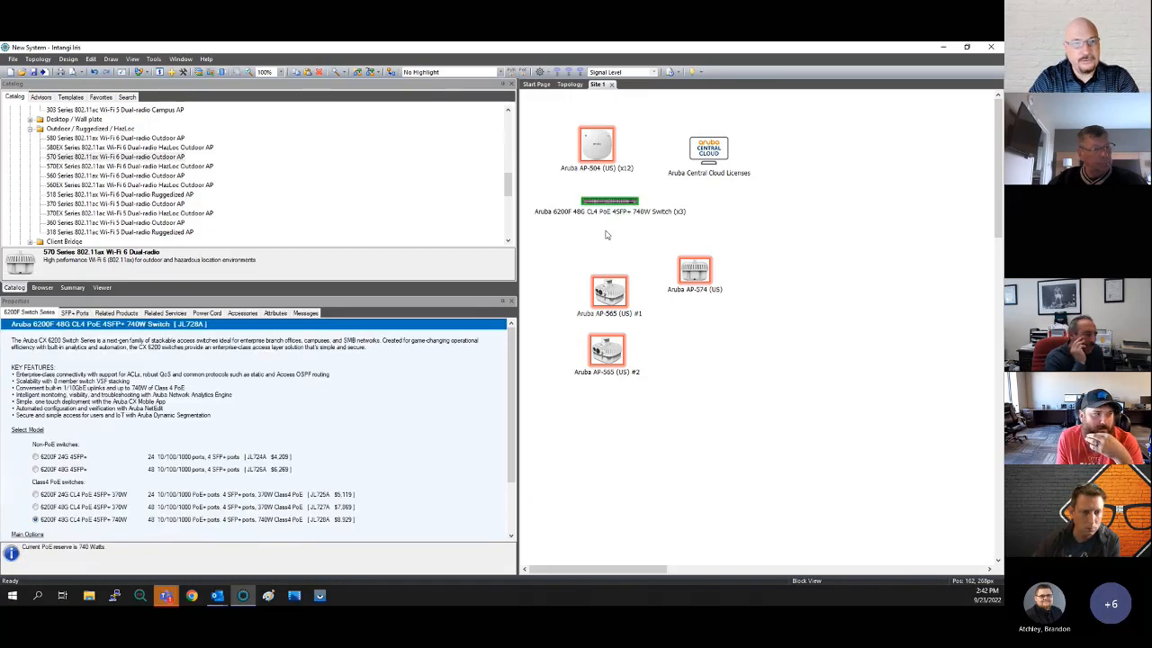
left_click(67, 59)
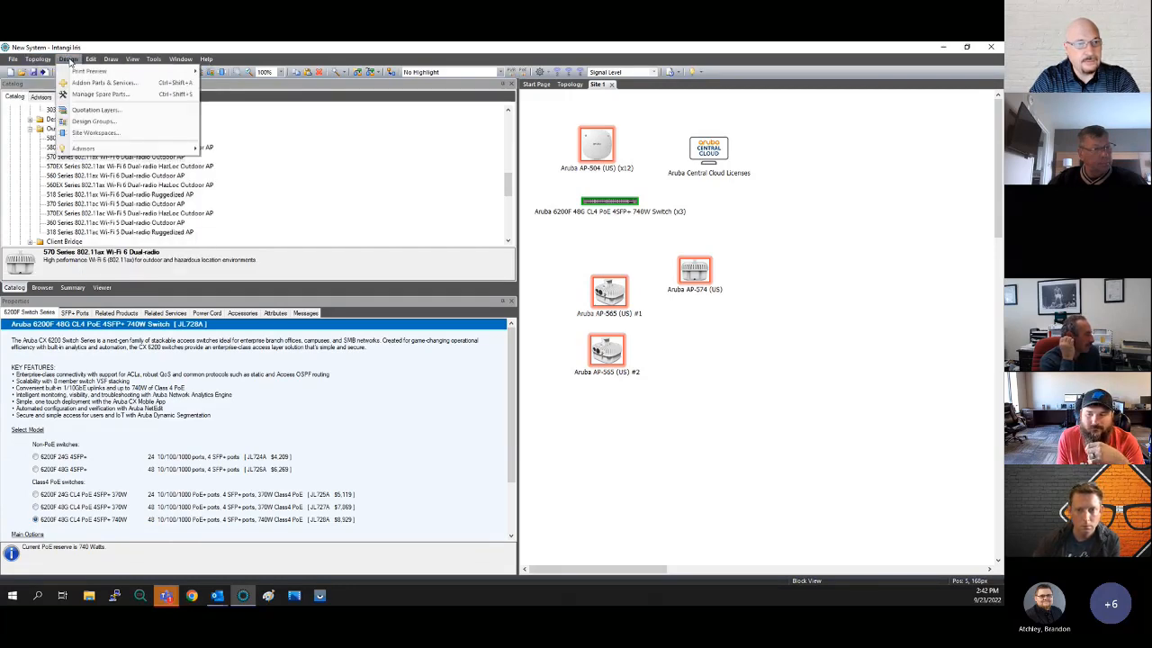
left_click(95, 82)
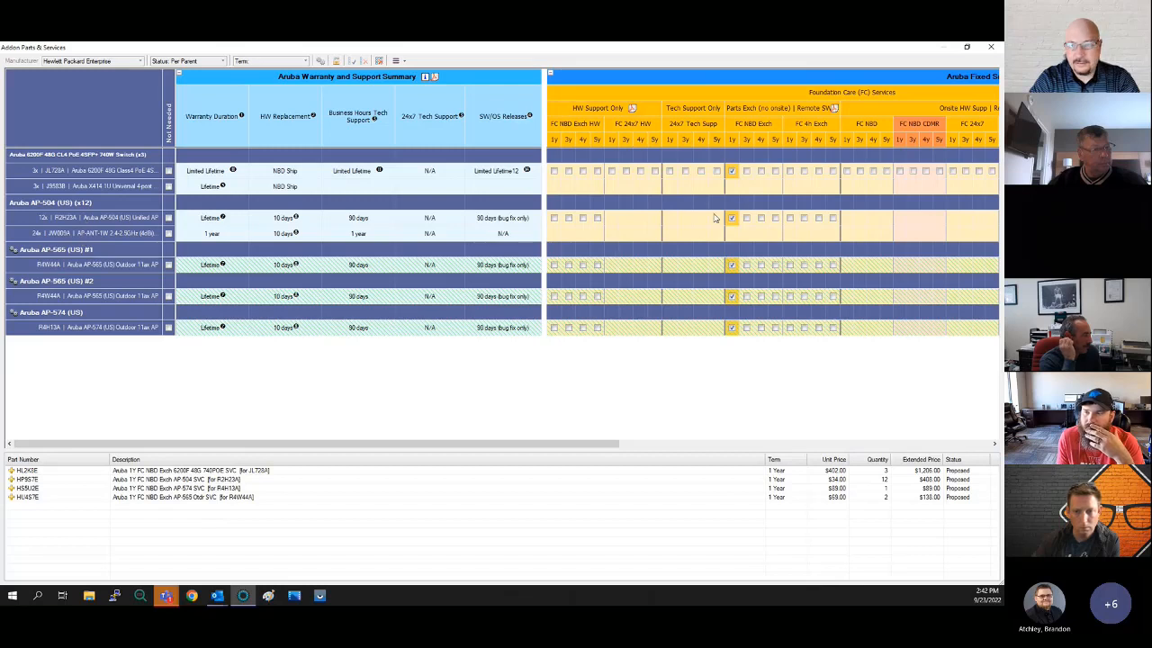
left_click(164, 480)
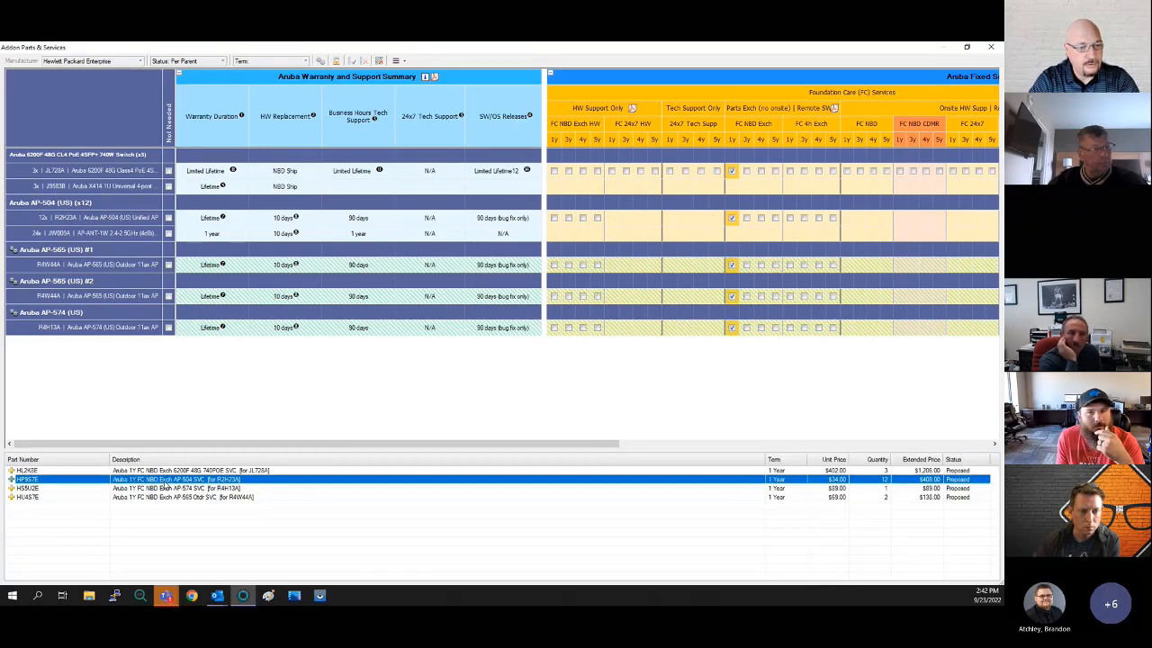
left_click(151, 489)
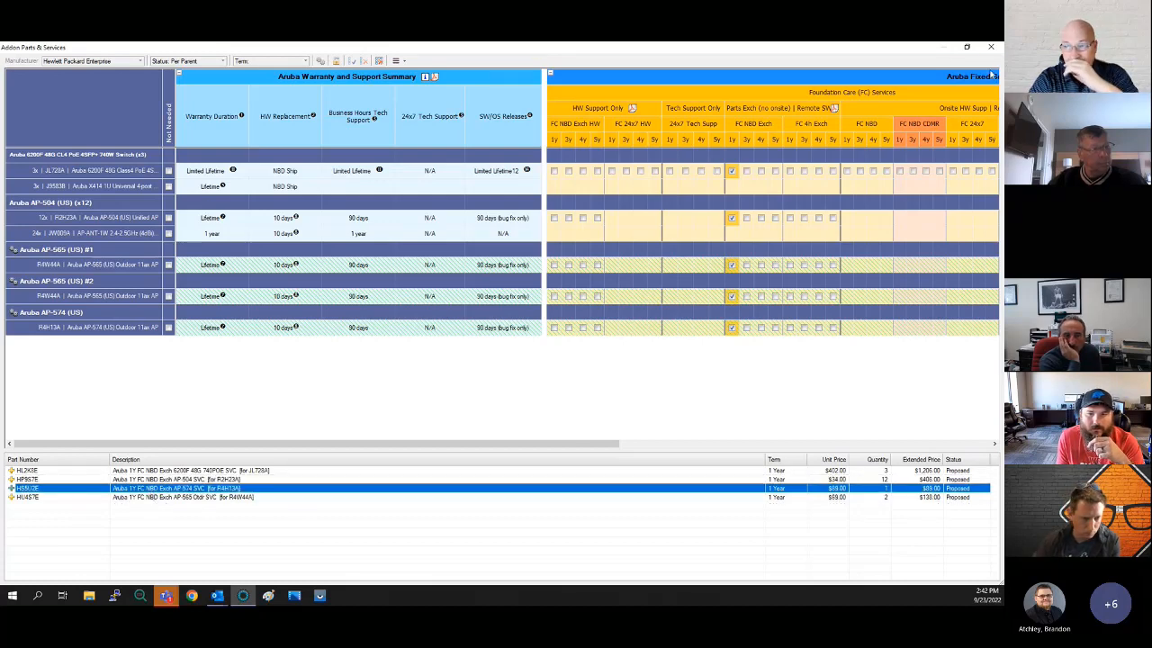
left_click(989, 48)
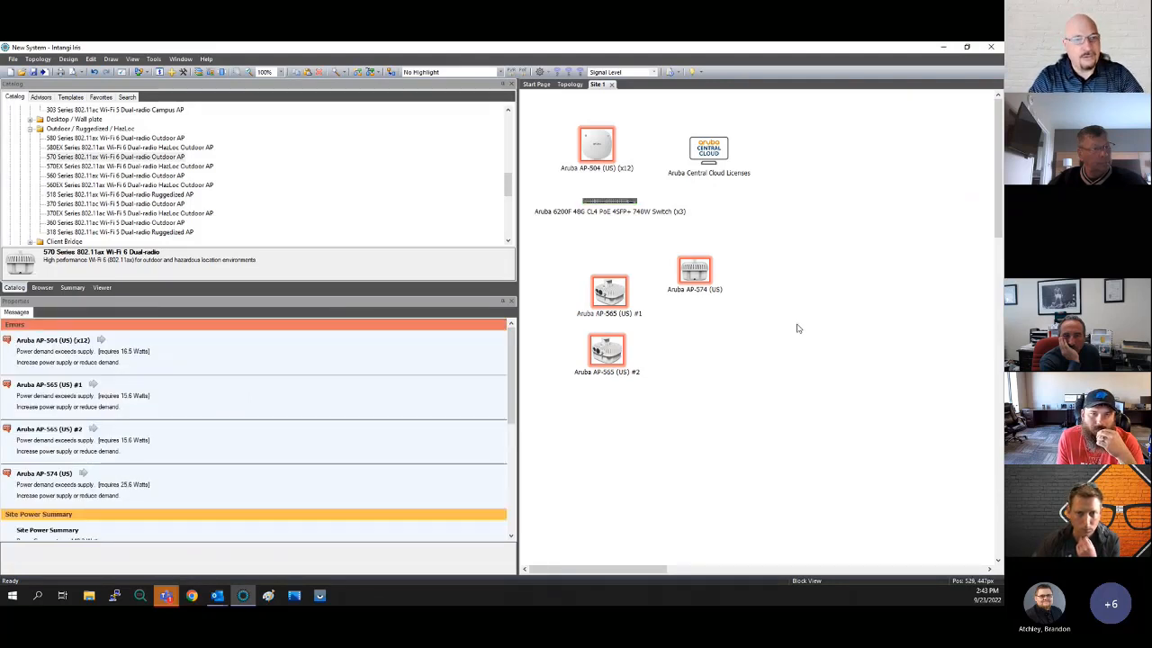
Examine the 10G and 1G transceivers offered for SFP+ Port 49 of the 6200F switch without choosing one
left_click(610, 203)
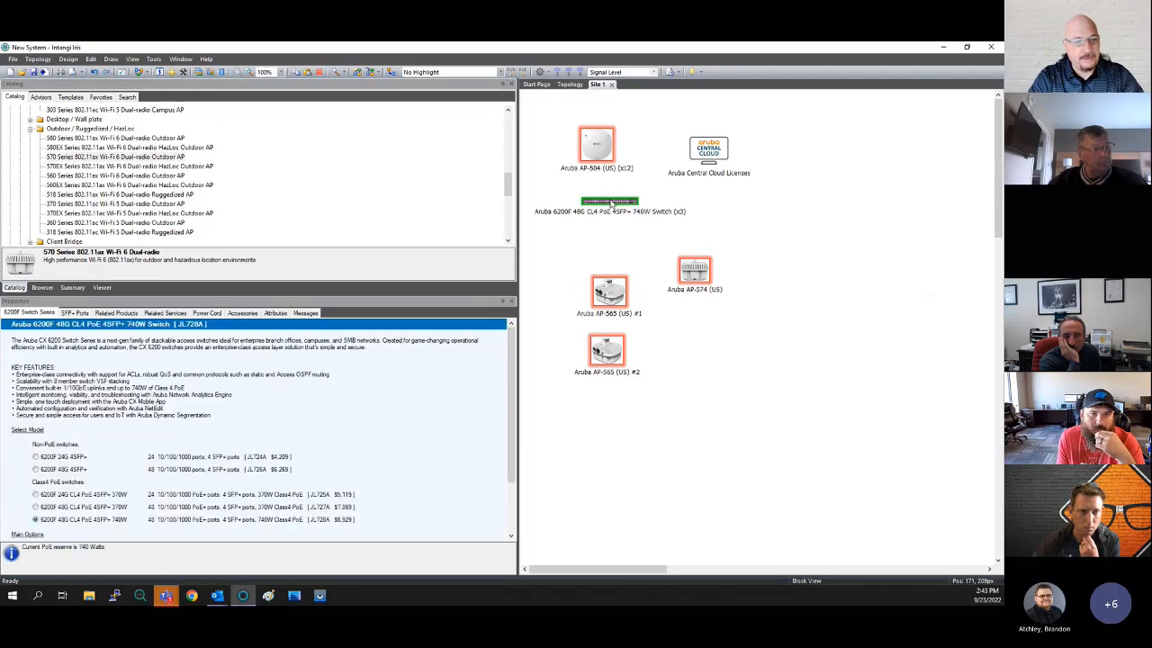
left_click(74, 314)
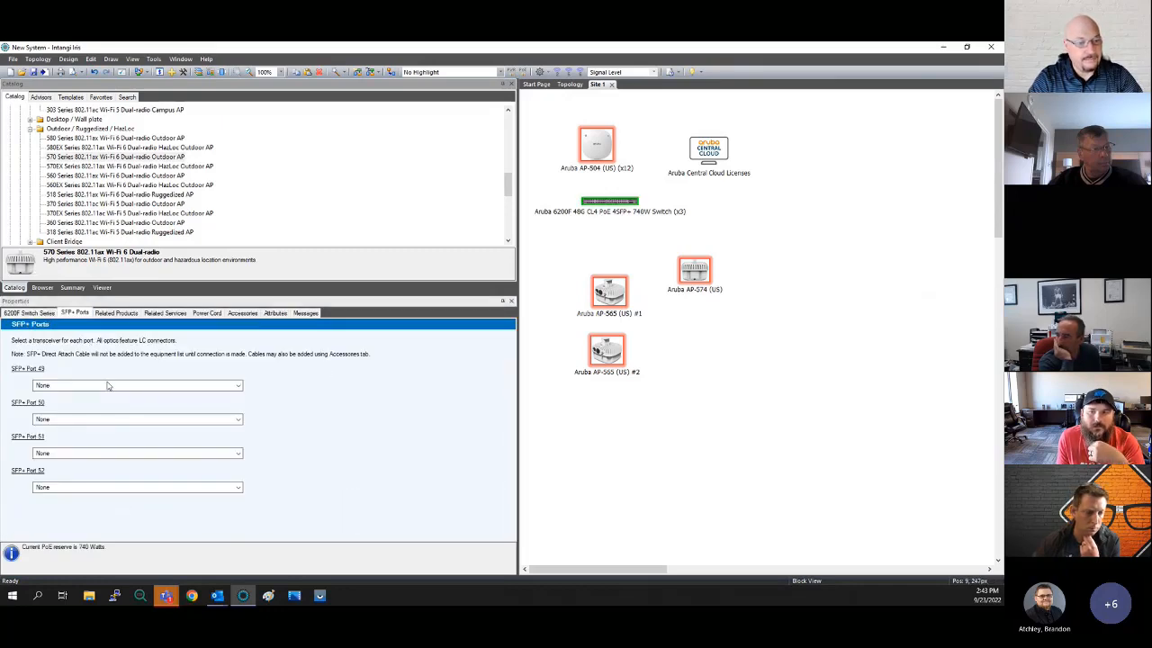
left_click(155, 385)
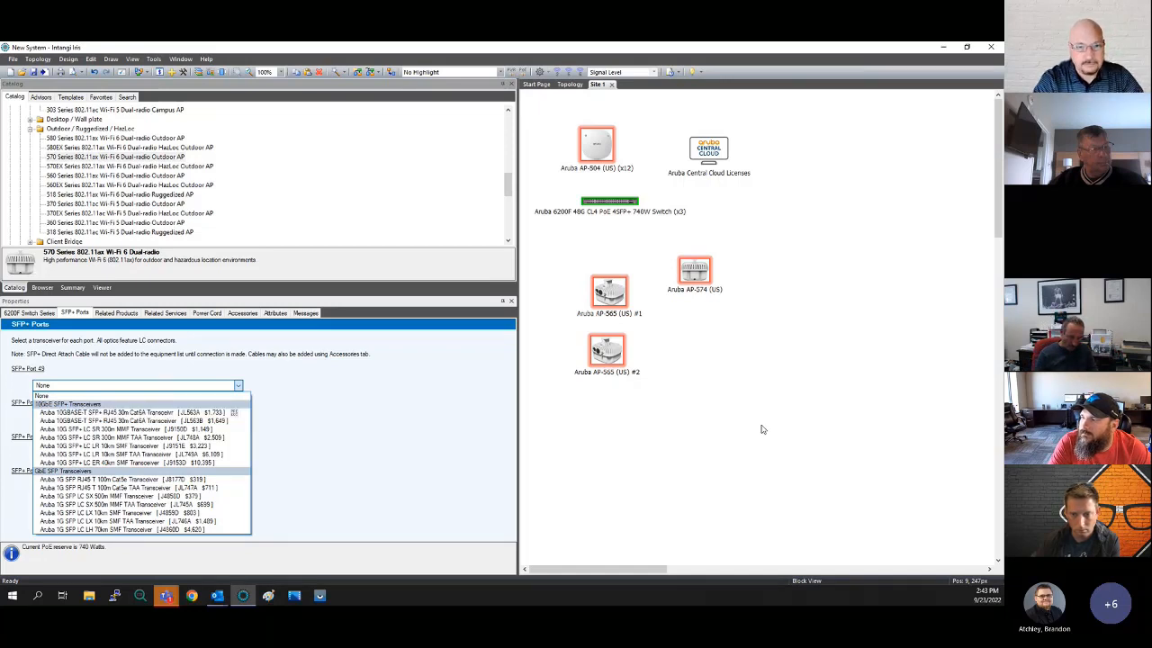
left_click(288, 376)
Review the power summary and recommendation messages of the 6200F switch and the errors of the AP-504
left_click(304, 313)
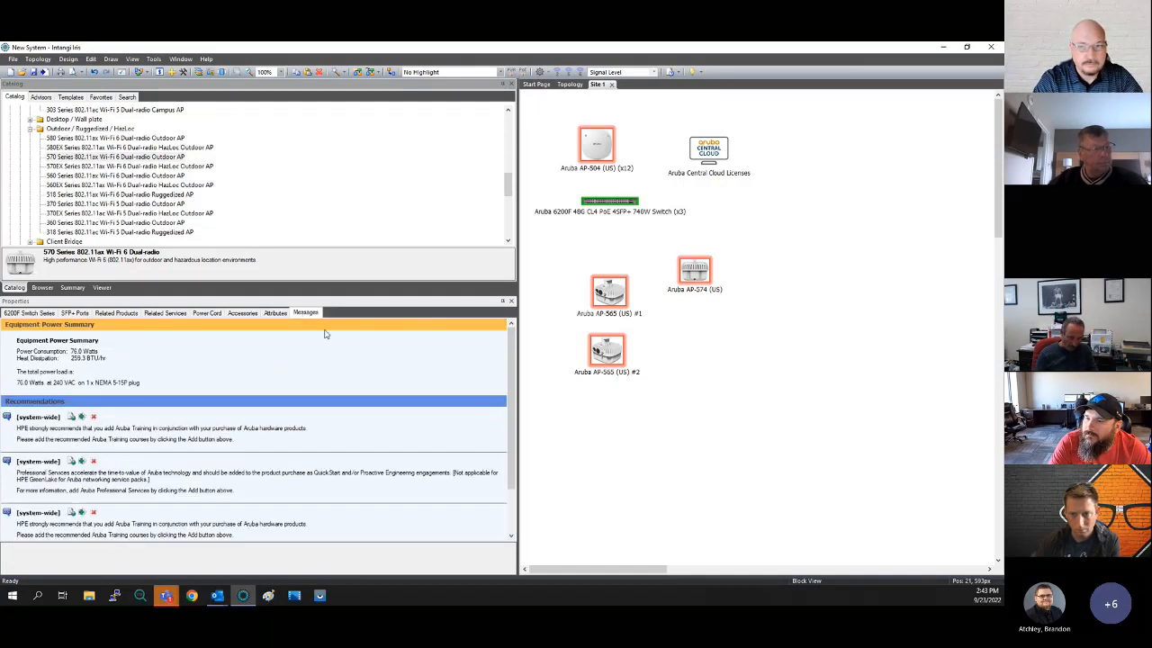
left_click(598, 150)
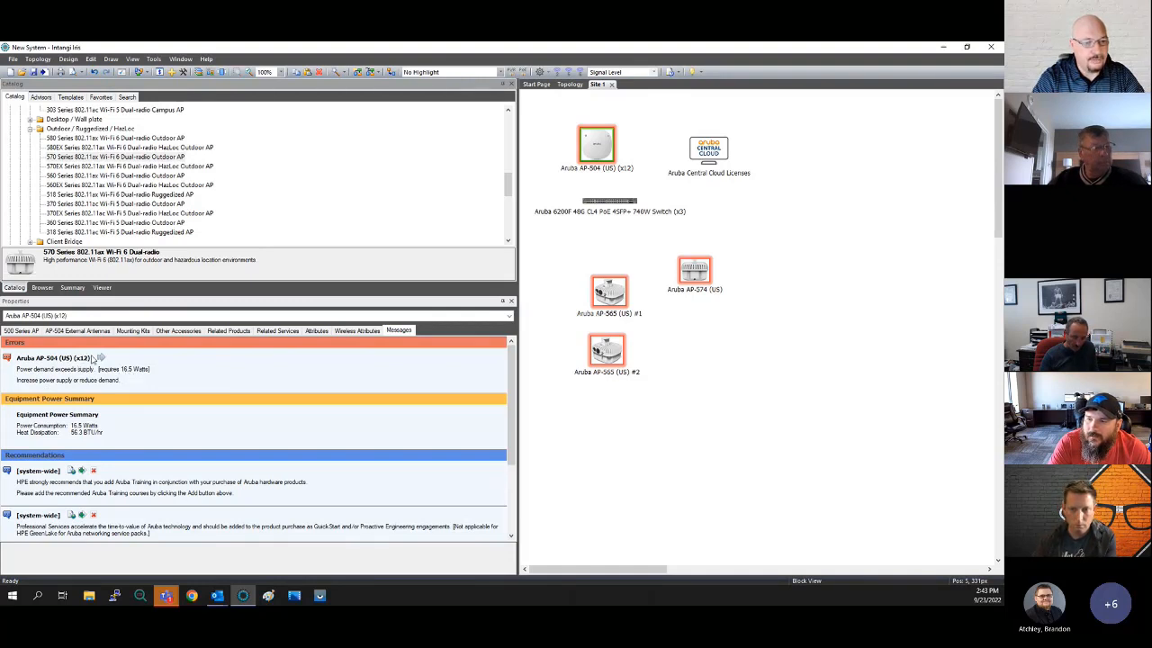
left_click(763, 431)
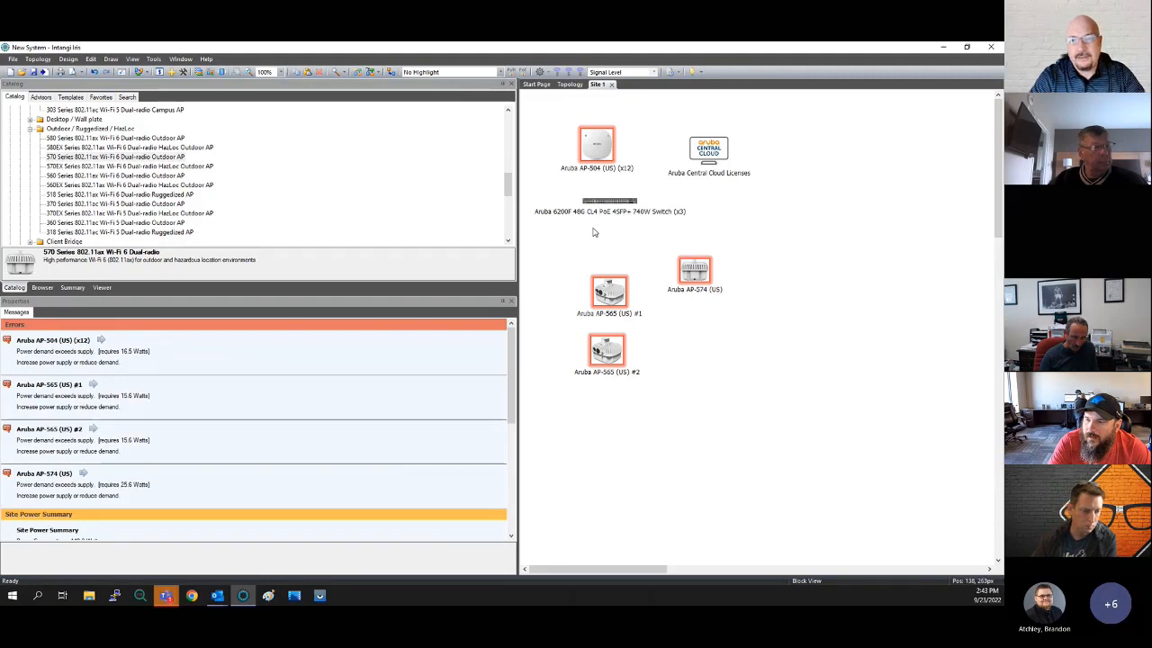
Line up the AP-574 beside AP-565 #1 and connect the AP-504's LAN PoE+ IN port to the switch's LAN #1 using 1000Base-T 802.3at
left_click_drag(702, 274, 699, 295)
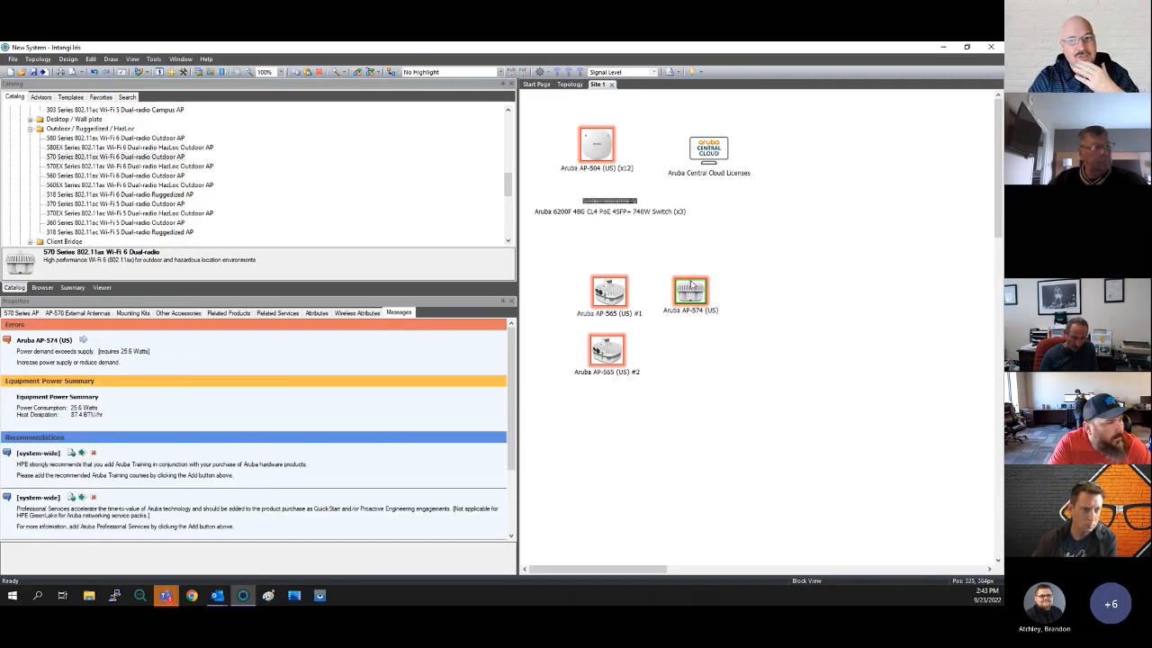
left_click(392, 76)
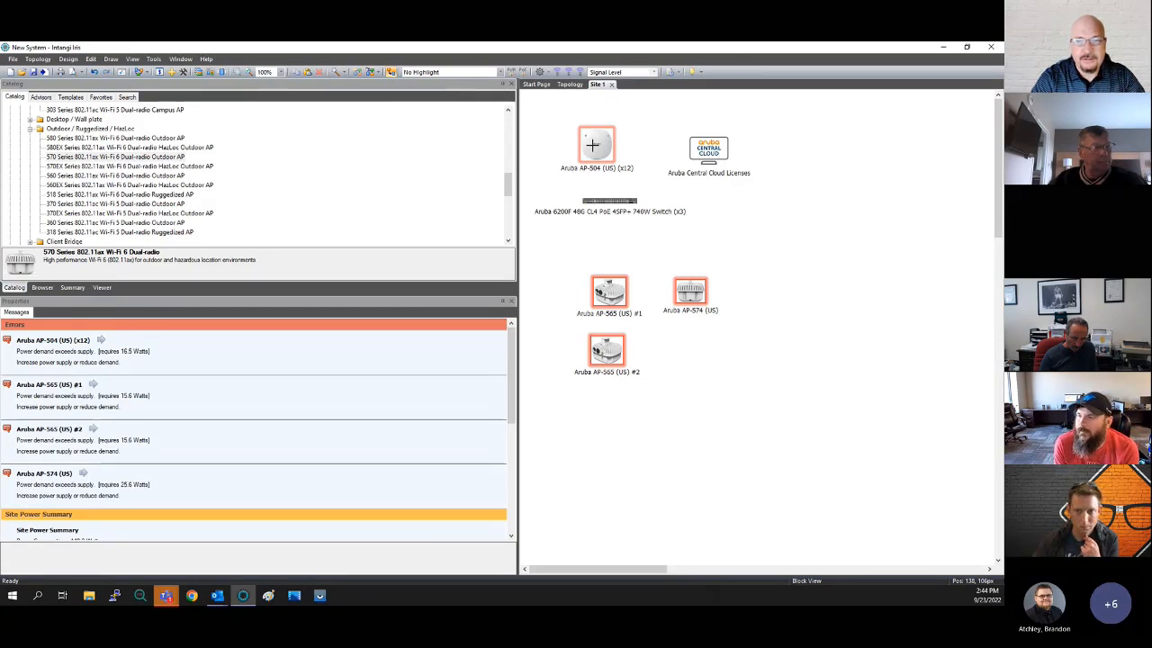
left_click_drag(593, 144, 607, 205)
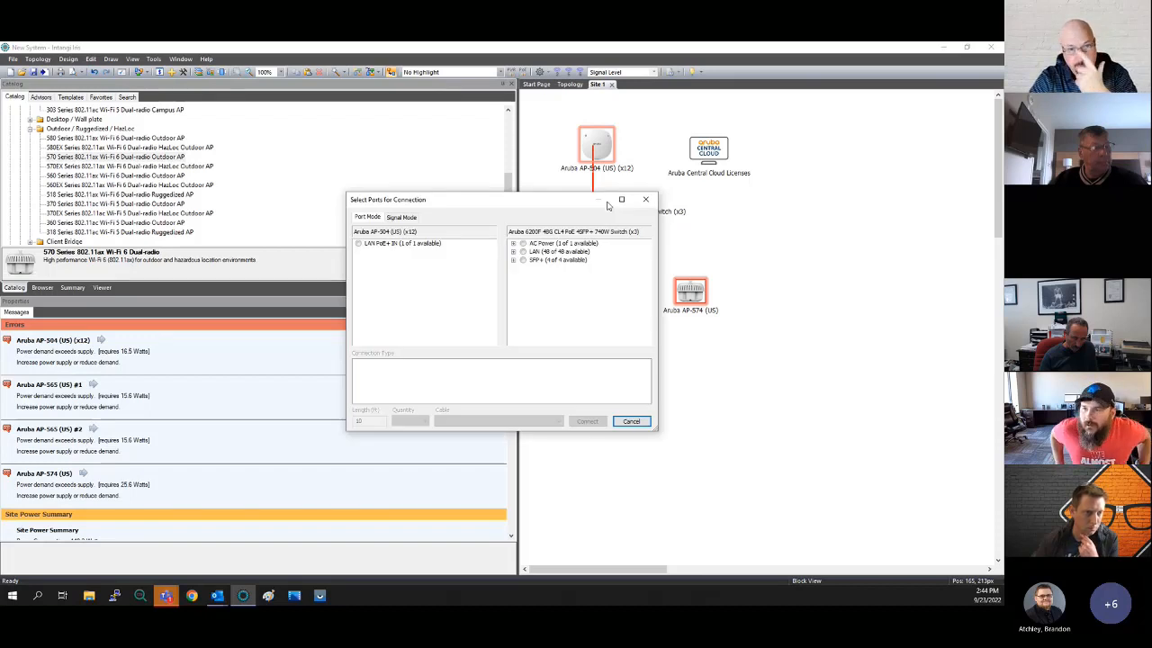
left_click(359, 243)
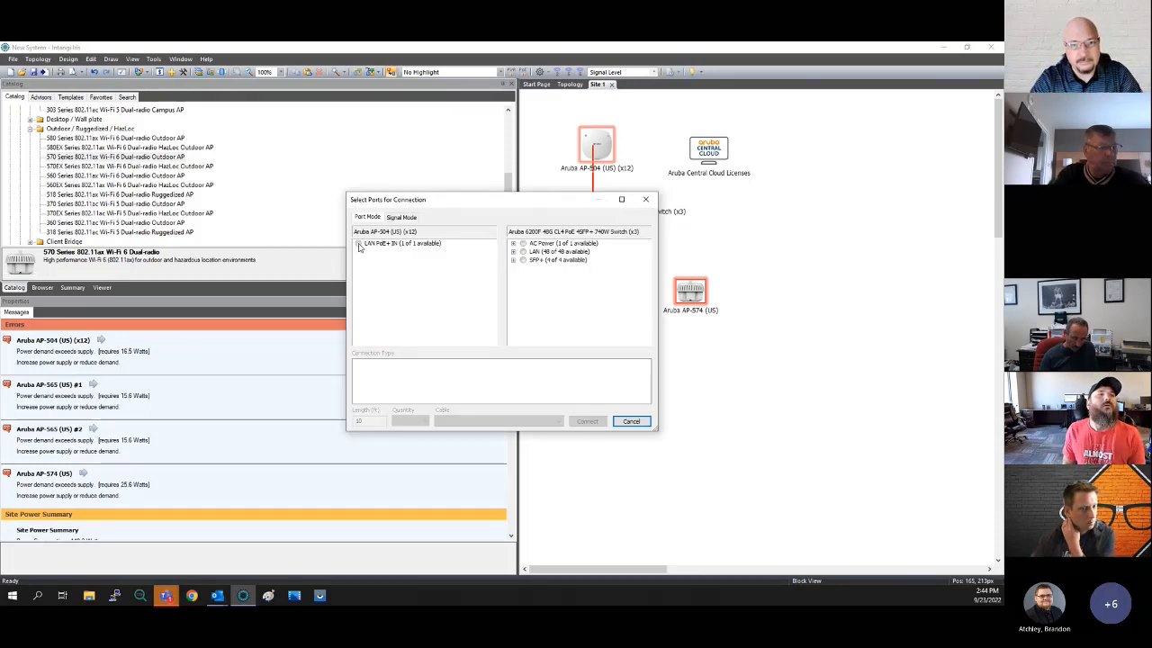
left_click(513, 252)
left_click(537, 253)
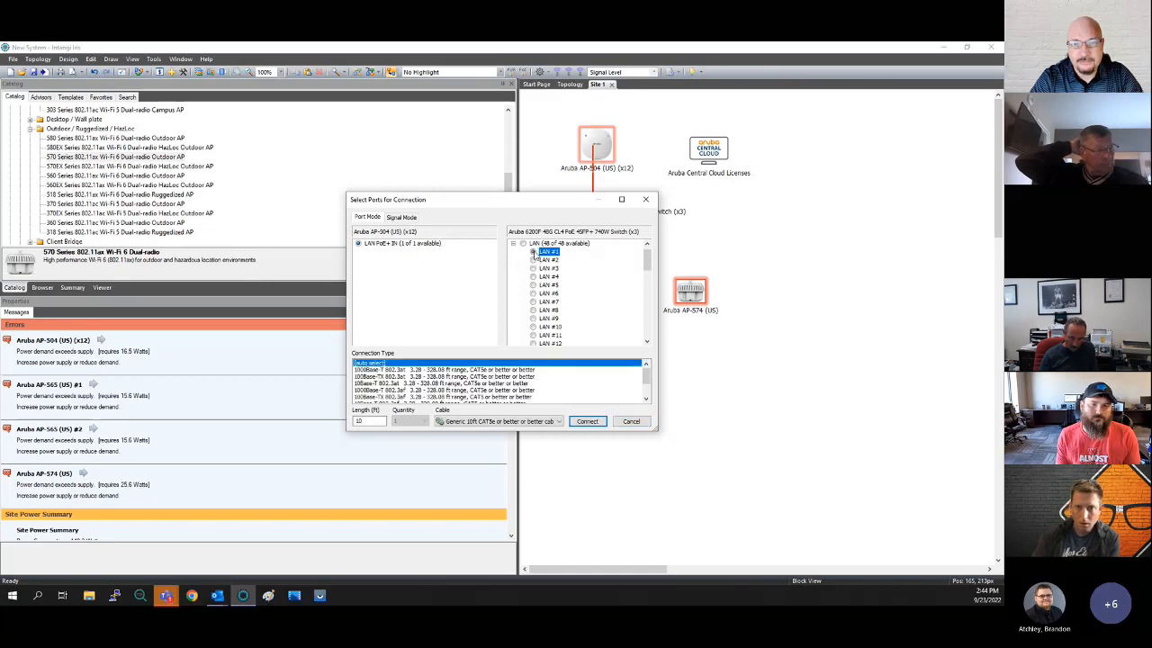
left_click(439, 370)
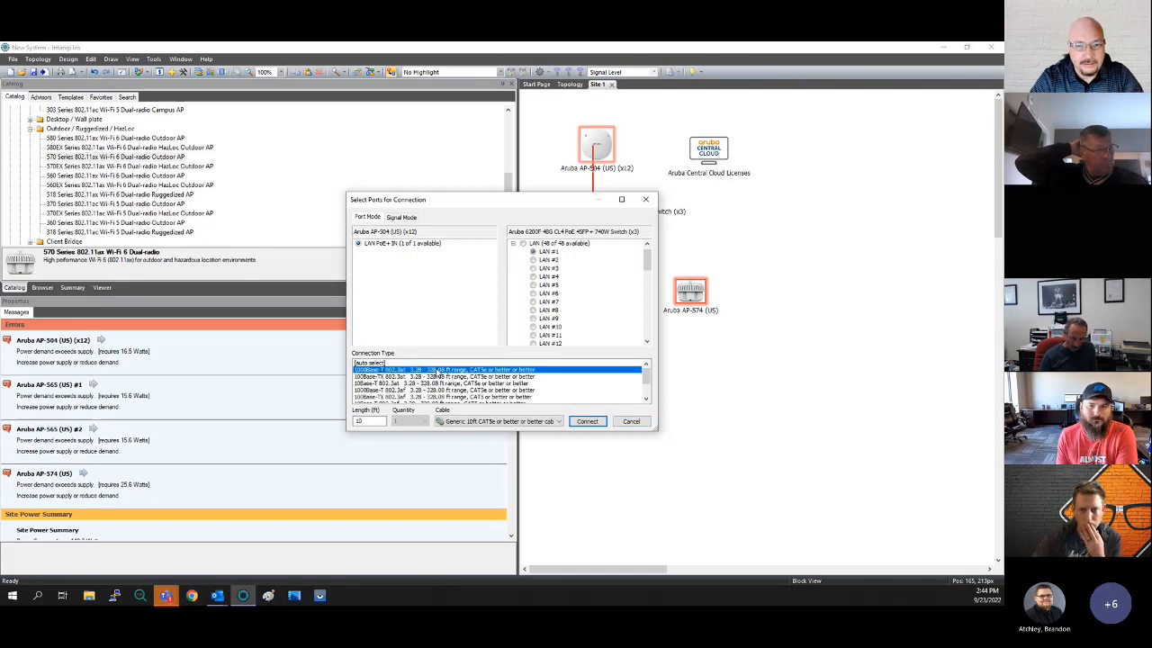
left_click(603, 424)
left_click(628, 421)
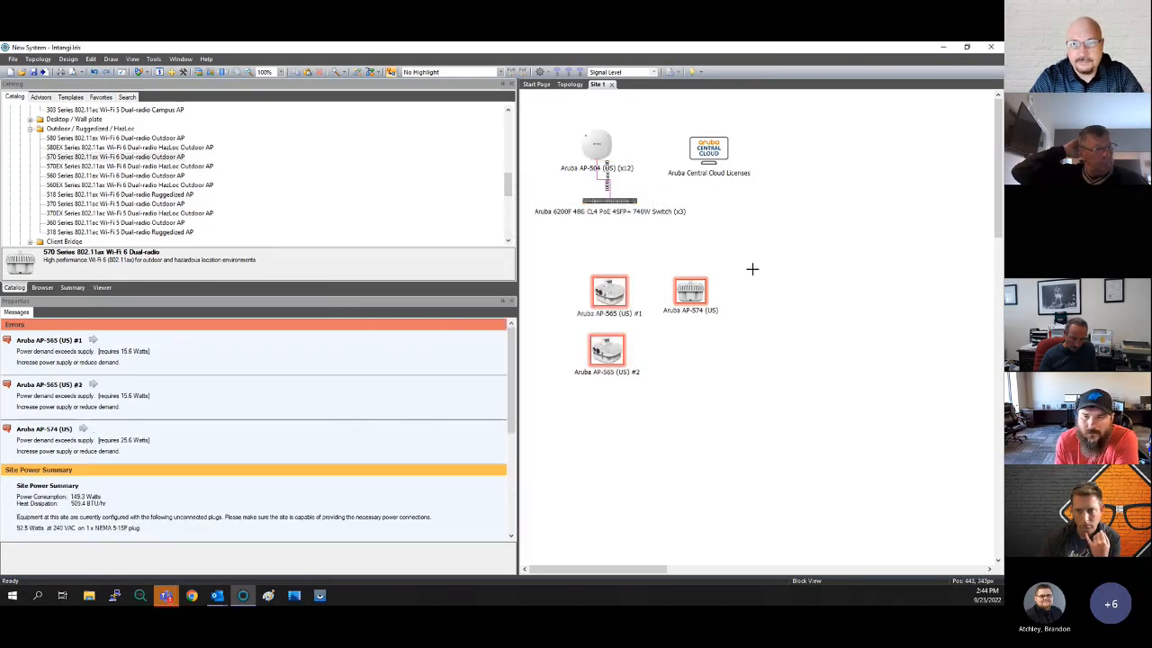
Move the 6200F switch directly under the AP-504 to straighten their link, and shift the Aruba Central Cloud Licenses icon slightly away
left_click(597, 146)
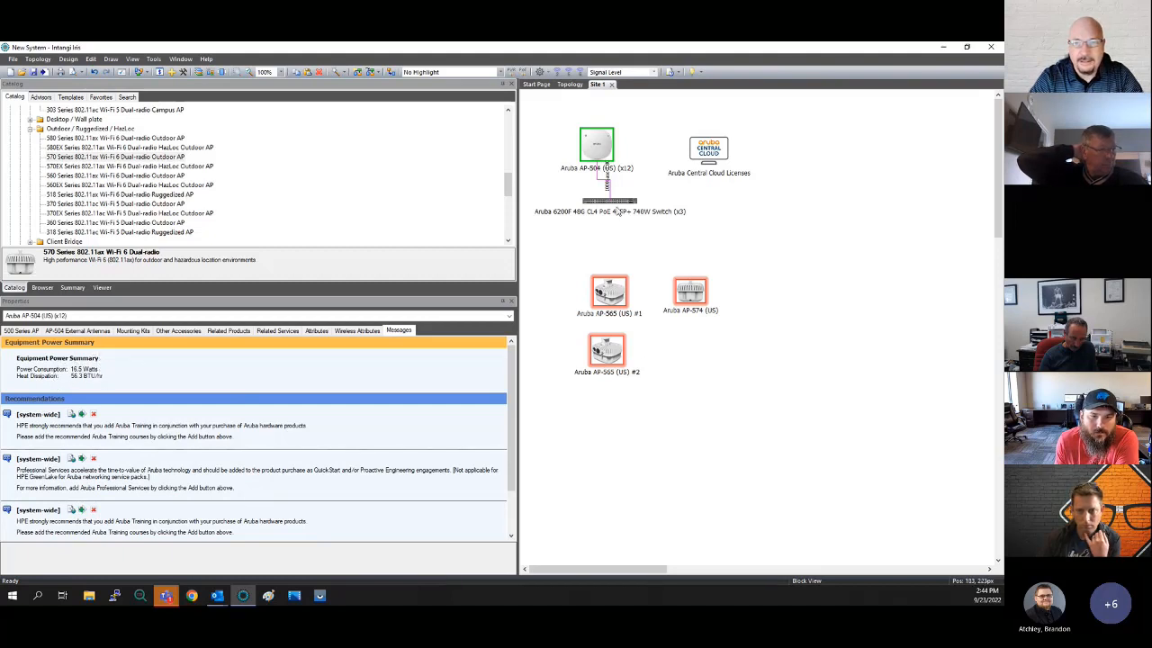
left_click_drag(608, 206, 596, 209)
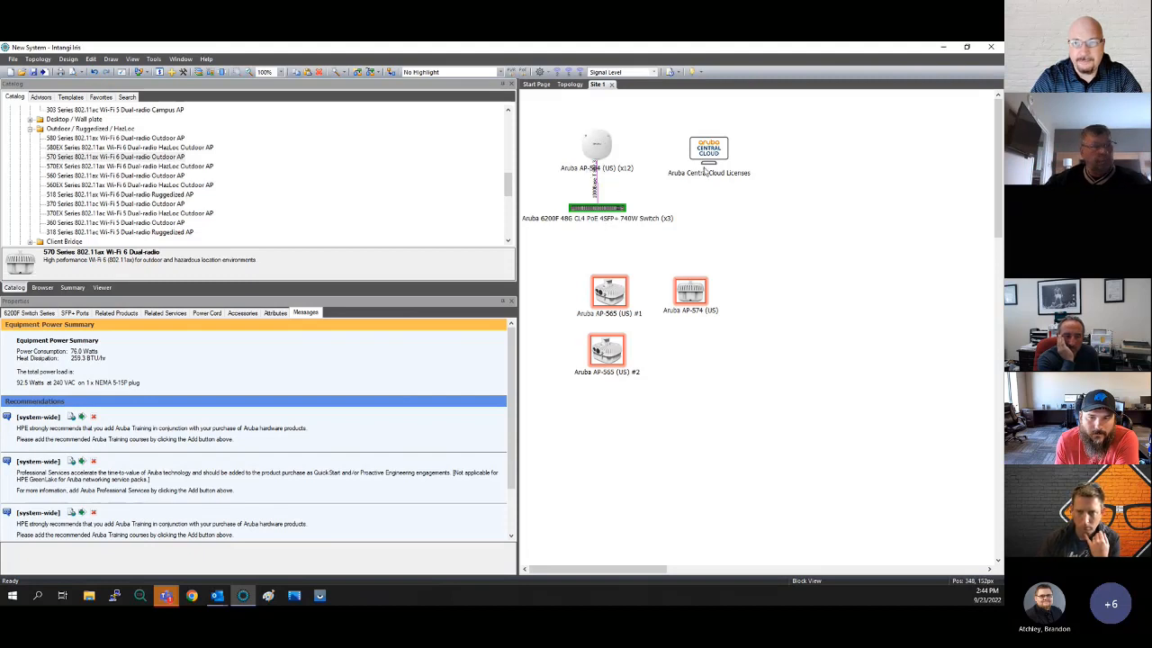
left_click_drag(714, 150, 747, 162)
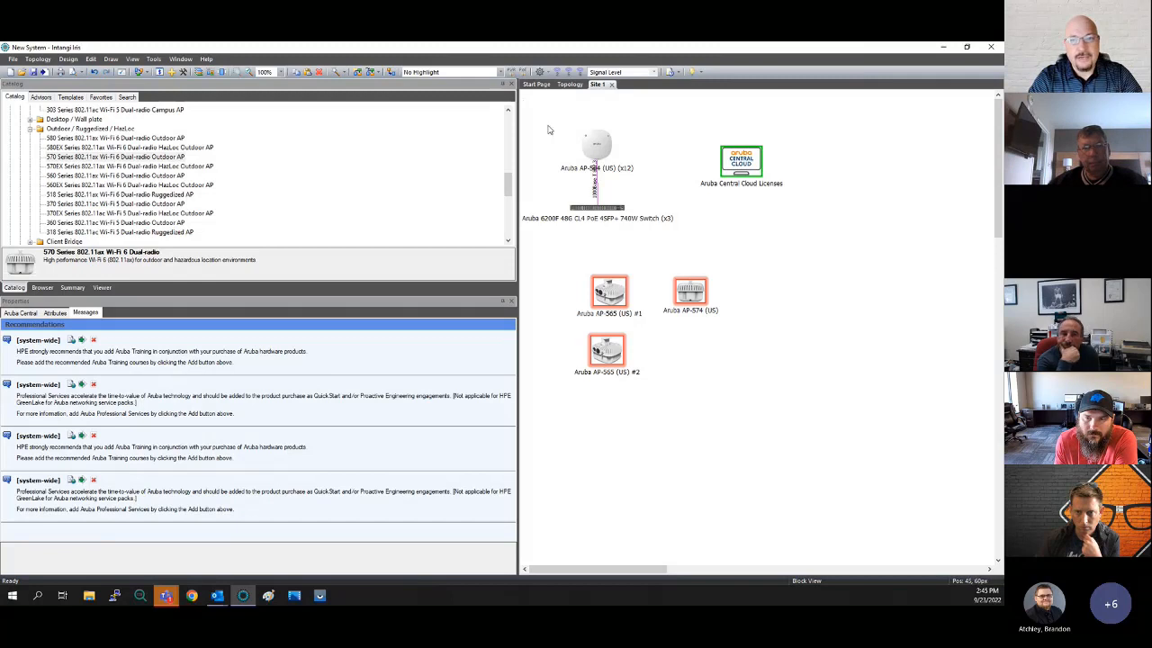
left_click(556, 183)
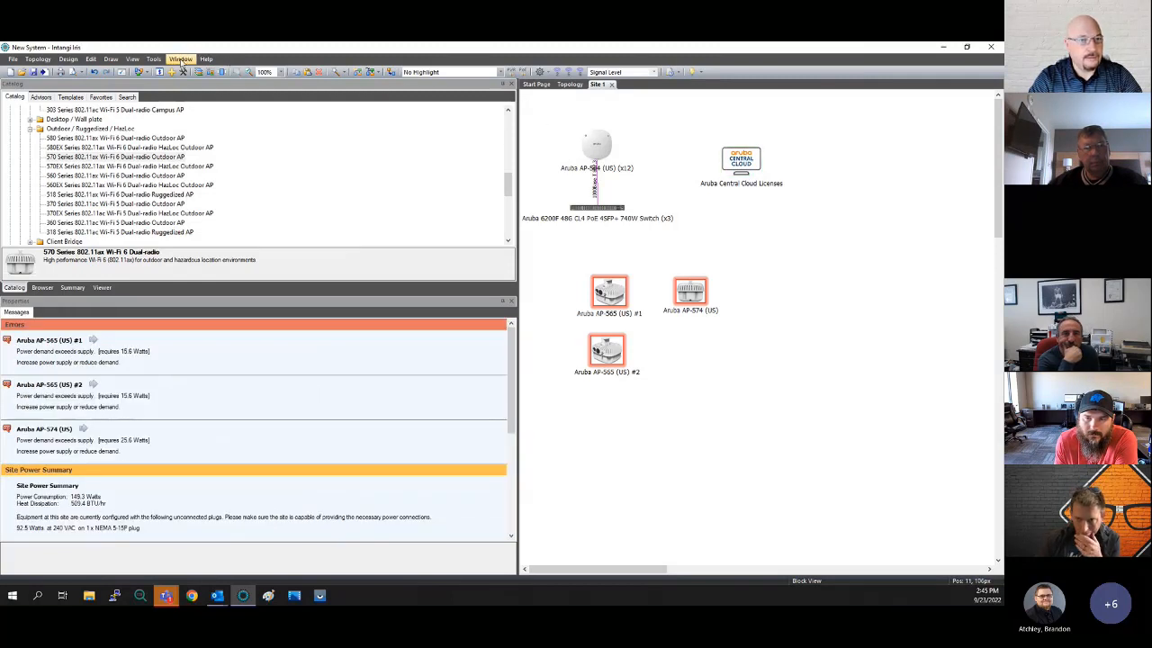
Examine the items and formats available for exporting the design, and cancel the export
left_click(155, 59)
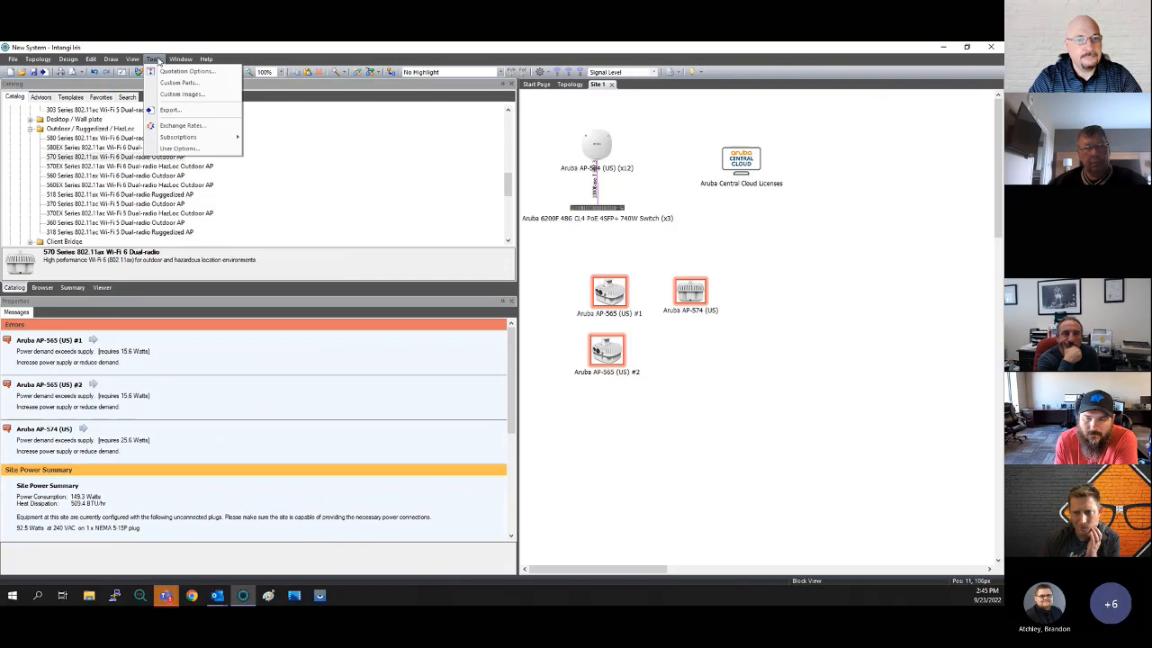
left_click(170, 112)
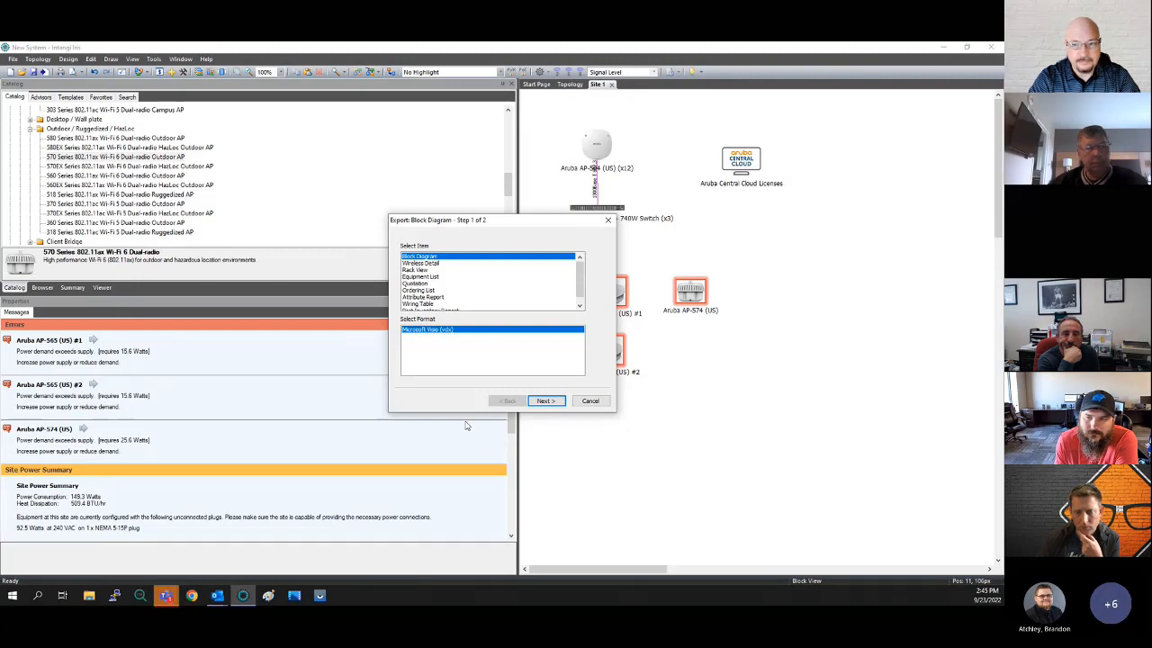
left_click(589, 402)
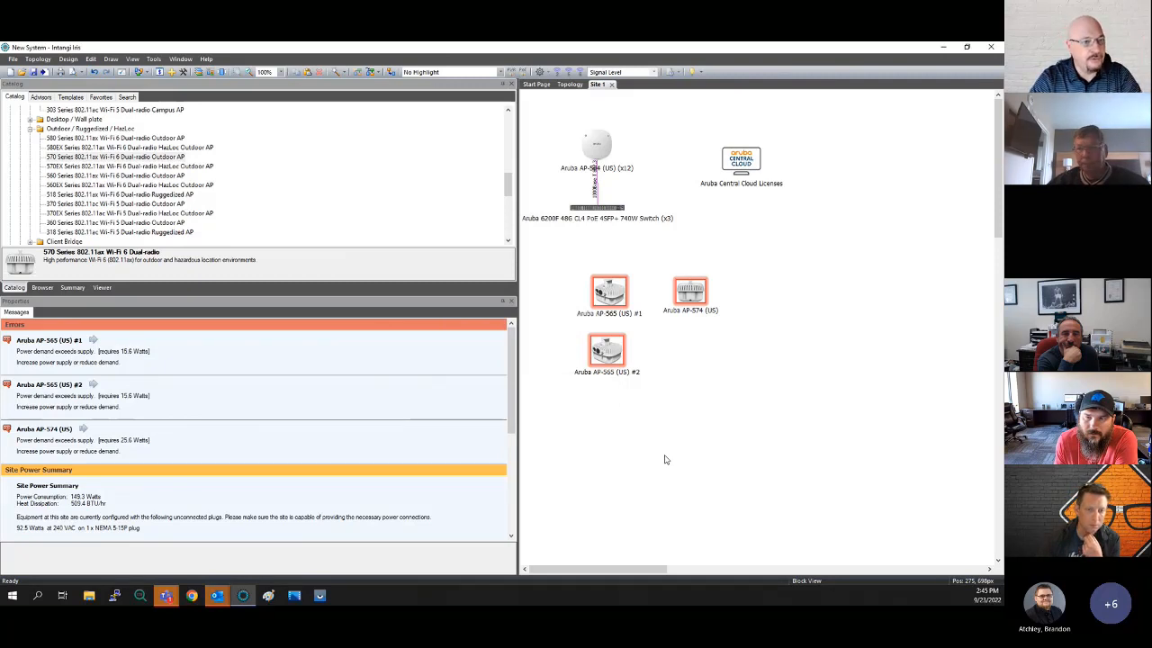
Delete both AP-565 units and the AP-574 from the site, and reposition the 6200F switch and the Aruba Central Cloud Licenses icon
left_click(30, 130)
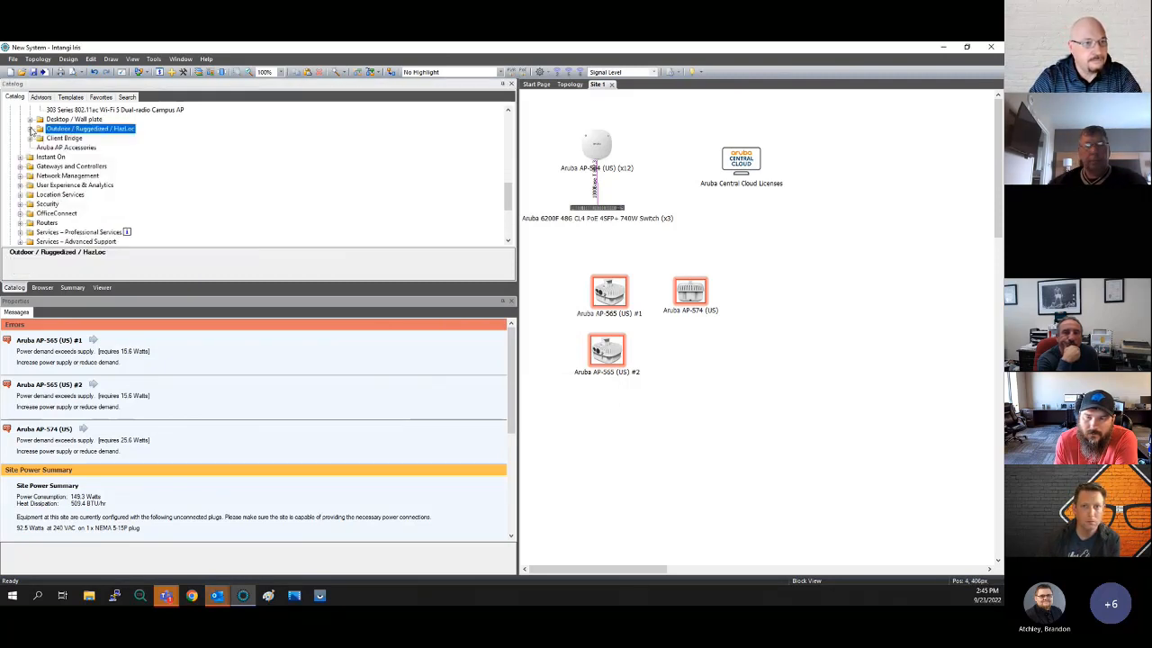
left_click(704, 233)
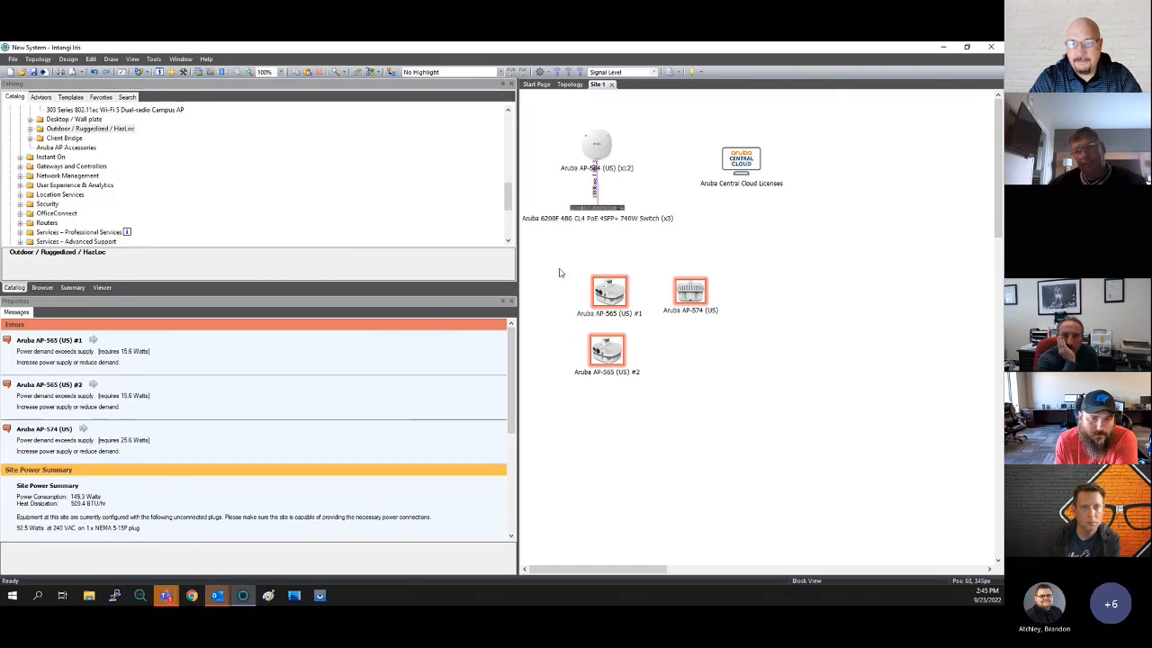
left_click_drag(547, 257, 826, 411)
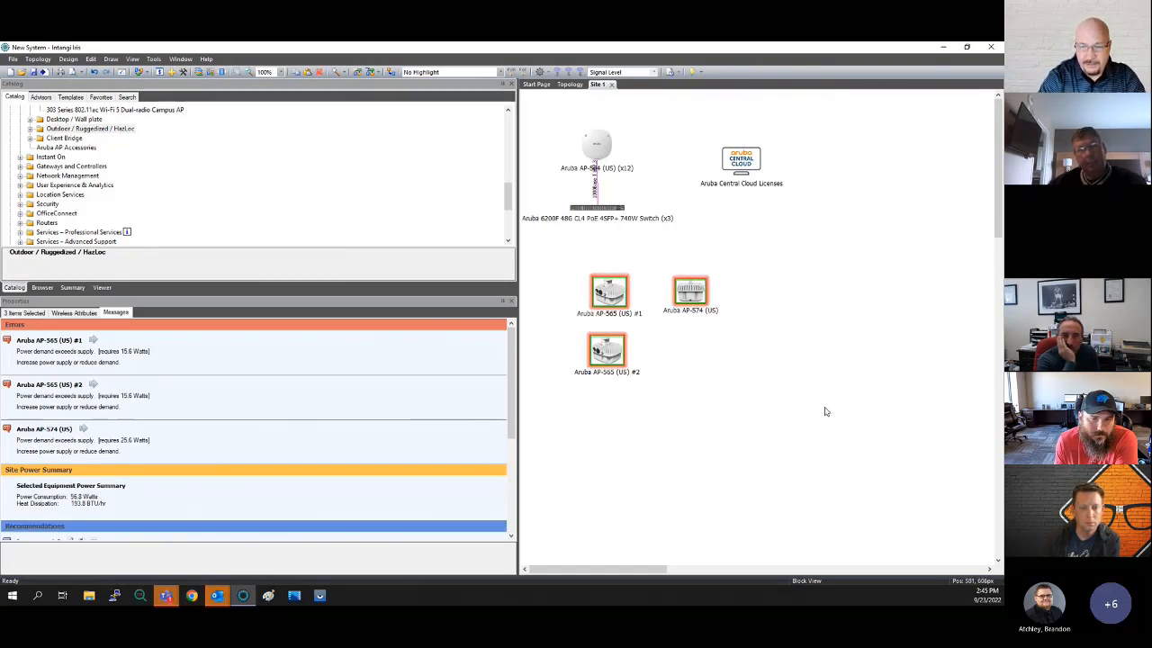
key("Delete")
left_click(528, 348)
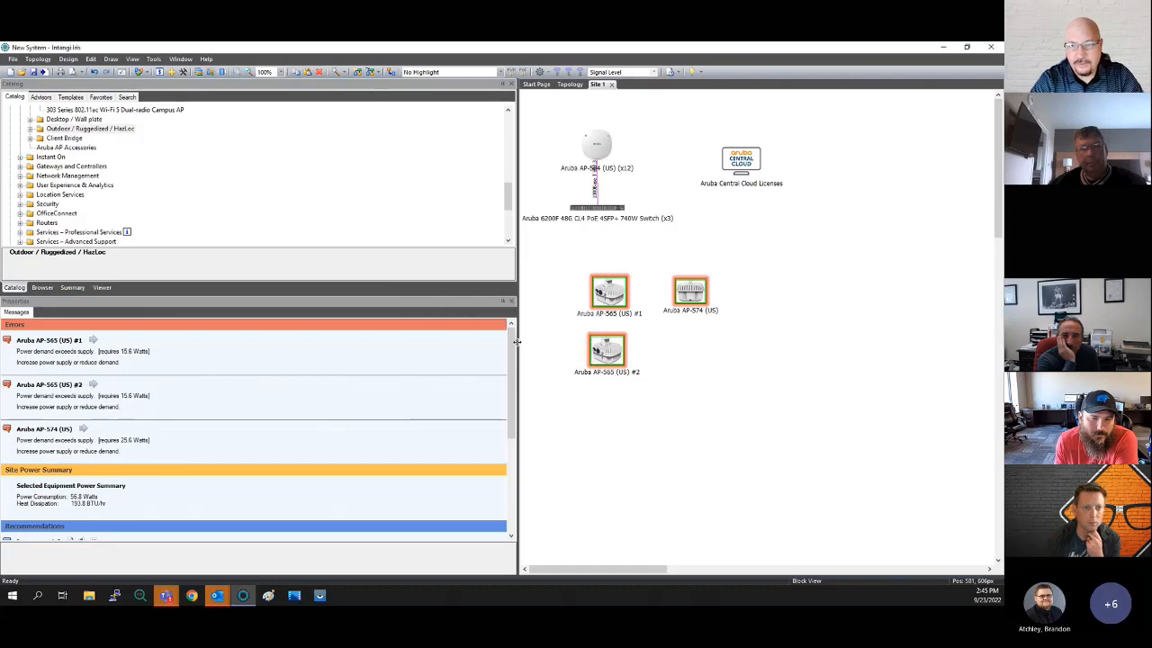
left_click_drag(612, 213, 608, 234)
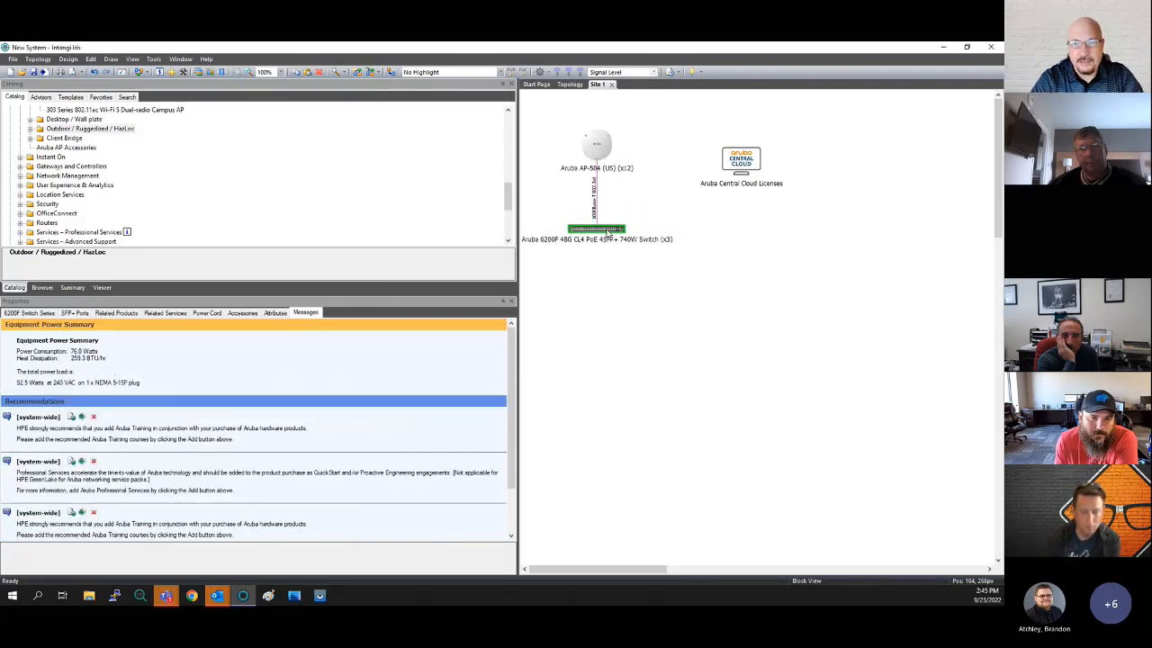
left_click_drag(754, 166, 726, 179)
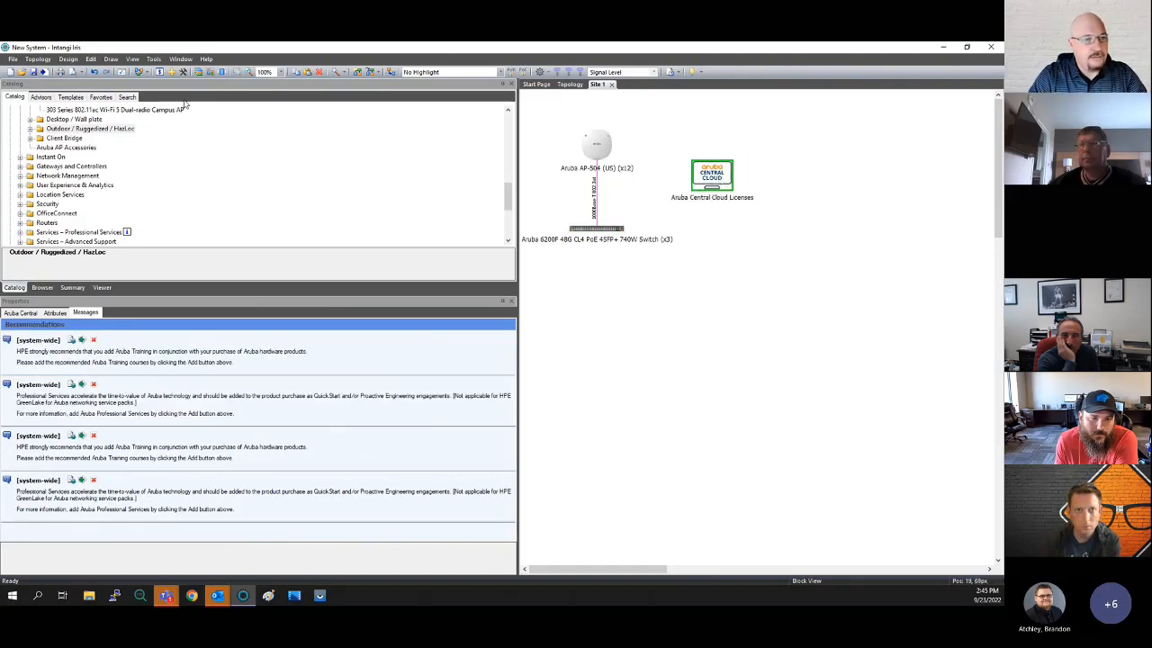
Save the design in the IRIS documents folder under the name "Iris training"
left_click(13, 60)
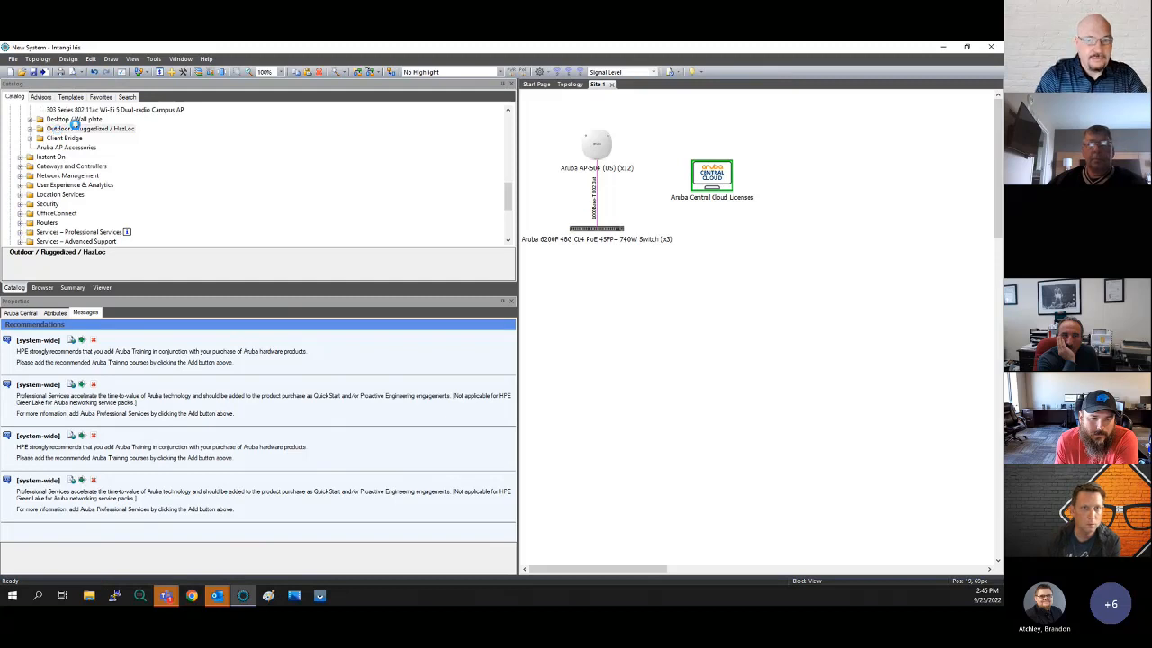
key("ctrl+s")
type("Iris")
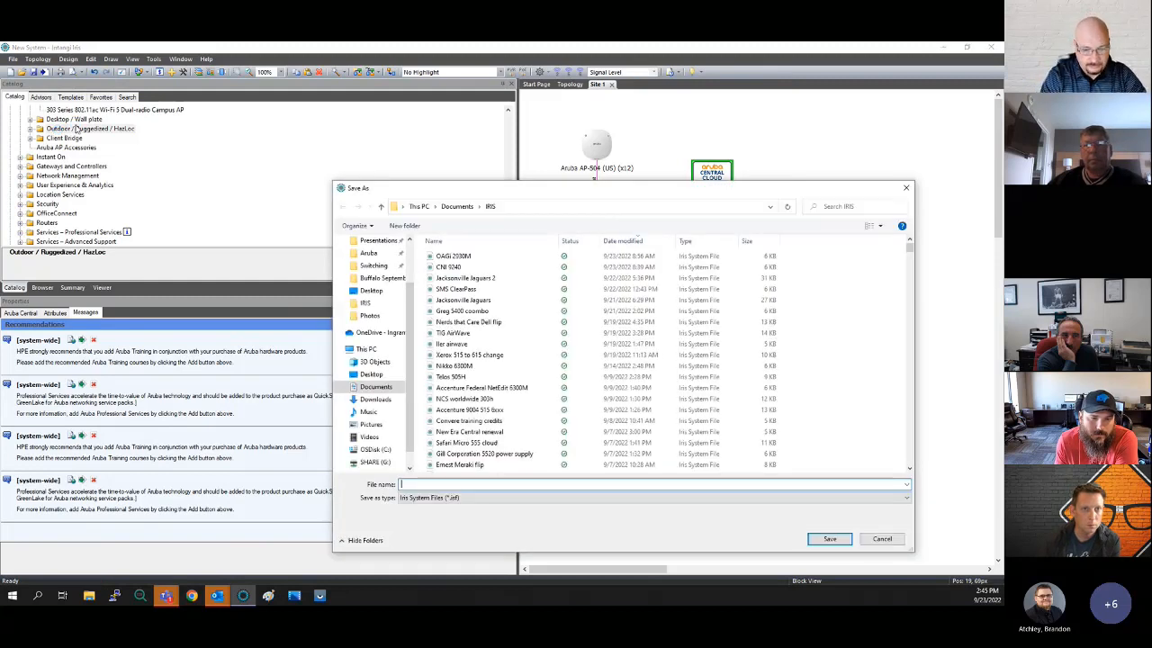
type(" t")
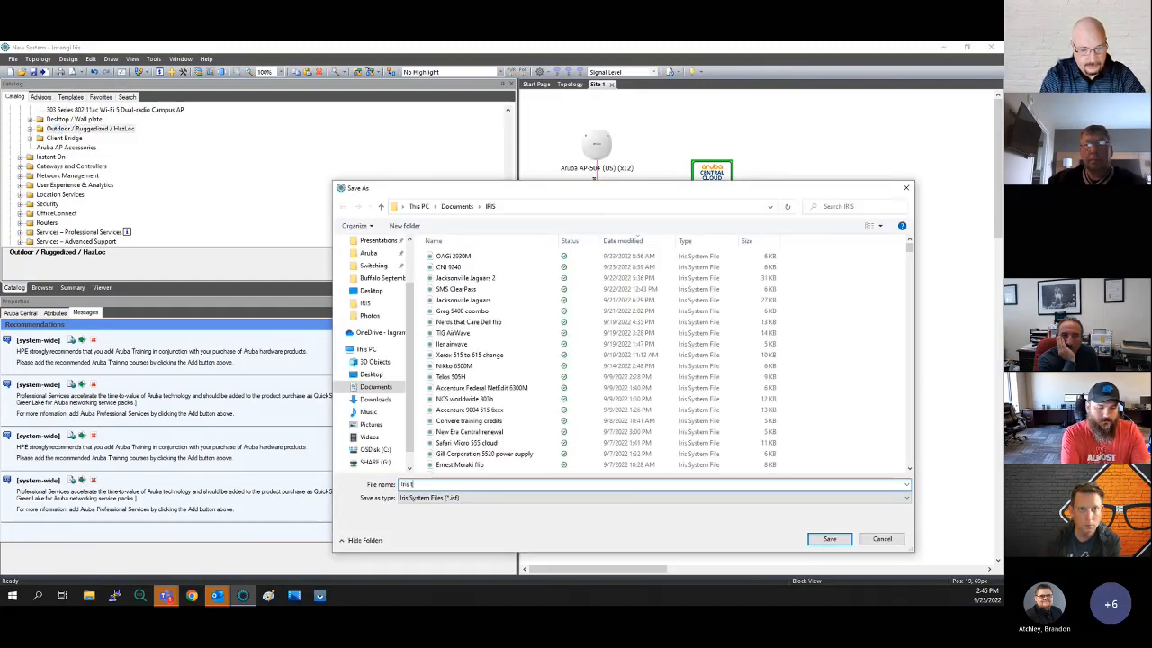
type("raining")
key("Return")
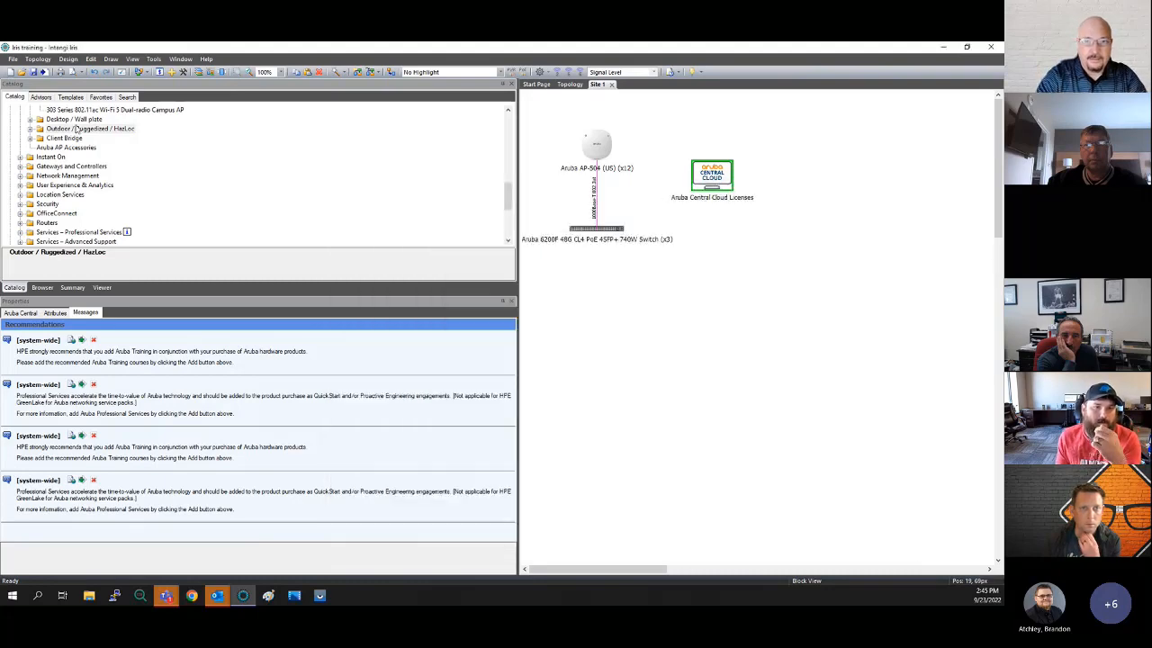
Open the quotation for the design and maximize its window to show all line items
left_click(14, 60)
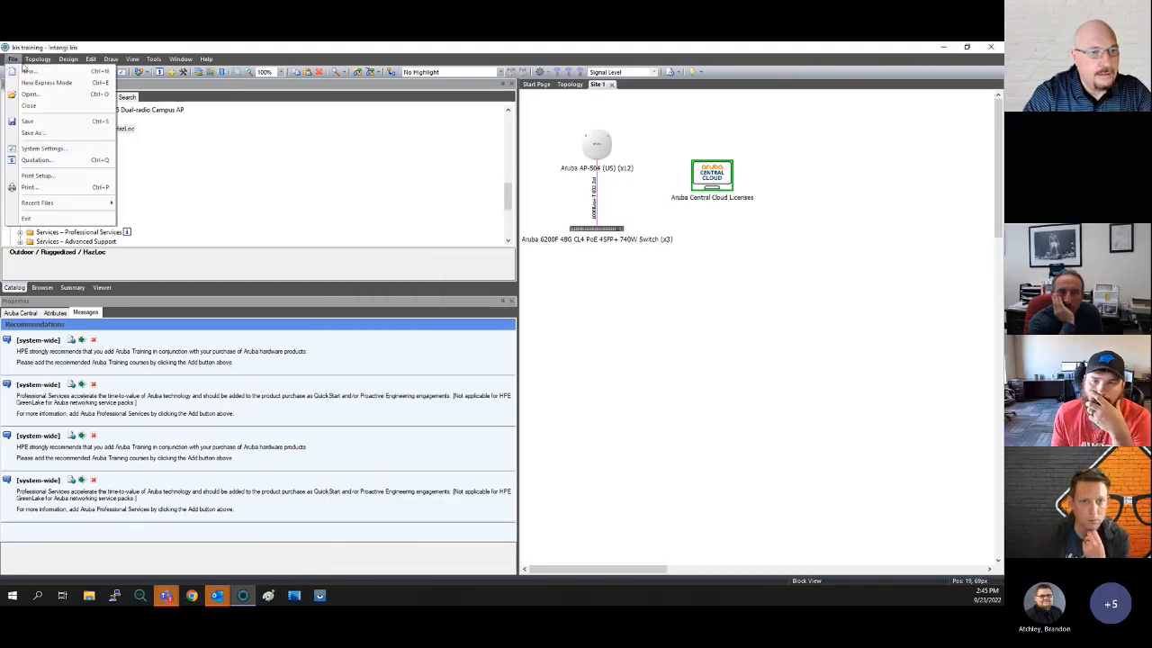
left_click(33, 161)
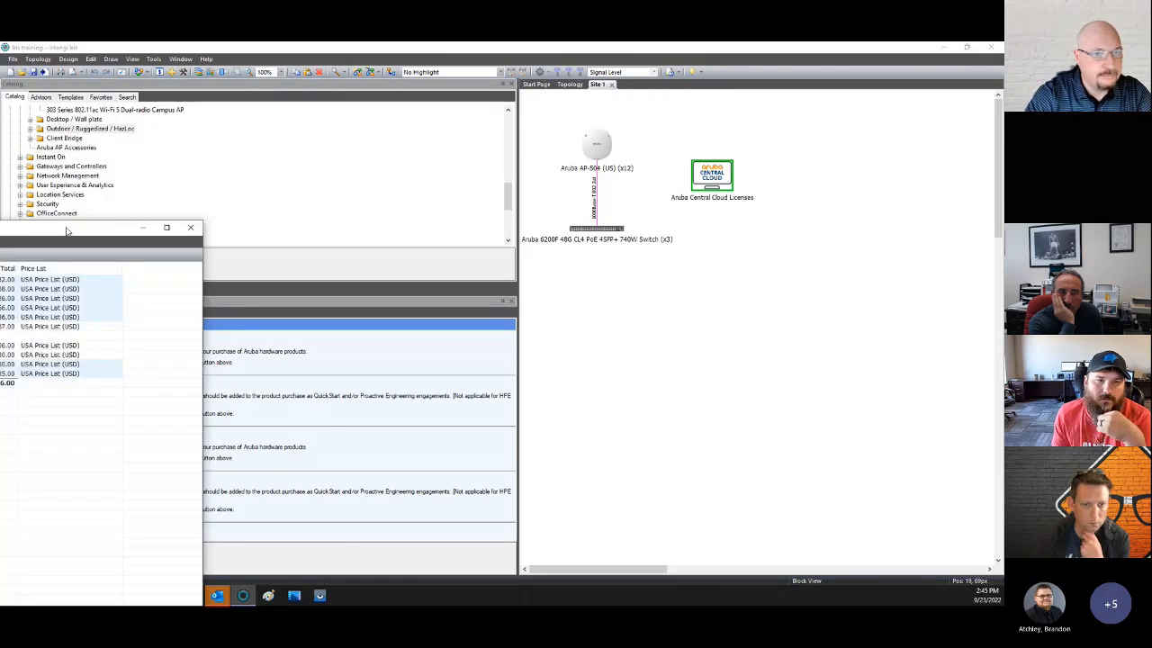
left_click_drag(66, 231, 783, 73)
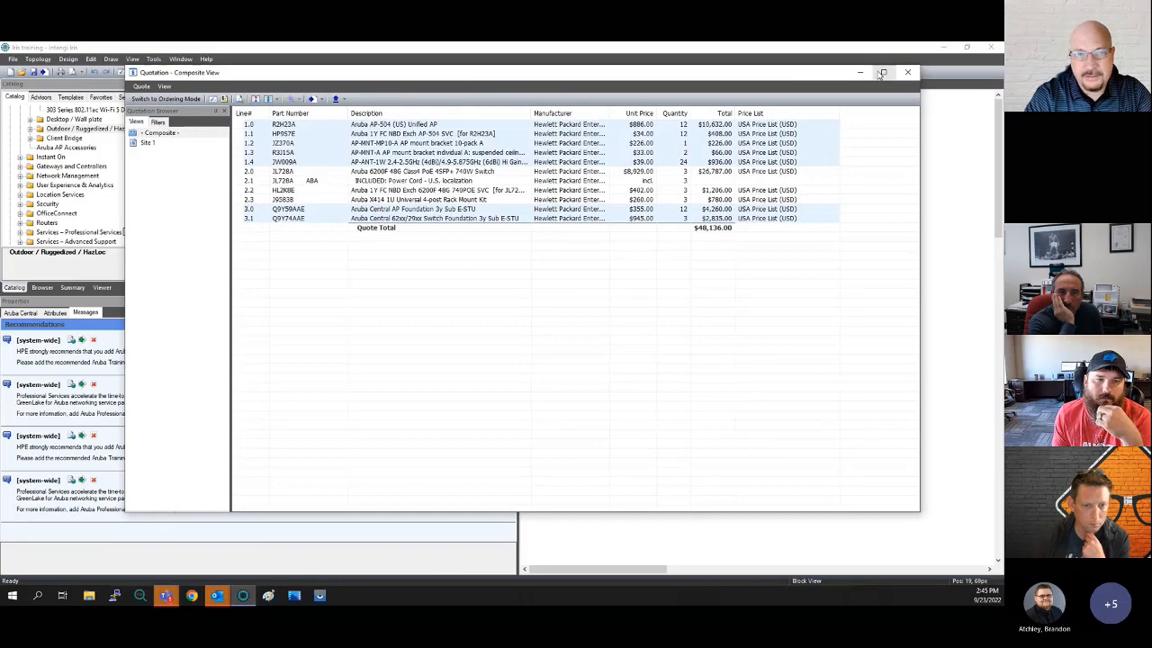
left_click(882, 73)
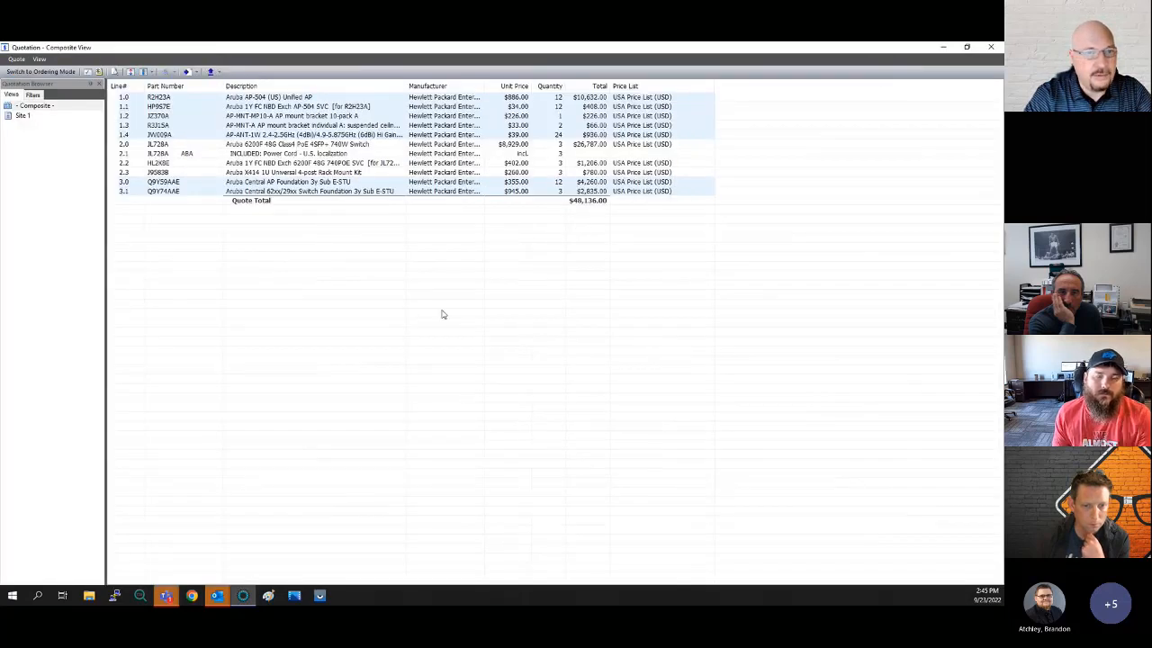
Export the quotation to an Excel file named "Iris training" in the IRIS folder
left_click(188, 73)
left_click(189, 74)
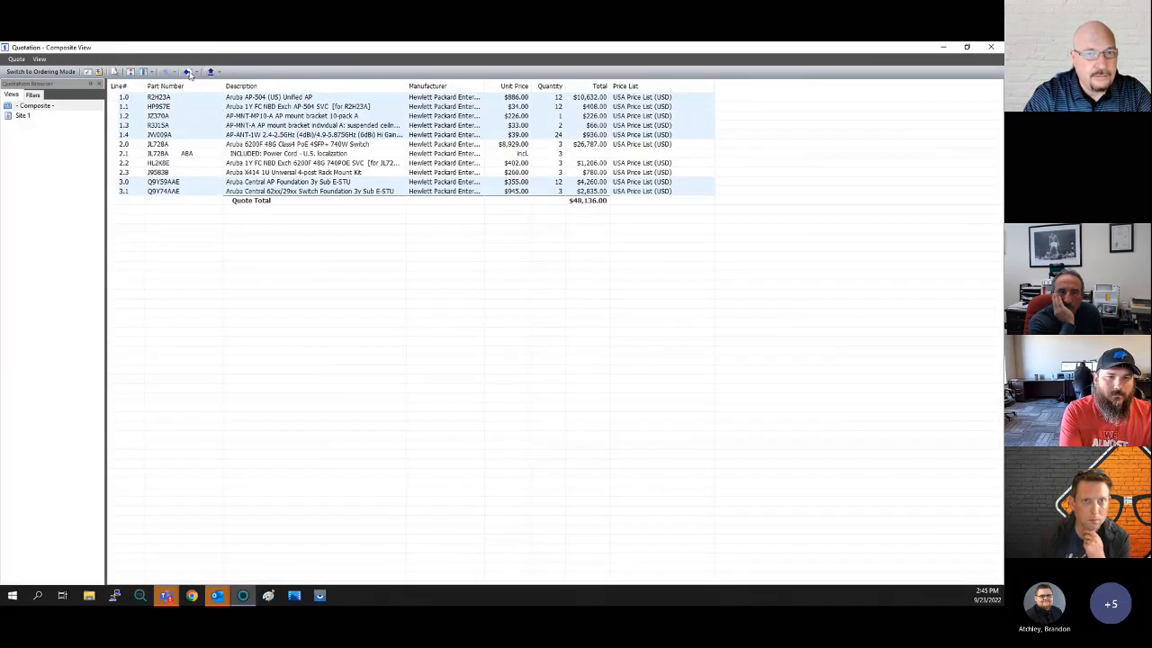
left_click(189, 73)
left_click(207, 118)
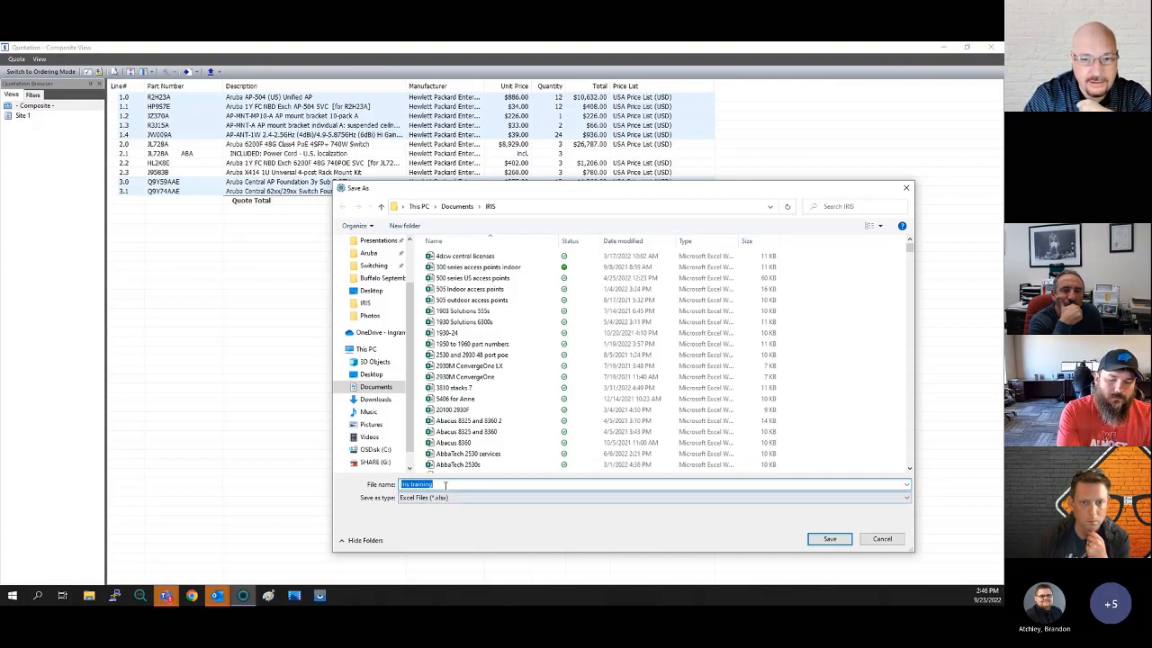
left_click(446, 485)
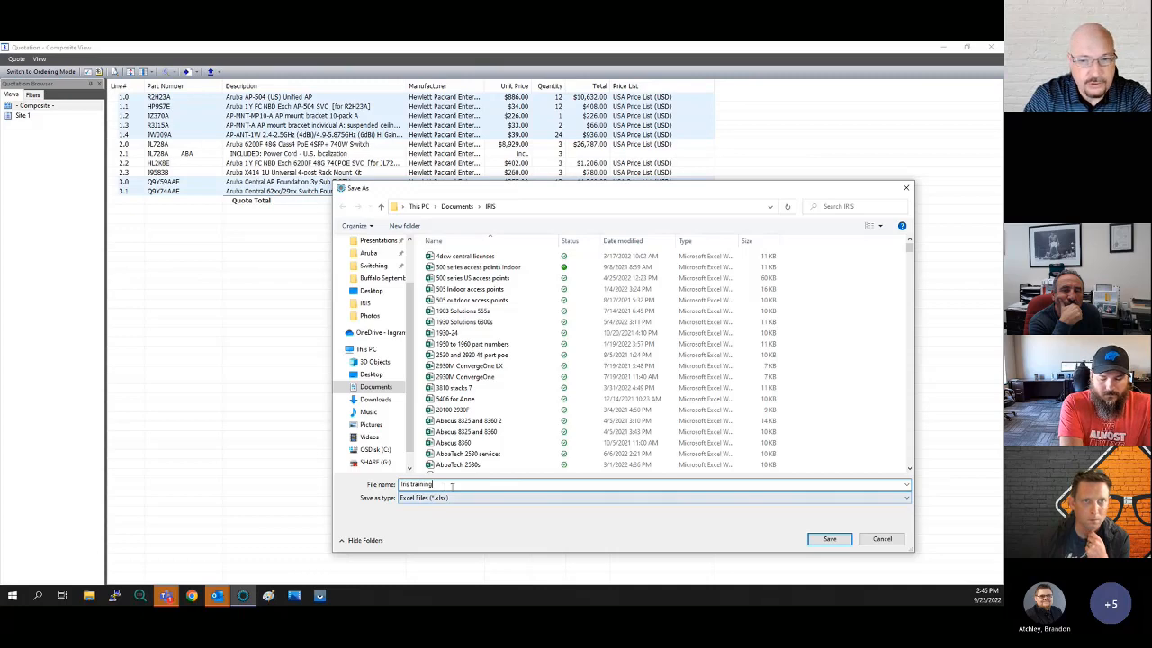
left_click(829, 539)
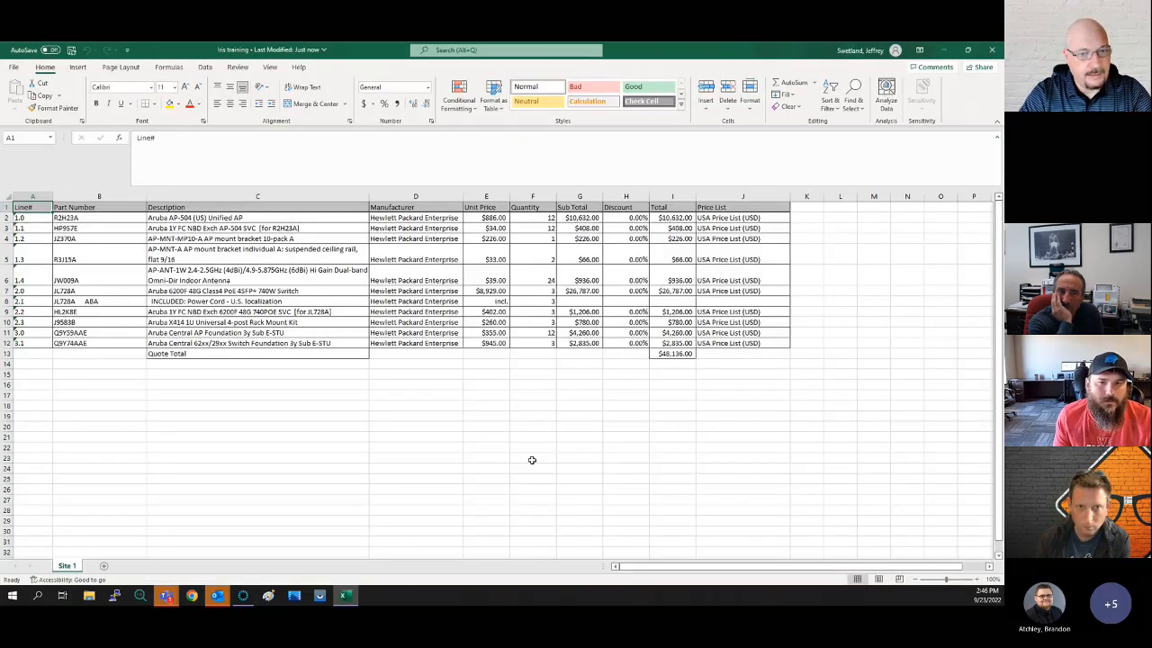
Widen the Description column to fit its text on one line, and move the Quantity column into column A in place of Line#
left_click_drag(369, 194, 528, 193)
left_click(484, 436)
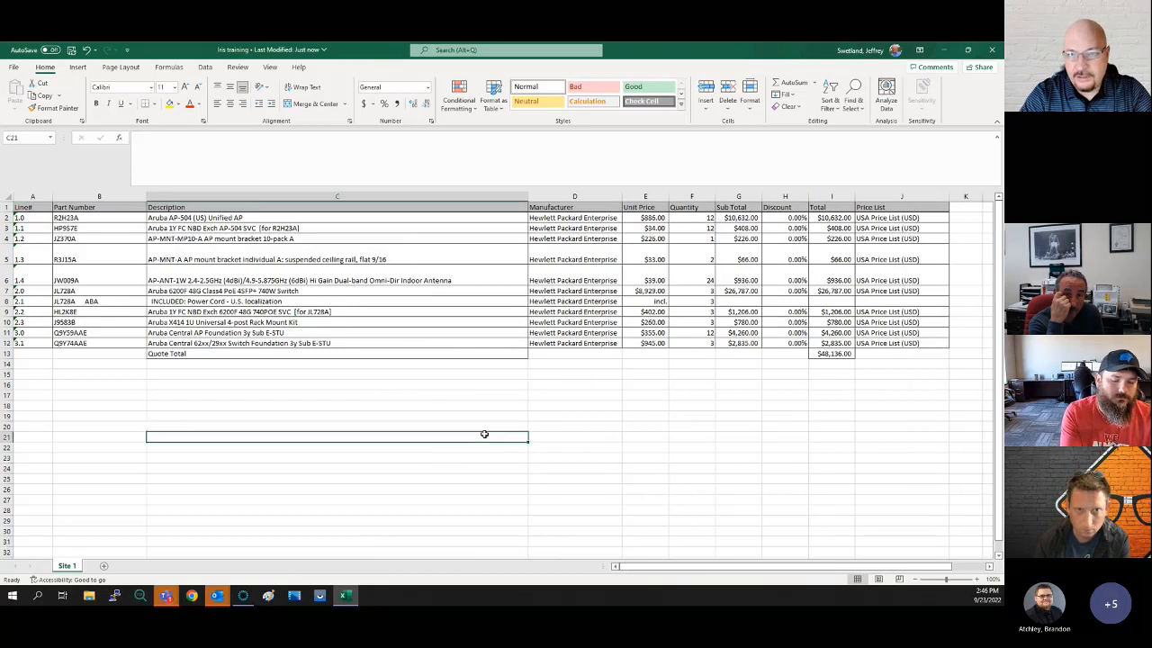
left_click(691, 195)
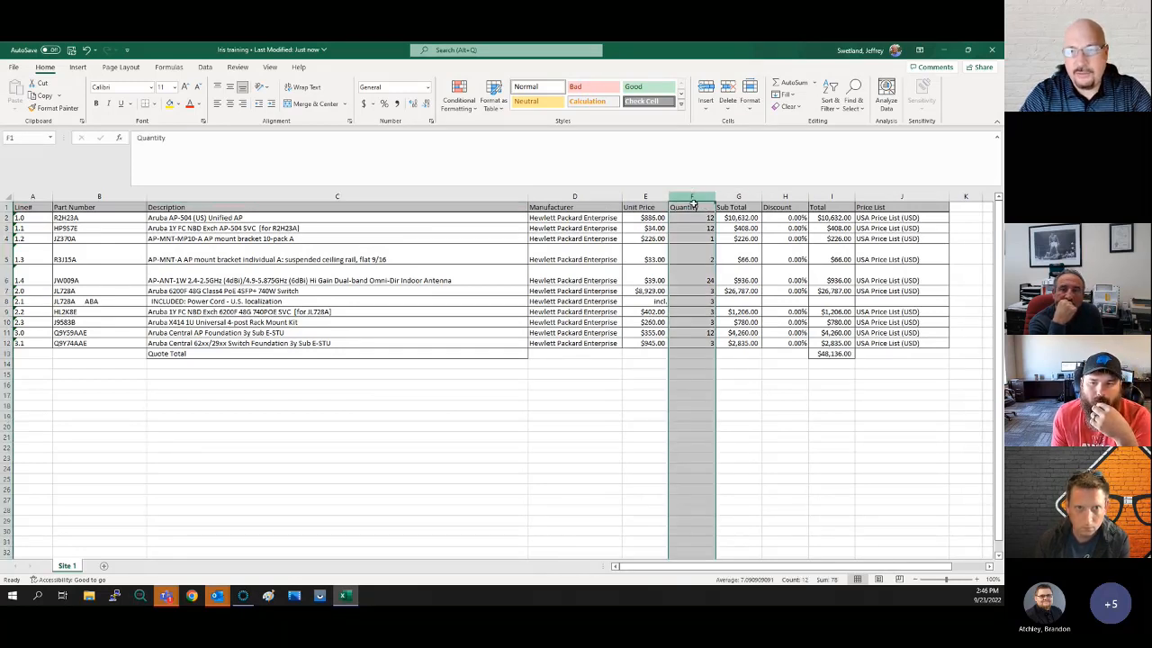
right_click(691, 193)
left_click(715, 221)
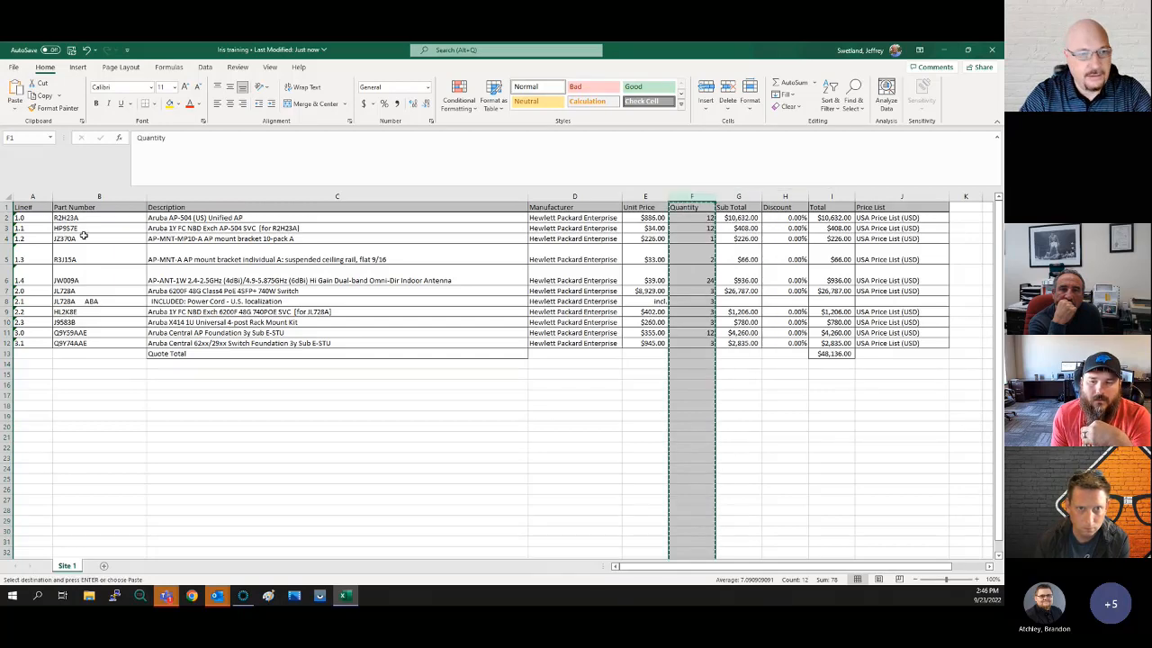
left_click(32, 196)
right_click(32, 196)
left_click(56, 253)
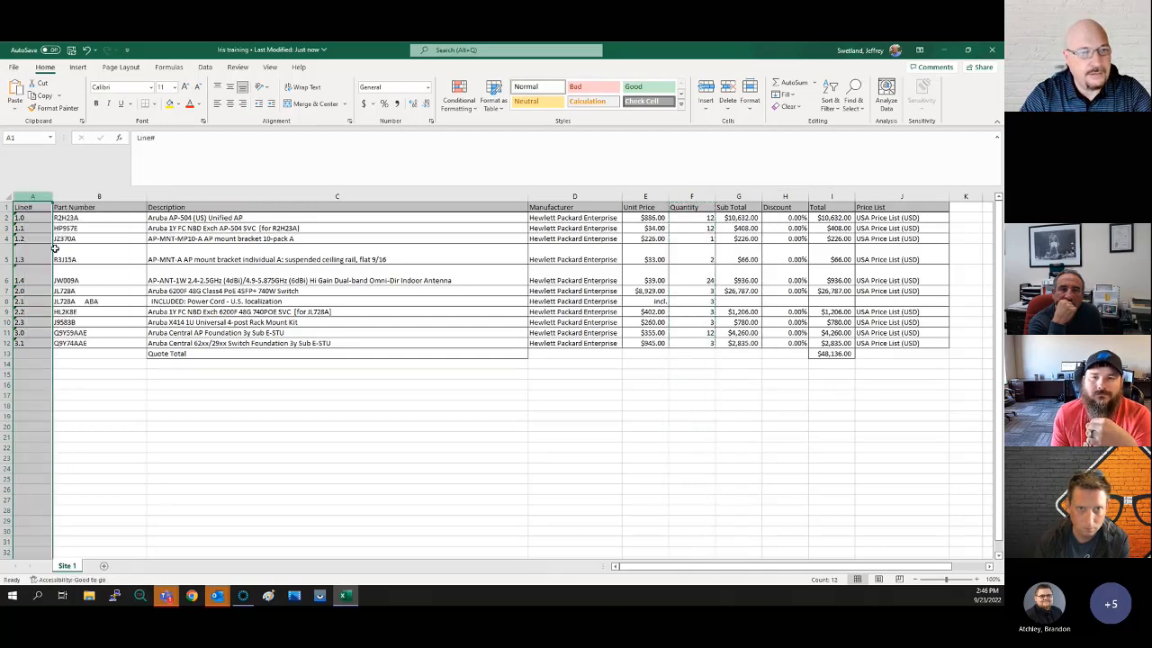
left_click(306, 436)
Delete the columns from Manufacturer through Price List and the Quote Total row
left_click_drag(612, 197, 900, 192)
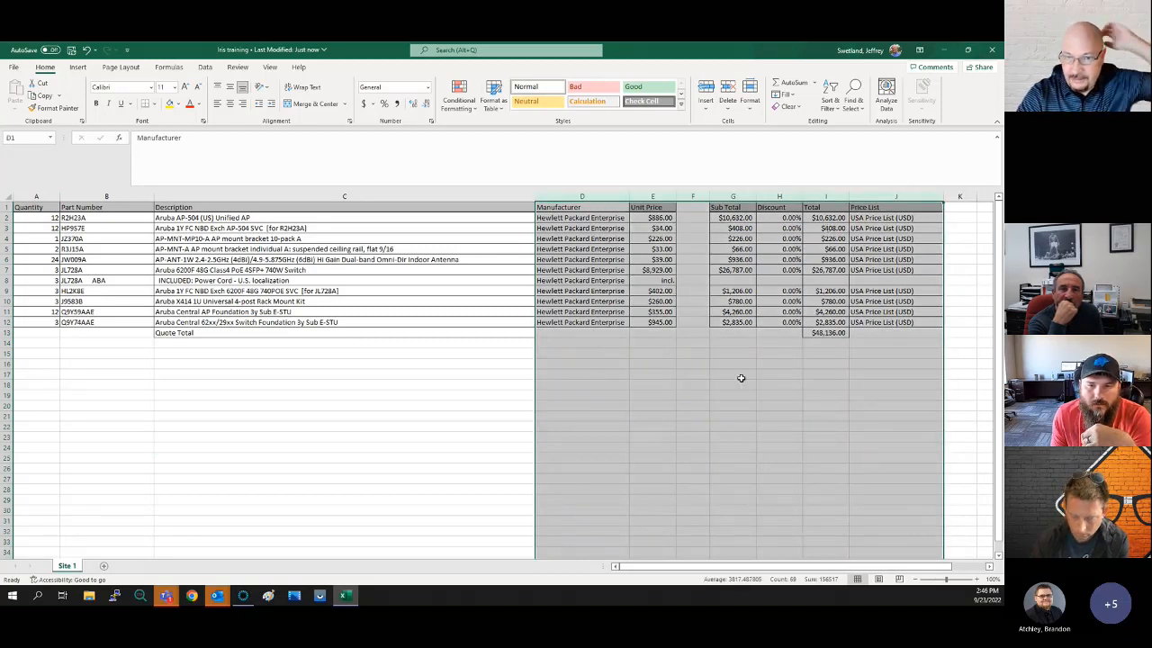
right_click(670, 196)
left_click(710, 295)
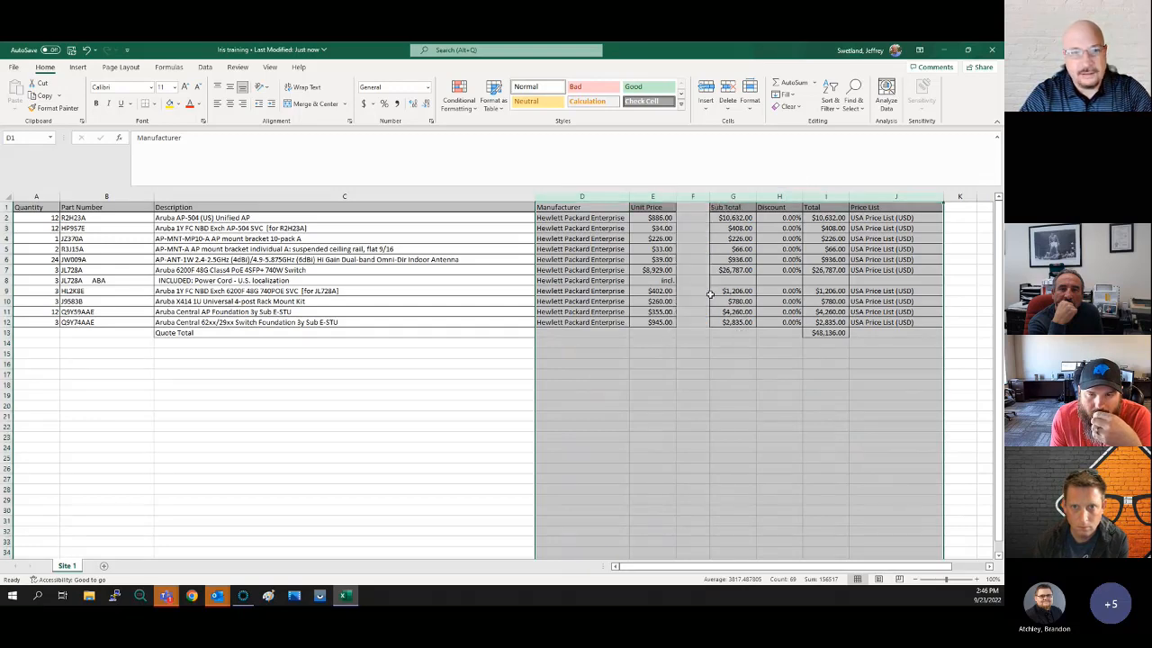
right_click(7, 333)
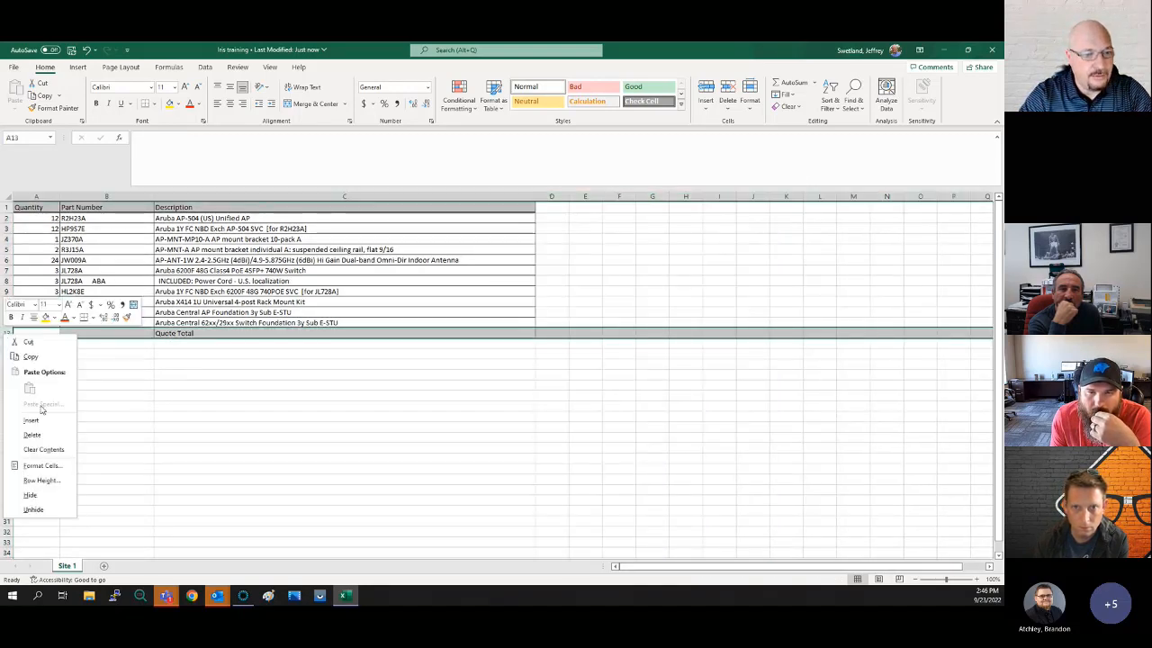
left_click(31, 435)
left_click(237, 398)
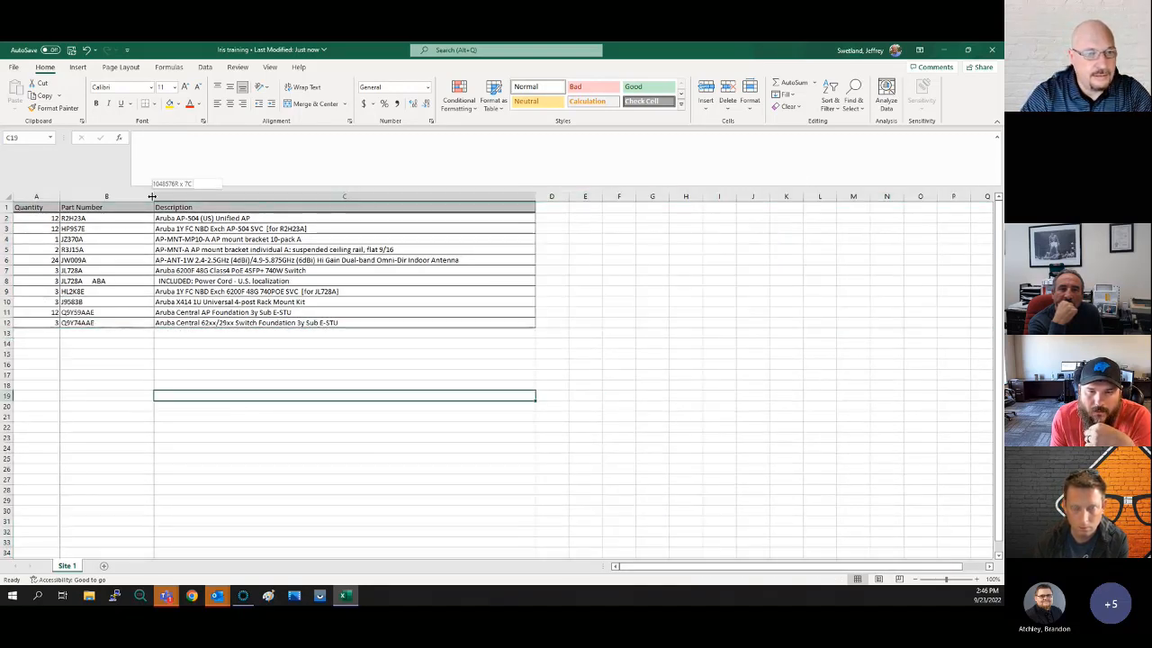
Narrow the Part Number column and center the contents of the Quantity and Part Number columns
left_click_drag(152, 196, 115, 205)
left_click_drag(36, 196, 83, 193)
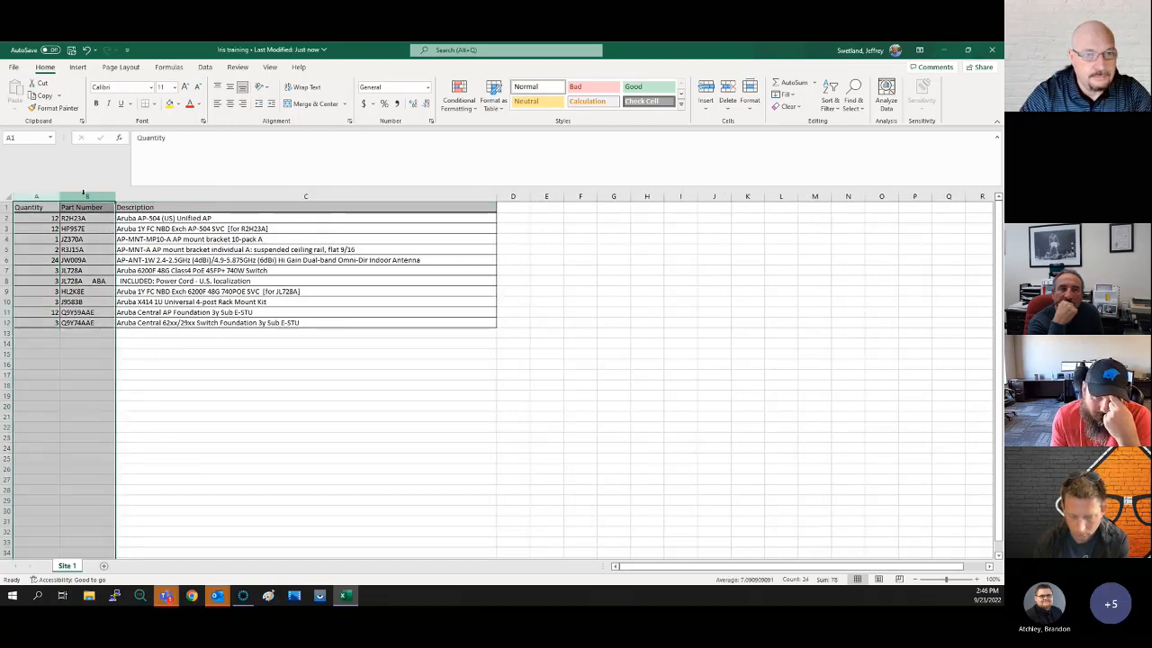
left_click(230, 103)
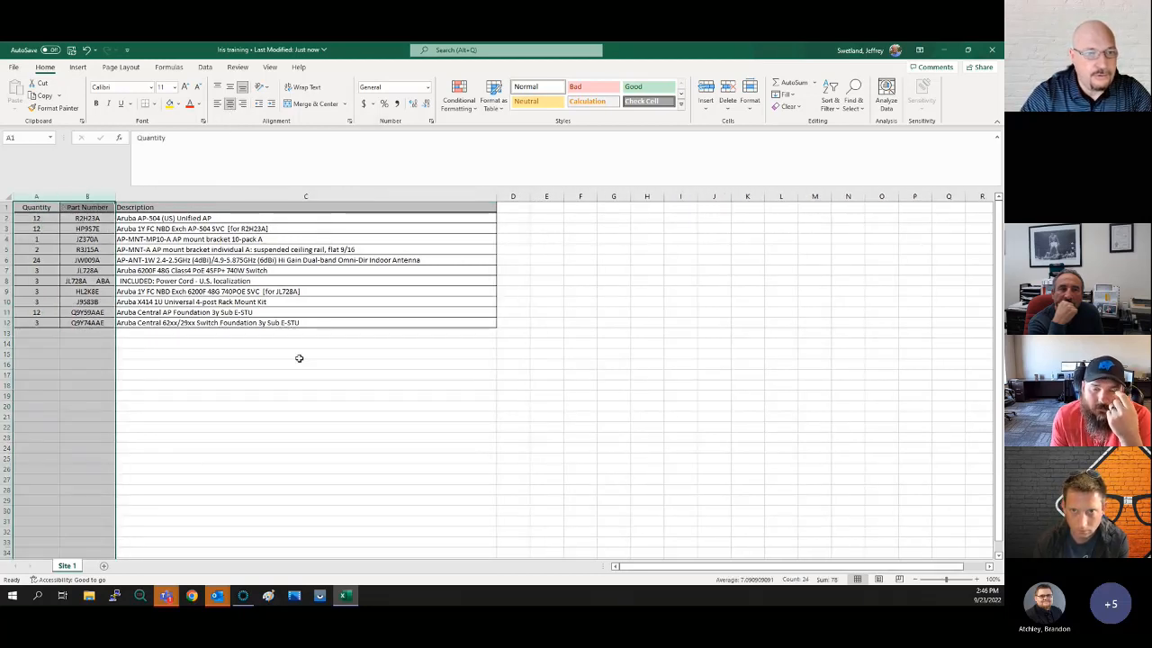
left_click(283, 410)
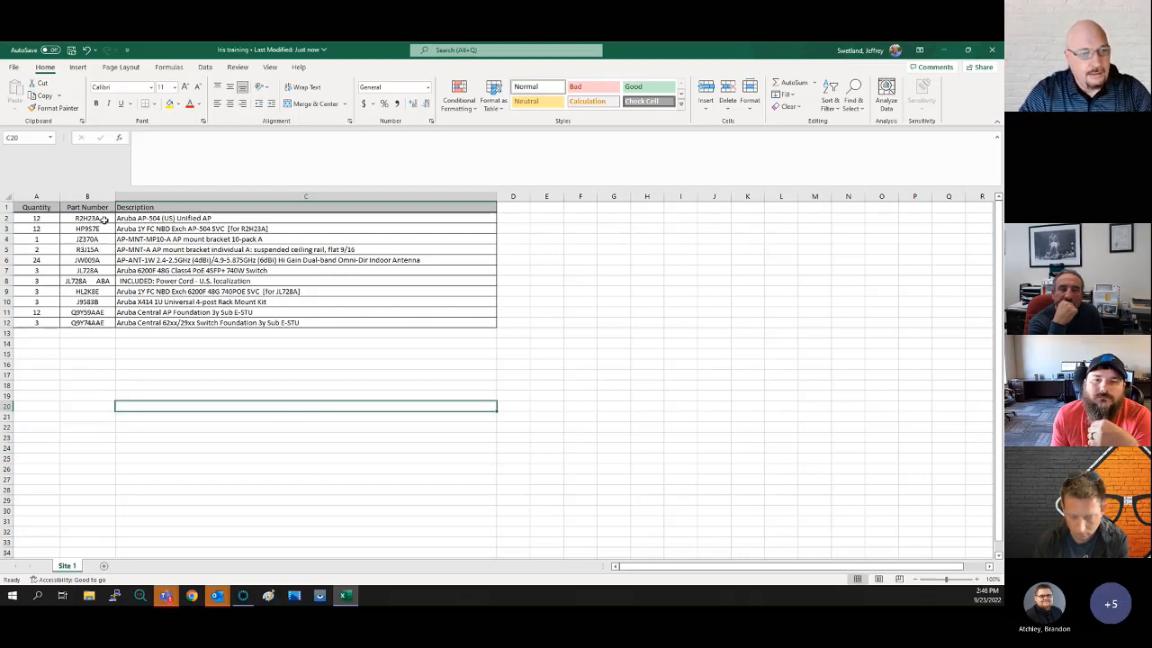
Review the parts list row by row, from the AP-504 access point in row 2 to the Central switch license in row 12
left_click(5, 218)
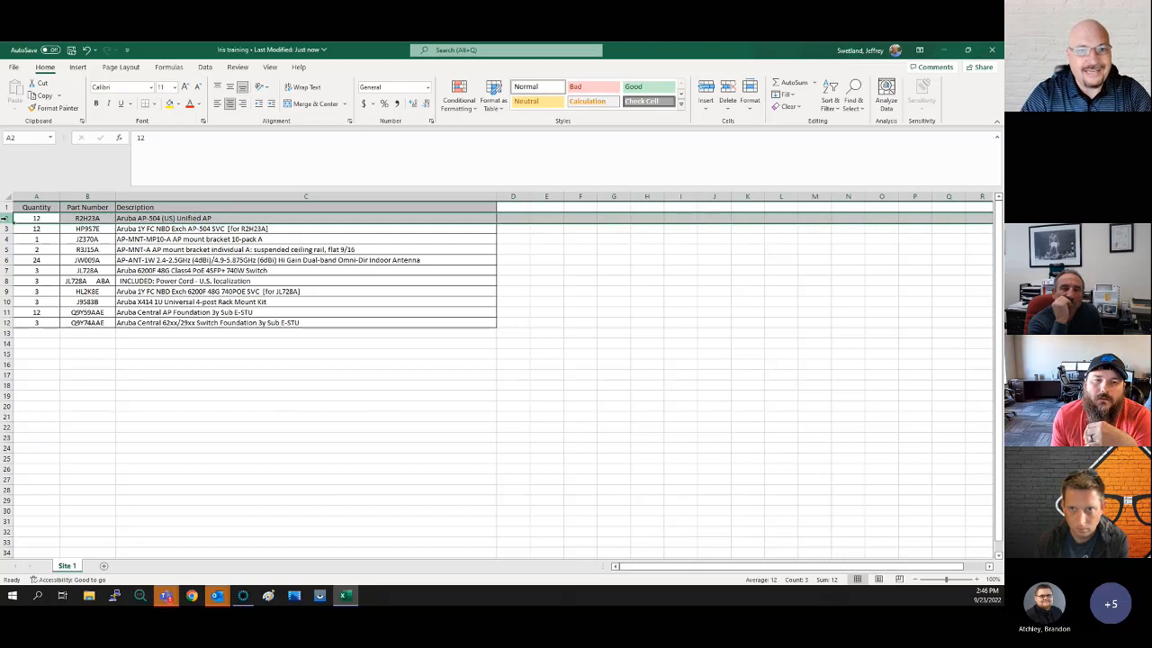
left_click(5, 229)
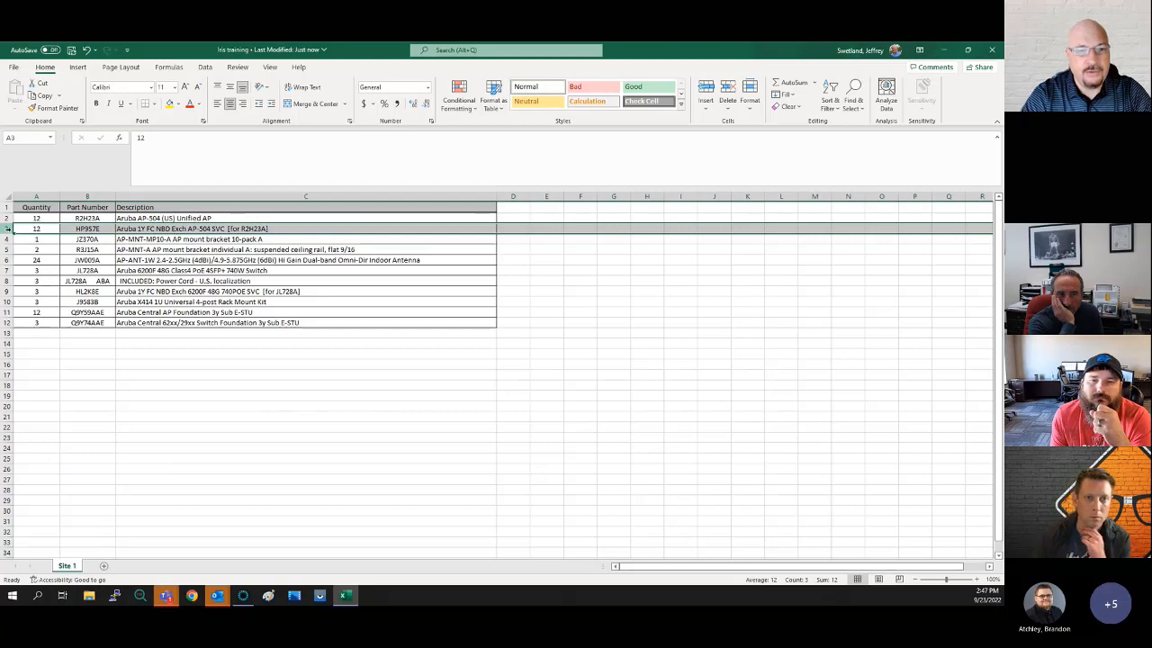
left_click(6, 240)
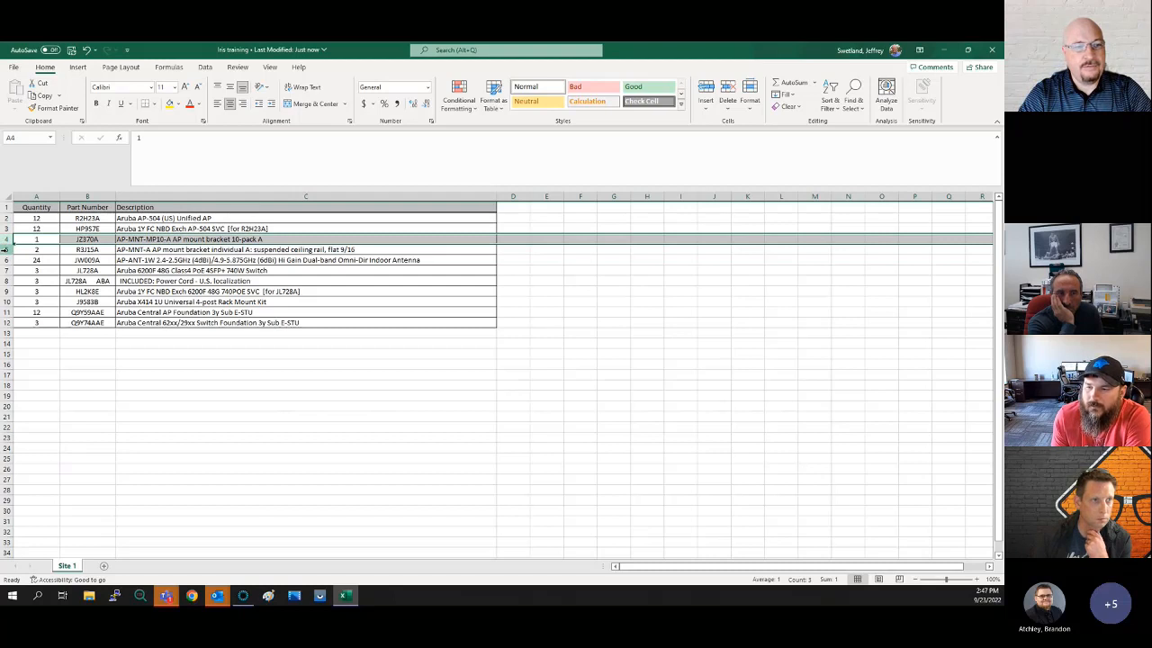
left_click(6, 250)
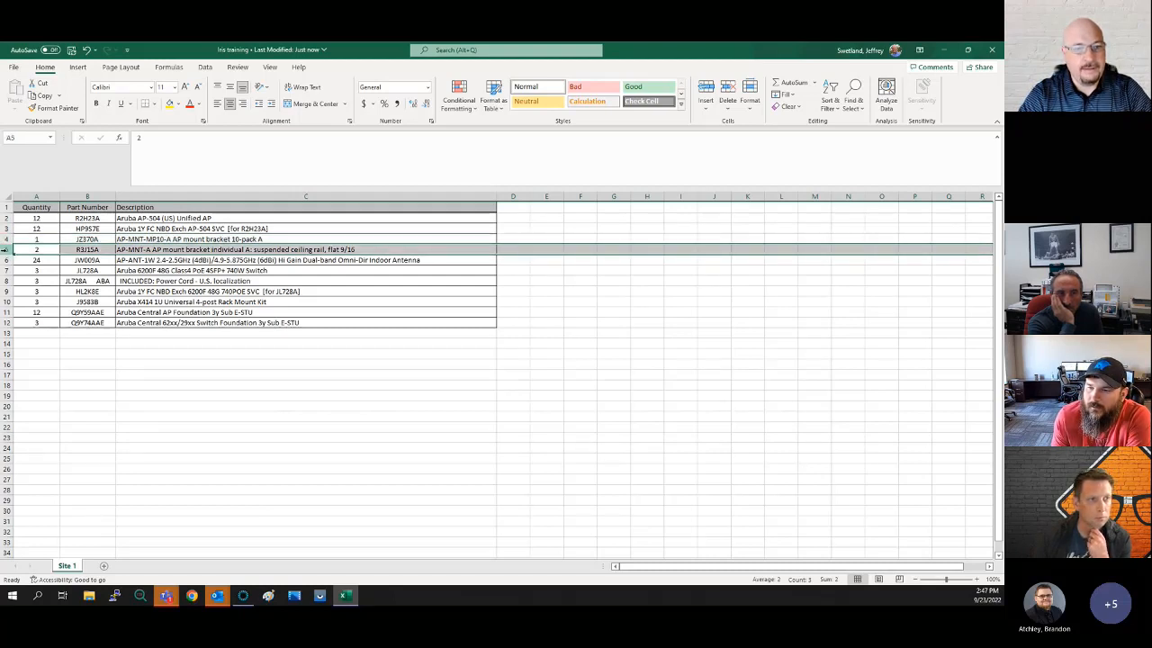
left_click(7, 260)
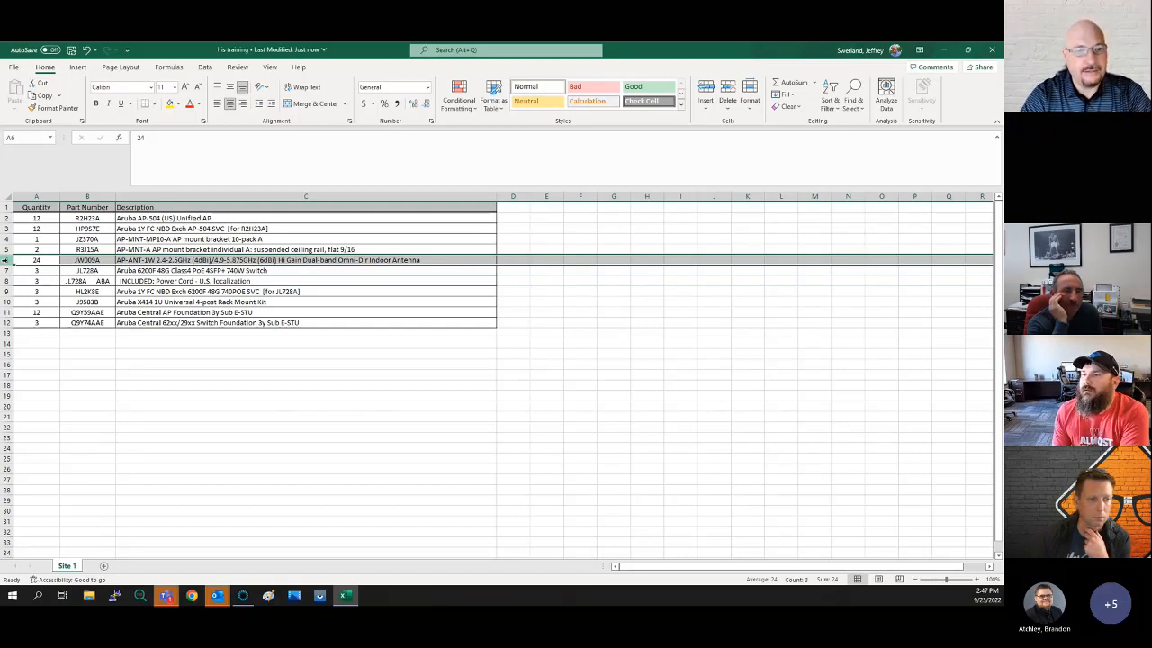
left_click(7, 270)
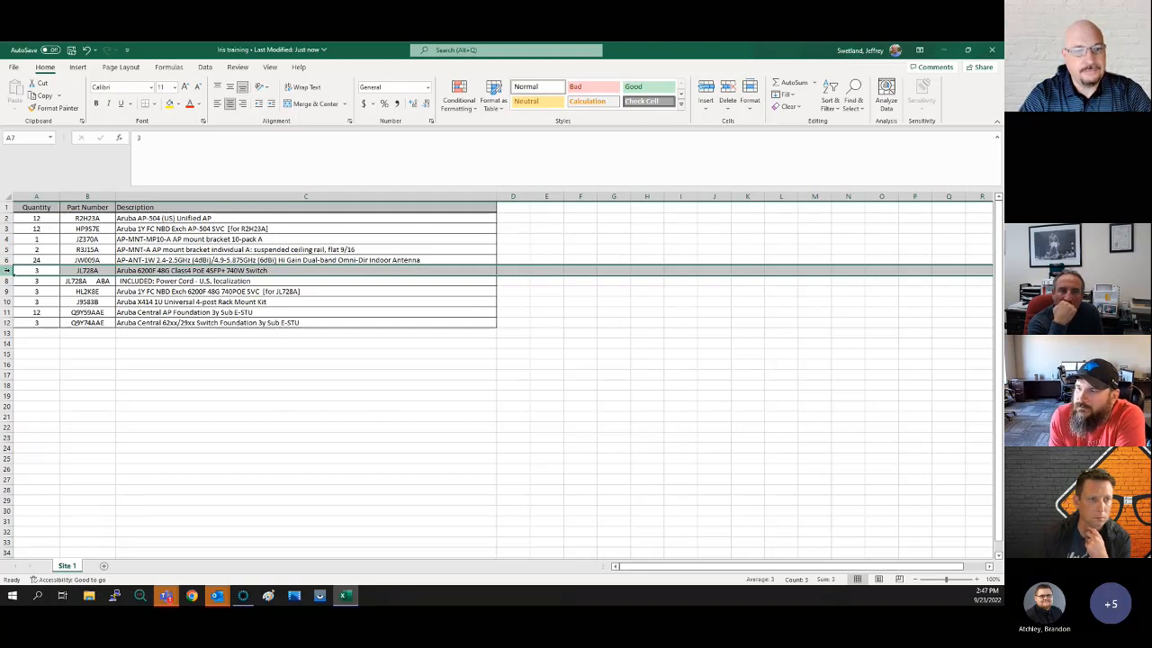
left_click(6, 281)
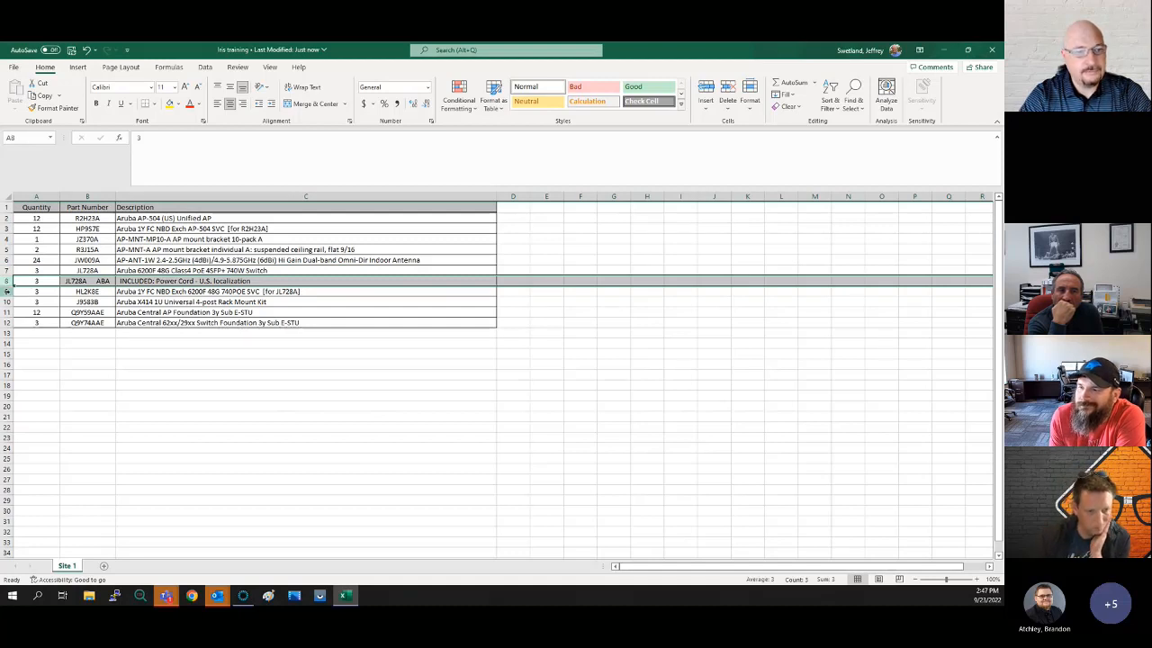
left_click(6, 291)
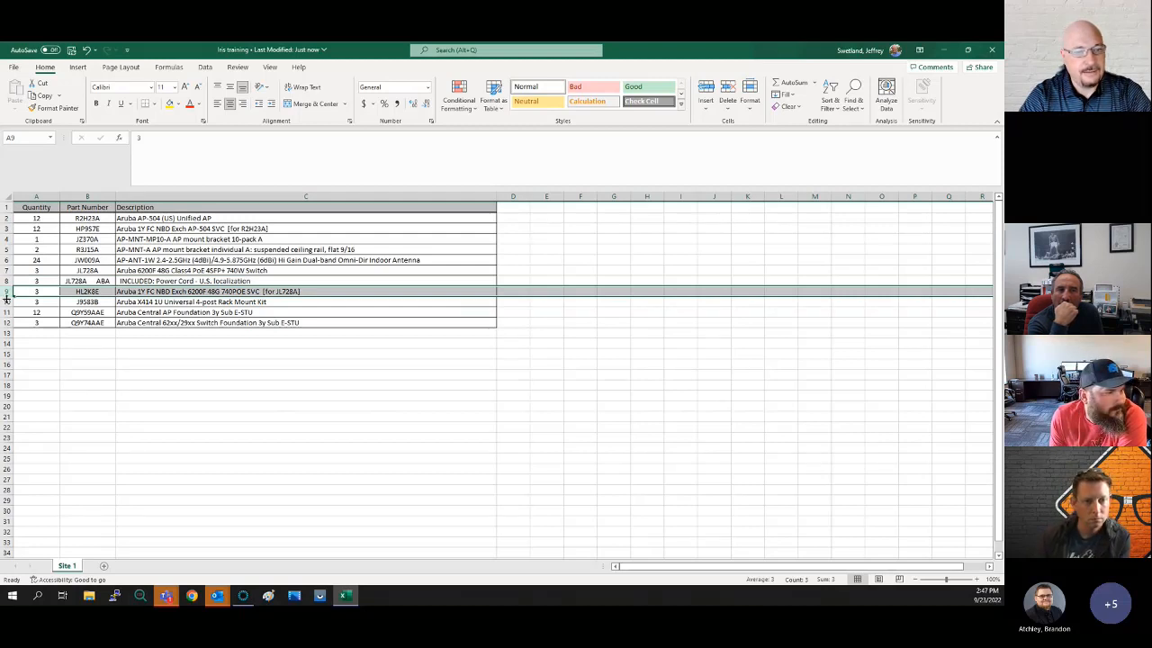
left_click(6, 301)
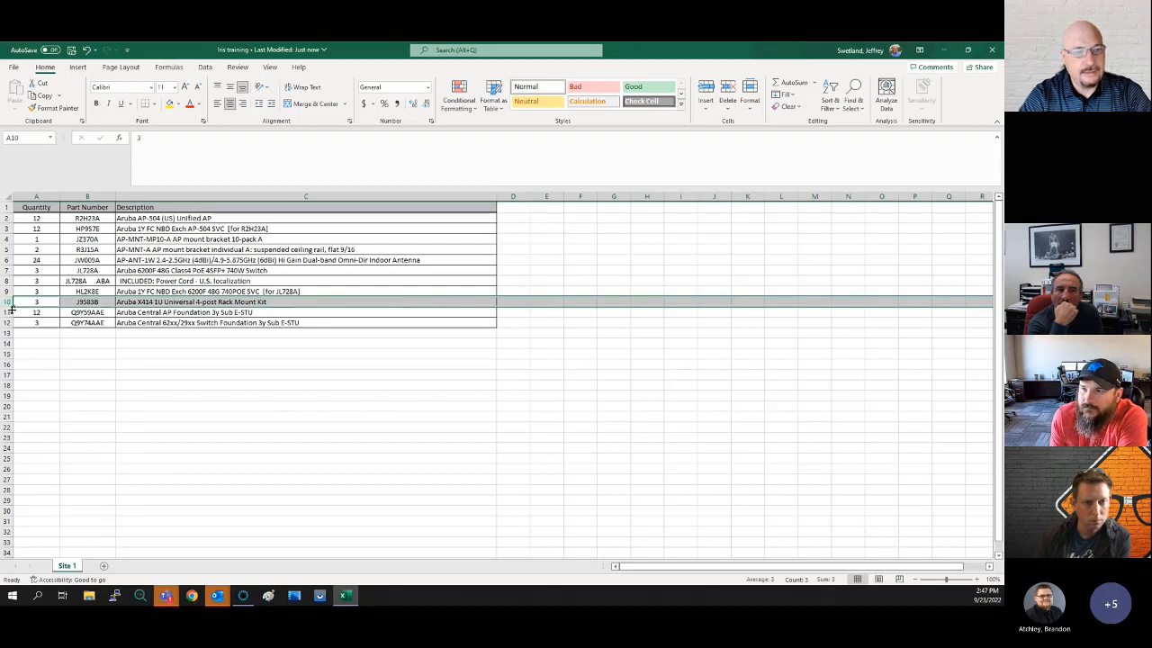
left_click(5, 312)
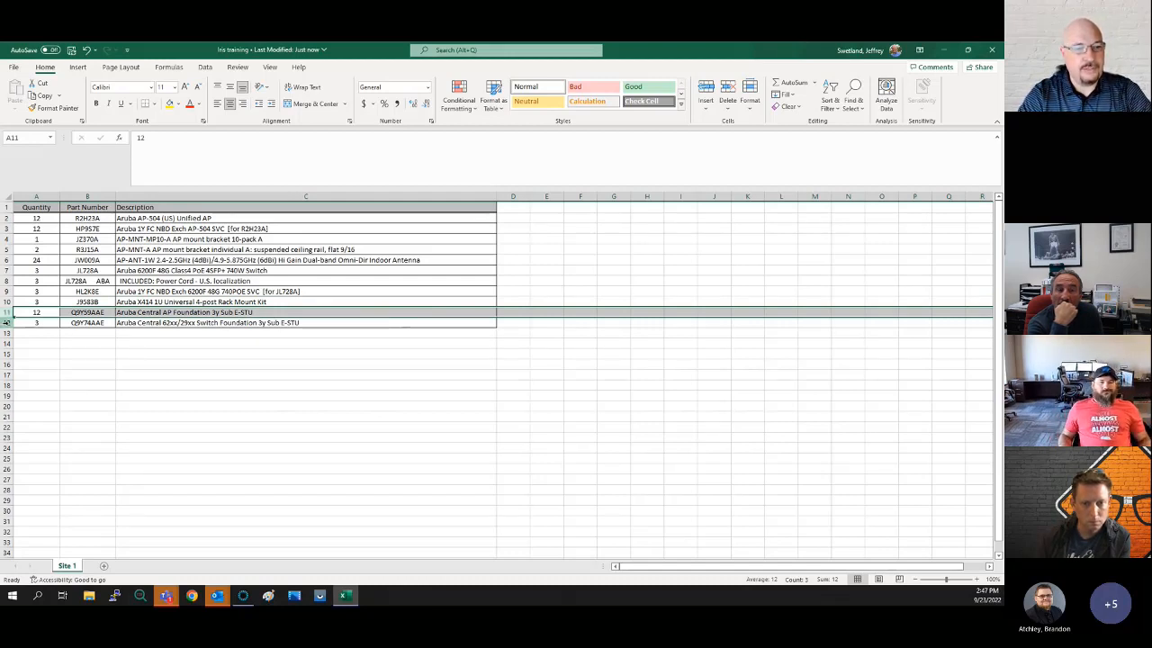
left_click(5, 323)
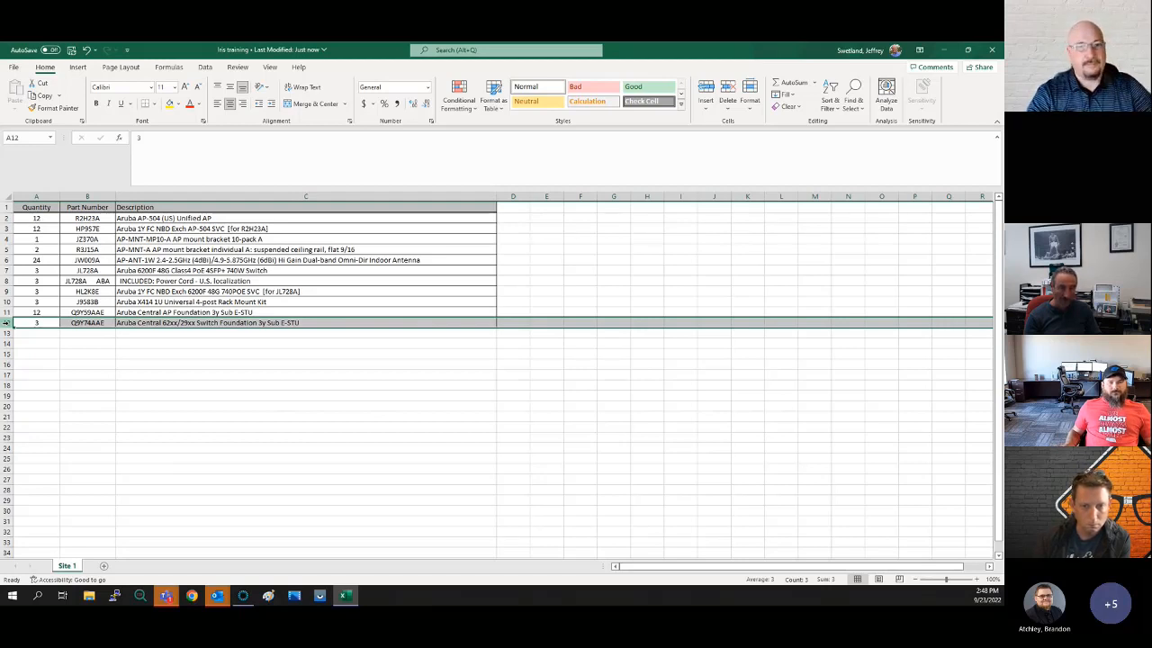
Save the cleaned-up Iris training workbook and close it
left_click(628, 482)
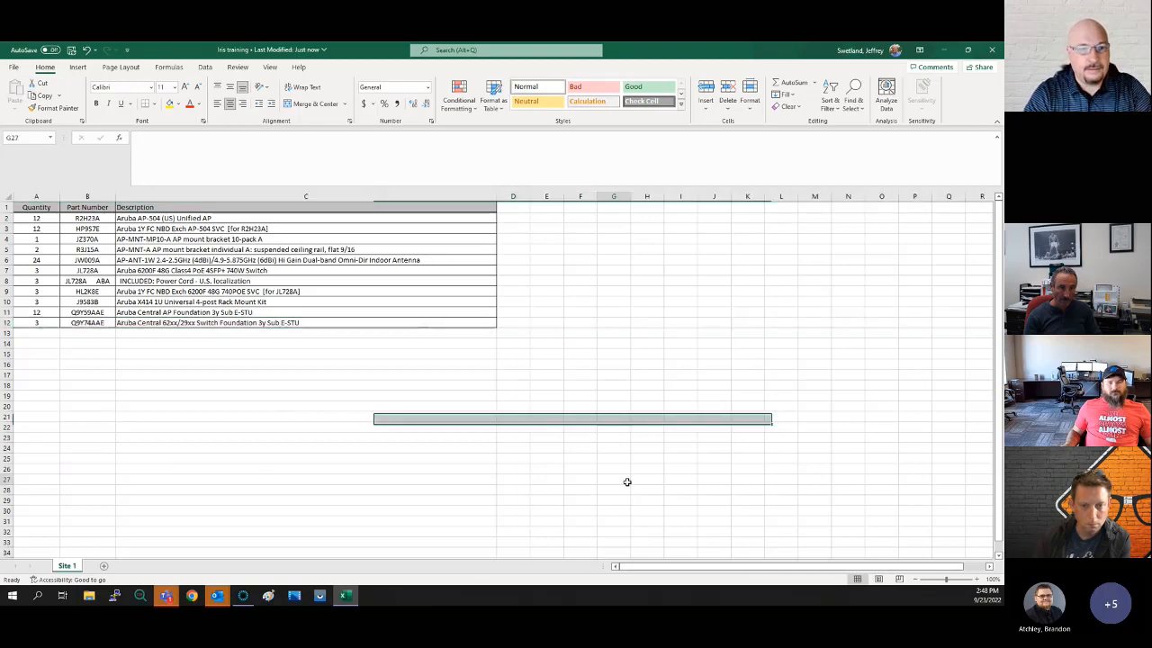
left_click(14, 67)
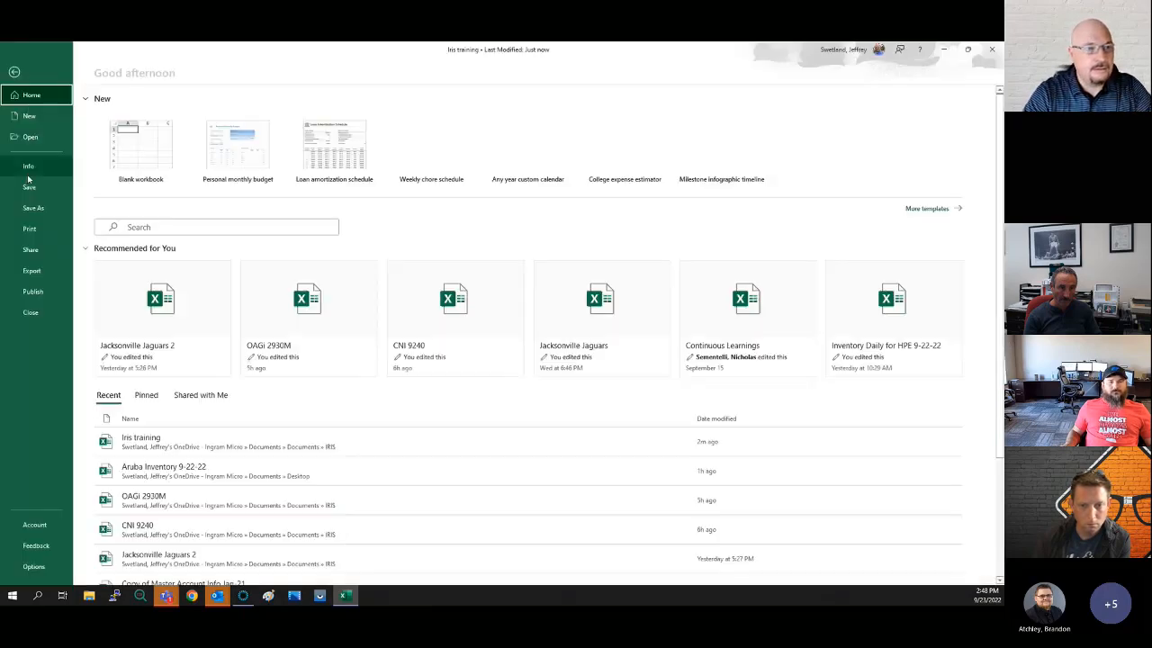
left_click(29, 186)
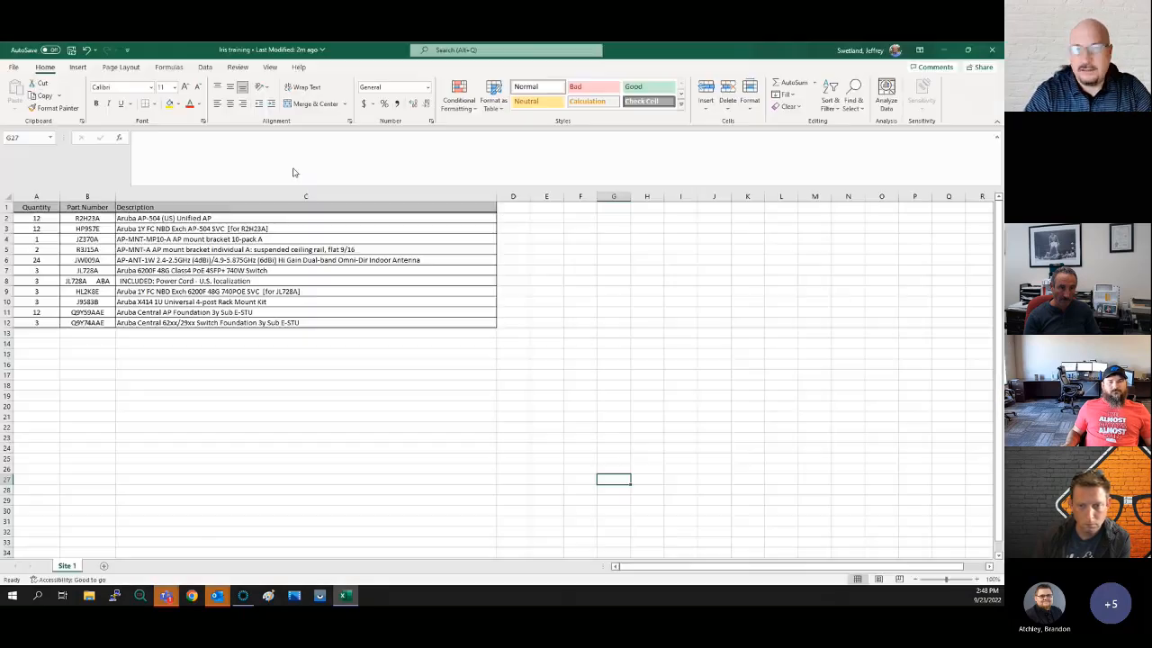
left_click(991, 50)
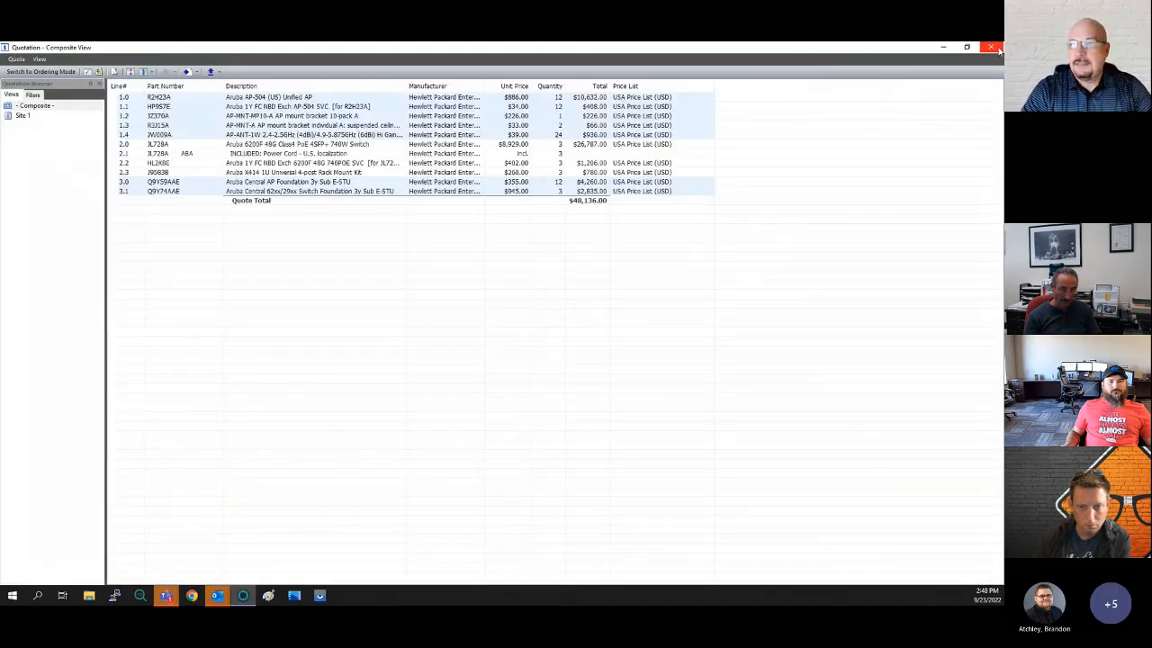
Close the composite quotation and the Iris training system in Intangi Iris
left_click(996, 48)
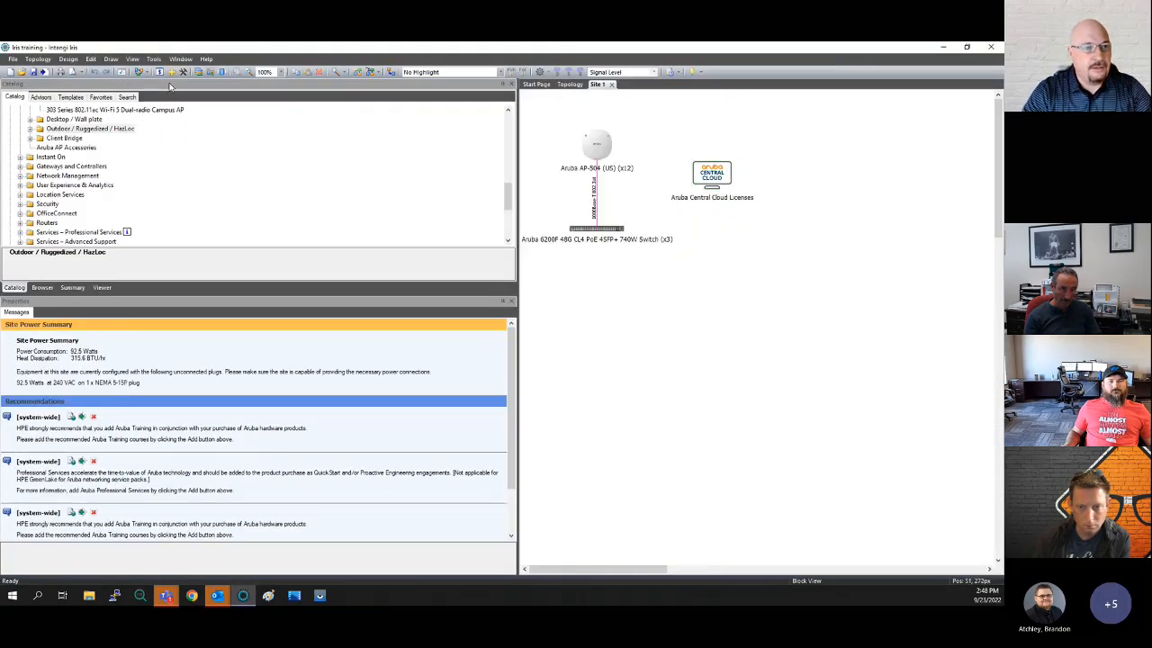
left_click(13, 58)
left_click(33, 108)
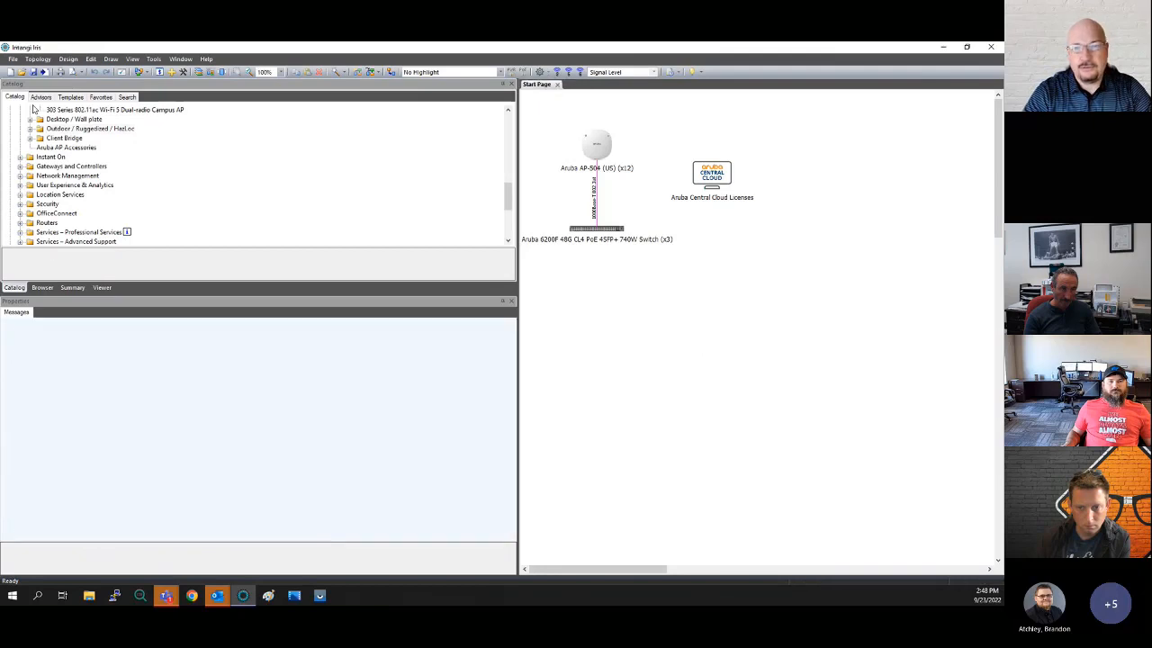
left_click(552, 176)
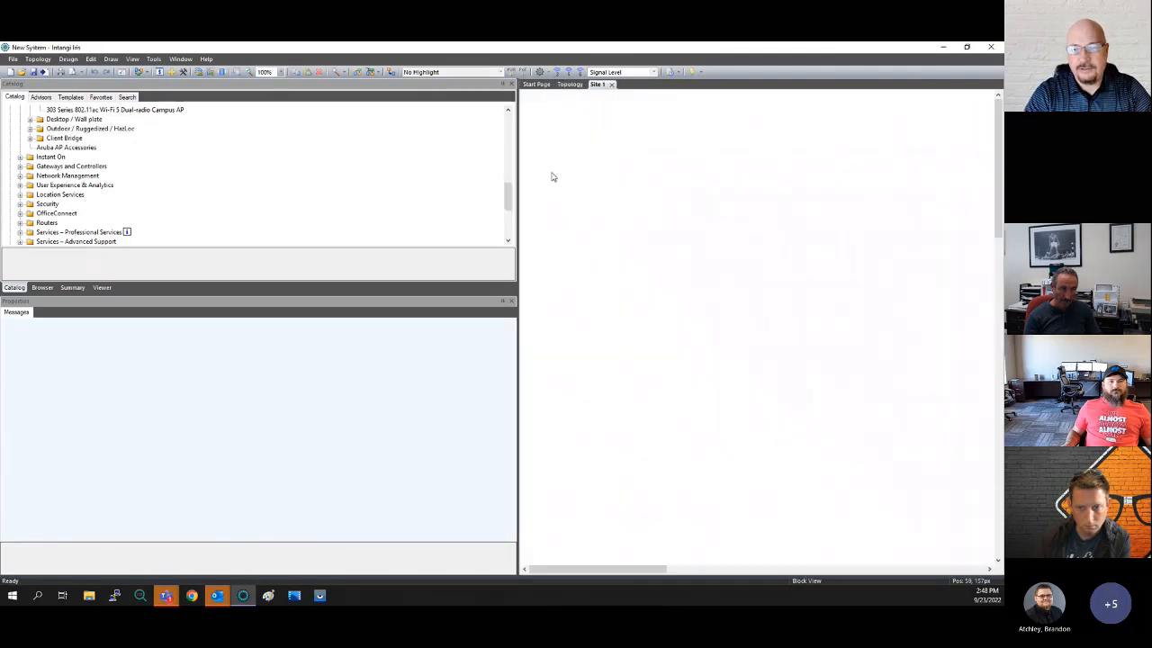
left_click(16, 59)
left_click(41, 106)
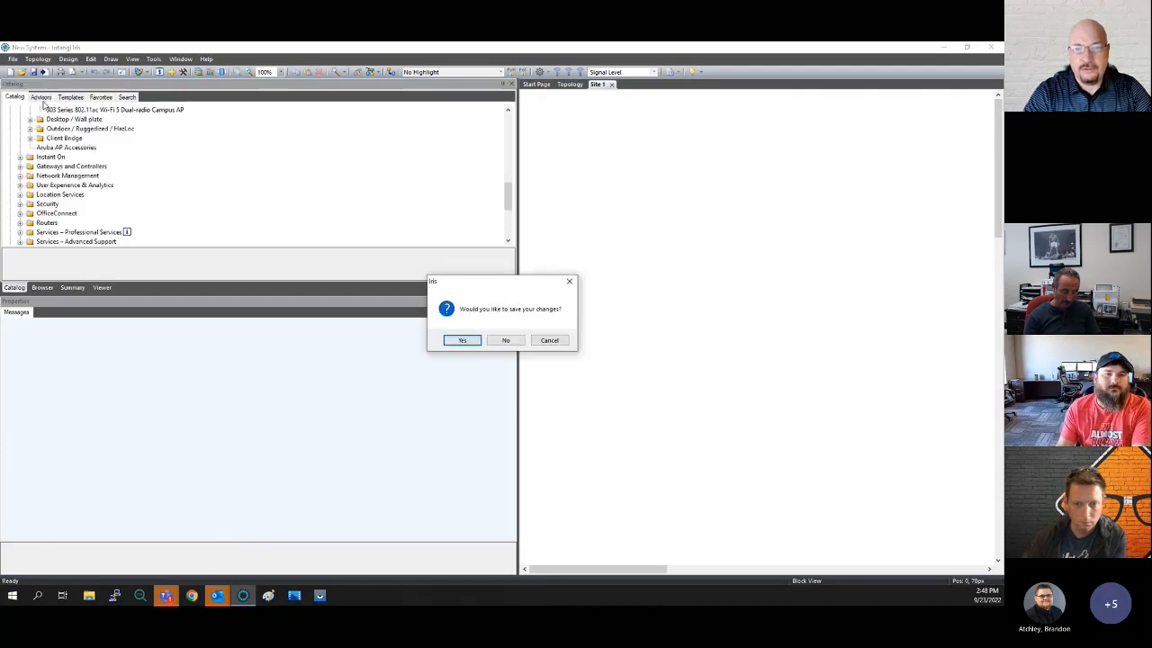
left_click(500, 340)
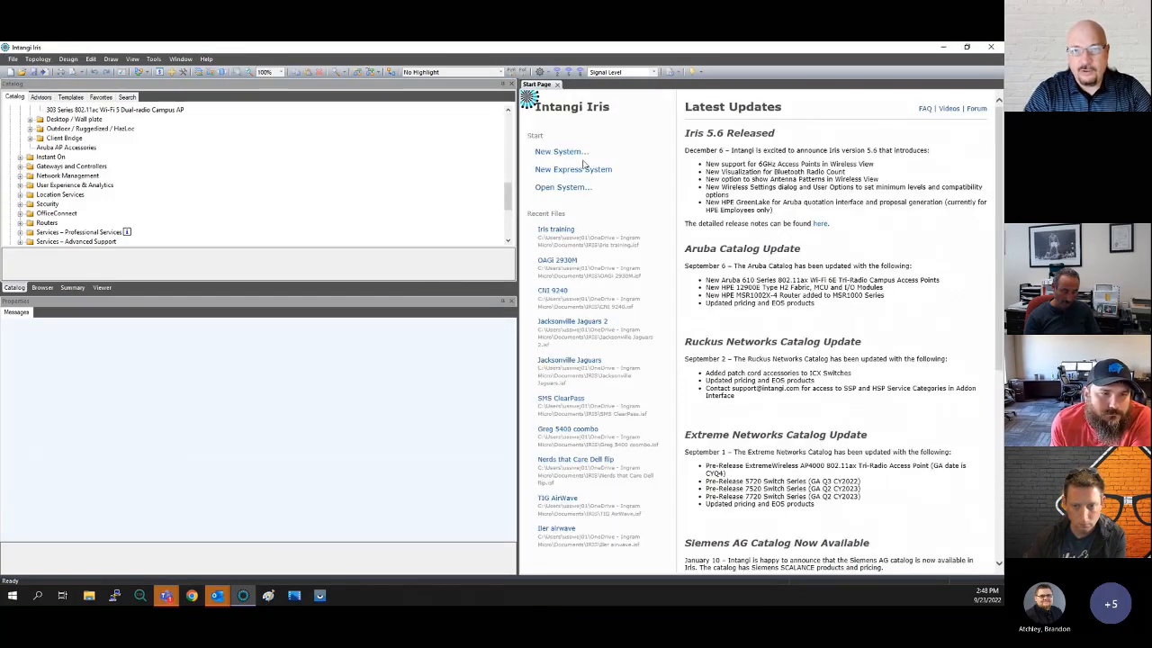
Reopen Site 1 of the recent Iris training system and set FC NBD Exch support to 3 years for the 6200F switches and AP-504s
left_click(552, 233)
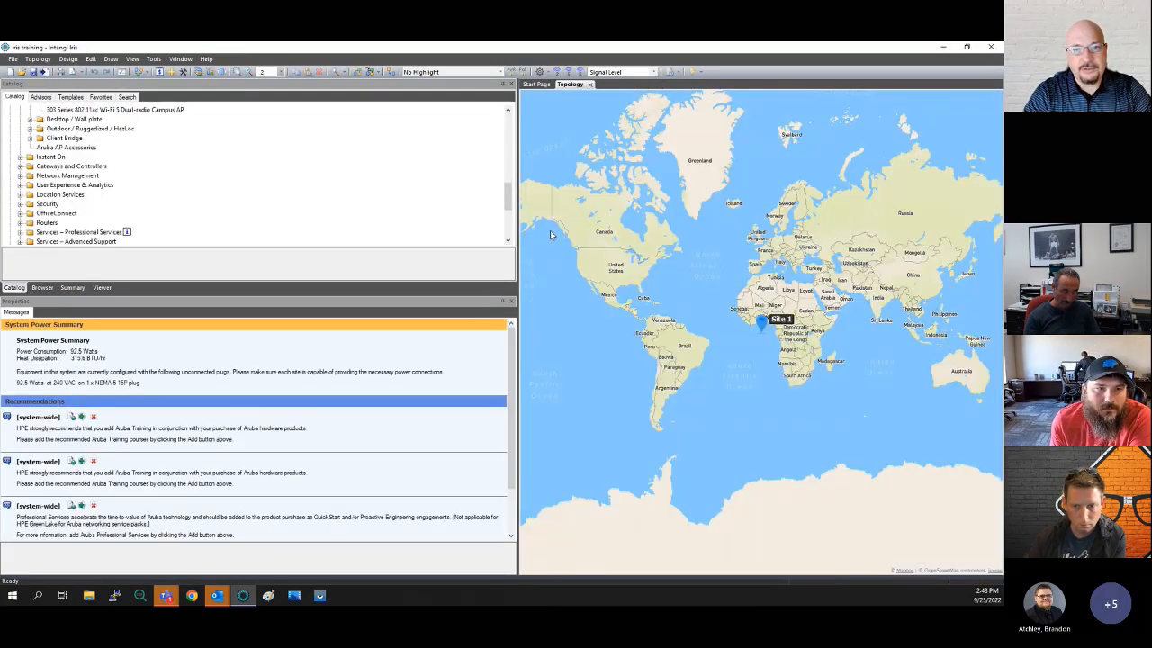
double_click(763, 324)
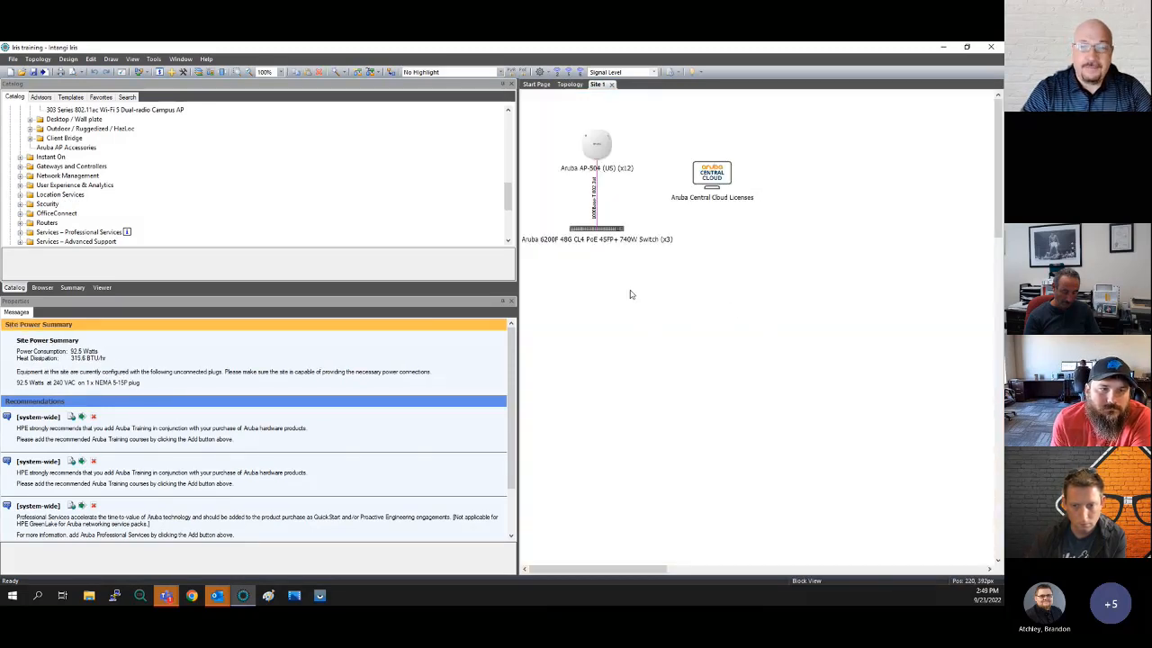
left_click(67, 59)
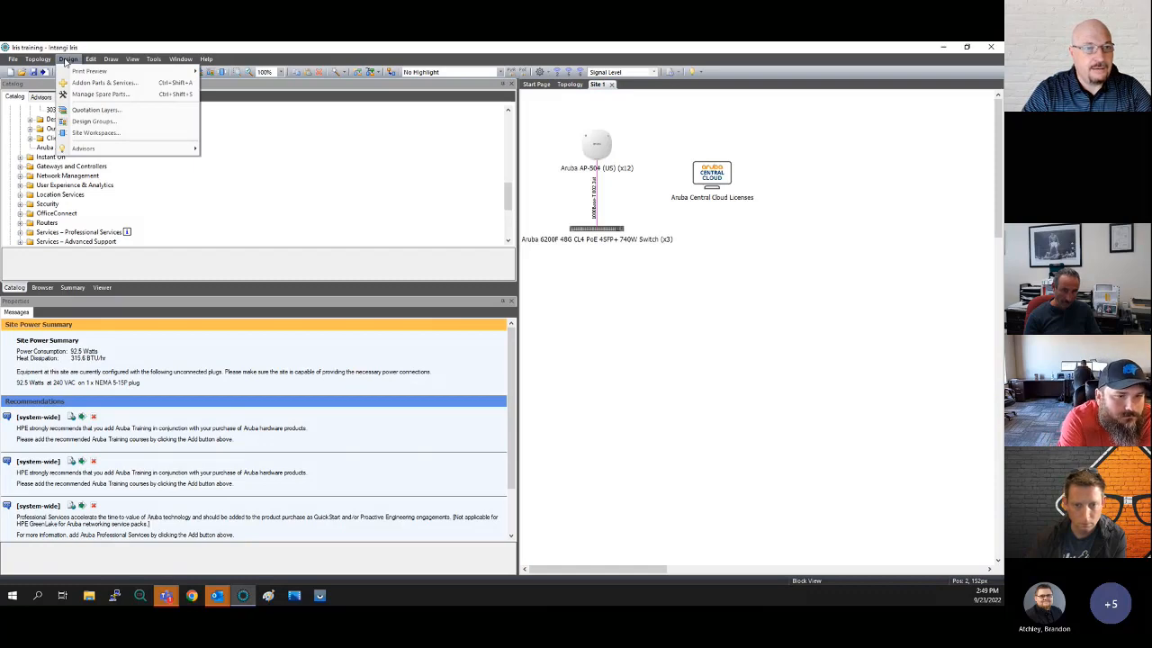
left_click(72, 82)
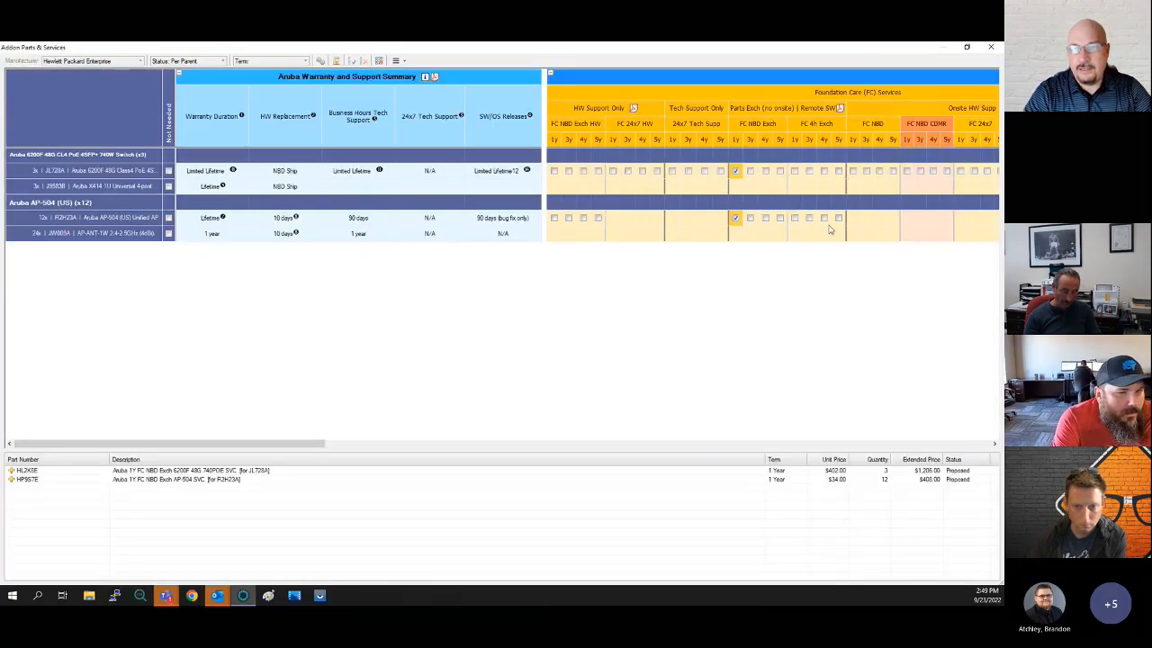
left_click(750, 172)
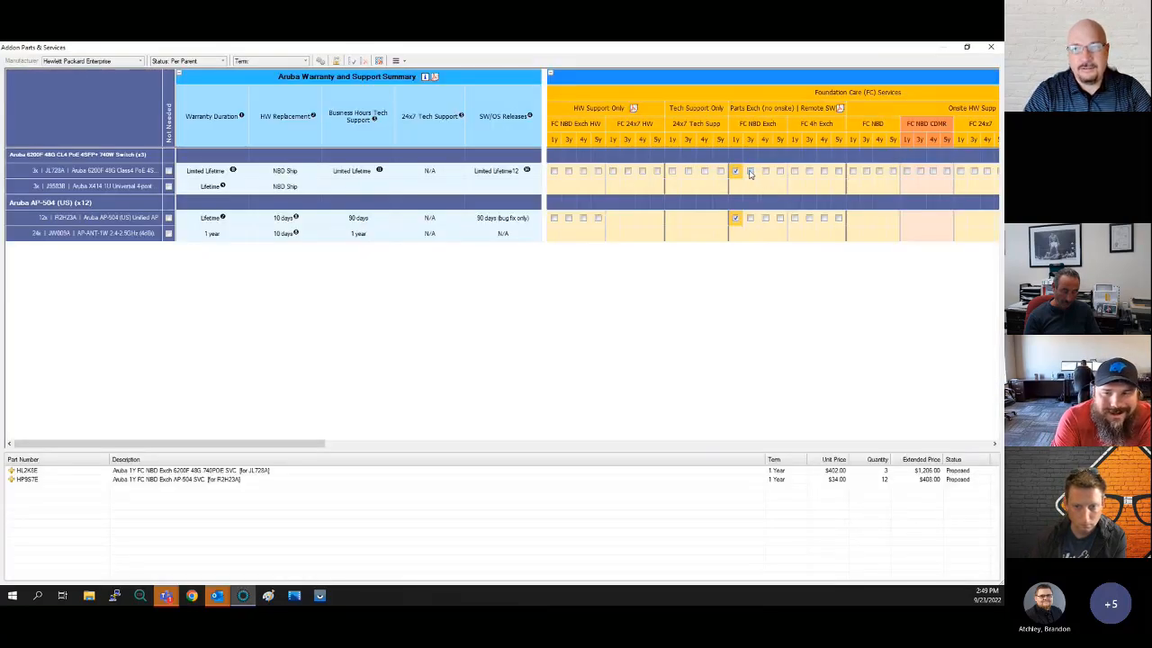
left_click(750, 219)
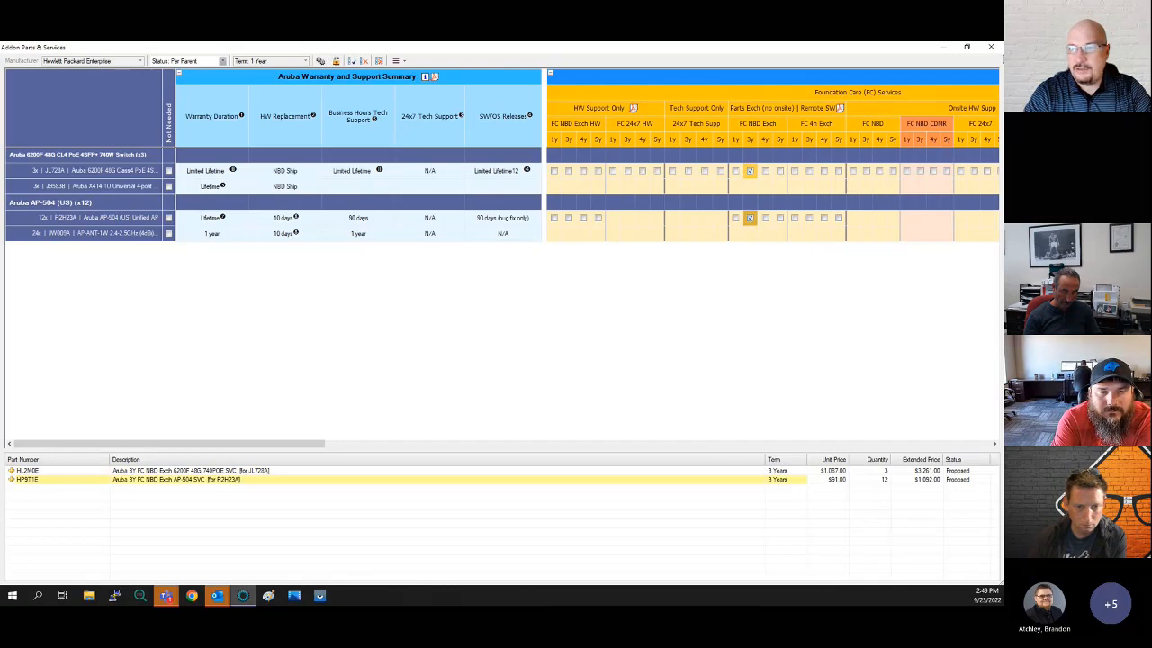
left_click(991, 46)
Export the updated system's quotation to an Excel file named "Iris training 3 year" in the IRIS folder
left_click(15, 59)
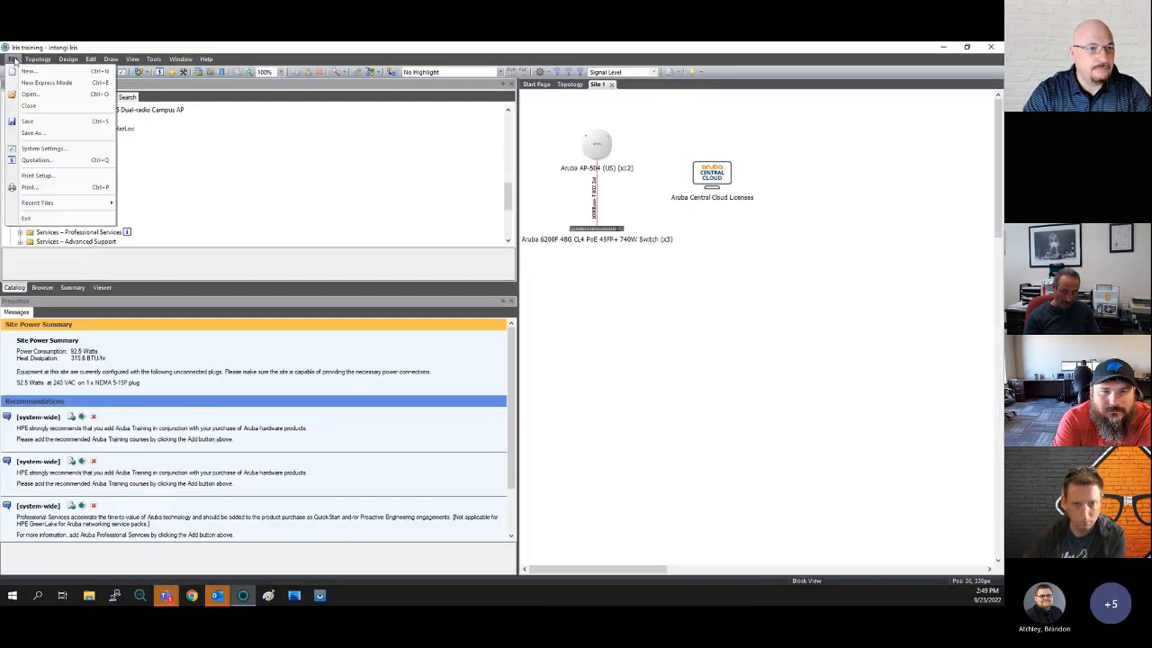
left_click(49, 161)
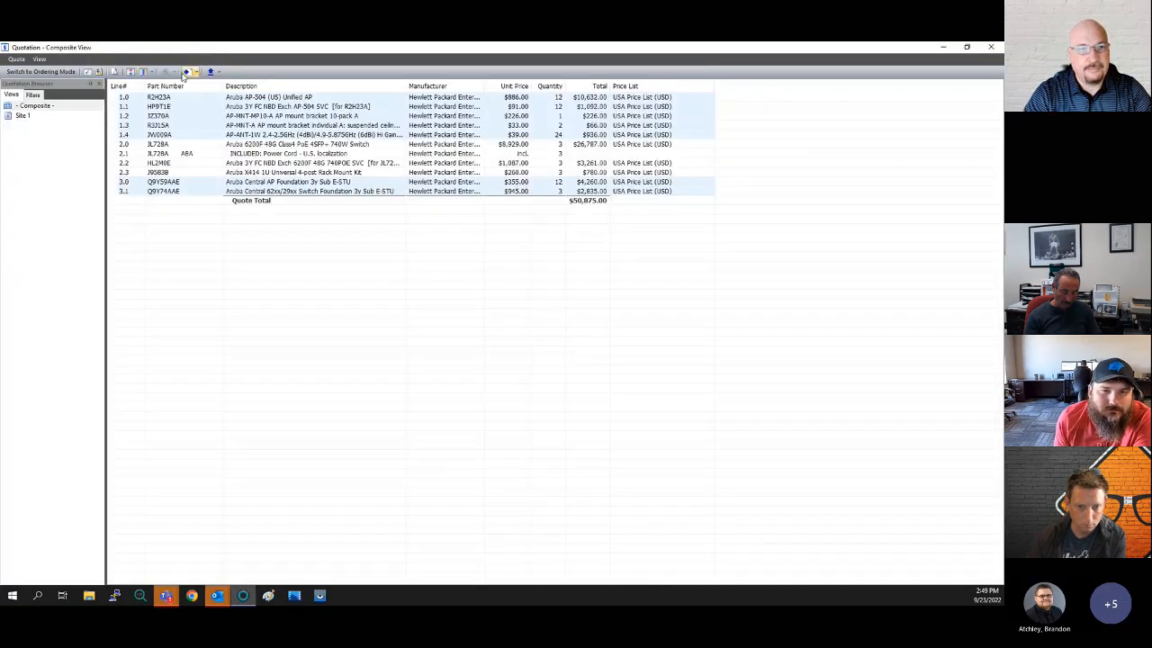
left_click(188, 72)
left_click(211, 112)
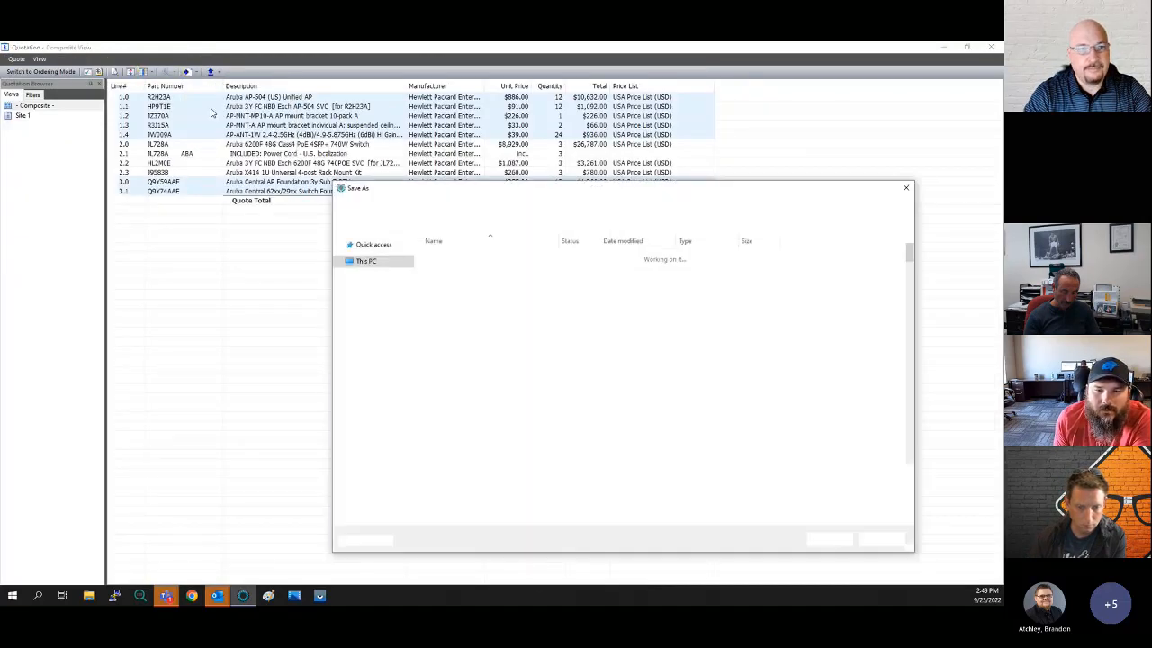
left_click(459, 486)
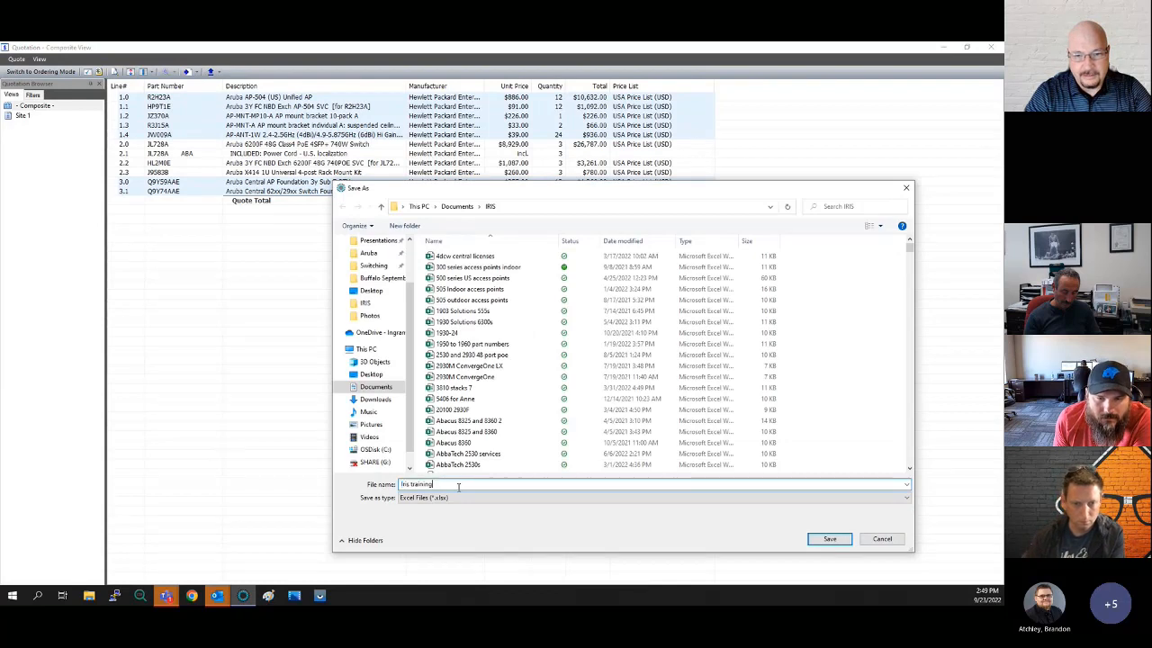
type("3 year")
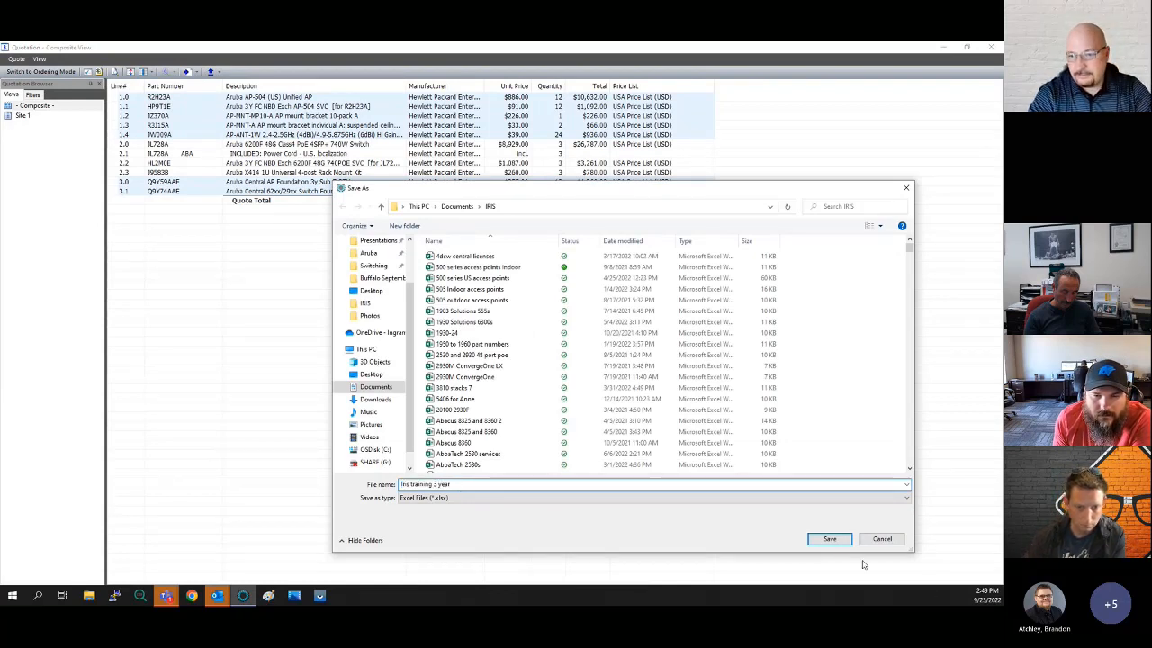
left_click(834, 541)
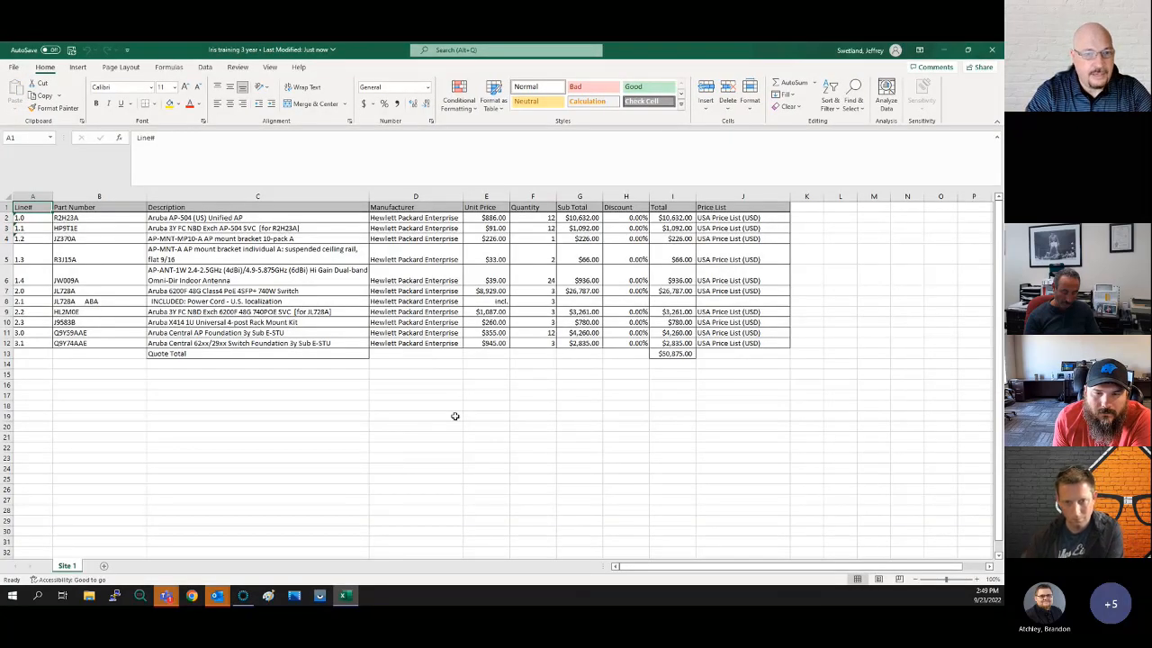
Highlight in yellow the Description cells of the 3Y FC NBD Exch services for the AP-504 and the 6200F switch
left_click(177, 229)
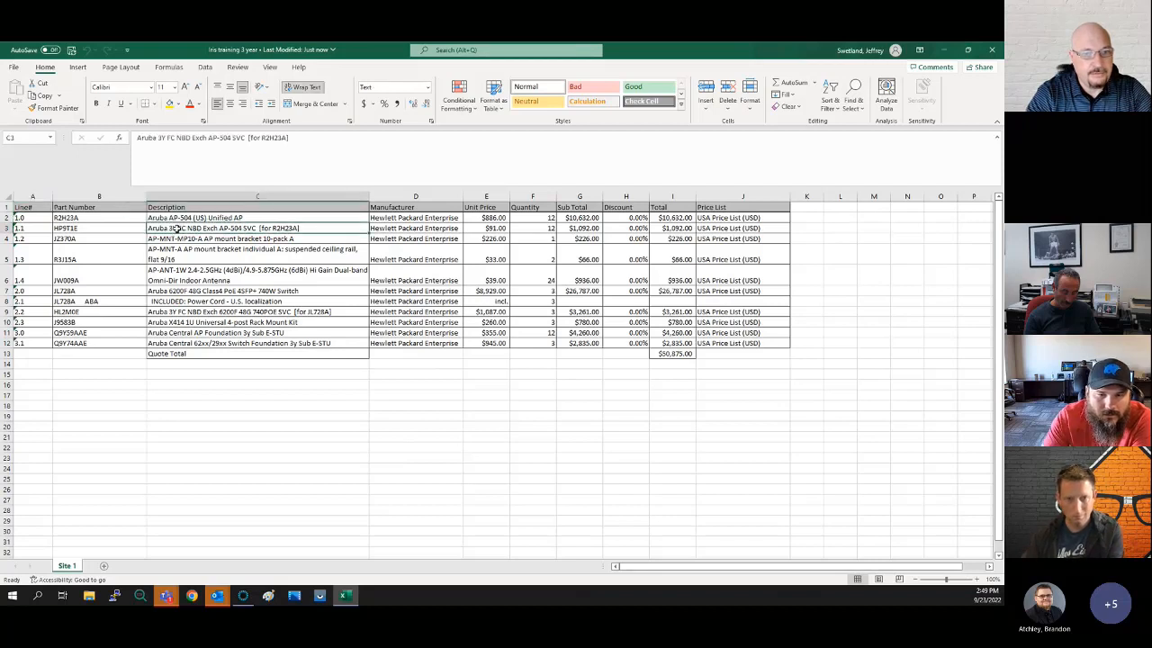
left_click(170, 104)
left_click(214, 311)
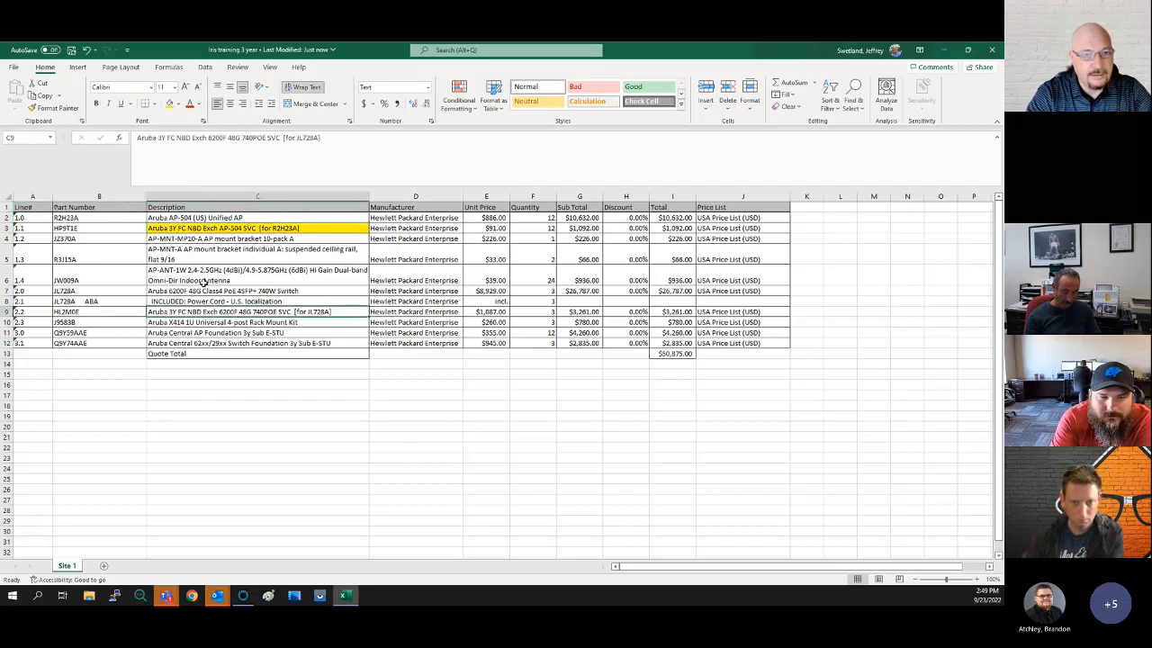
left_click(169, 103)
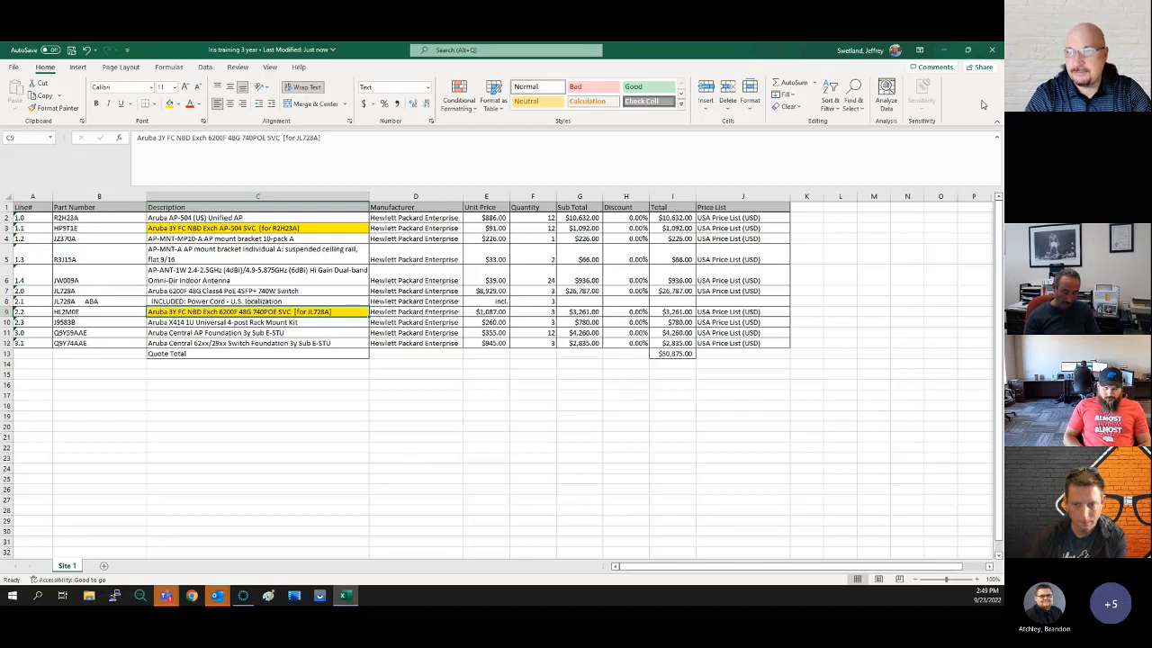
Close the "Iris training 3 year" workbook without saving the highlights, and close the composite quotation in Intangi Iris
left_click(990, 52)
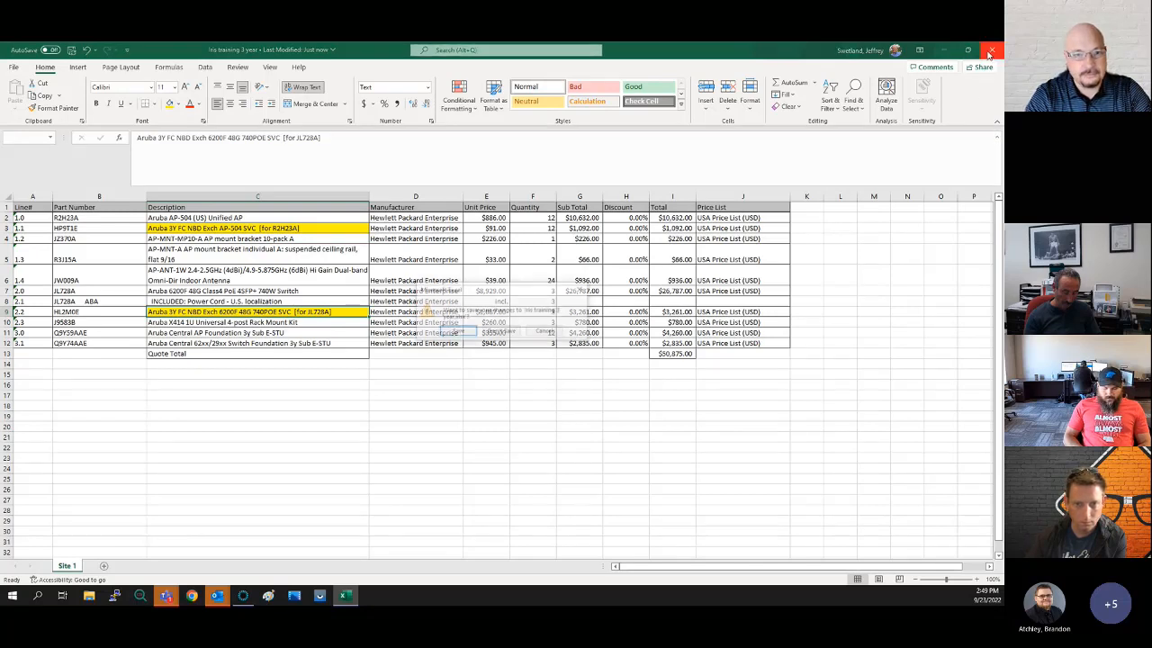
left_click(498, 333)
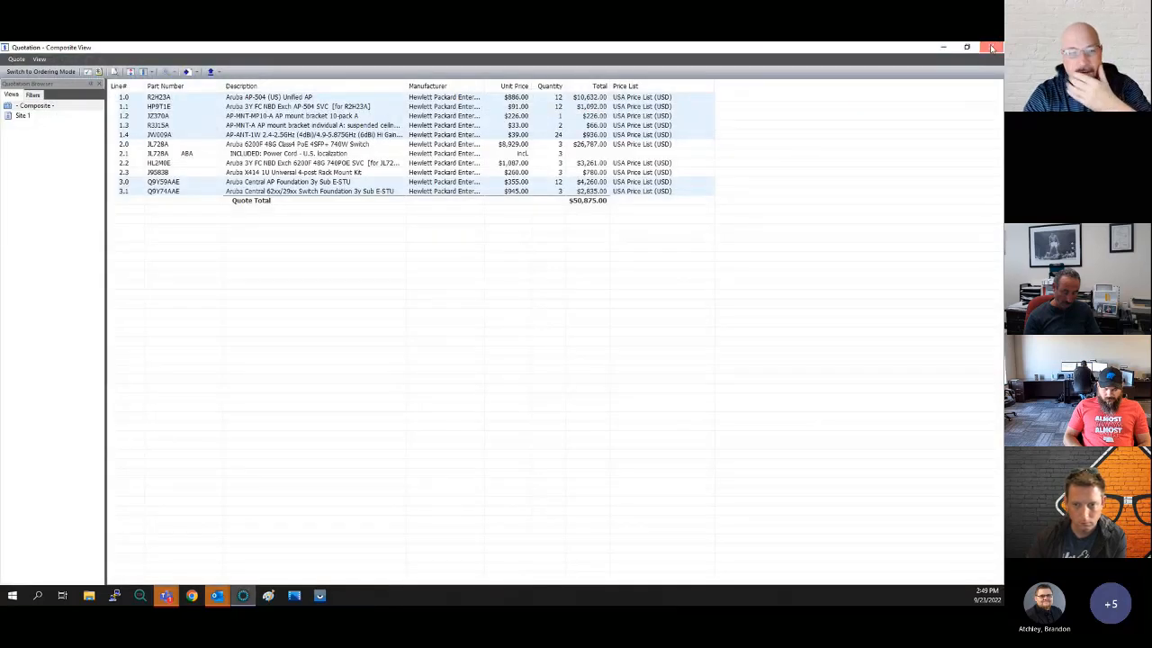
left_click(991, 48)
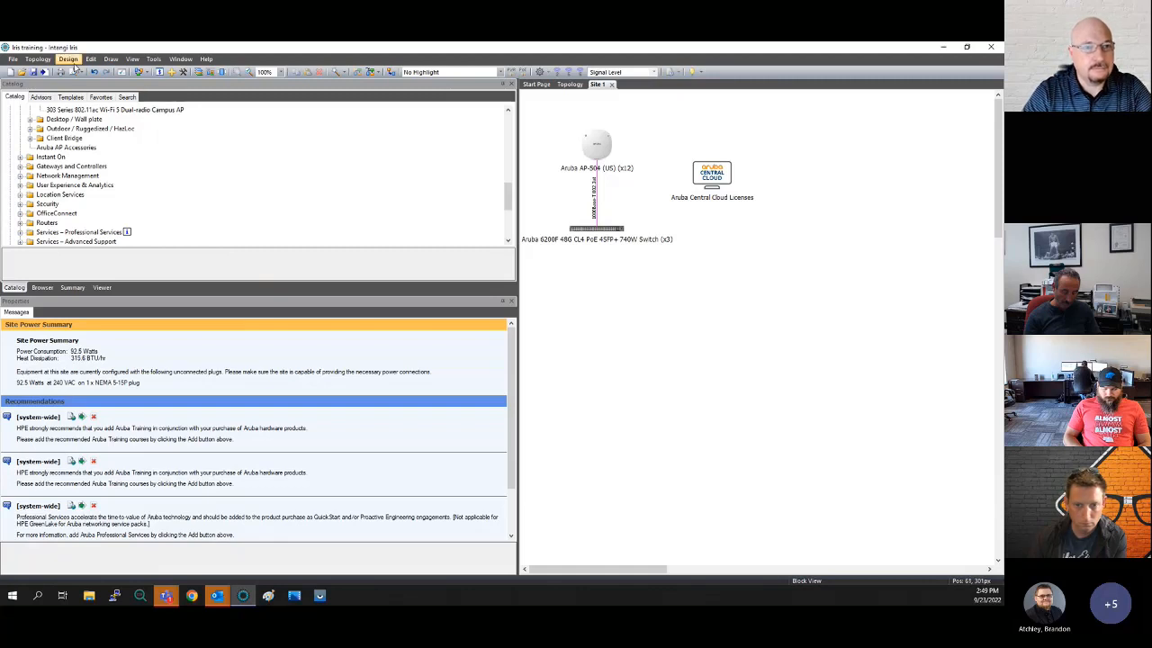
Look over the Manage Spare Parts table for Site 1 and close it without adding spares
left_click(67, 59)
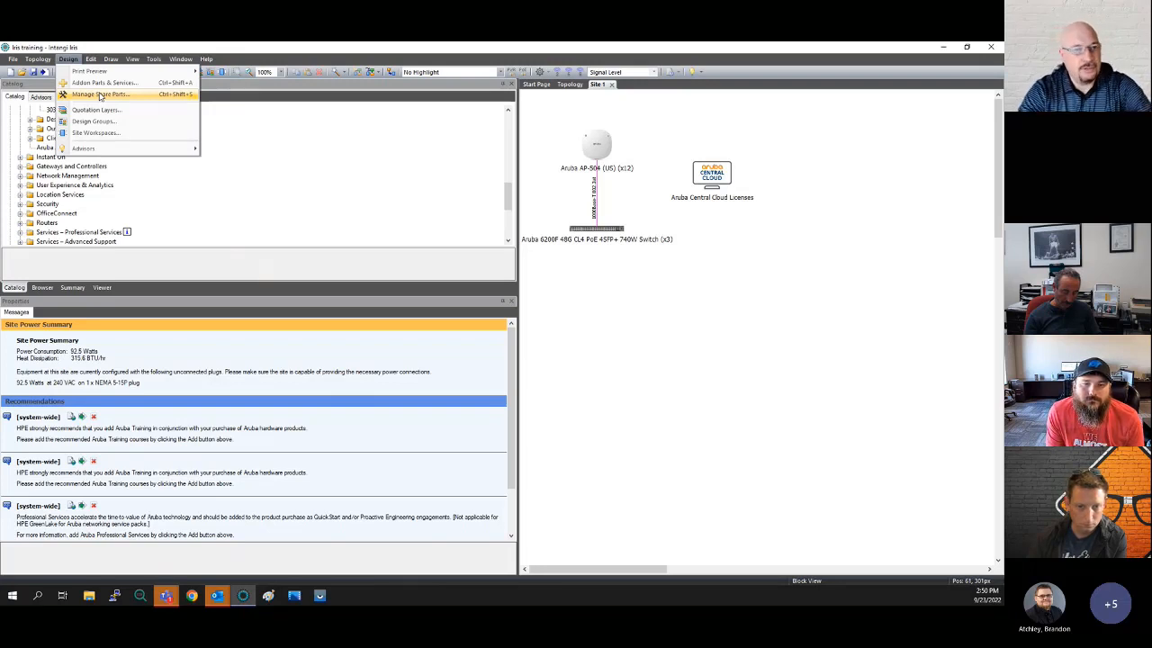
left_click(100, 94)
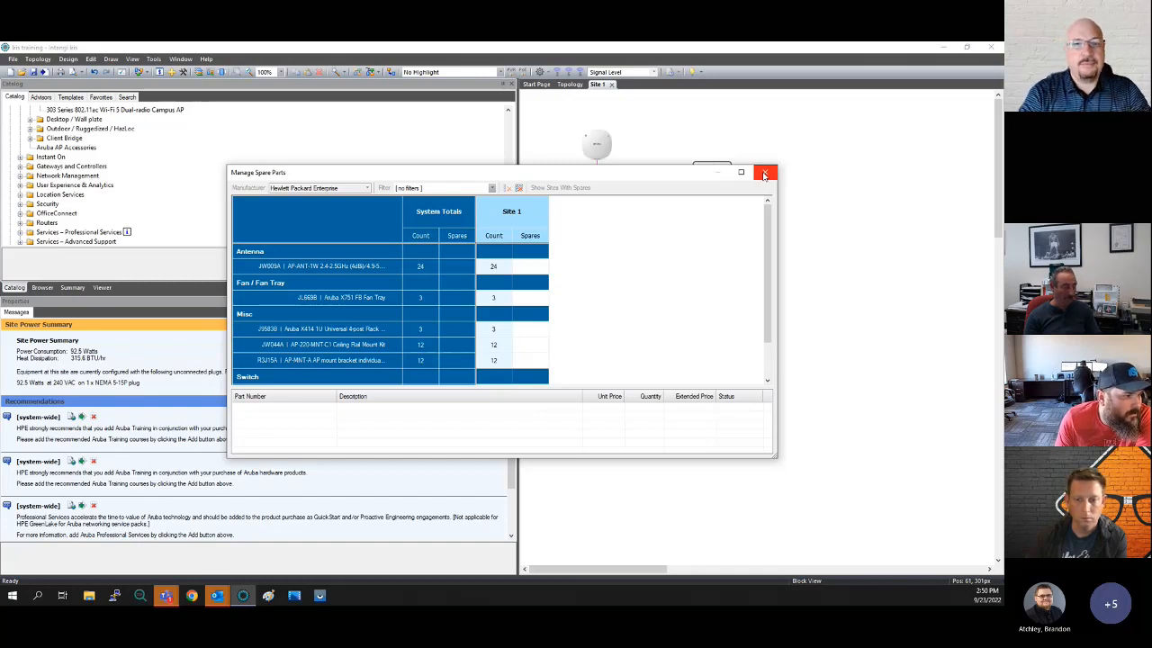
left_click(764, 173)
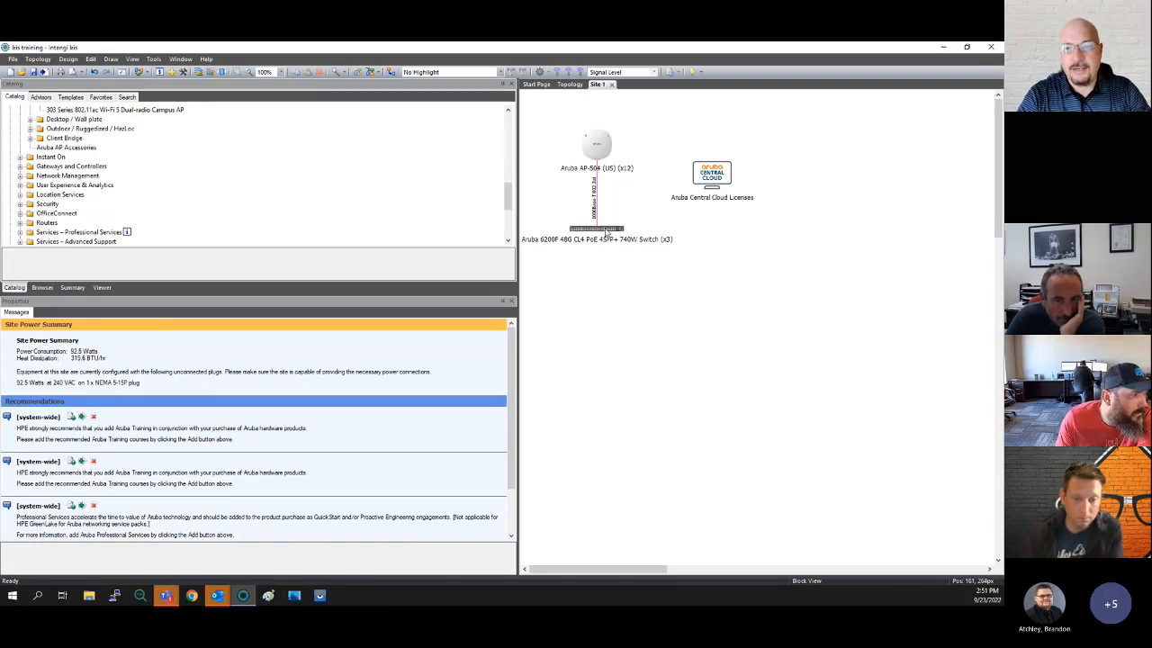
left_click_drag(606, 230, 607, 235)
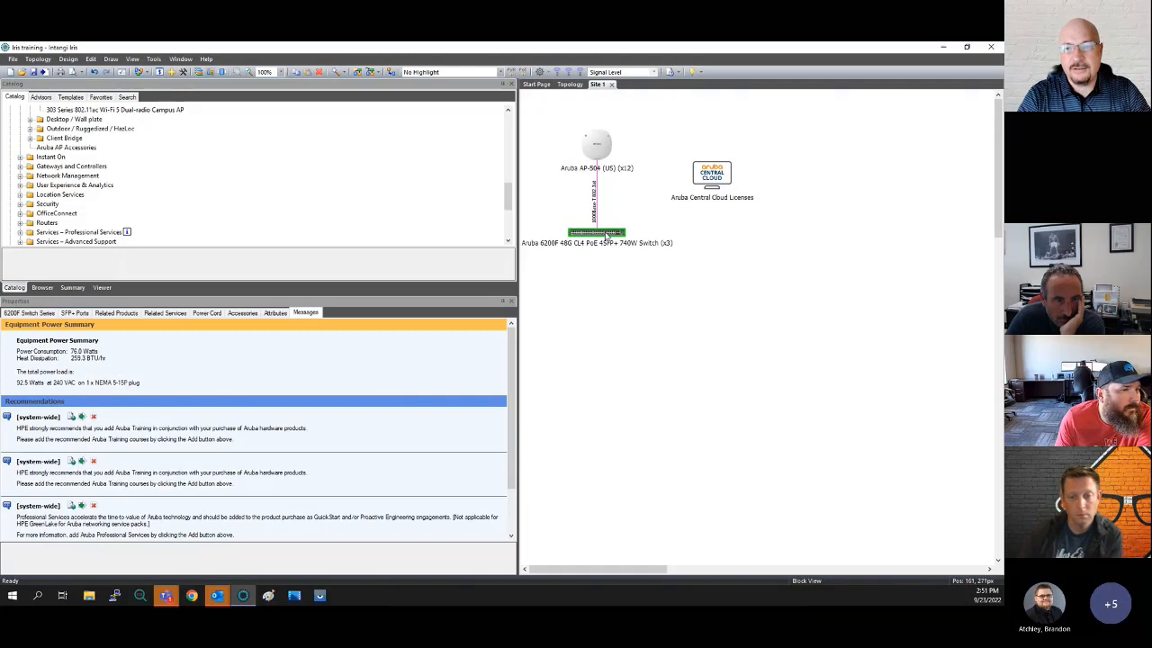
left_click(617, 285)
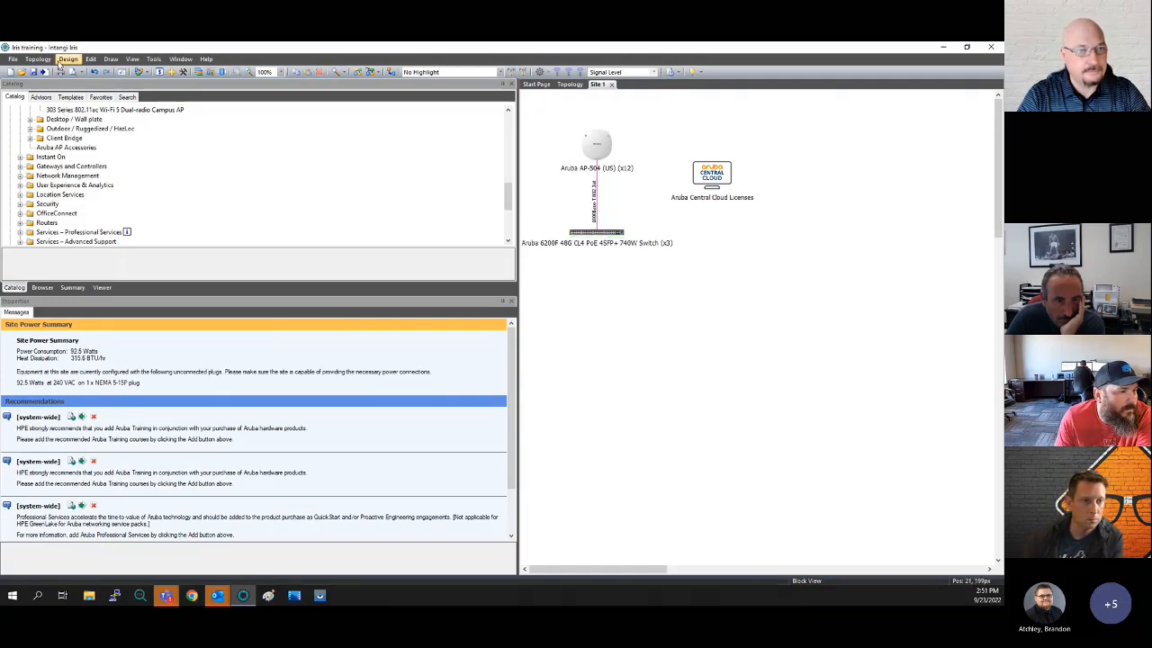
left_click(39, 60)
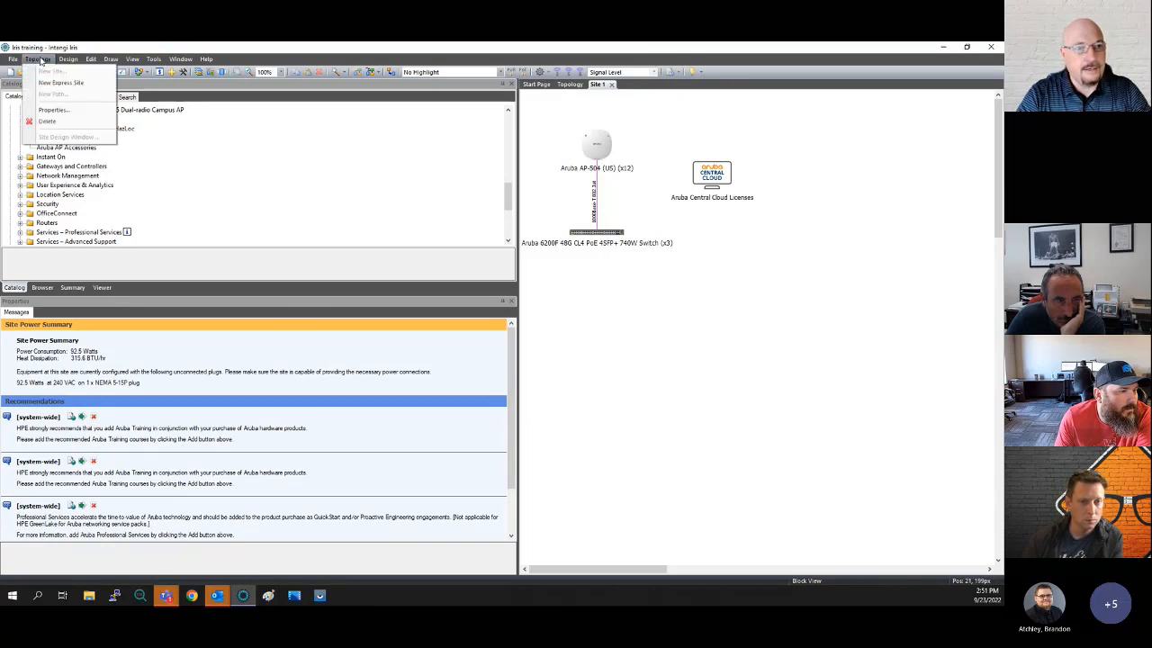
left_click(665, 307)
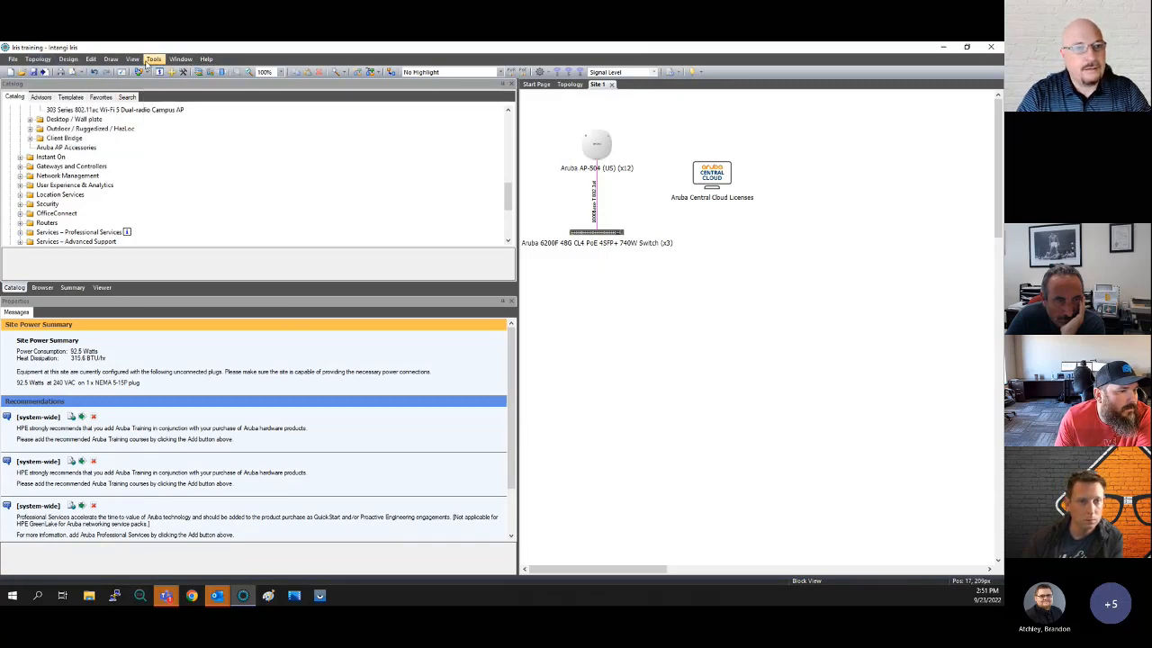
left_click(180, 59)
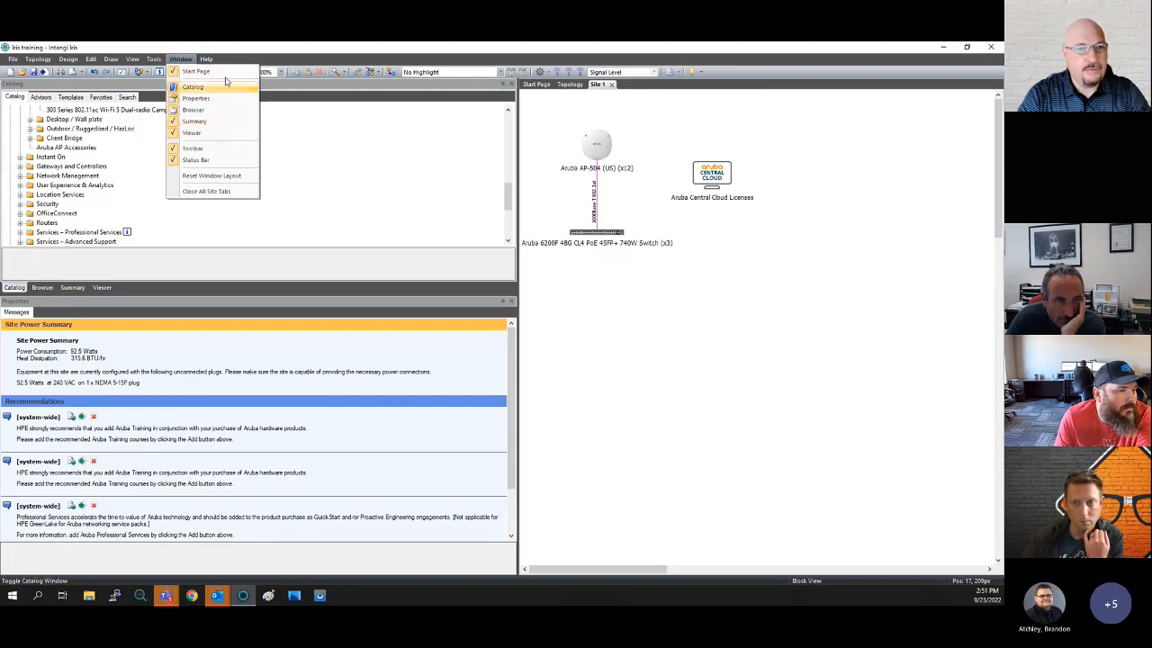
mouse_move(154, 59)
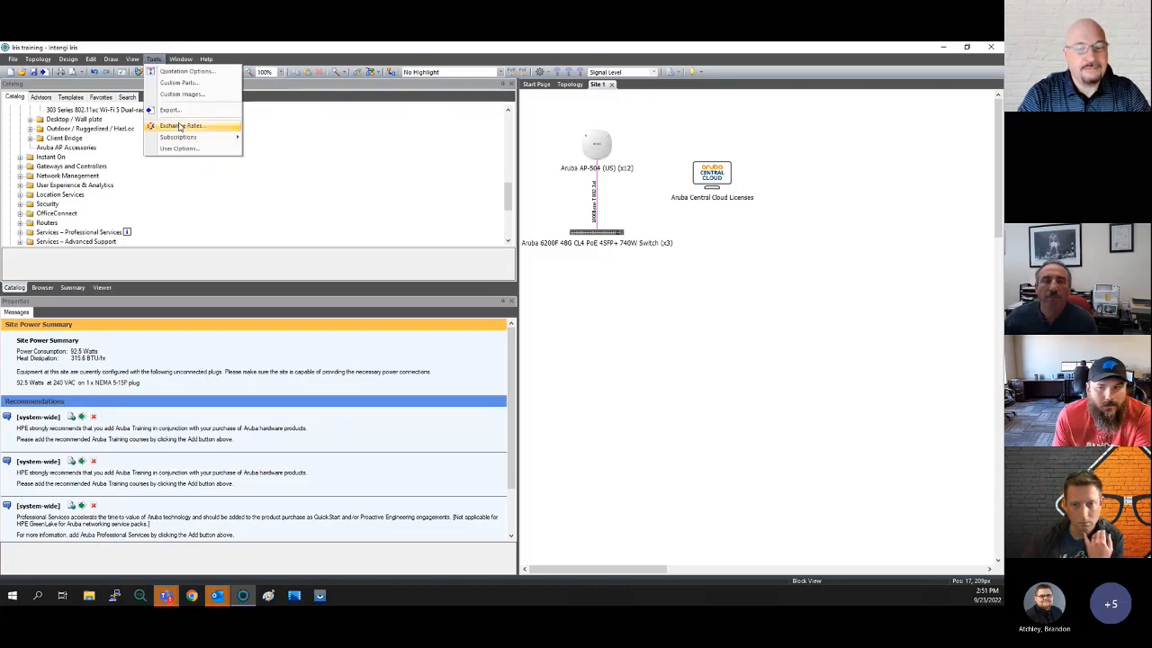
mouse_move(173, 140)
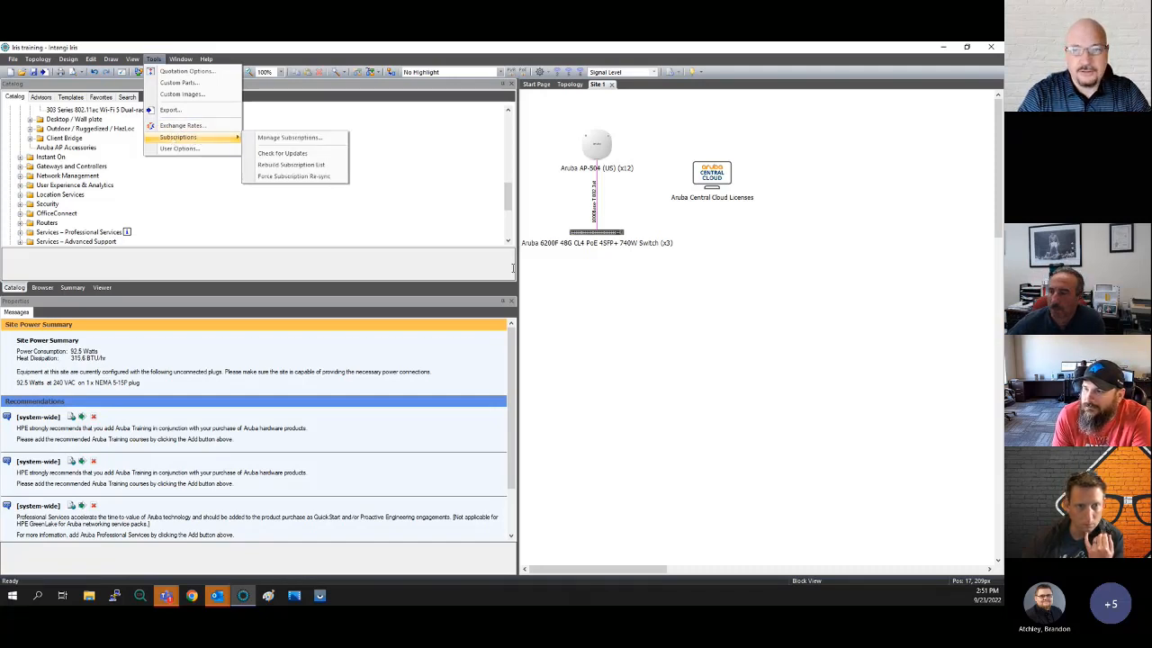
left_click(612, 340)
Collapse the Access Points, Switches and Aruba folders in the catalog to show only the top-level manufacturers
scroll(108, 176, "up", 3)
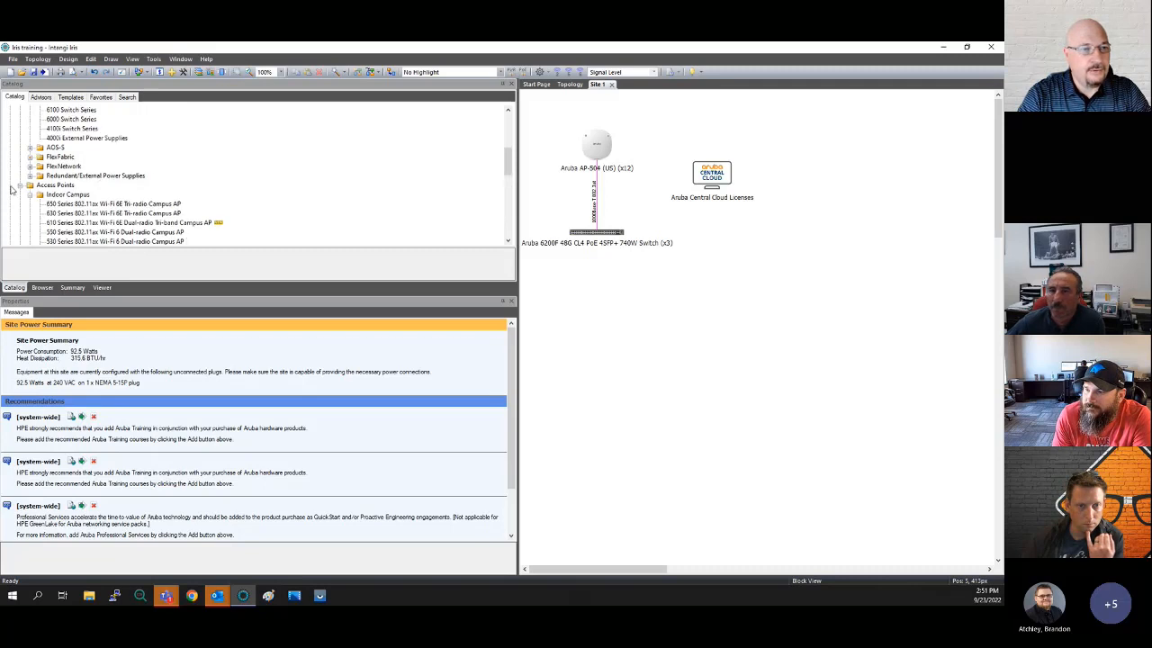
left_click(19, 185)
scroll(122, 189, "up", 5)
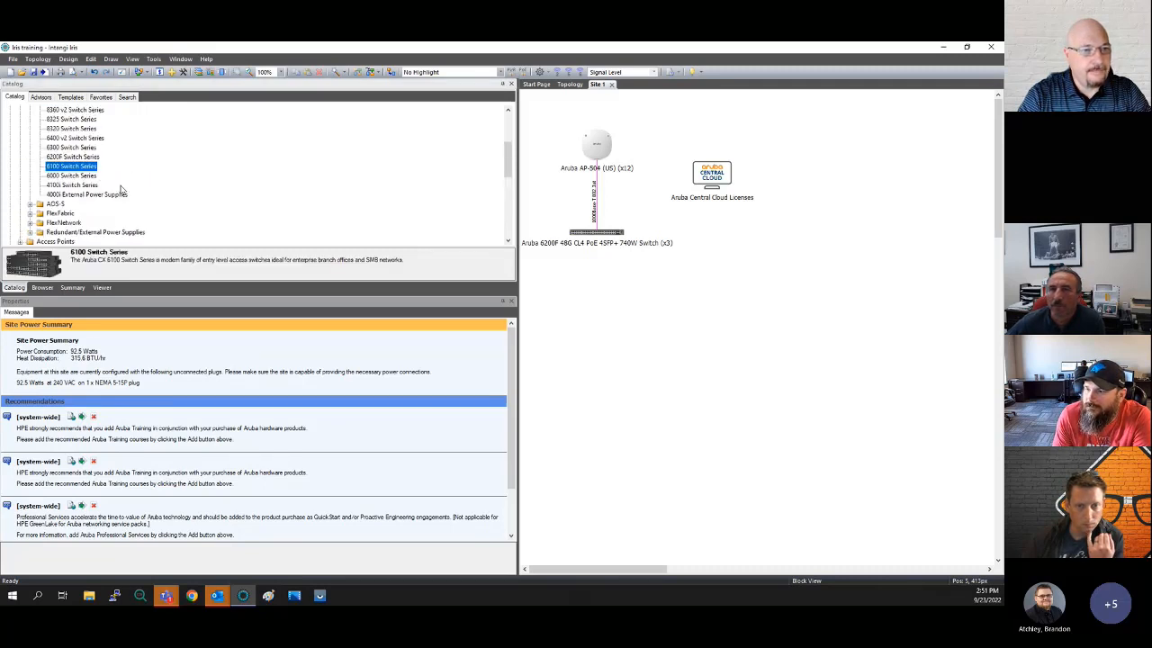
left_click(20, 148)
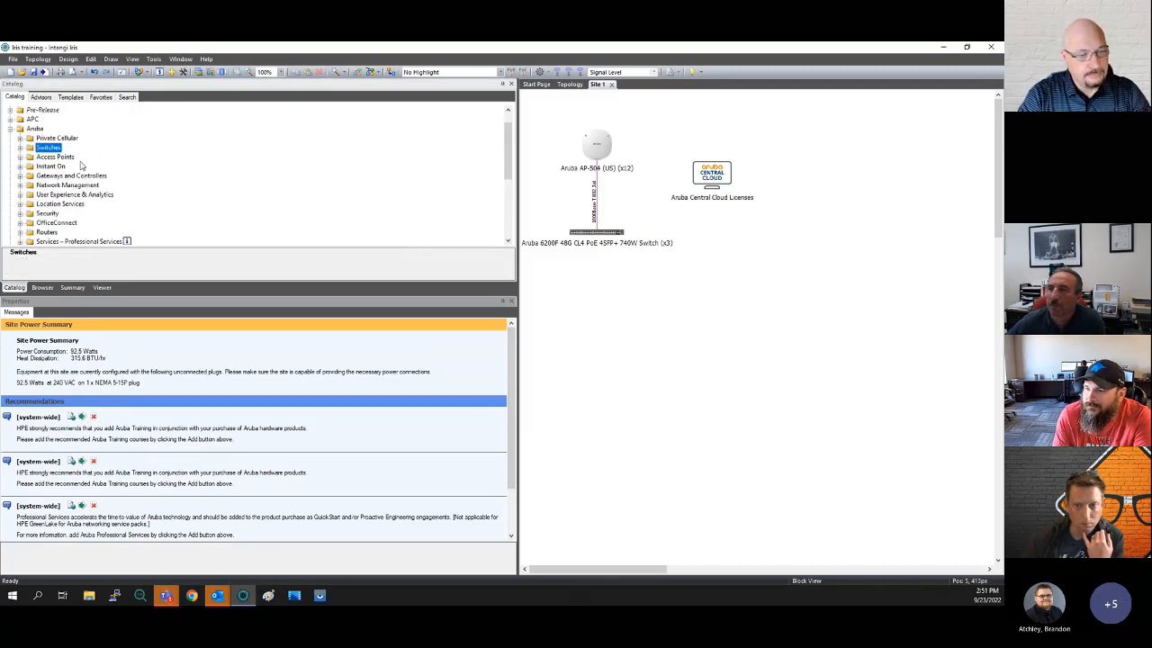
left_click(11, 130)
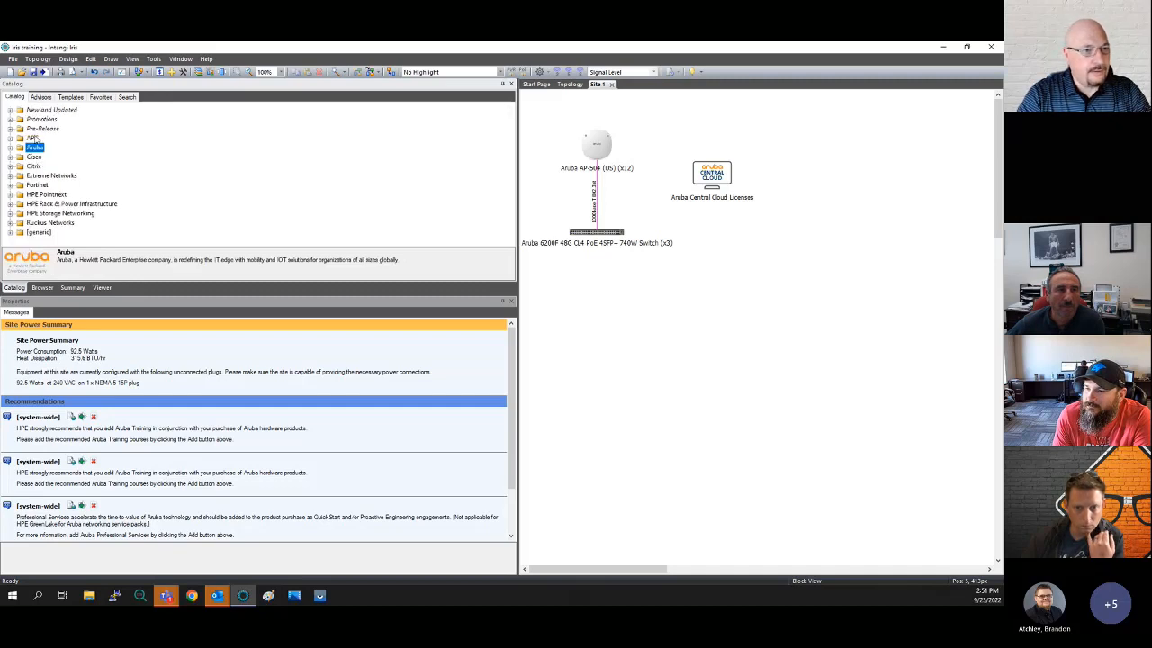
Browse the catalog's other manufacturers from APC and Cisco to Ruckus Networks, including the switch series under HPE Storage Networking
left_click(33, 139)
left_click(35, 158)
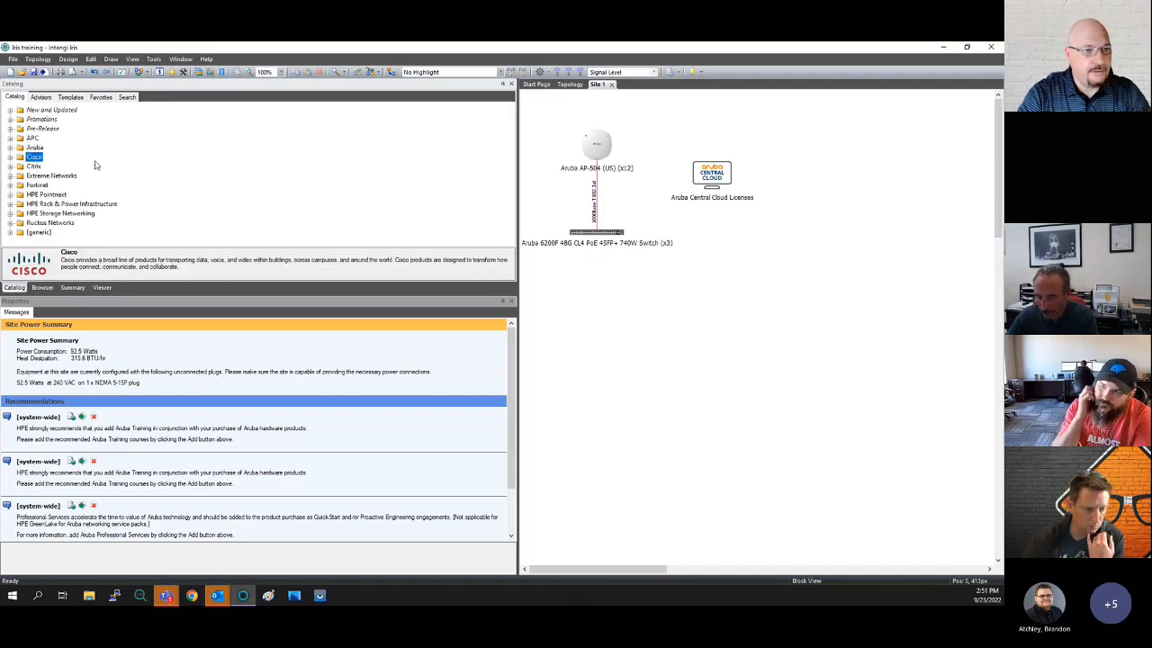
left_click(36, 167)
left_click(45, 177)
left_click(41, 186)
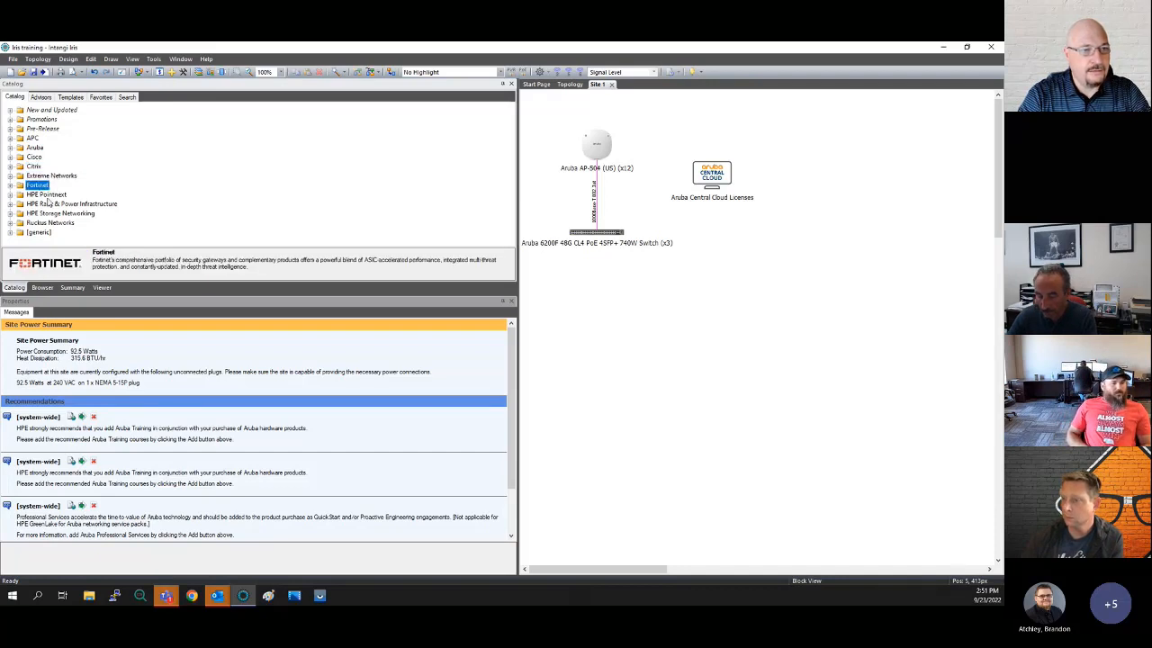
left_click(49, 195)
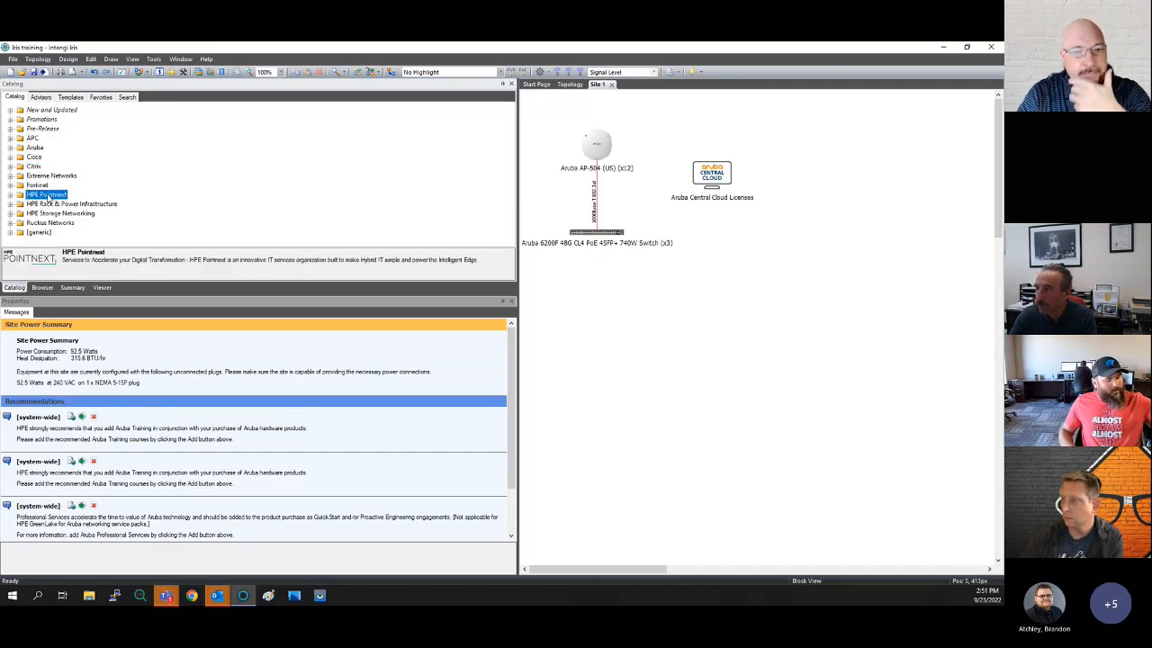
left_click(63, 205)
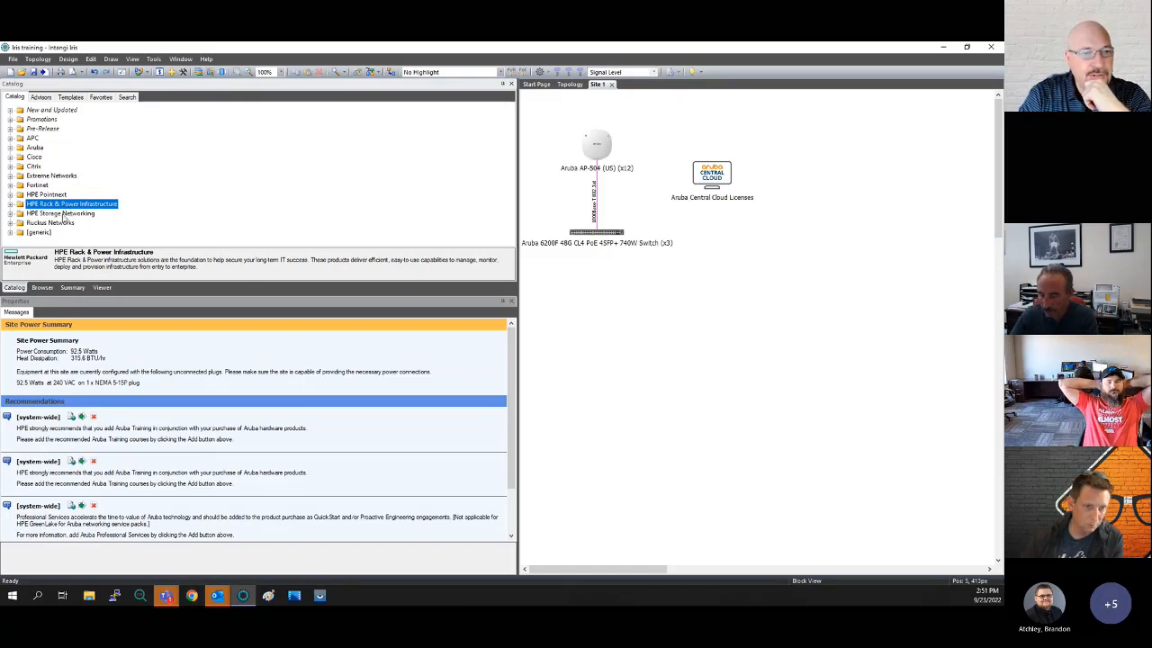
double_click(59, 214)
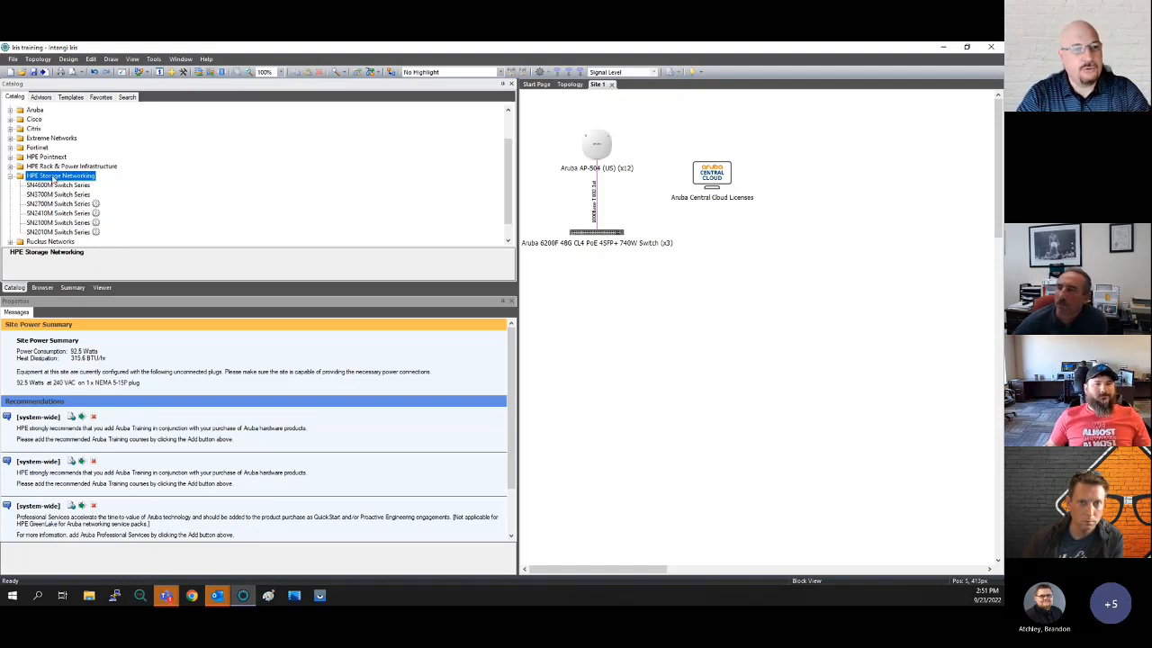
left_click(10, 176)
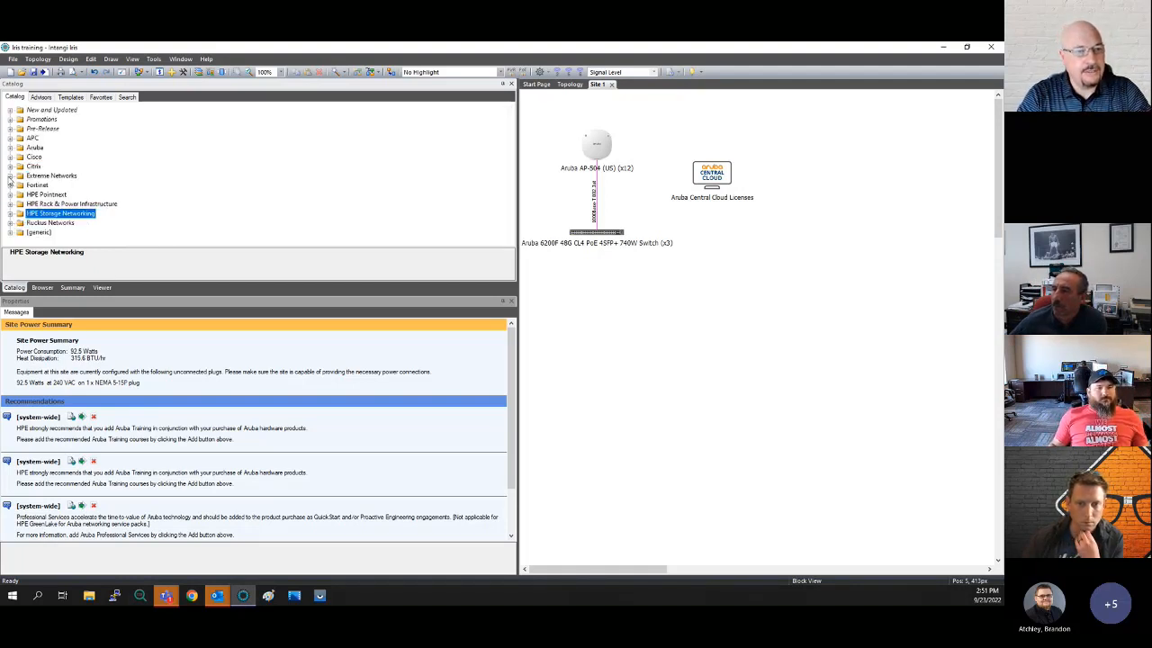
left_click(42, 224)
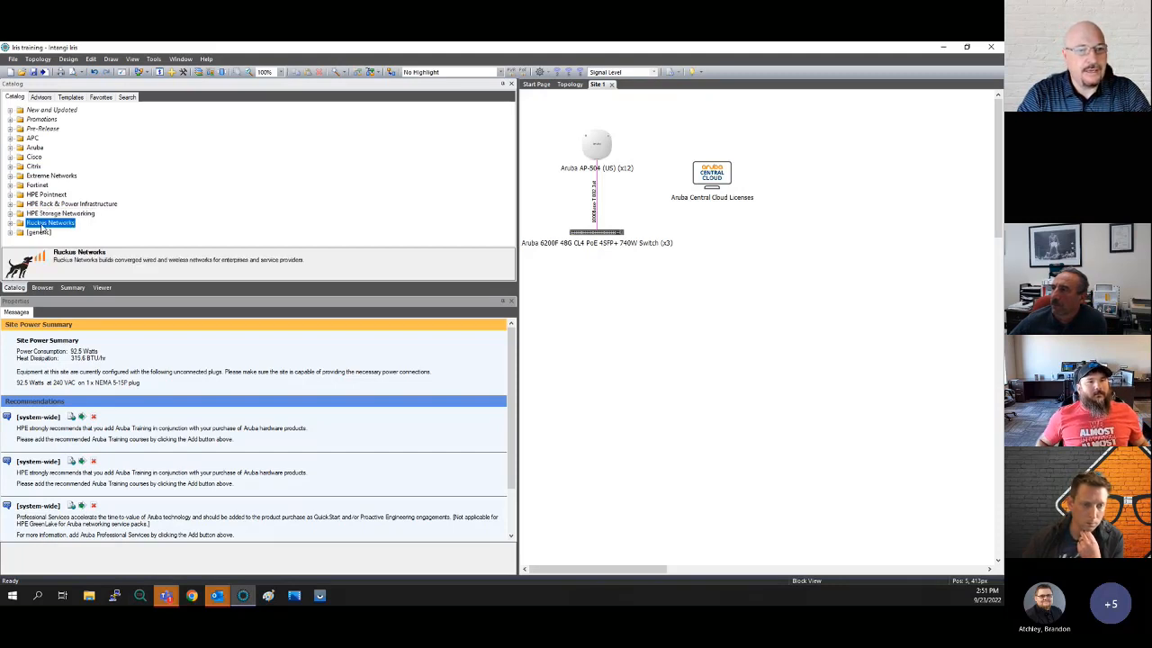
left_click(644, 359)
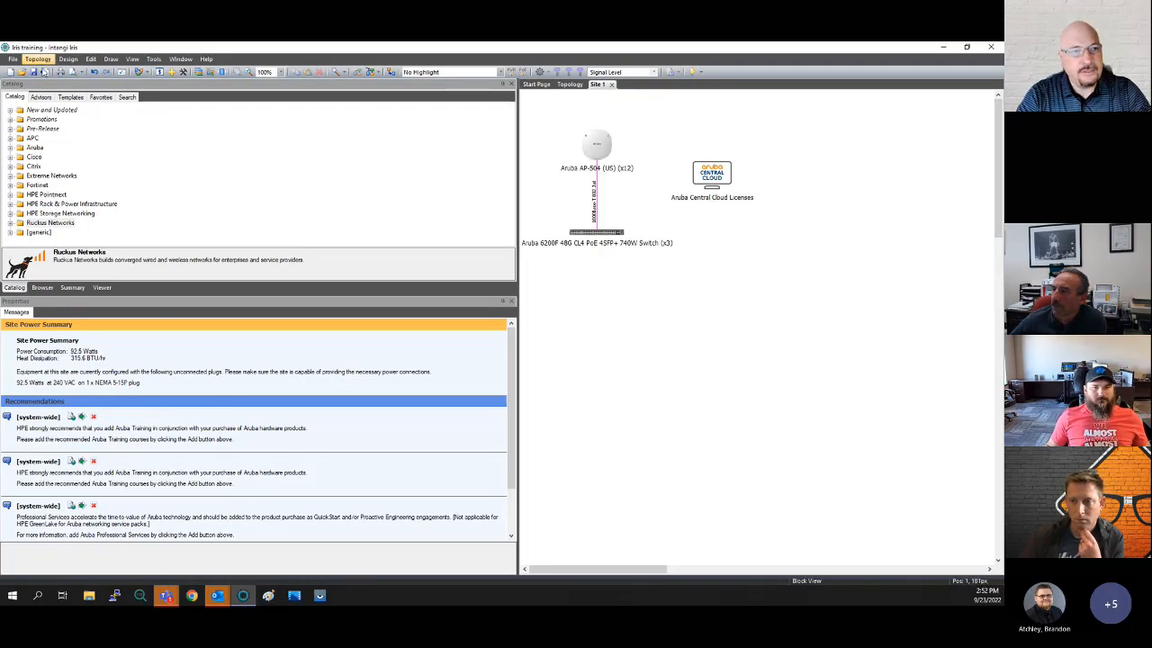
Check the unit price of the 6200F switch line in the composite quotation, and close the quotation
left_click(13, 59)
left_click(54, 164)
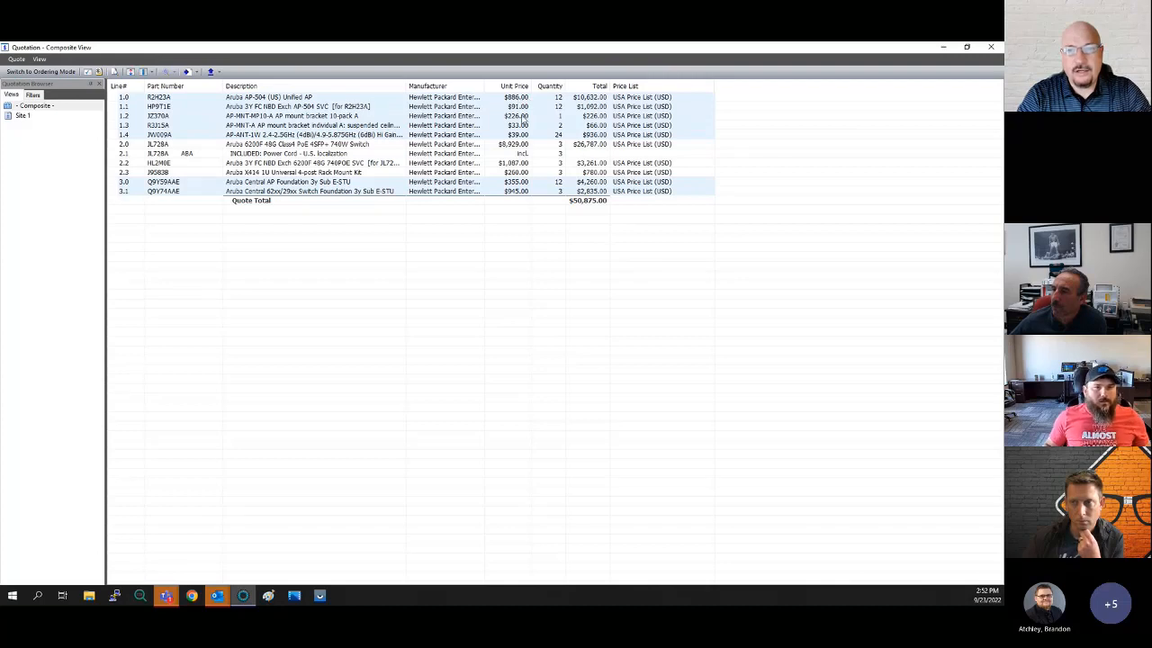
left_click(513, 144)
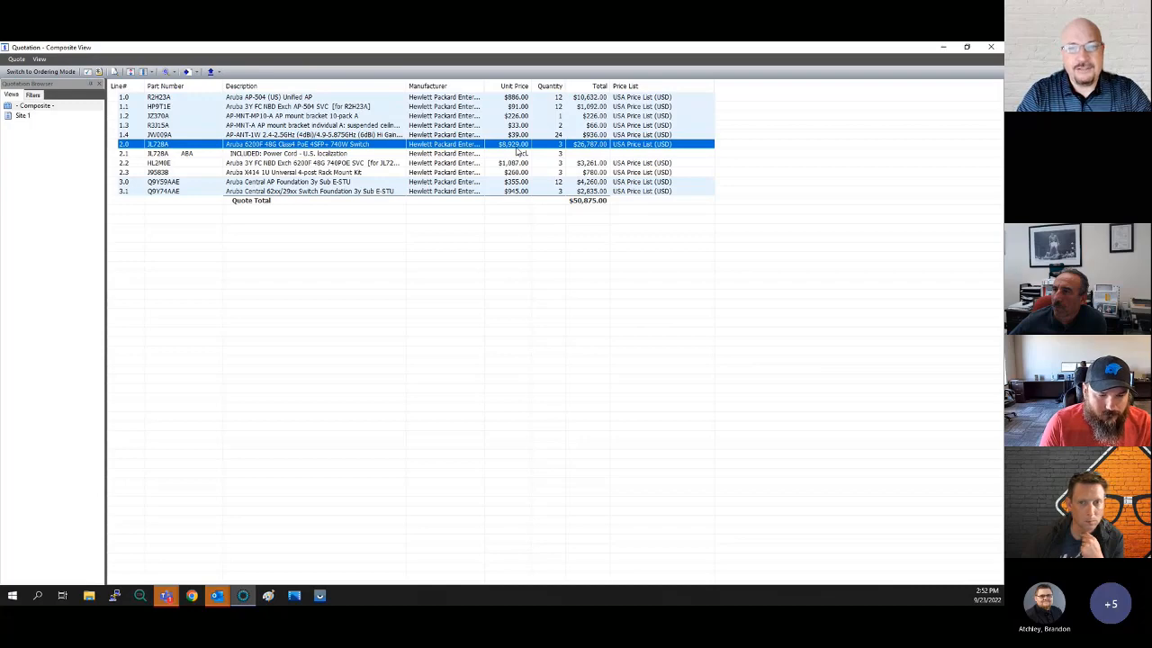
left_click(991, 47)
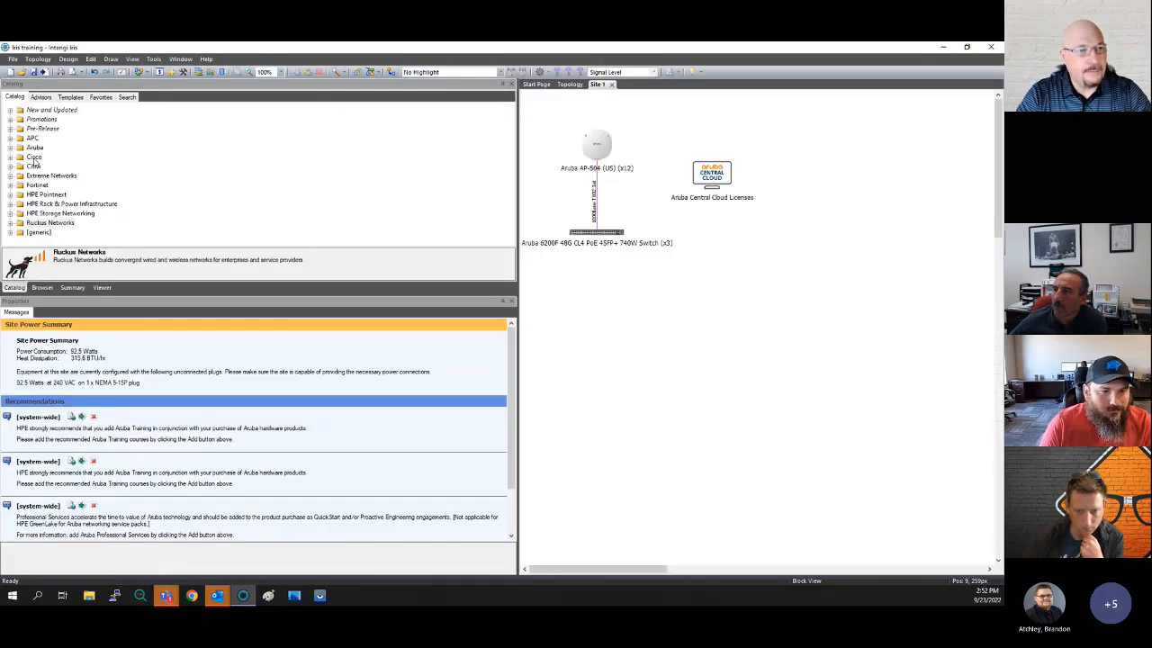
Add a Cisco Nexus 7700 Series switch below the 6200F in Site 1 and choose the 7706 Bundle (1xSUP2E, 3xFAB2)
double_click(34, 158)
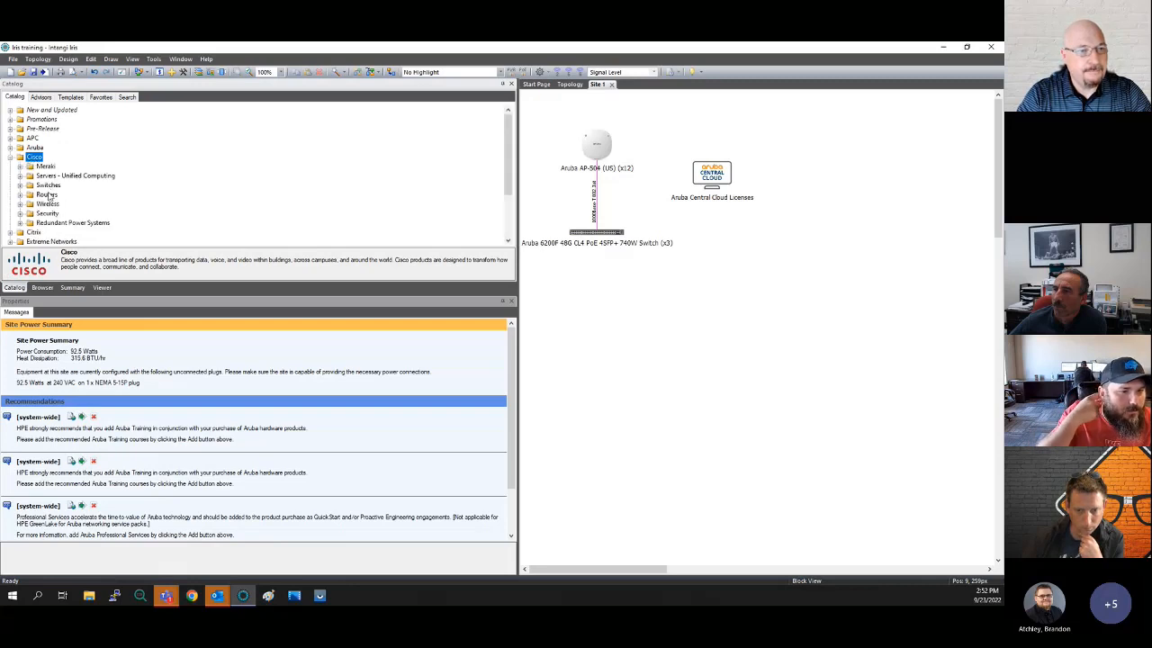
double_click(43, 190)
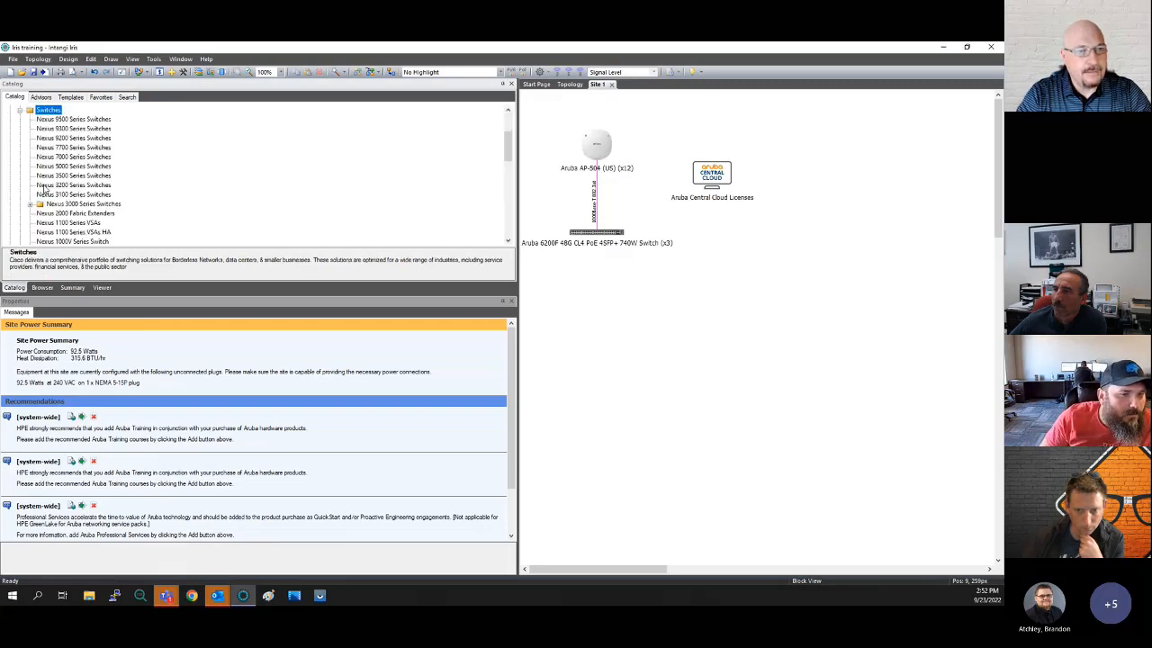
left_click(65, 148)
left_click_drag(66, 150, 621, 311)
scroll(249, 448, "down", 1)
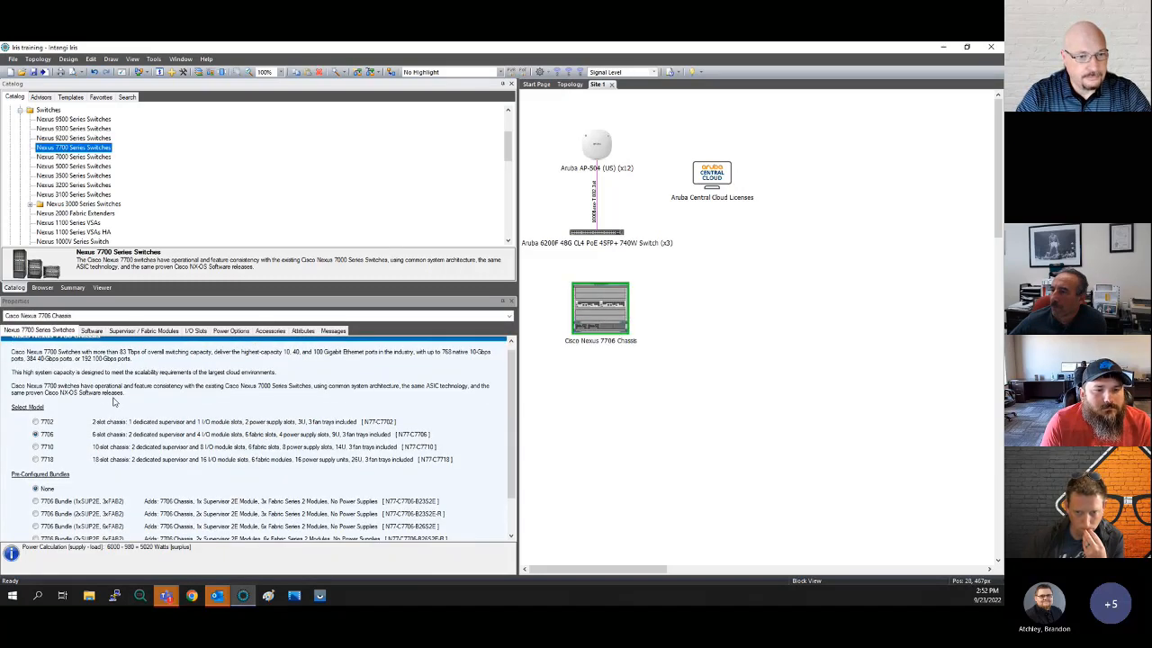
scroll(151, 441, "down", 3)
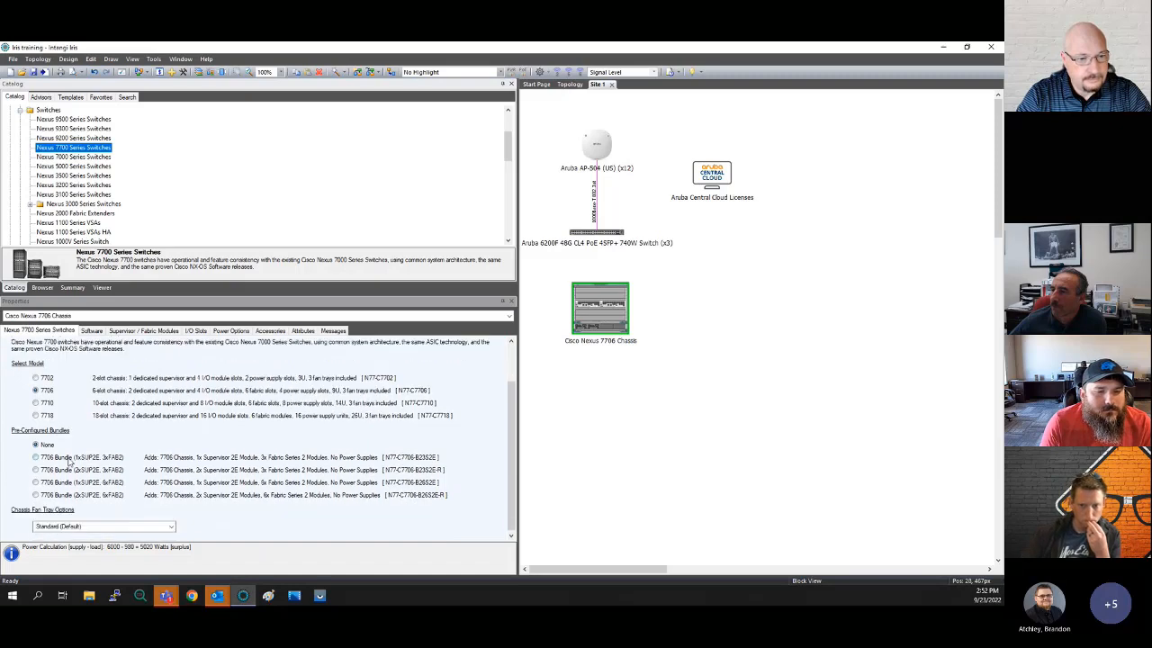
left_click(76, 461)
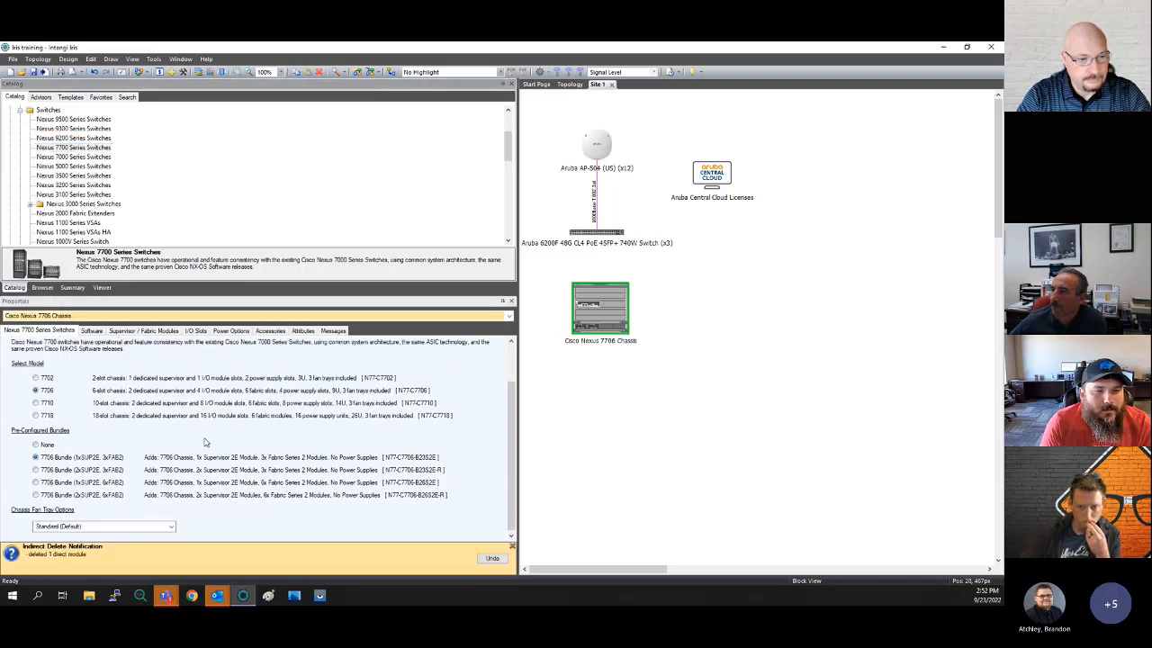
Check the pricing of the added Cisco Nexus lines in the composite quotation, and close the quotation
left_click(12, 59)
left_click(50, 161)
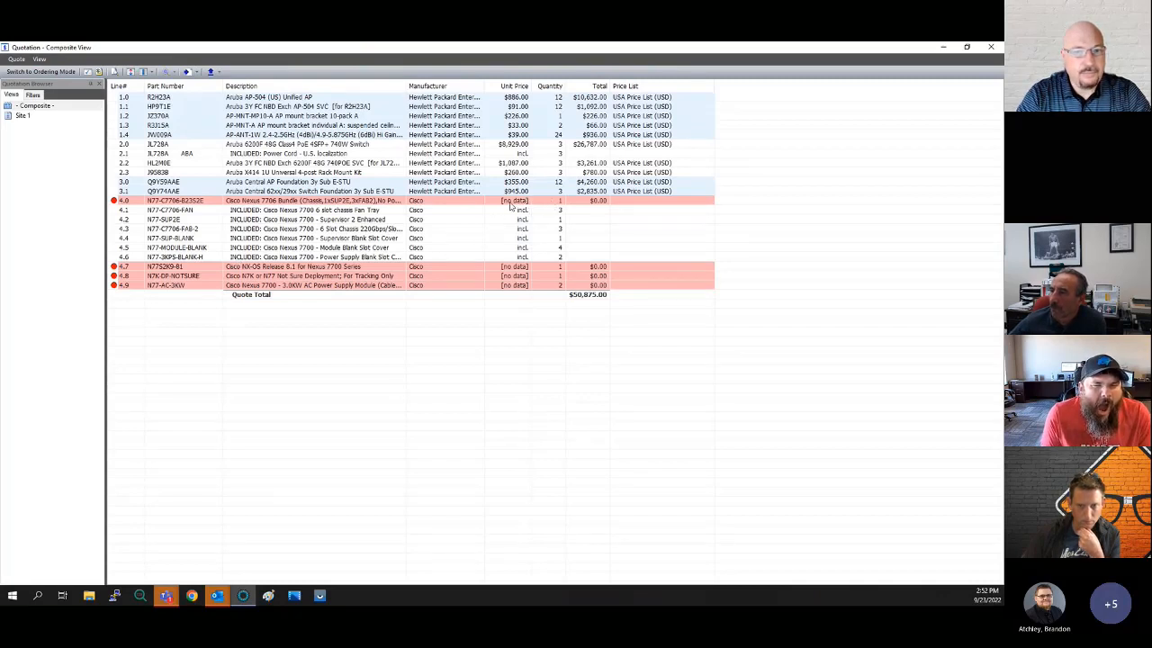
left_click(991, 46)
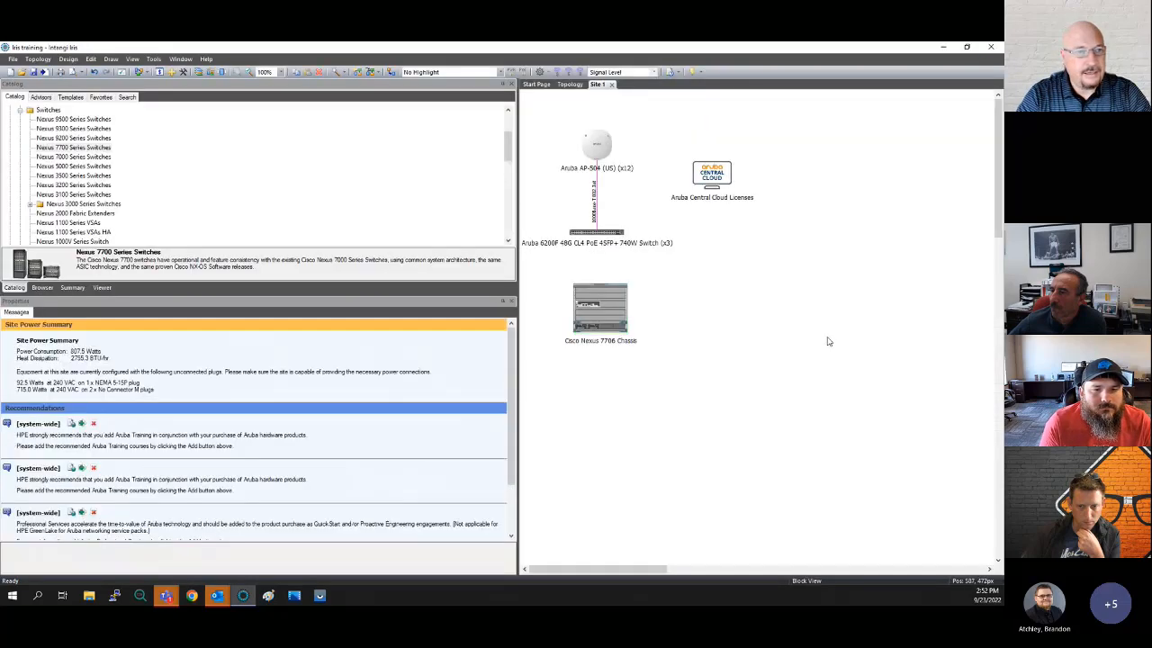
Check the Cisco entry in the catalog subscriptions for price lists, and accept continuing without a Ruckus Networks price list
left_click(14, 59)
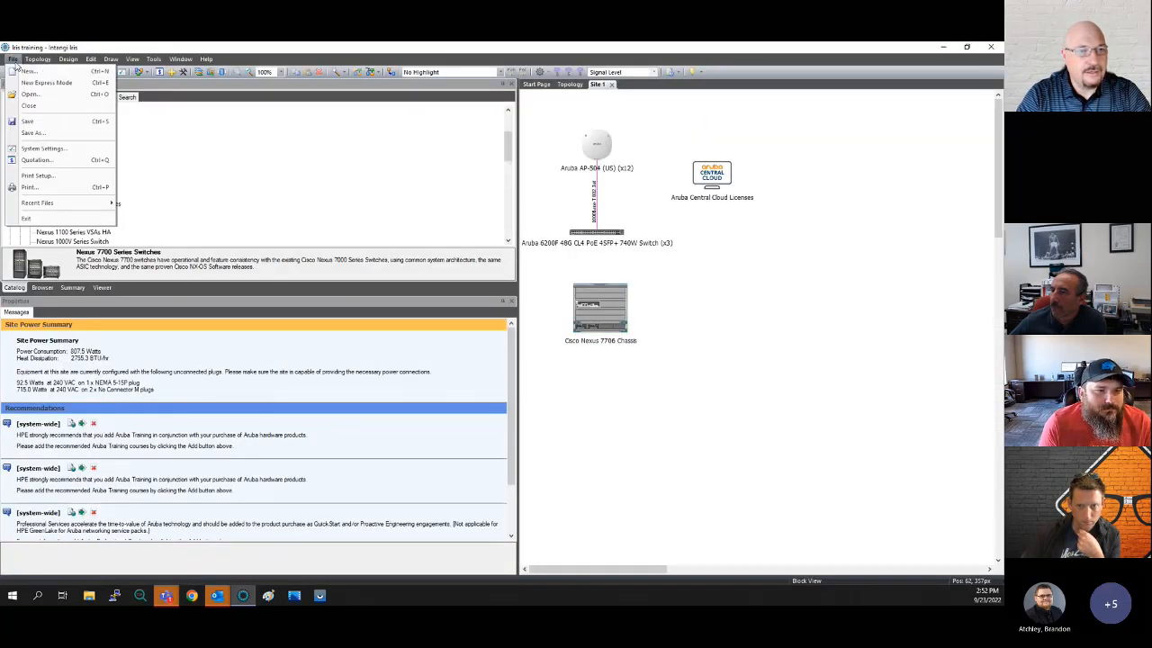
mouse_move(176, 60)
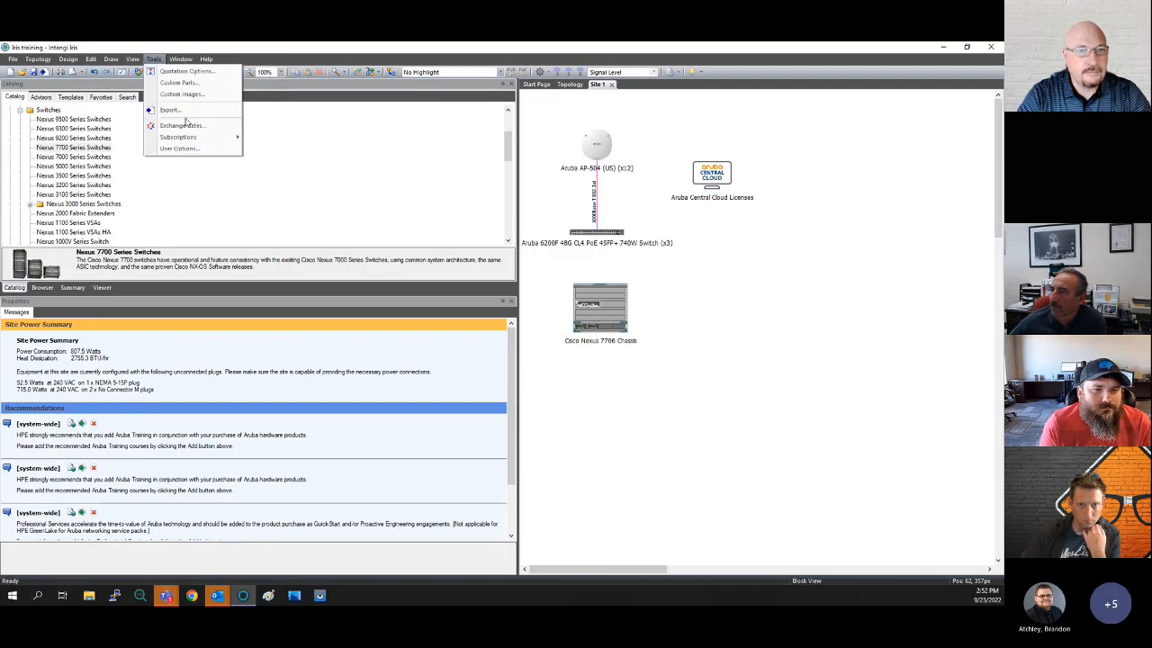
mouse_move(190, 140)
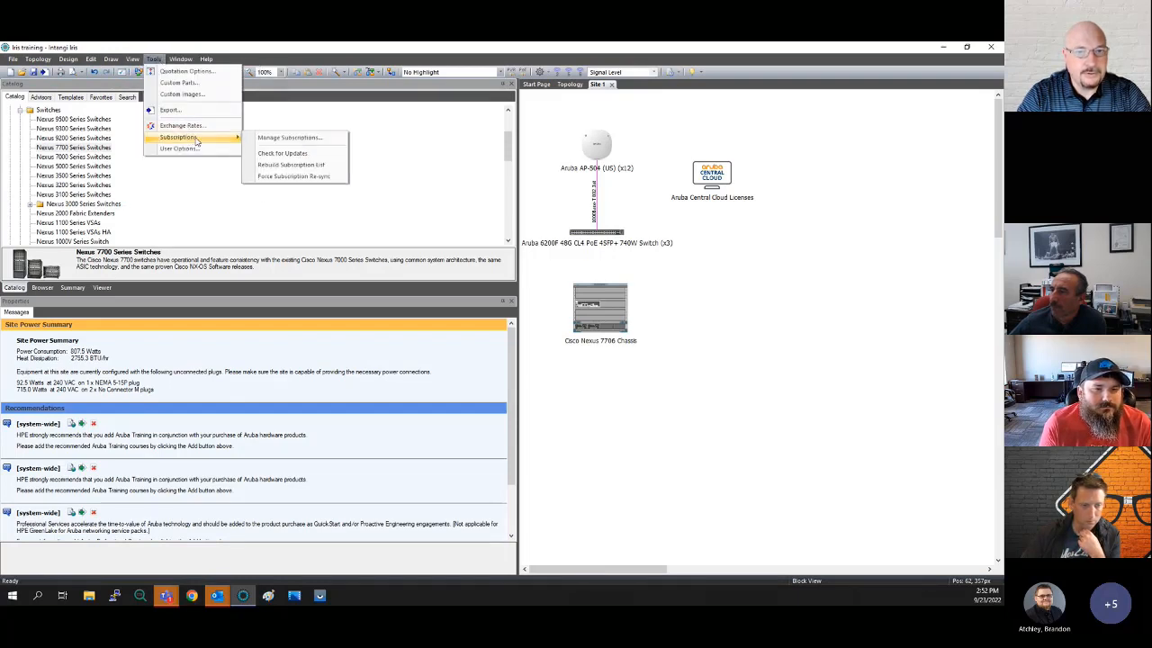
left_click(261, 138)
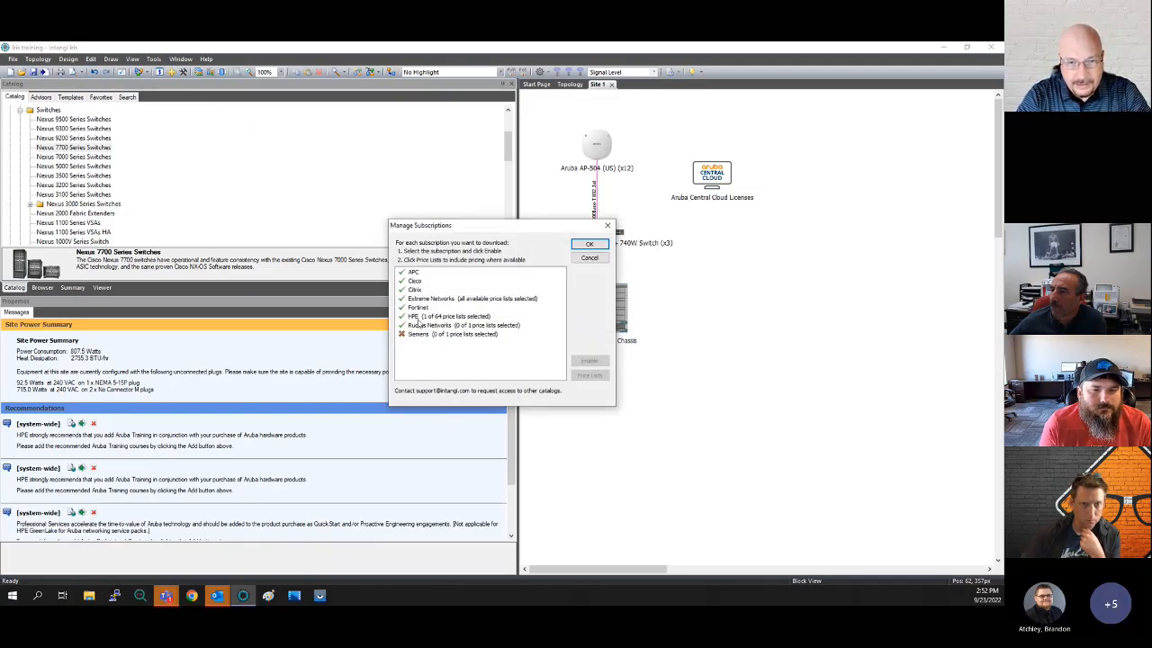
left_click(419, 282)
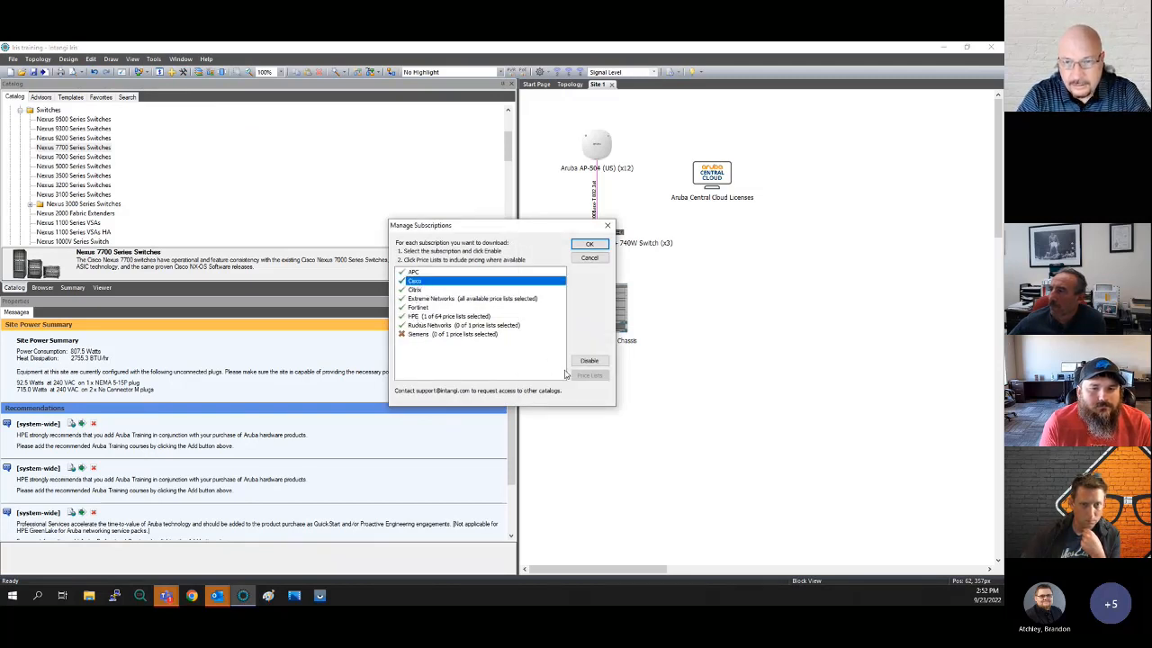
left_click(589, 245)
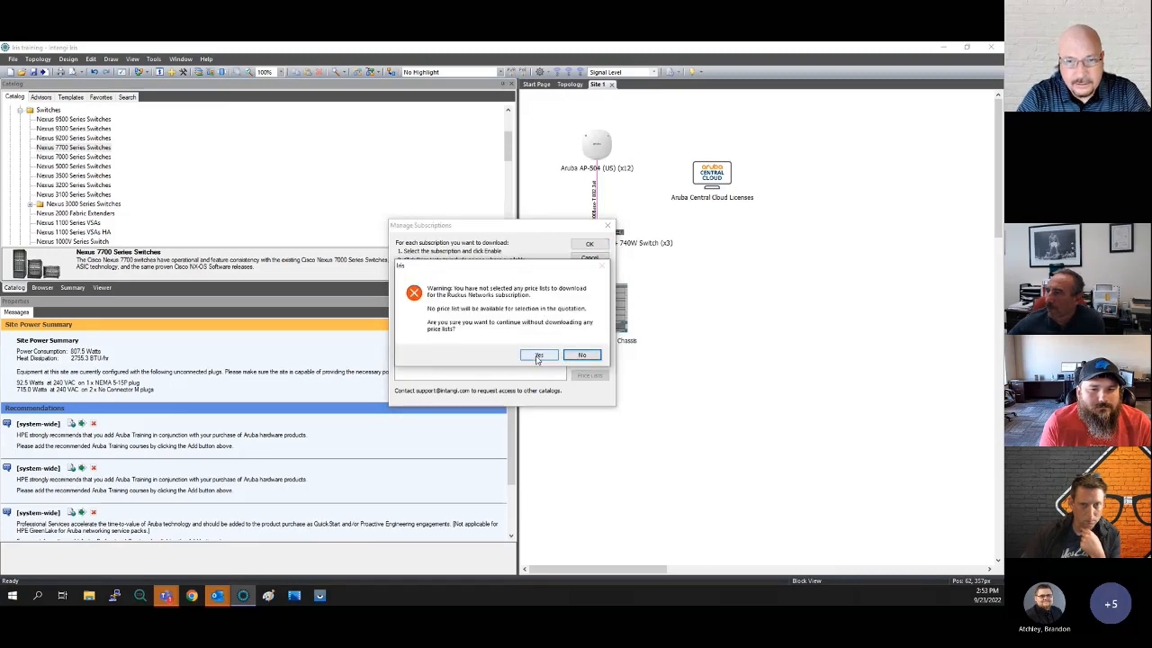
left_click(539, 356)
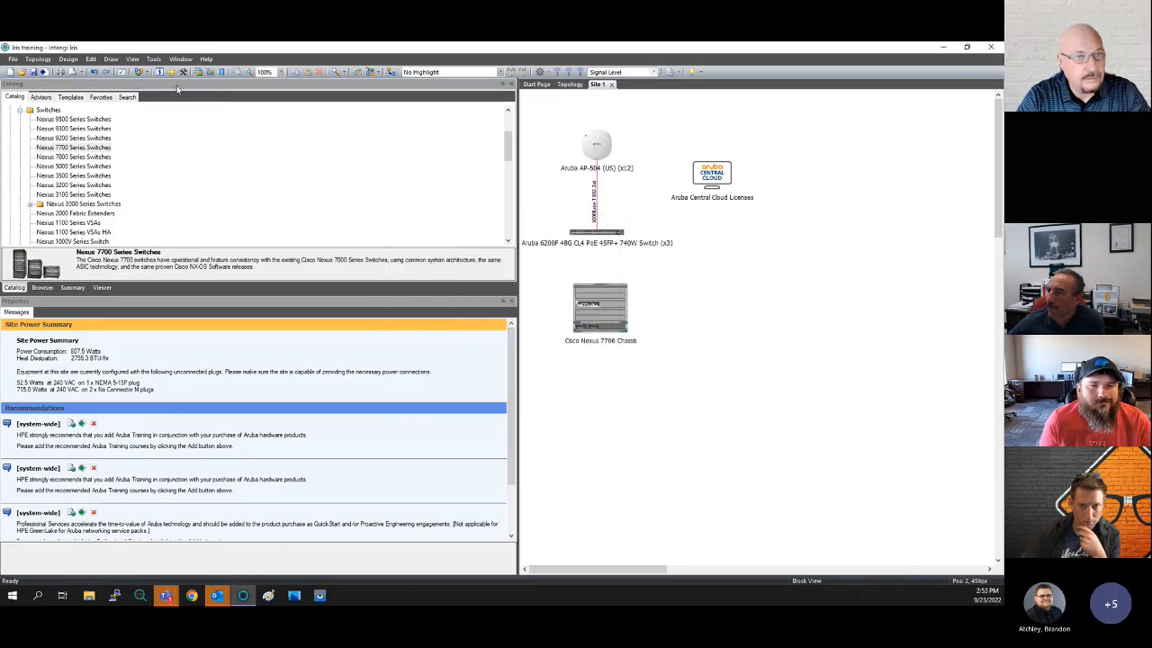
Delete the Cisco Nexus 7706 Chassis from the Site 1 drawing
left_click(587, 303)
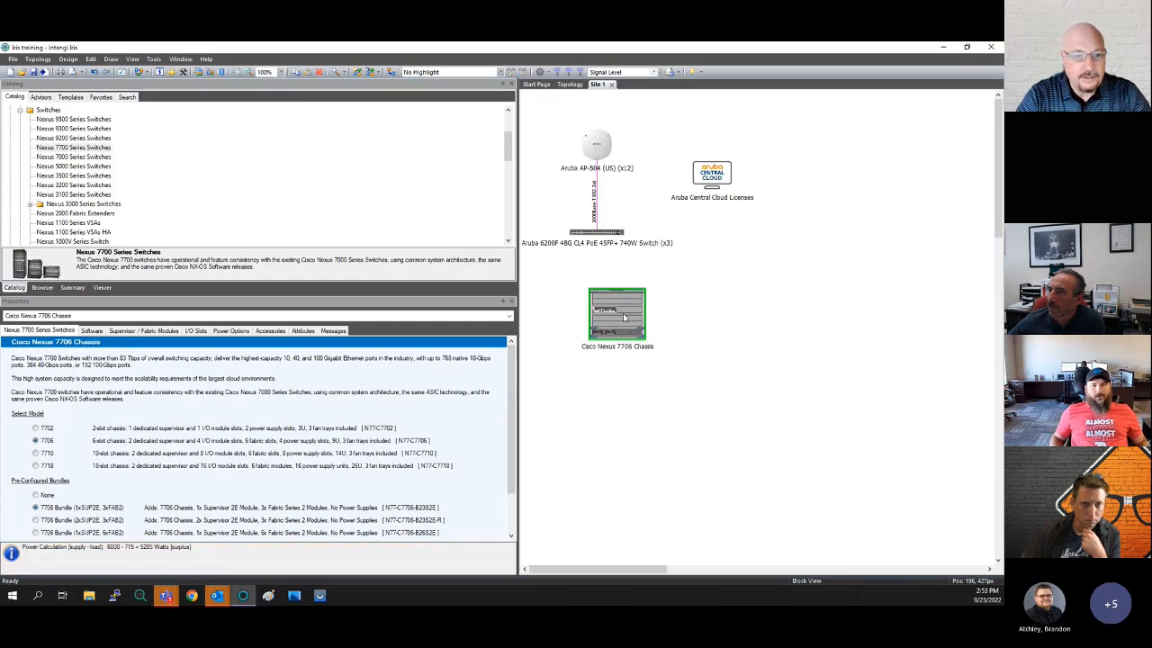
right_click(593, 304)
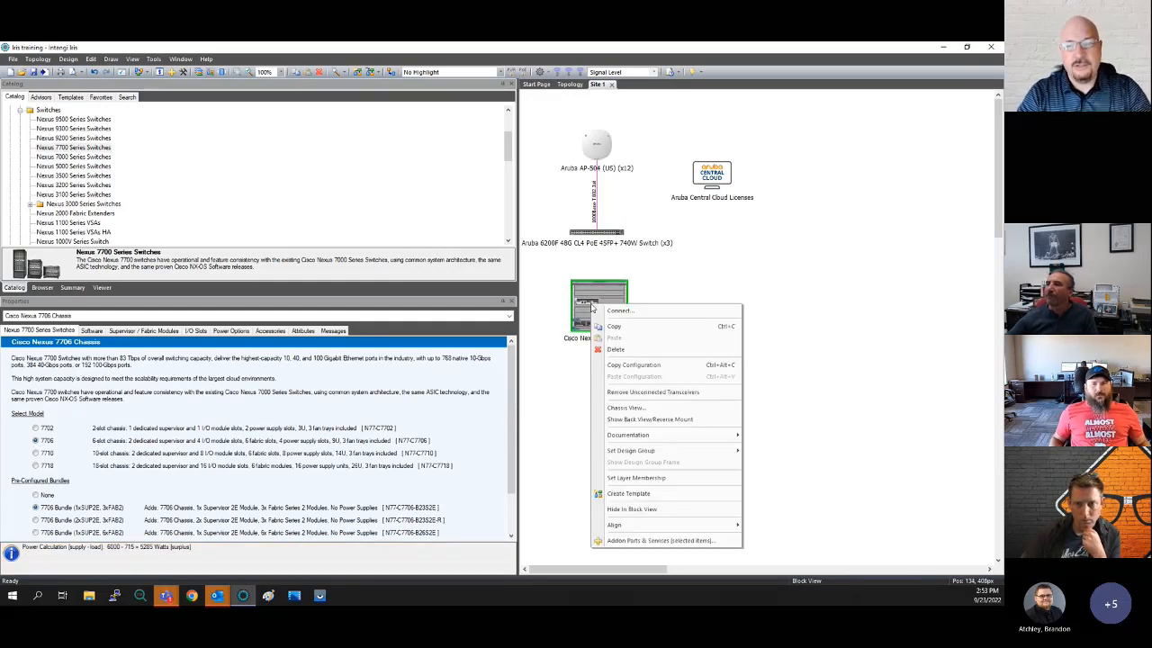
left_click(619, 351)
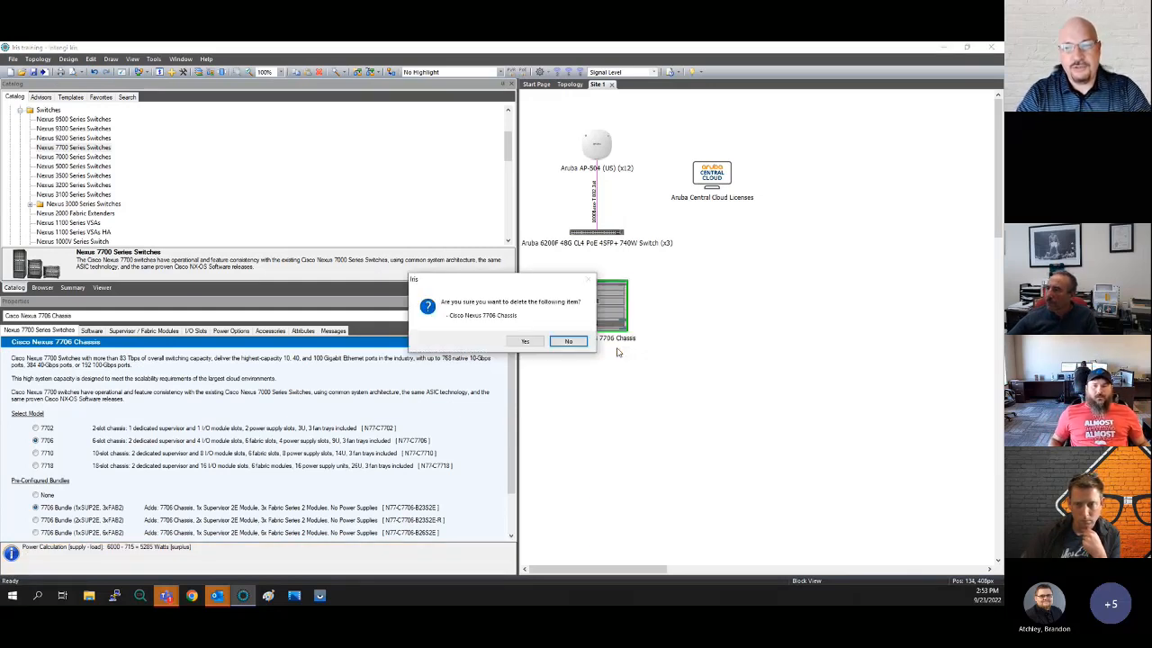
left_click(538, 347)
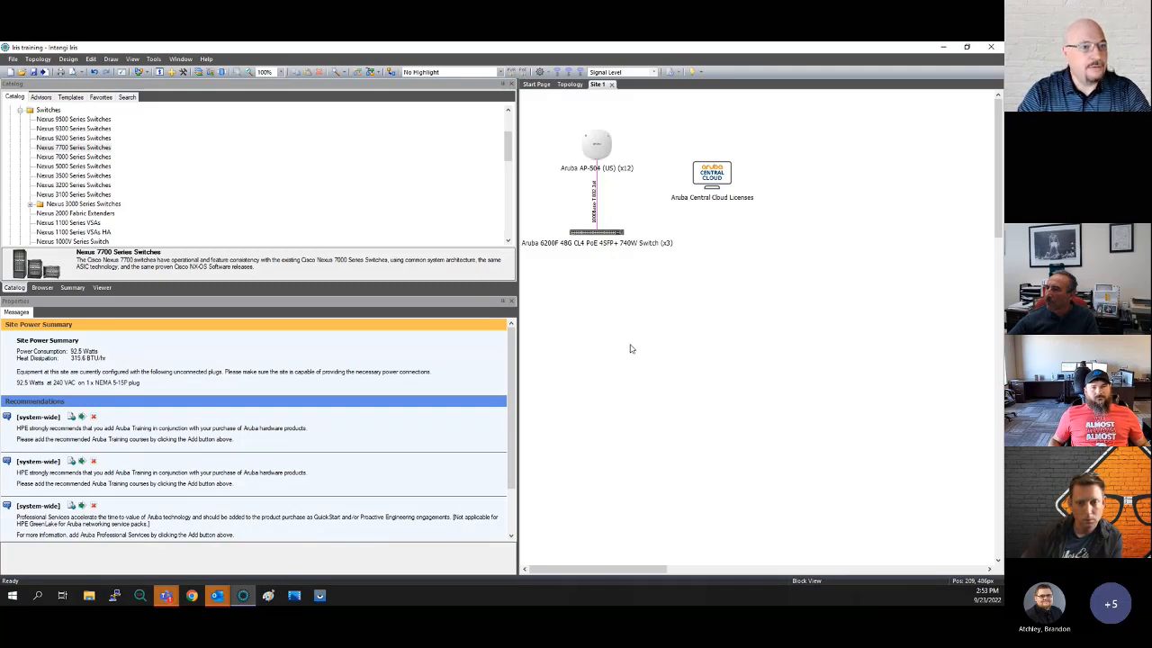
Collapse the Cisco Switches and Cisco folders so the catalog lists only the manufacturers
left_click(20, 110)
scroll(22, 144, "up", 3)
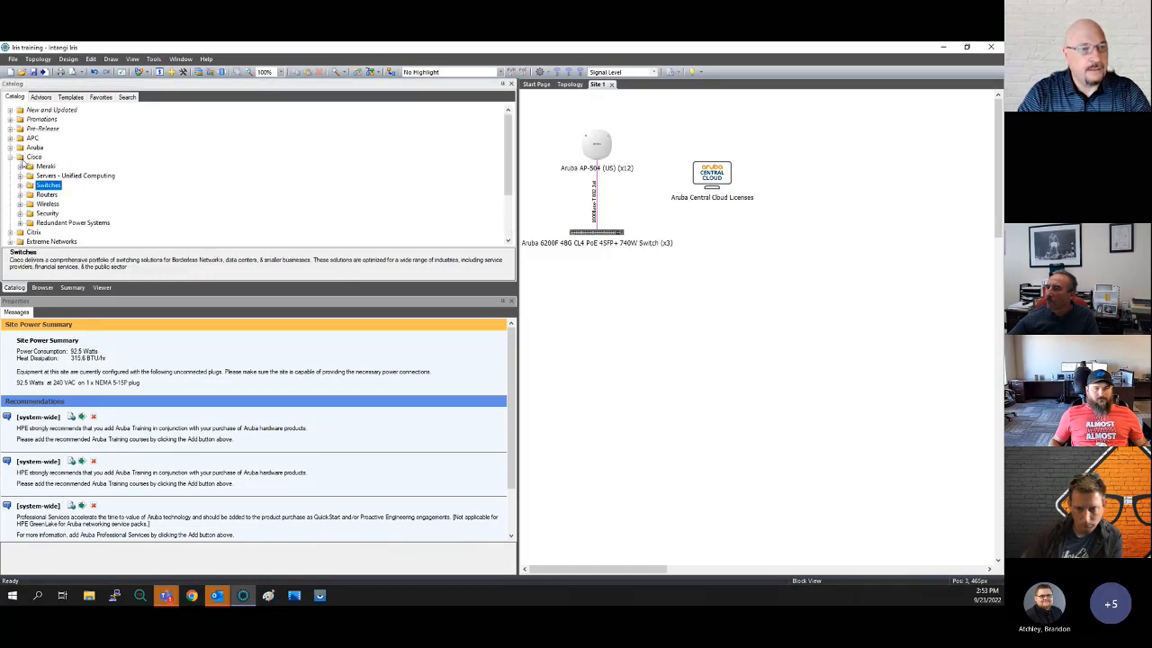
left_click(10, 158)
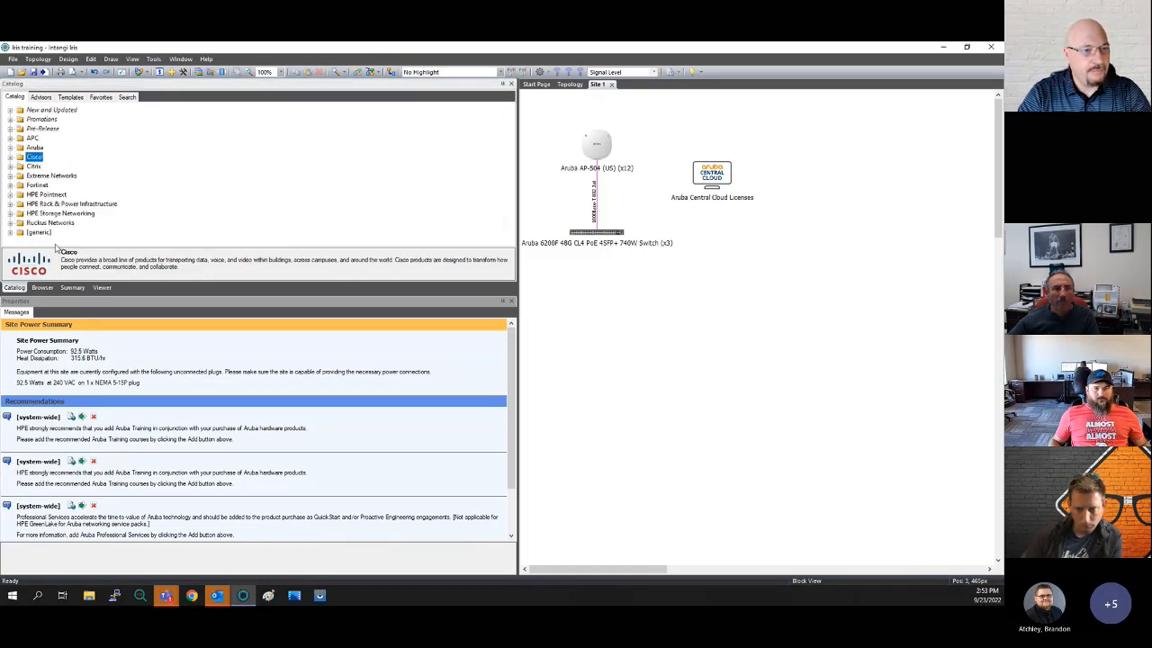
Show Site 1 in Wireless View to examine the access point's signal coverage
left_click(154, 59)
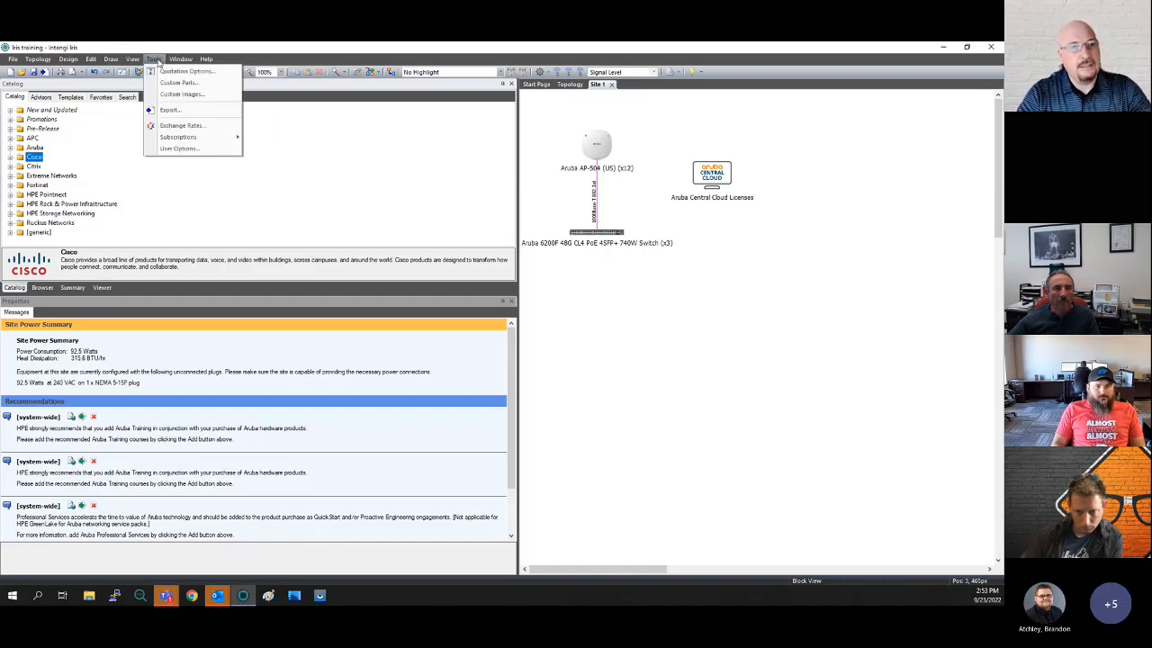
mouse_move(181, 141)
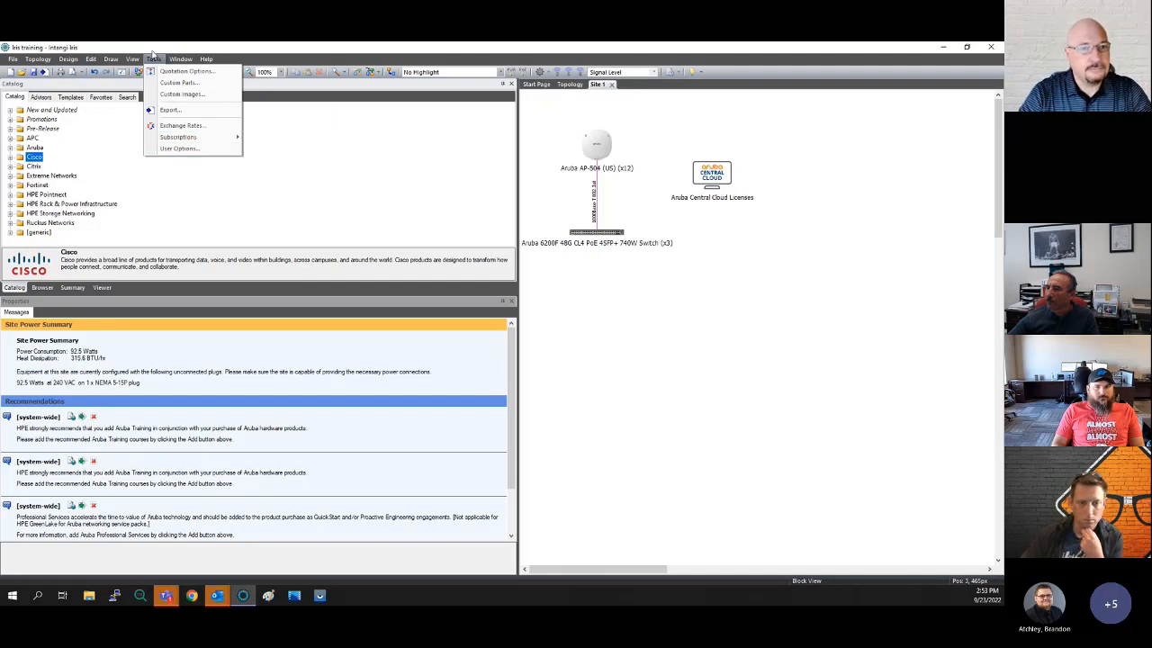
mouse_move(136, 63)
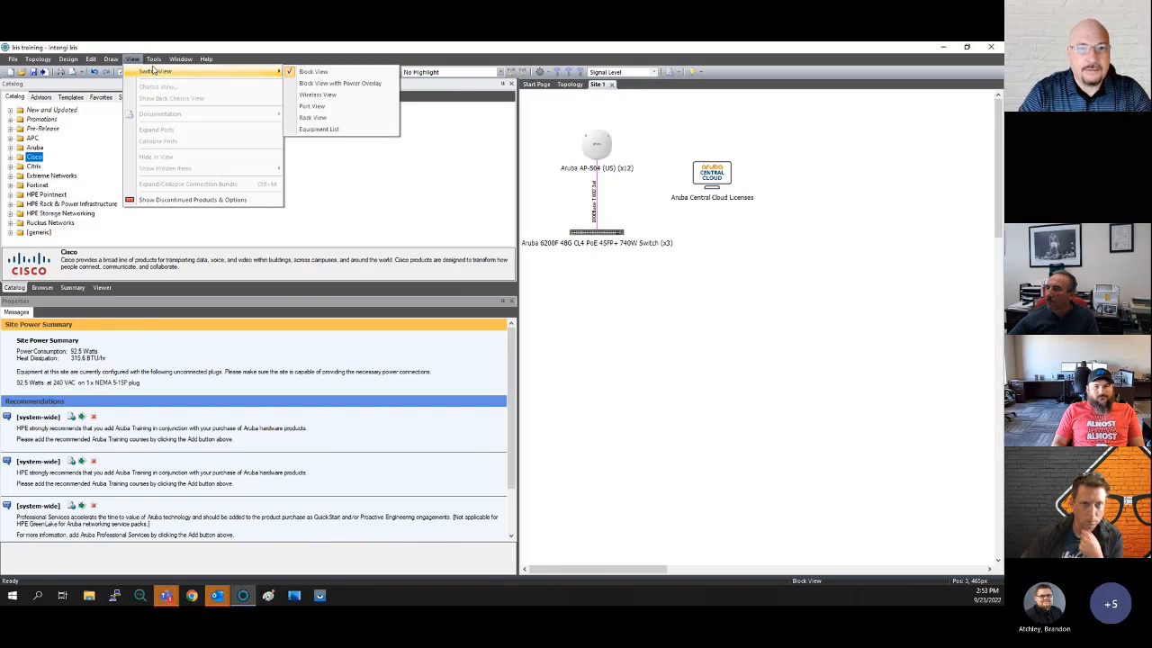
left_click(354, 100)
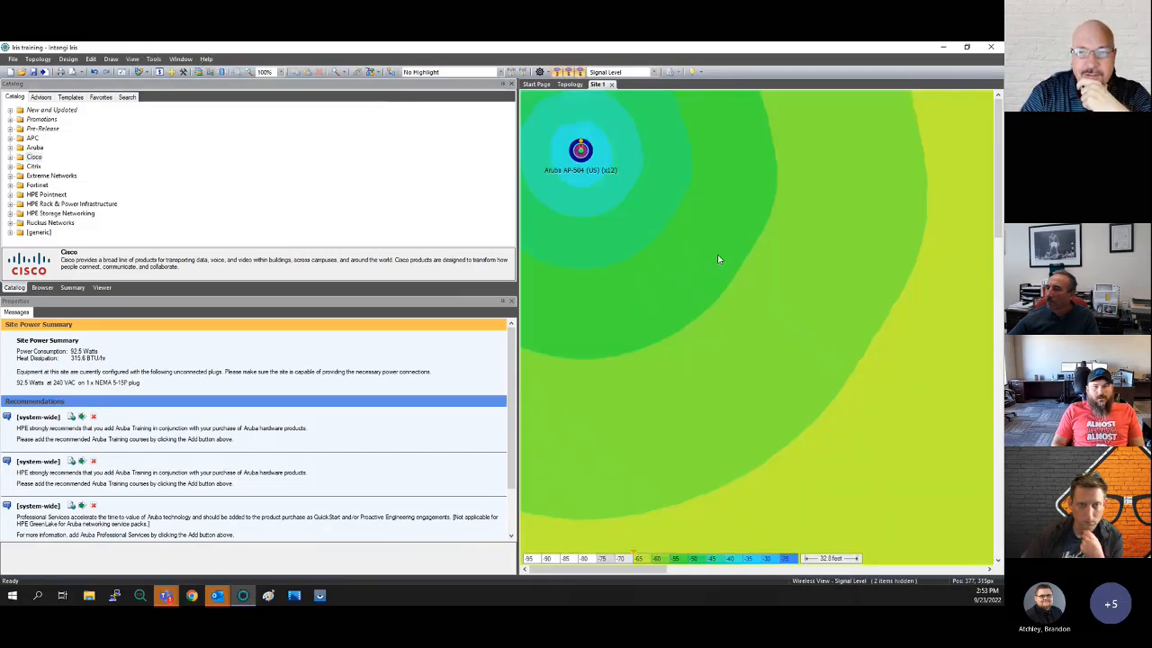
Switch Site 1 to Port View and move the 6200F switch block below and to the right of the AP-504 block
left_click(132, 58)
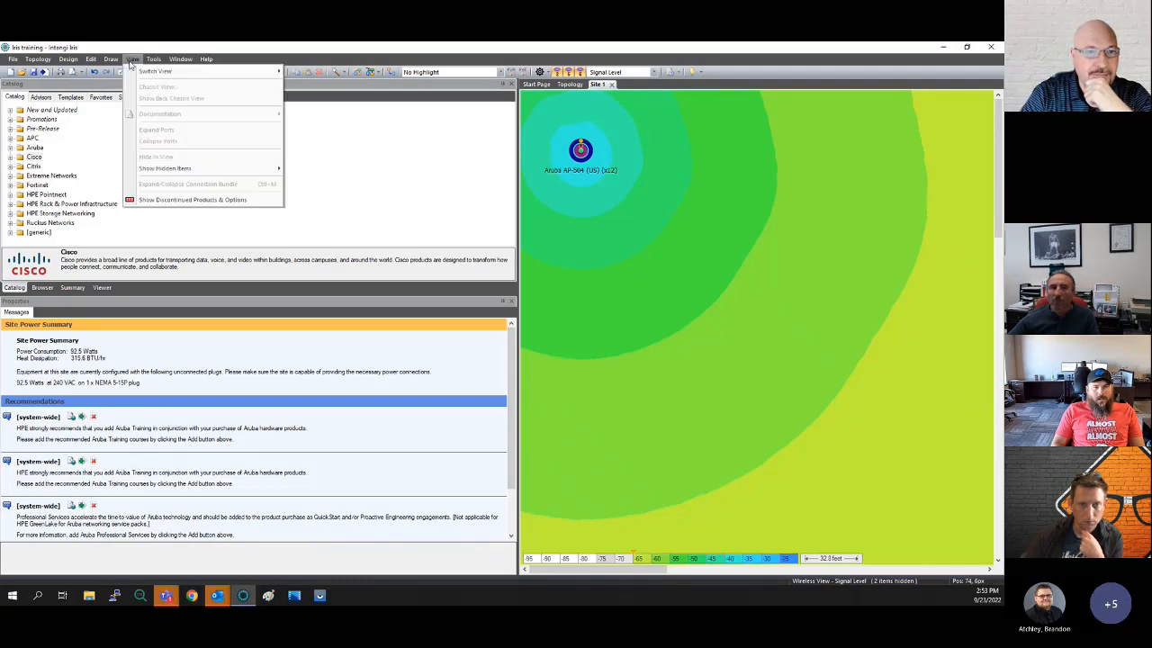
mouse_move(155, 72)
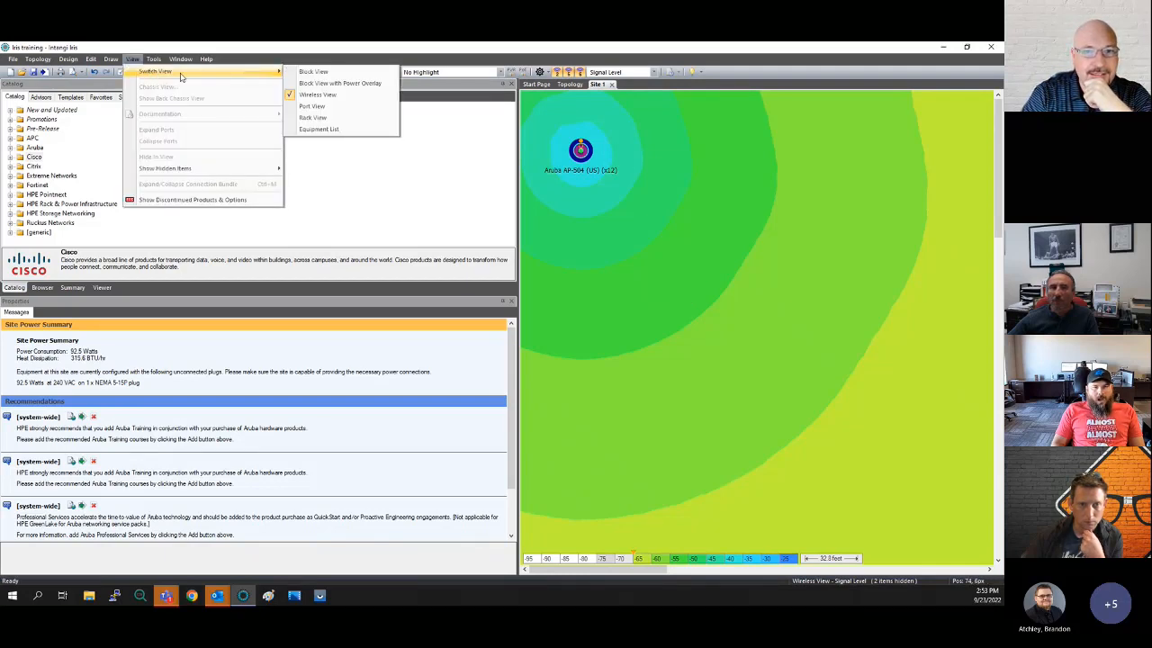
left_click(335, 108)
left_click_drag(687, 177, 727, 254)
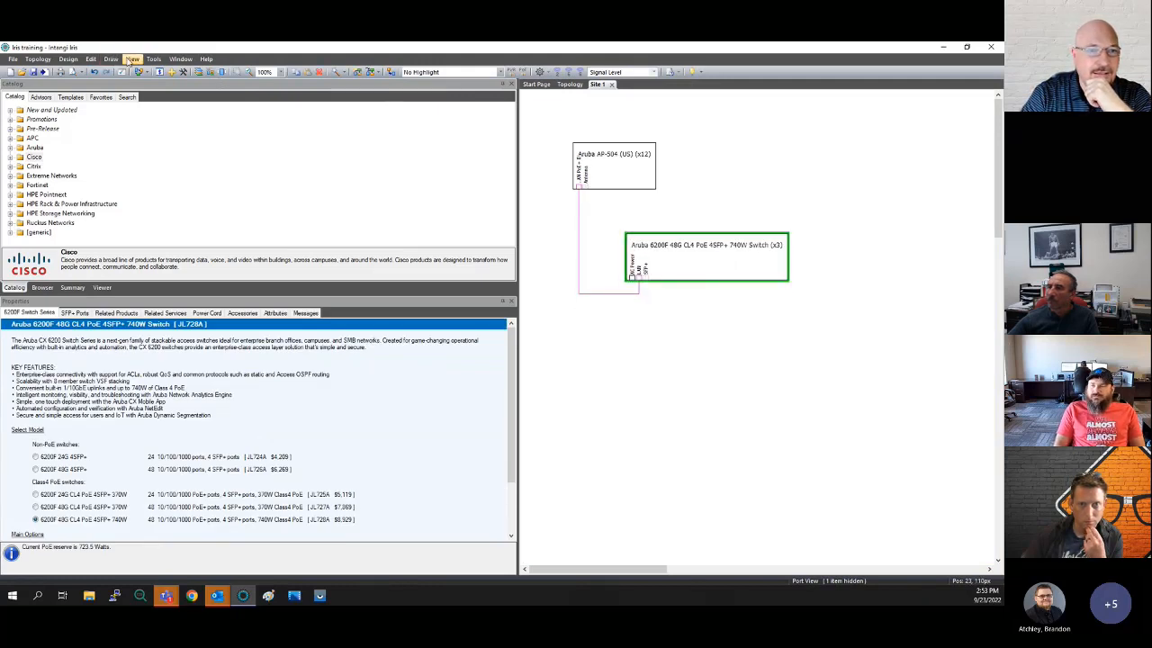
Examine Site 1 in Rack View, and return to Block View
left_click(131, 59)
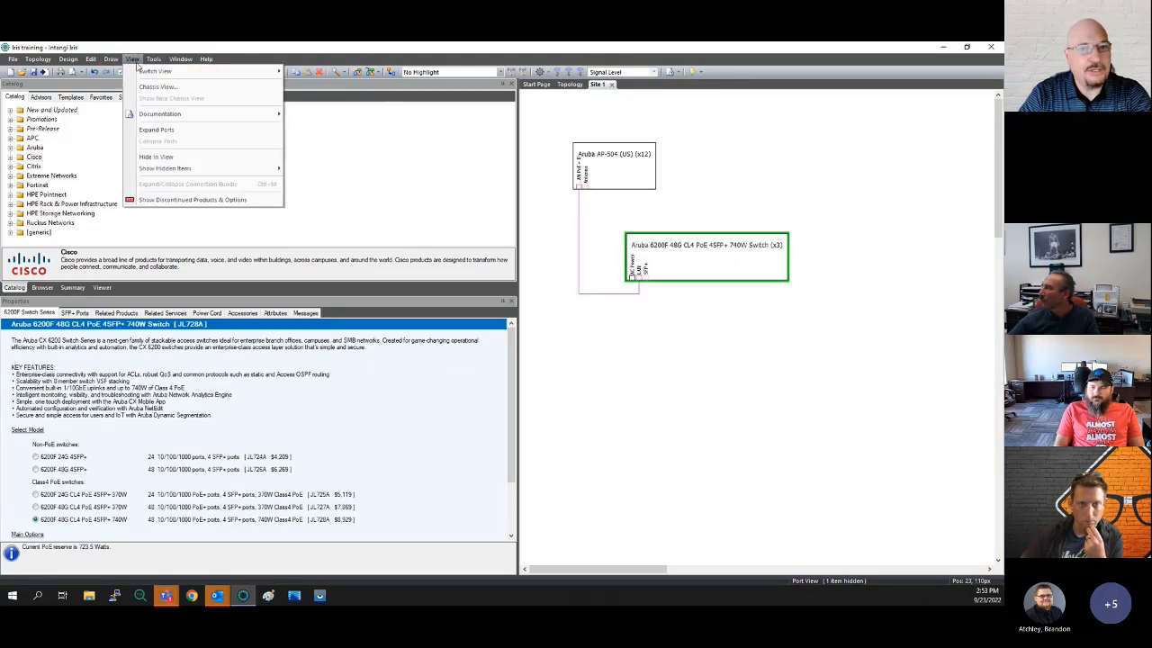
mouse_move(155, 71)
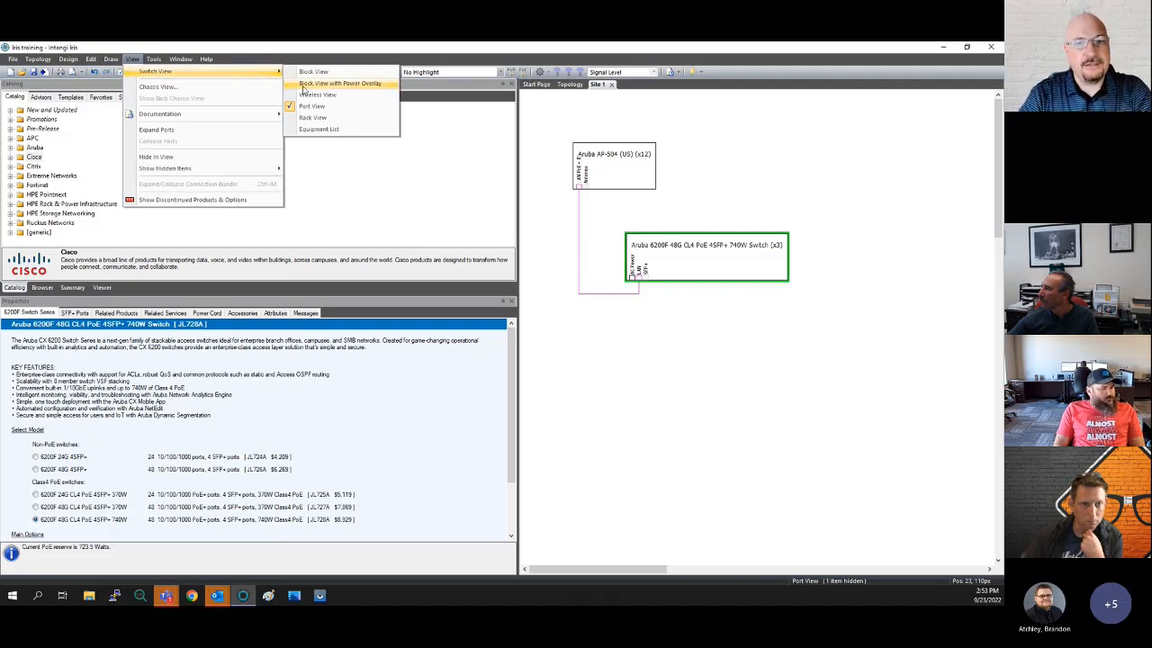
left_click(322, 118)
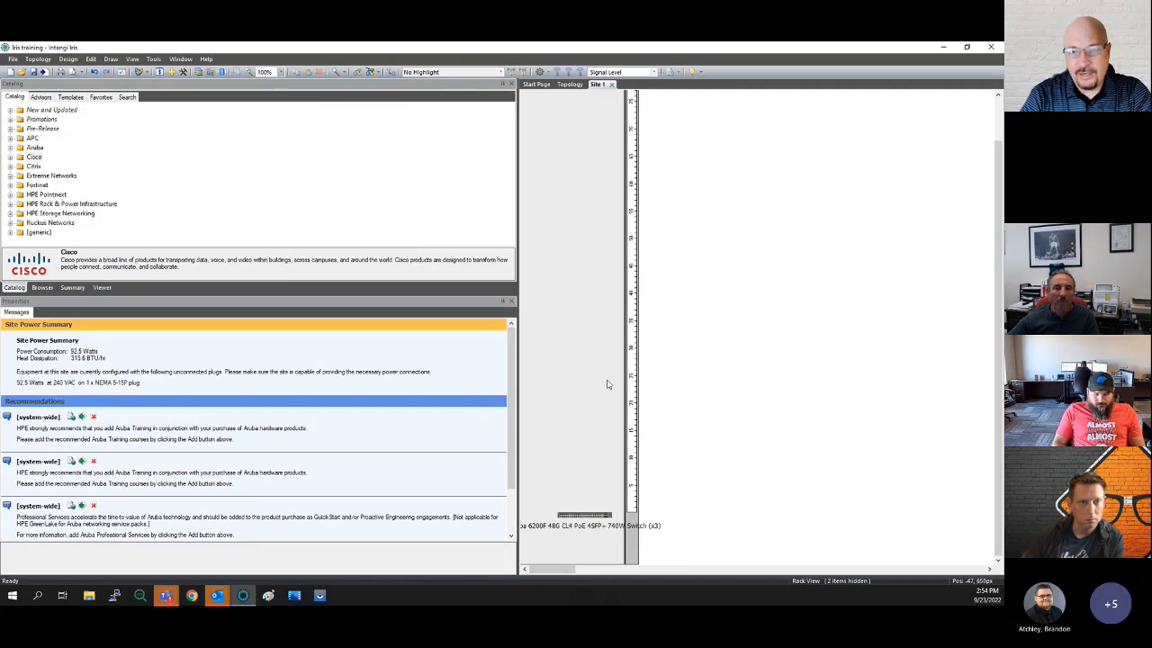
left_click(133, 58)
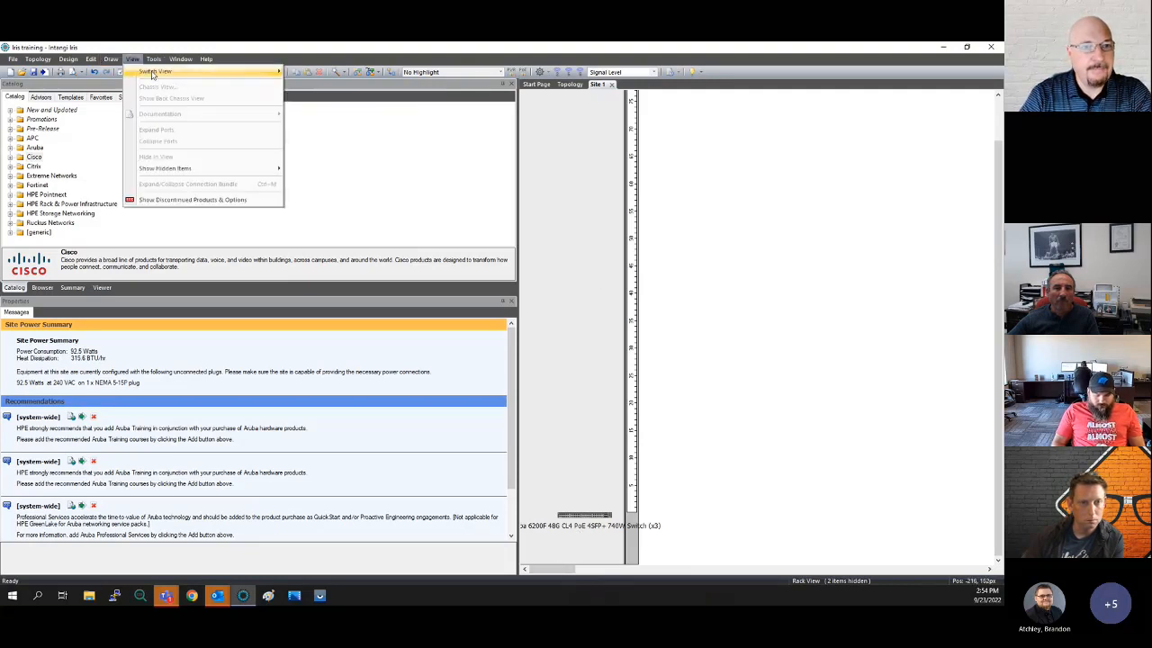
mouse_move(153, 74)
left_click(315, 72)
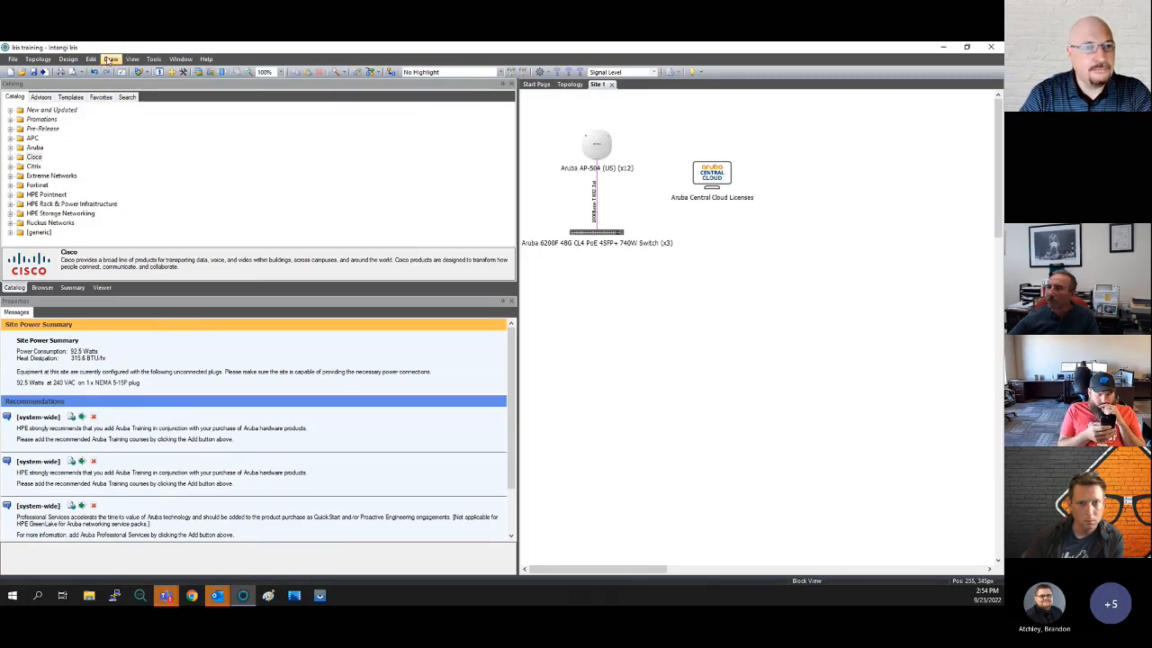
Examine the equipment's power figures in Block View with Power Overlay, and return to plain Block View
left_click(132, 59)
mouse_move(181, 72)
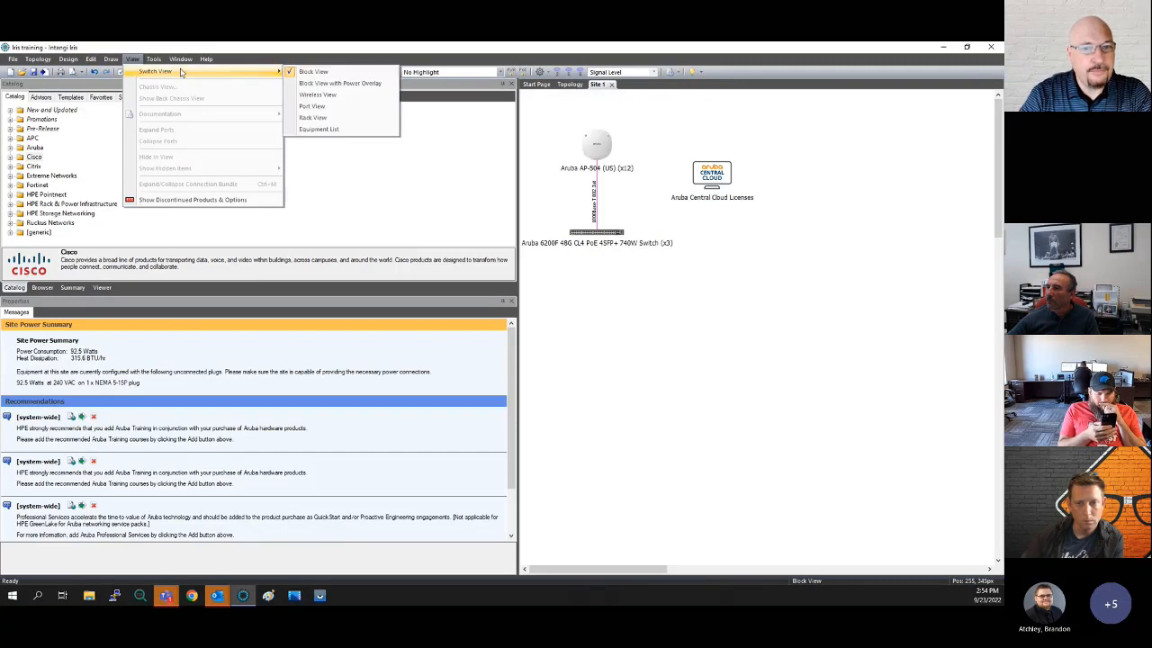
left_click(350, 84)
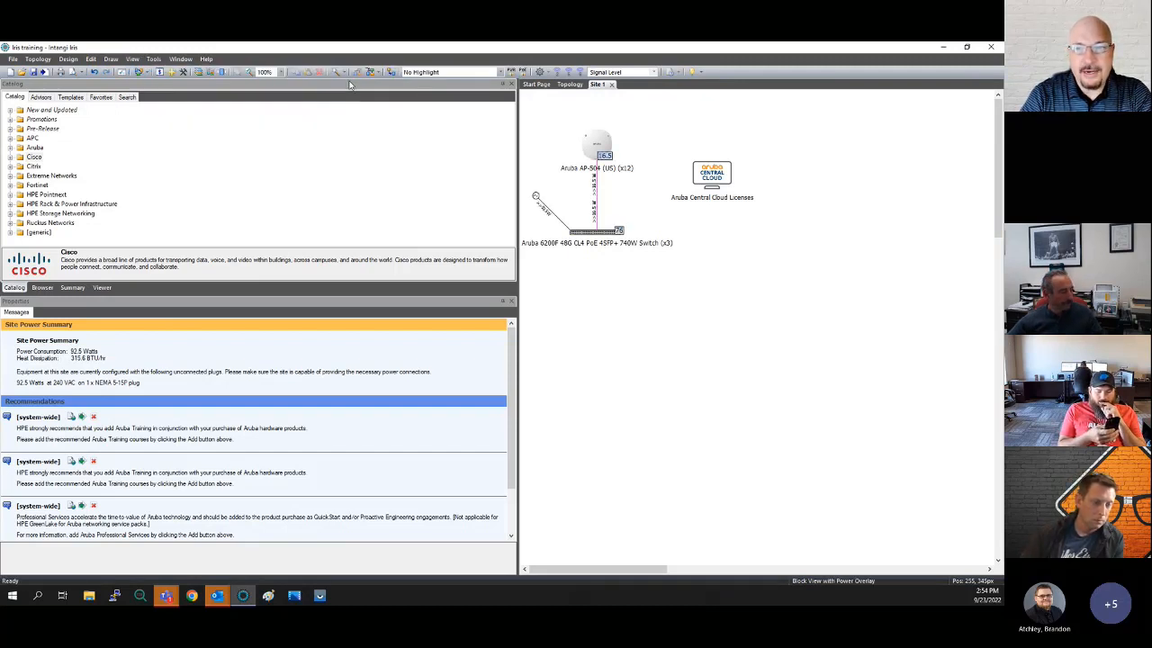
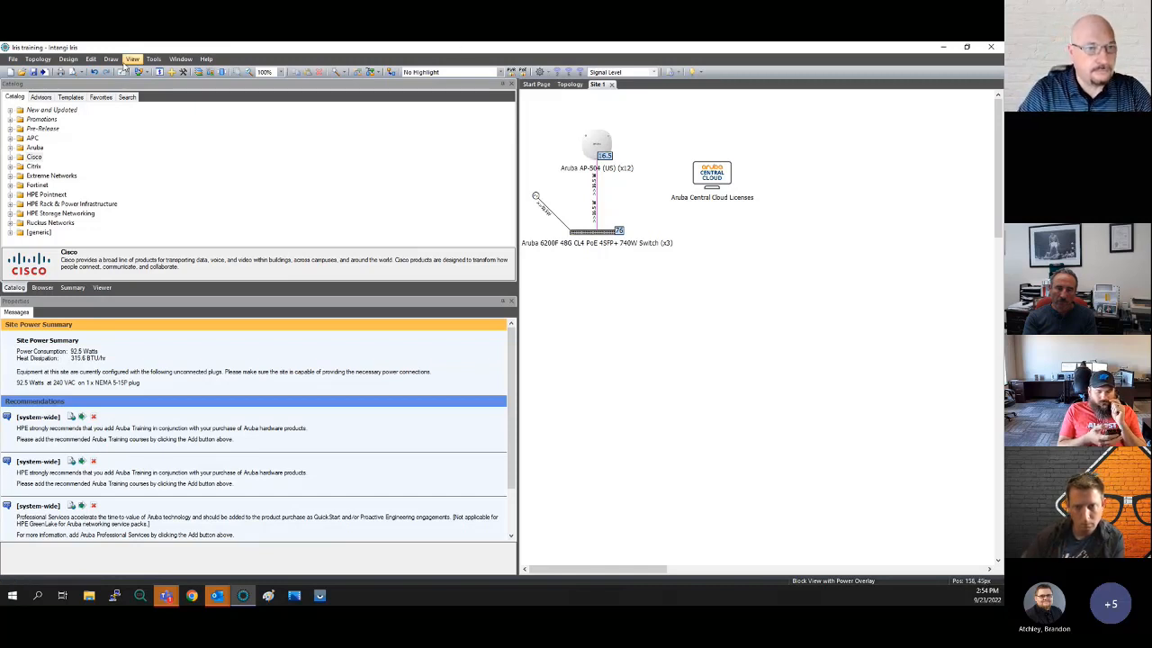
left_click(154, 60)
mouse_move(132, 60)
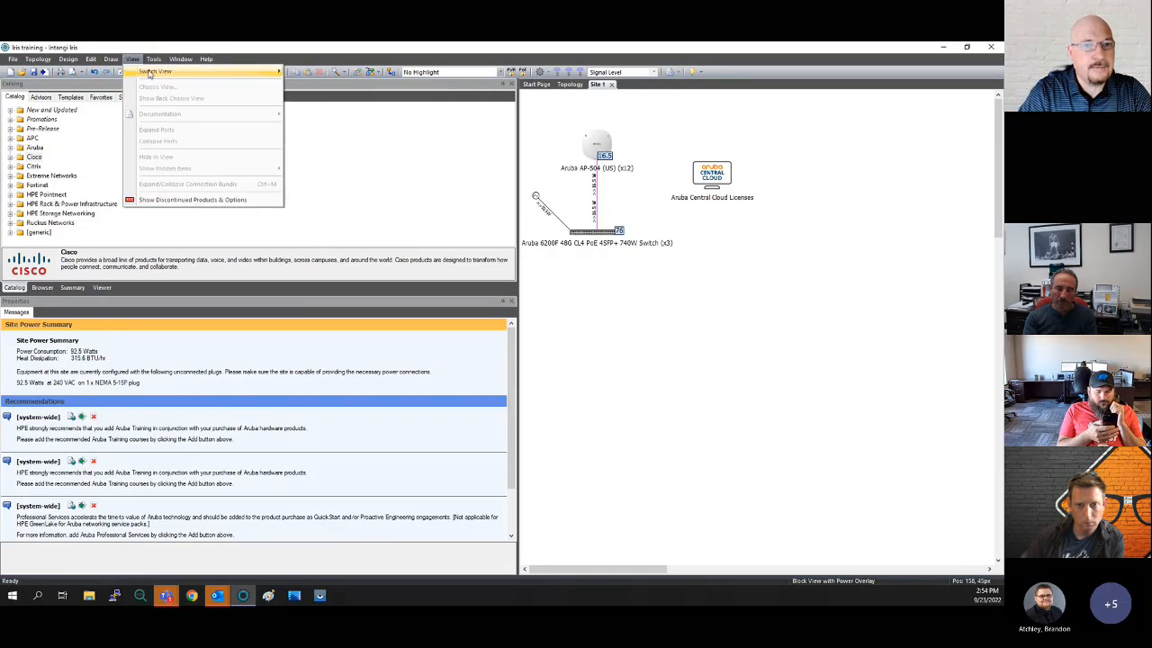
mouse_move(256, 74)
left_click(315, 71)
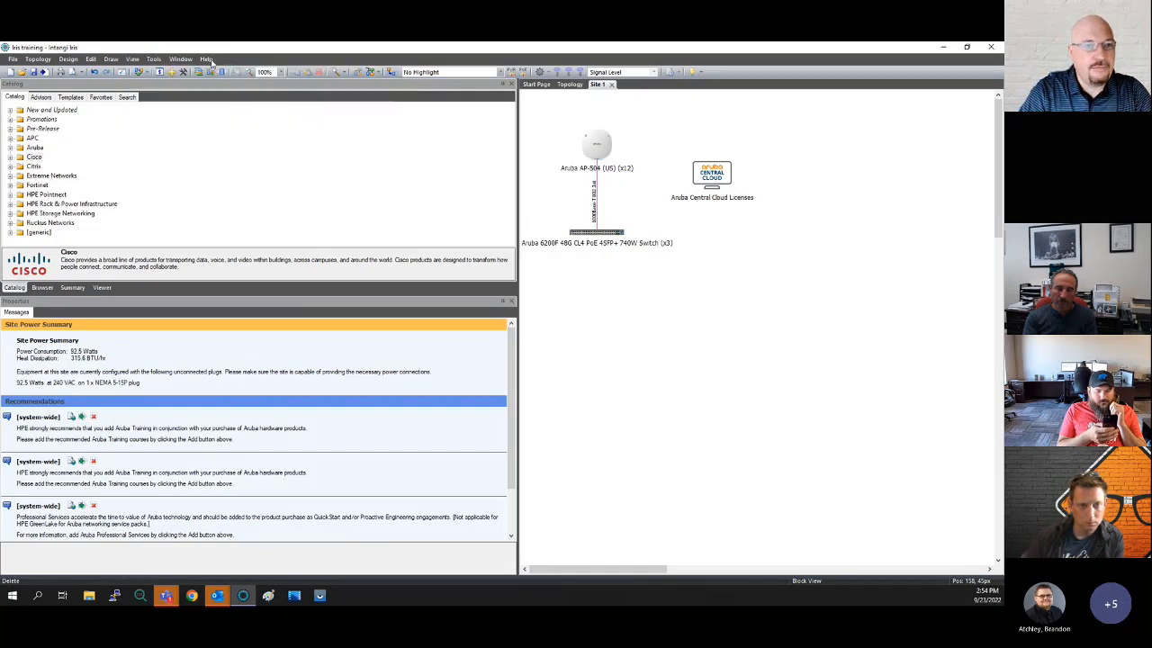
Draw an oval and resize it to surround the AP-504, the 6200F switch and the Aruba Central Cloud Licenses icon
left_click(111, 59)
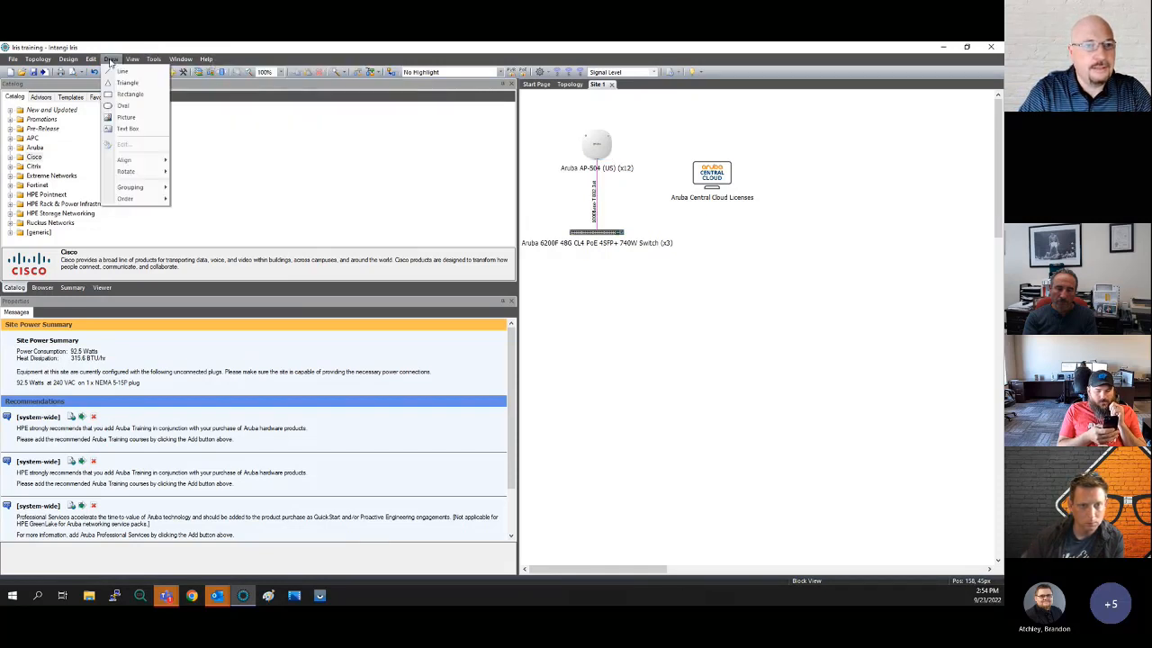
left_click(137, 106)
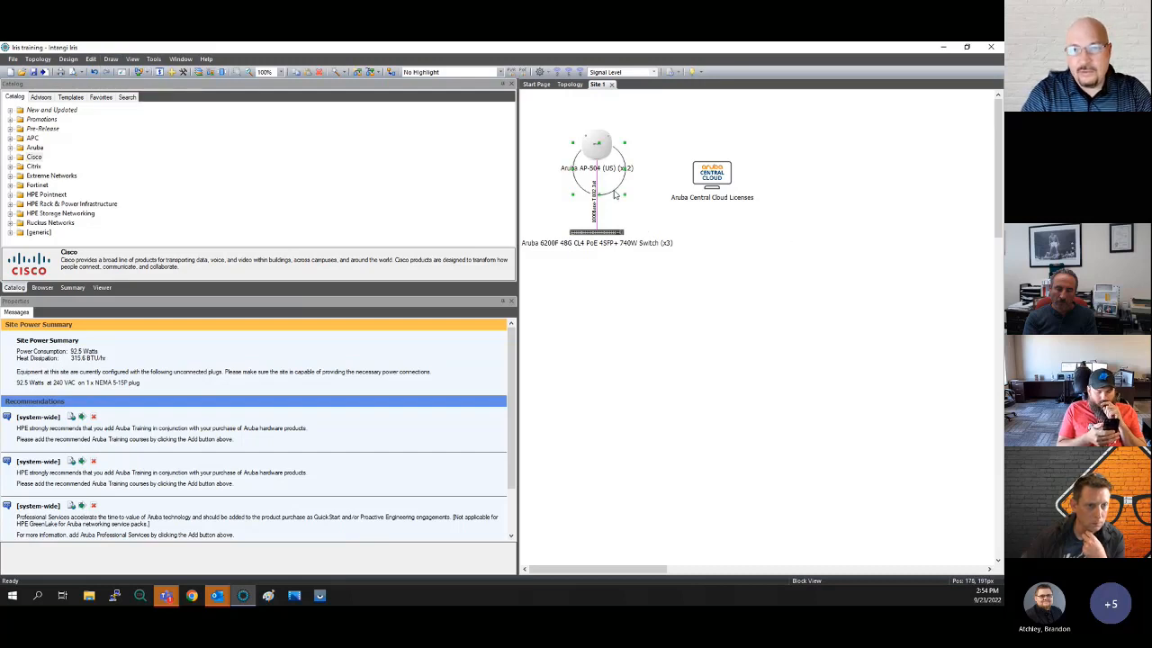
left_click_drag(616, 194, 527, 282)
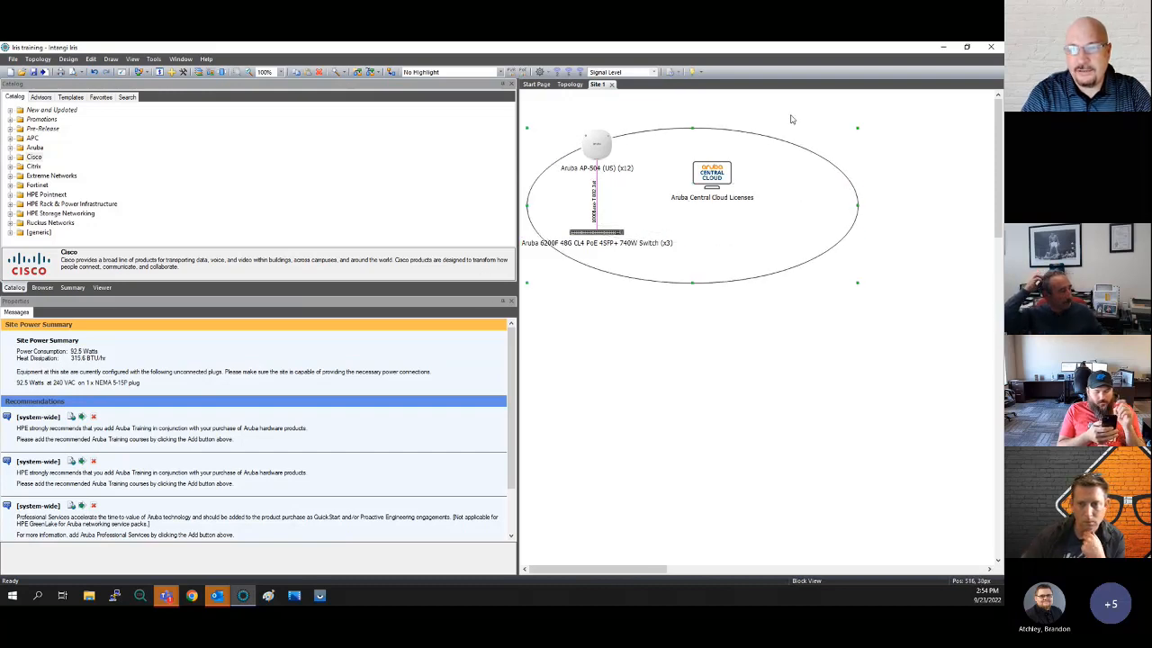
left_click_drag(760, 136, 737, 120)
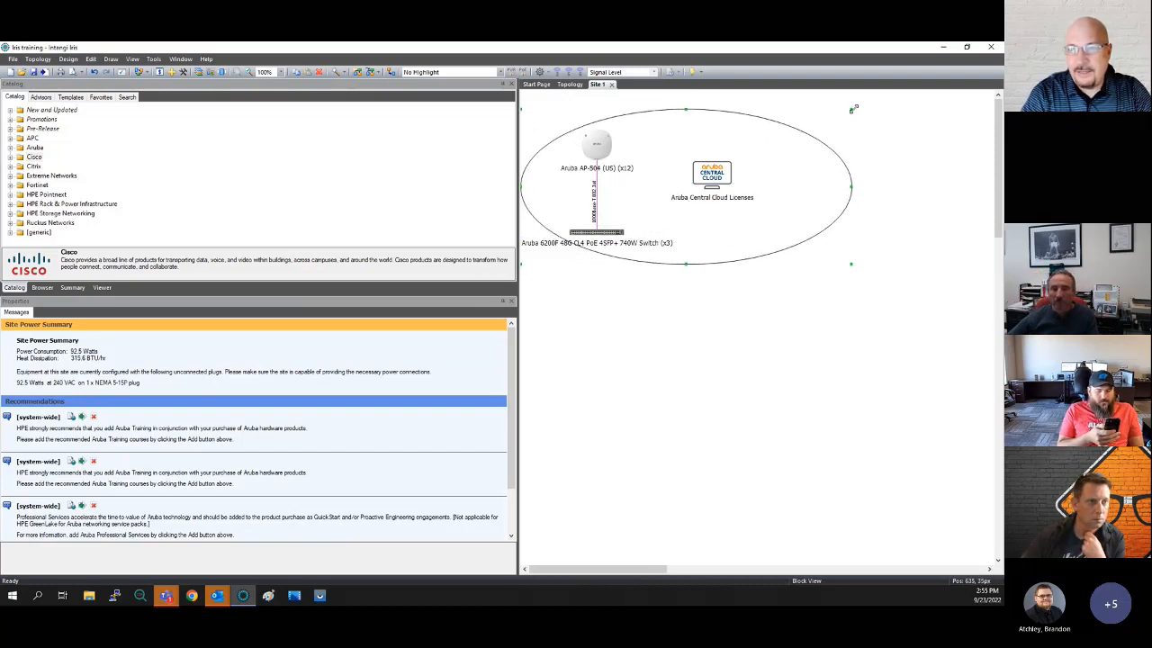
left_click_drag(850, 108, 755, 112)
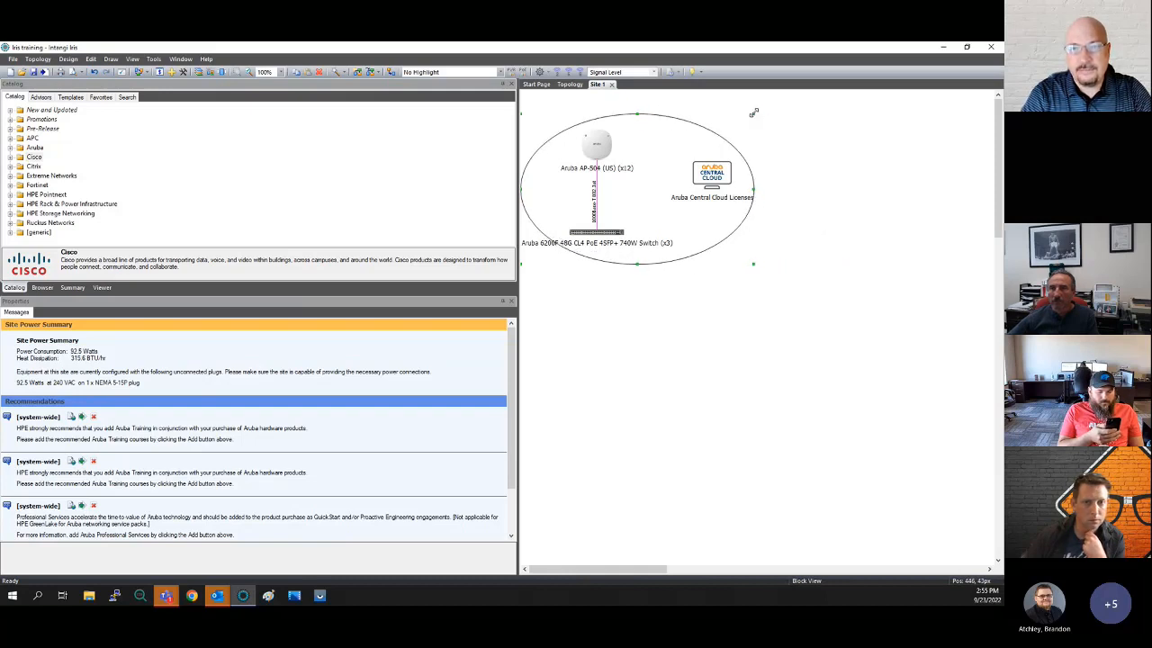
Draw a text box between the AP-504 and the Aruba Central Cloud Licenses icon, containing the text "Data center switches"
left_click(91, 59)
mouse_move(114, 60)
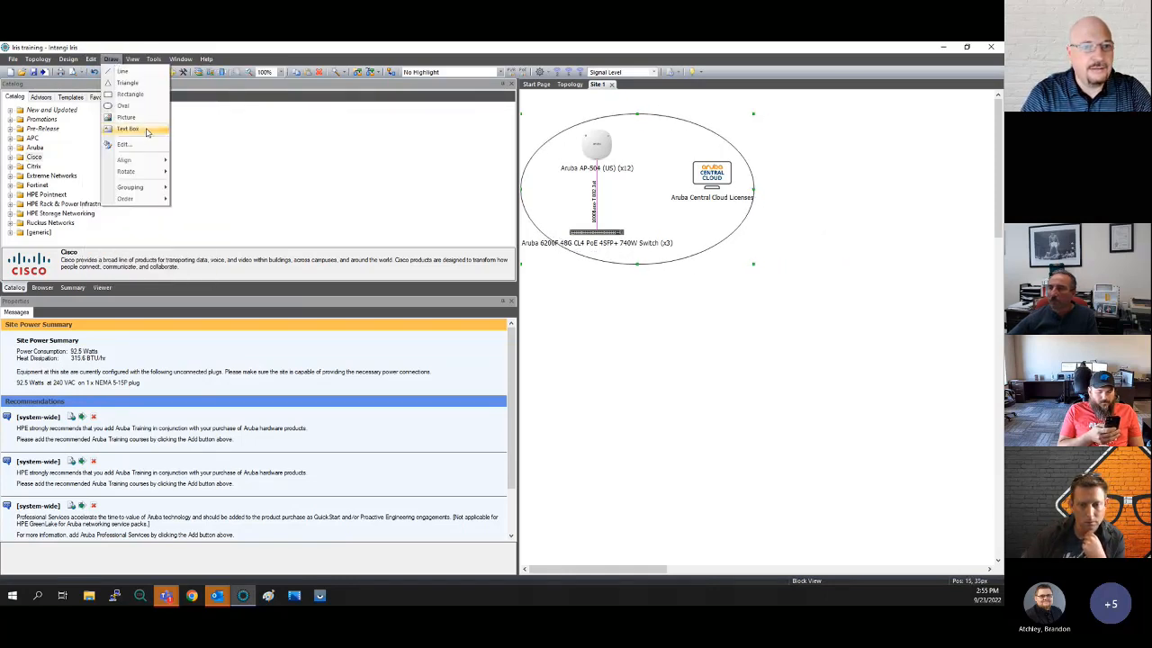
left_click(146, 129)
left_click_drag(615, 198, 653, 160)
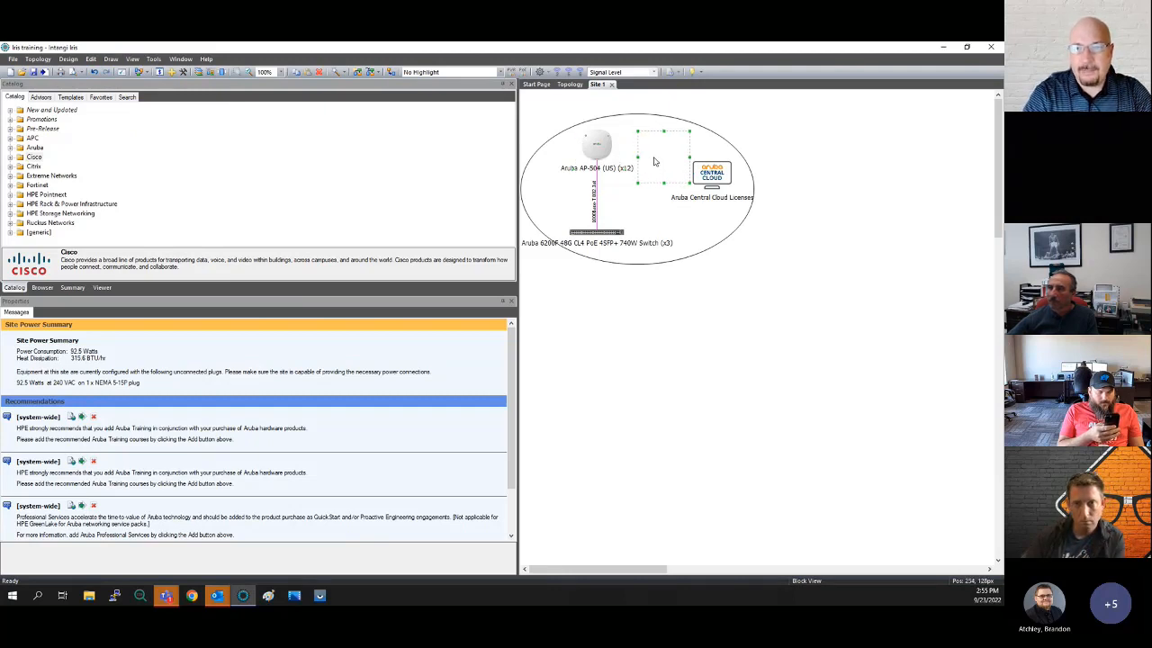
double_click(654, 161)
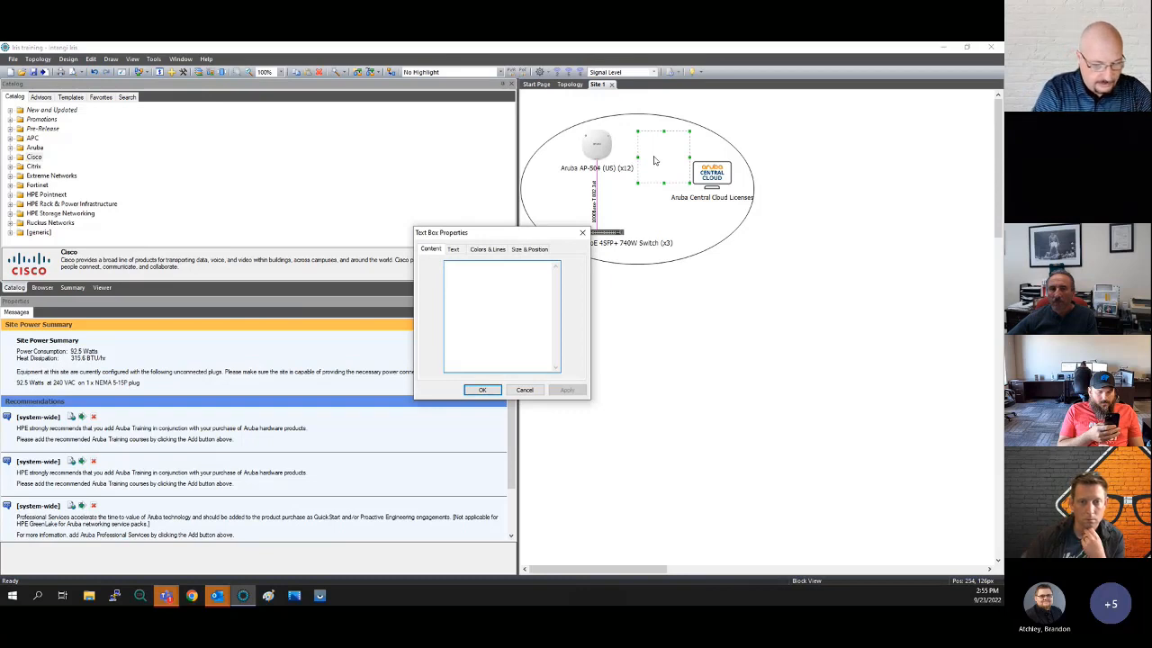
type("Data center switches")
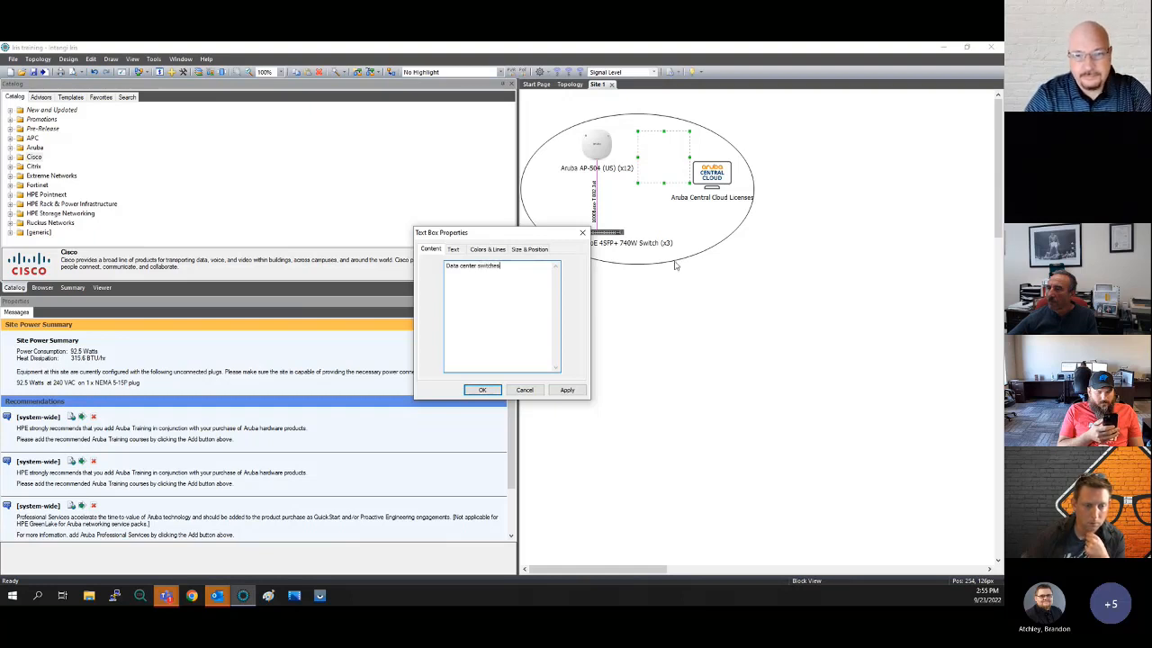
left_click(567, 389)
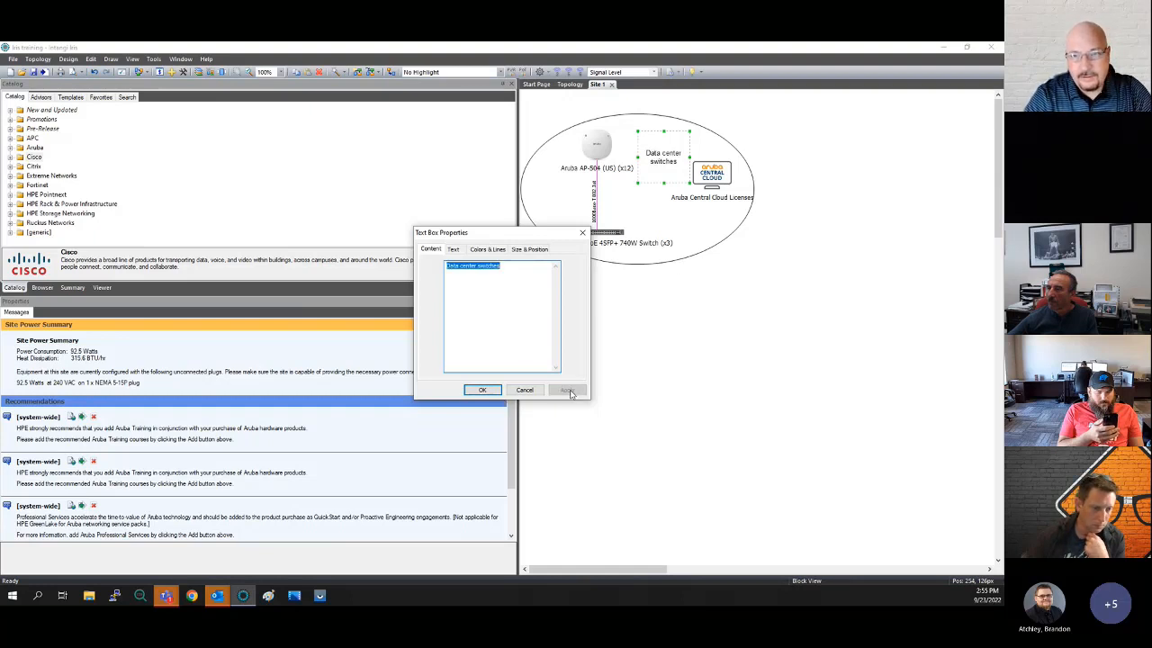
left_click(483, 390)
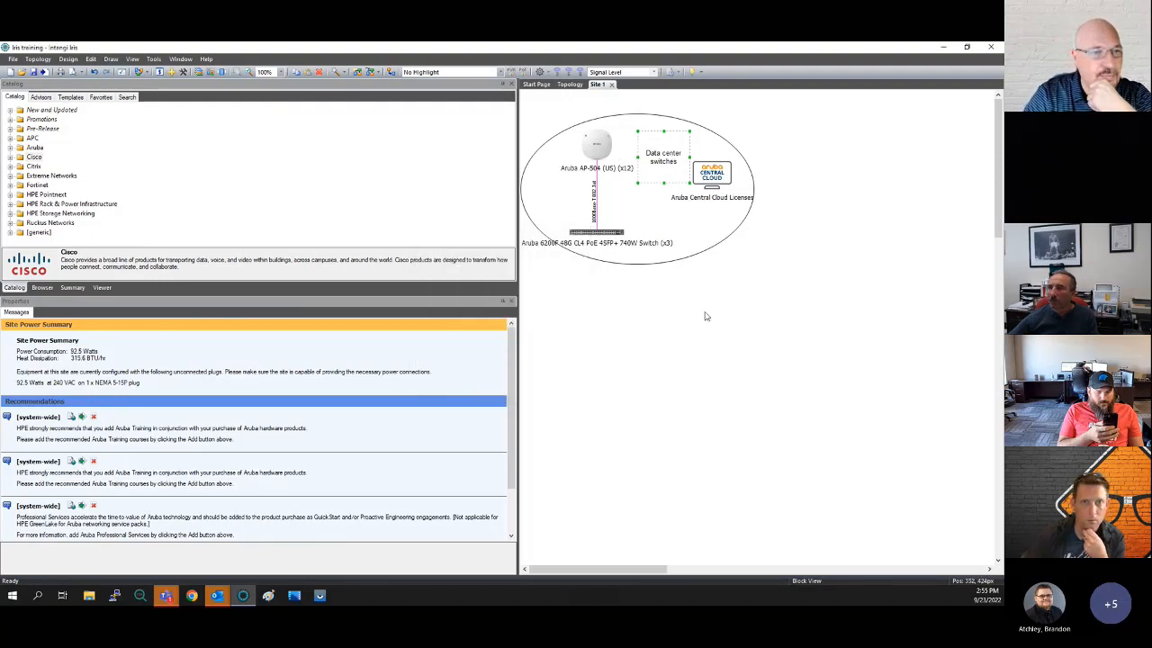
left_click(91, 59)
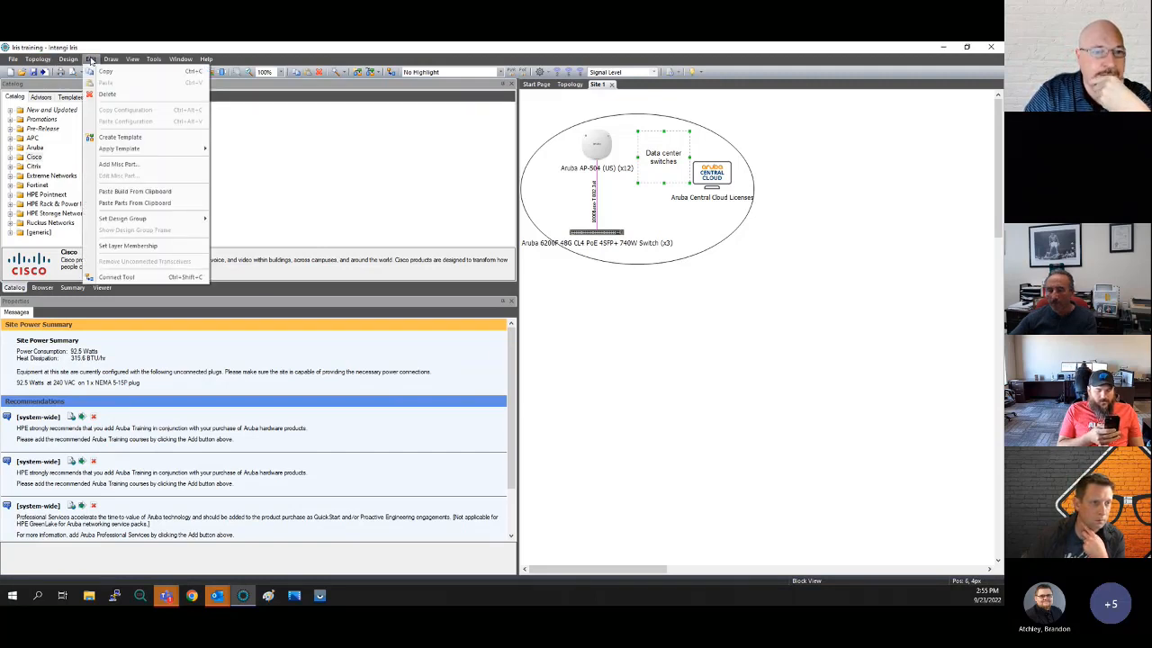
mouse_move(76, 60)
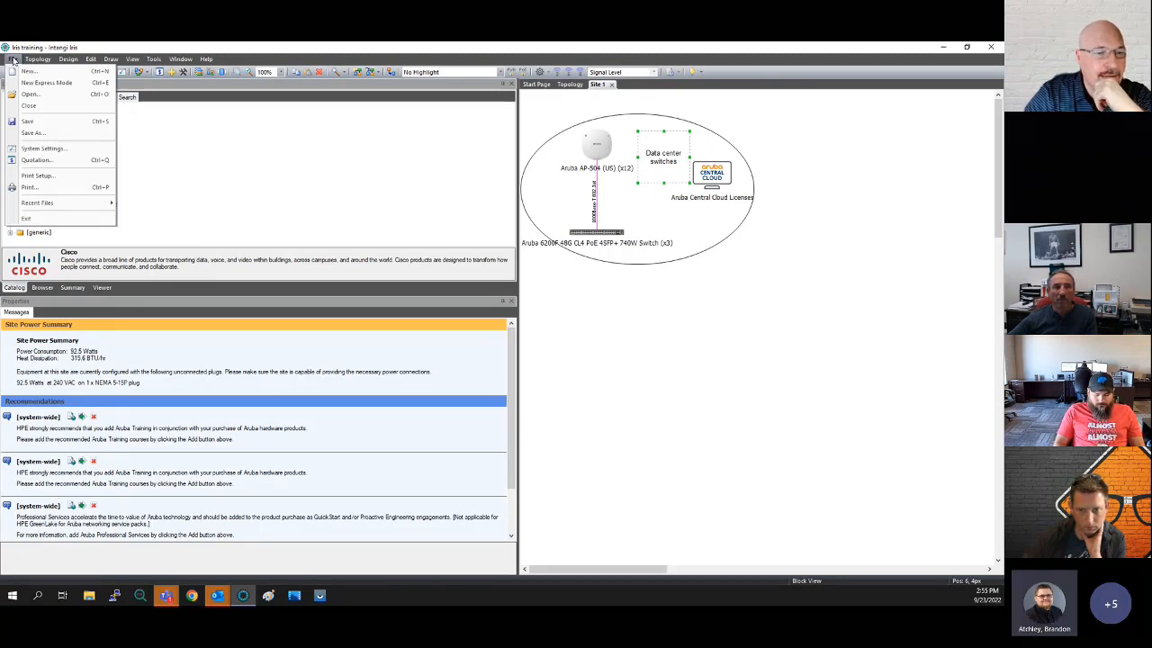
left_click(825, 380)
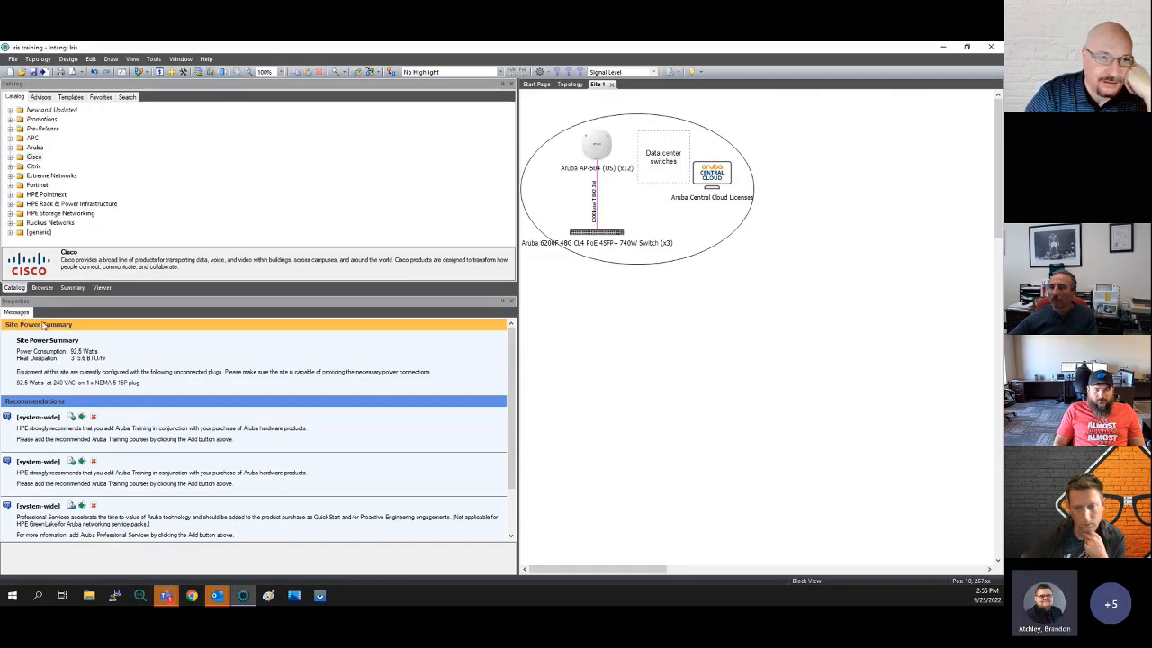
Add a 6400 v2 Switch Series device from Aruba's AOS-CX switches to Site 1, below the oval
double_click(34, 148)
left_click(51, 130)
double_click(50, 129)
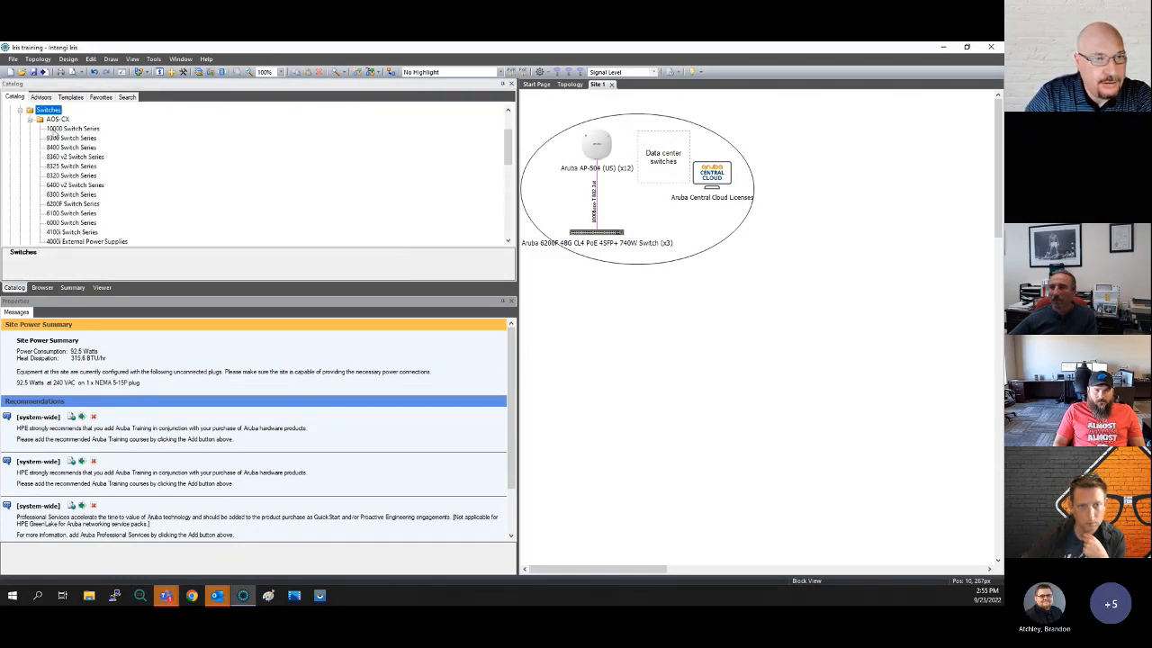
scroll(88, 185, "down", 2)
scroll(89, 185, "up", 2)
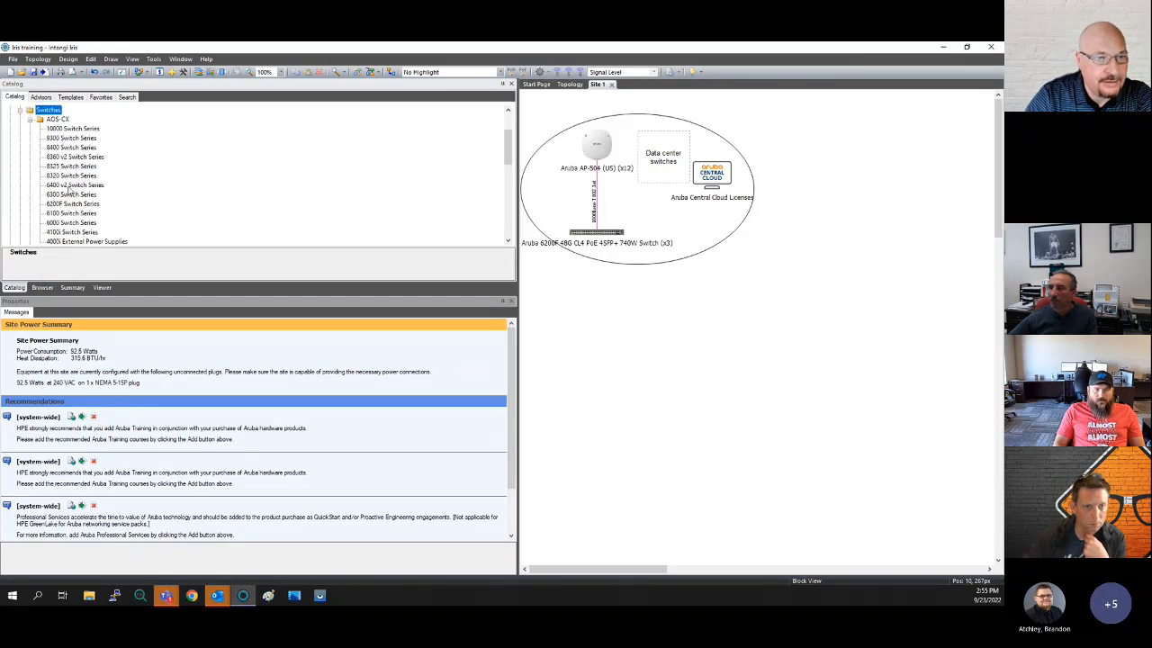
left_click(76, 185)
left_click_drag(75, 184, 627, 340)
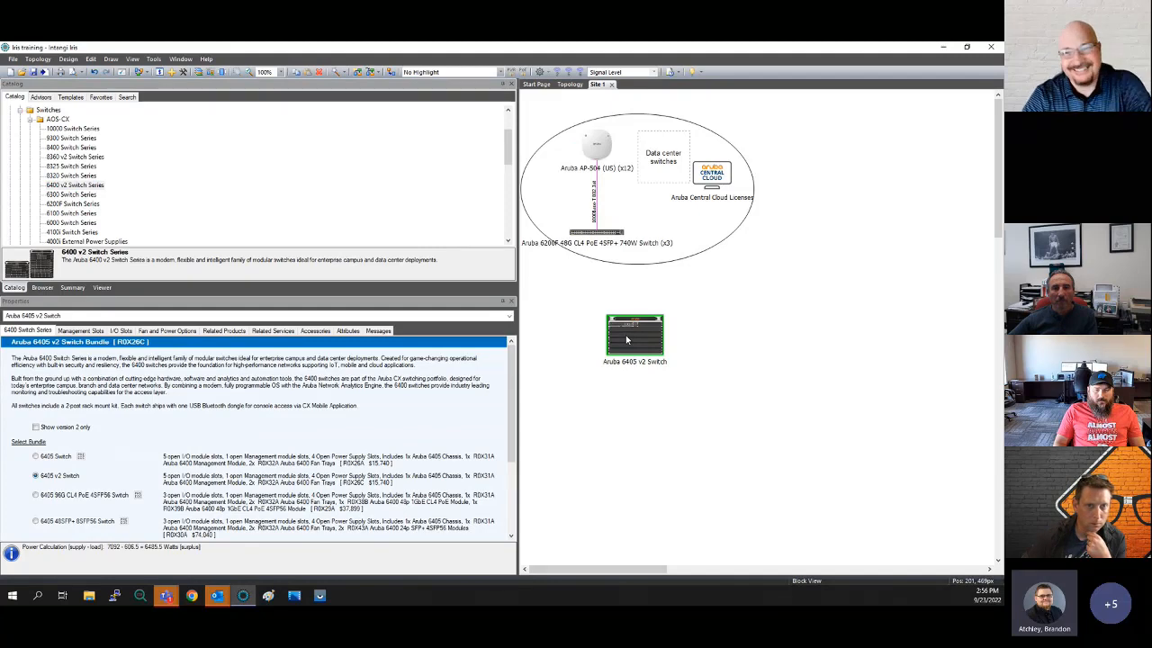
Examine the front and back chassis views of the 6405 v2 and 6200F switches, ending on the 6405 v2
left_click(132, 59)
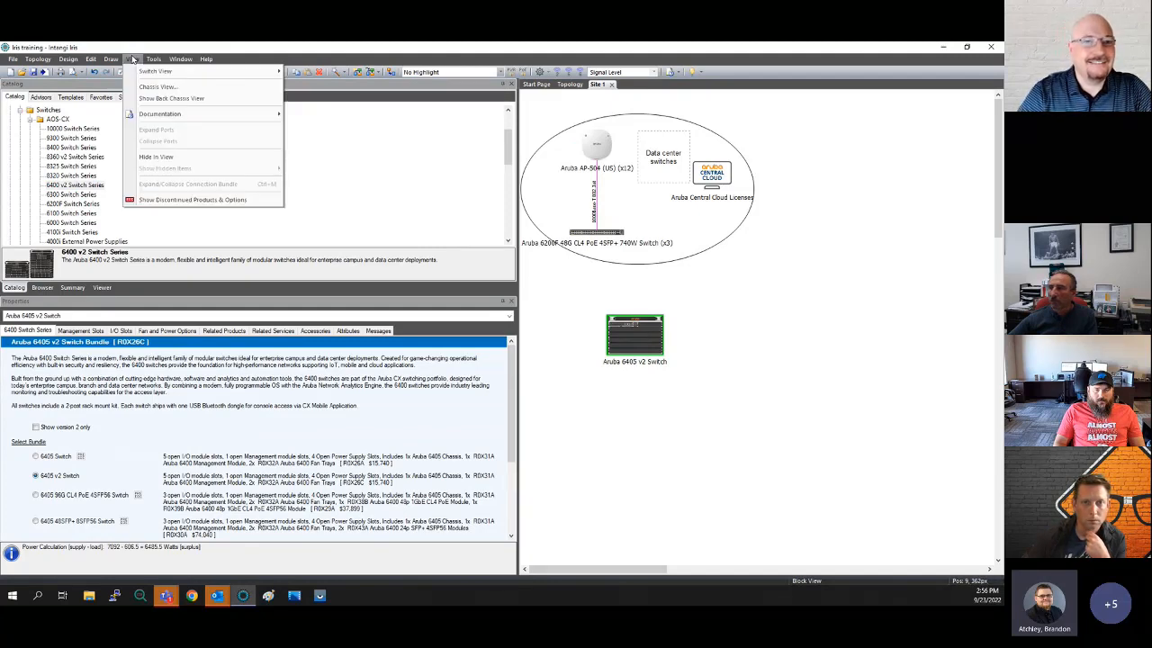
left_click(139, 89)
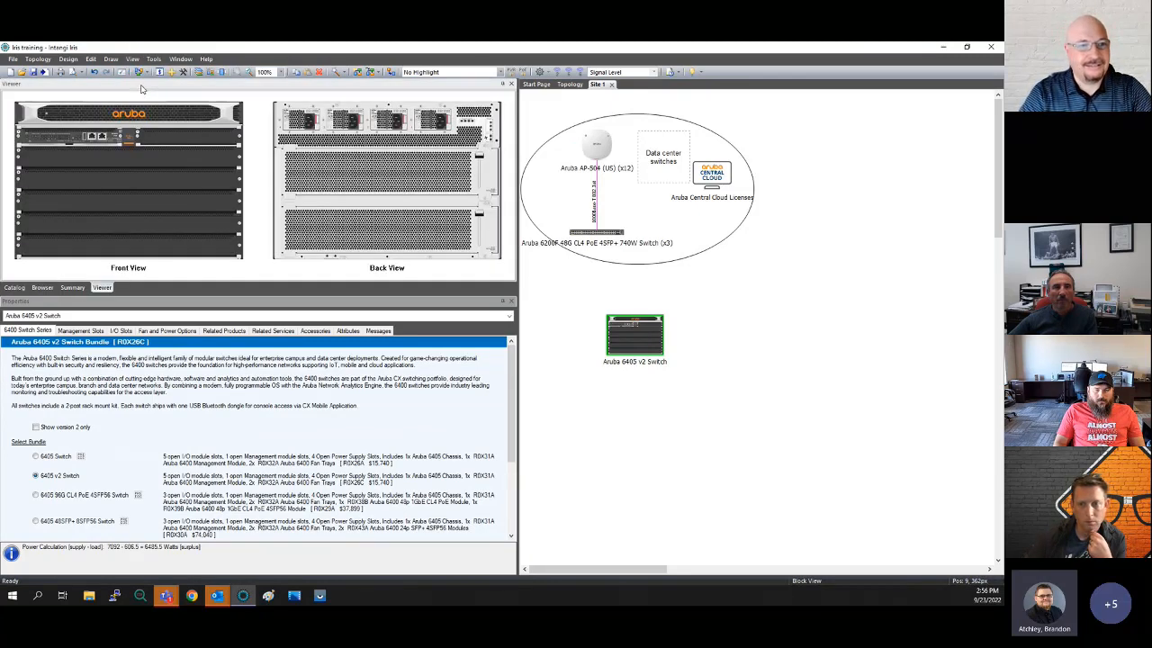
left_click(603, 234)
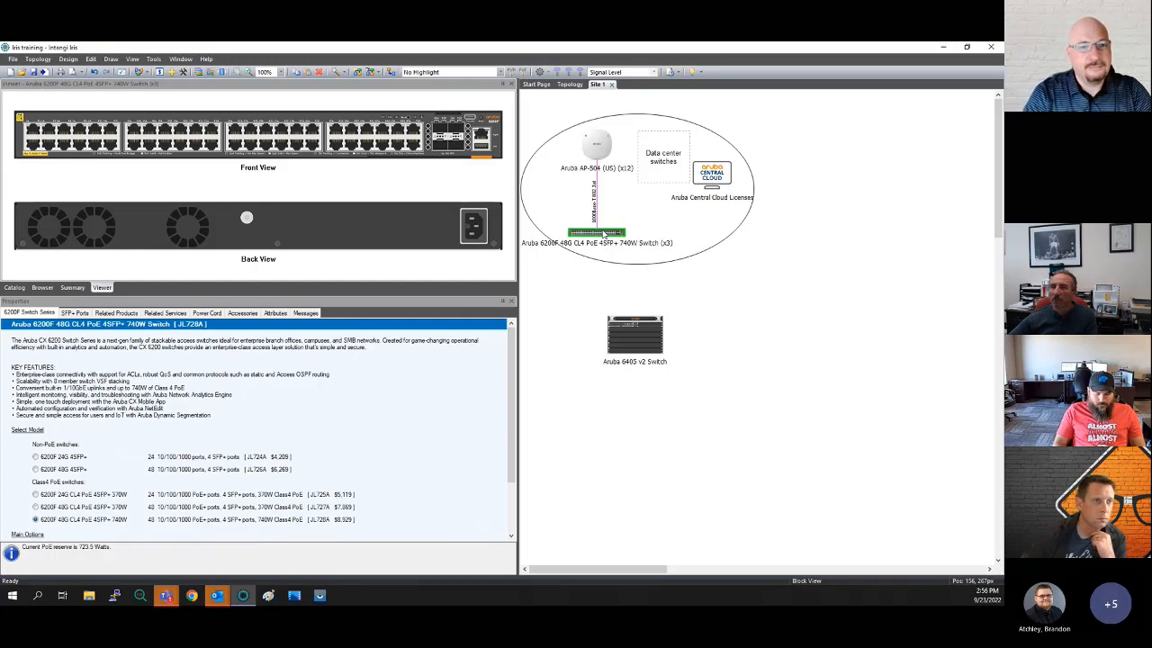
left_click(644, 340)
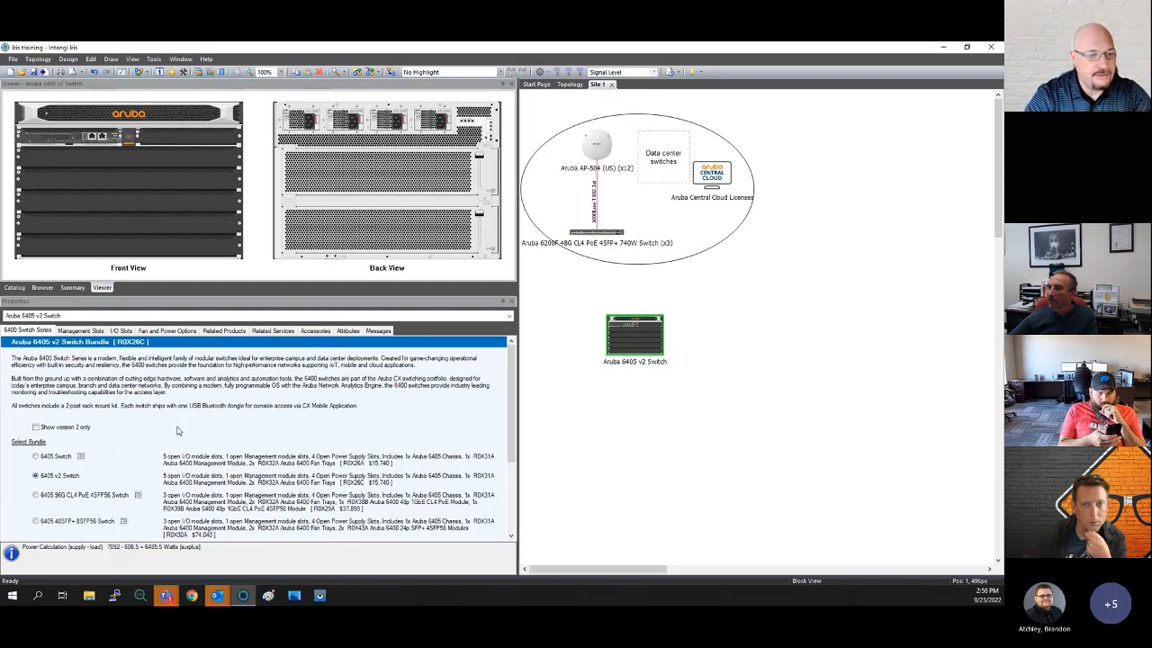
Show only version 2 bundles for the 6400 switch, try the 6410 v2 bundle, and return to 6405 v2
scroll(180, 430, "down", 1)
left_click(68, 409)
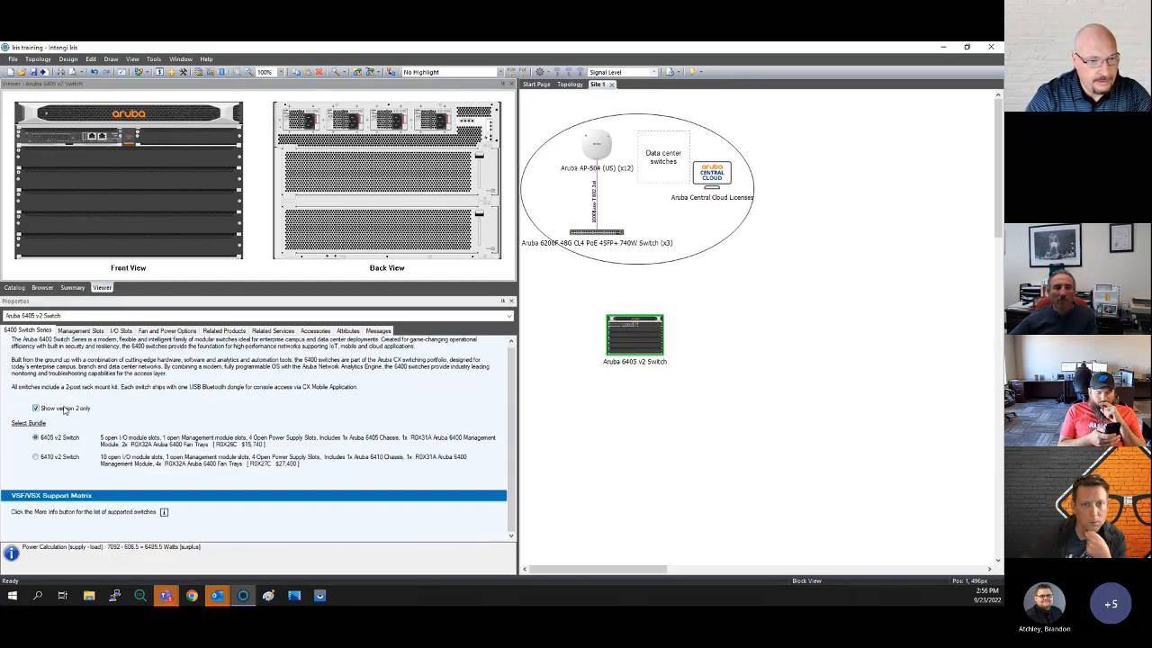
left_click(49, 476)
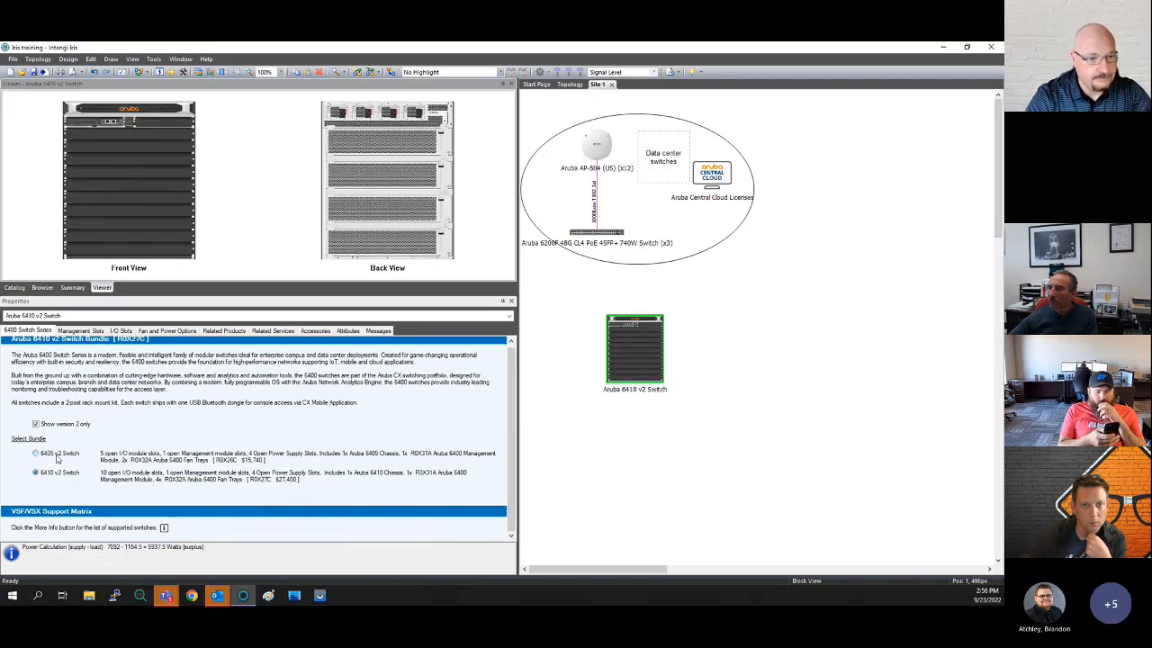
left_click(56, 454)
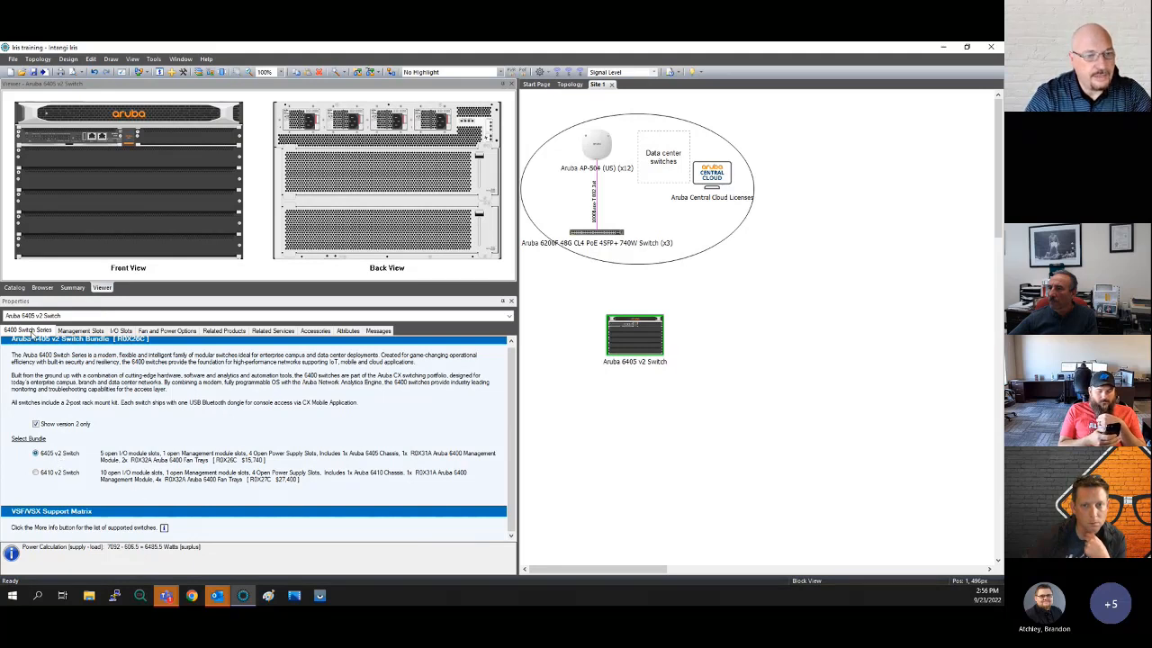
Add a 6400 Management Module (R0X31A) to Management Slot 2 of the 6405 v2 switch
left_click(79, 332)
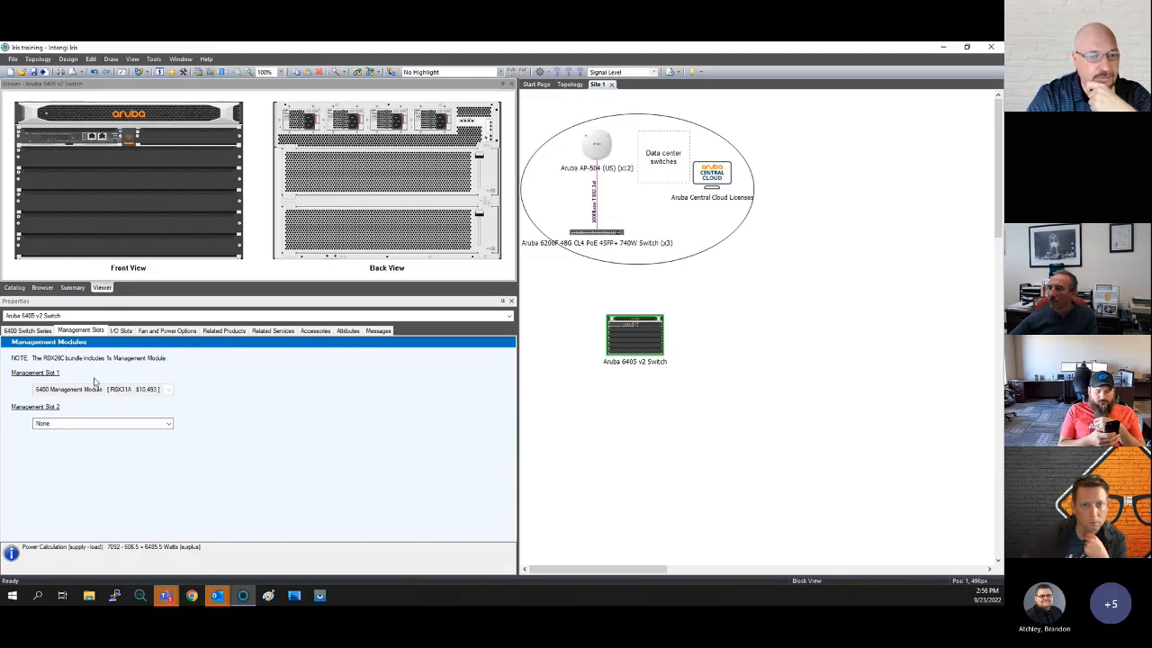
left_click(65, 424)
left_click(67, 443)
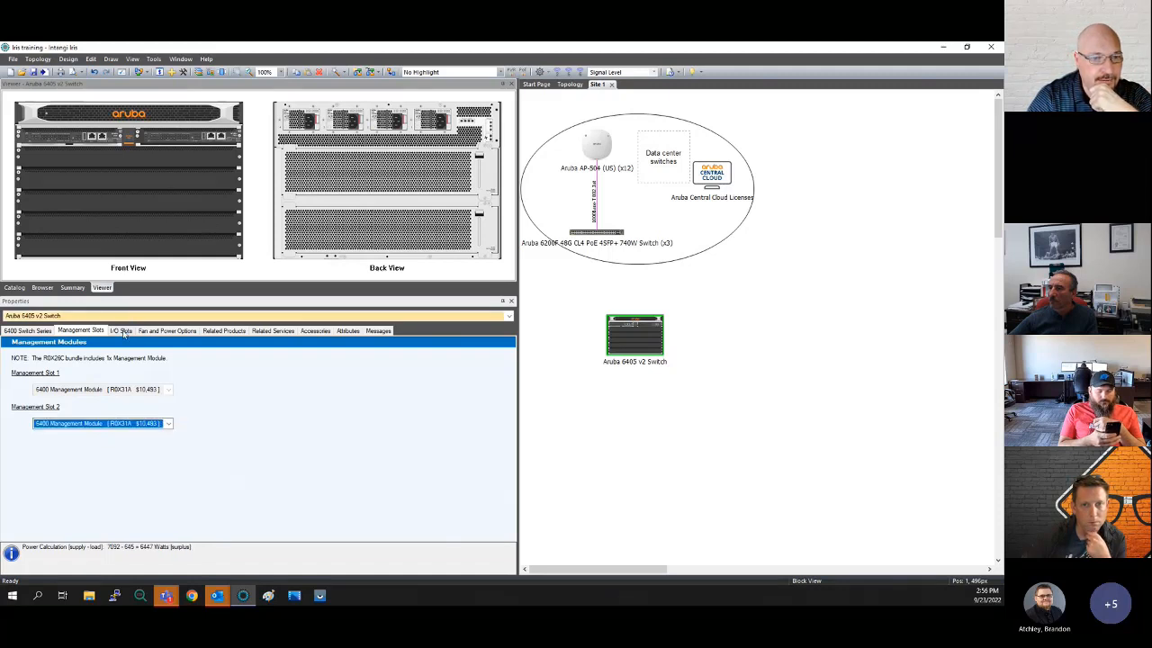
Fill I/O slots 3, 4 and 5 with the 12-port 40/100GbE QSFP28, 24-port SFP+ and 4-port SFP56, and 48p 1/2.5/5GbE Class6 PoE v2 modules
left_click(122, 331)
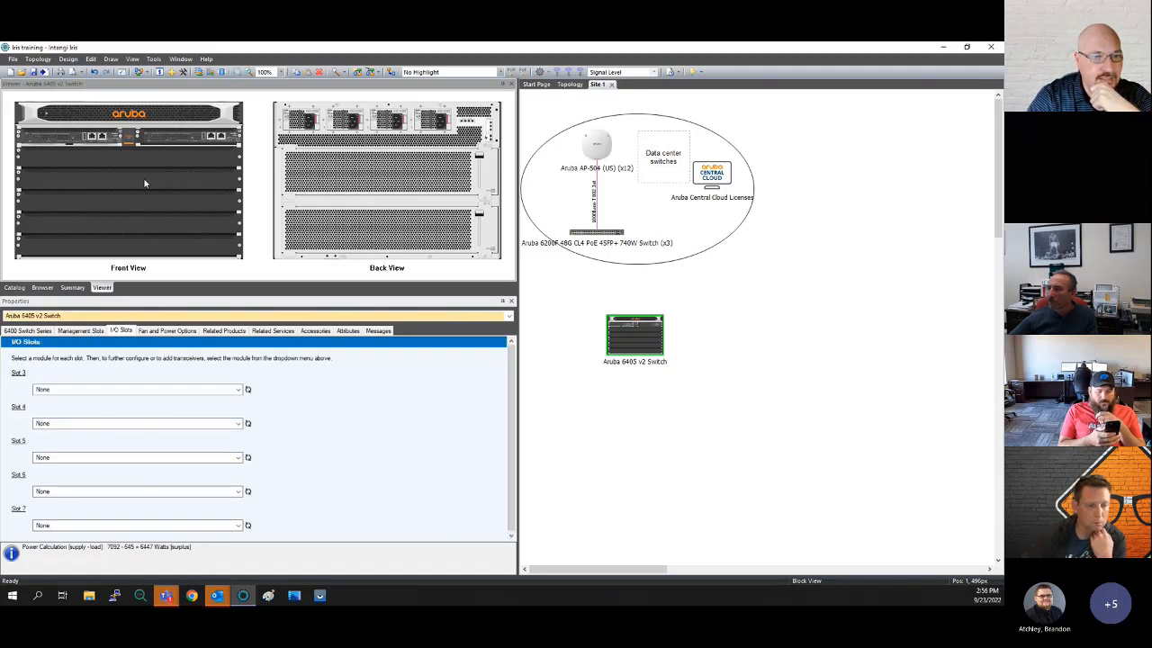
left_click(166, 390)
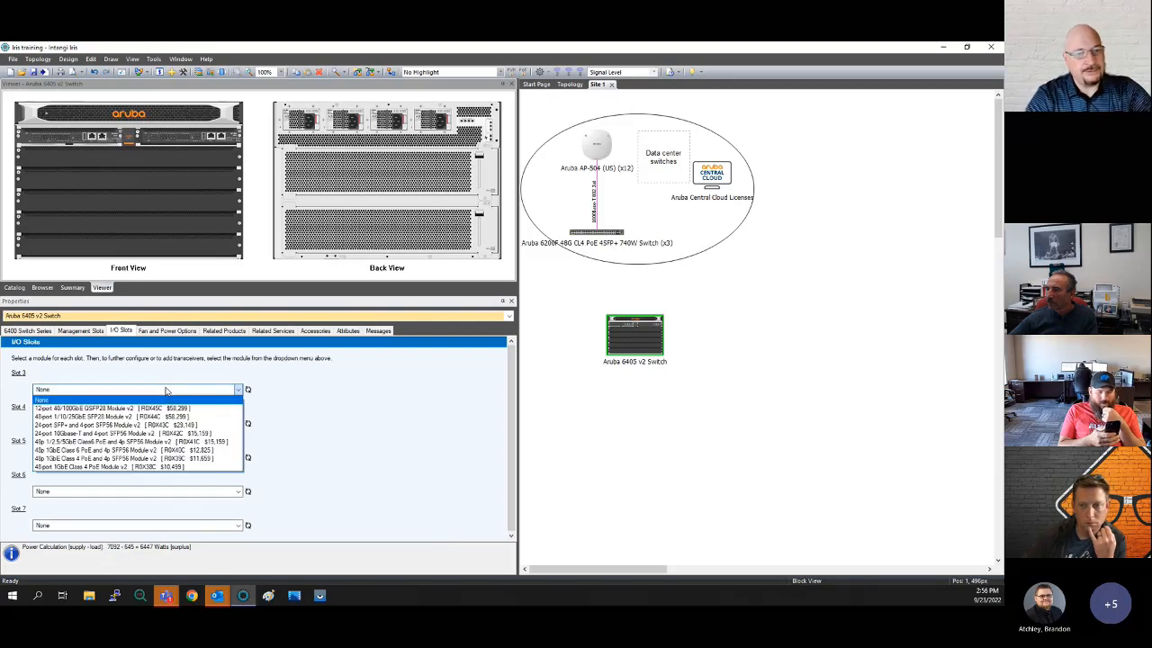
left_click(159, 408)
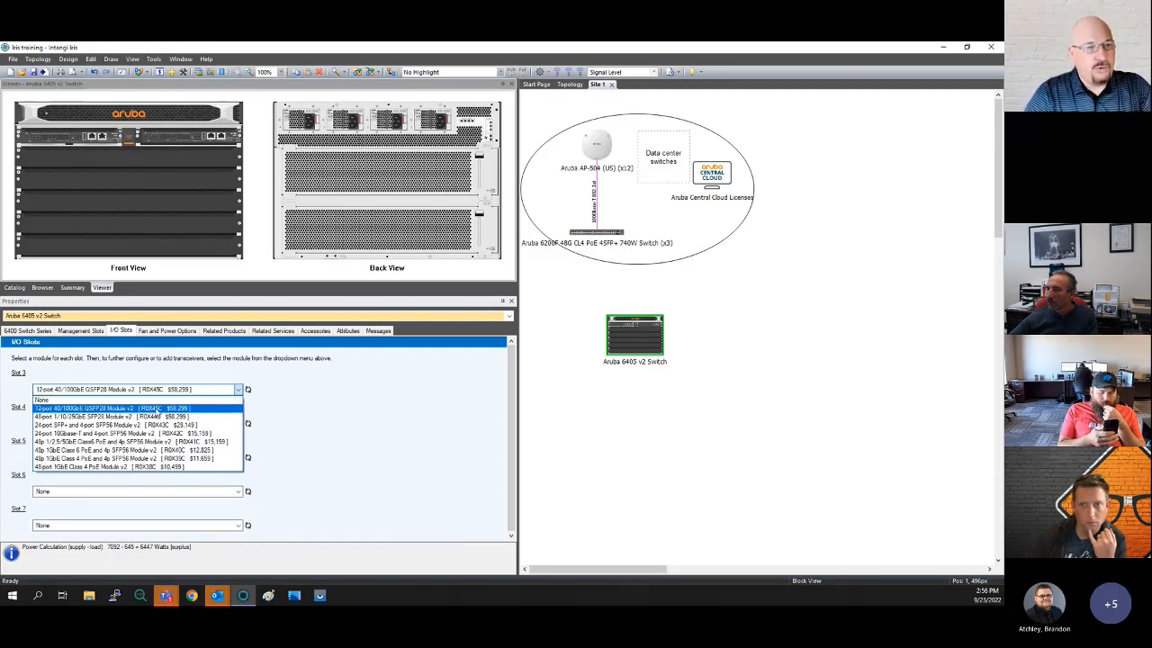
left_click(135, 424)
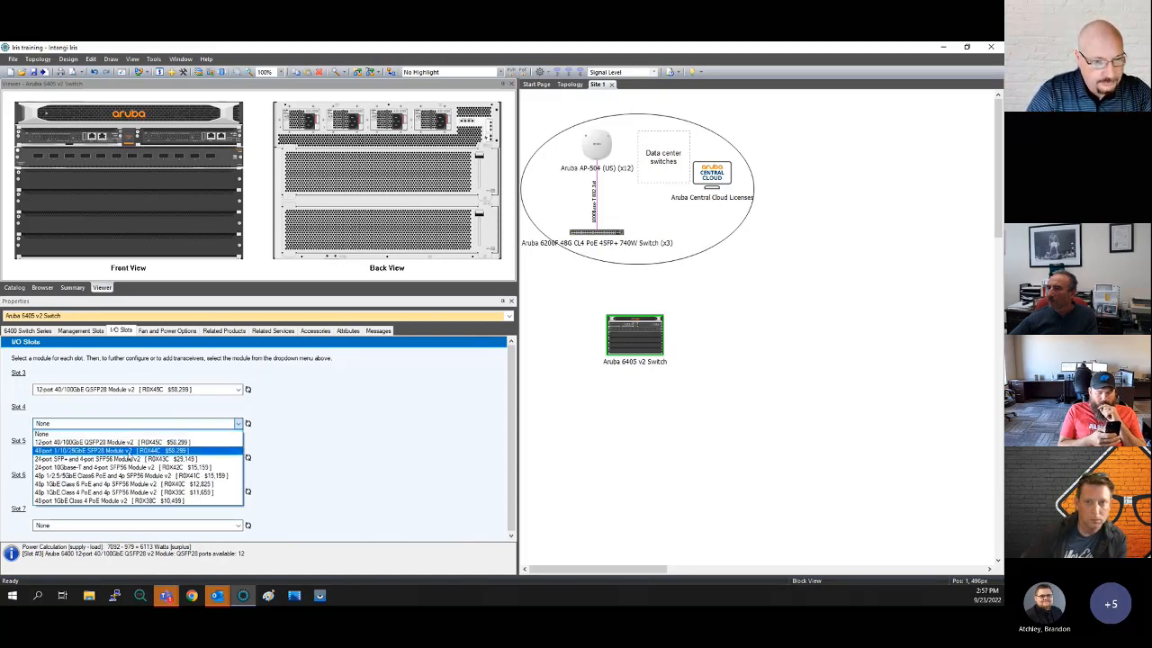
left_click(129, 460)
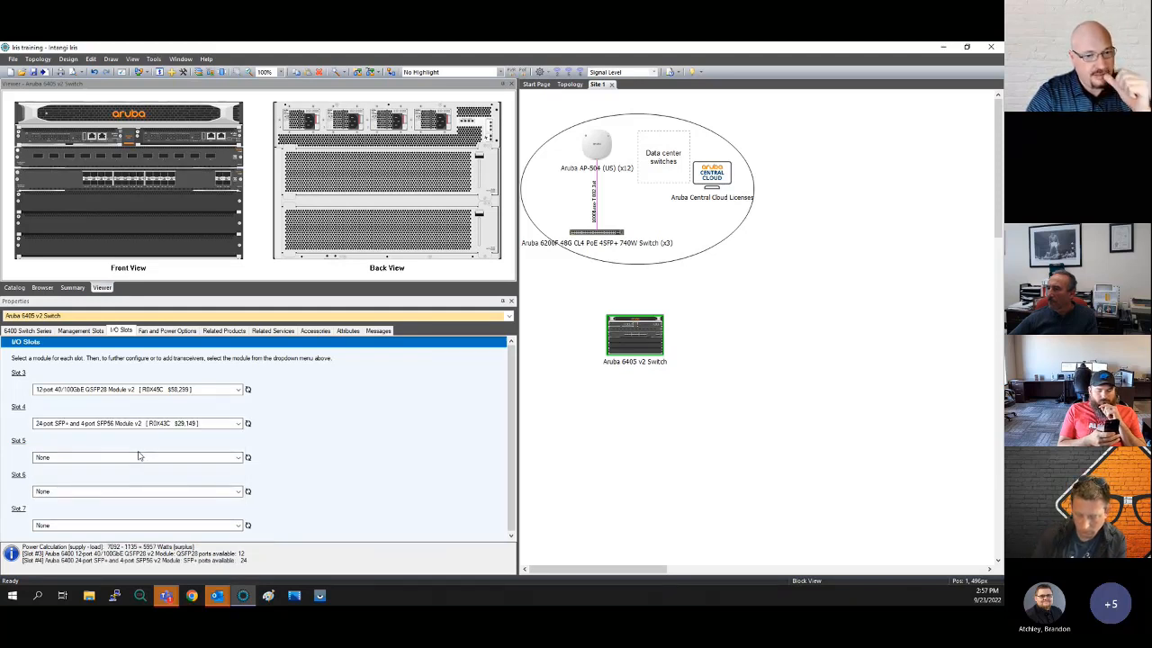
left_click(141, 458)
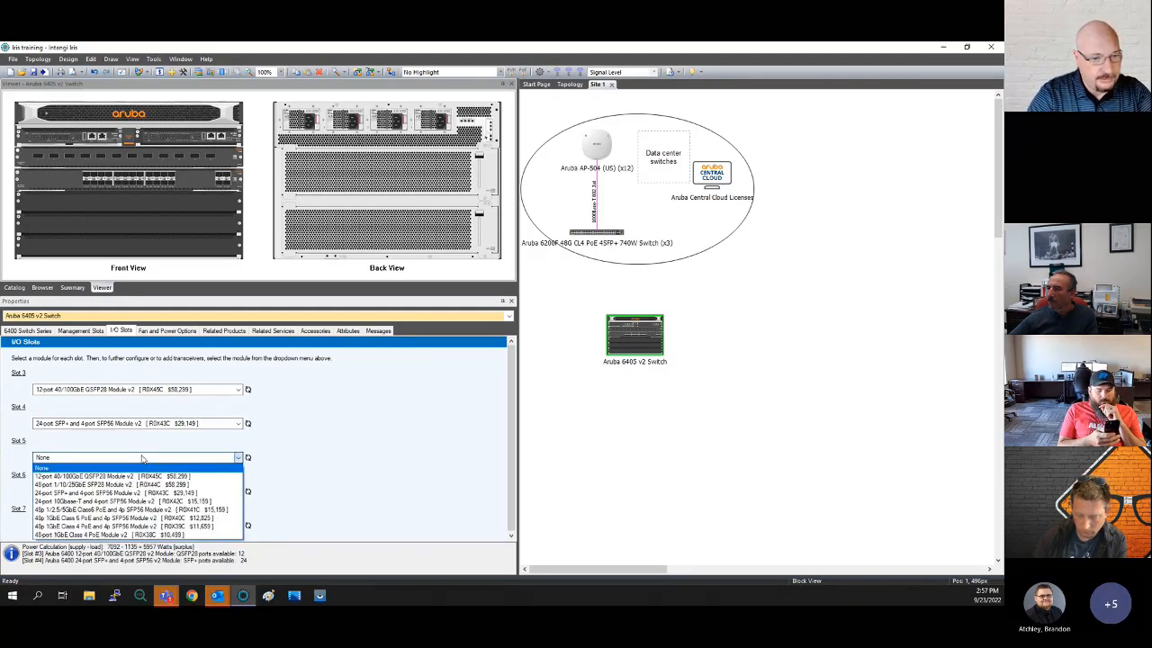
left_click(133, 510)
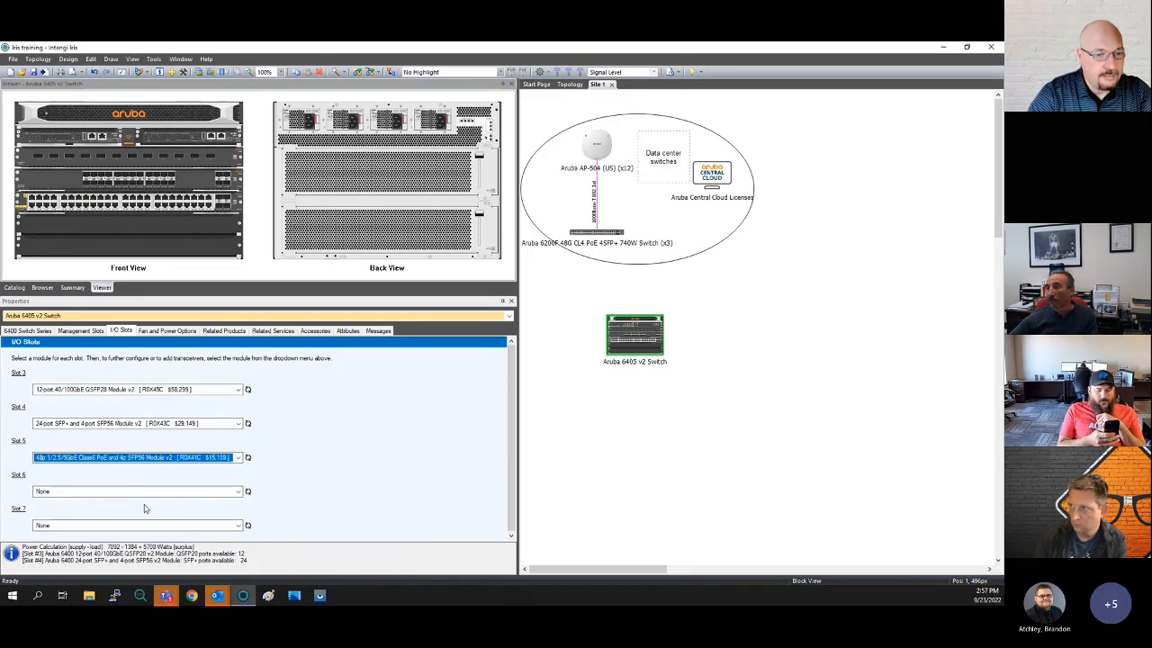
left_click(146, 492)
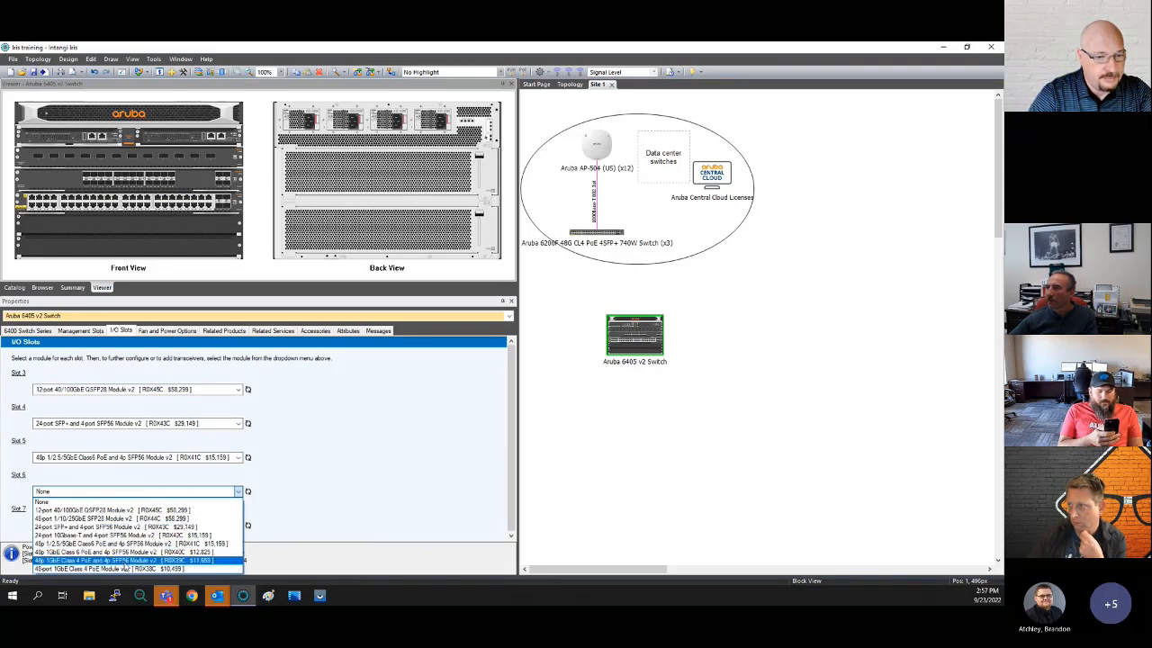
left_click(353, 462)
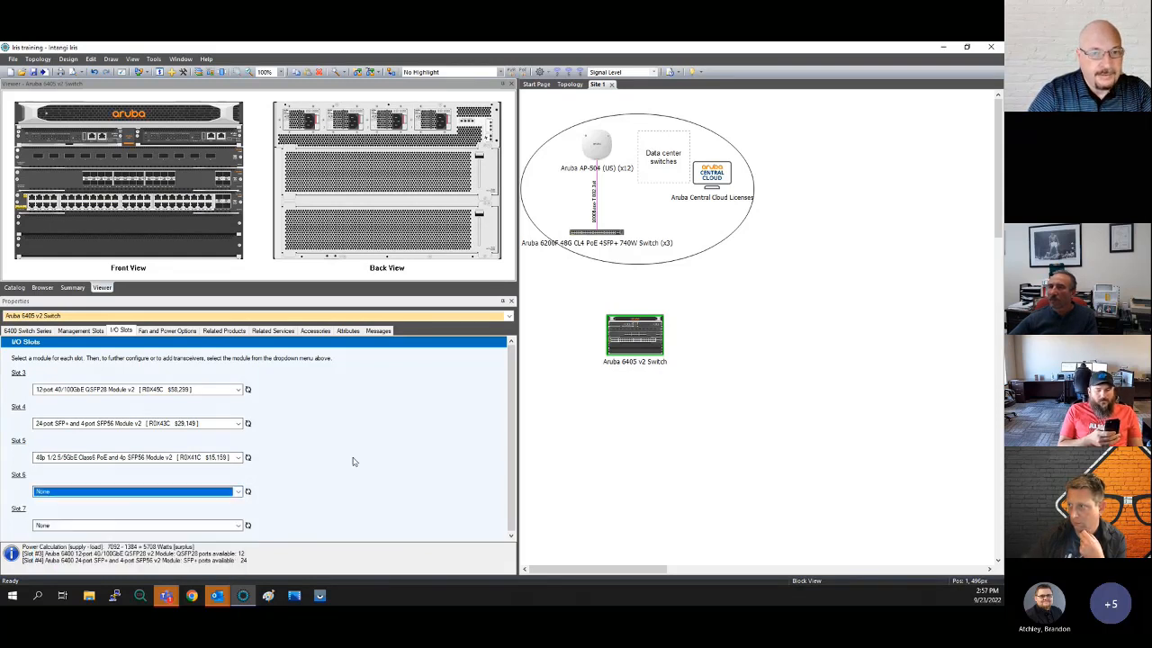
Equip the 6405 v2 switch with four 3000W power supplies with C20 inlet adapters (R0X36A)
left_click(143, 333)
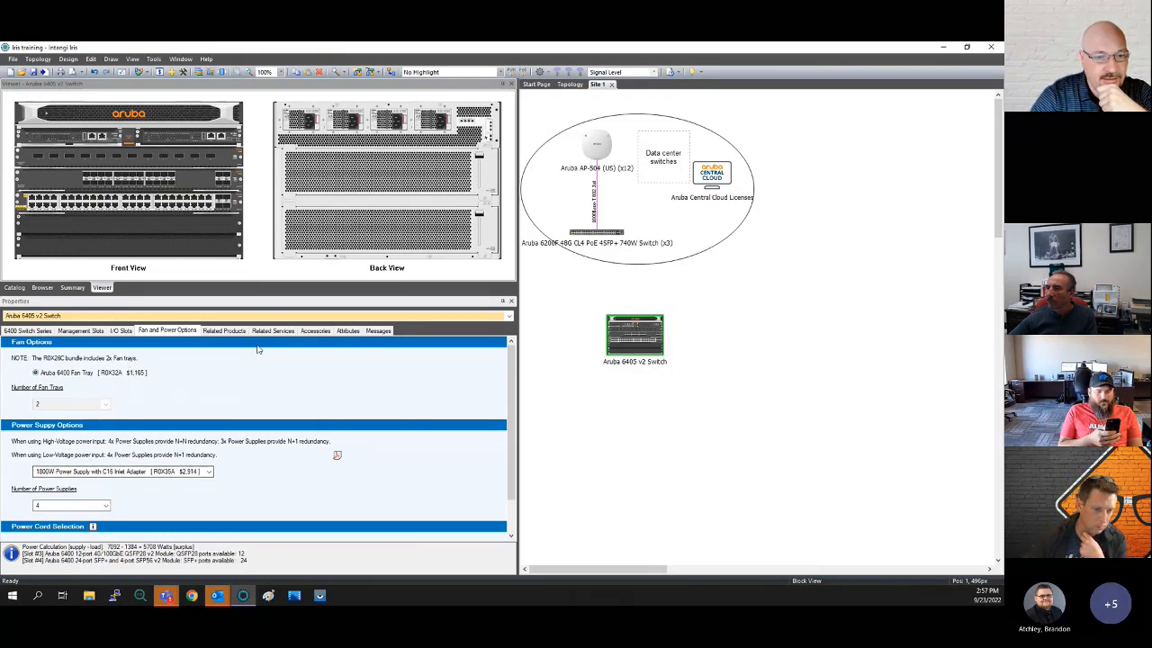
left_click(137, 475)
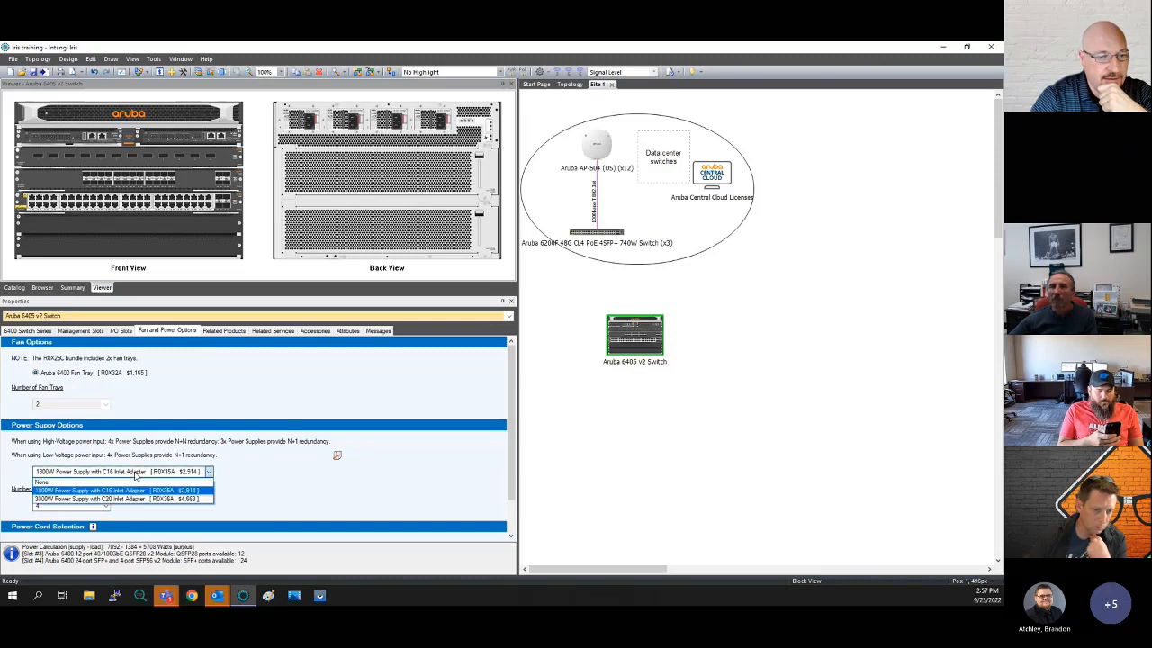
left_click(123, 499)
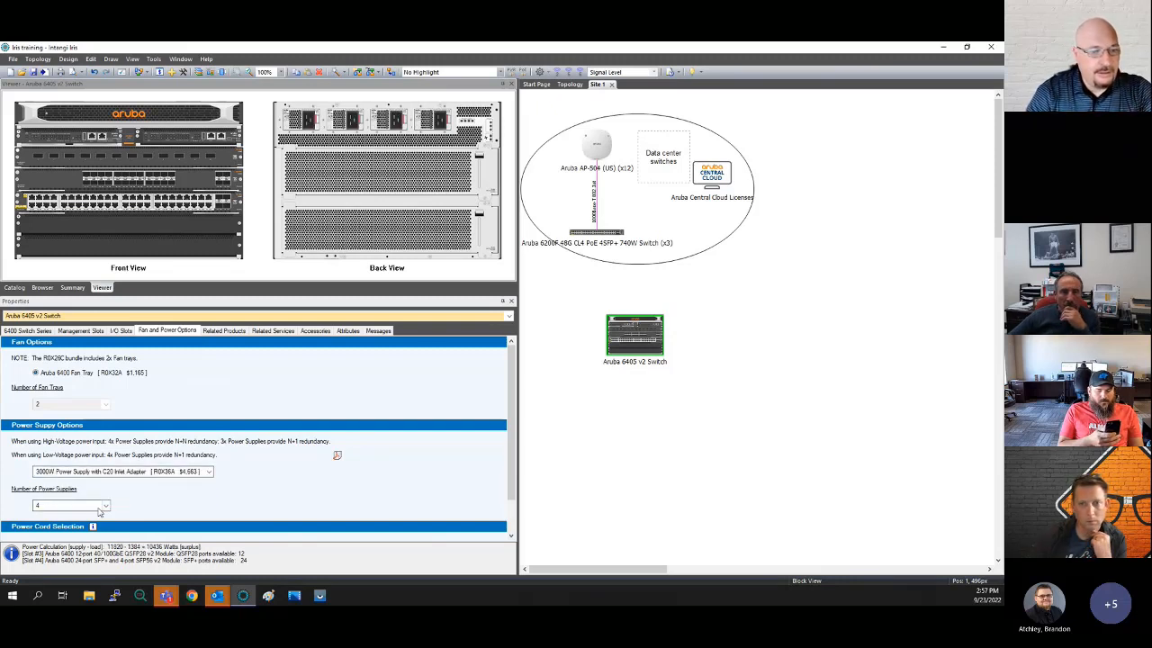
left_click(93, 506)
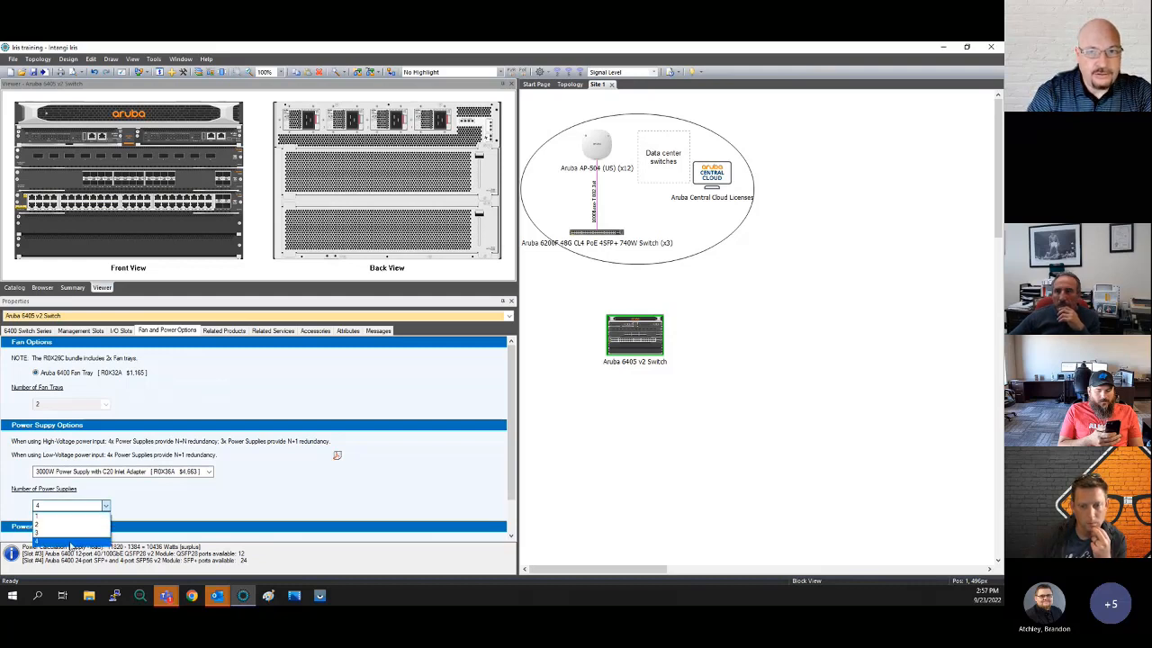
left_click(77, 539)
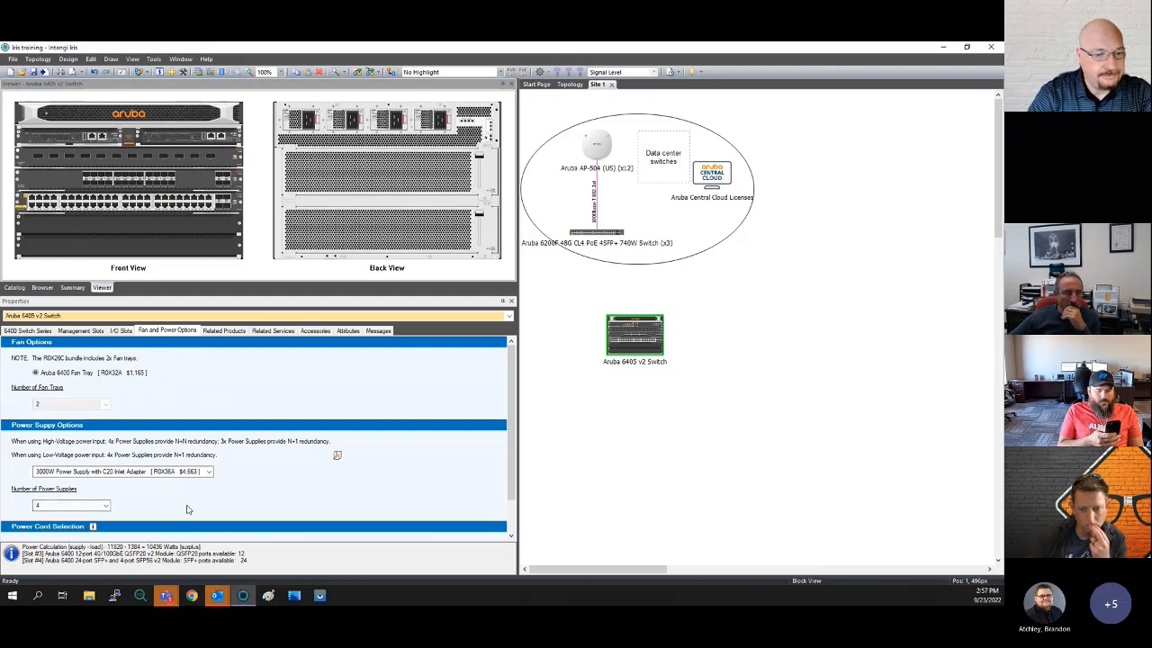
Try two power supplies on the 6405 v2 switch and set the number back to four
left_click(90, 506)
left_click(91, 523)
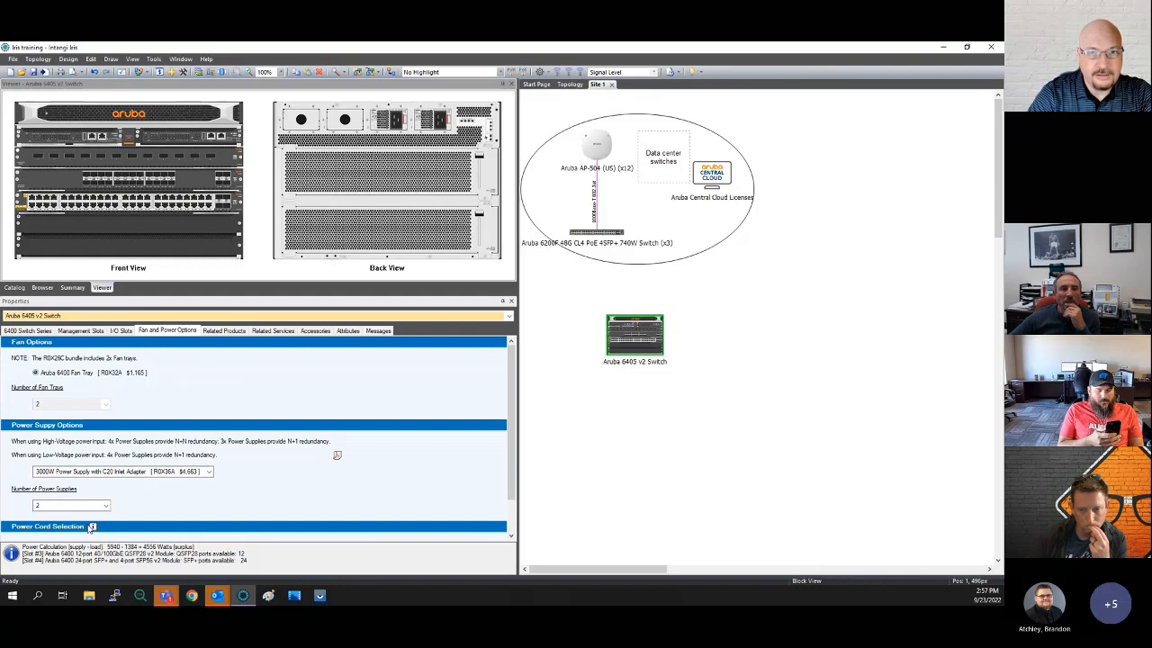
left_click(94, 505)
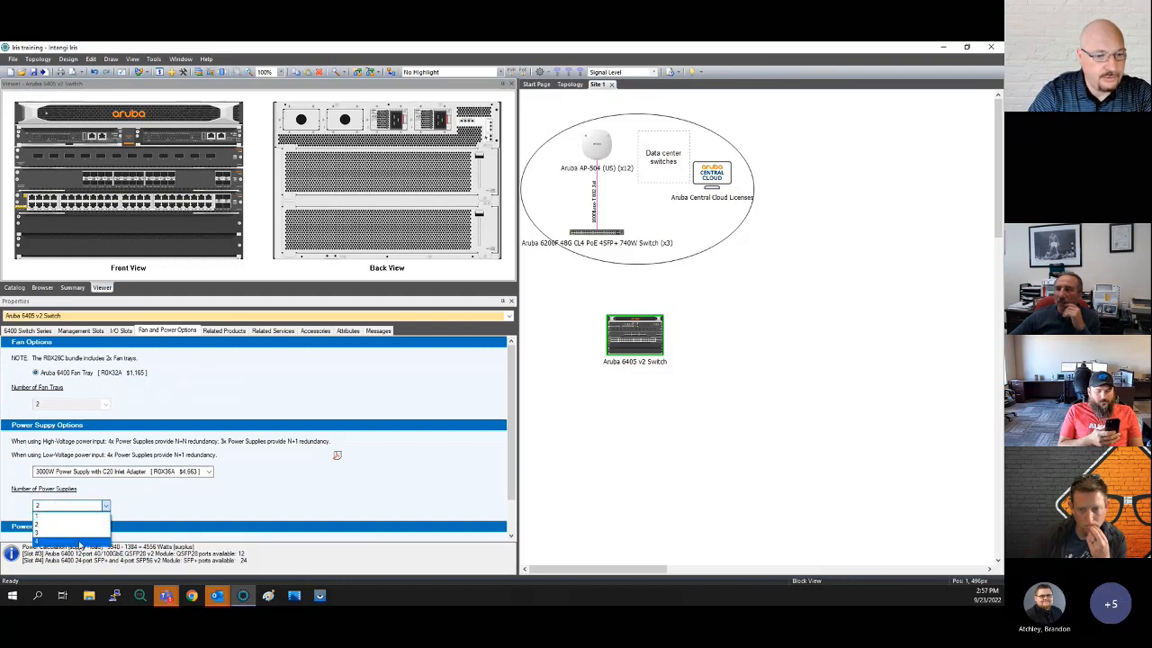
left_click(78, 539)
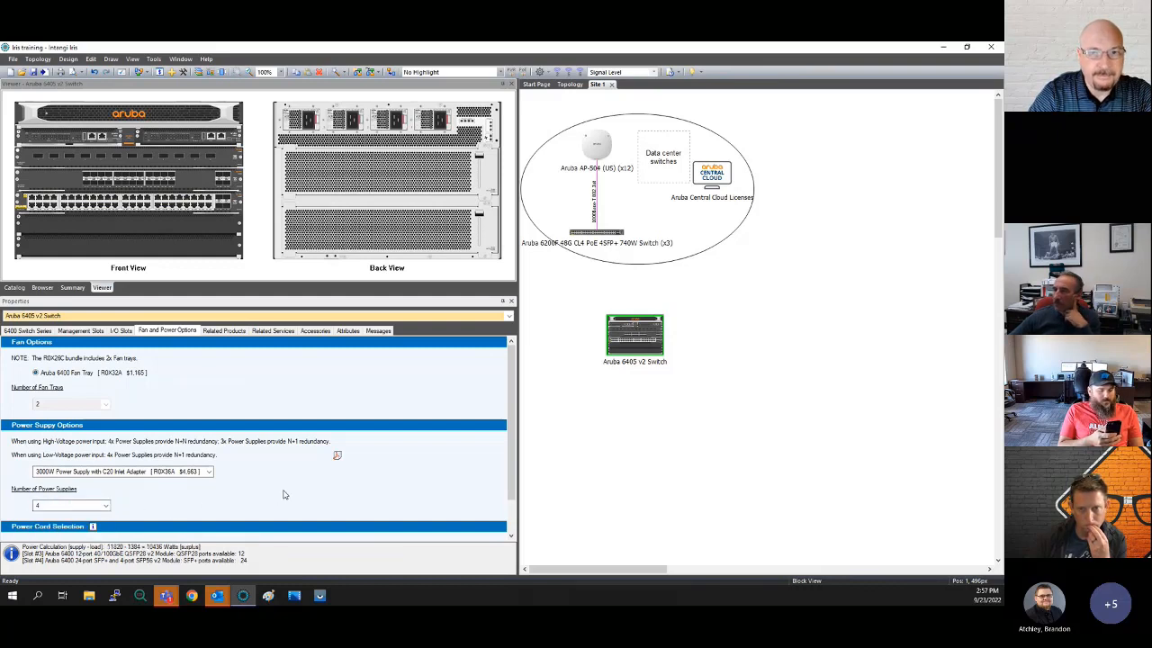
Add one Aruba 6400 4-post Rack Mount Kit (R0X37A) as an accessory of the 6405 v2 switch
left_click(225, 331)
left_click(274, 331)
left_click(315, 333)
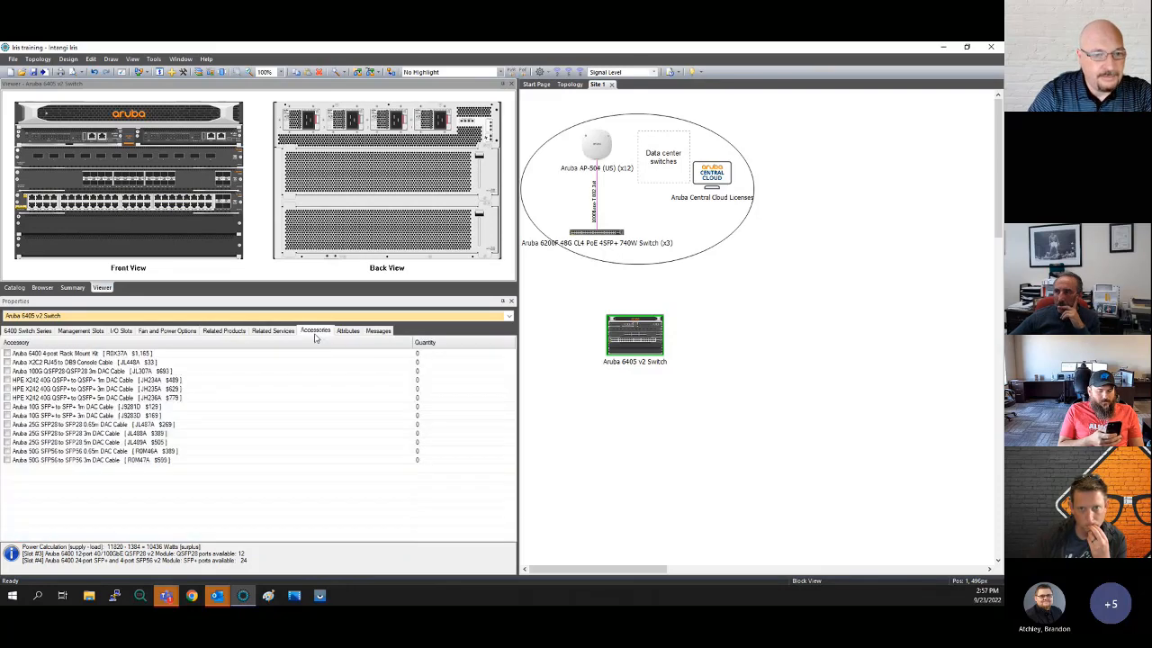
left_click(49, 355)
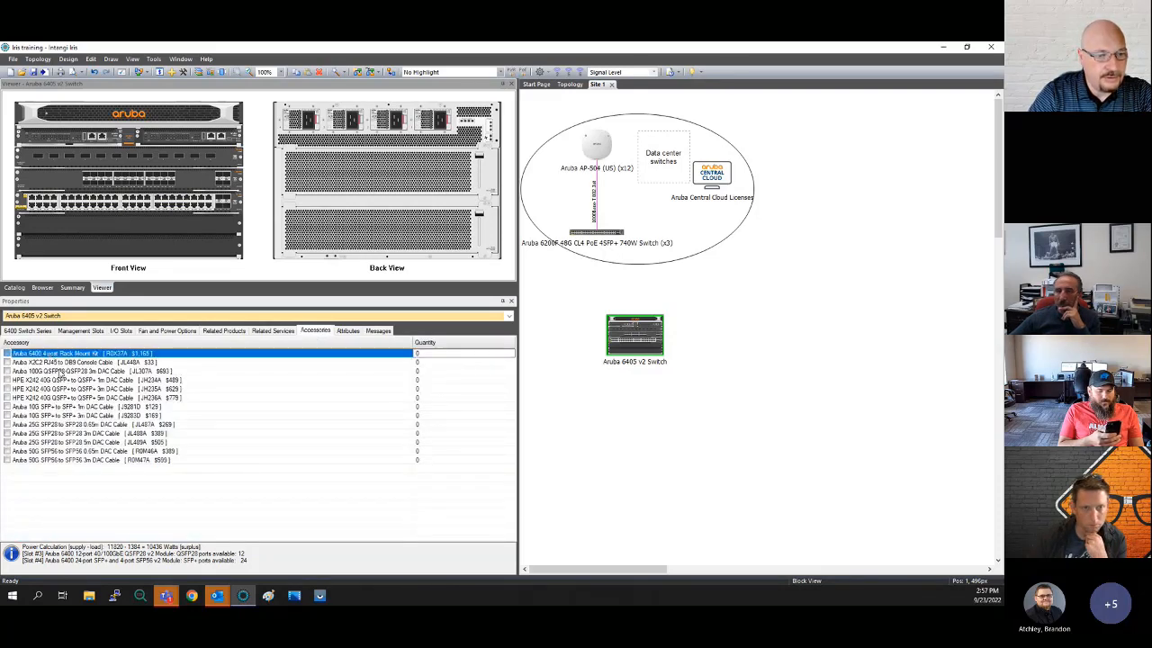
left_click(8, 354)
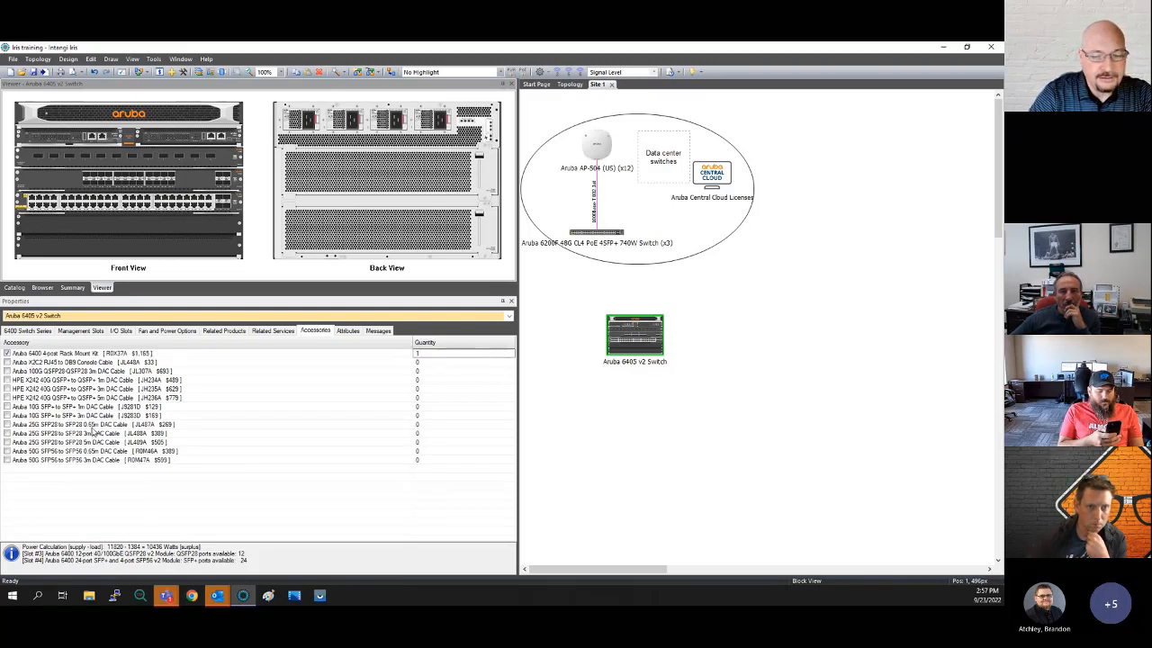
Review the 6405 v2 switch's attributes and messages, and compare its equipment power summary with the site power summary
left_click(349, 331)
left_click(378, 331)
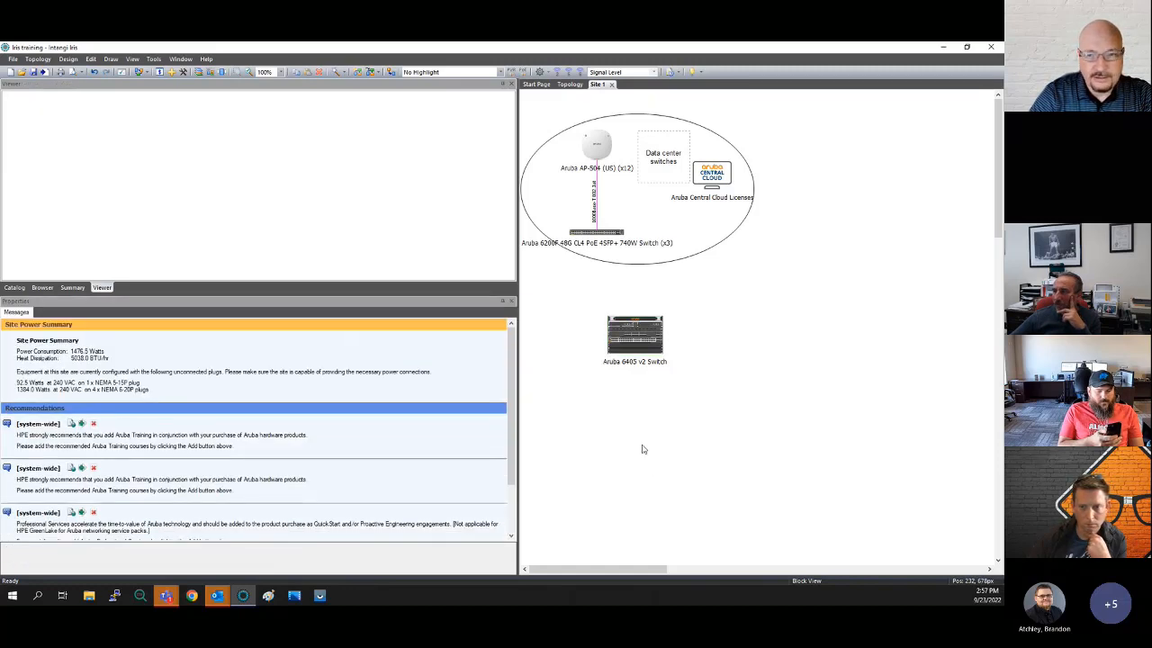
left_click(633, 334)
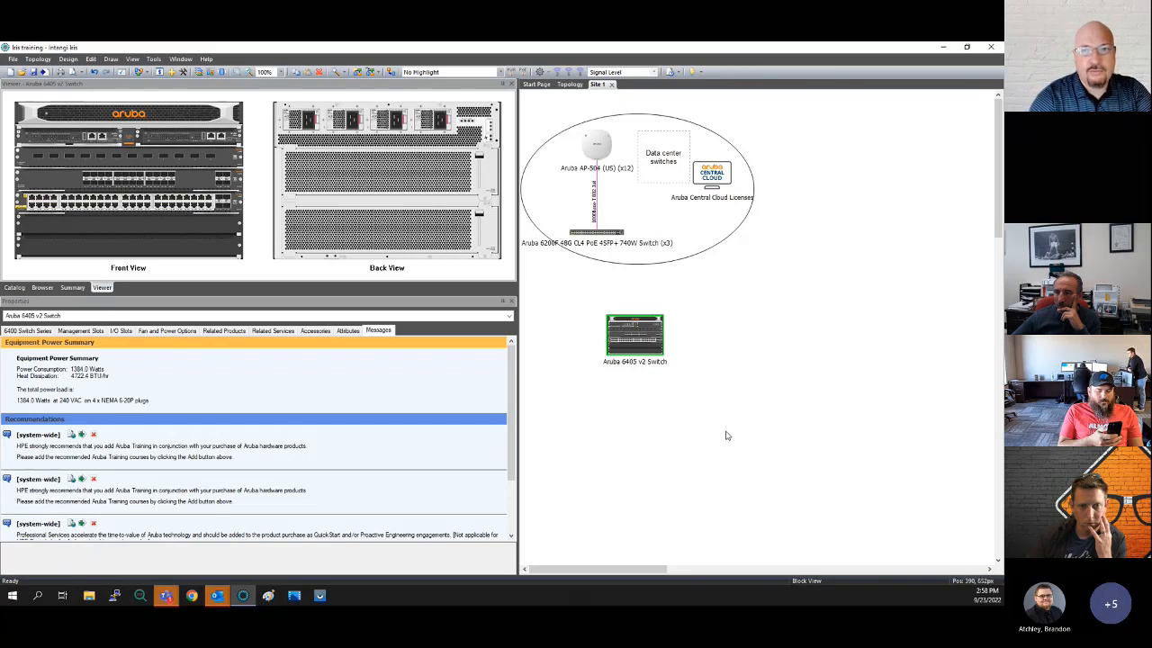
left_click(754, 392)
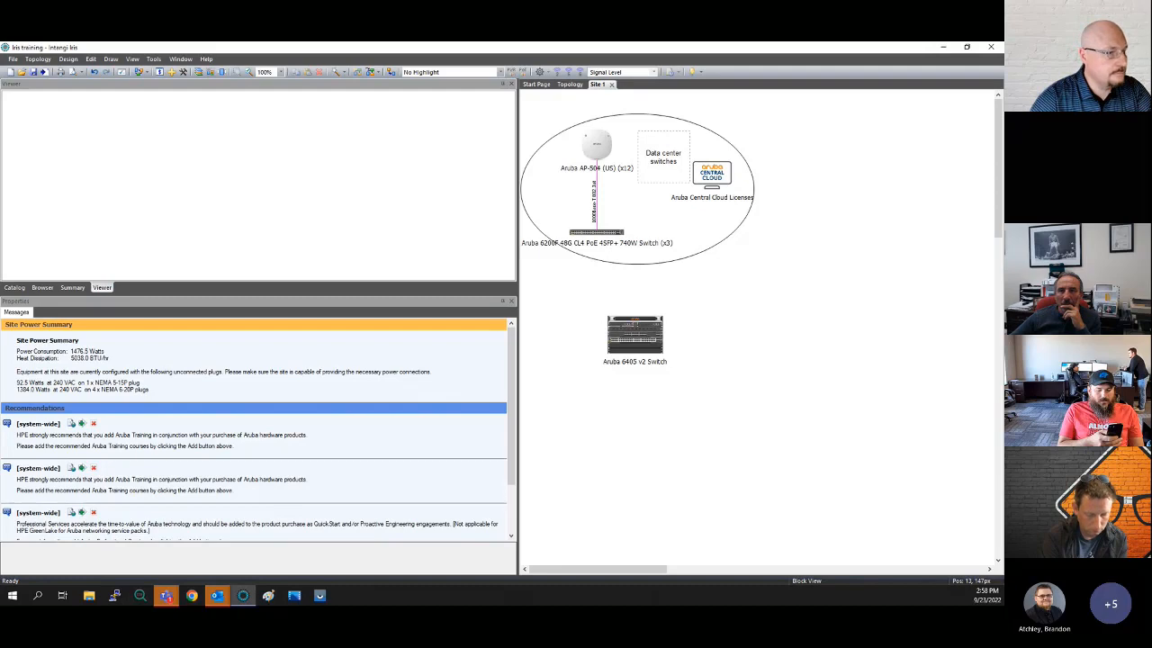
left_click_drag(0, 81, 545, 45)
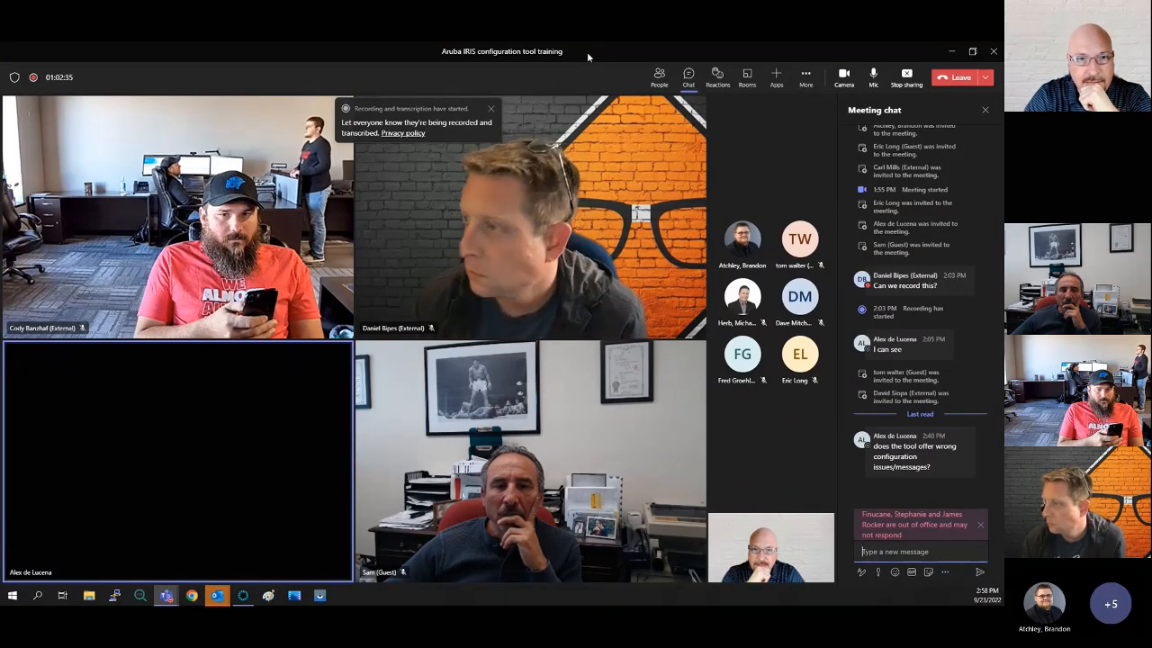
left_click_drag(590, 56, 0, 135)
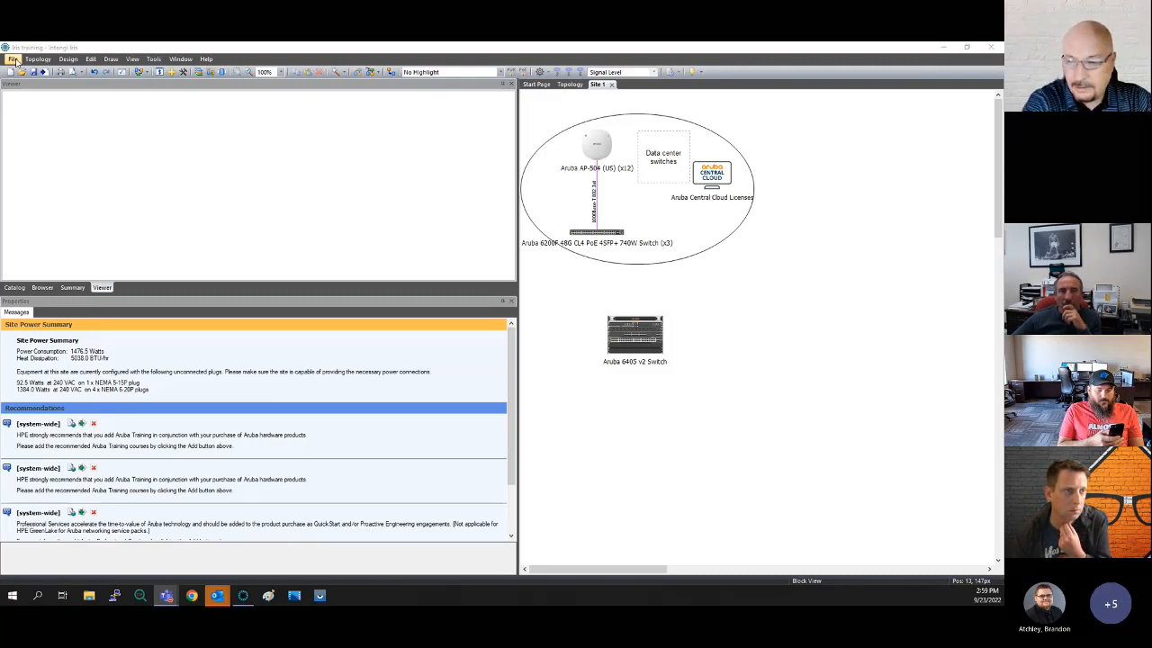
left_click(14, 60)
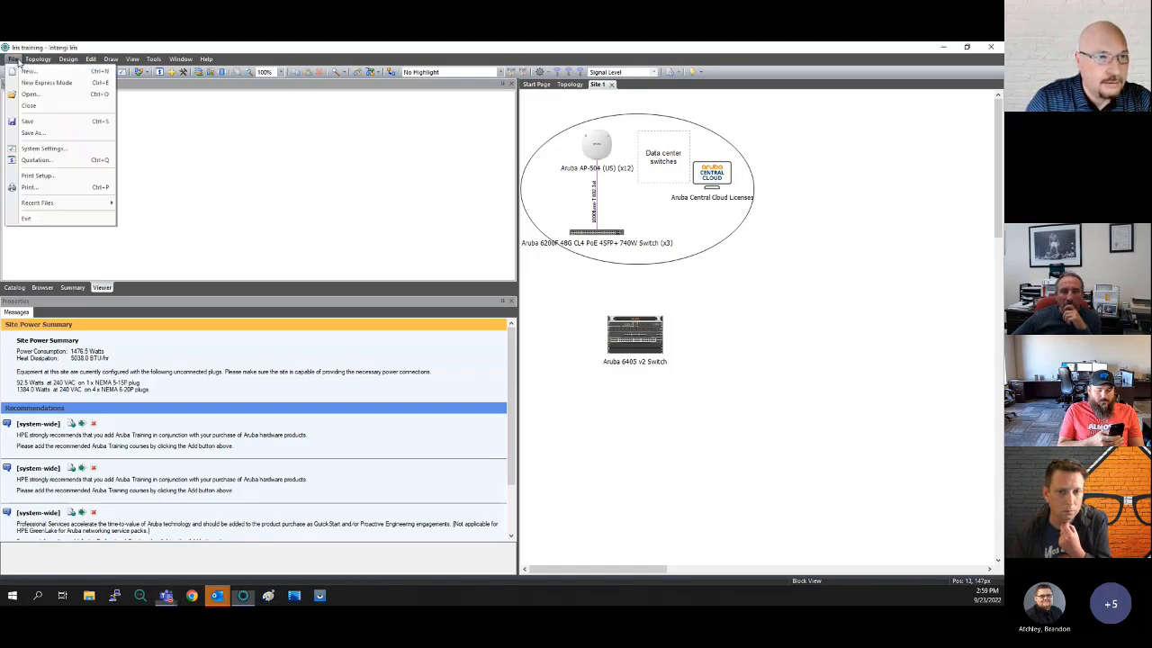
mouse_move(38, 59)
left_click(280, 197)
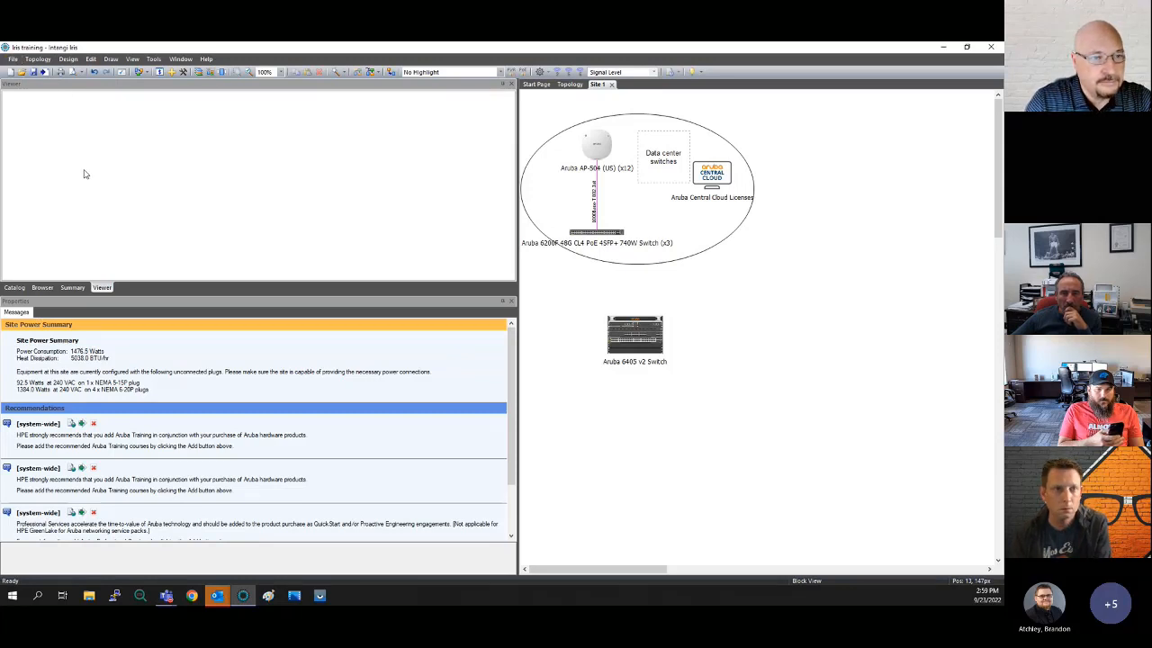
Collapse the Aruba branch of the product catalog and look over the vendors, including Cisco and Aruba
left_click(13, 287)
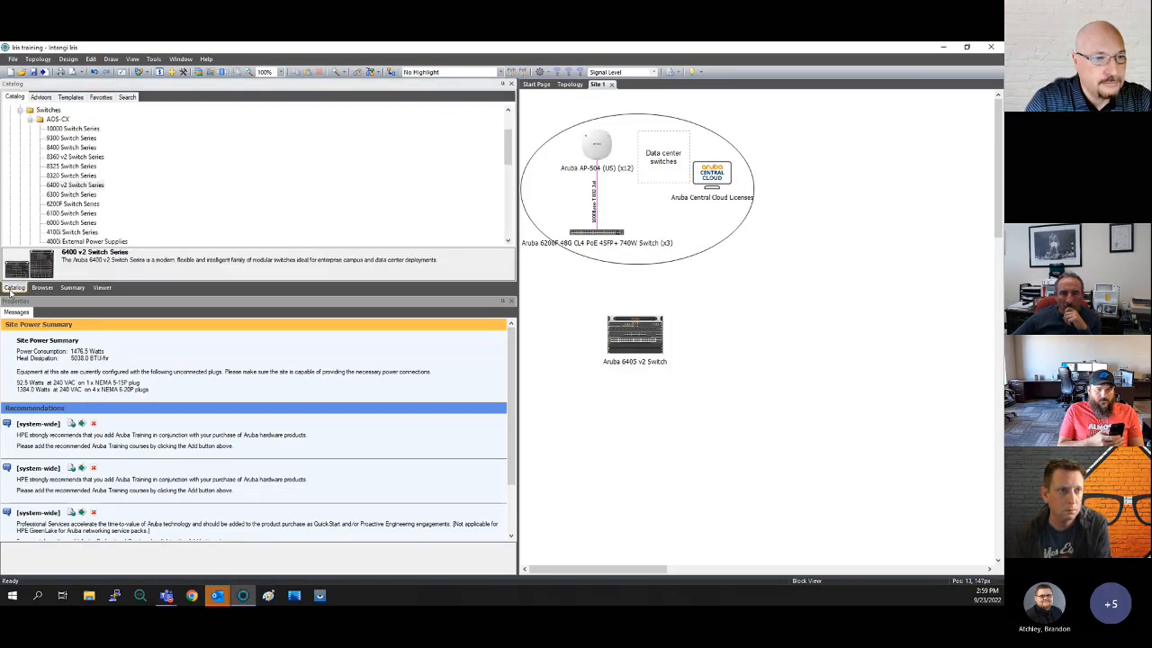
left_click(20, 110)
scroll(88, 176, "up", 2)
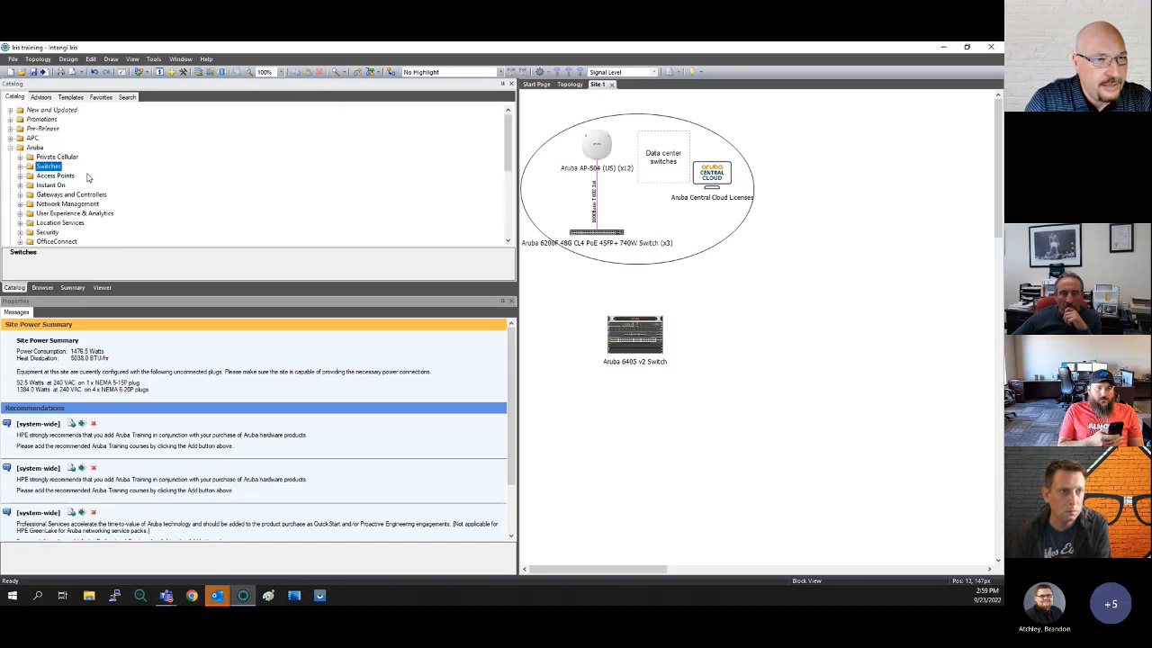
left_click(9, 148)
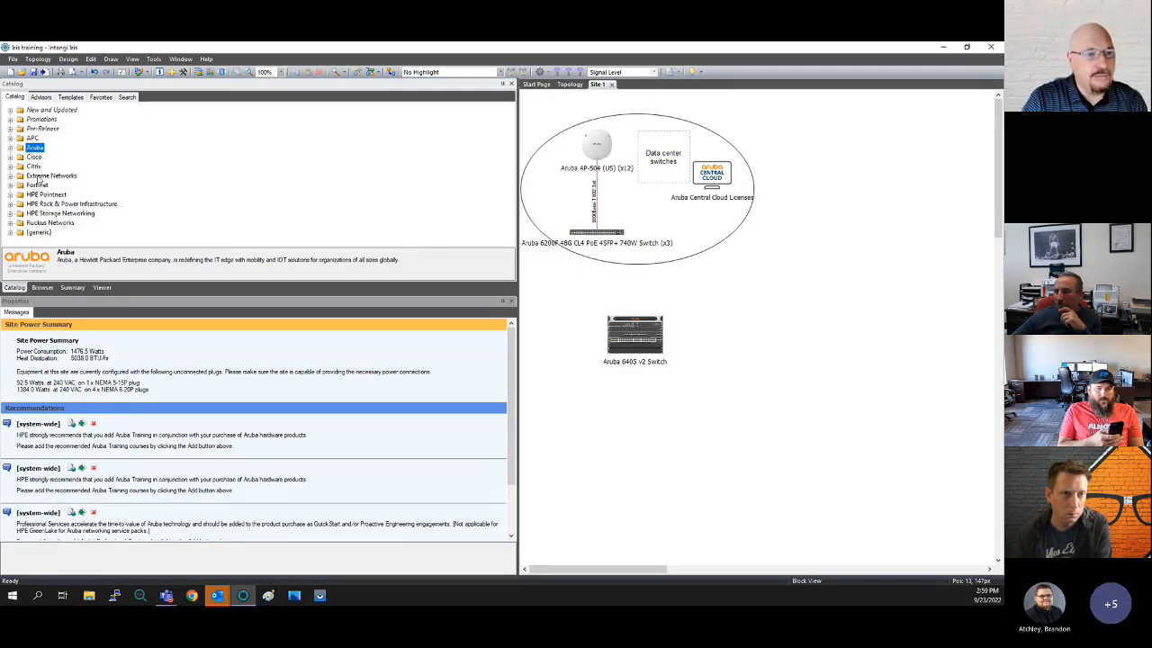
left_click(33, 158)
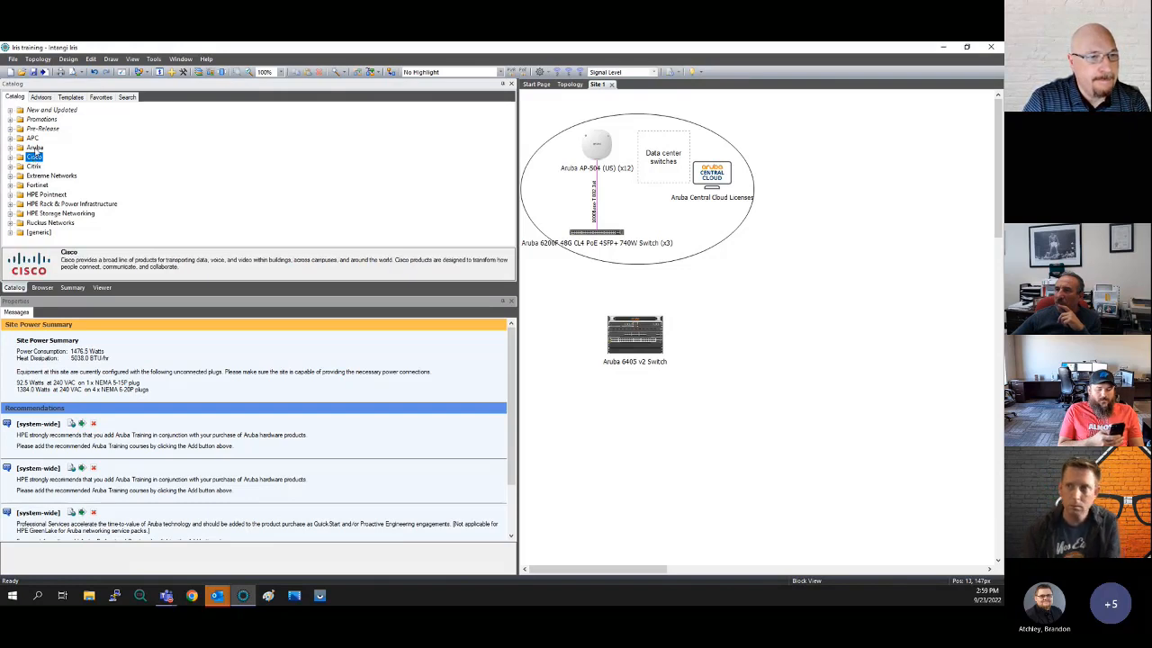
left_click(36, 149)
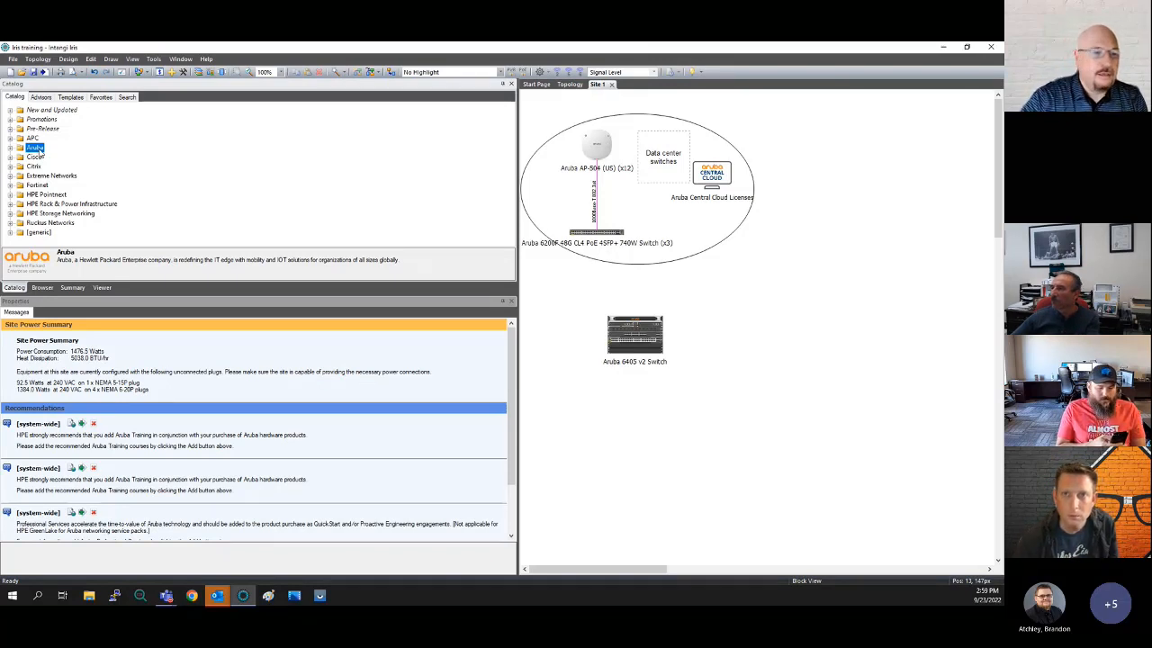
Place a generic Patch Panel from the catalog on the Site 1 drawing, above and beside the 6405 v2 switch
left_click(39, 233)
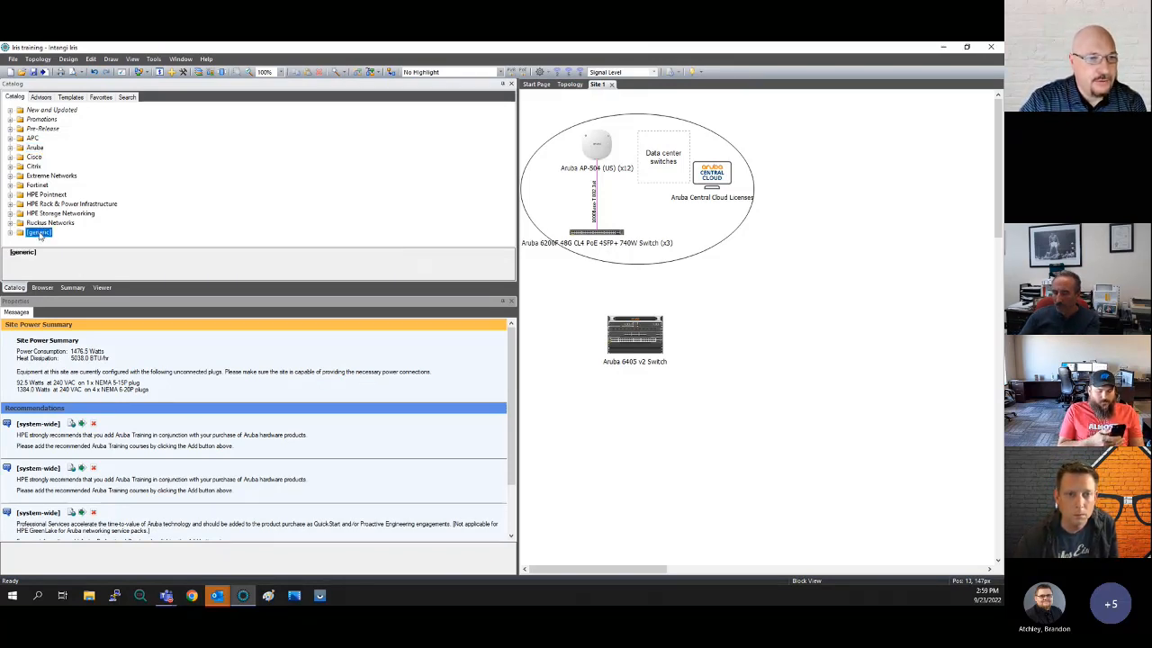
double_click(39, 233)
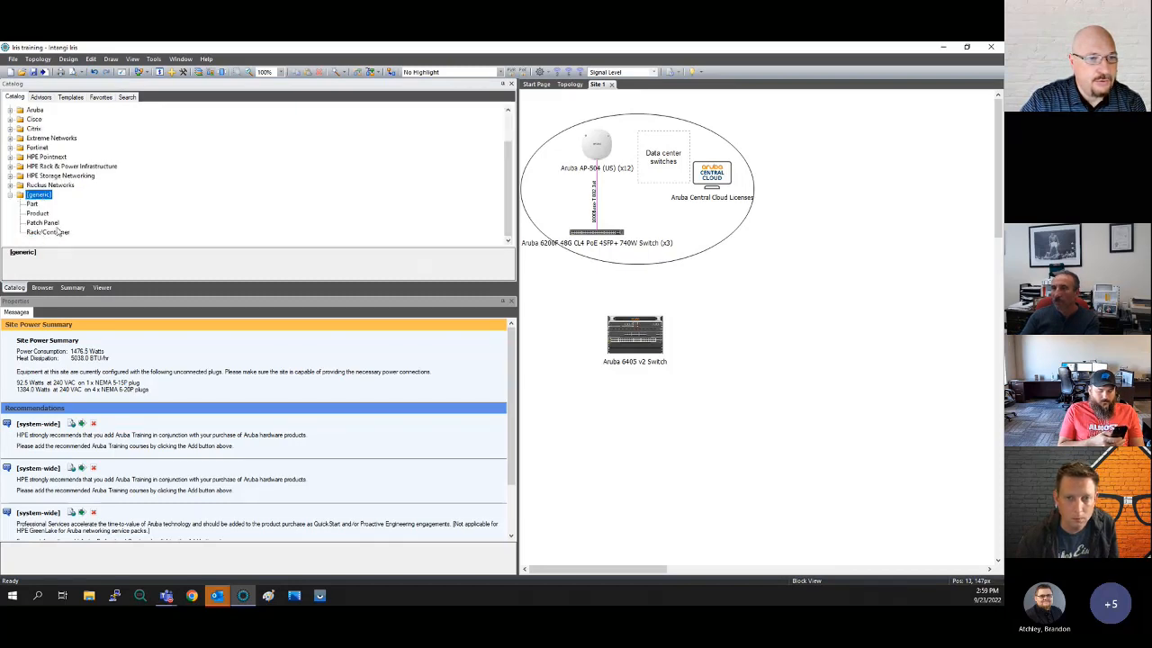
left_click(43, 223)
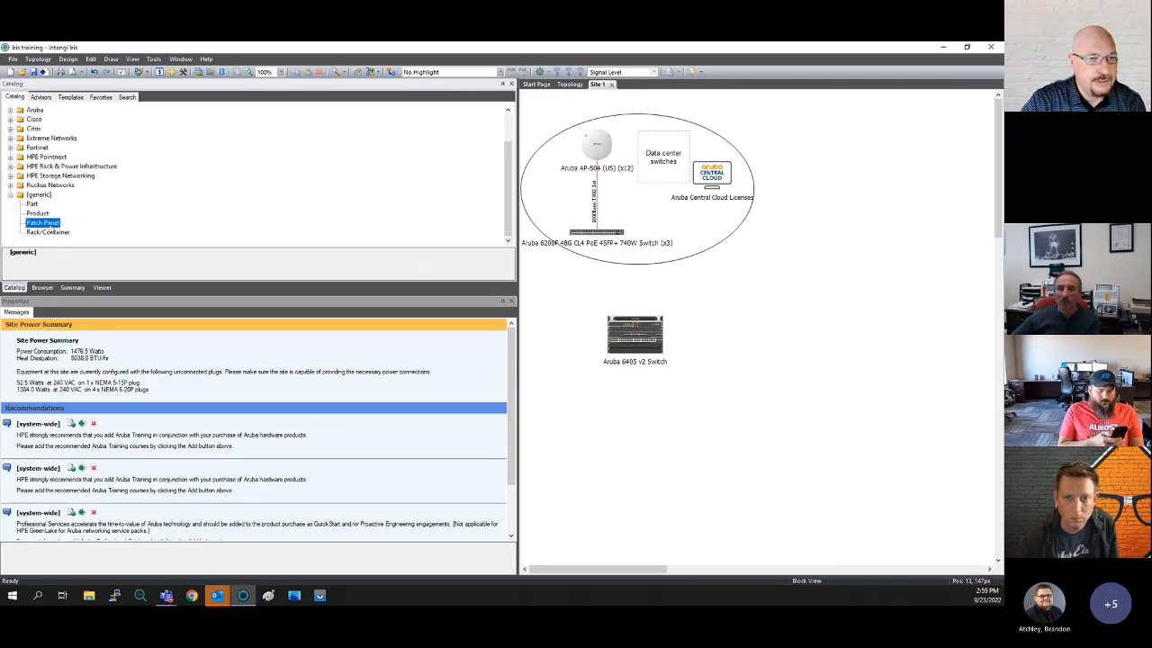
left_click(746, 287)
Add a generic Rack/Container to Site 1 and switch the site to Rack View
left_click(48, 232)
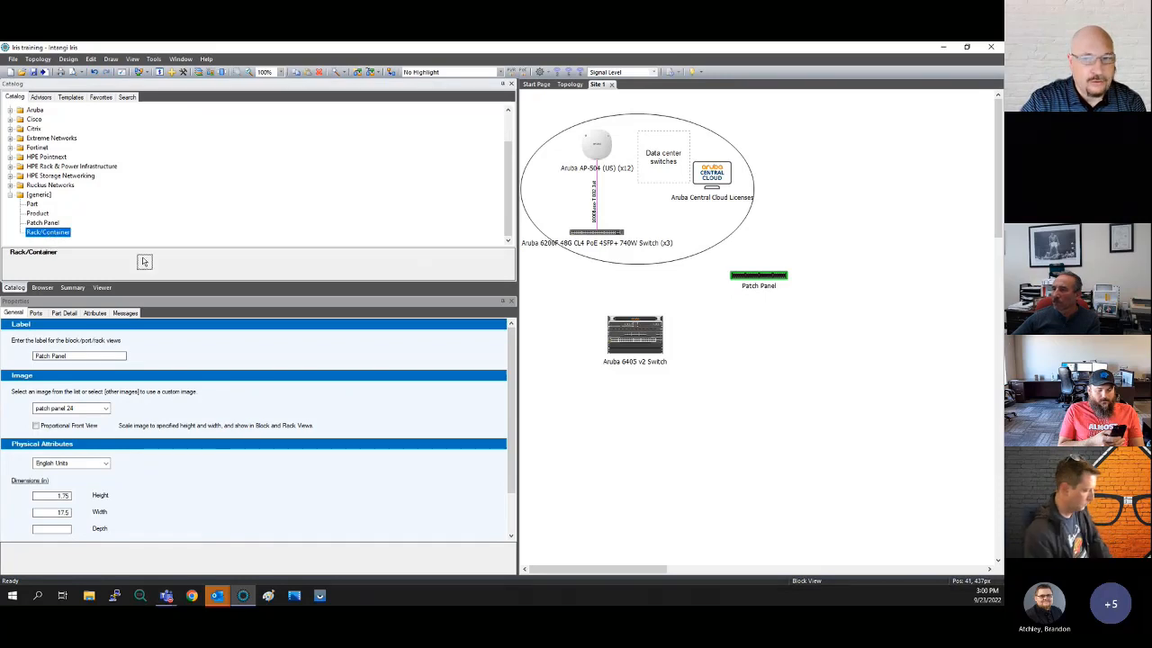
left_click(761, 303)
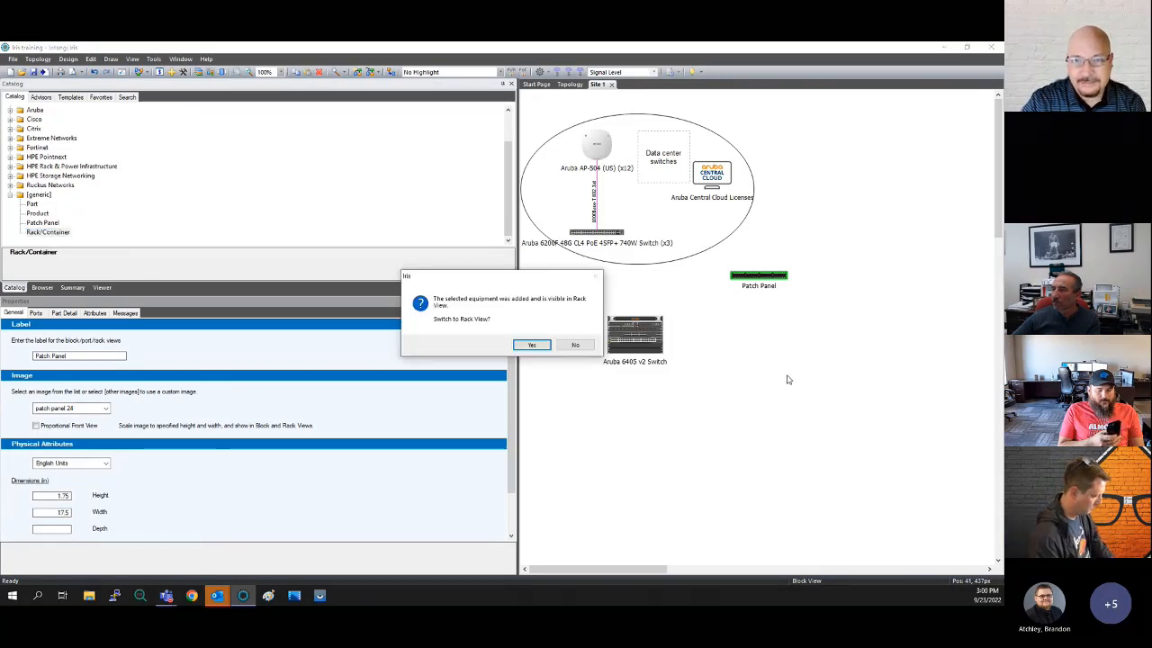
left_click(532, 345)
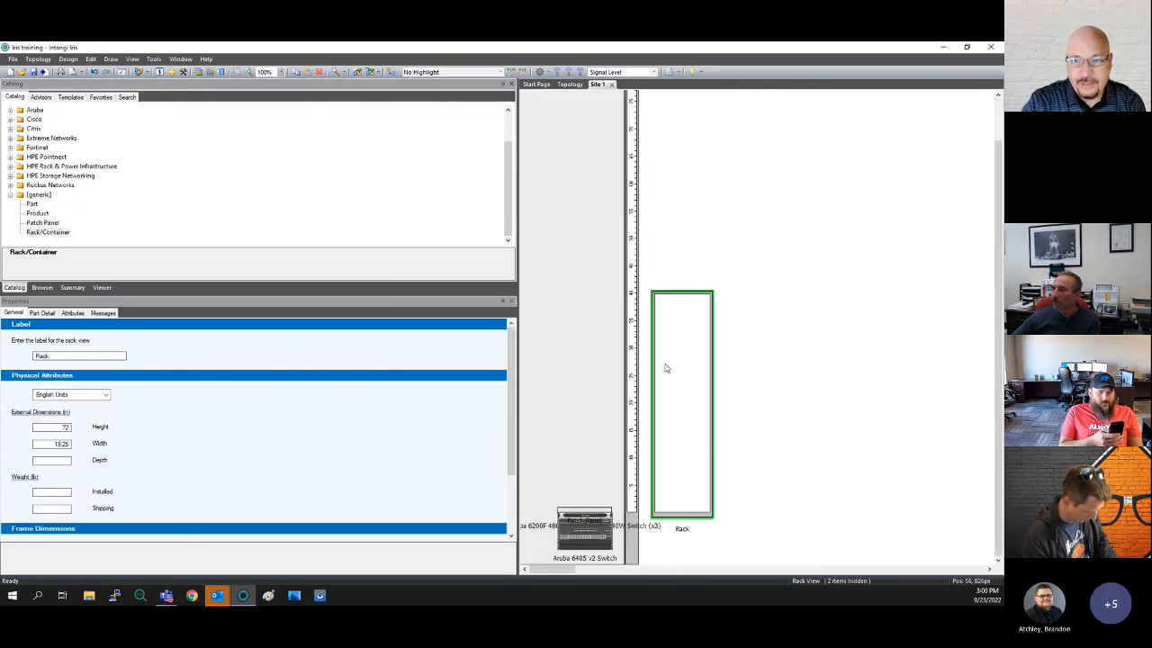
View the entry form for a generic miscellaneous part and close it without adding one
double_click(31, 206)
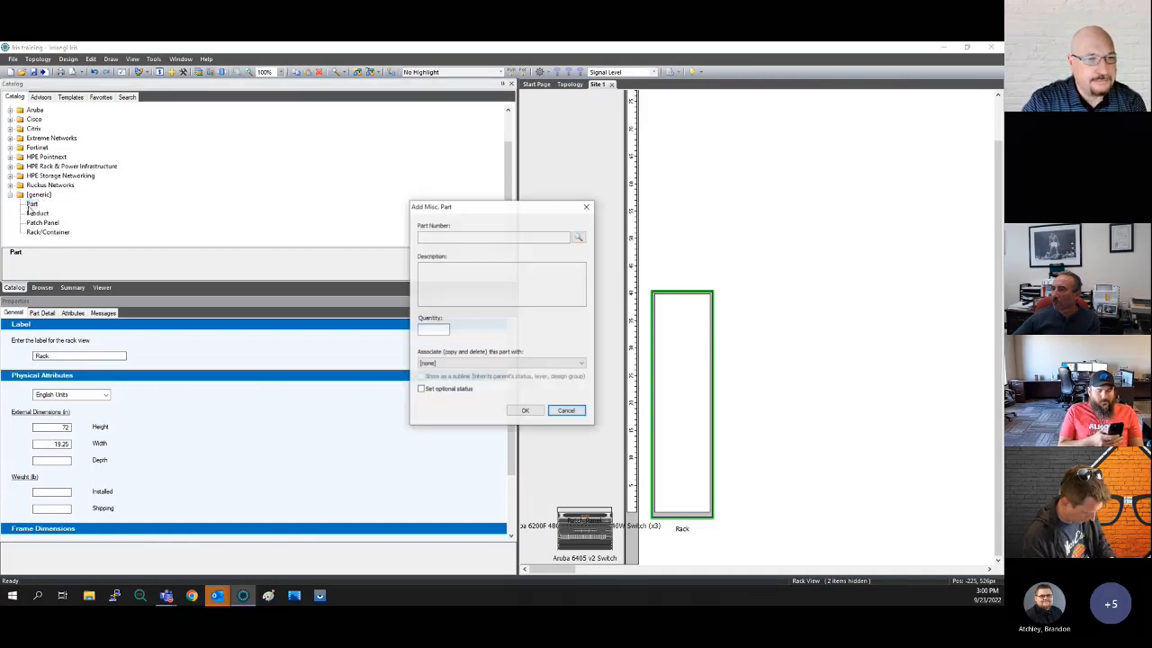
left_click(569, 412)
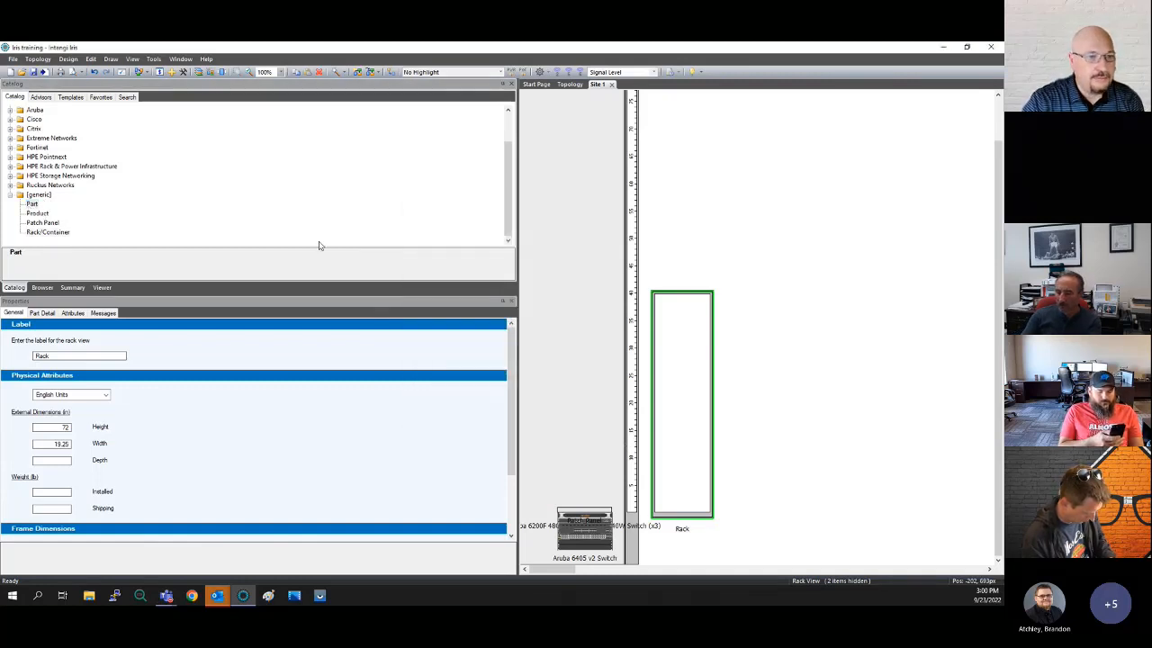